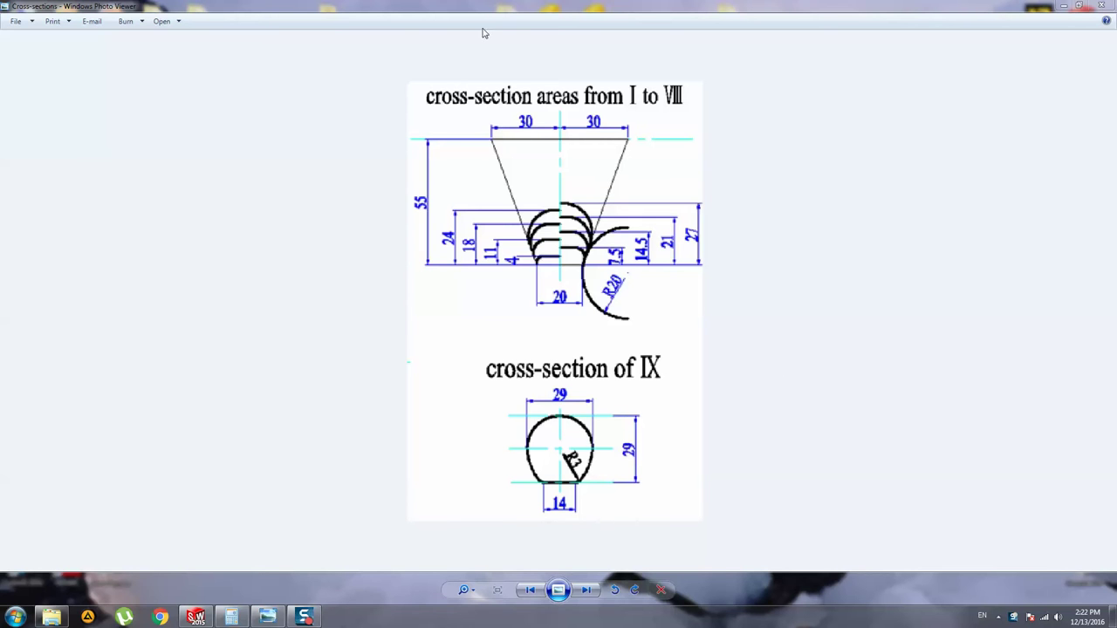
Step: Create a new blank part document
click(196, 617)
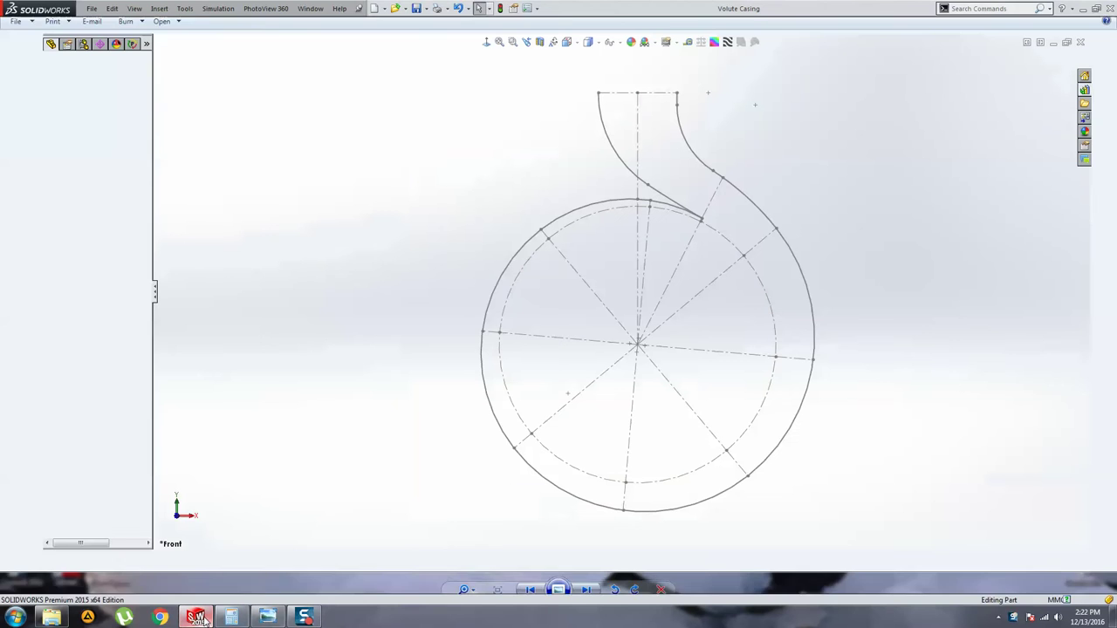
click(373, 8)
key(Return)
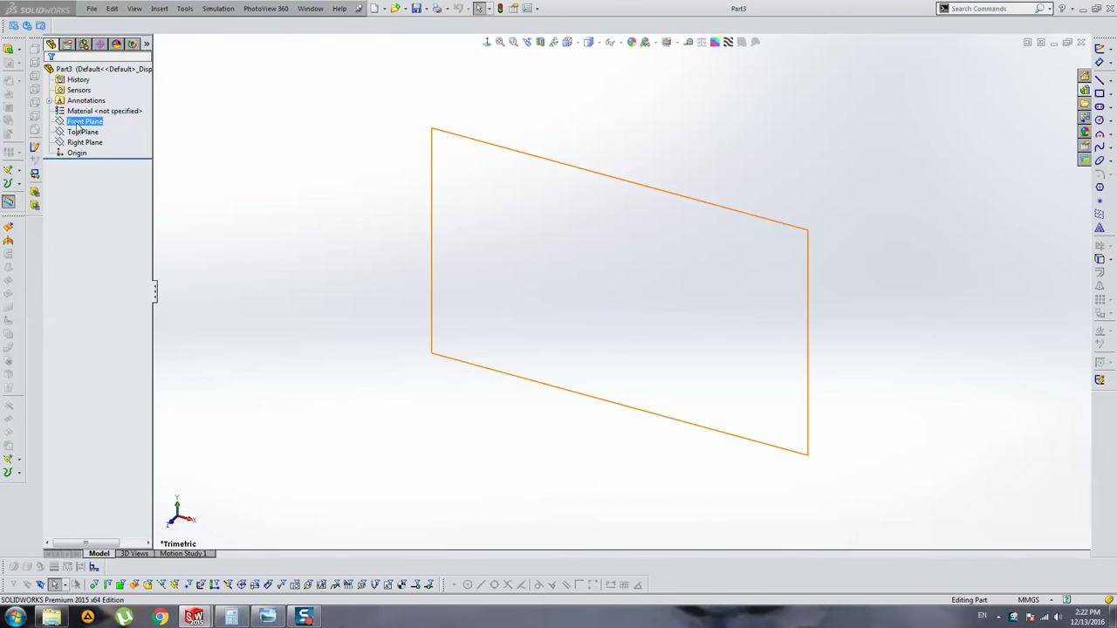
Step: Switch to Part3 and start a sketch on its Front Plane
click(267, 617)
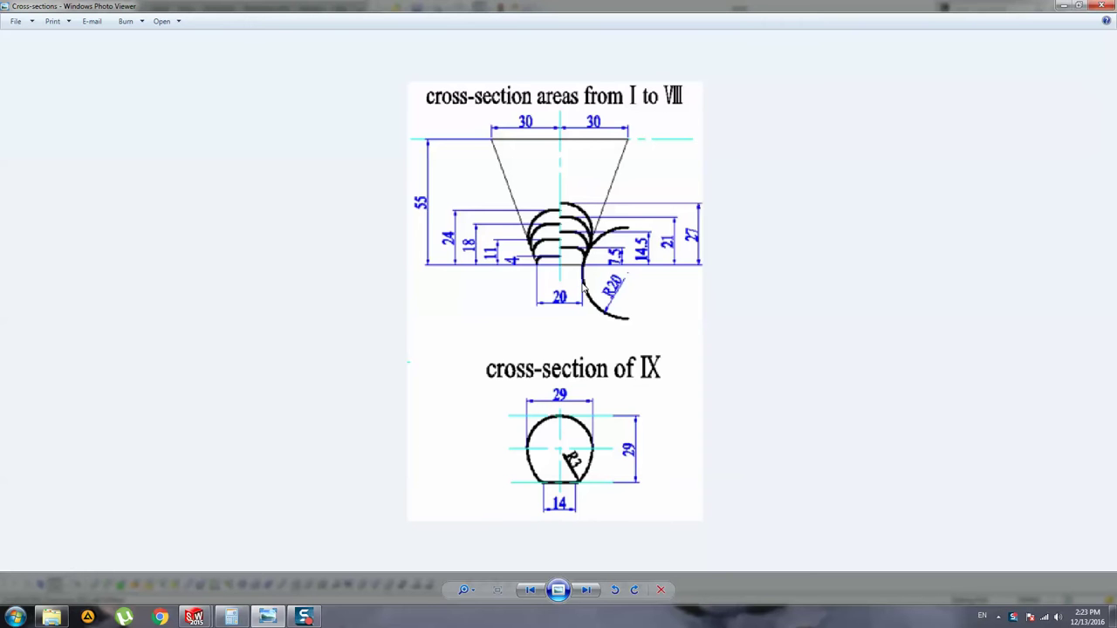
mouse_move(194, 618)
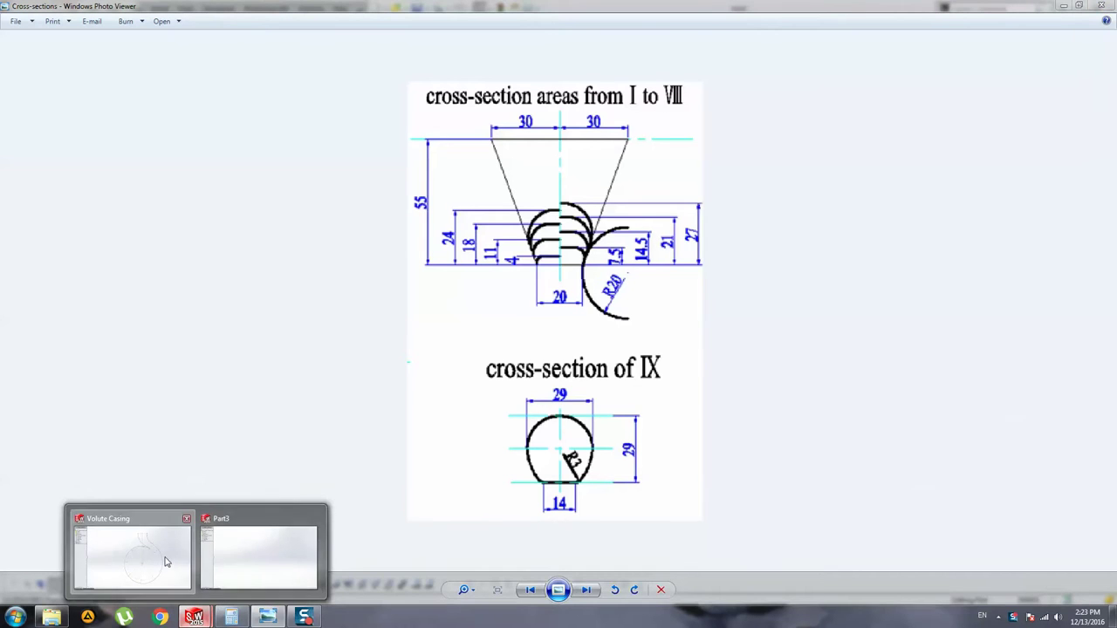
click(166, 560)
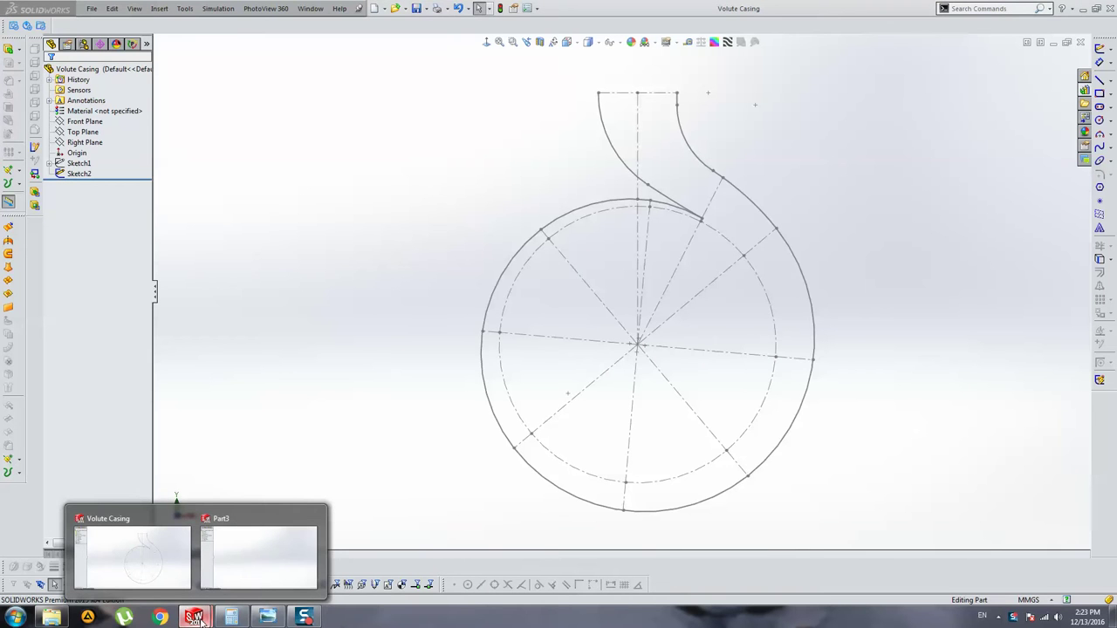
click(250, 571)
click(81, 123)
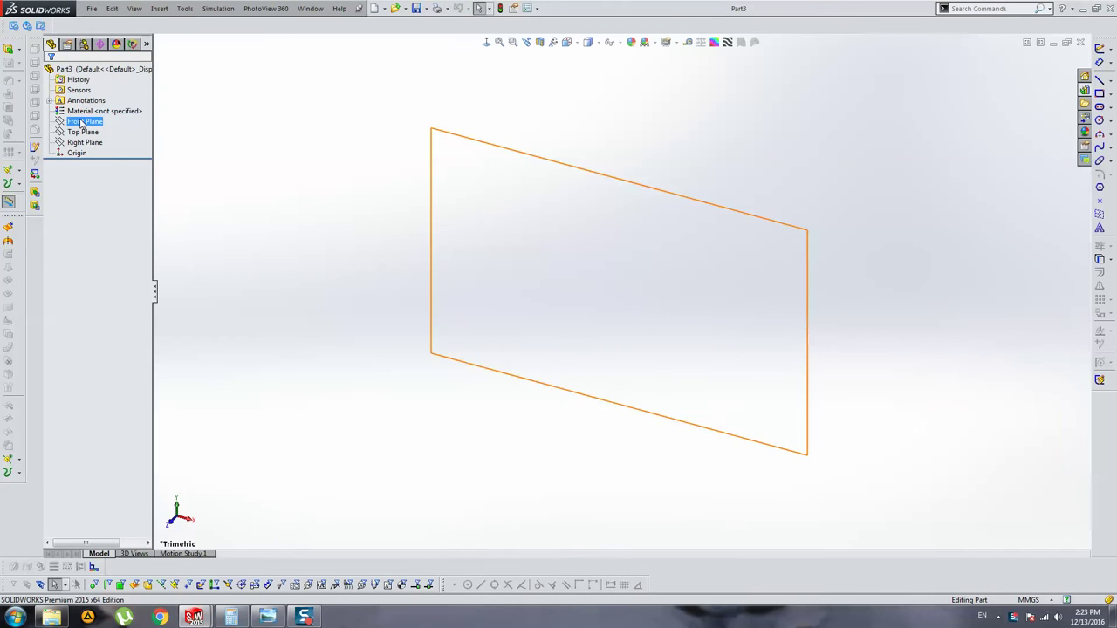
click(91, 70)
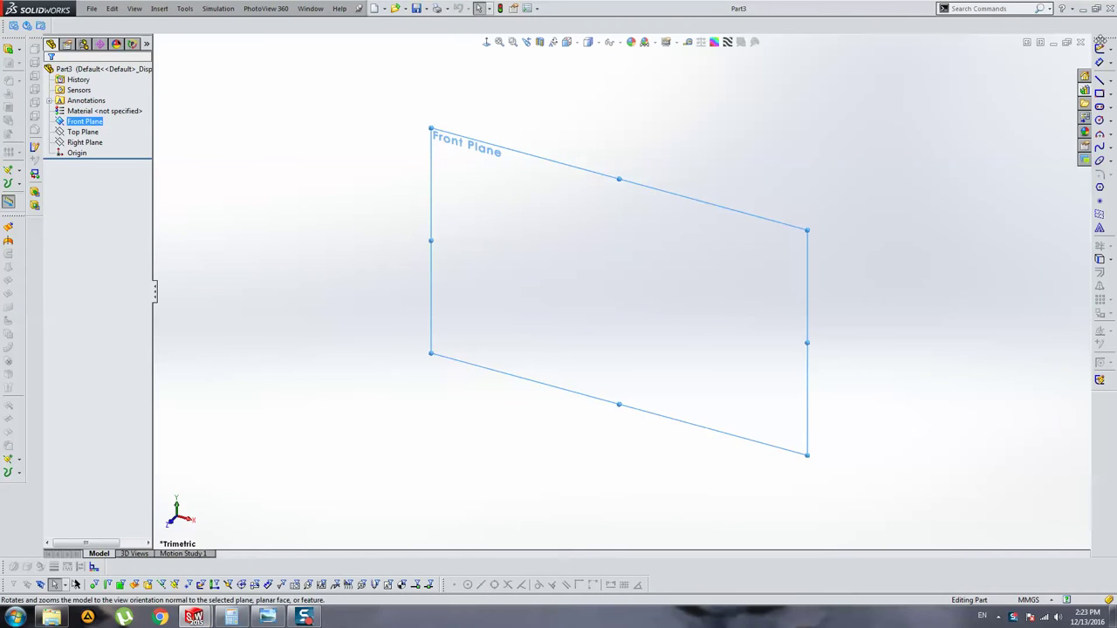
Step: Insert the Cross-sections image from the Volute Casing folder as a sketch picture
click(185, 8)
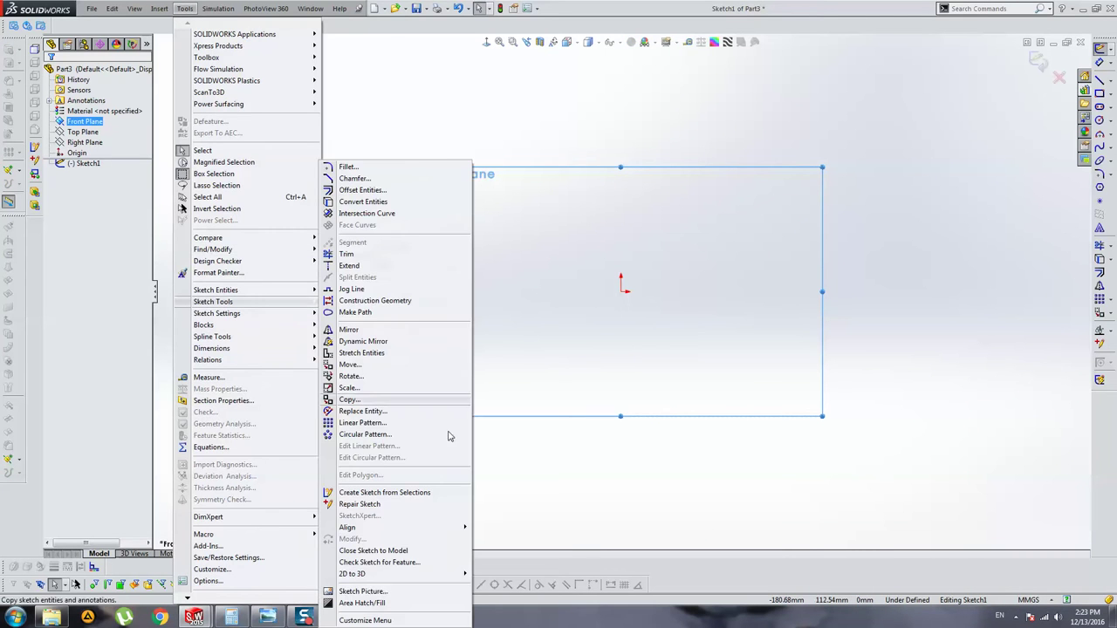
click(375, 595)
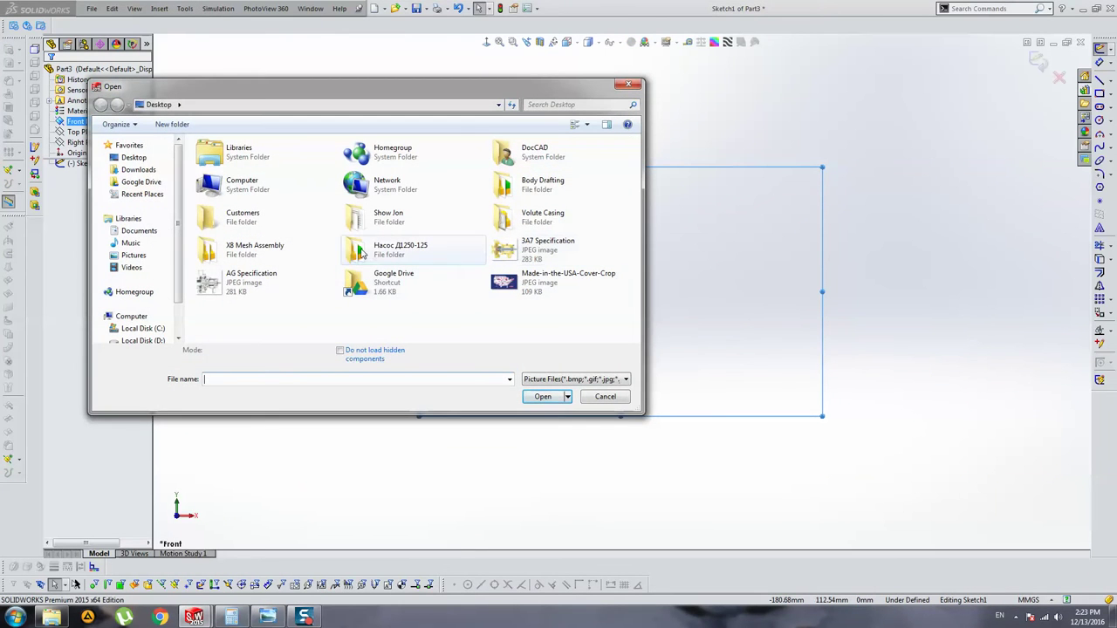
double_click(556, 218)
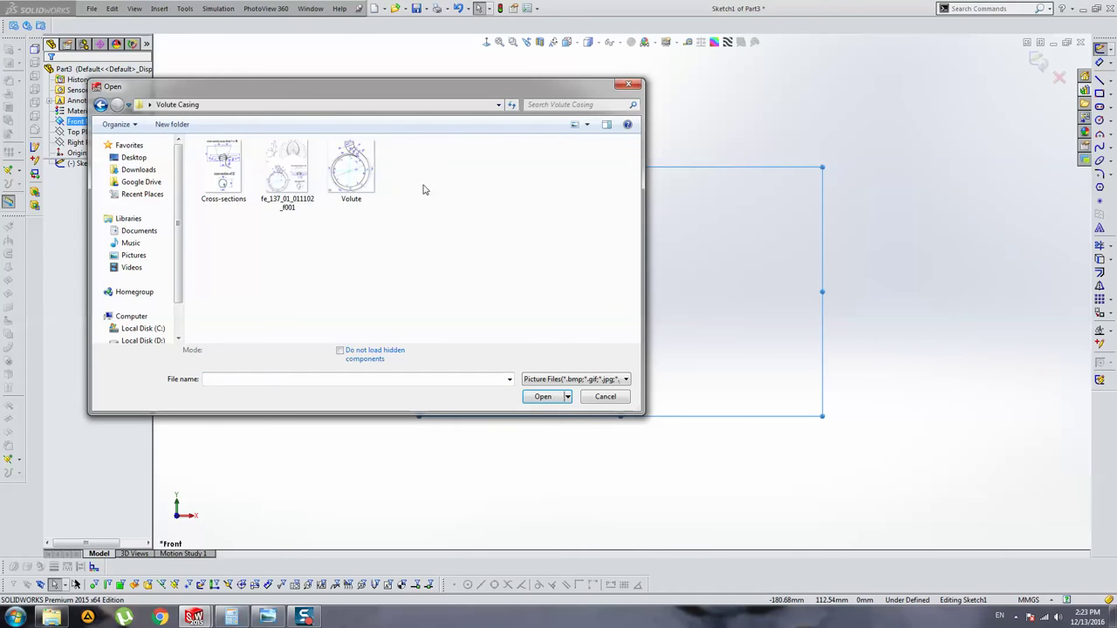
click(240, 171)
double_click(240, 170)
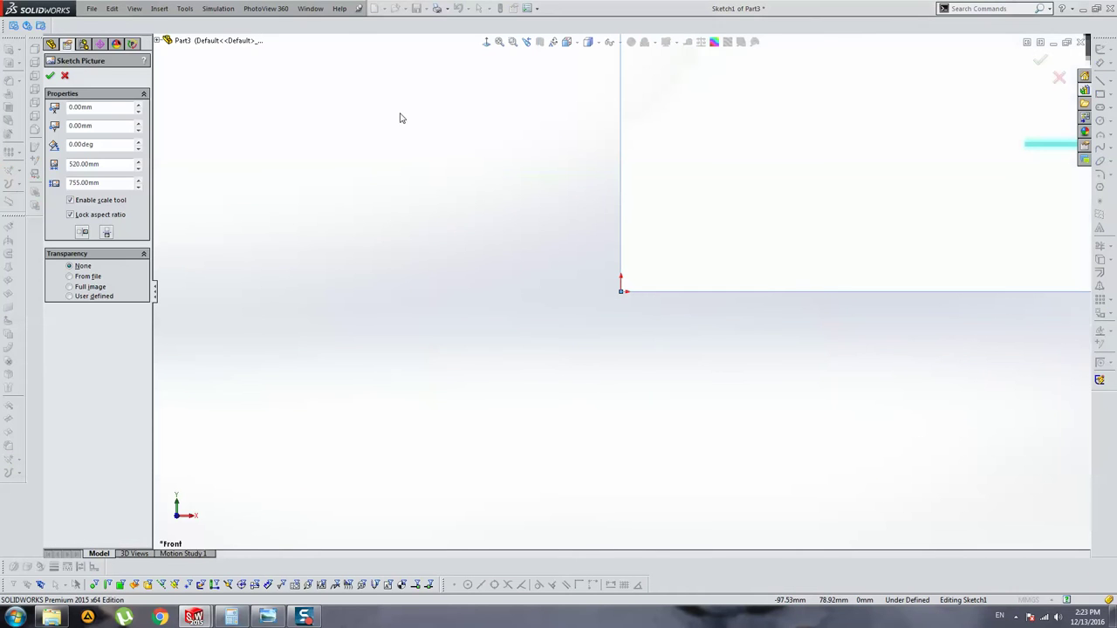
click(49, 76)
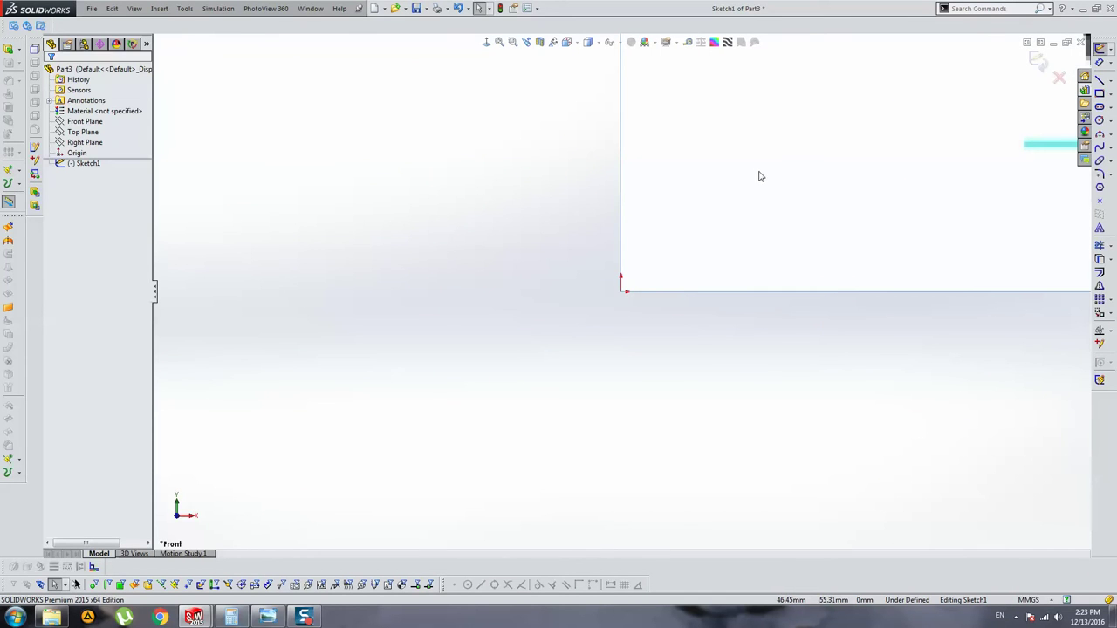
Step: Zoom into the reference picture and pick the Line tool
scroll(689, 168, down, 2)
scroll(689, 166, down, 3)
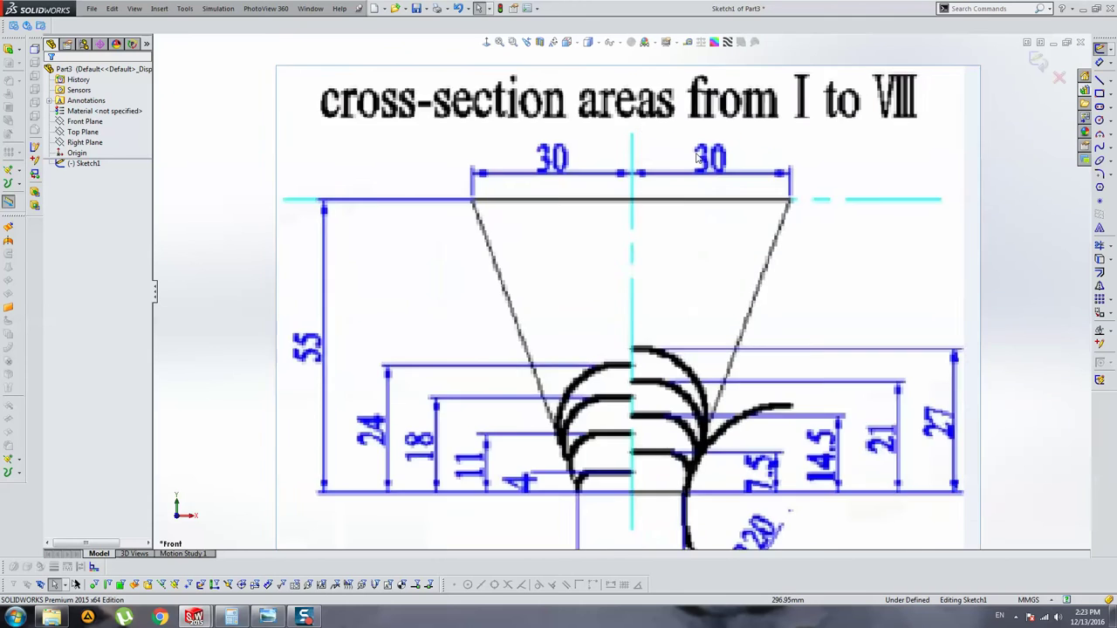
scroll(689, 164, up, 3)
scroll(691, 161, down, 1)
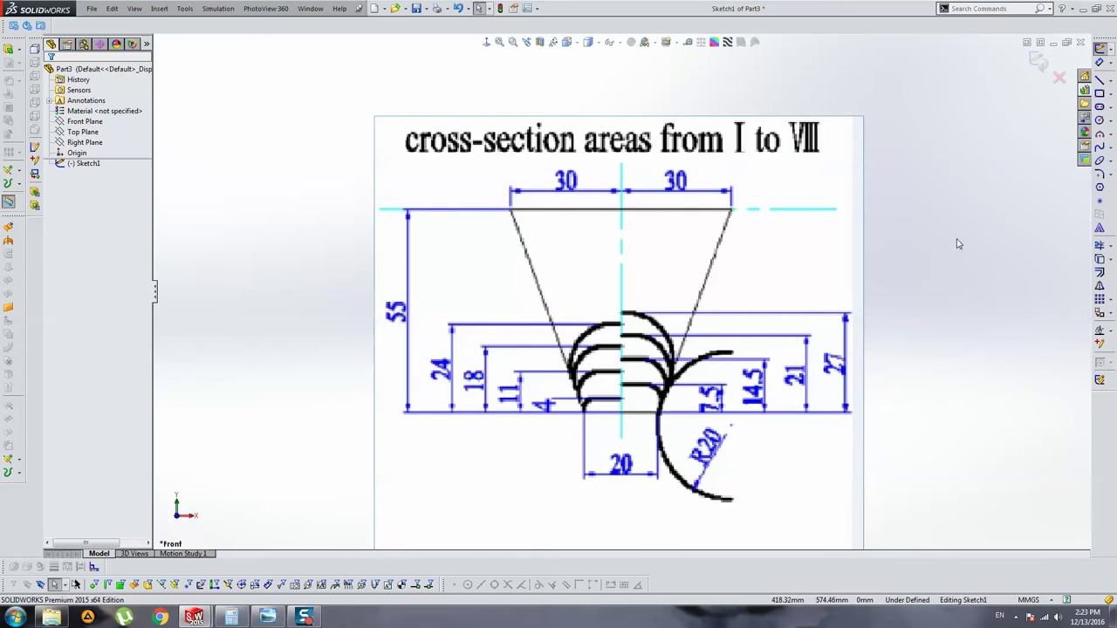
click(1099, 79)
scroll(567, 229, down, 3)
Step: Trace the trapezoid's top line, vertical centre line, bottom segment and left slanted side
click(471, 223)
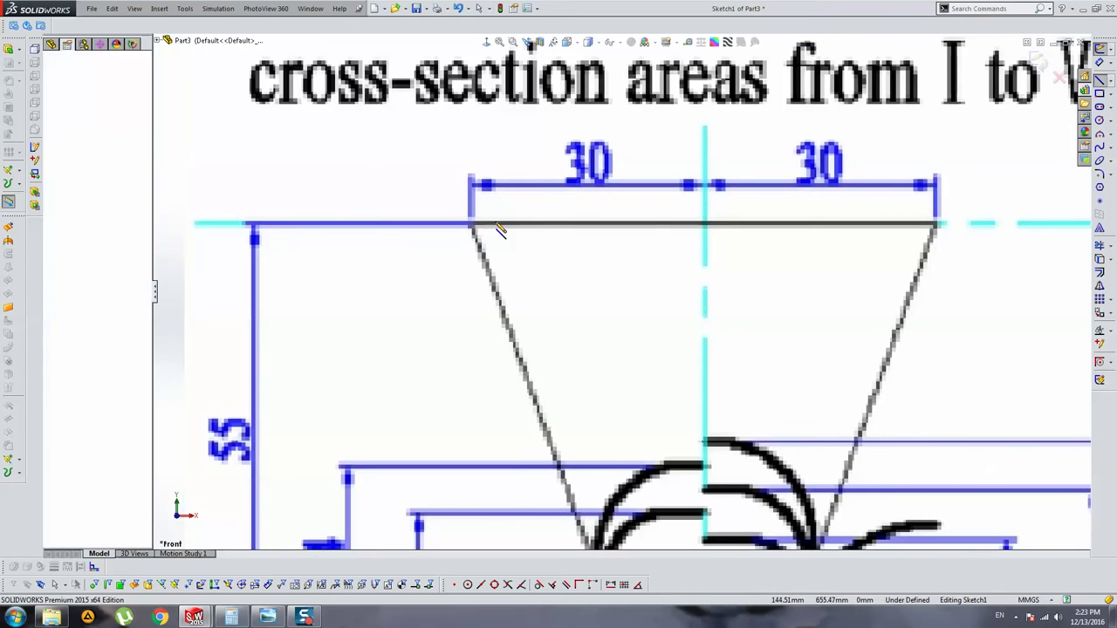
double_click(931, 225)
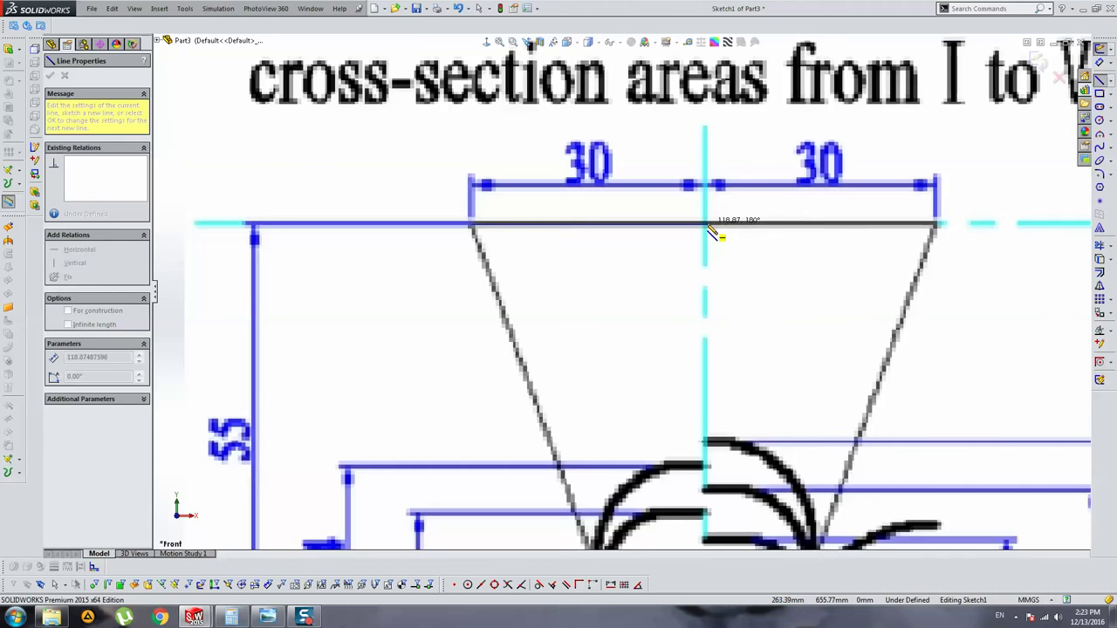
click(705, 224)
scroll(621, 291, up, 3)
scroll(689, 454, down, 3)
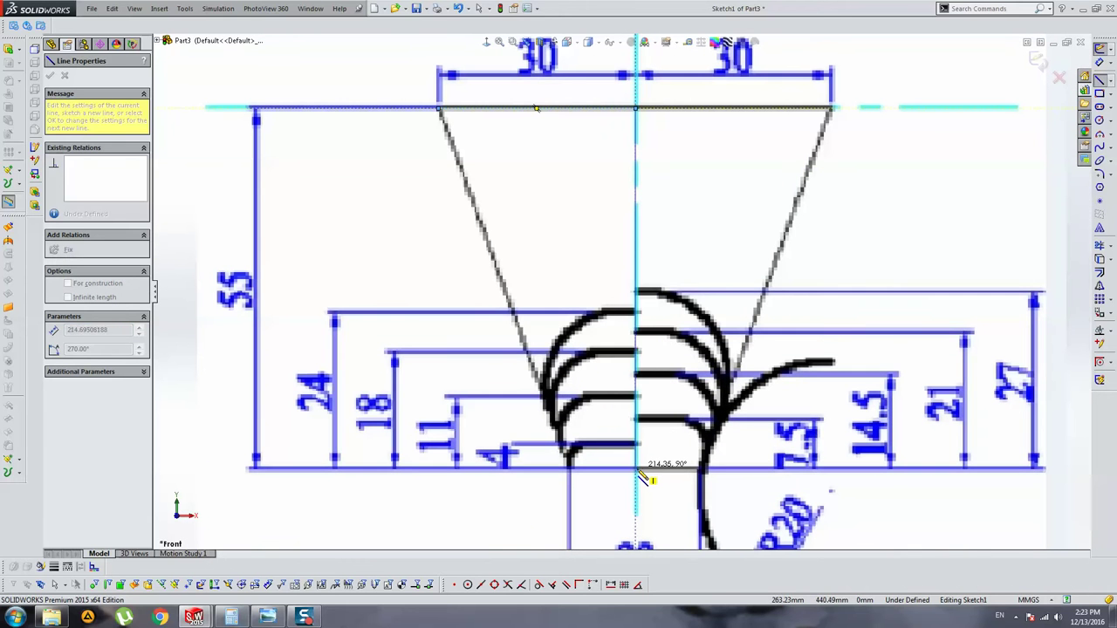
click(635, 468)
click(568, 469)
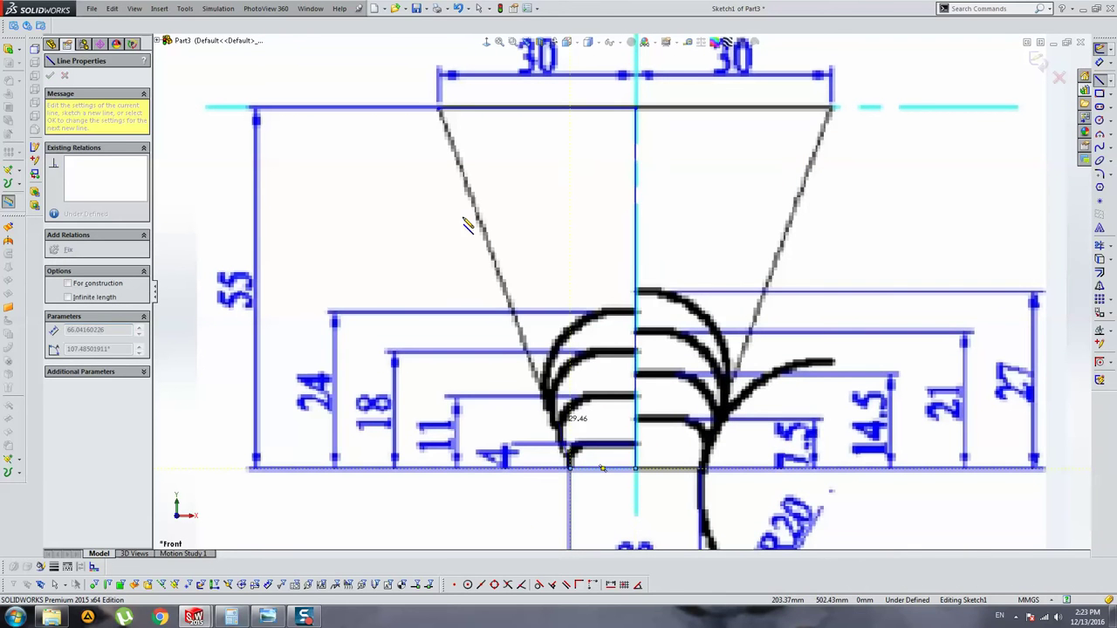
double_click(441, 109)
scroll(679, 177, up, 2)
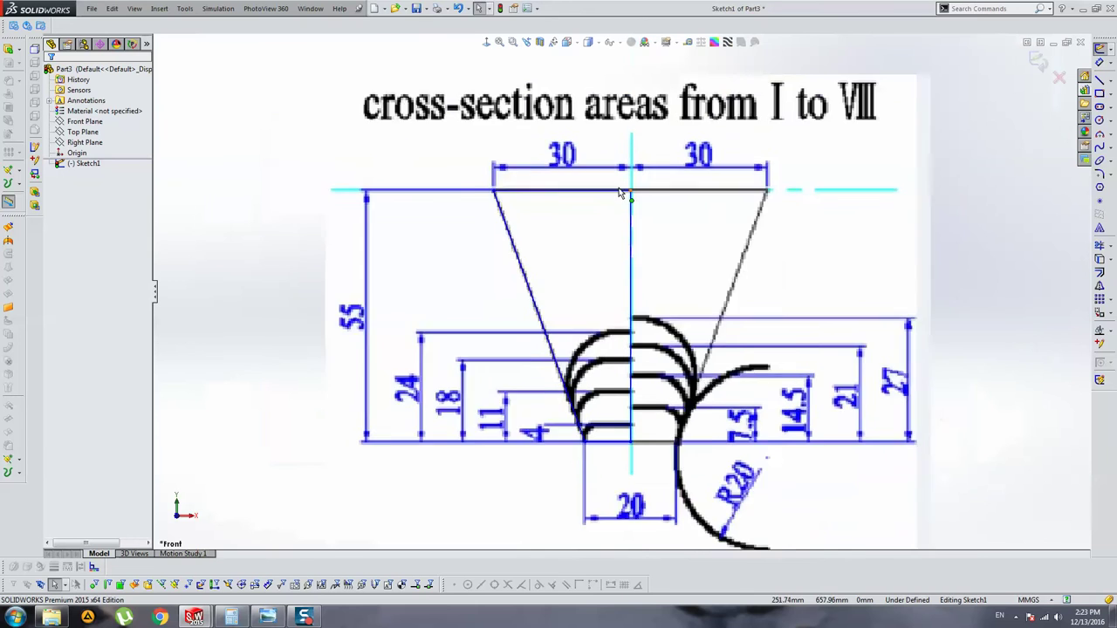
scroll(678, 177, down, 1)
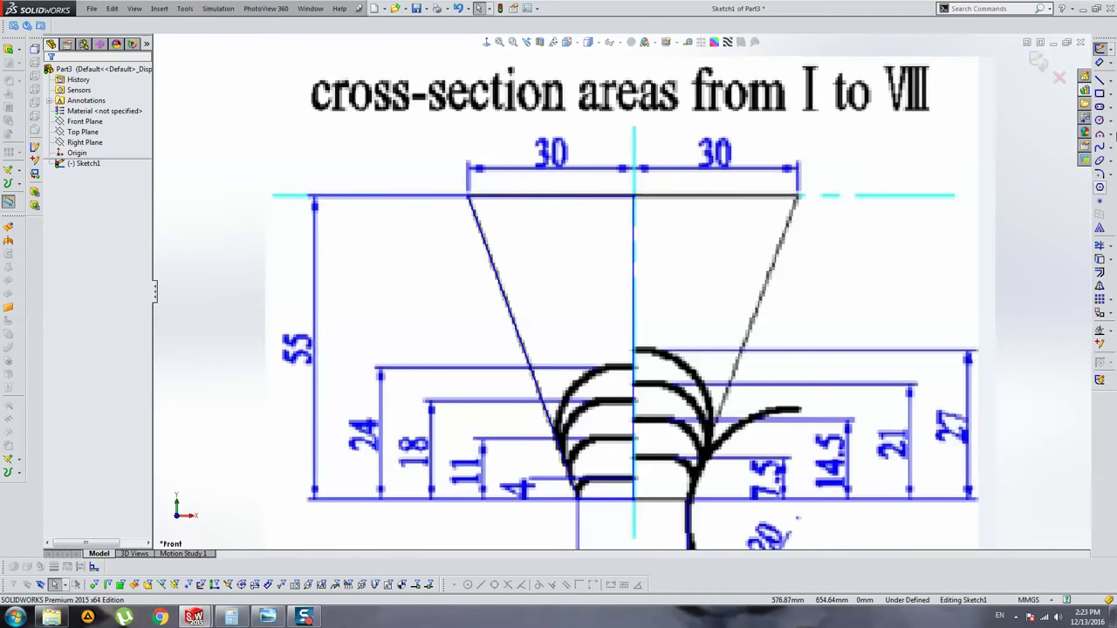
Step: Dimension the top line 117.70, the bottom line 39.01 and the overall height 215.74
key(d)
click(559, 196)
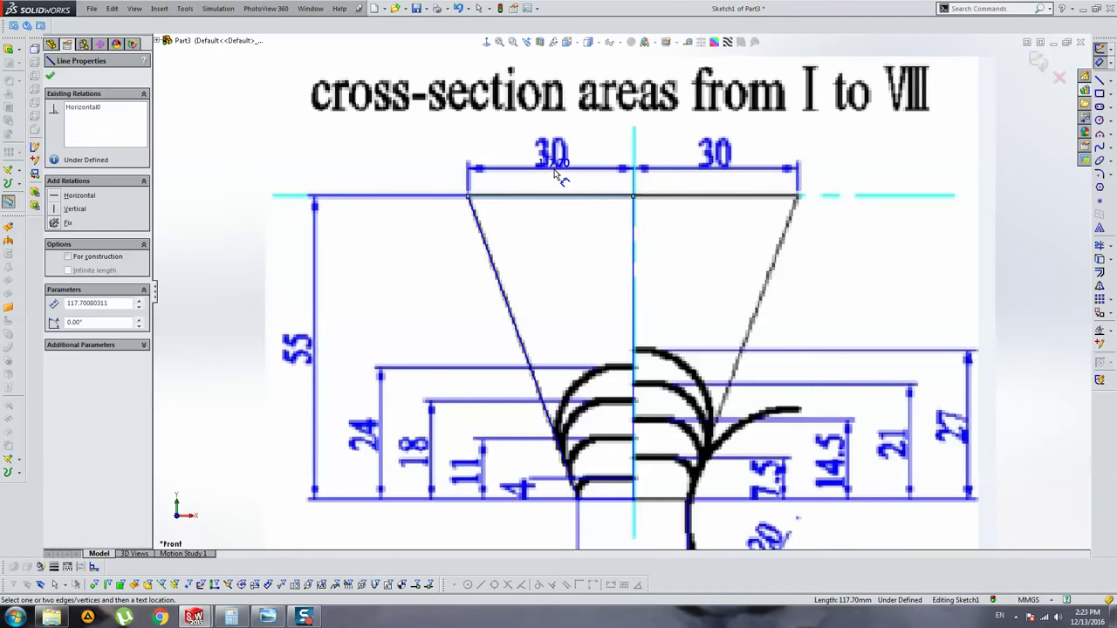
click(559, 179)
key(Return)
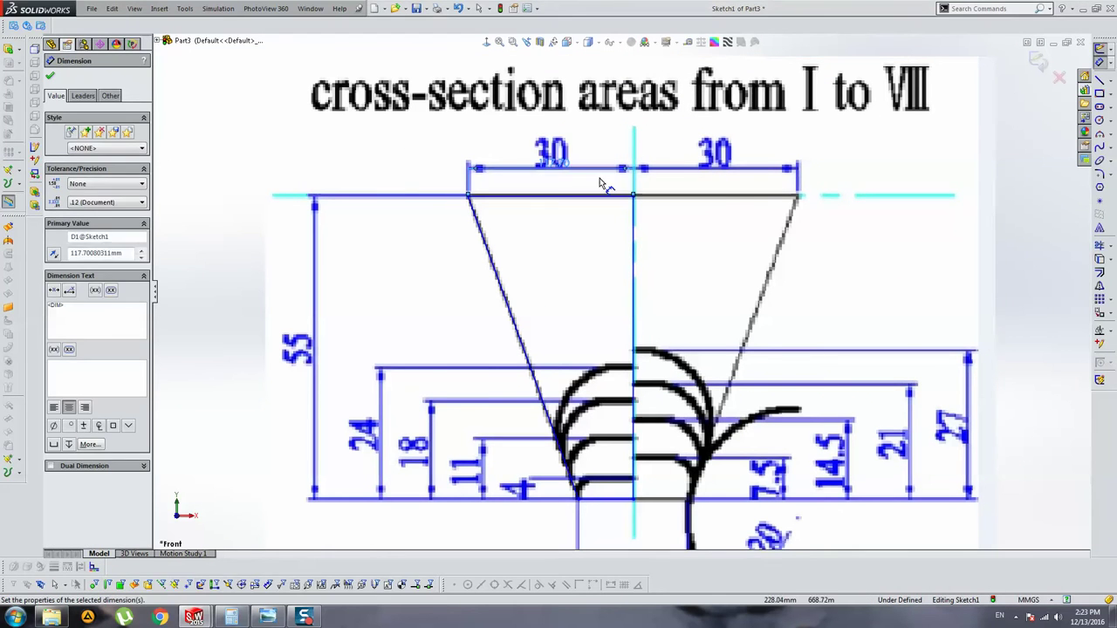
scroll(611, 288, up, 3)
scroll(642, 395, down, 4)
click(594, 371)
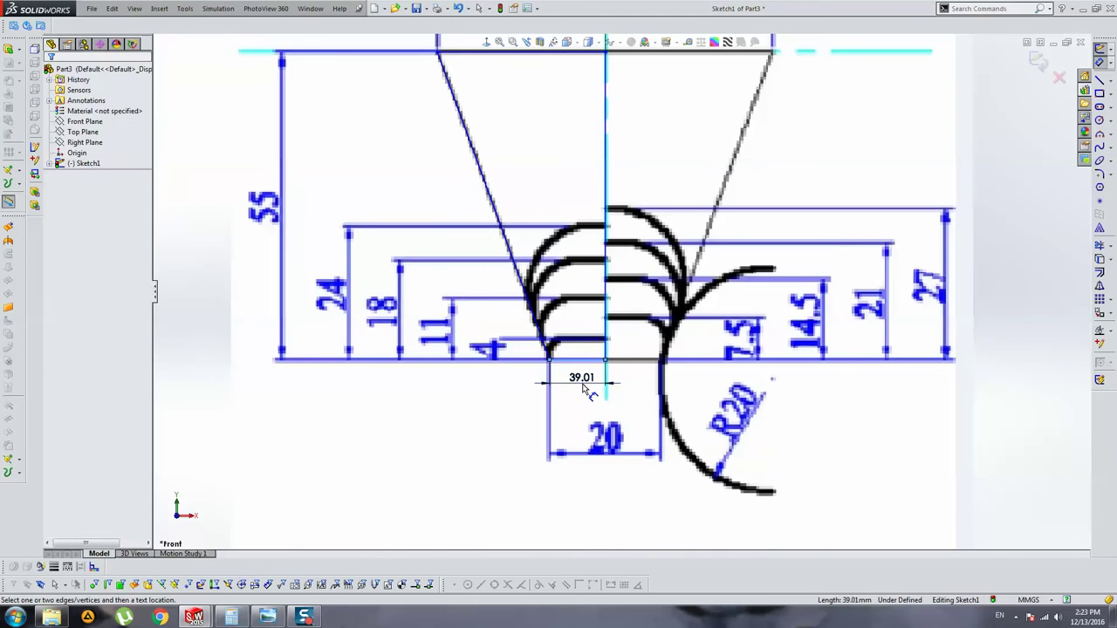
click(582, 379)
key(Return)
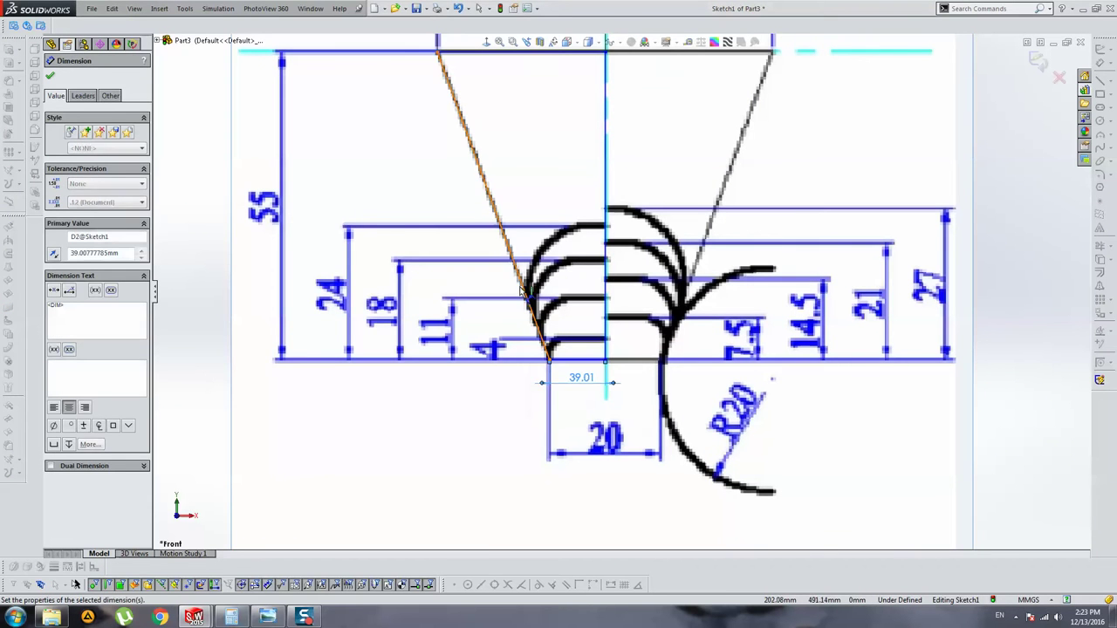
scroll(615, 296, up, 2)
click(541, 94)
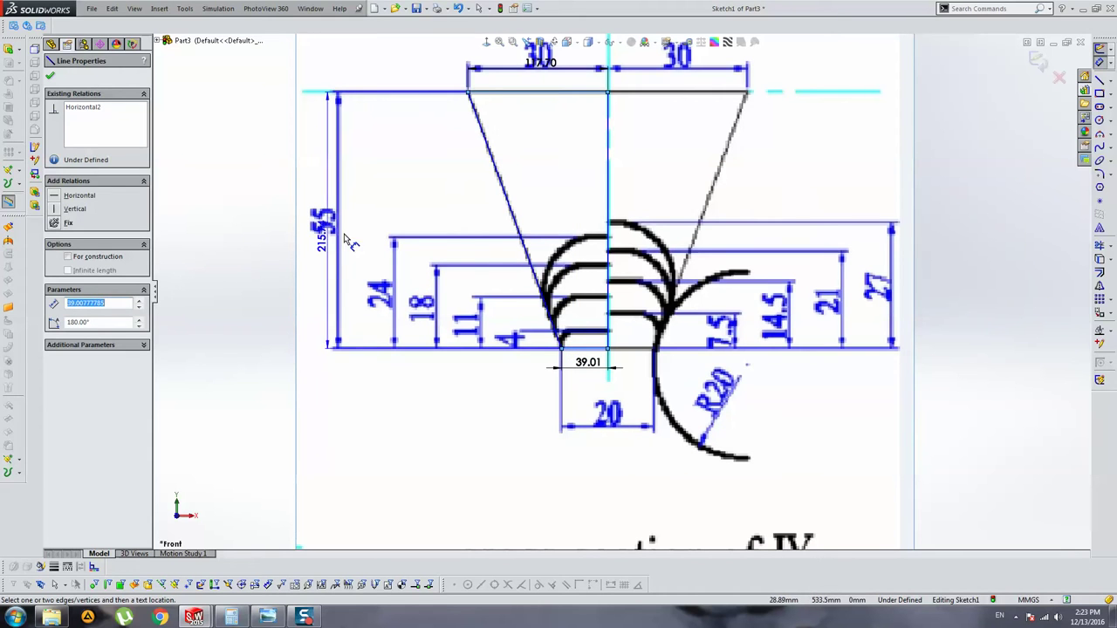
click(369, 220)
Step: Enter 55 for the height dimension and confirm it
text(55)
key(Return)
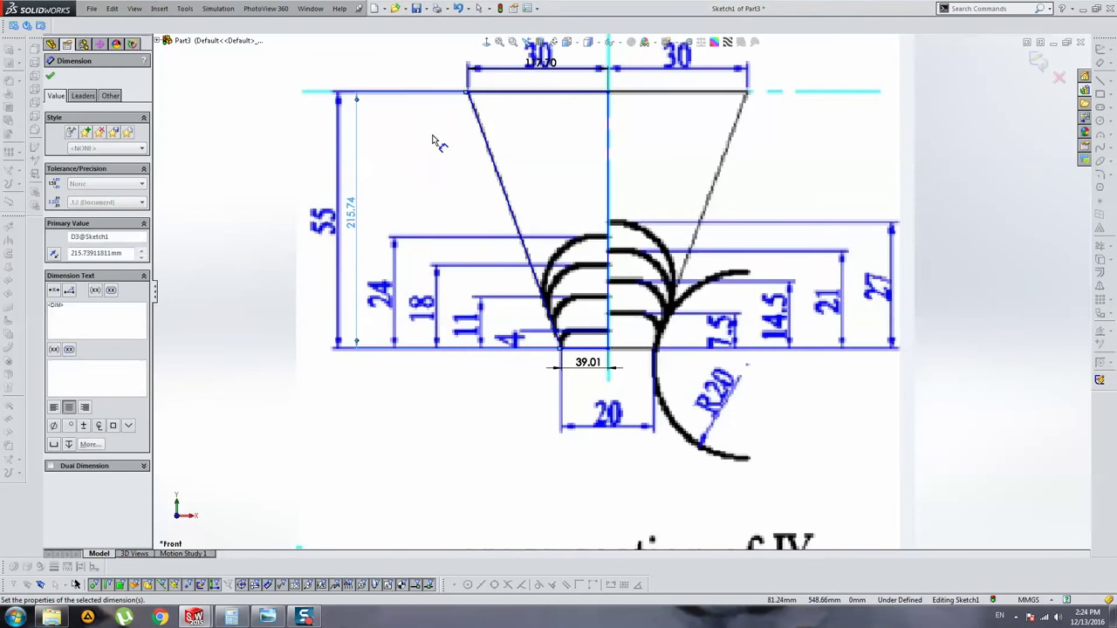
key(Escape)
Step: Compute 55 ÷ 215.74 = 0.2549364976360434 in Calculator, then minimise SOLIDWORKS
click(230, 615)
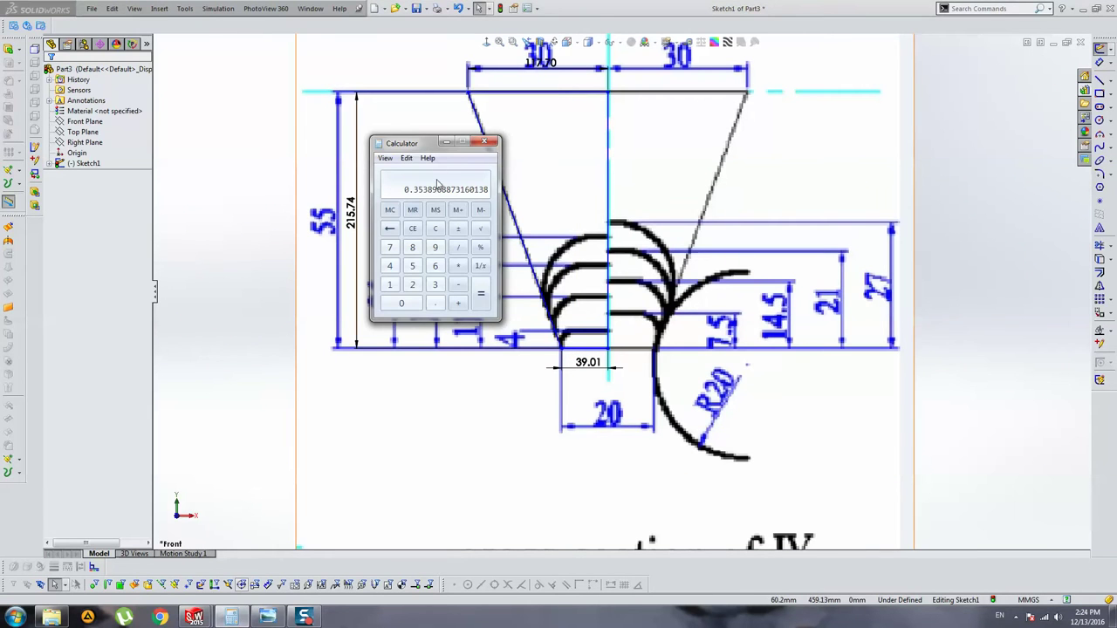
drag(426, 145, 516, 136)
key(Escape)
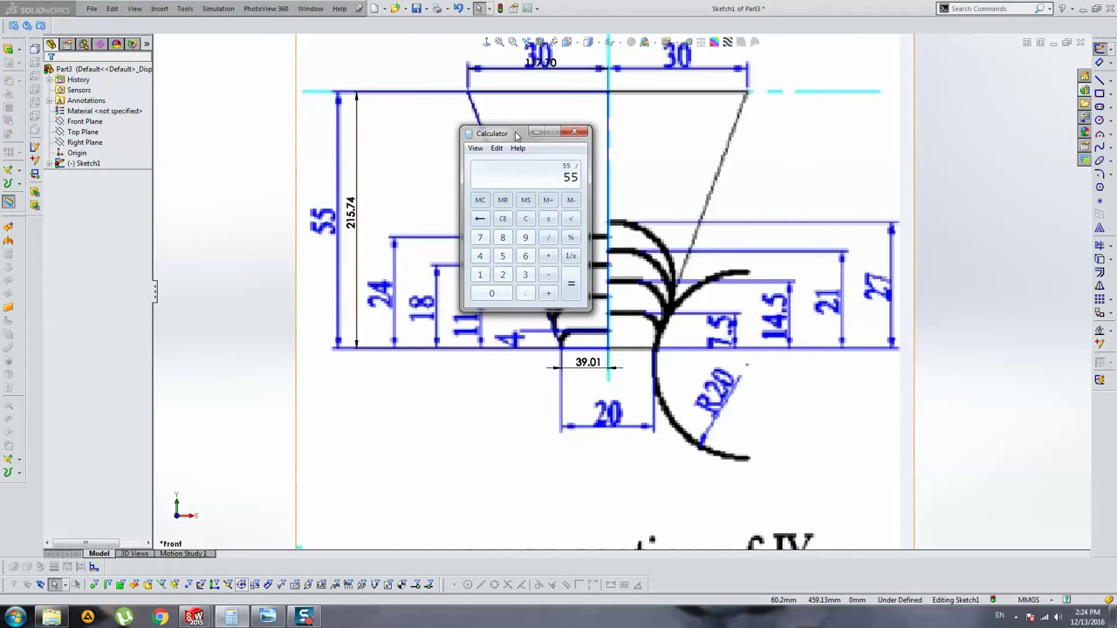
text(5.)
text(74)
key(Return)
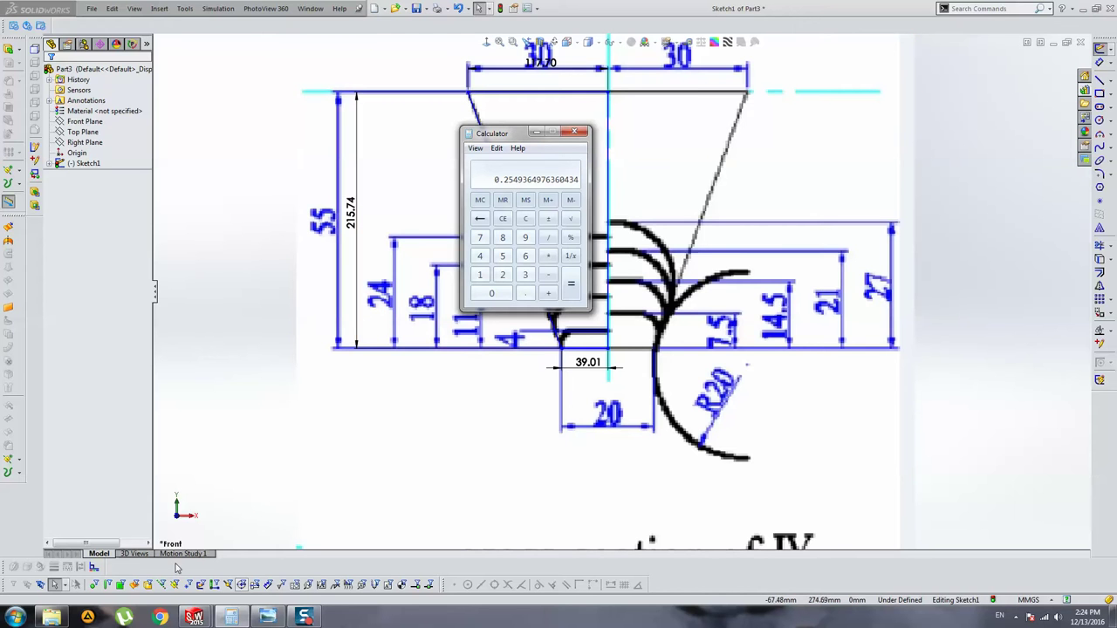
click(1083, 8)
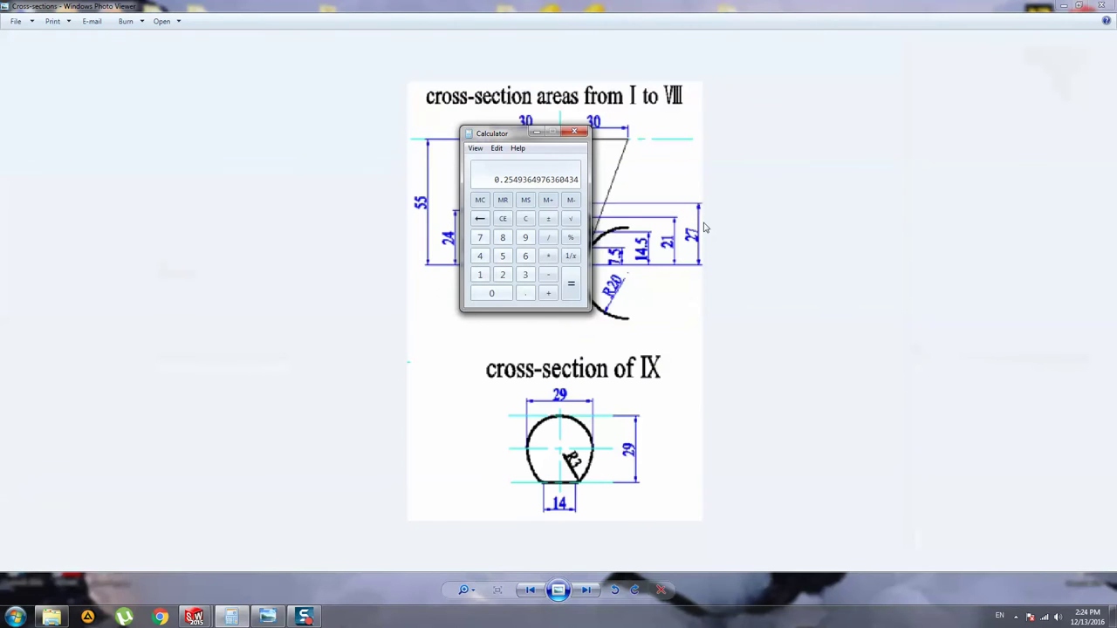
Step: Create a new text document on the desktop and paste the ratio into it
click(1054, 7)
right_click(930, 245)
mouse_move(957, 371)
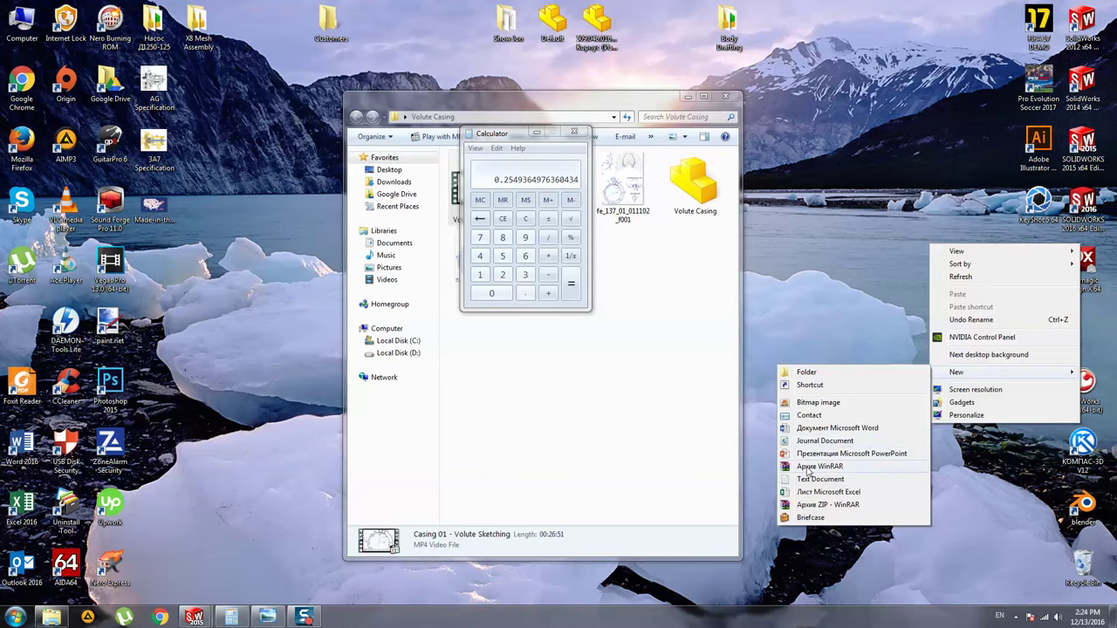
click(820, 479)
double_click(943, 264)
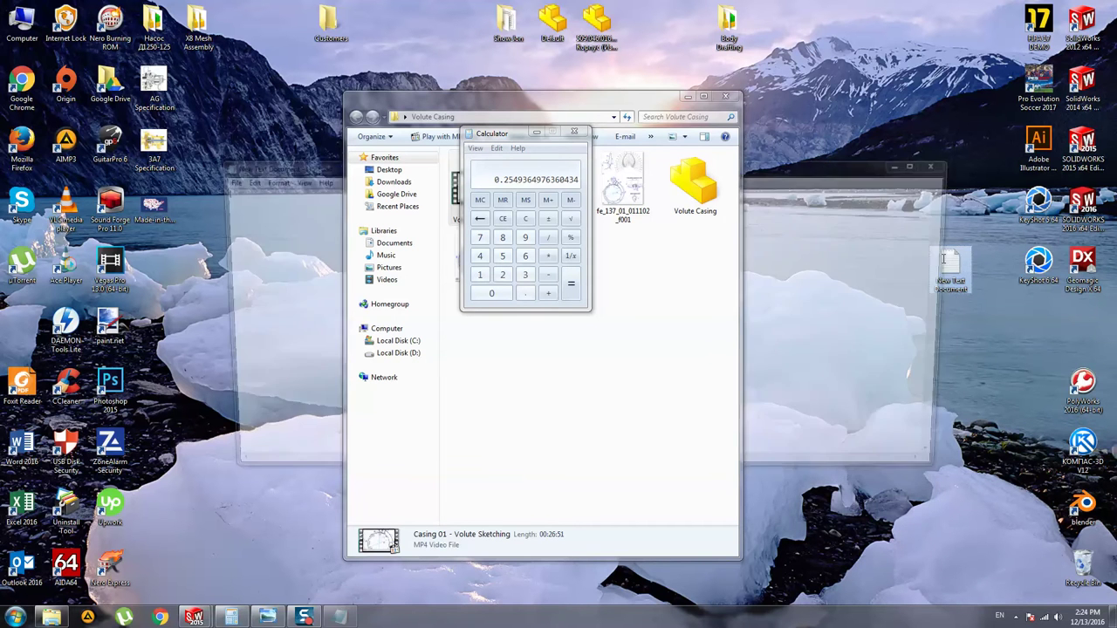
text(0.3538968873160138)
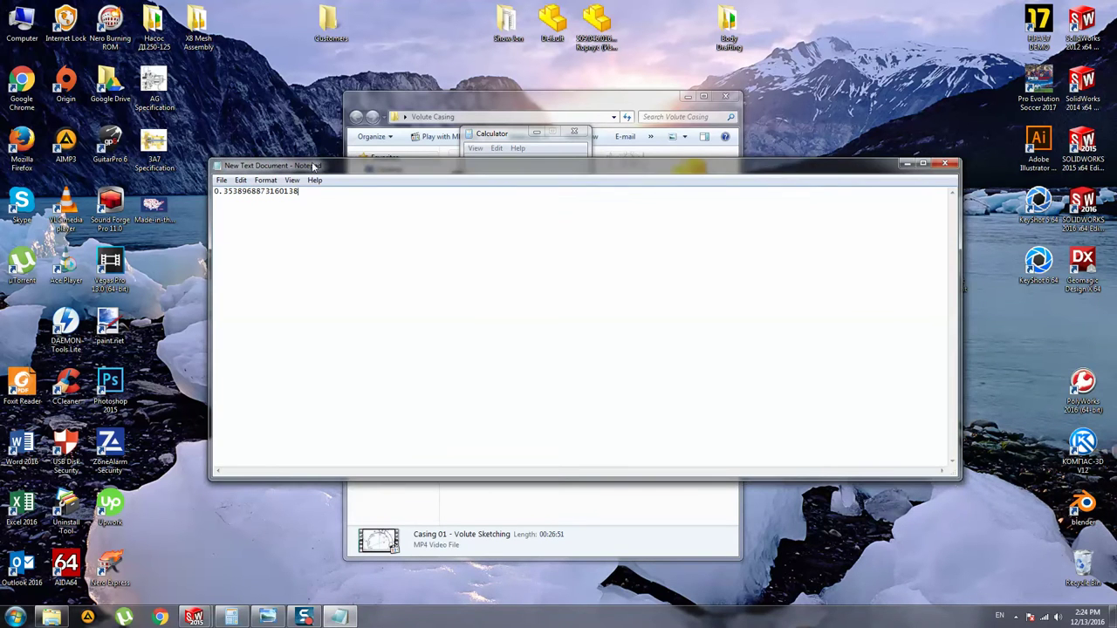
key(super+shift+Up)
Step: Replace the note's number with the Calculator ratio 0.2549364976360434 and return to the Part3 sketch
click(339, 616)
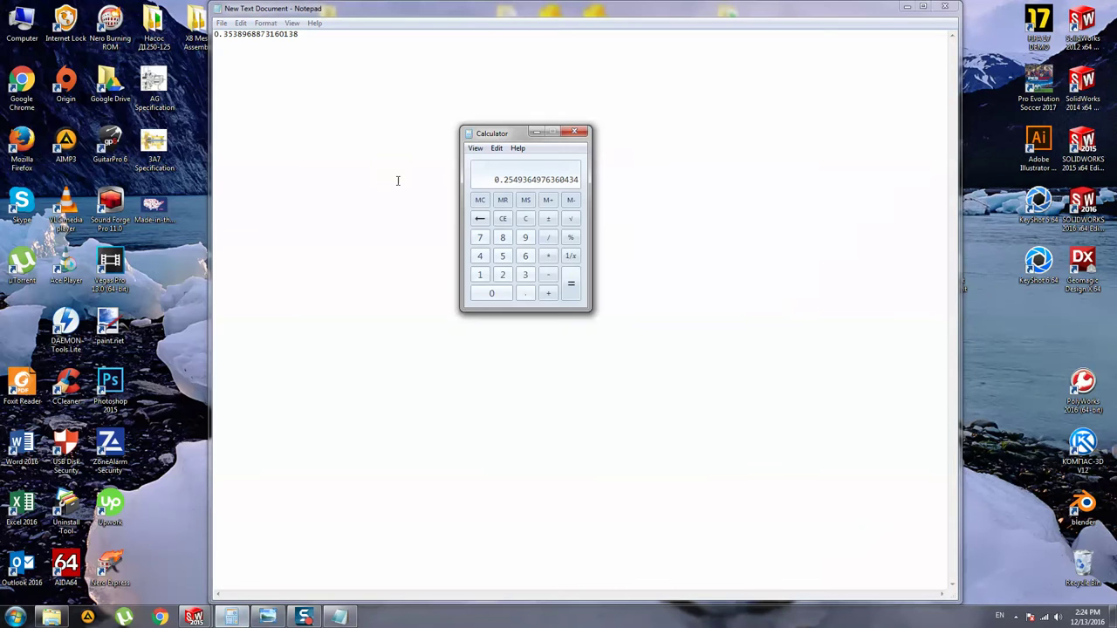
key(ctrl+c)
click(382, 54)
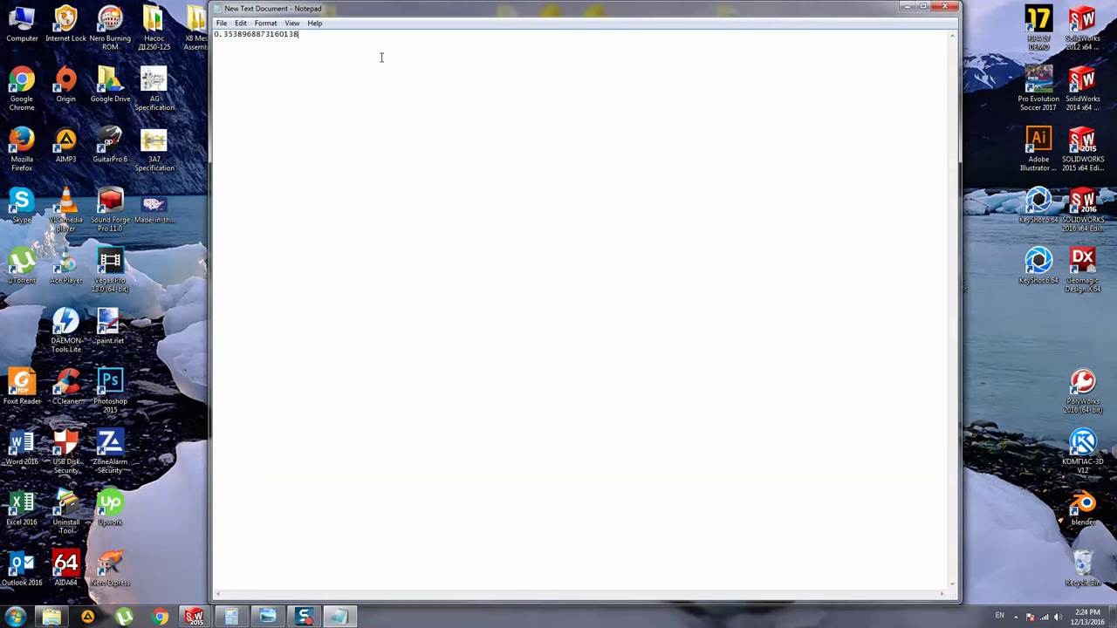
key(ctrl+a)
key(ctrl+v)
click(194, 617)
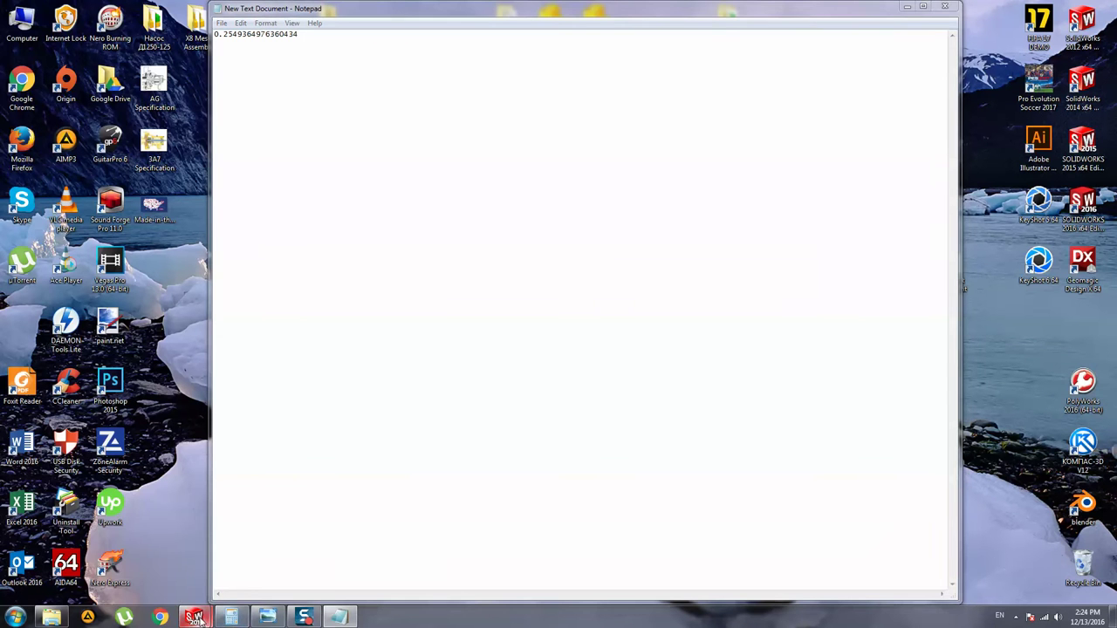
click(229, 617)
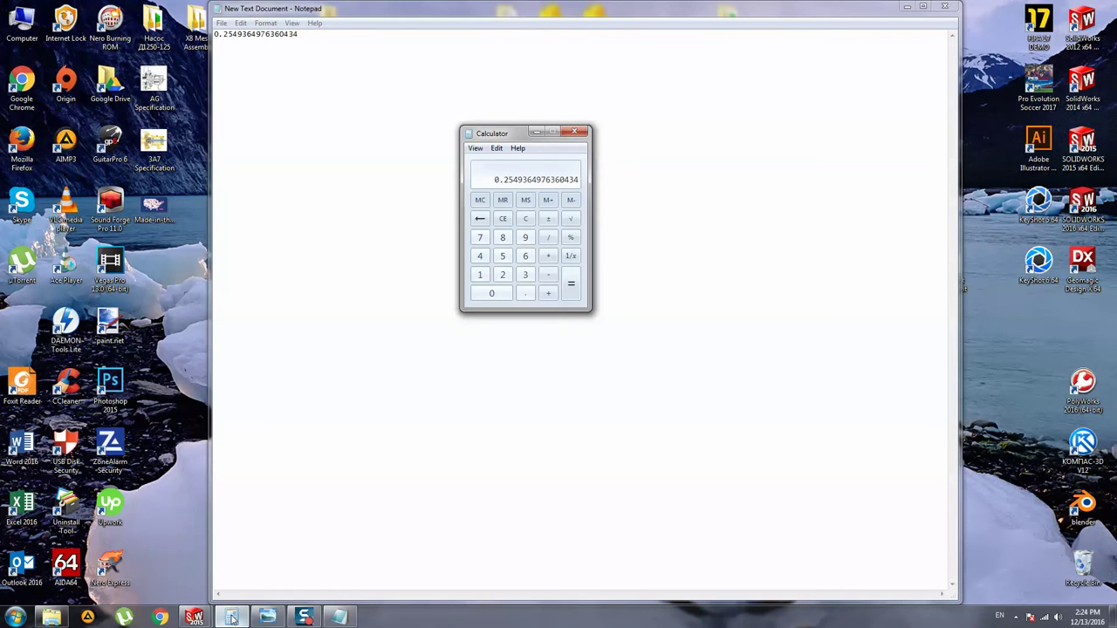
mouse_move(194, 617)
click(266, 567)
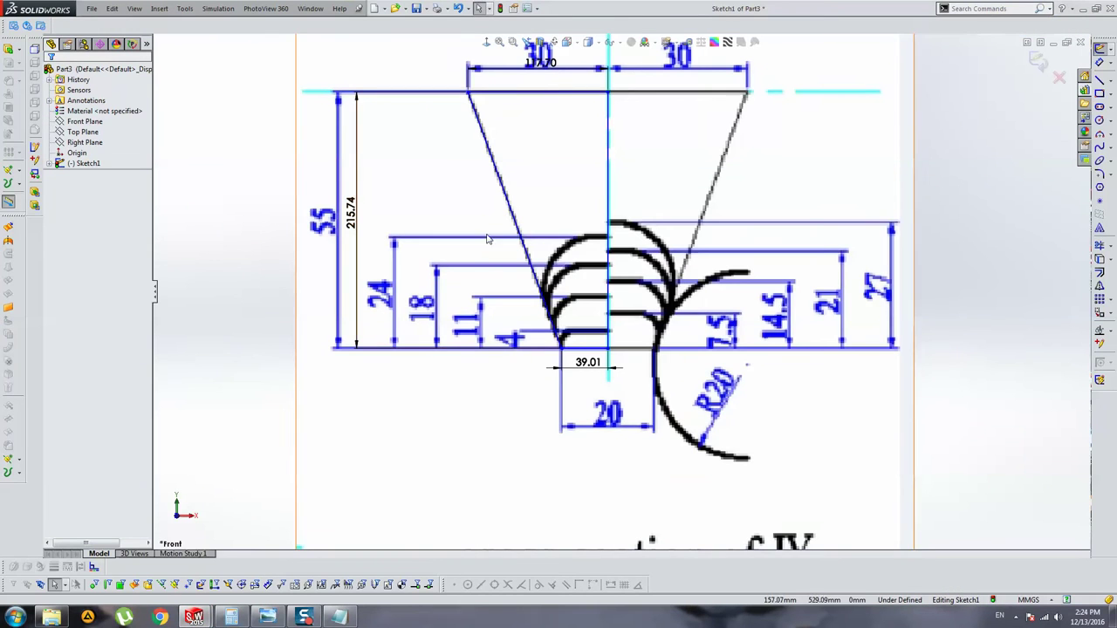
Step: Place the 117.70 dimension, compute 30 ÷ 117.7 and paste that ratio into the note
click(541, 131)
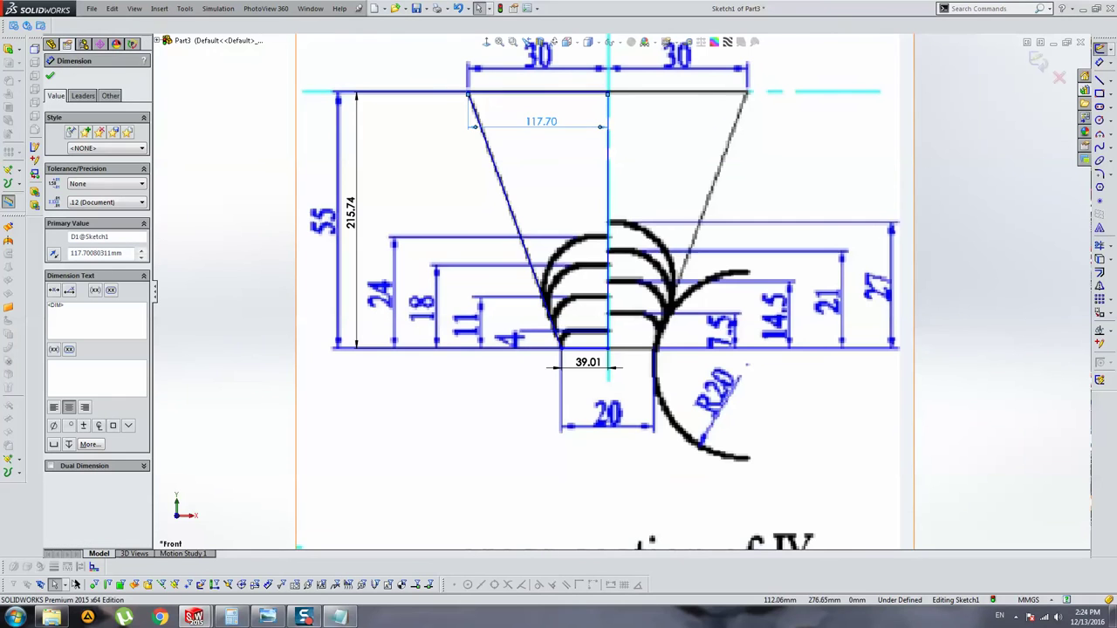
click(242, 618)
key(Escape)
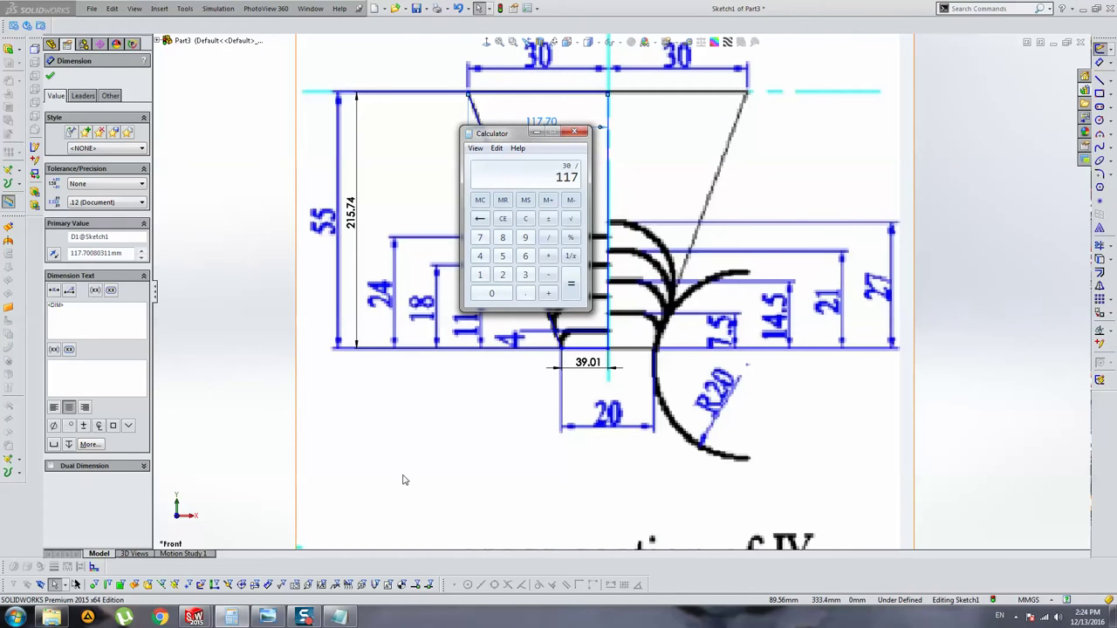
text(.7)
key(Return)
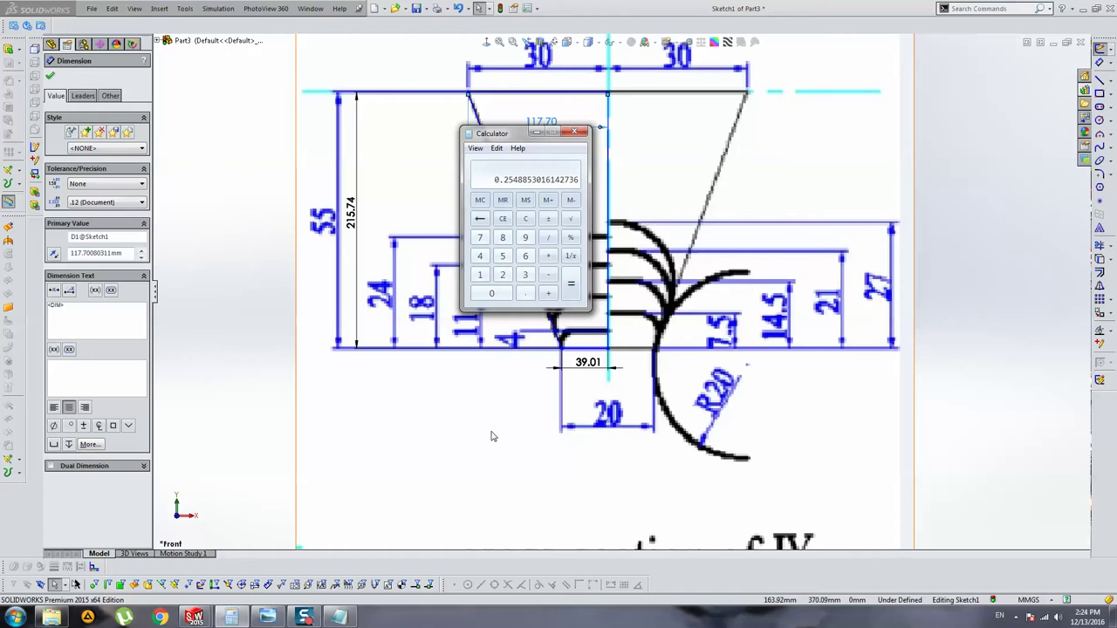
click(338, 617)
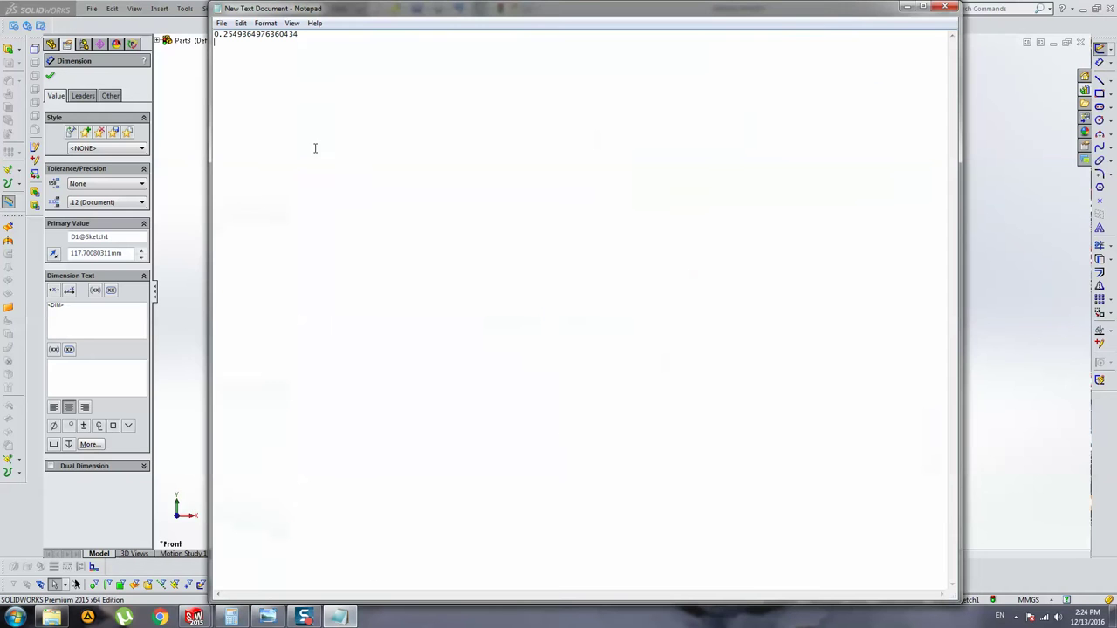
key(ctrl+v)
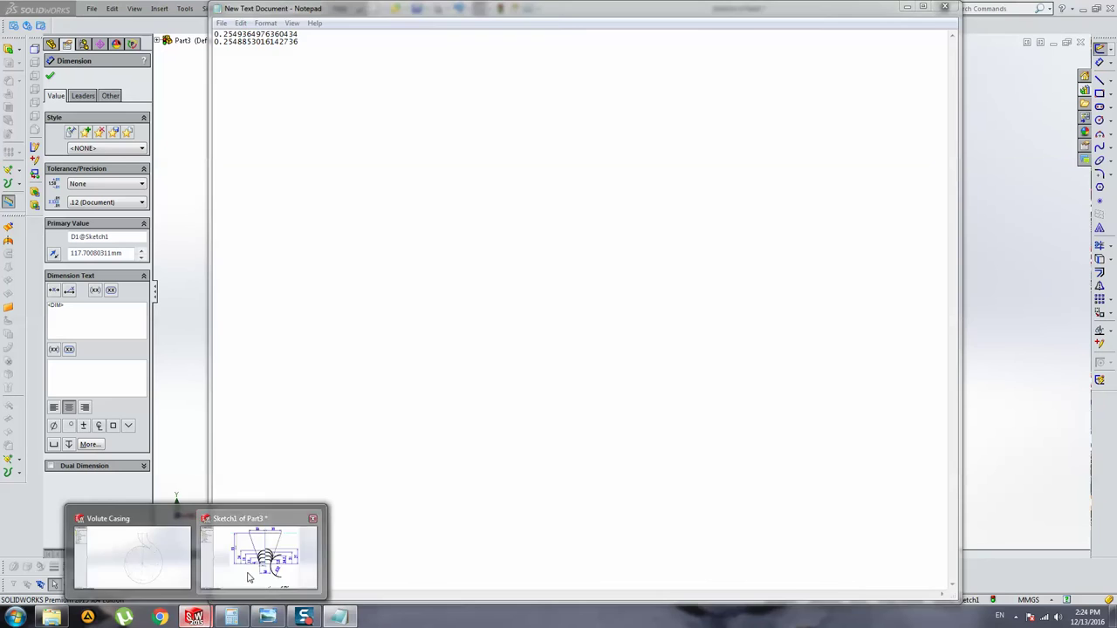
Step: Compute 20 ÷ 39.01 and 10 ÷ 39 from the bottom dimension and paste the ratio into the note
click(261, 549)
click(588, 367)
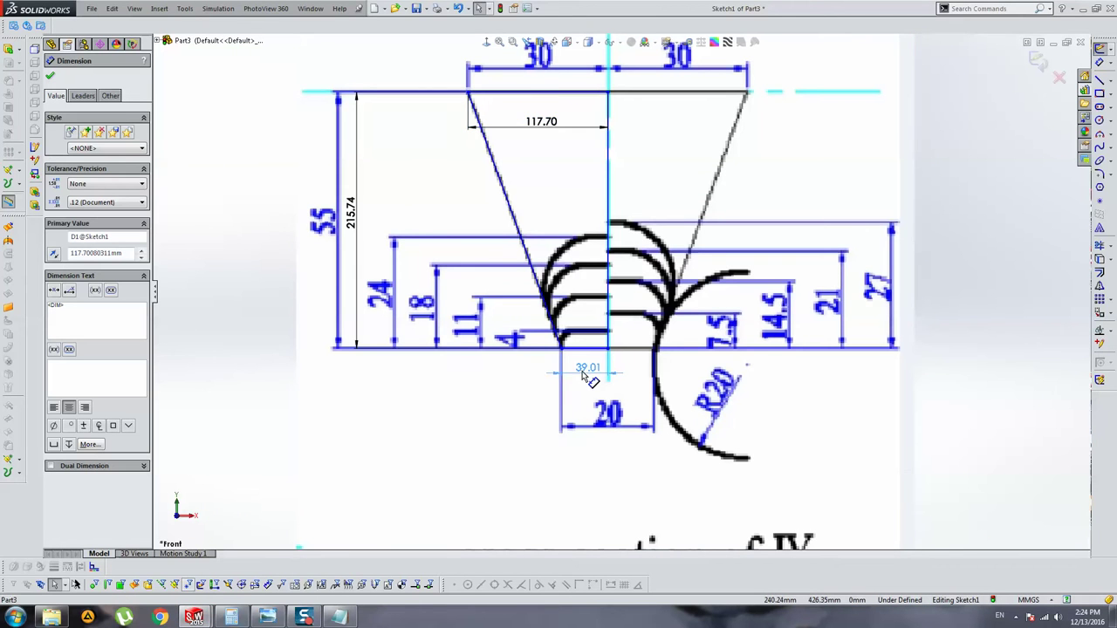
click(303, 617)
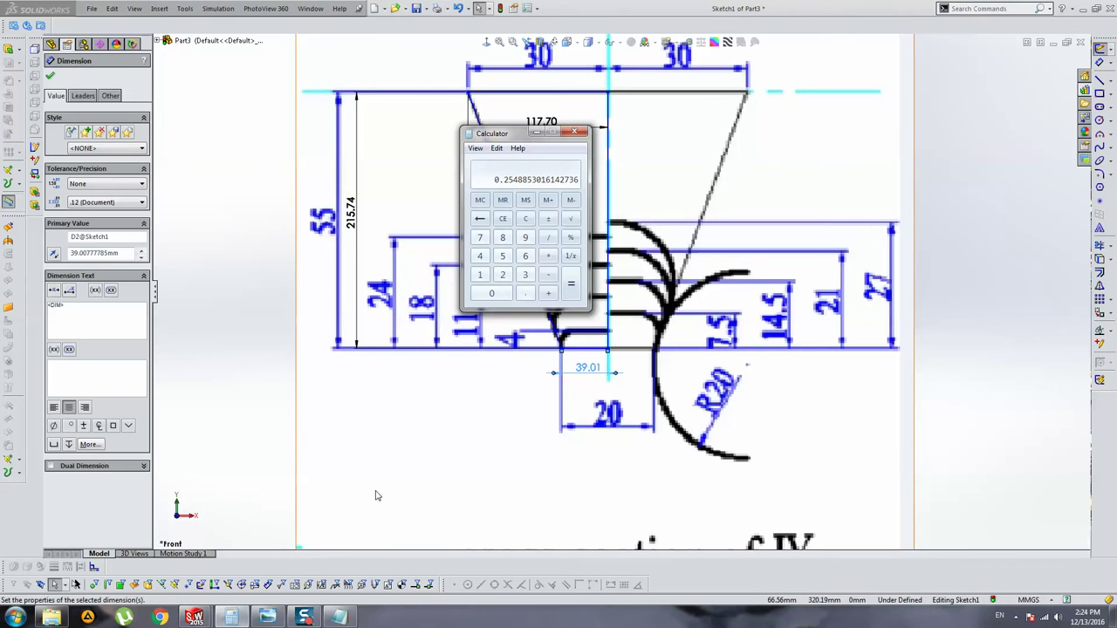
text(20)
text(.0)
text(1)
key(Return)
key(Escape)
text(1)
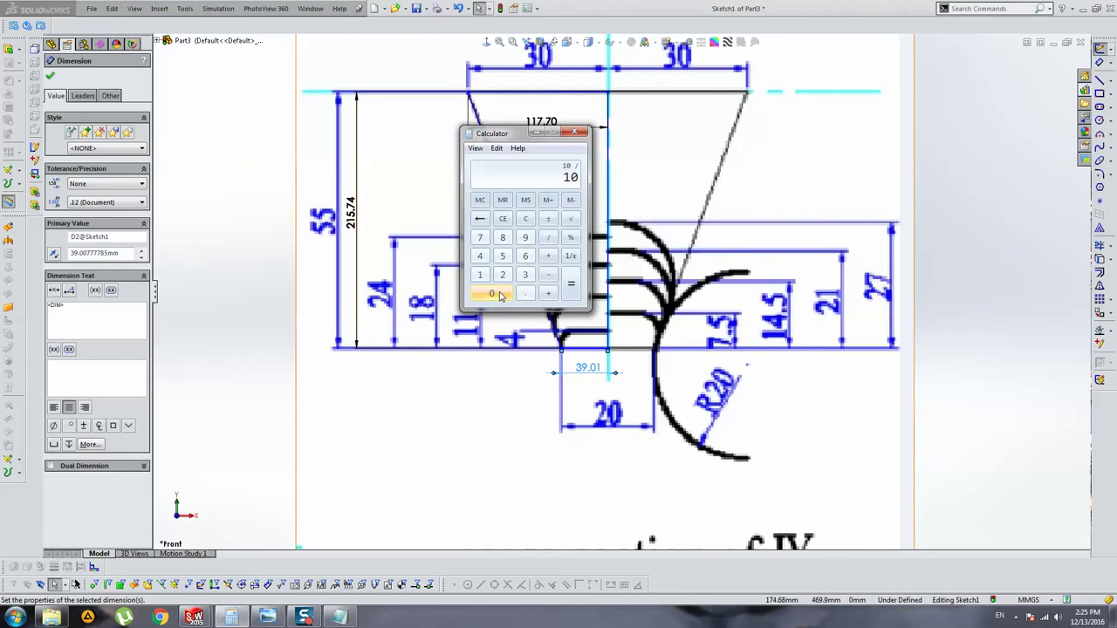
key(Return)
click(339, 616)
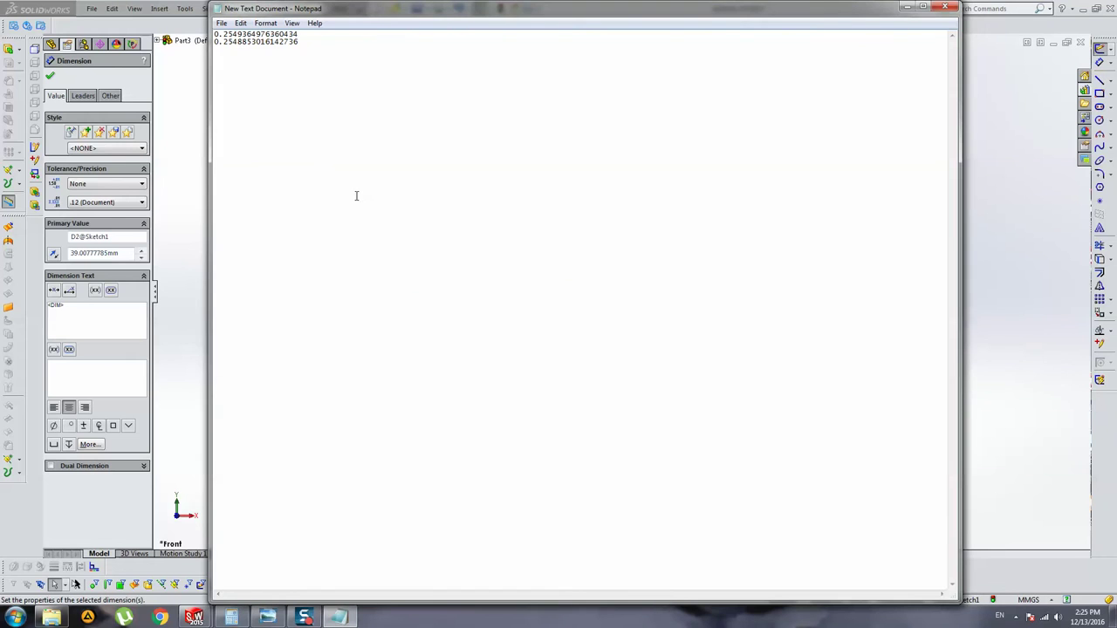
key(ctrl+v)
Step: Round the first ratio in the note to 0.255
drag(297, 33, 197, 30)
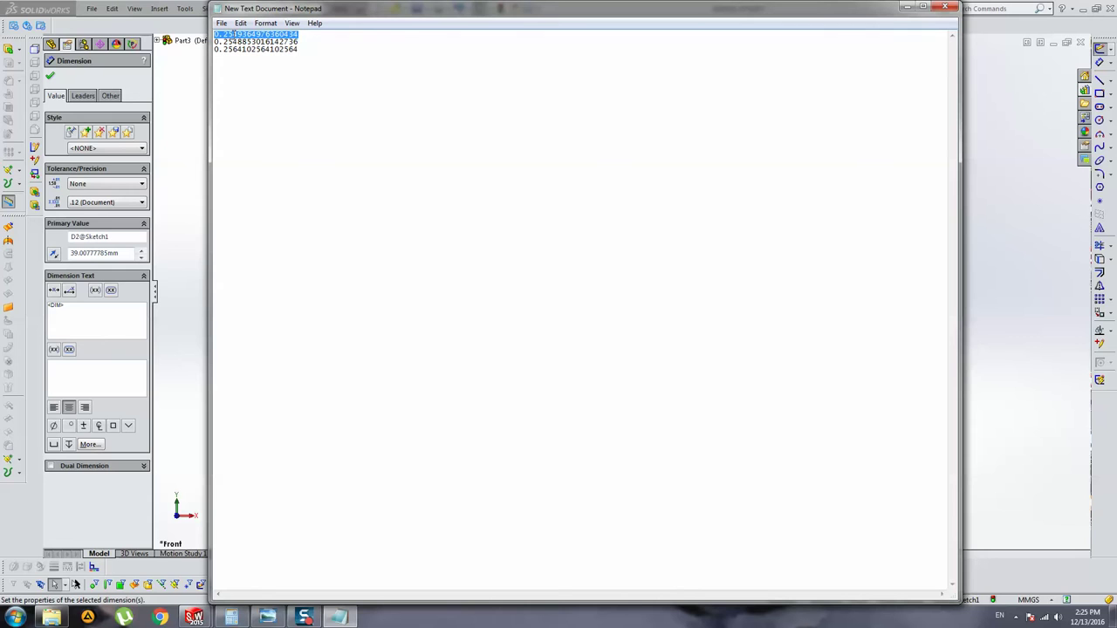
click(232, 33)
drag(233, 33, 361, 41)
click(263, 41)
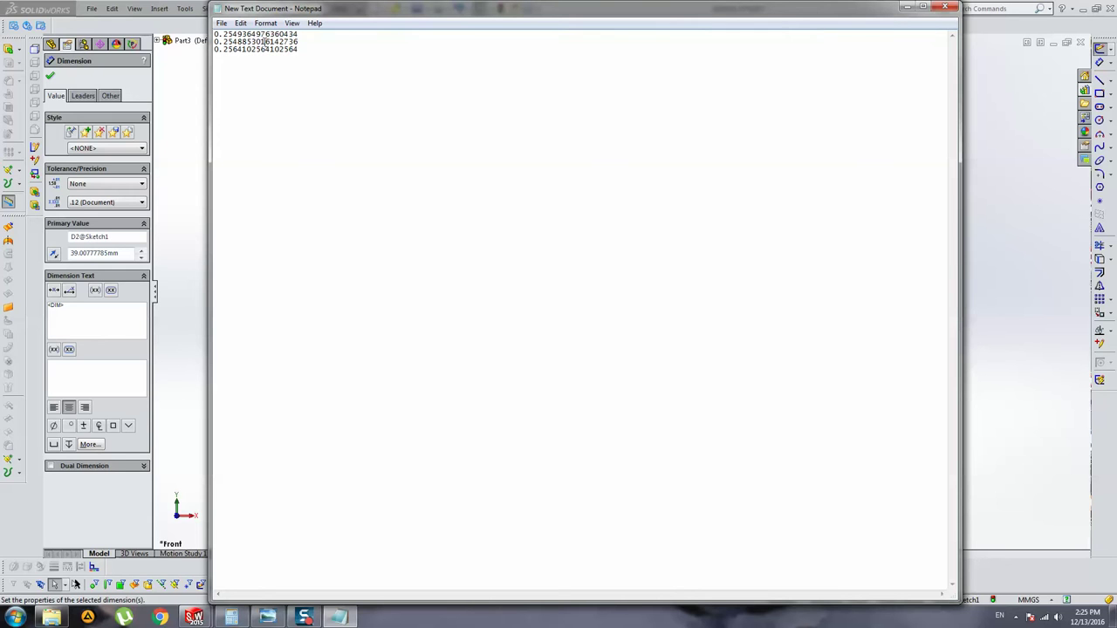
drag(258, 32, 297, 33)
text(55)
key(shift+Home)
Step: Close the note without saving and Calculator, then open the reference picture's size settings
click(946, 9)
click(578, 320)
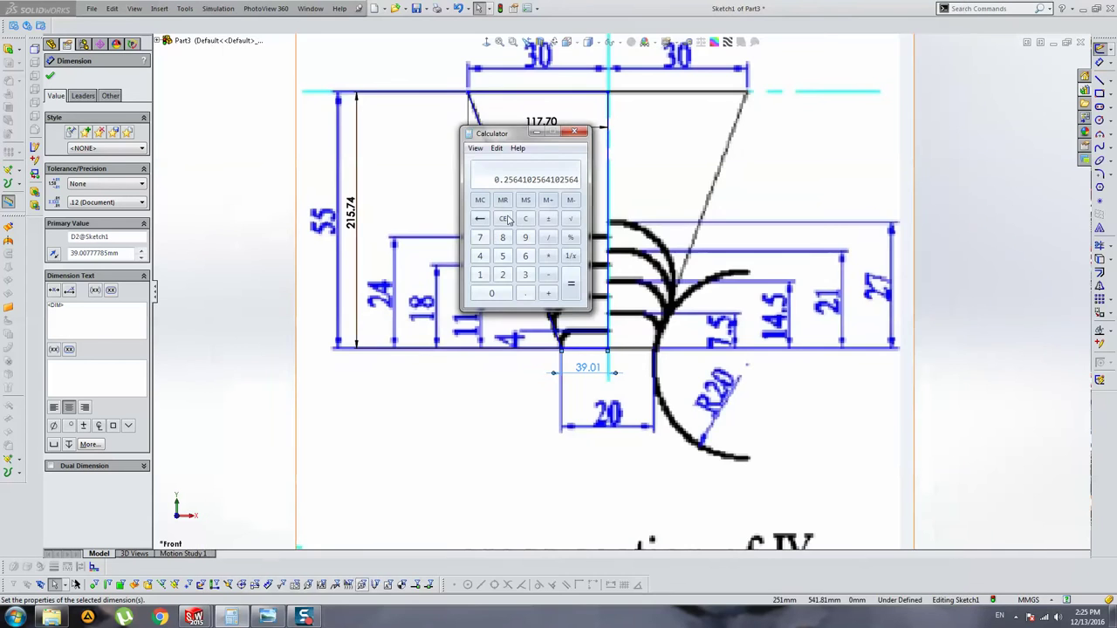
click(574, 132)
click(433, 165)
click(406, 169)
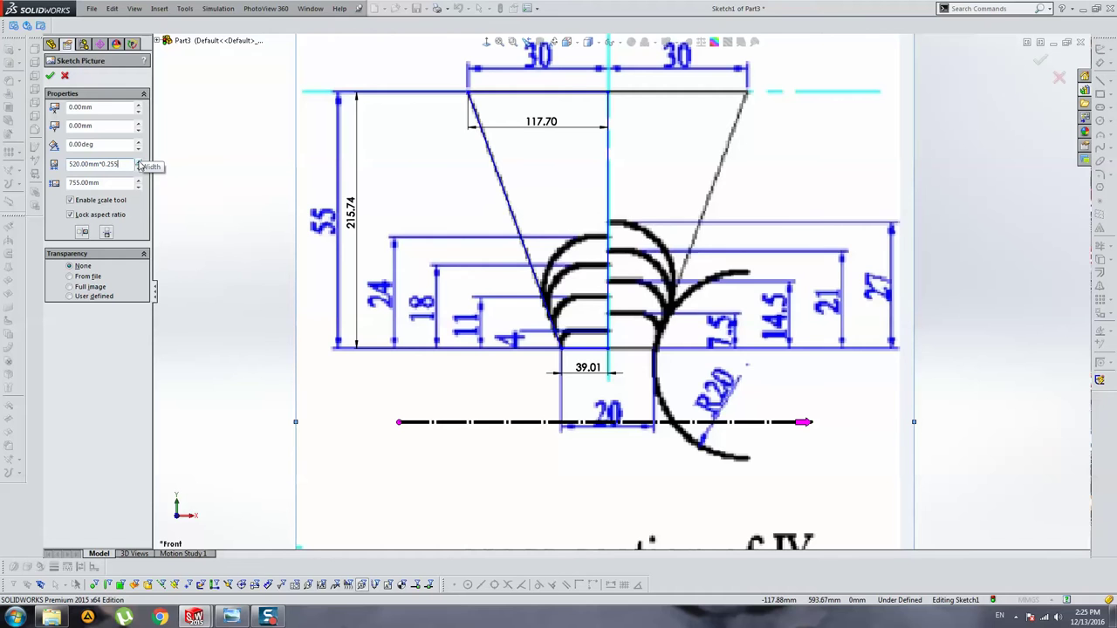
Step: Apply the 132.60mm picture width and move the centerline down onto the picture
key(Return)
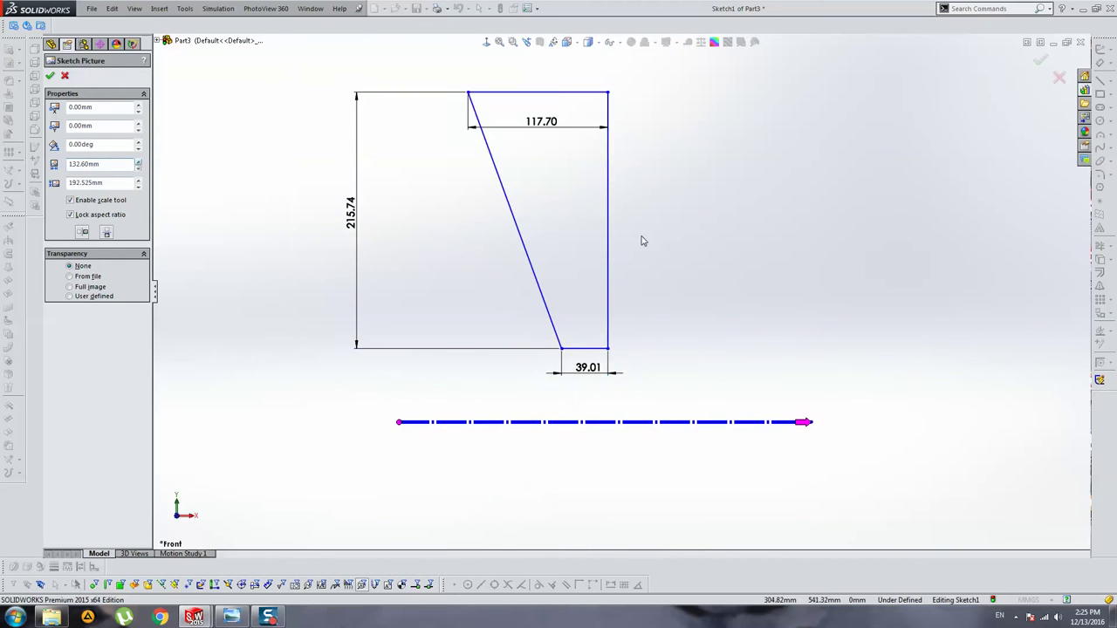
scroll(608, 287, up, 3)
scroll(622, 374, up, 2)
scroll(619, 279, down, 2)
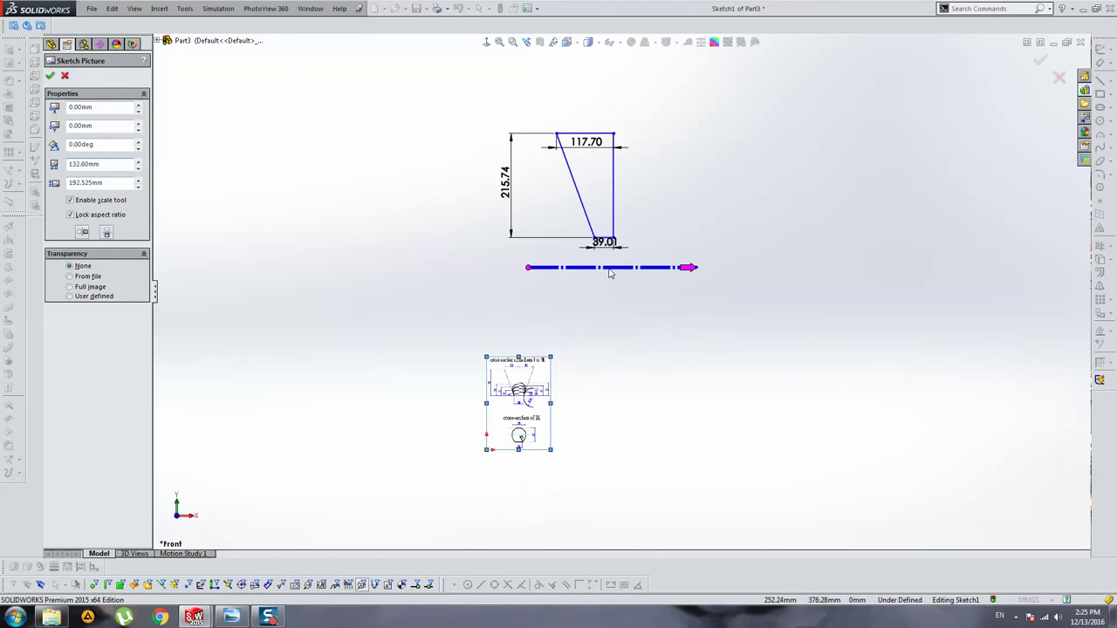
drag(608, 268, 555, 341)
drag(528, 267, 448, 403)
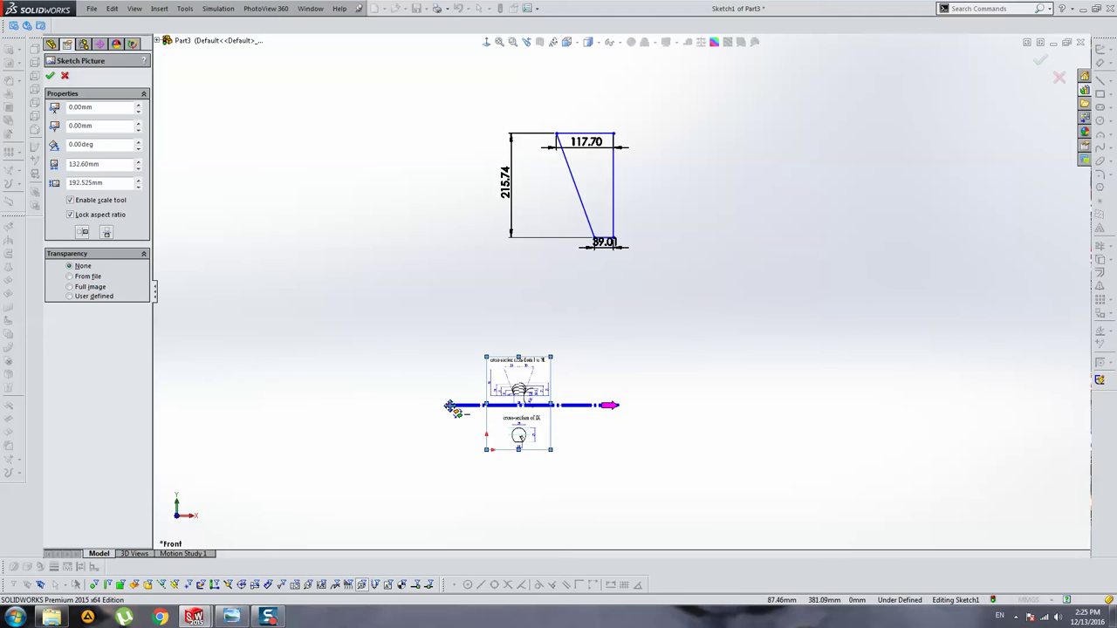
click(50, 77)
Step: Delete the traced trapezoid and centre the cross-section drawing in view
drag(374, 79, 654, 271)
key(Delete)
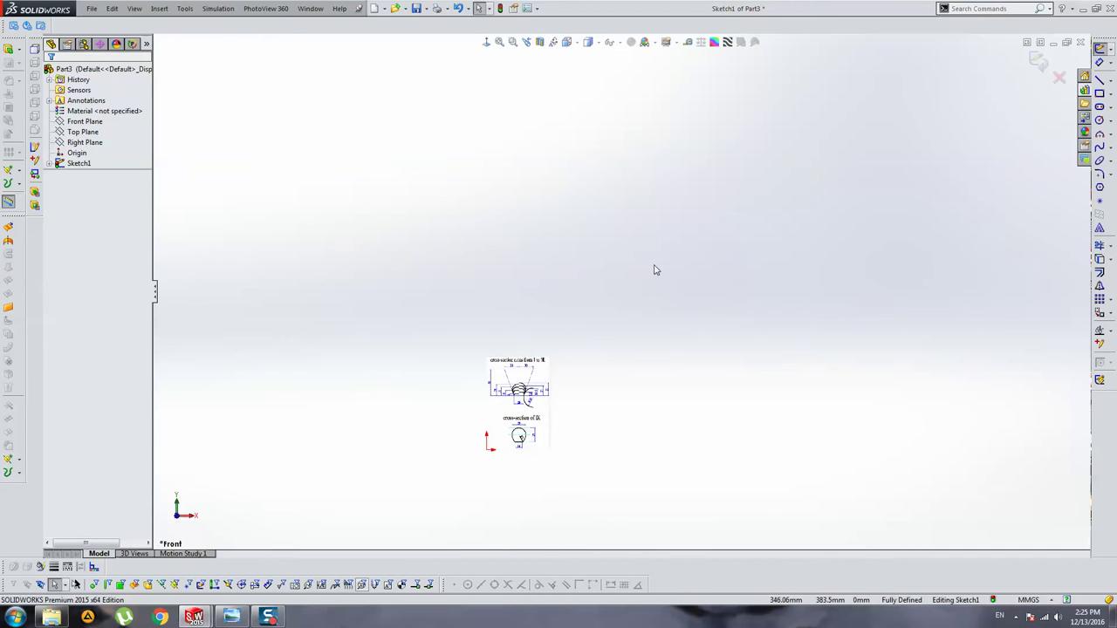
scroll(512, 433, up, 2)
scroll(488, 424, down, 3)
scroll(511, 361, down, 1)
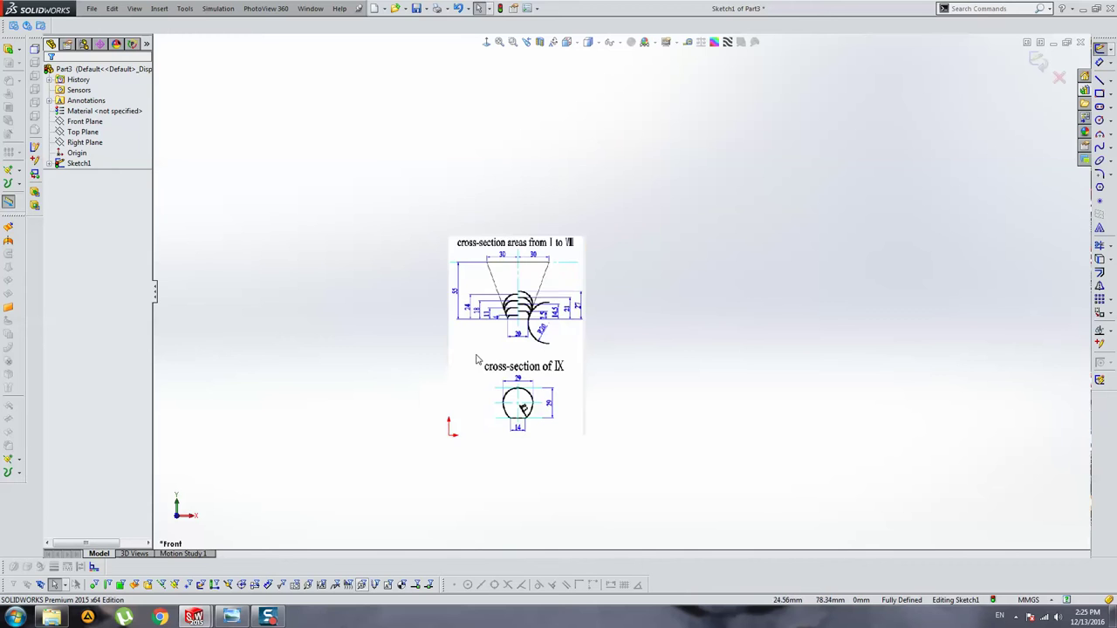
scroll(532, 321, up, 1)
scroll(531, 321, down, 5)
drag(604, 294, 519, 267)
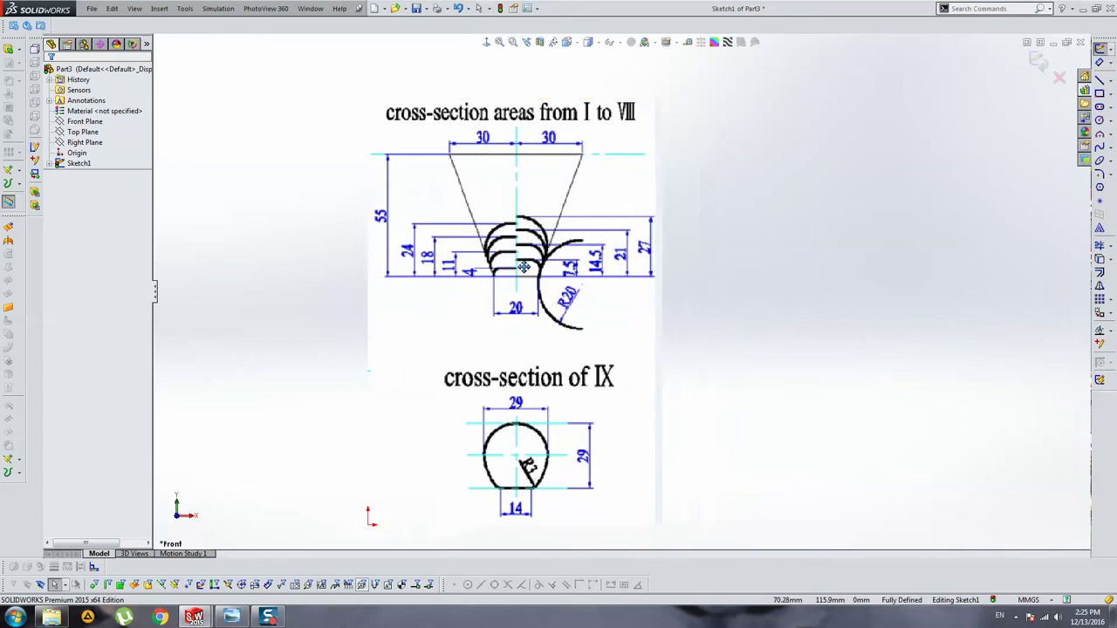
Step: Exit the sketch and save the part as Cross-sections in the Volute Casing folder
click(1039, 59)
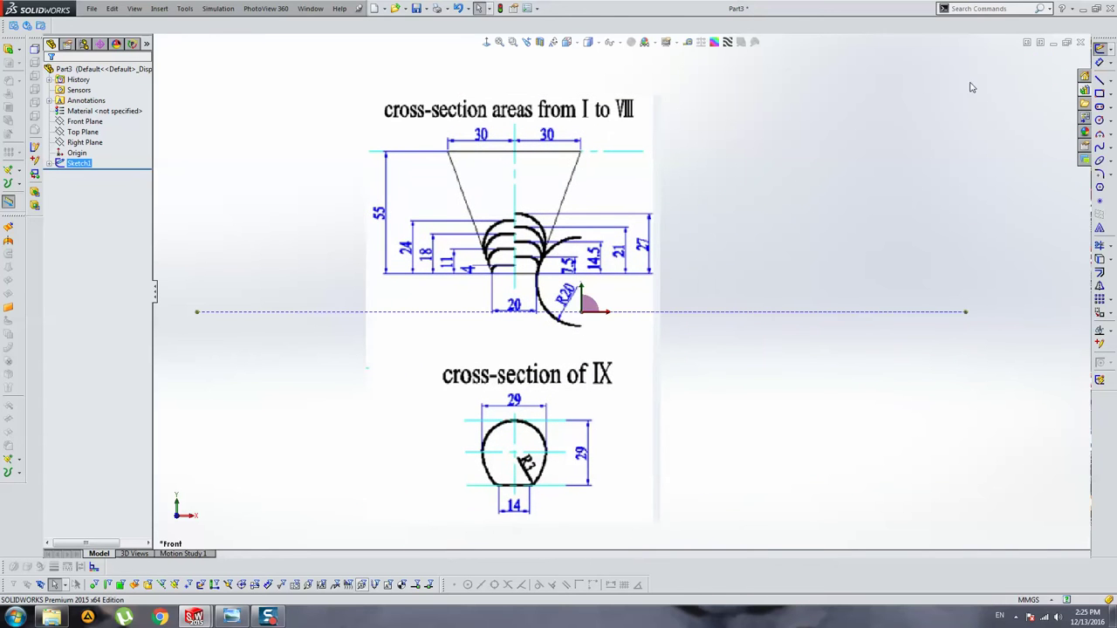
key(ctrl+s)
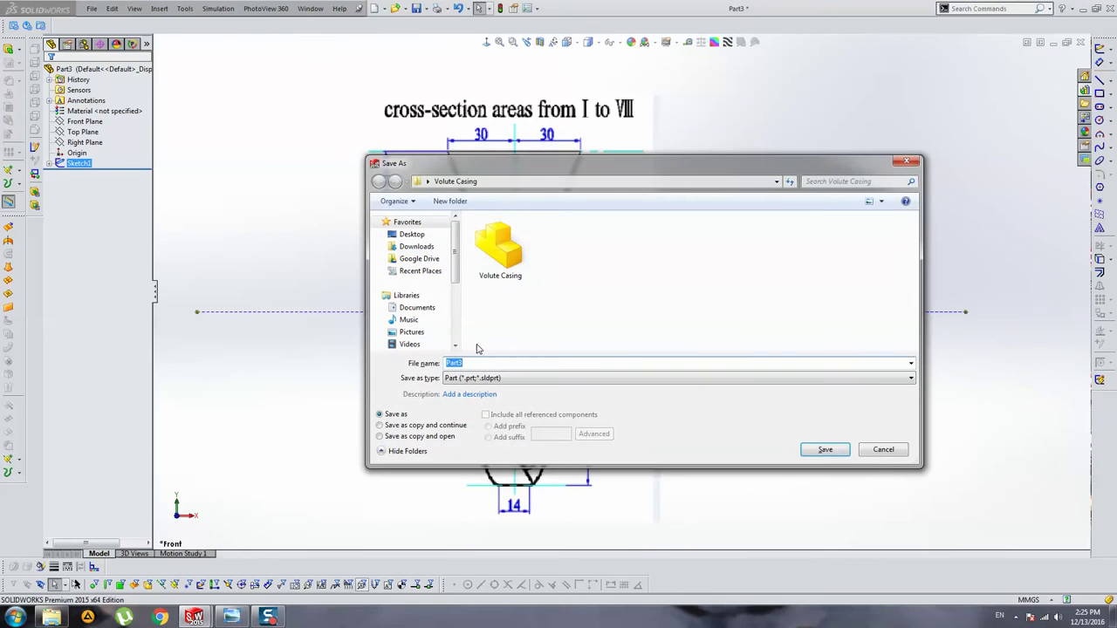
text(Cro)
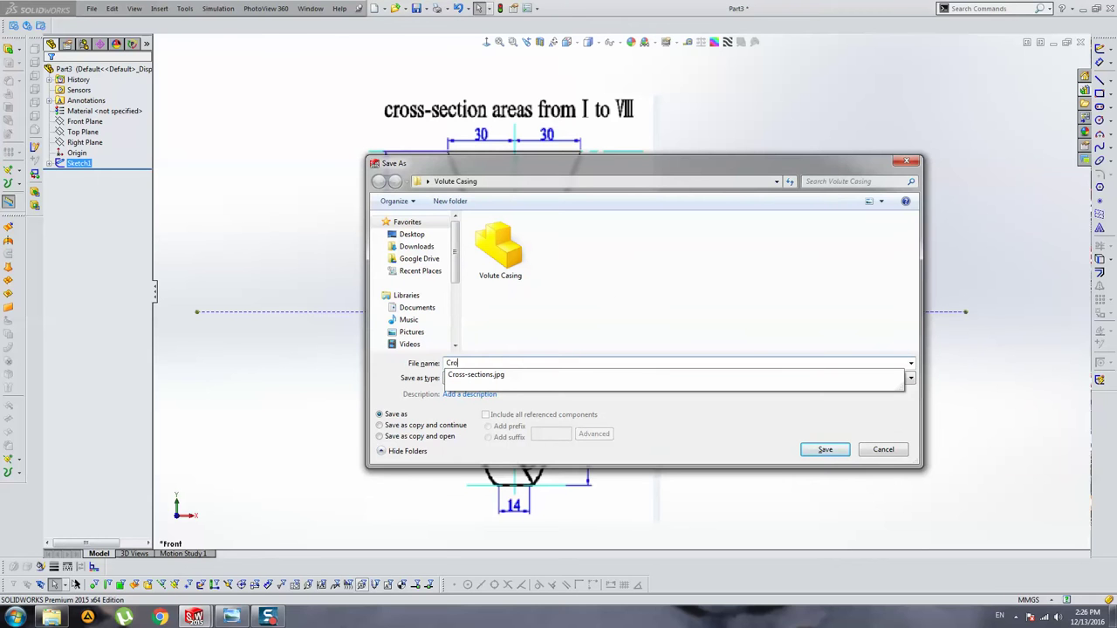
text(ss-sections.)
key(Return)
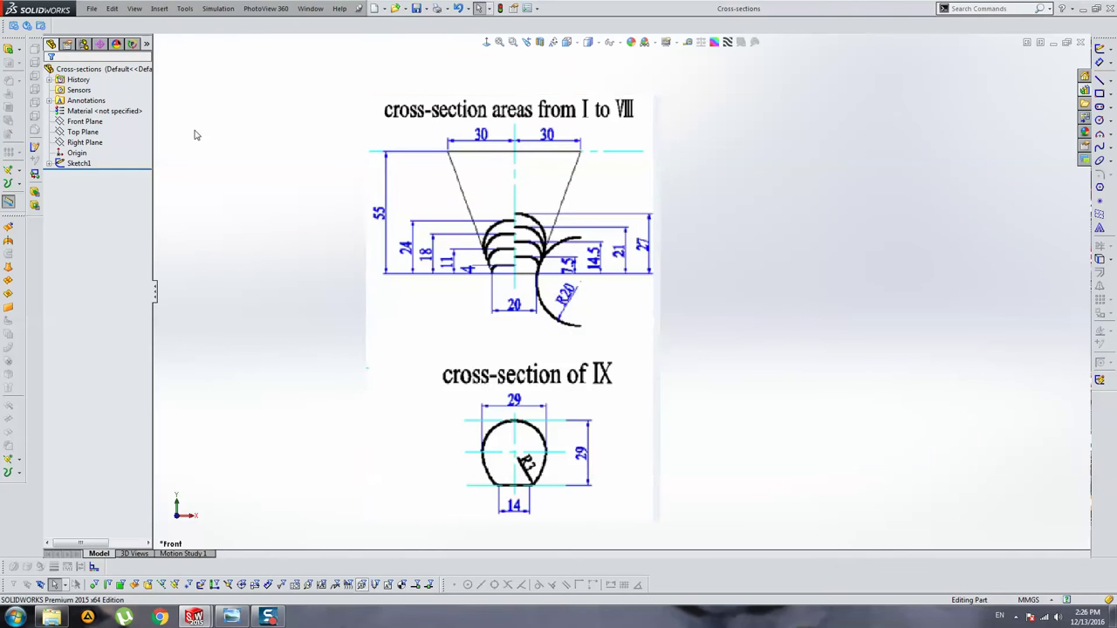
scroll(516, 233, up, 2)
scroll(519, 223, down, 4)
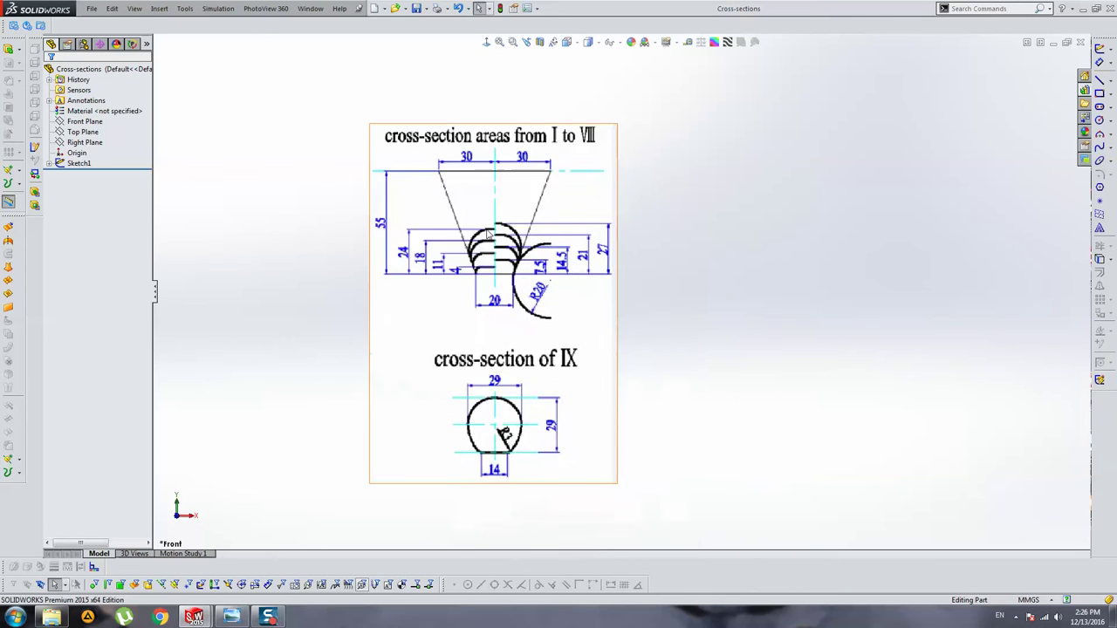
Step: In a new Front Plane sketch, trace the vertical centre line, top edge and left slanted side
click(87, 122)
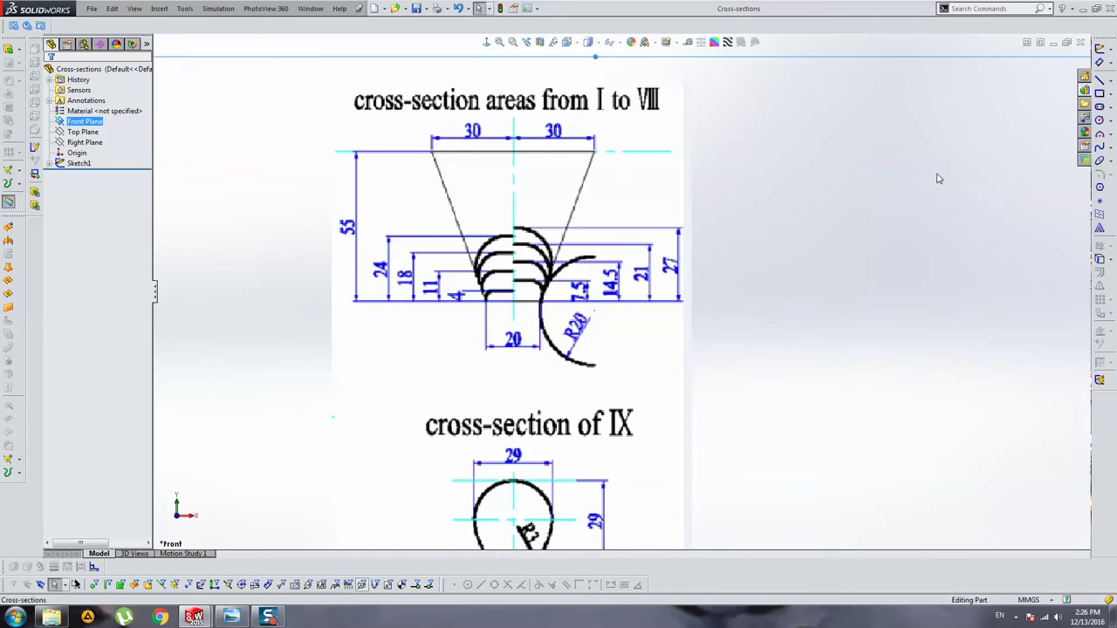
click(1098, 79)
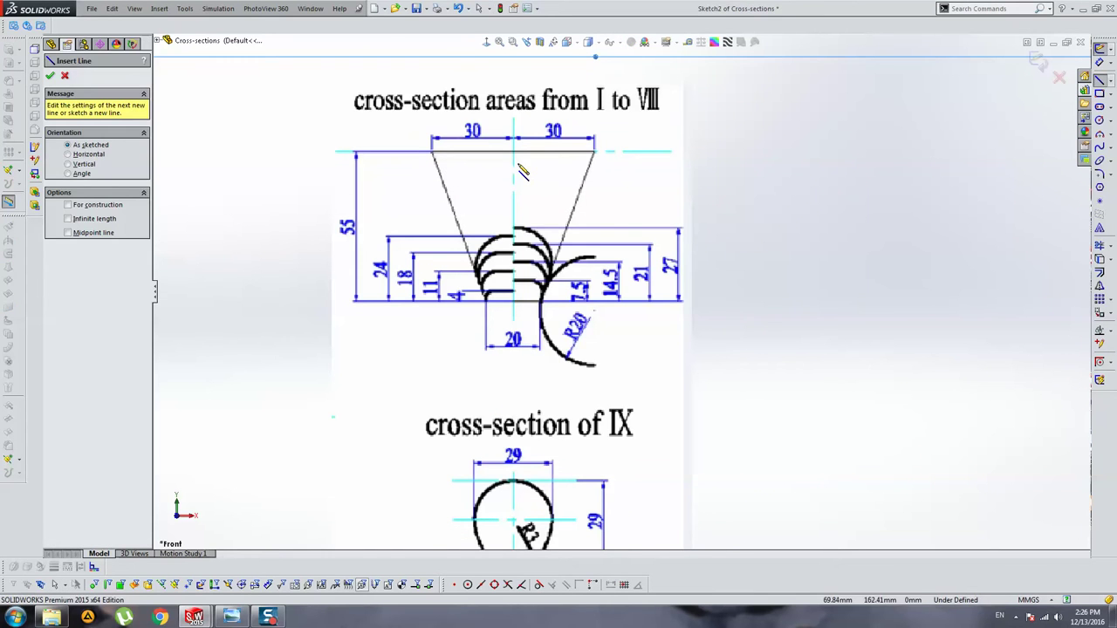
scroll(683, 307, up, 5)
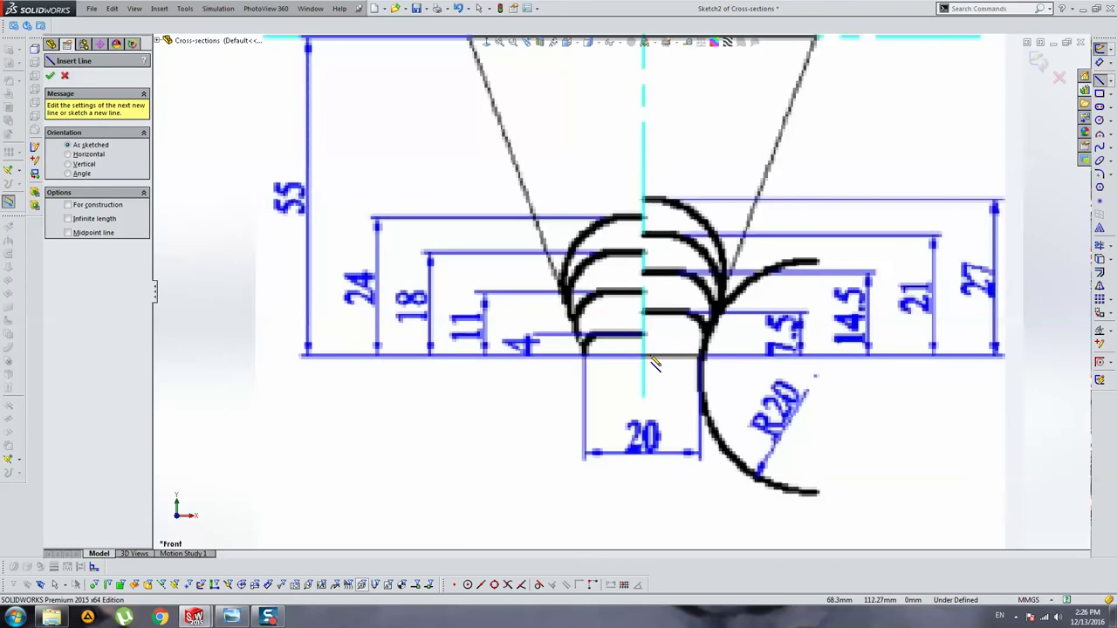
click(645, 358)
scroll(643, 345, up, 1)
scroll(637, 331, up, 3)
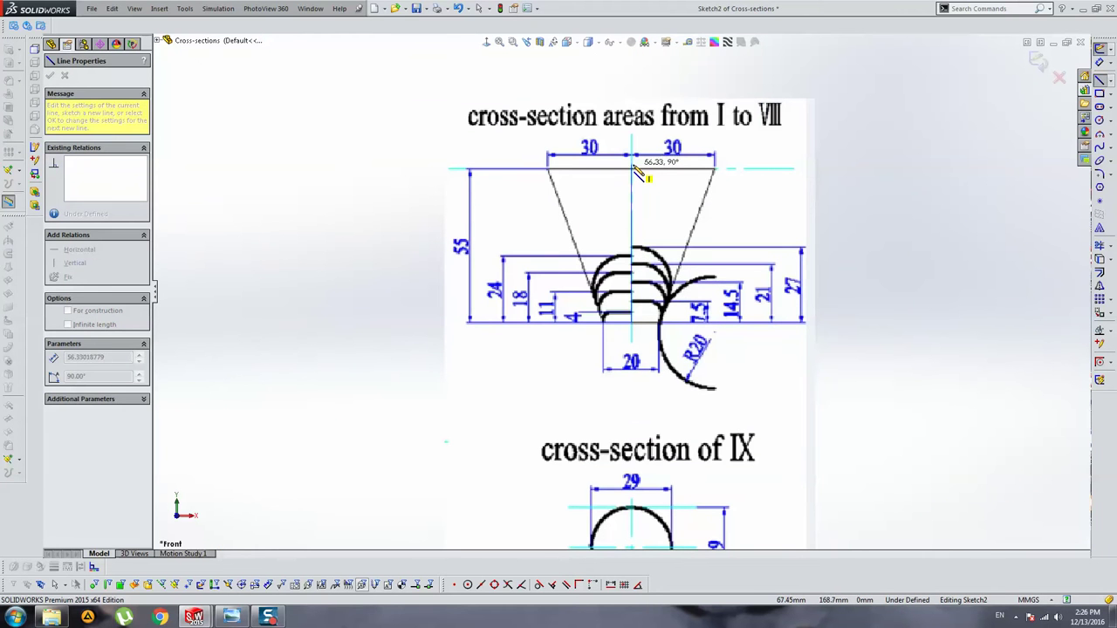
click(632, 169)
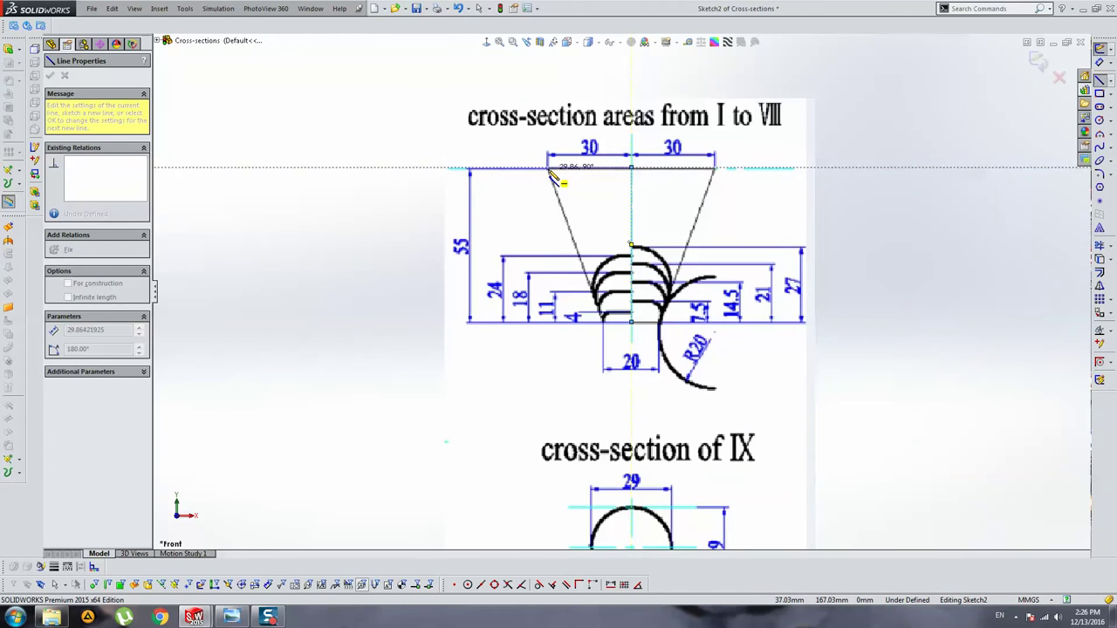
click(549, 169)
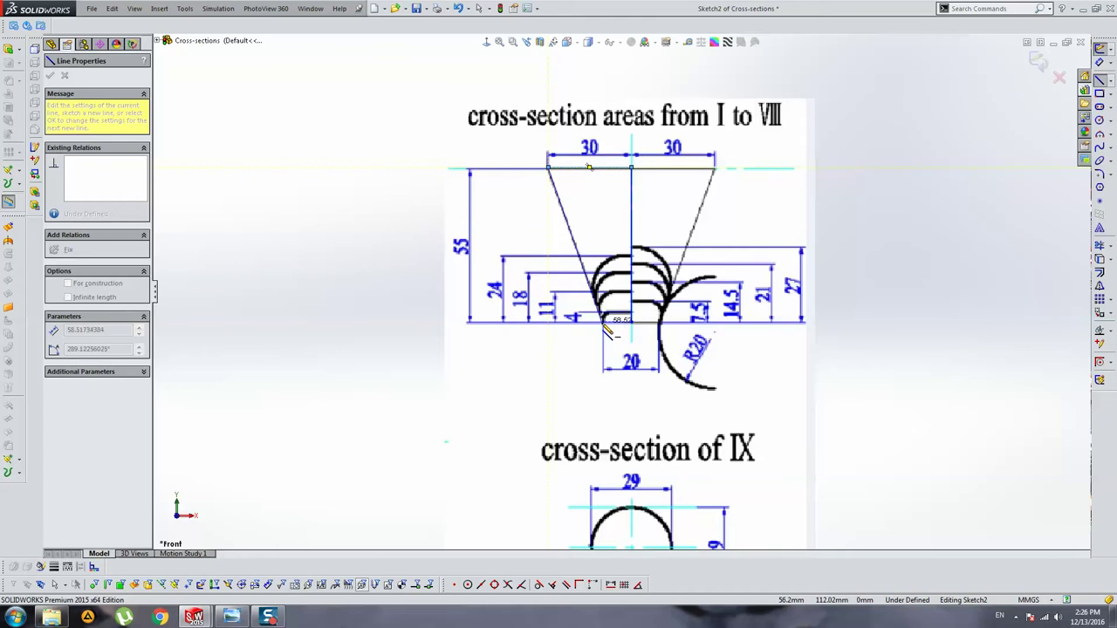
click(606, 322)
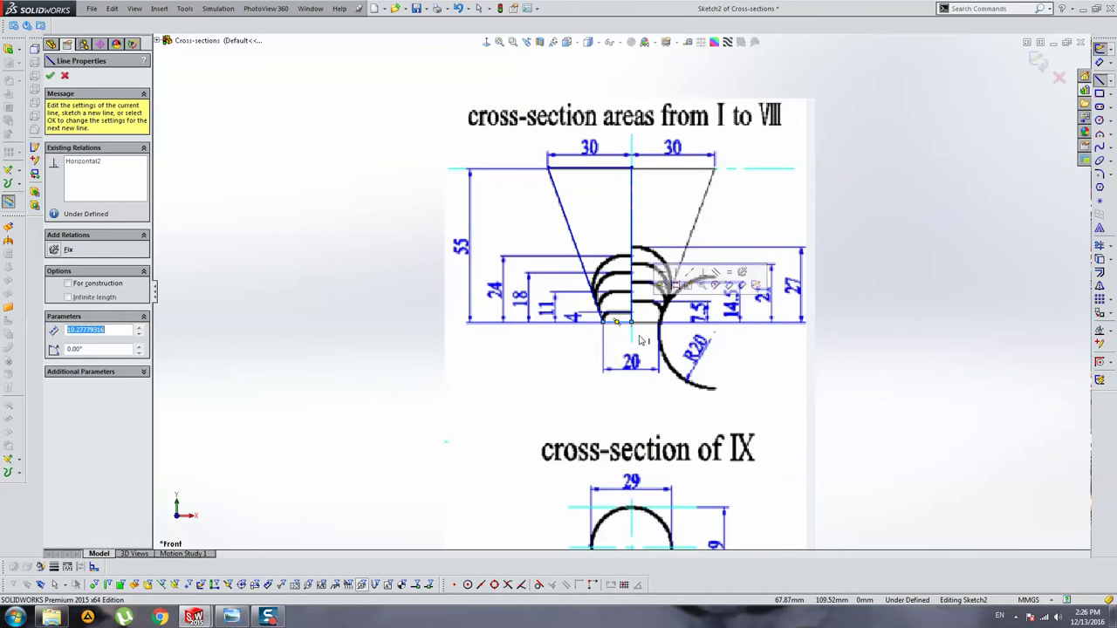
key(Escape)
Step: Convert the vertical centre line to construction geometry
click(631, 201)
click(68, 257)
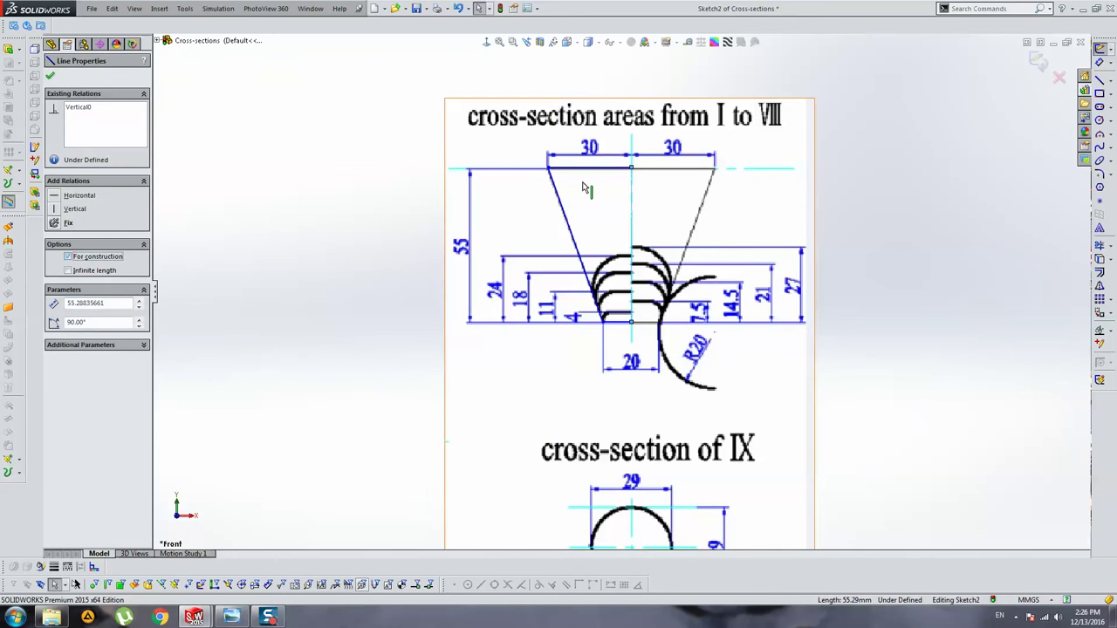
drag(276, 90, 703, 370)
click(948, 287)
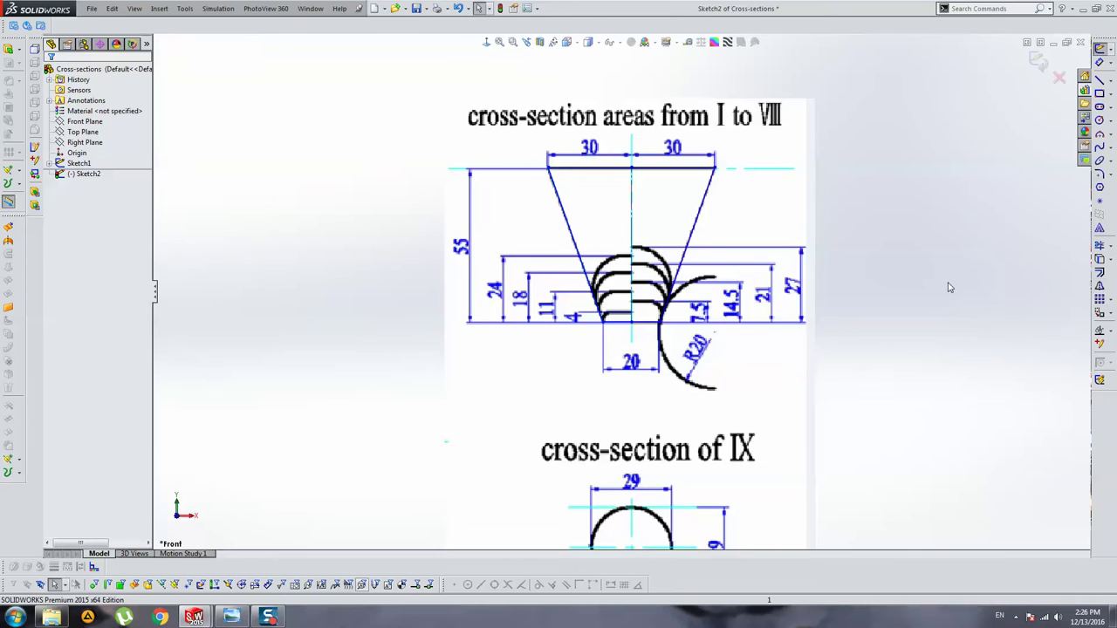
Step: Dimension the trapezoid's top half-width to 30 and its height to 55
scroll(576, 231, down, 3)
click(1099, 50)
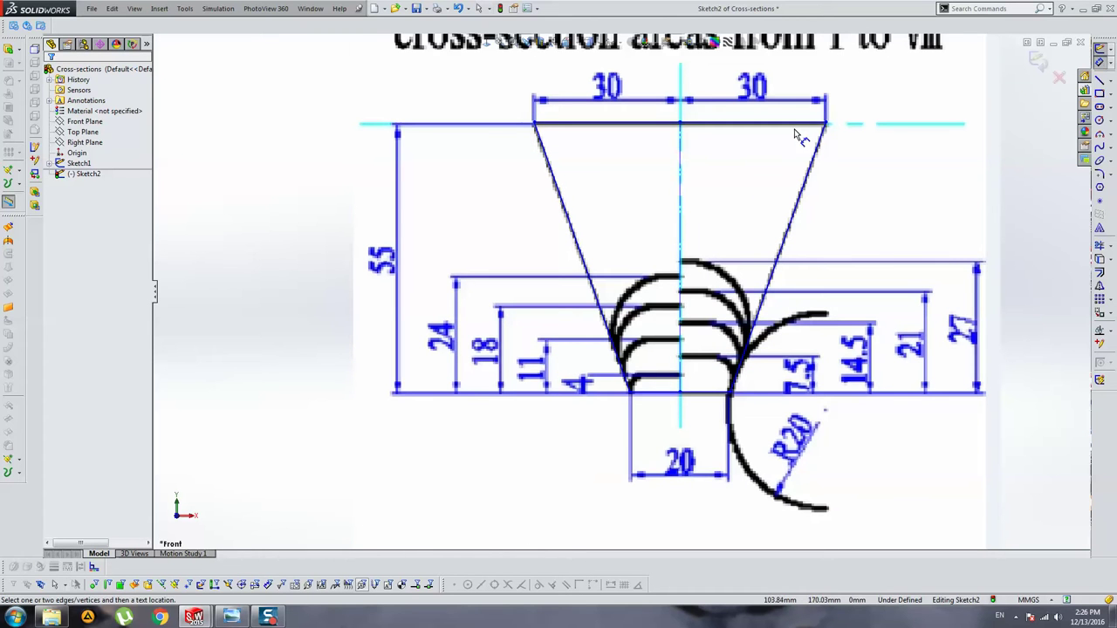
click(688, 126)
click(535, 123)
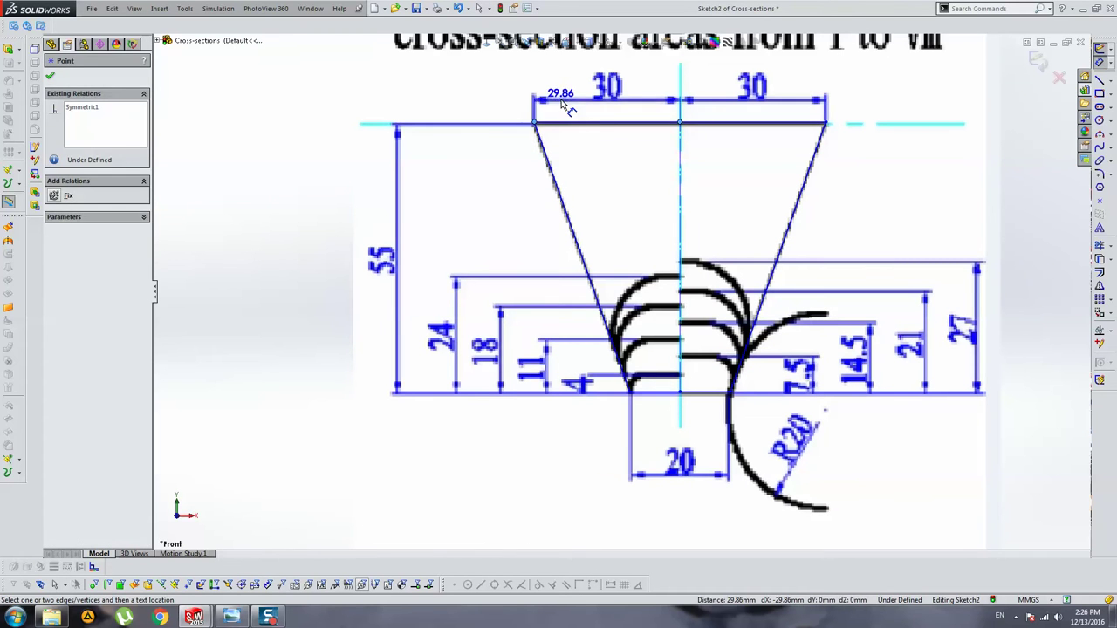
click(563, 106)
text(30)
key(Return)
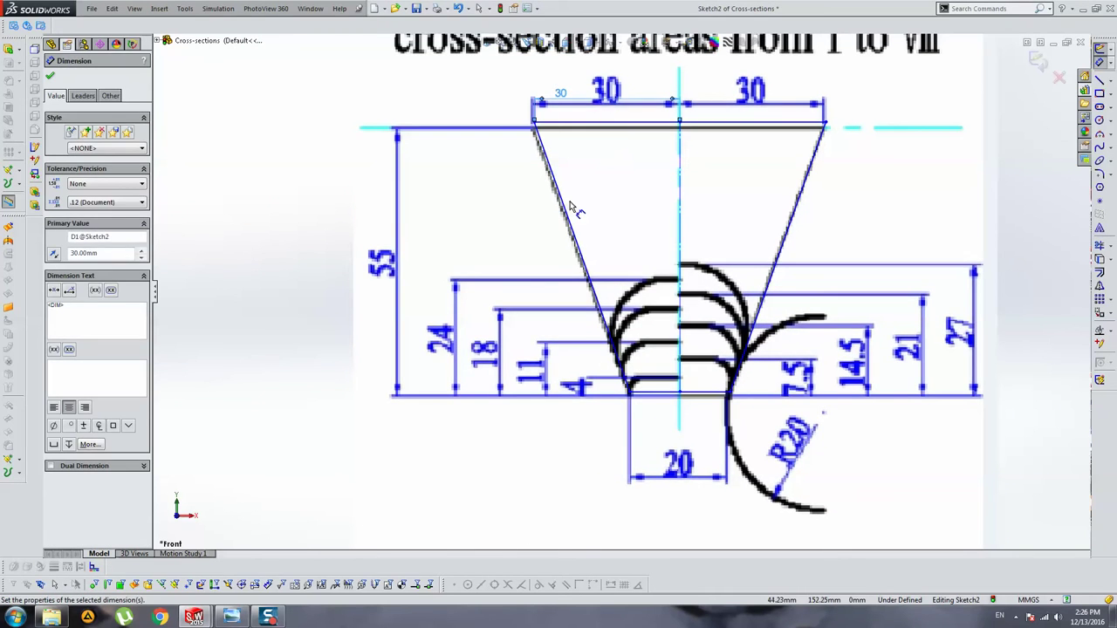
click(602, 127)
click(661, 392)
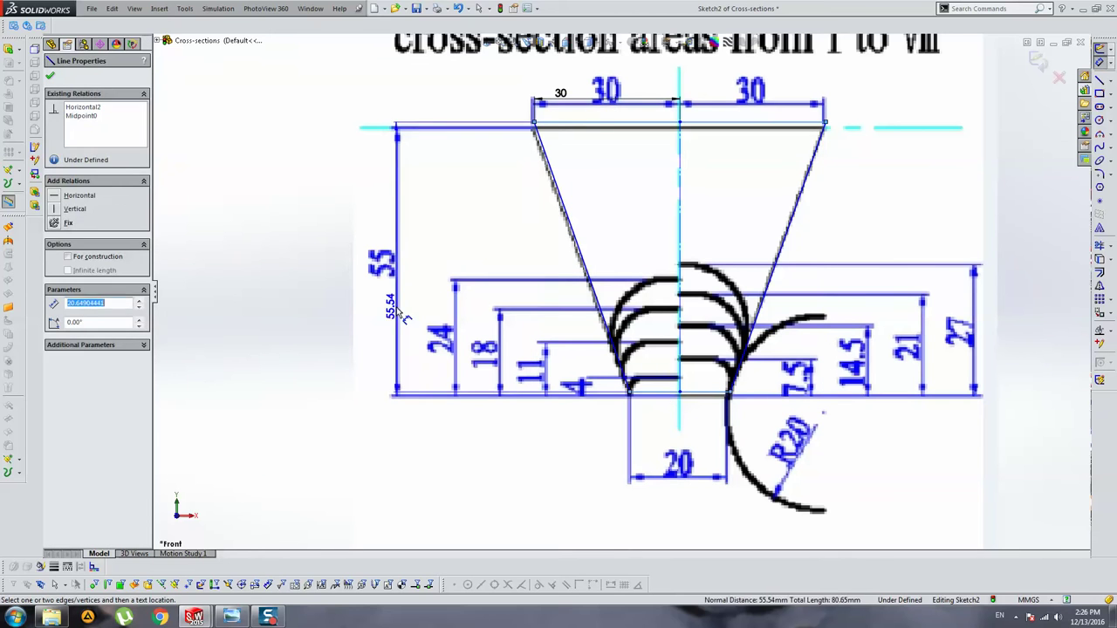
click(403, 316)
text(55)
key(Return)
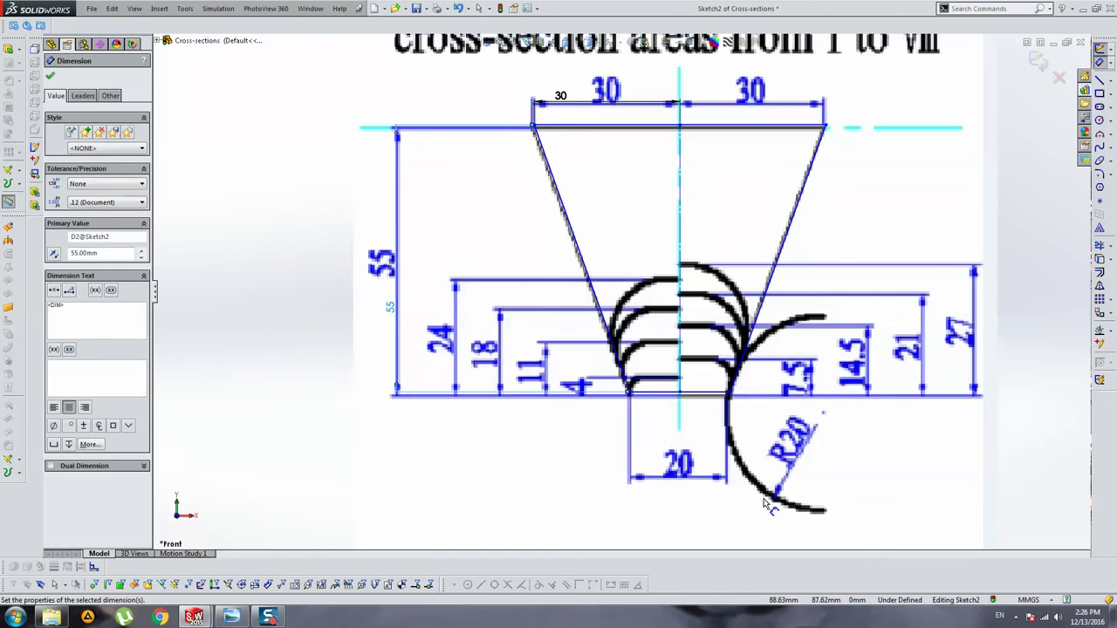
Step: Dimension the bottom width to 20, then select the baseline midpoint
click(568, 442)
click(629, 393)
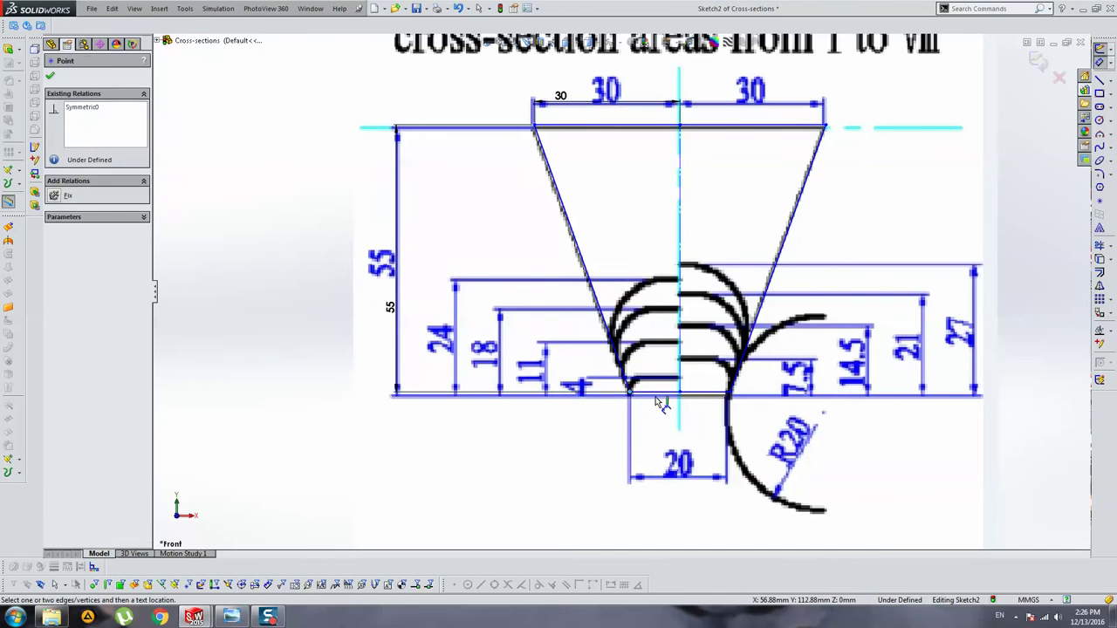
click(730, 395)
click(689, 438)
text(20)
key(Return)
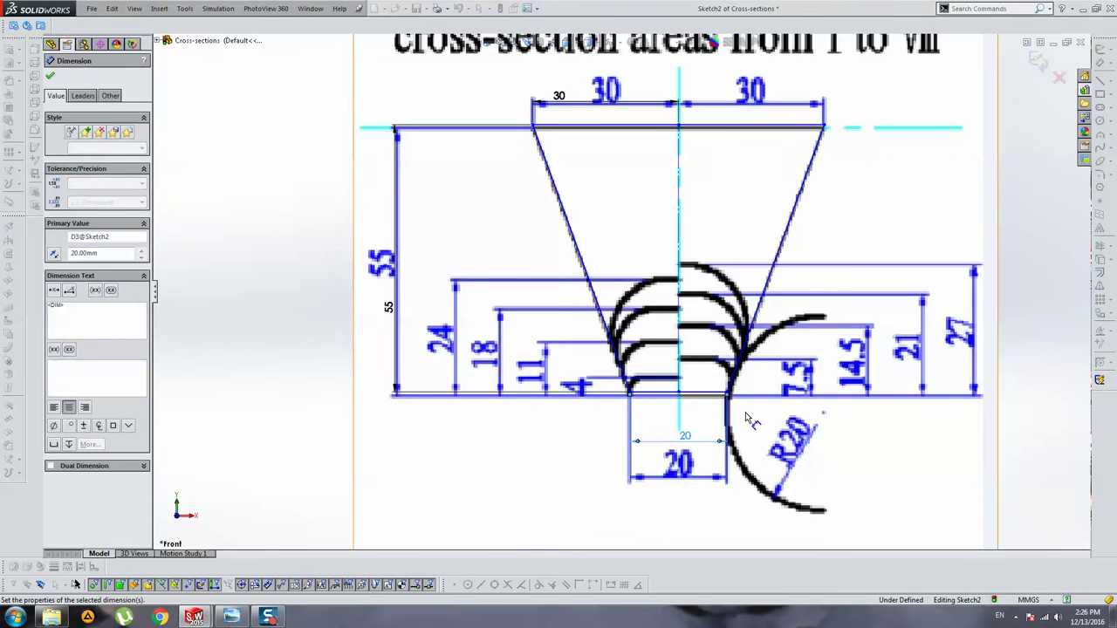
key(Escape)
scroll(748, 429, down, 3)
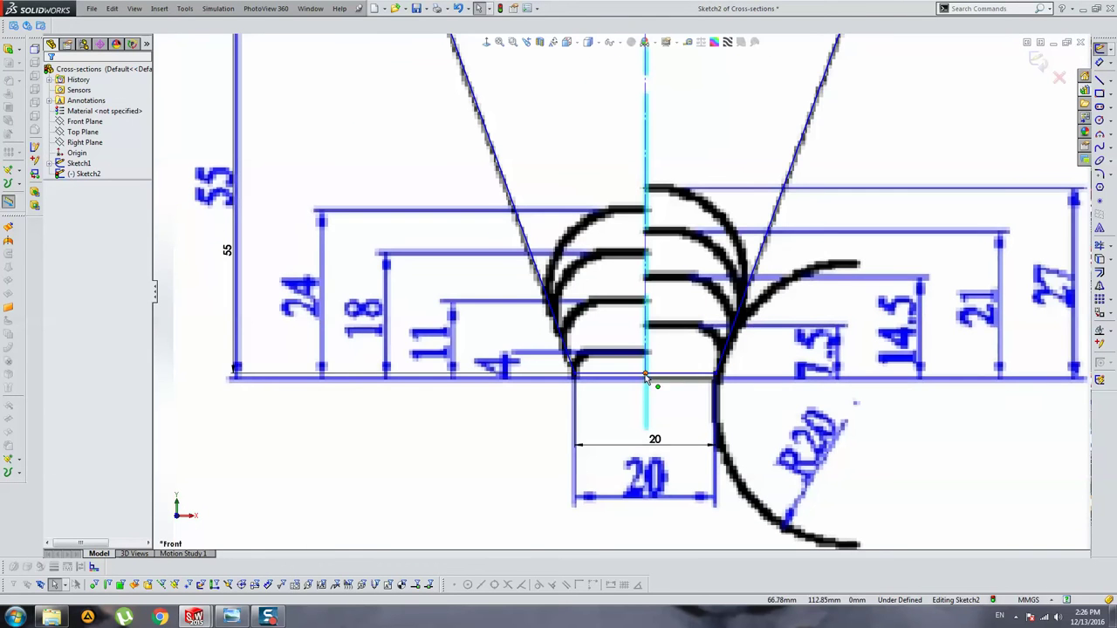
click(646, 377)
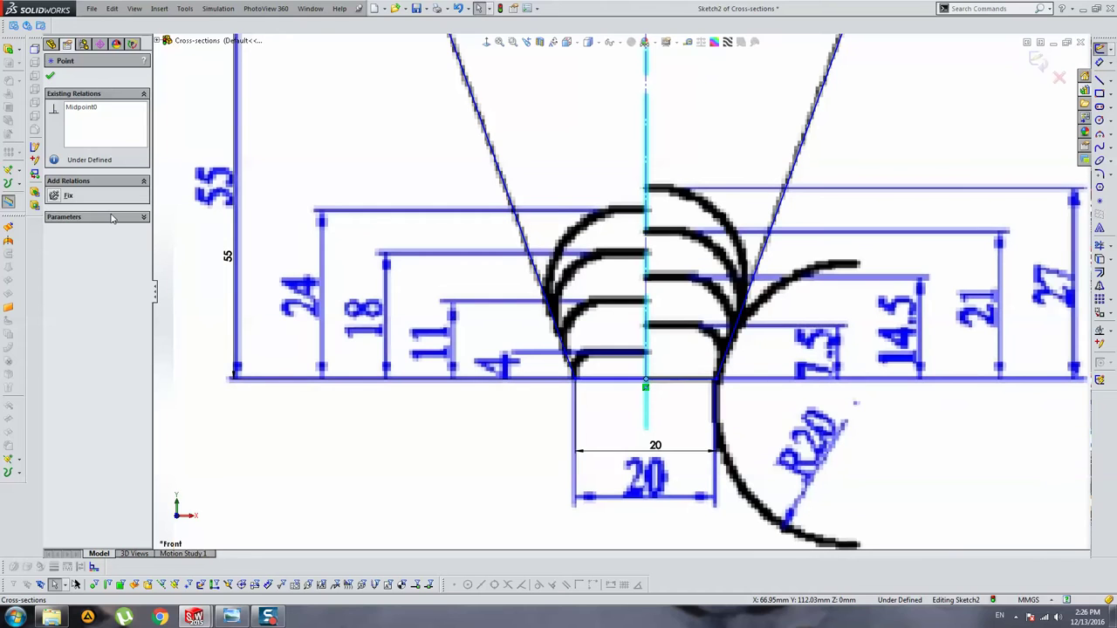
Step: Fix the baseline midpoint in place so the trapezoid is fully defined
click(64, 195)
click(497, 198)
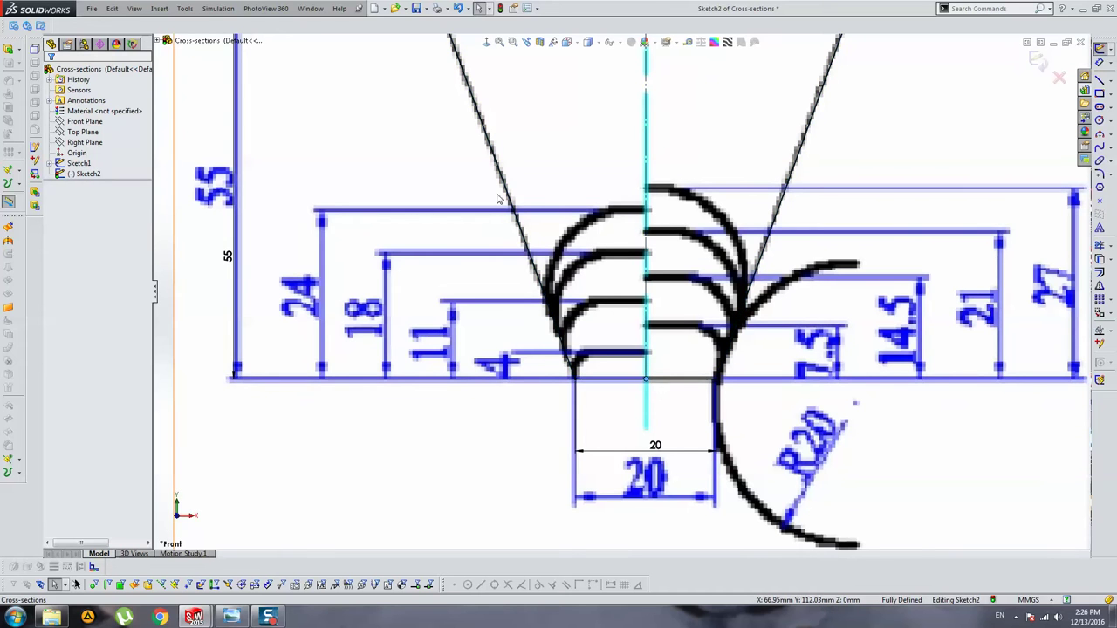
scroll(569, 182, up, 3)
scroll(672, 200, up, 2)
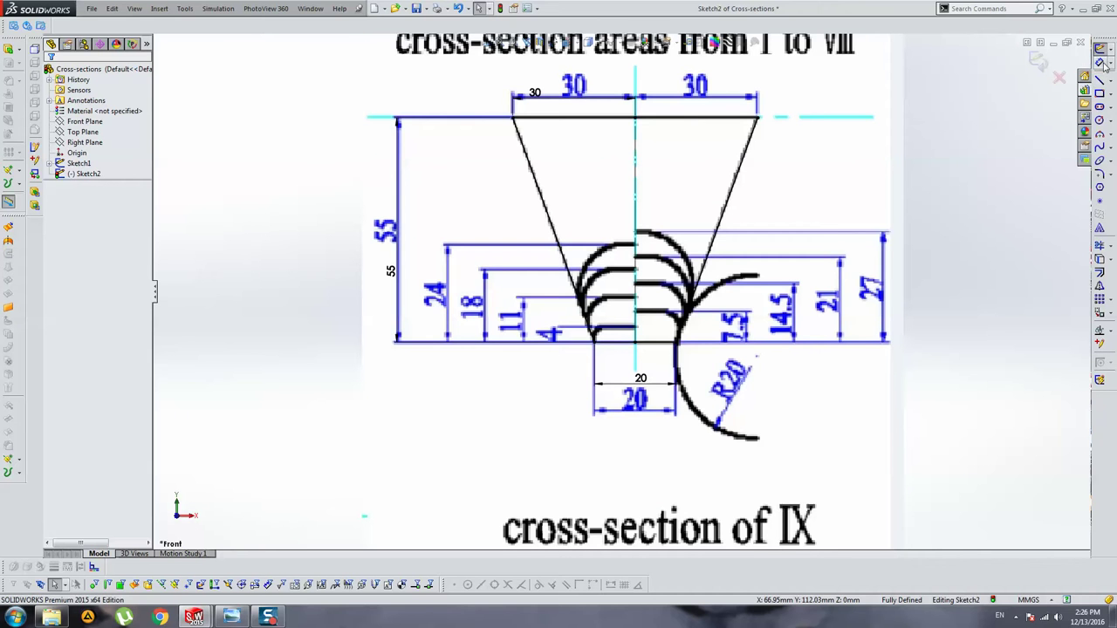
Step: Draw a horizontal line across the trapezoid at the top arc's height
click(1099, 81)
scroll(607, 214, down, 2)
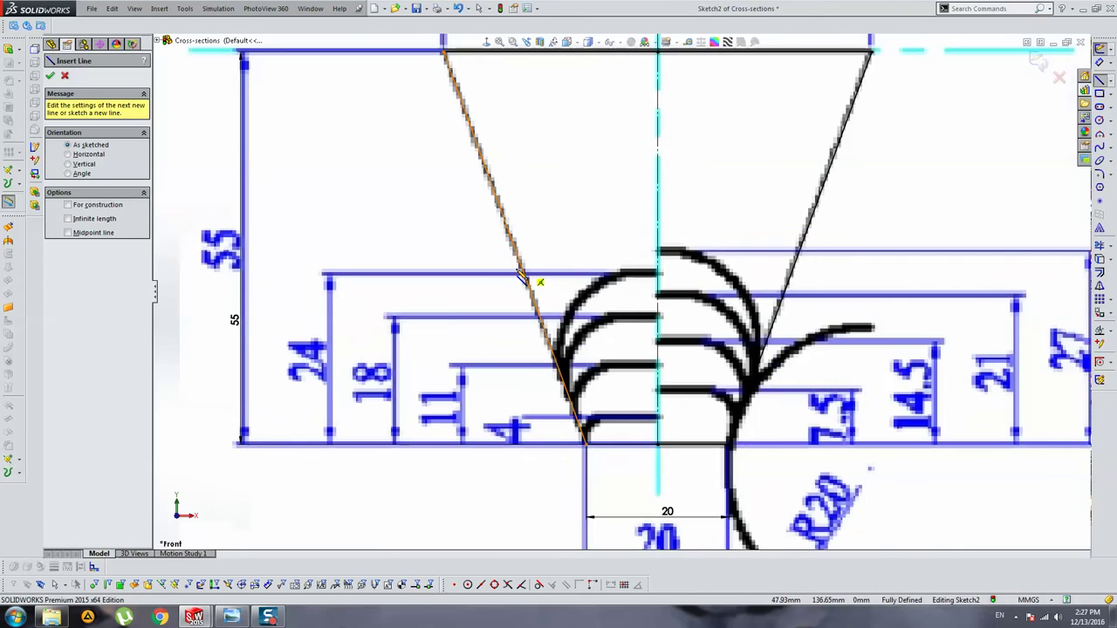
click(486, 253)
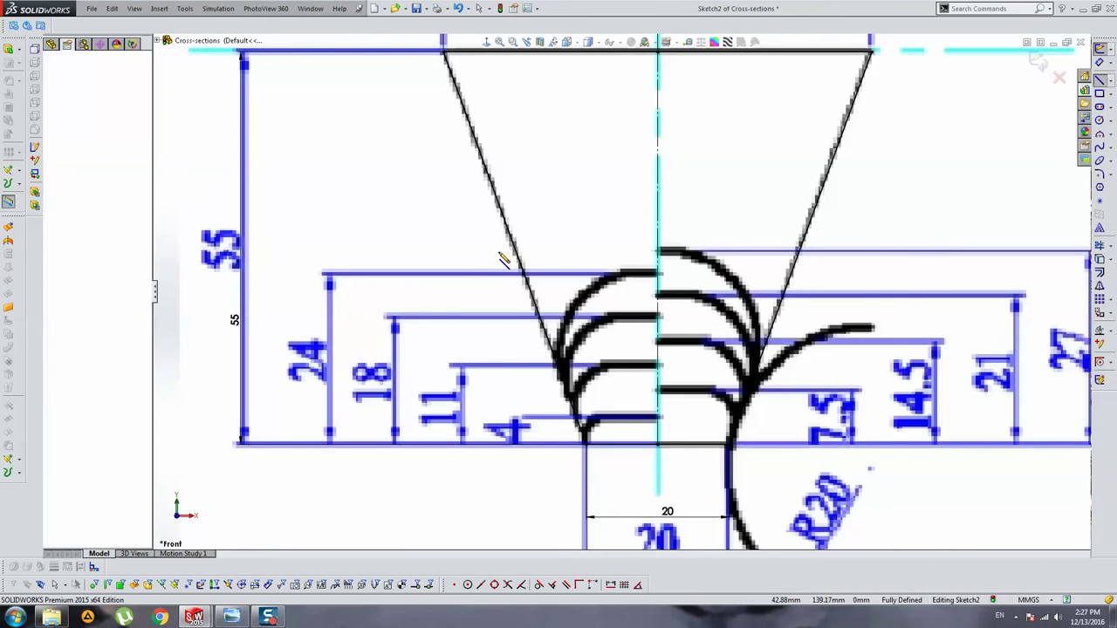
click(907, 253)
key(Escape)
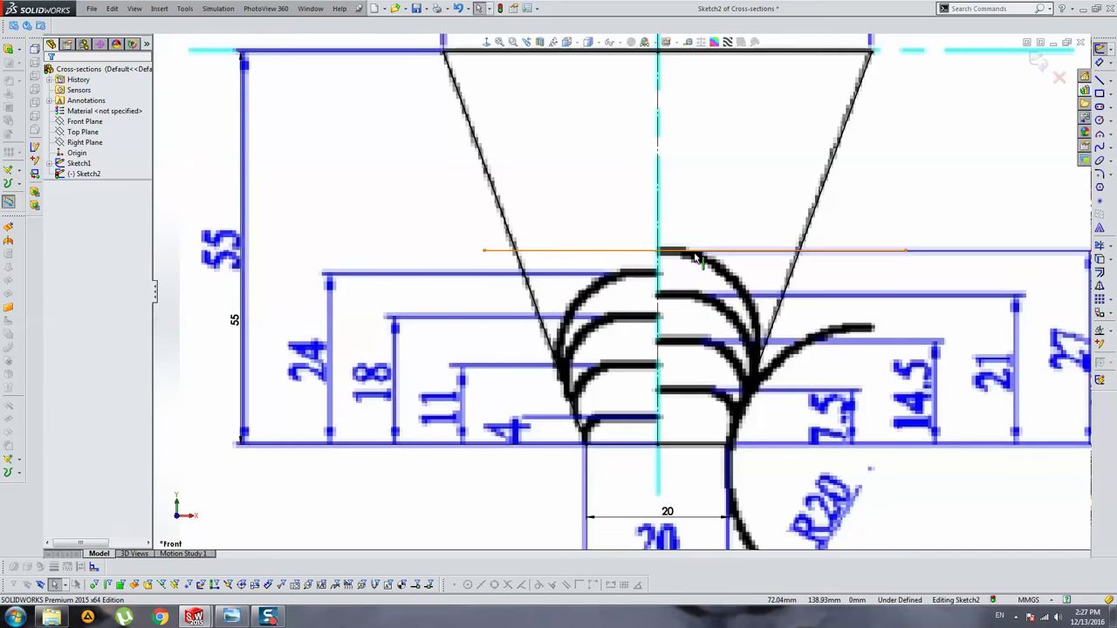
click(676, 250)
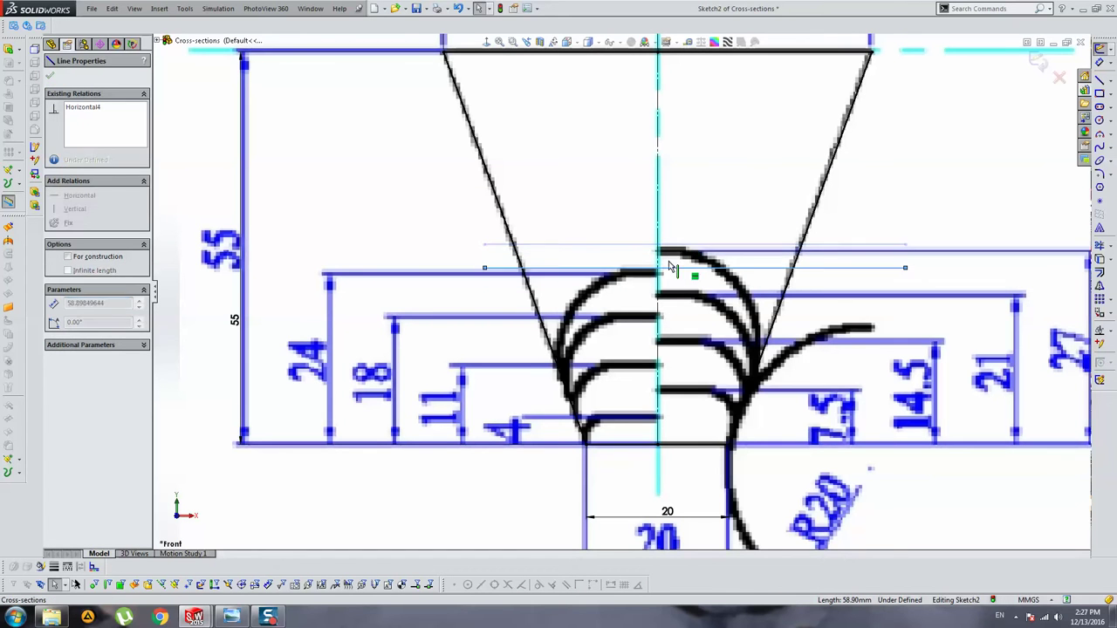
key(Escape)
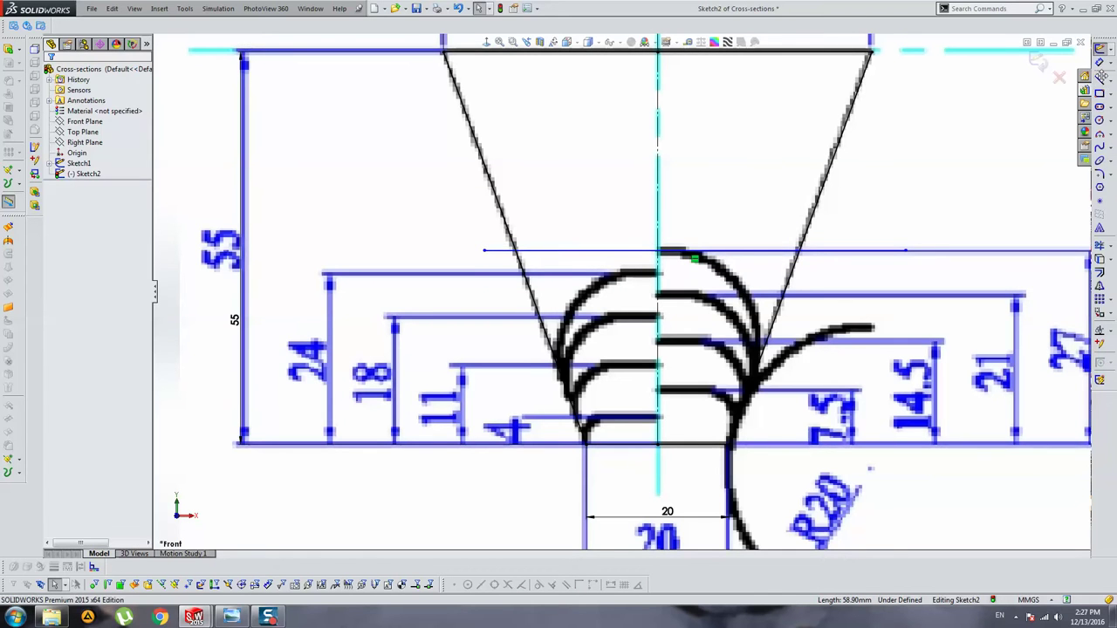
Step: Draw two more horizontal step lines, nudging the lower one slightly down
click(1098, 81)
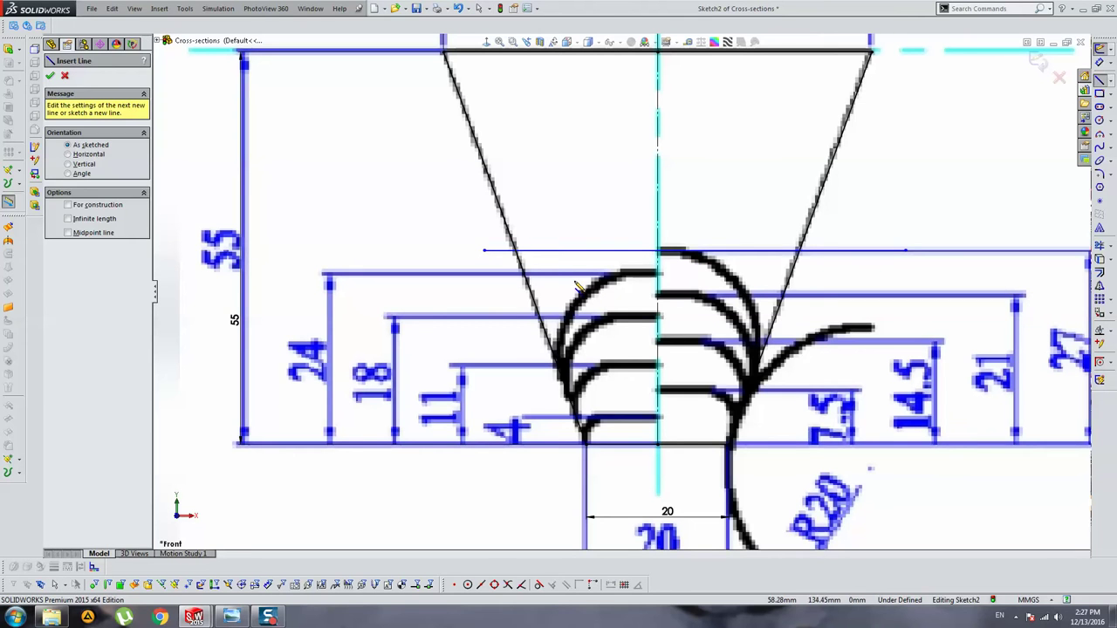
click(515, 273)
click(818, 273)
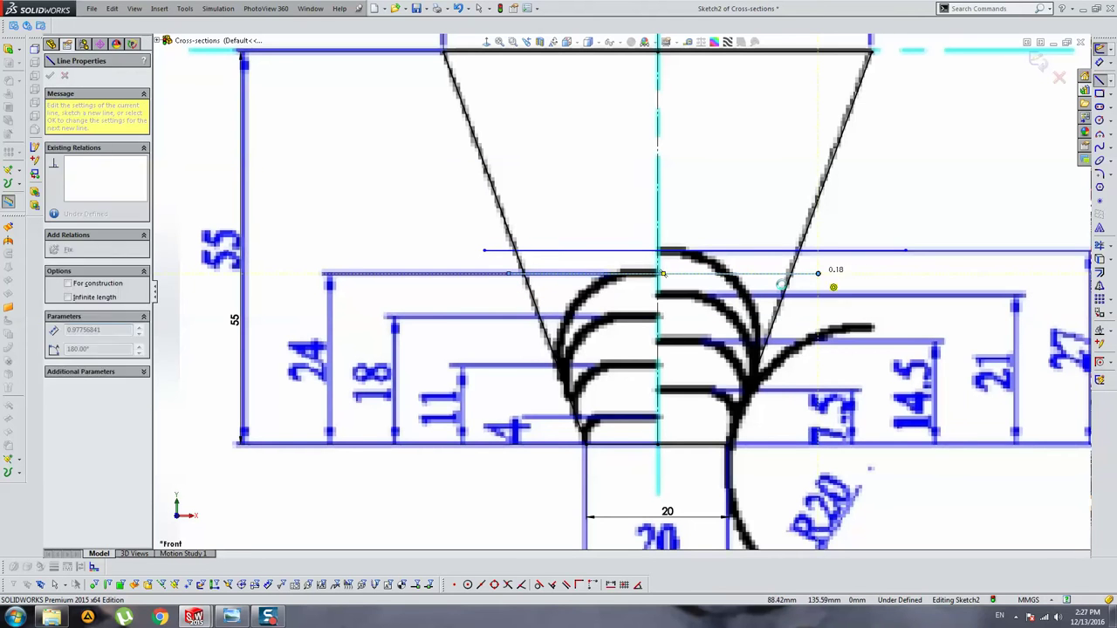
key(Escape)
click(1099, 80)
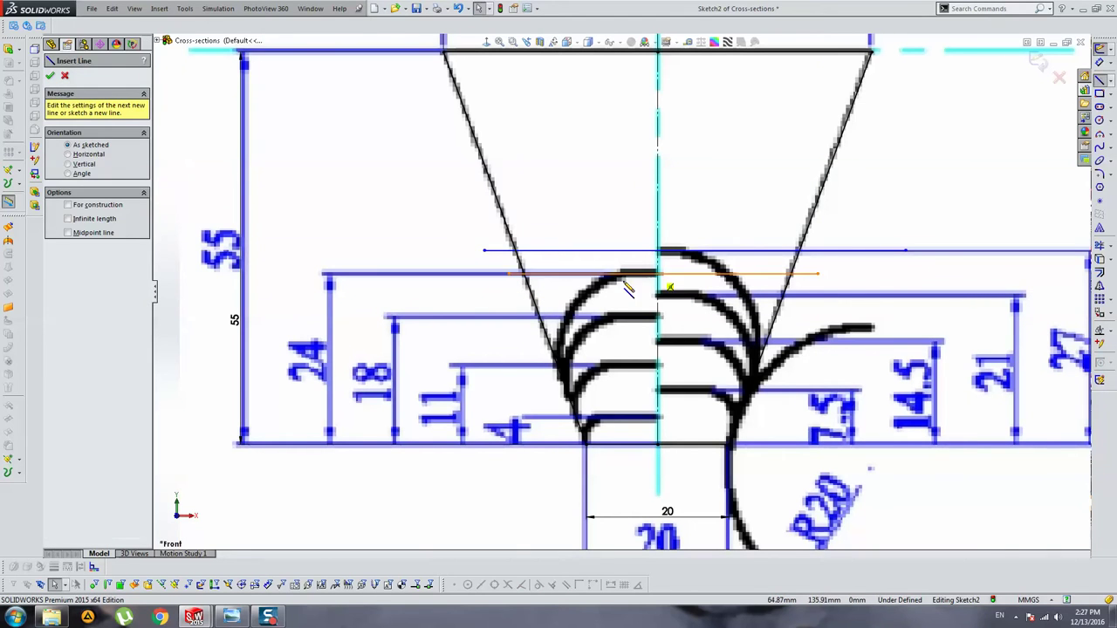
click(505, 290)
click(872, 290)
key(Escape)
click(686, 292)
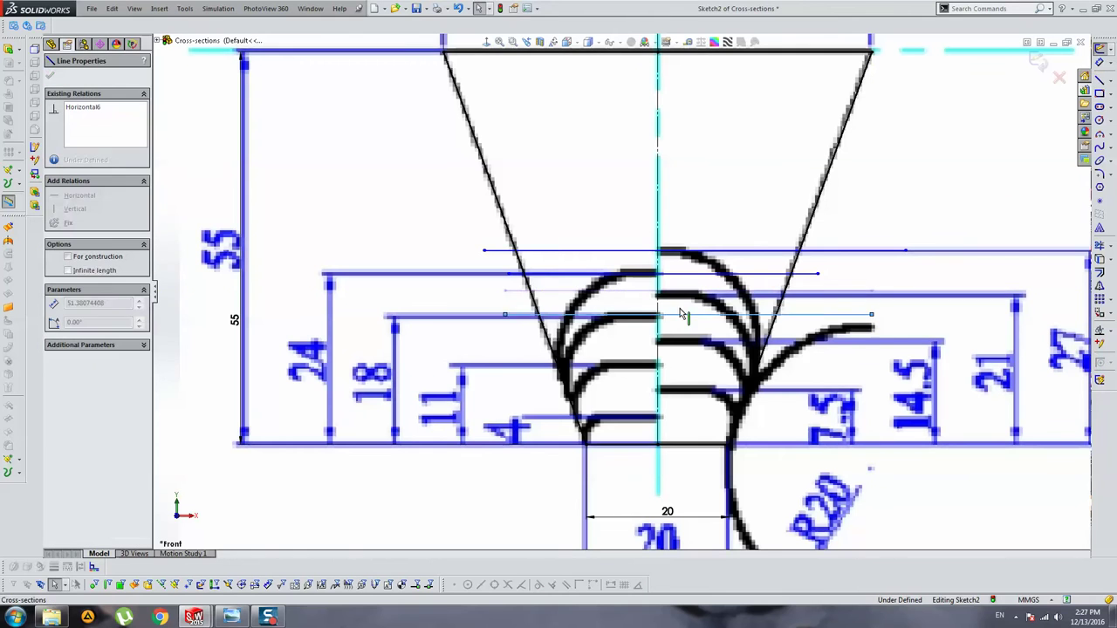
drag(686, 291, 687, 294)
Step: Add a short horizontal line at the next step level
click(1098, 77)
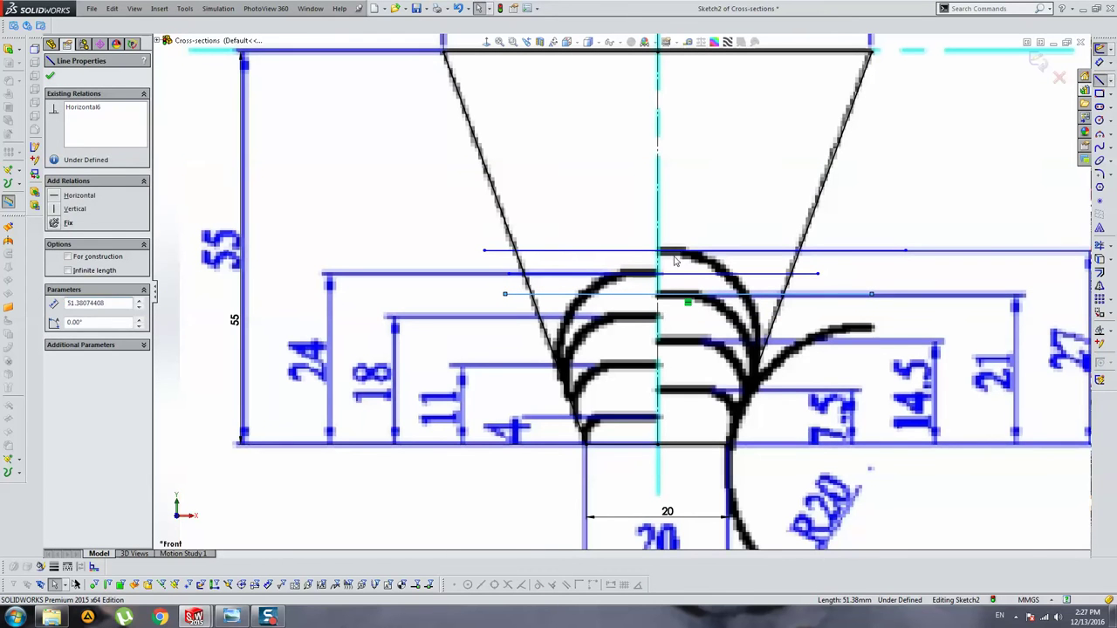
click(1015, 316)
click(820, 316)
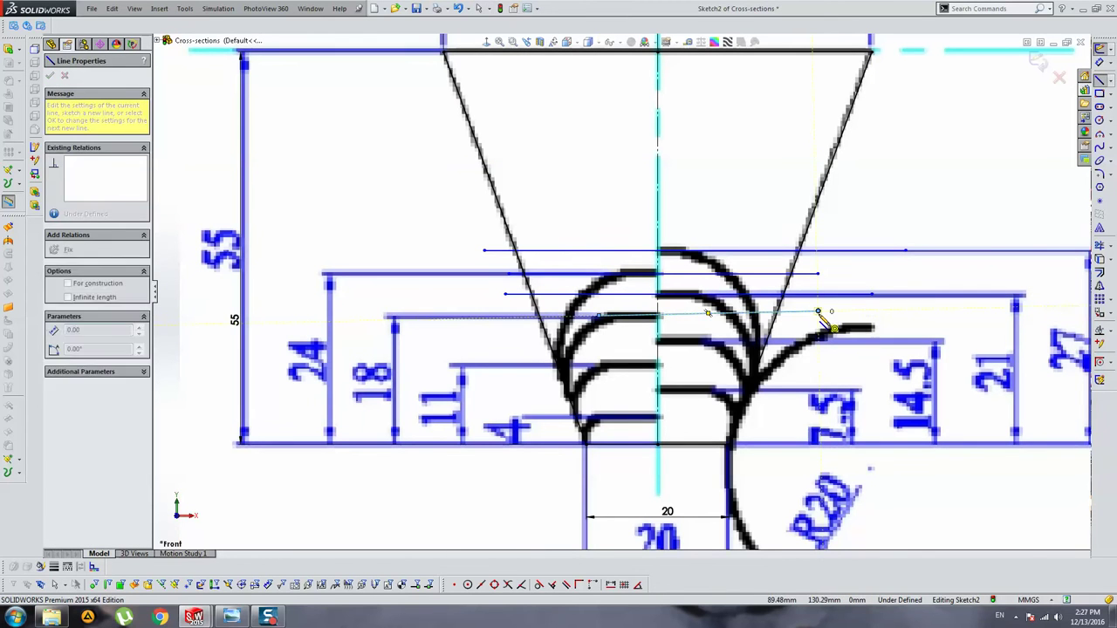
key(Escape)
click(707, 312)
key(Escape)
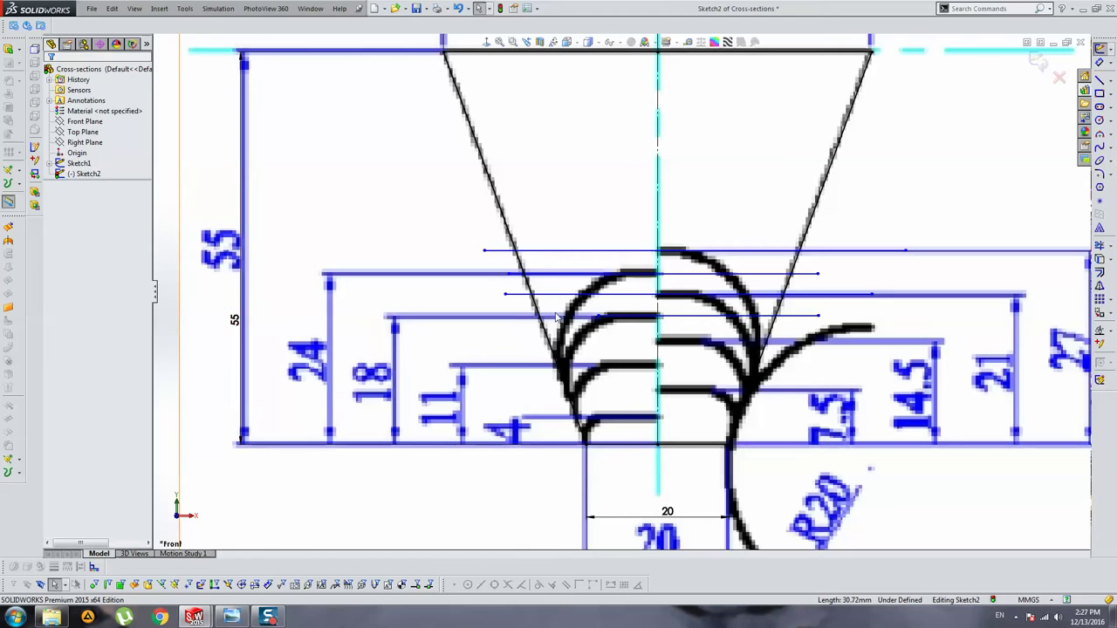
click(524, 316)
key(Escape)
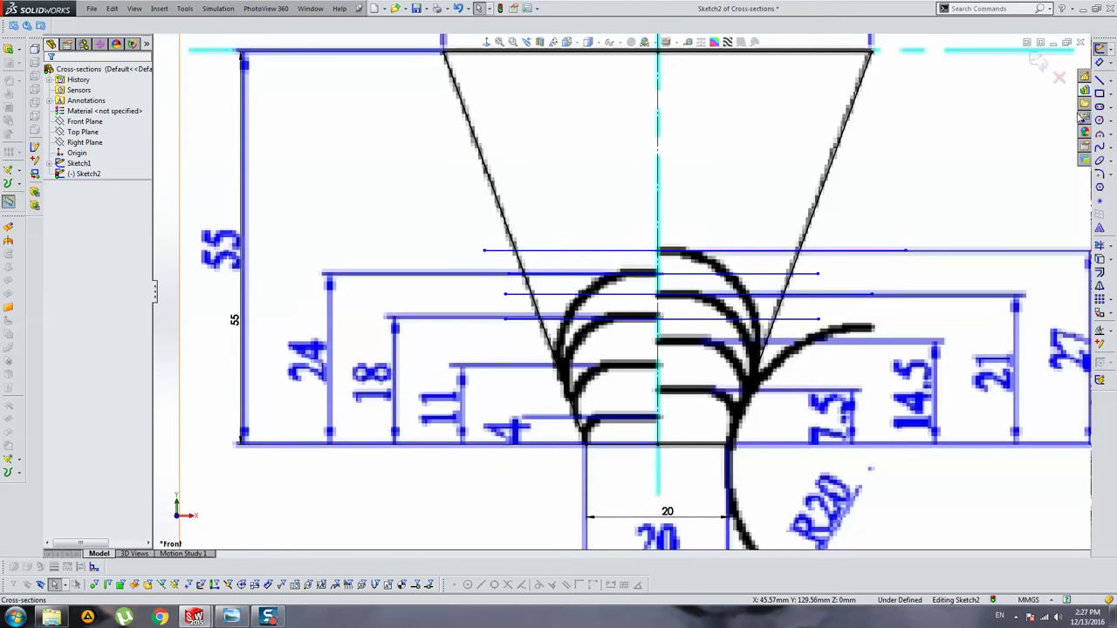
Step: Draw lines from the centreline to both steps at the next level, making them horizontal
click(1100, 79)
click(658, 339)
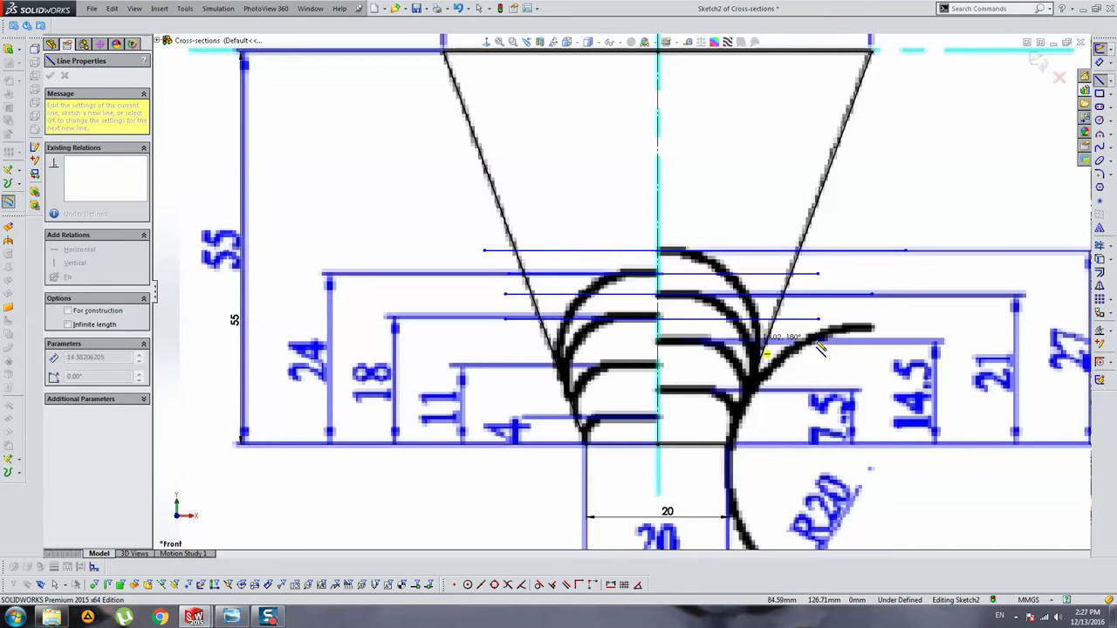
click(827, 340)
key(Escape)
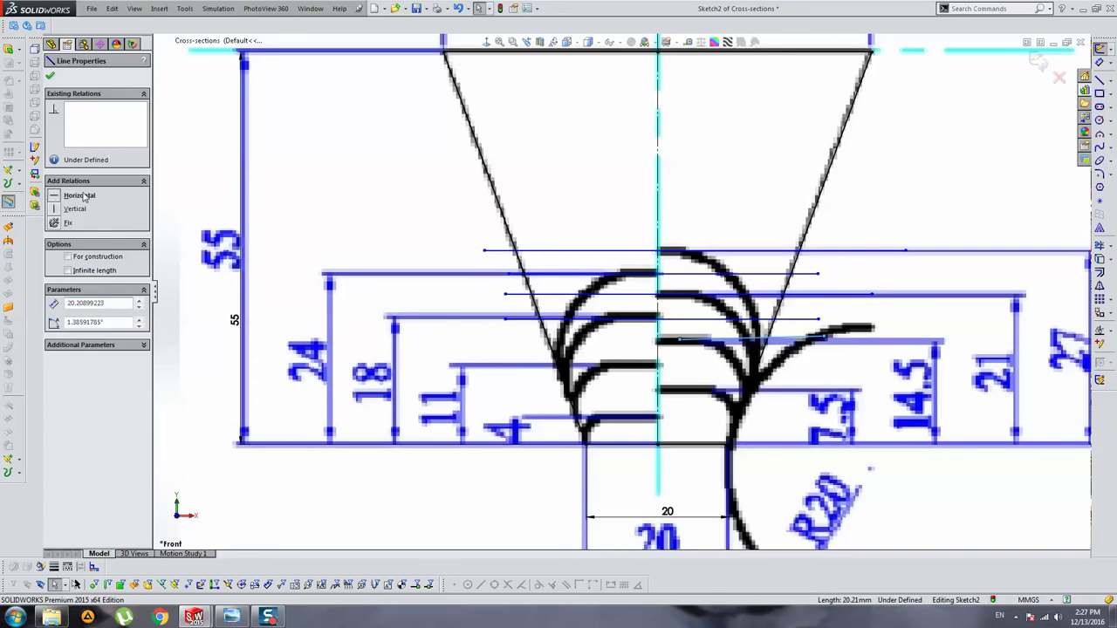
click(80, 196)
click(658, 342)
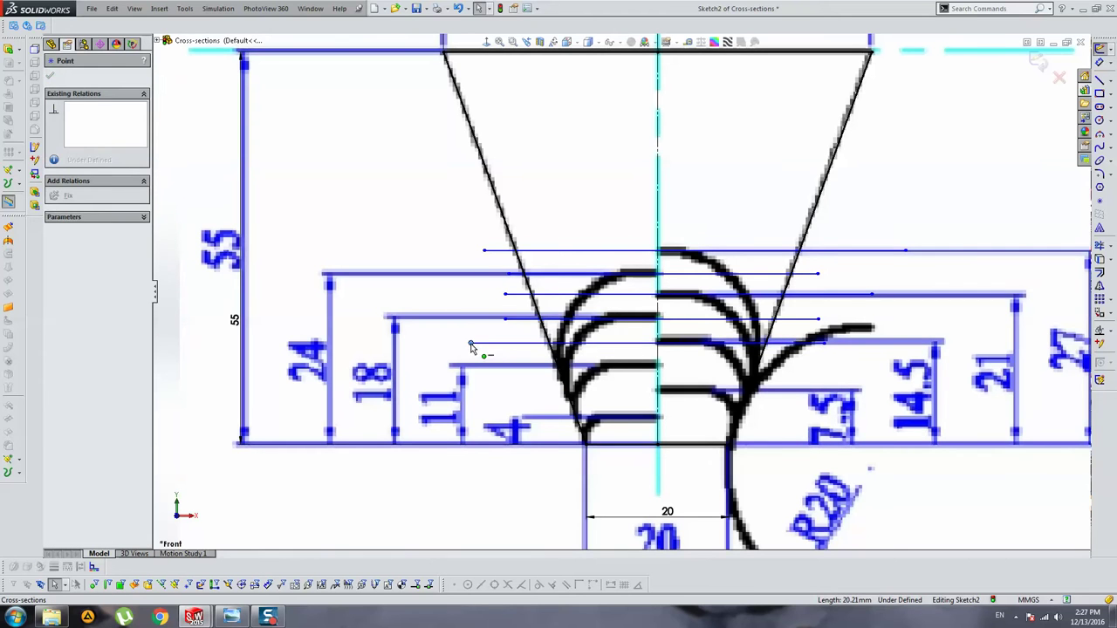
click(472, 343)
key(Escape)
Step: Draw a line from the centreline and stretch its end along the next step
key(l)
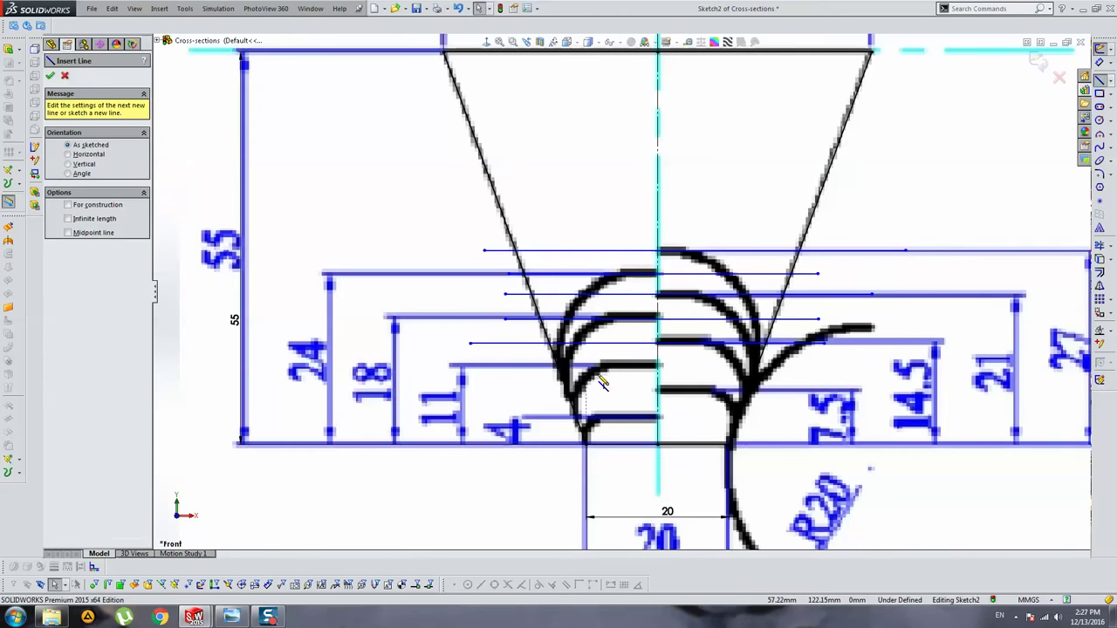
click(658, 365)
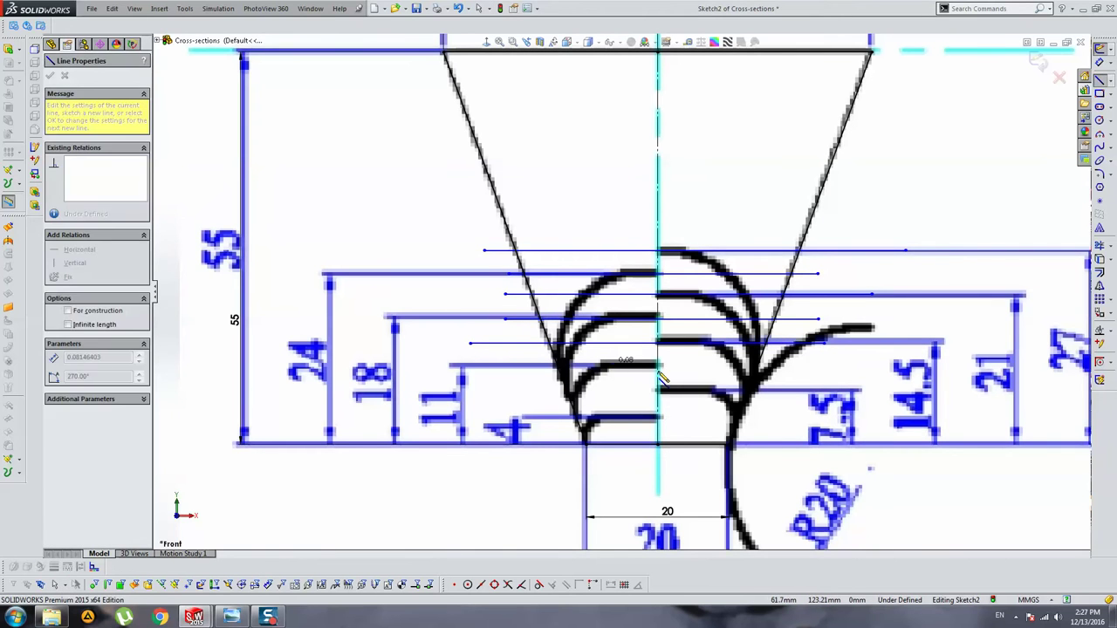
click(724, 371)
key(Escape)
drag(658, 367, 522, 375)
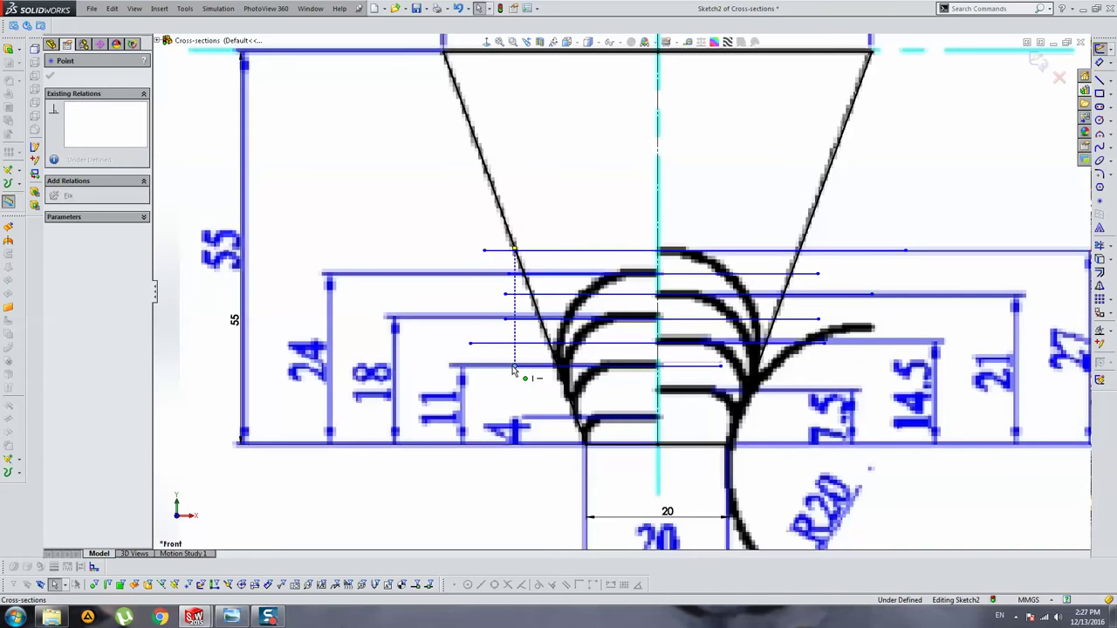
key(Escape)
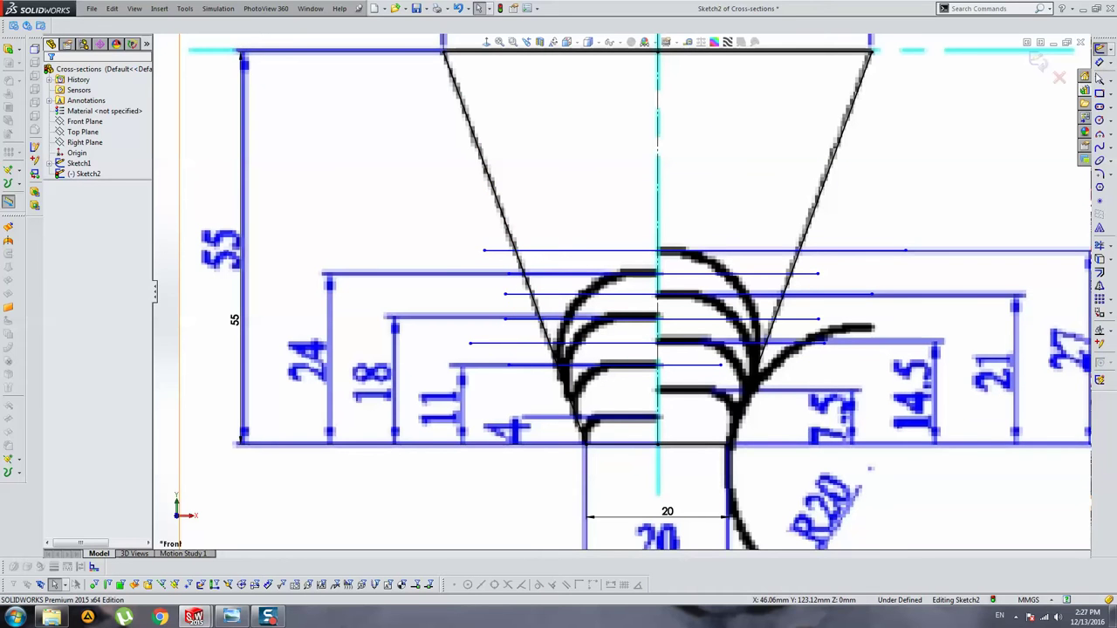
Step: Draw a horizontal line at the lowest step and extend both ends outward
key(l)
scroll(628, 392, down, 2)
click(636, 384)
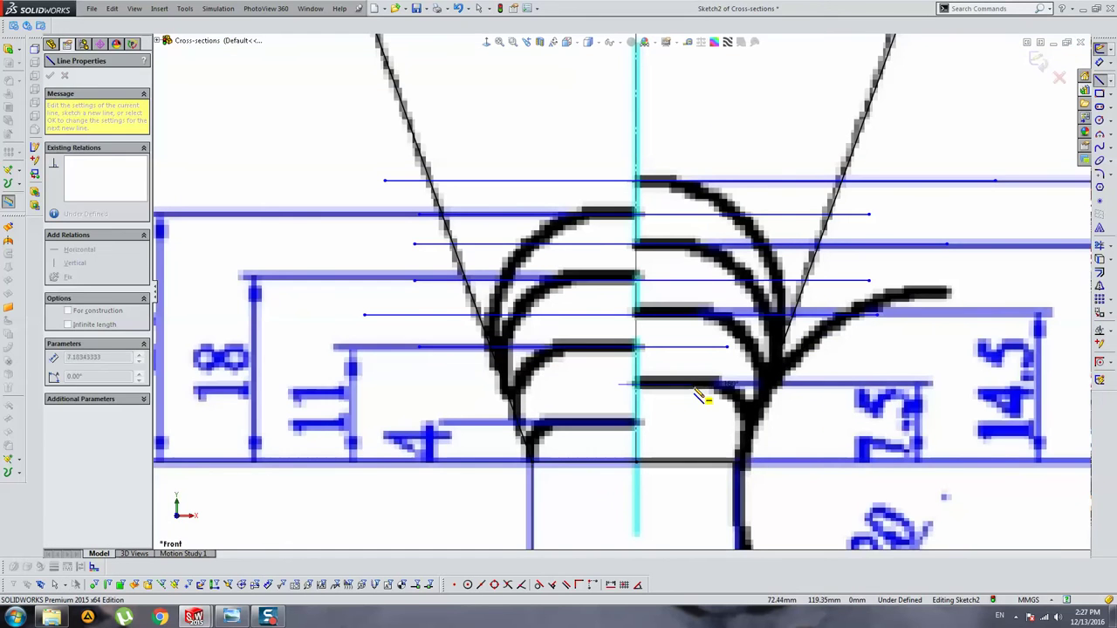
key(Escape)
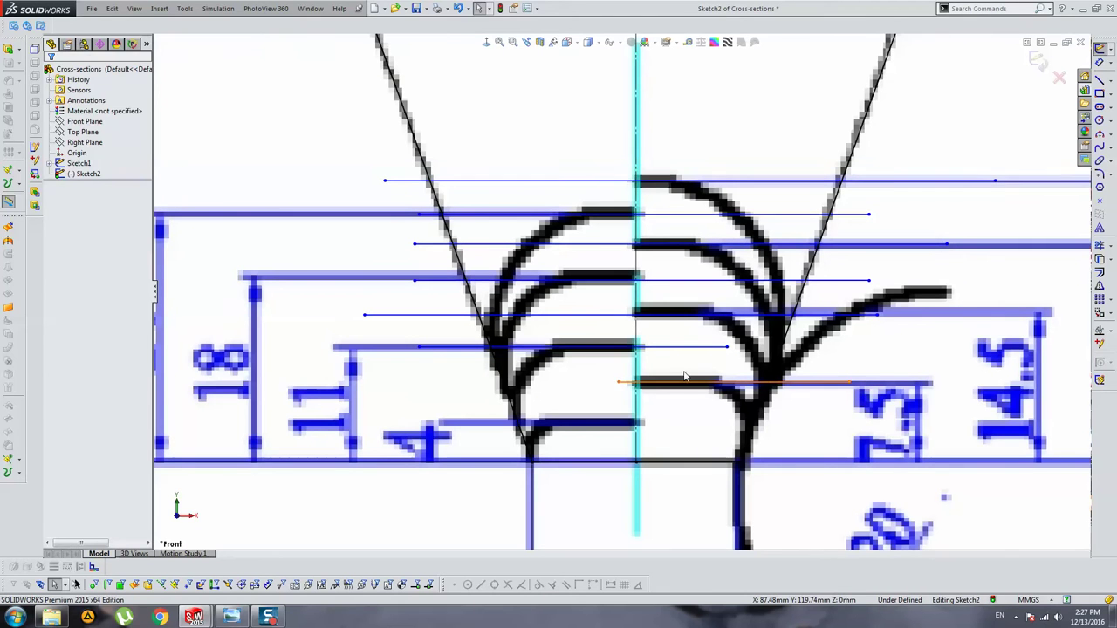
key(l)
click(543, 423)
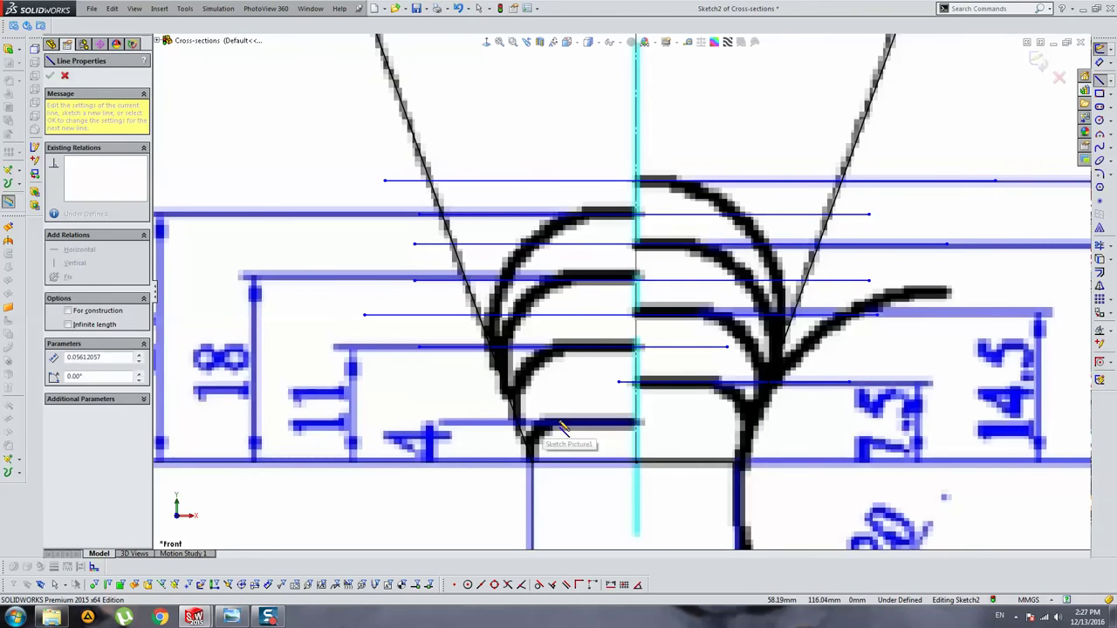
click(676, 420)
key(Escape)
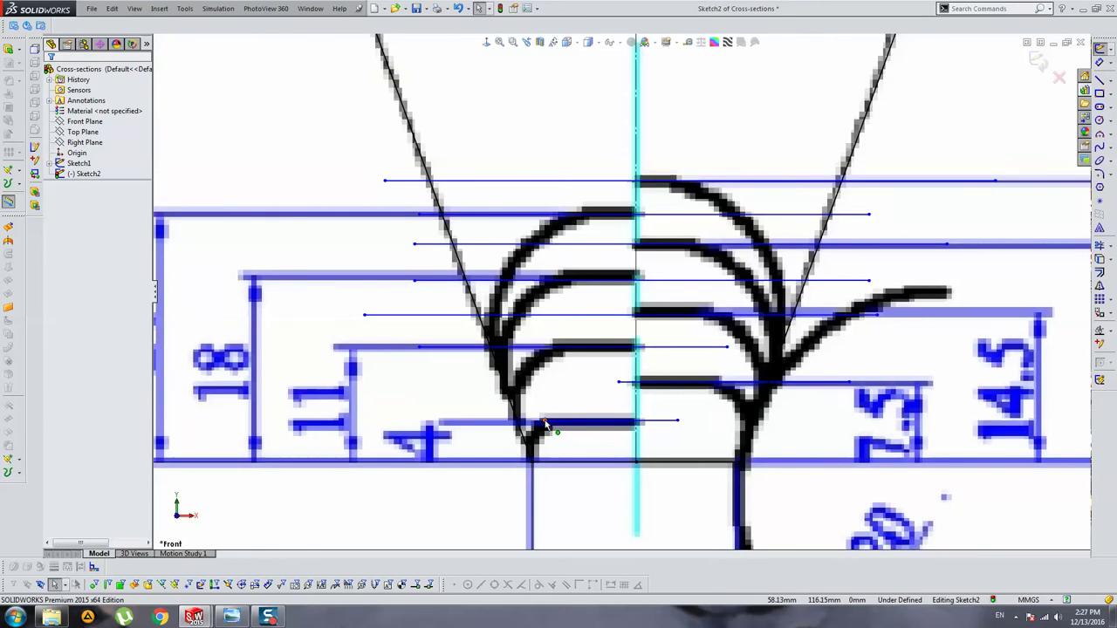
click(544, 425)
drag(677, 422, 758, 426)
drag(620, 386, 510, 383)
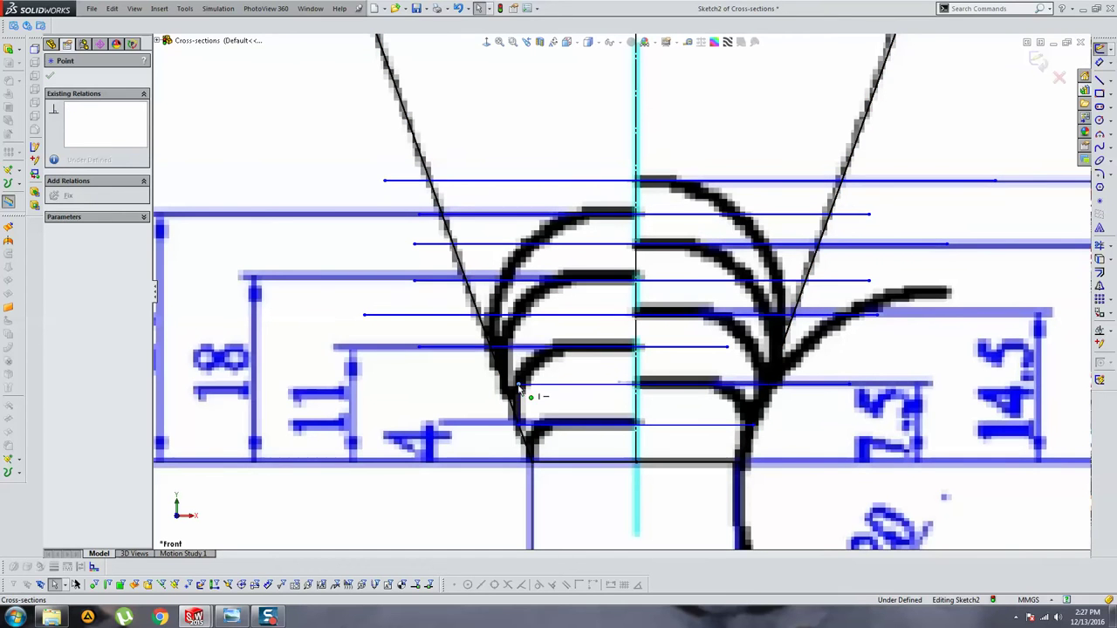
Step: Hide the Sketch1 picture and snap the lines' left ends onto the left slanted side
right_click(81, 164)
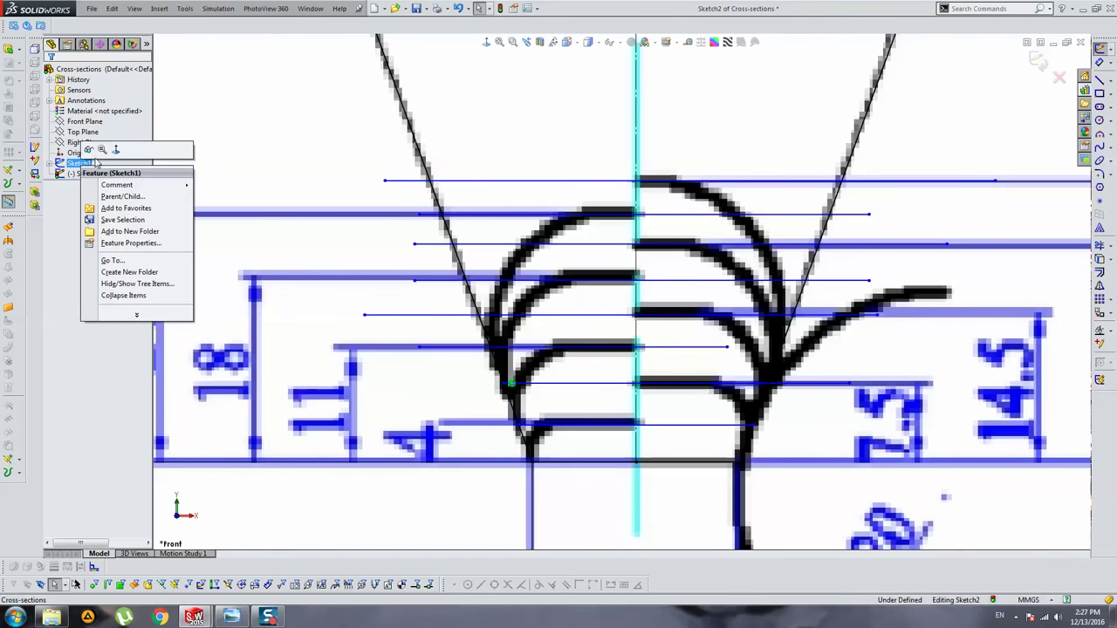
click(89, 150)
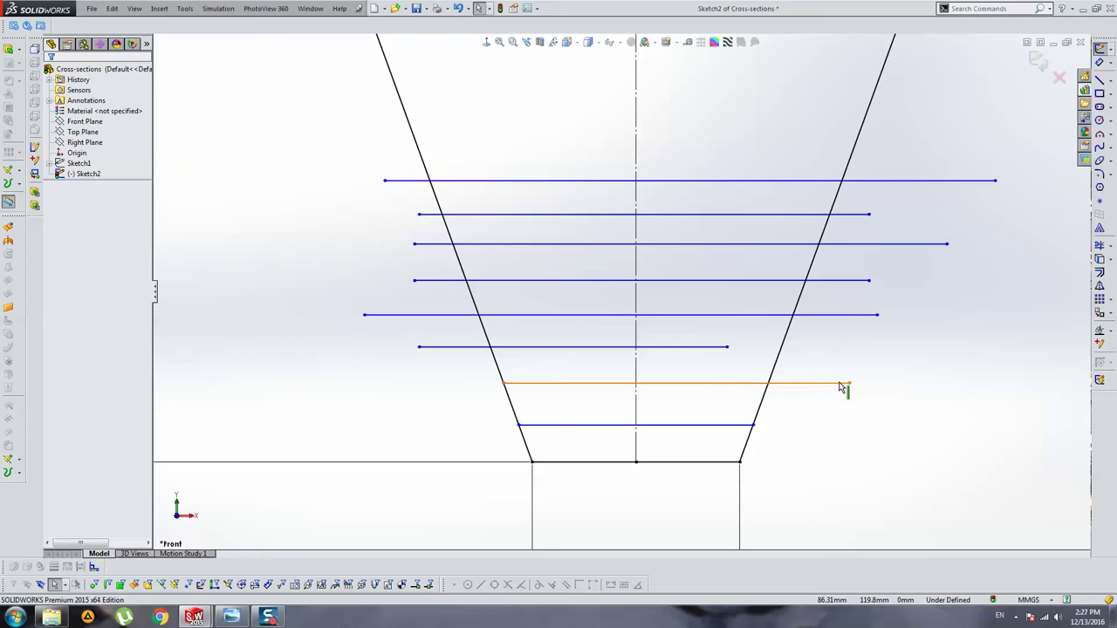
drag(848, 385, 770, 382)
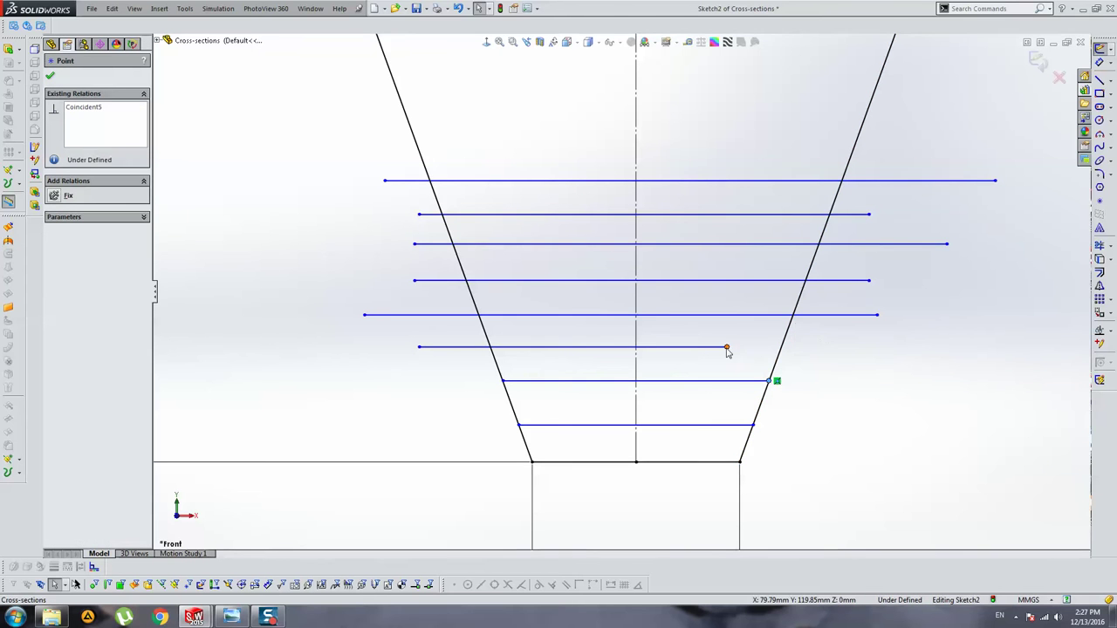
drag(727, 346, 775, 349)
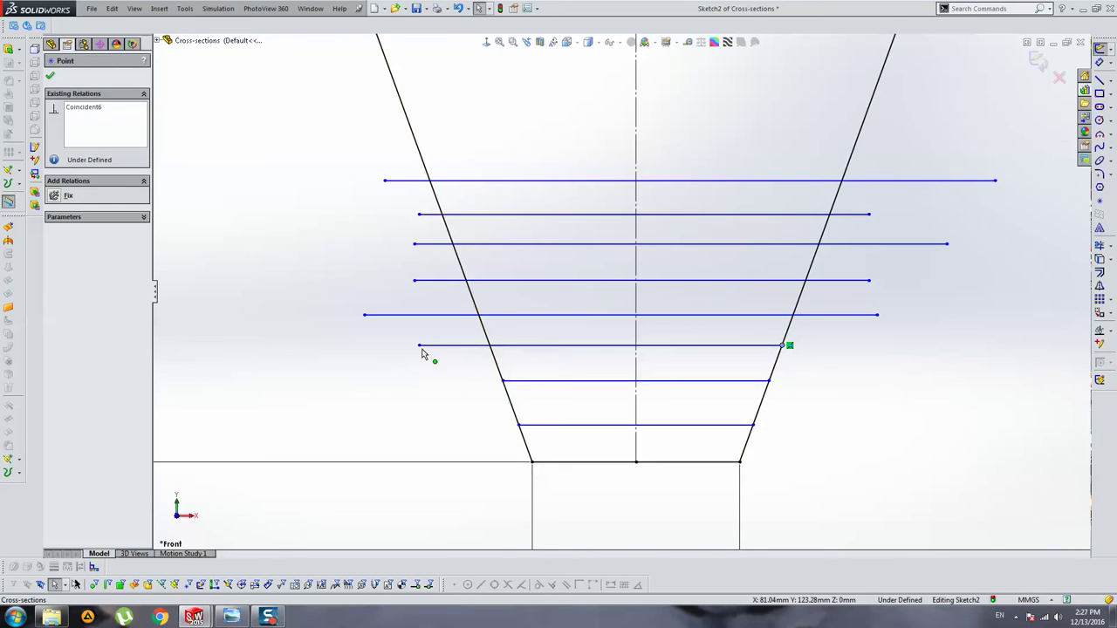
drag(419, 346, 475, 345)
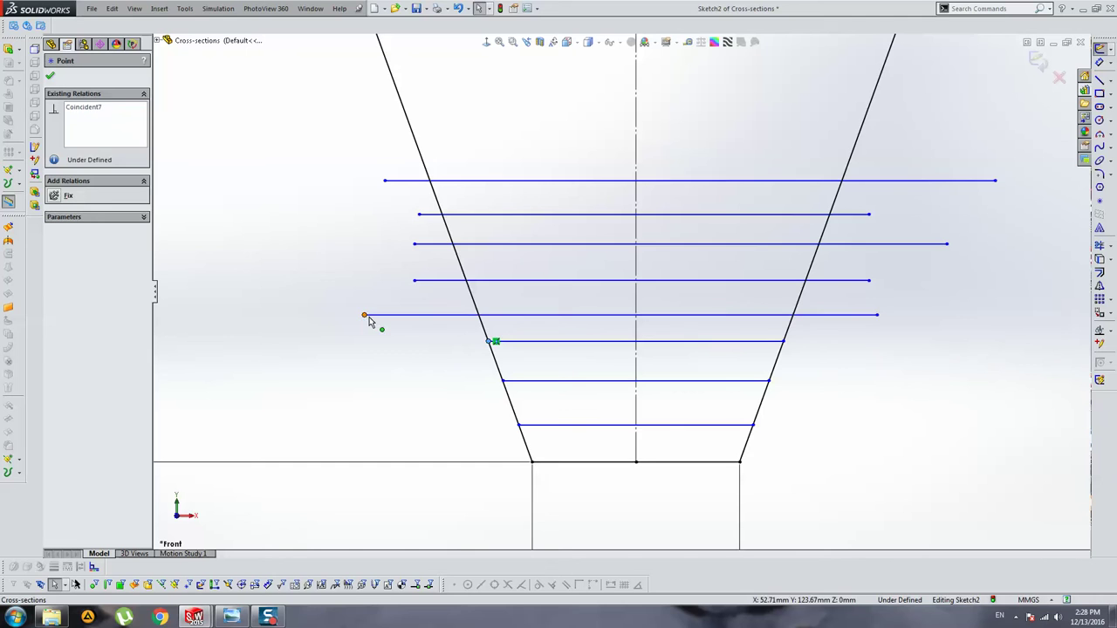
drag(365, 315, 479, 312)
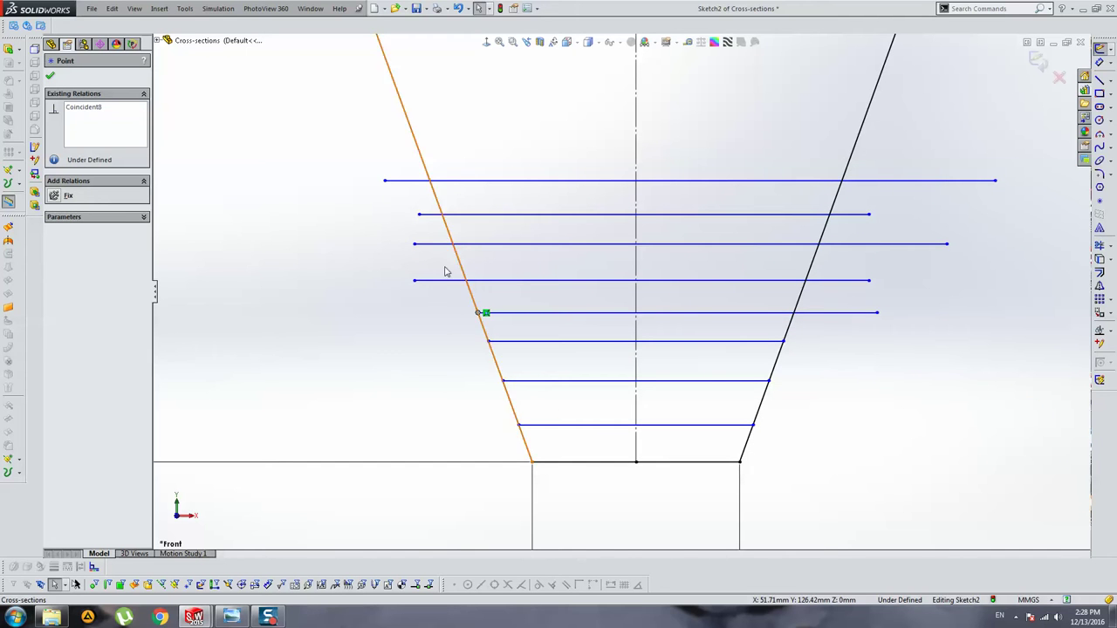
drag(416, 282, 469, 278)
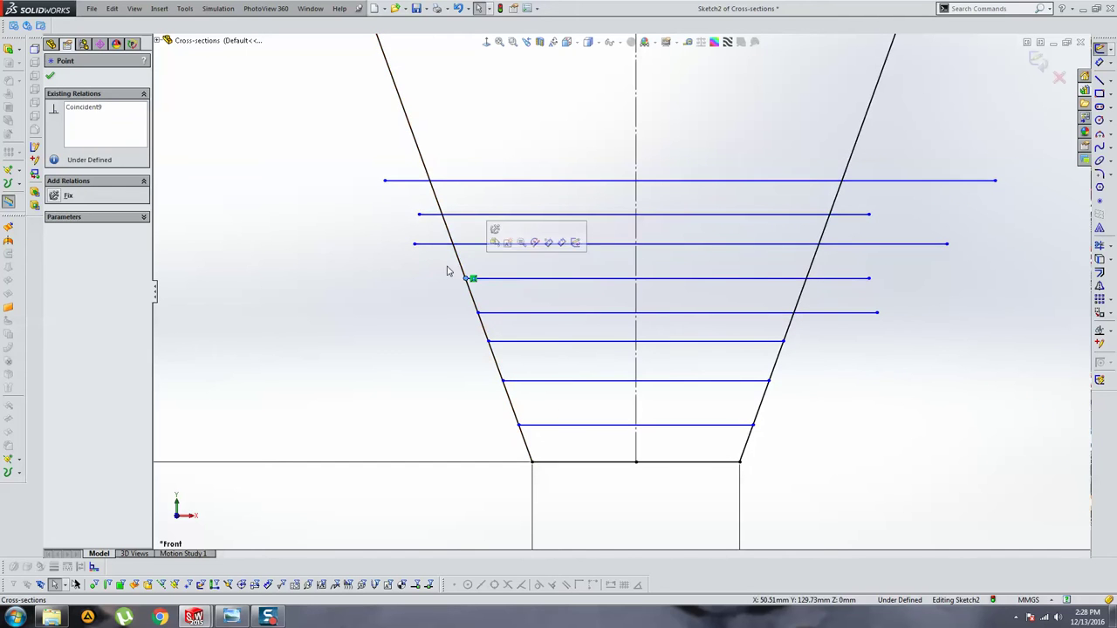
mouse_move(416, 249)
mouse_down()
mouse_move(458, 247)
mouse_move(441, 214)
mouse_up()
drag(384, 181, 437, 180)
Step: Snap the remaining line ends onto the right slanted side, trimming overlong ones
click(966, 204)
drag(995, 184, 842, 182)
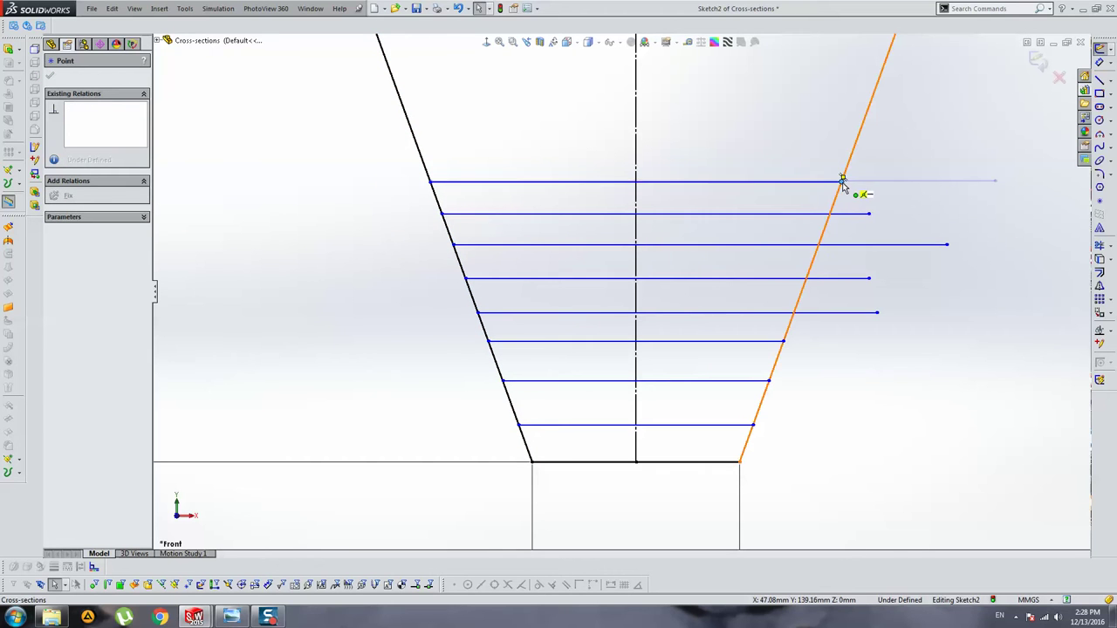
drag(855, 220, 830, 216)
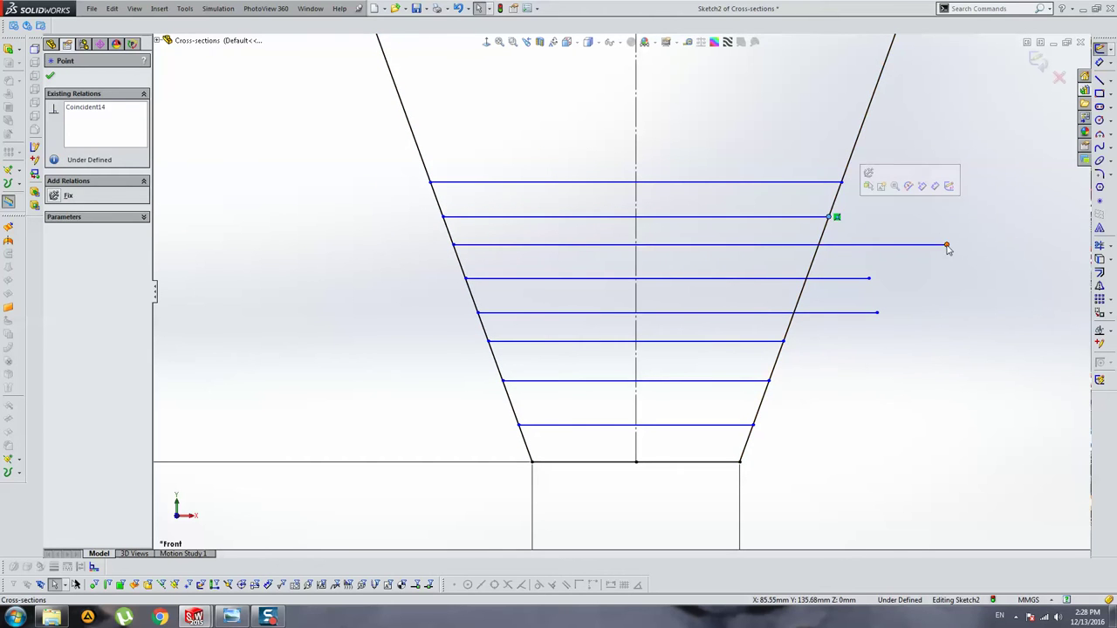
click(832, 252)
click(951, 248)
drag(947, 247, 820, 247)
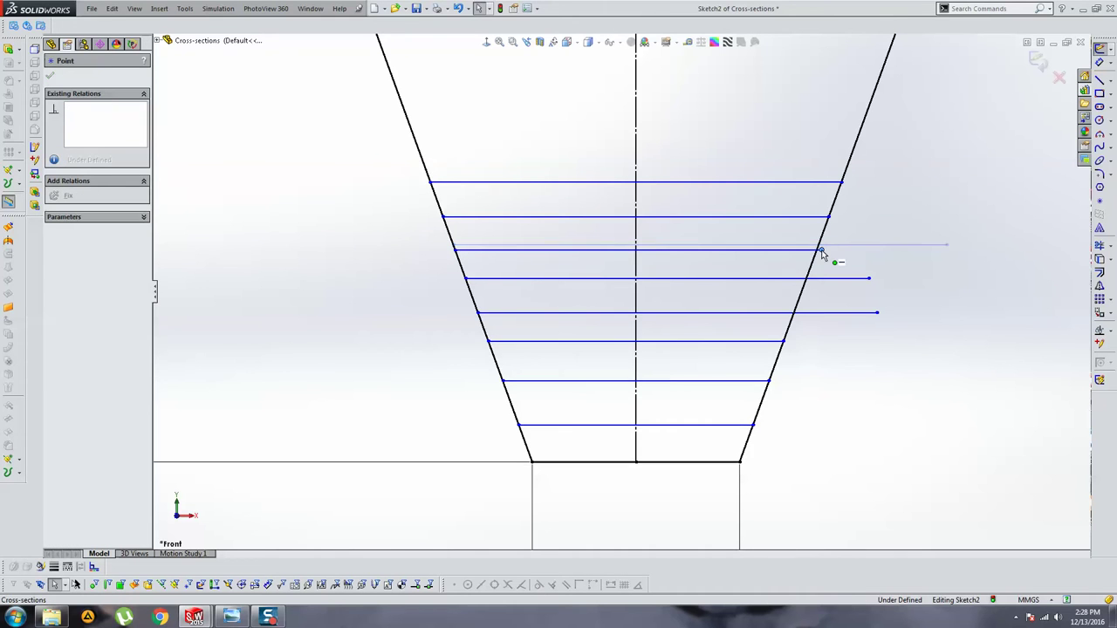
drag(869, 280, 804, 283)
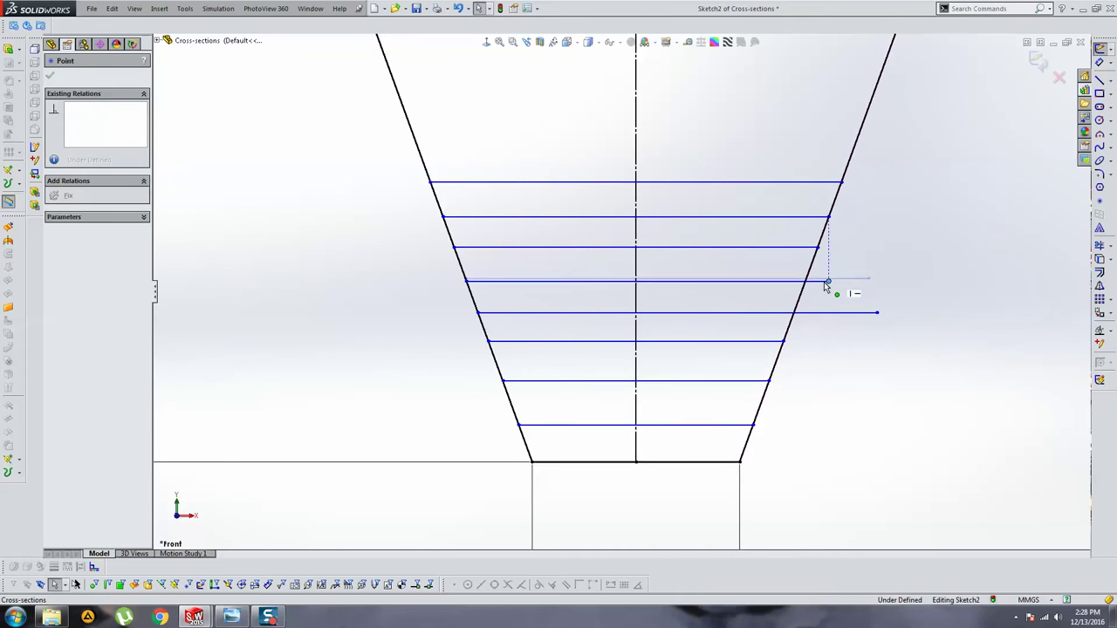
drag(876, 312, 796, 319)
Step: Box-select the whole cross-section sketch and mark it as construction geometry
key(f)
drag(478, 145, 832, 470)
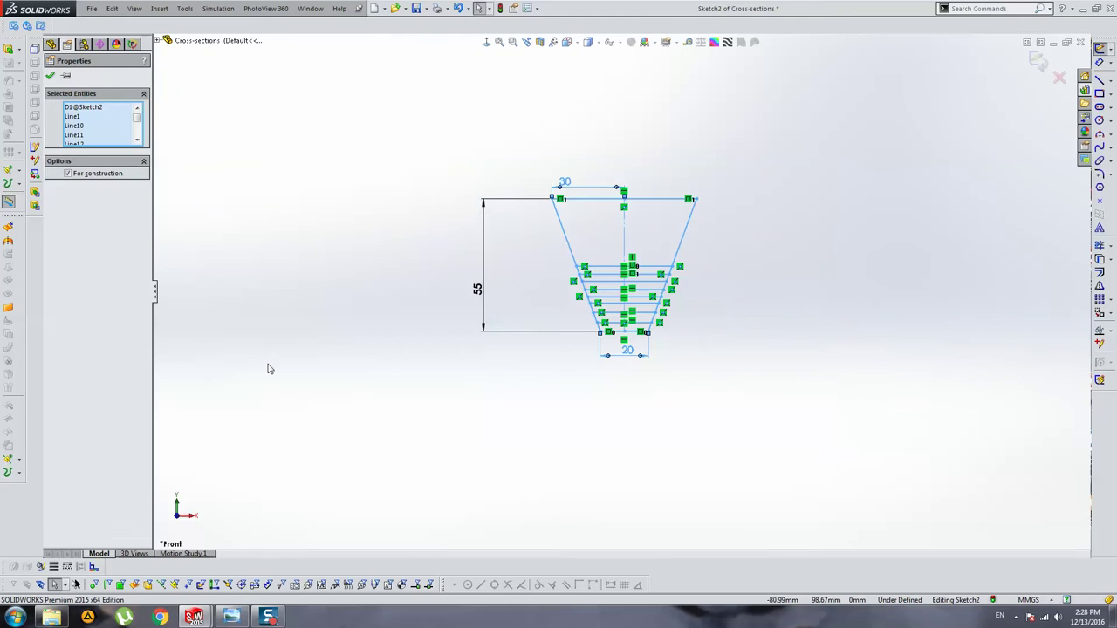
click(359, 165)
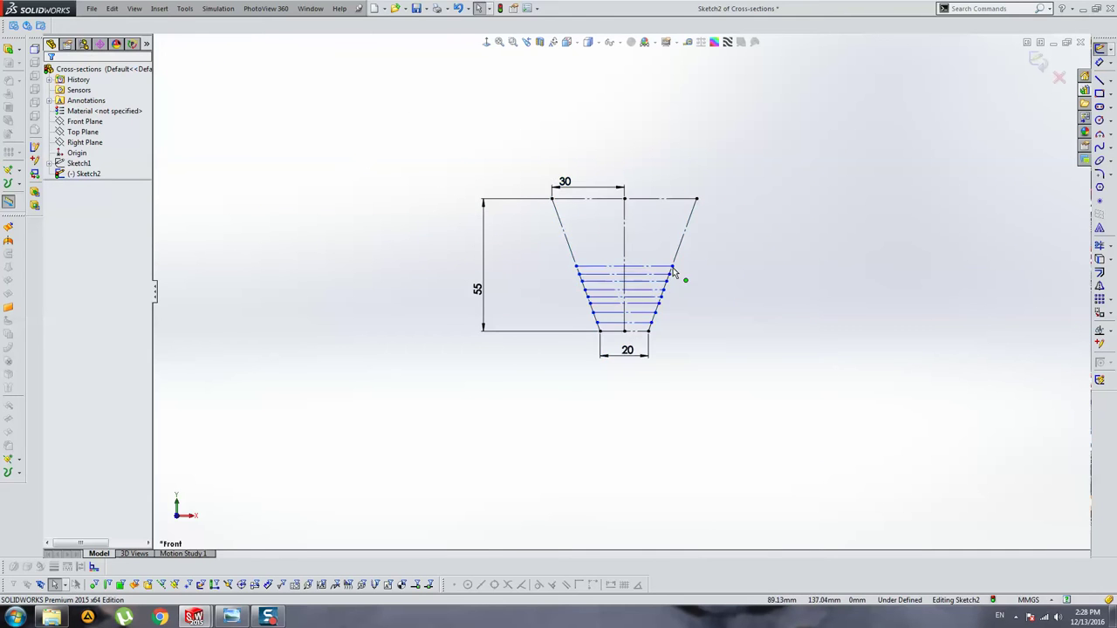
key(f)
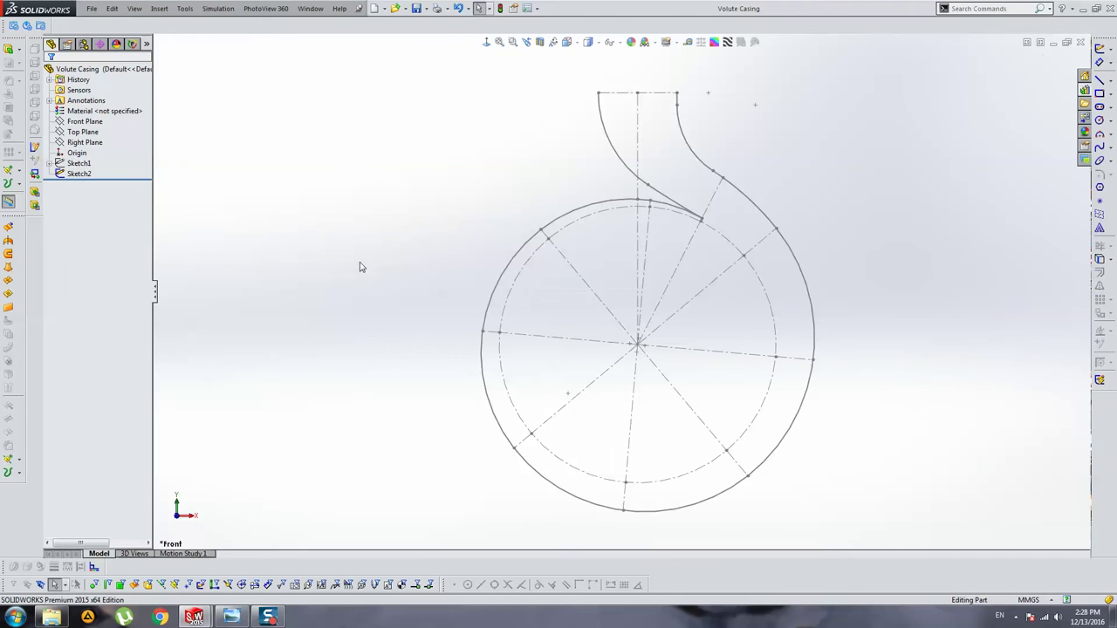
Step: Open Volute Casing's Sketch2 and show the Sketch1 reference picture again
click(76, 174)
click(84, 148)
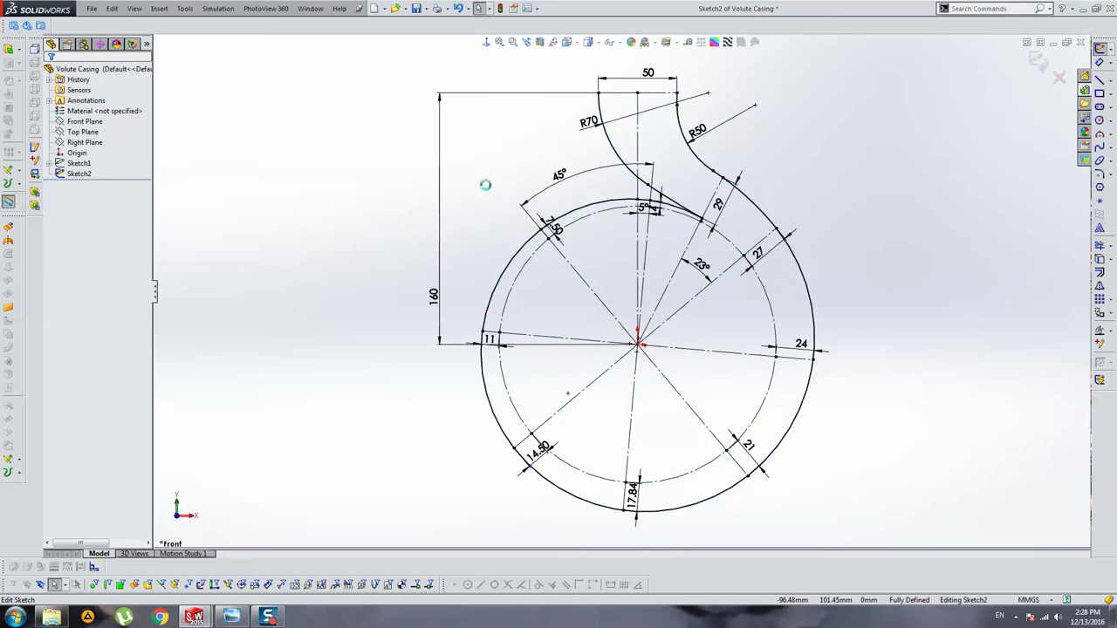
scroll(486, 182, up, 2)
scroll(542, 275, down, 5)
scroll(663, 279, up, 5)
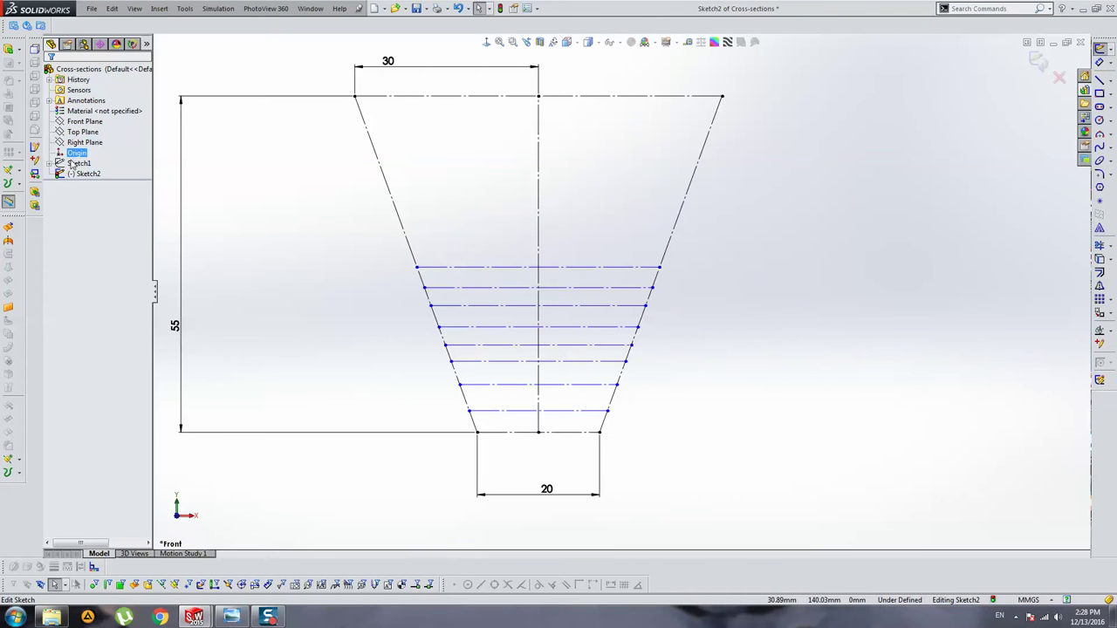
click(73, 164)
click(80, 145)
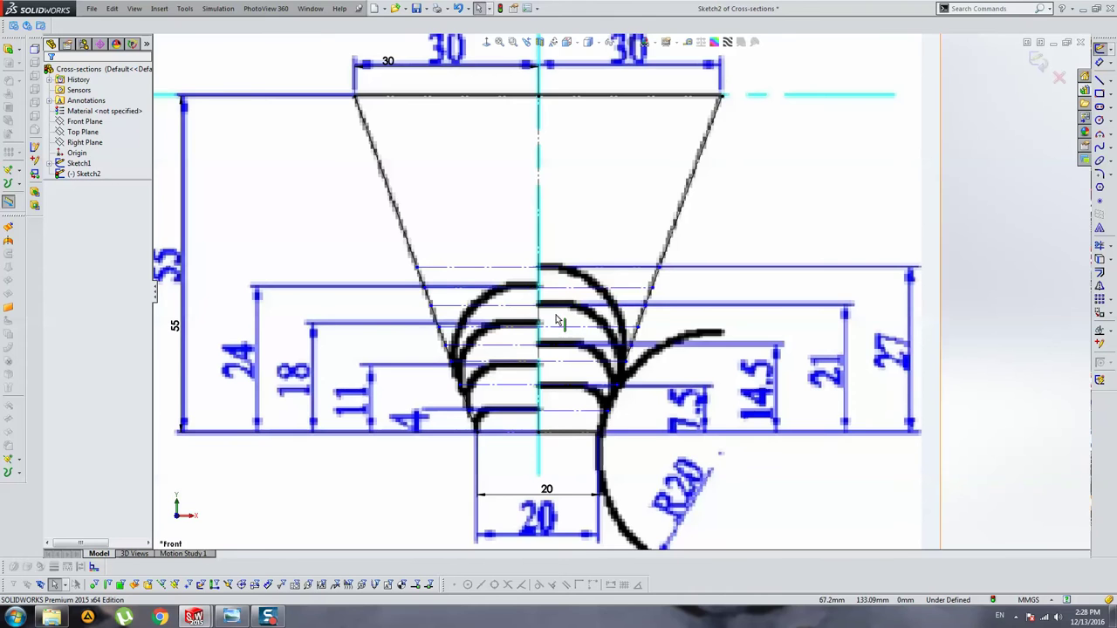
scroll(515, 423, down, 2)
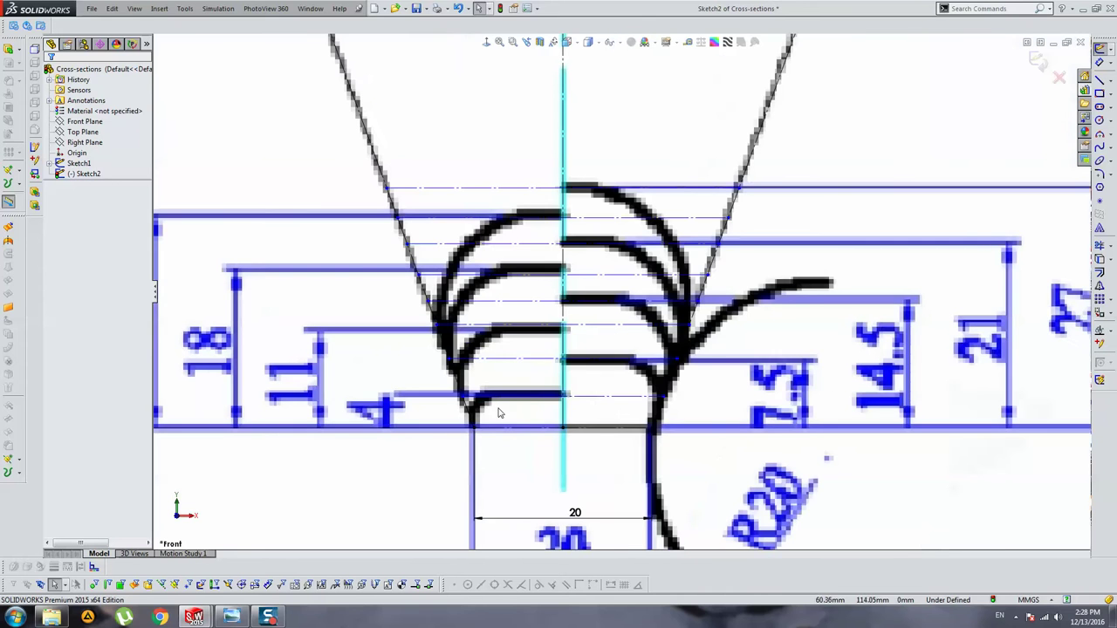
Step: Dimension the lowest line spacing at 4 mm and the first step height at 7.5 mm
click(1097, 49)
click(506, 397)
click(506, 426)
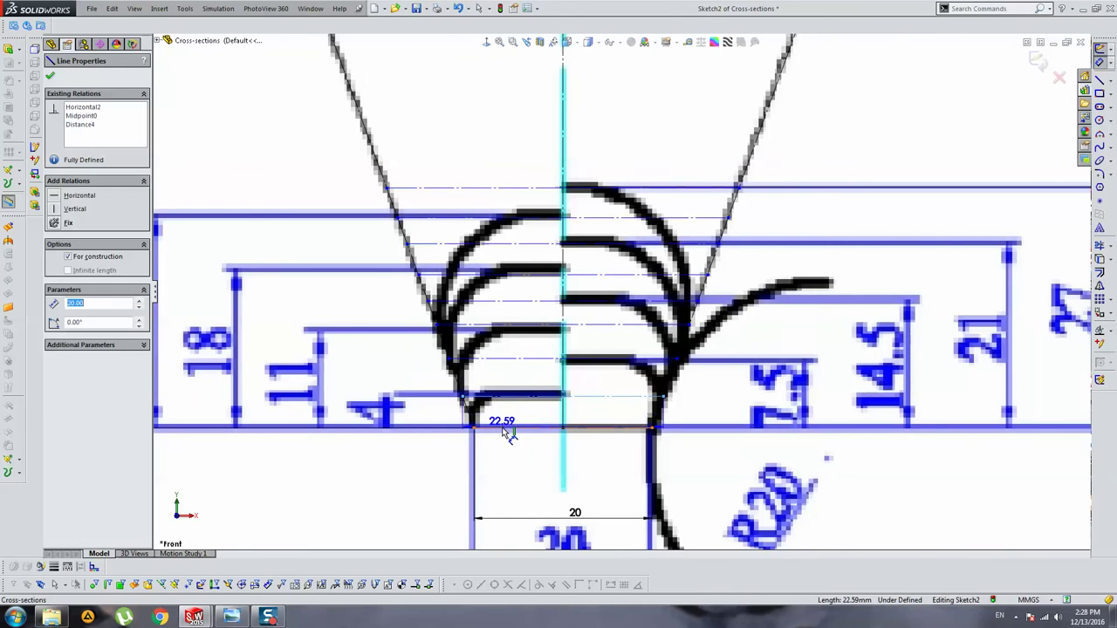
click(387, 411)
text(4)
key(Return)
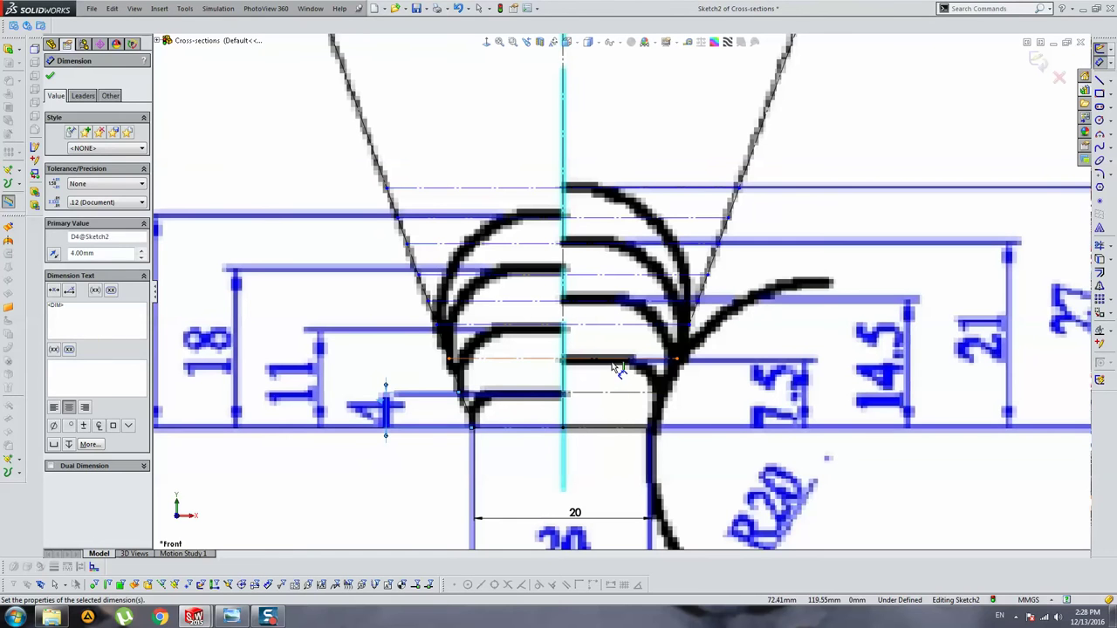
click(614, 364)
click(623, 426)
click(808, 397)
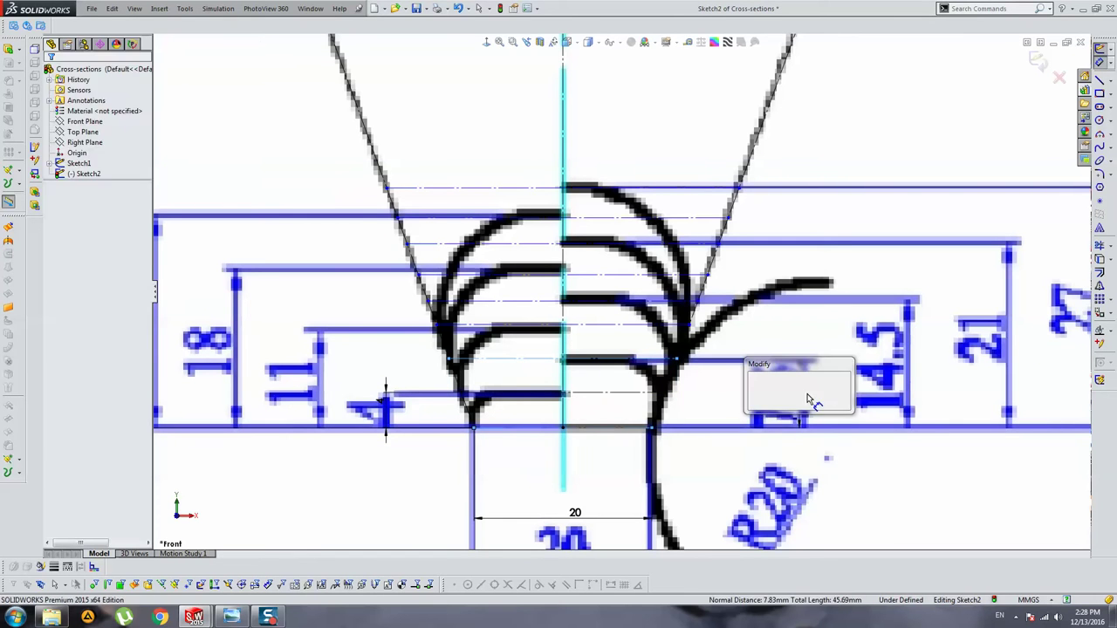
text(7.5)
key(Return)
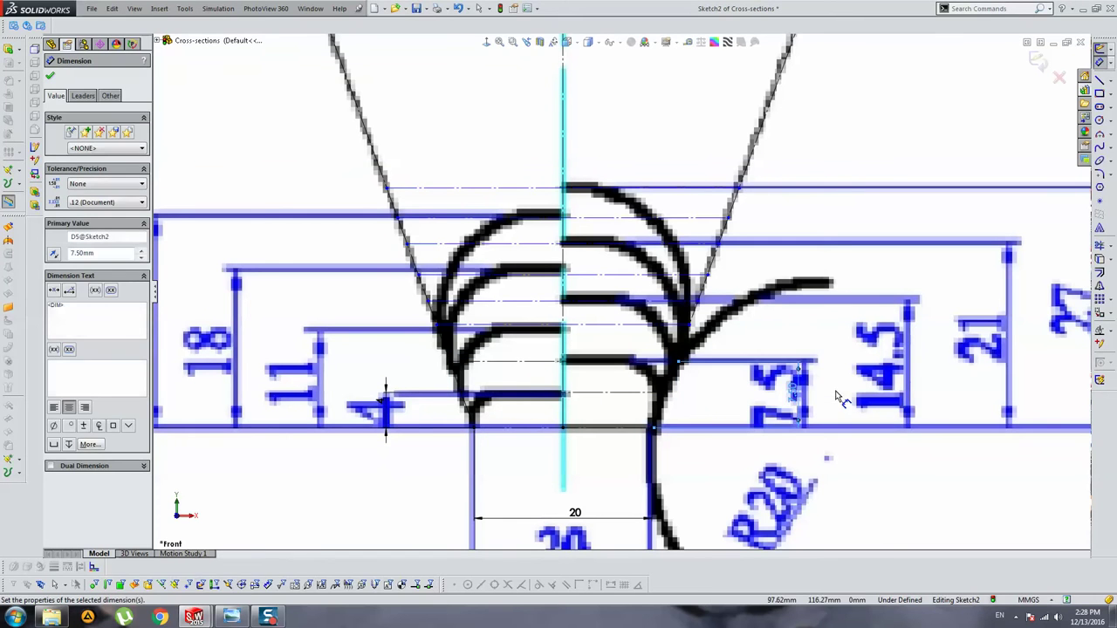
Step: Dimension the next two step lines at 11 and 14.5 mm above the base line
click(503, 329)
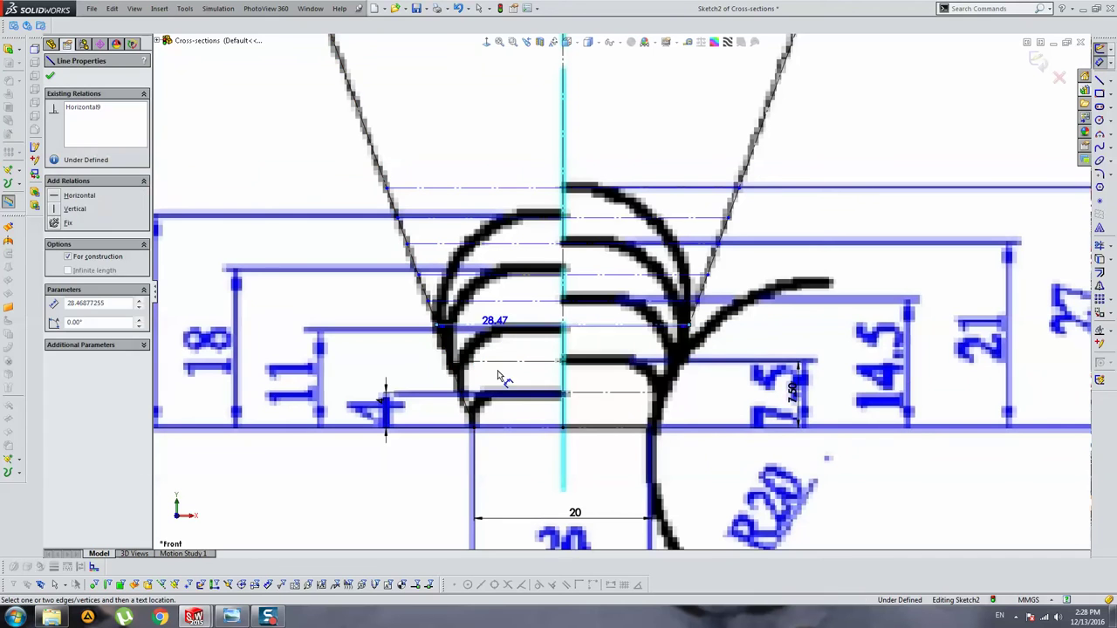
click(496, 426)
click(326, 395)
text(11)
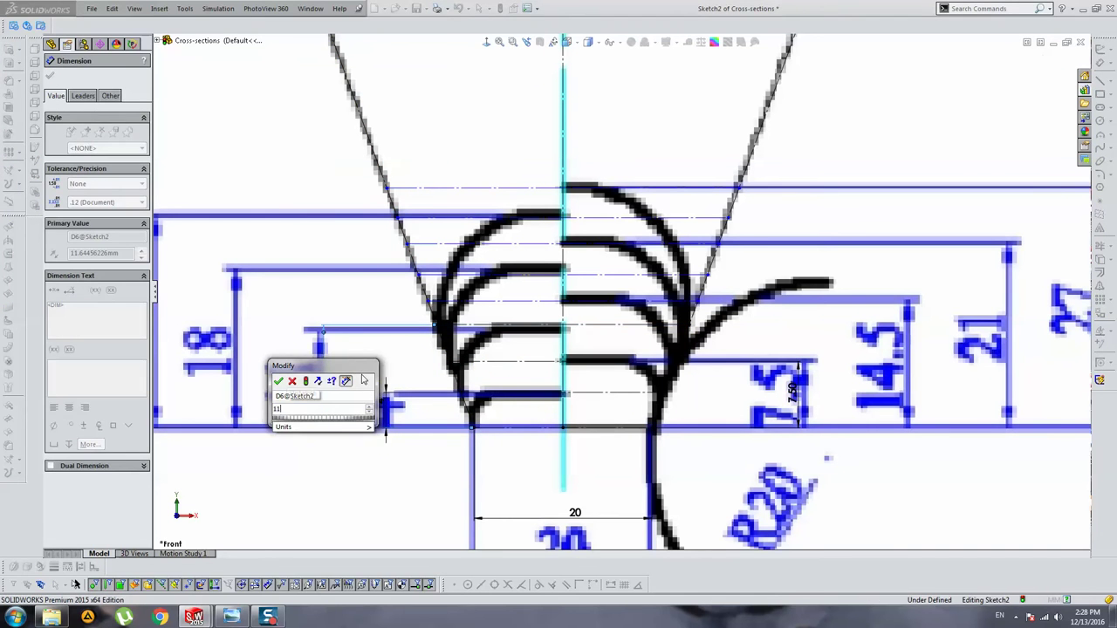
key(Return)
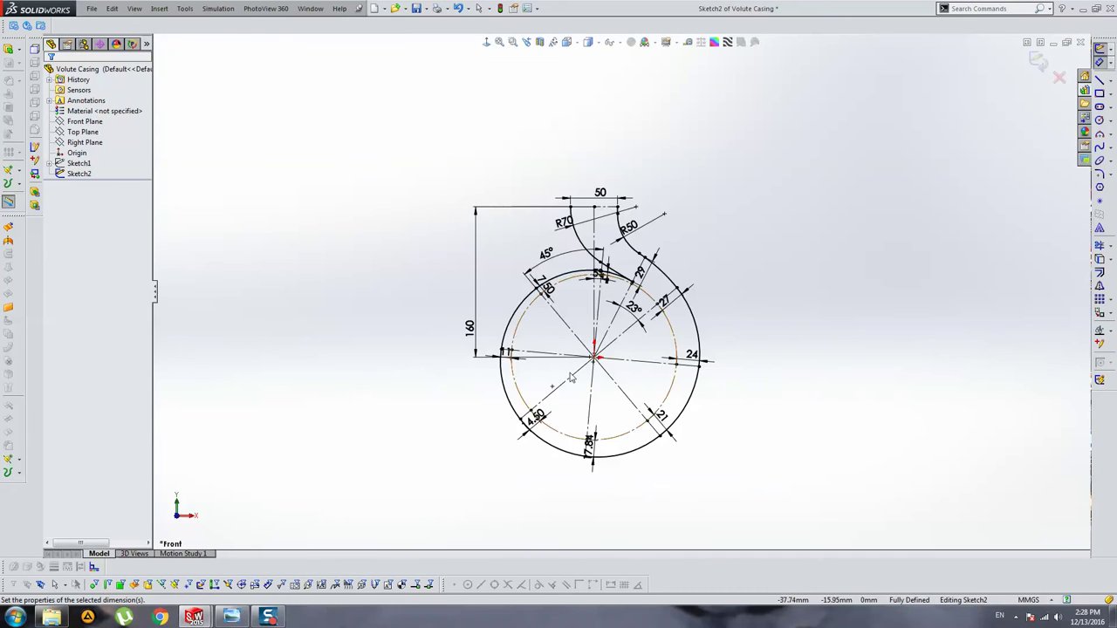
scroll(571, 376, down, 2)
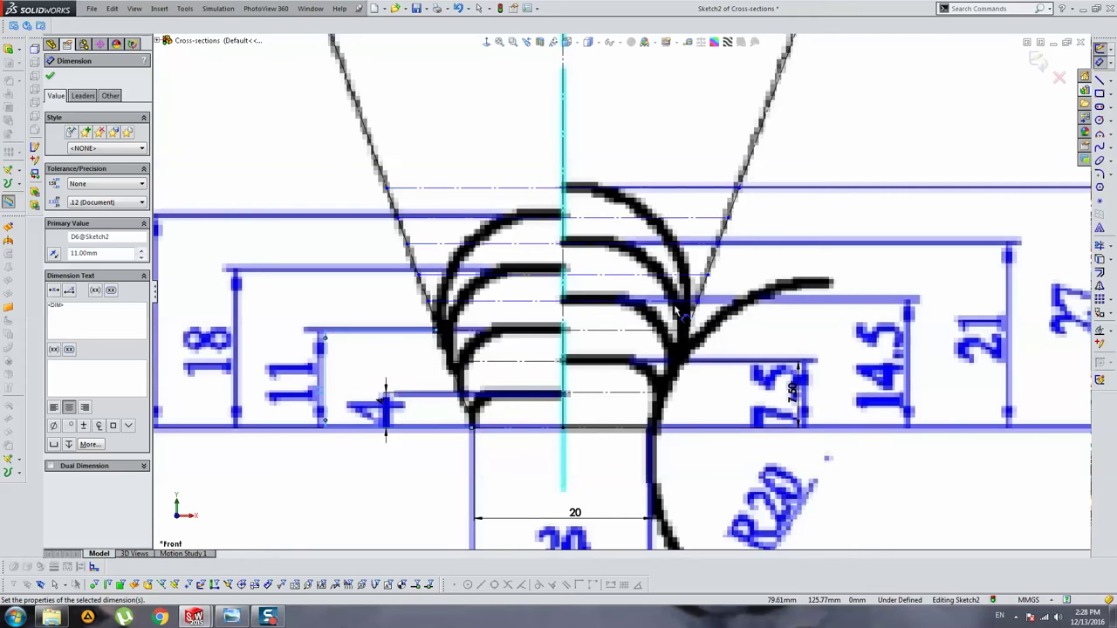
click(679, 303)
click(597, 428)
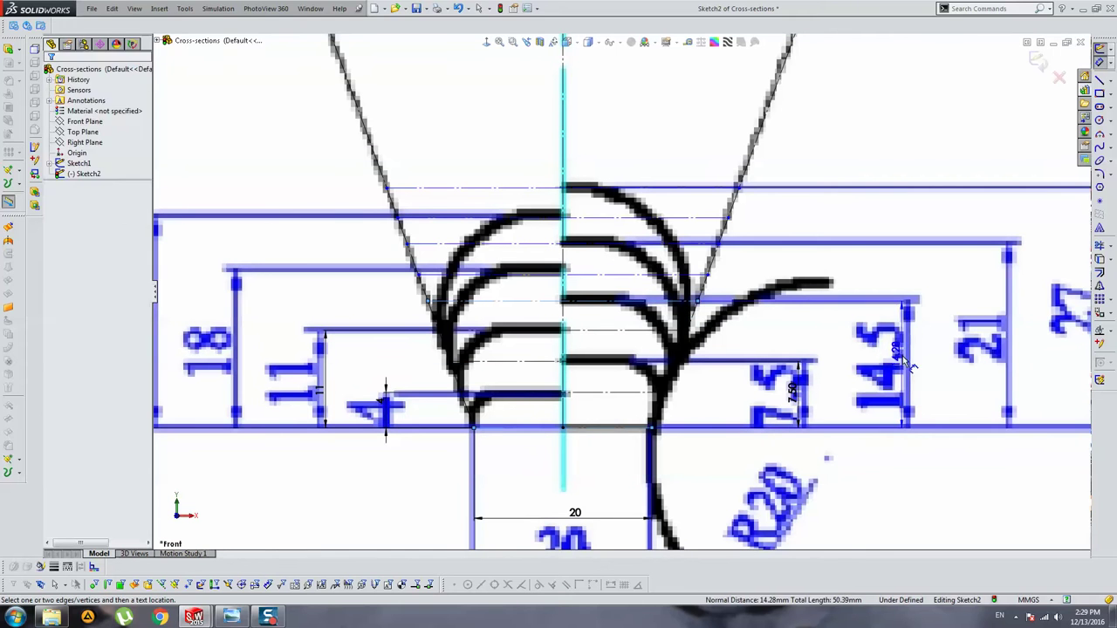
click(898, 354)
text(14.5)
key(Return)
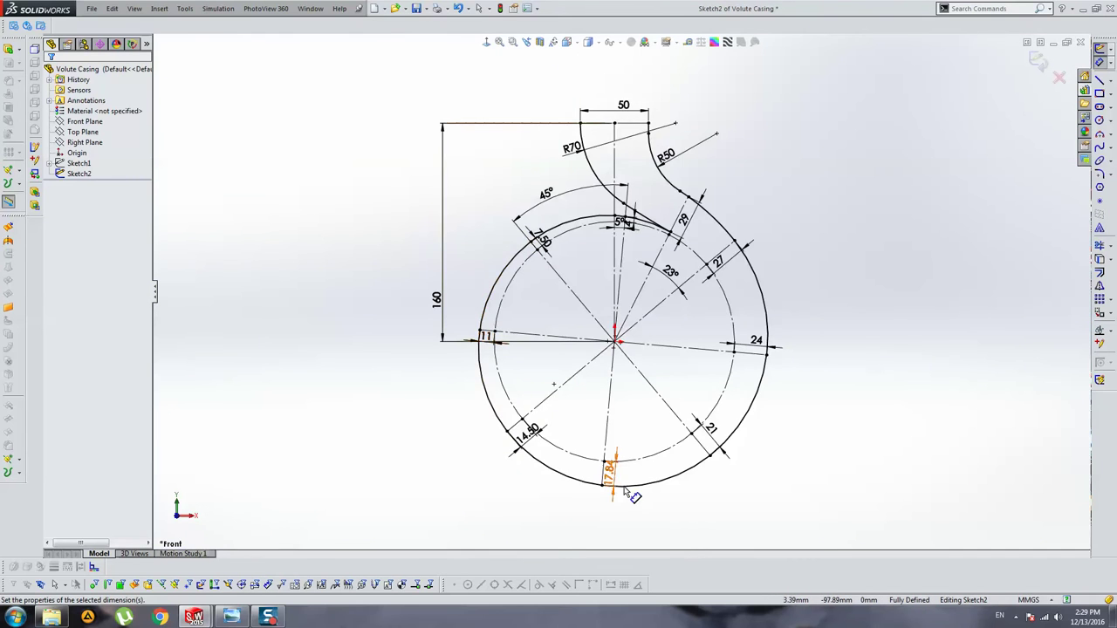
Step: Dimension the next step lines at 17.84 and 21 mm above the base line
scroll(611, 461, down, 3)
scroll(624, 471, down, 2)
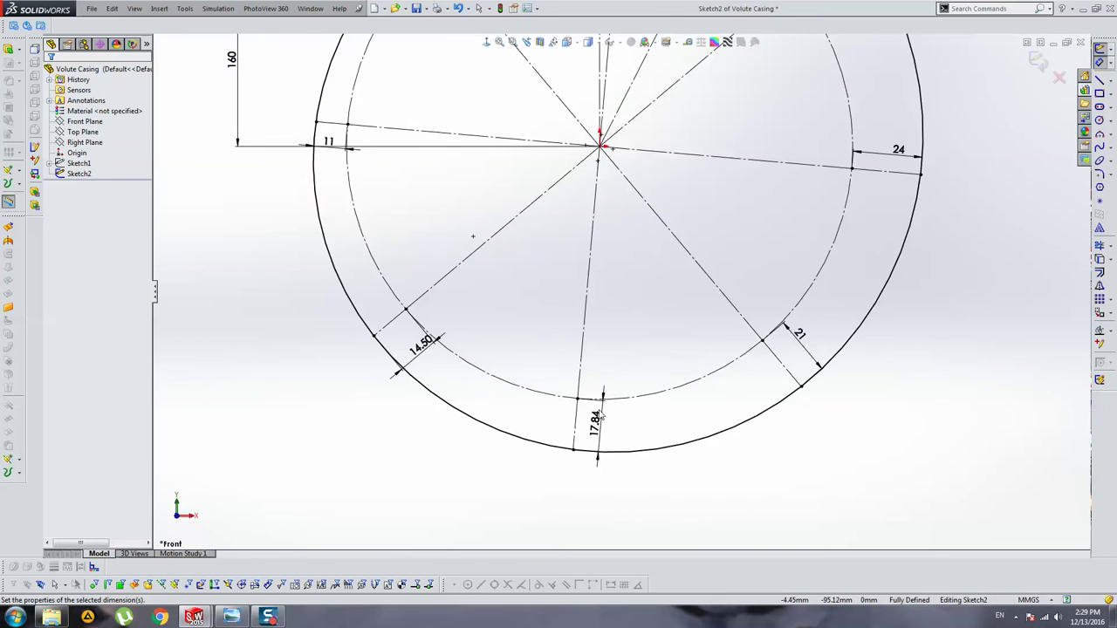
scroll(600, 416, down, 2)
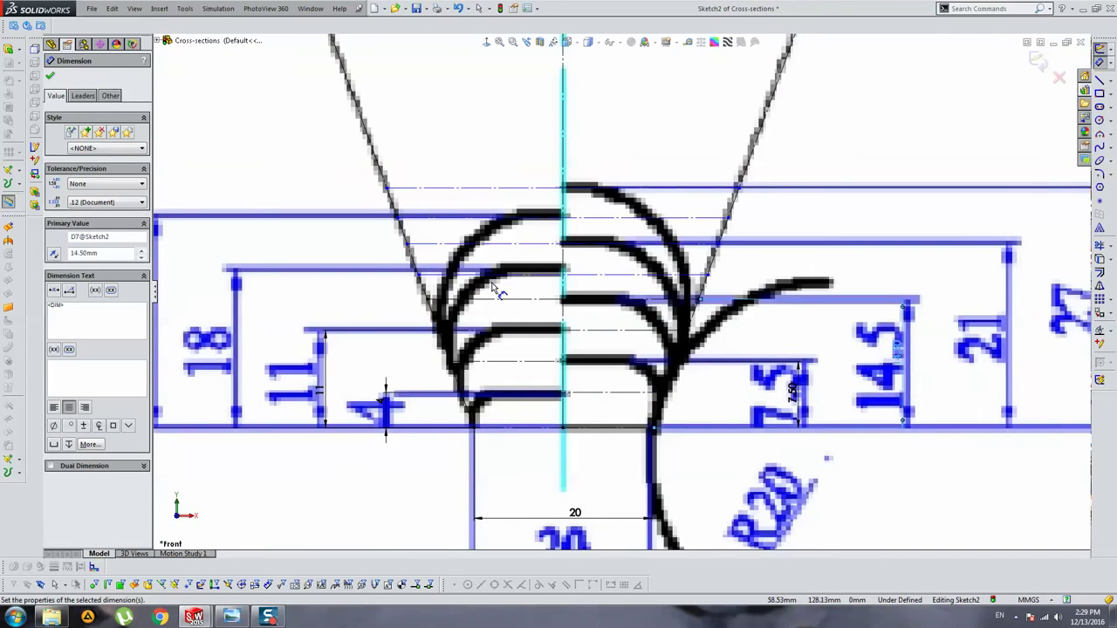
click(496, 279)
click(523, 429)
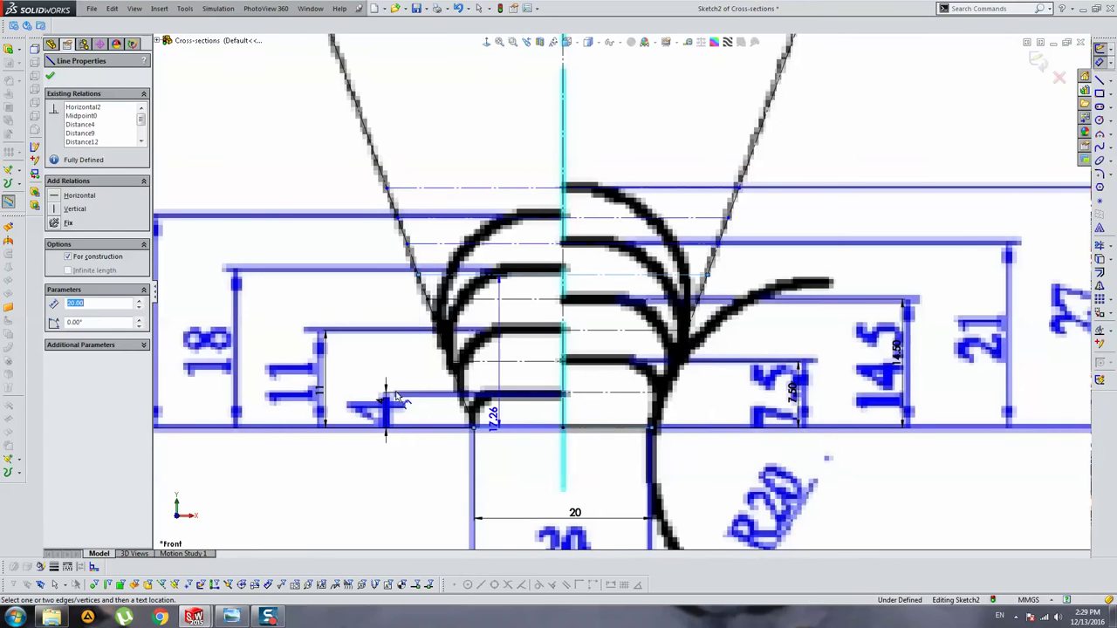
click(223, 354)
text(17.84)
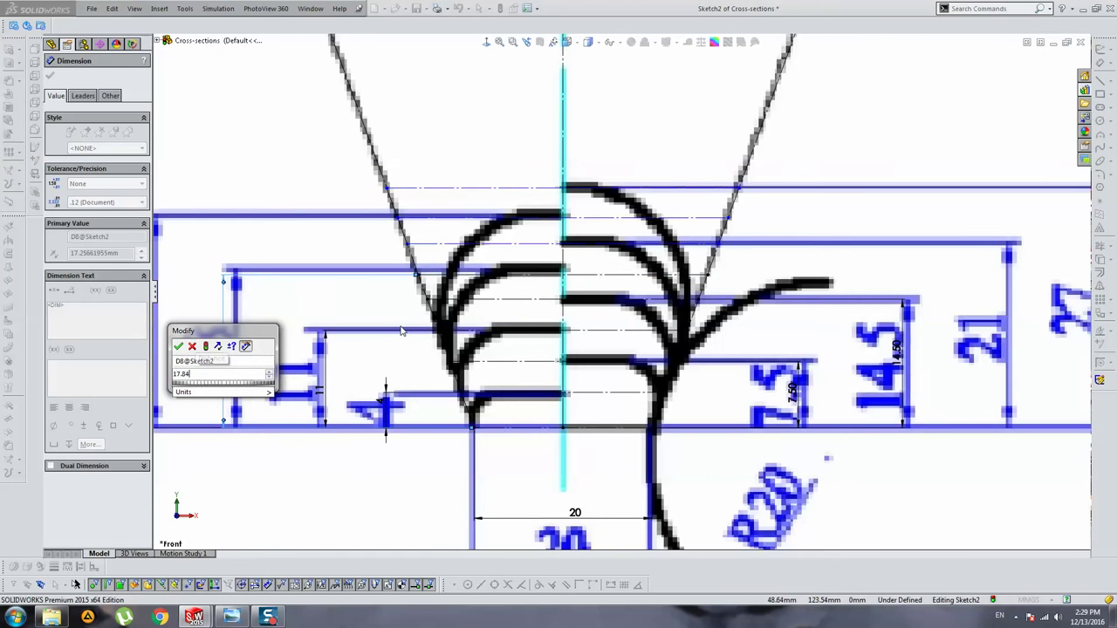
key(Return)
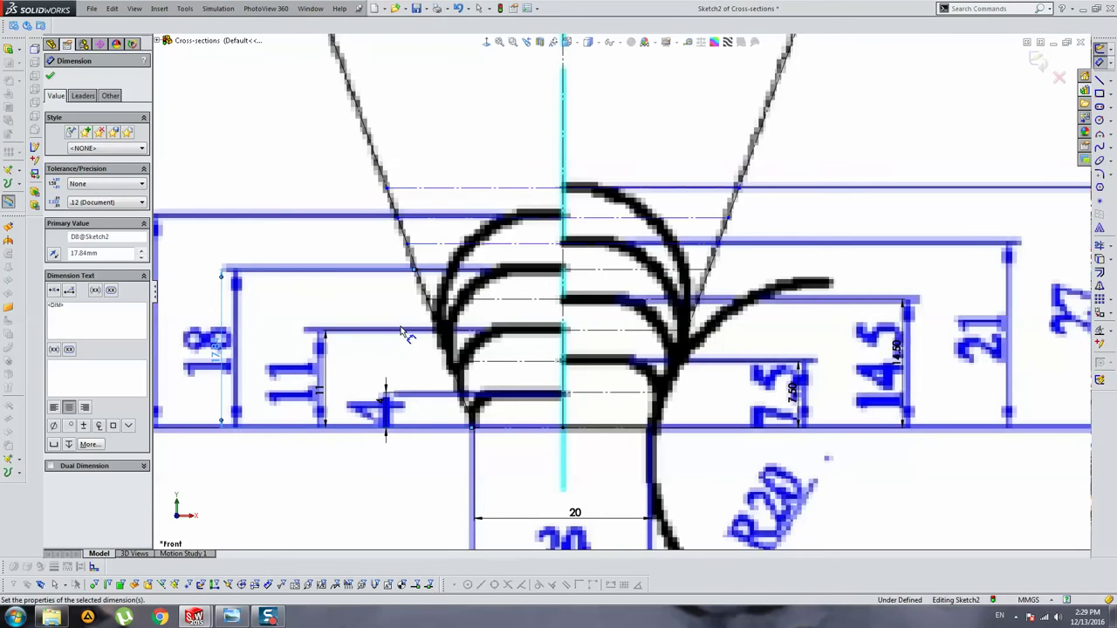
click(268, 325)
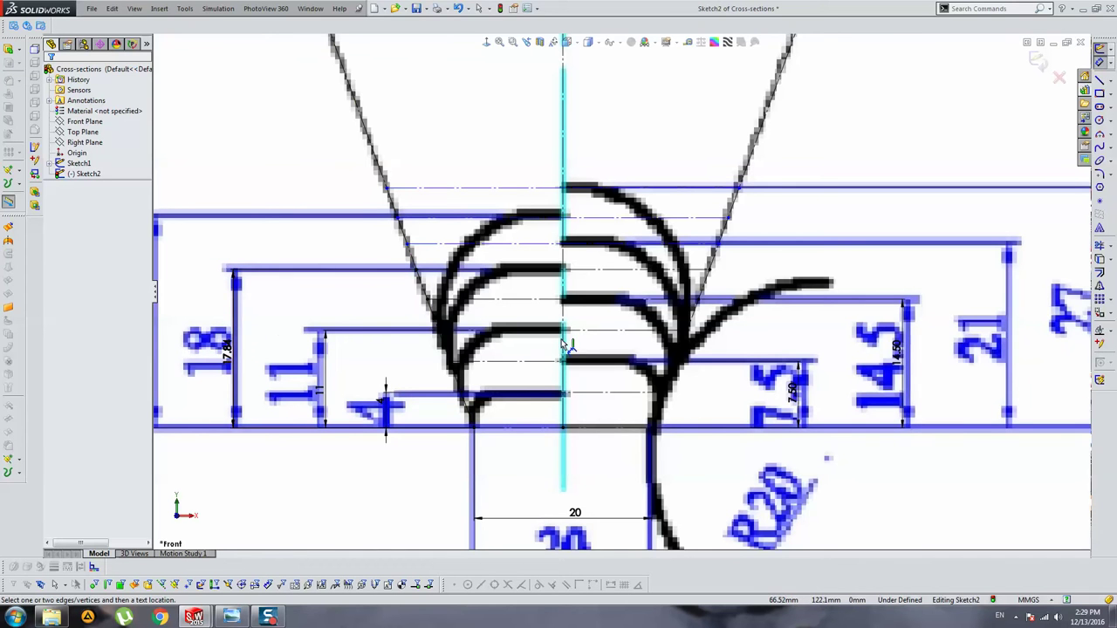
scroll(779, 352, up, 3)
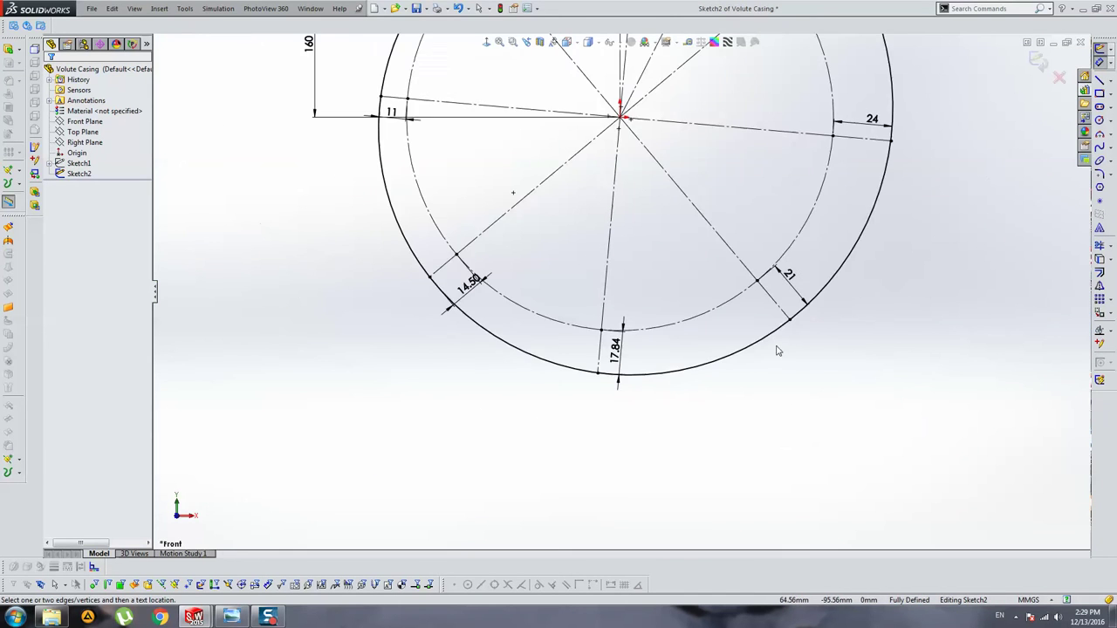
scroll(777, 345, down, 3)
scroll(776, 345, up, 3)
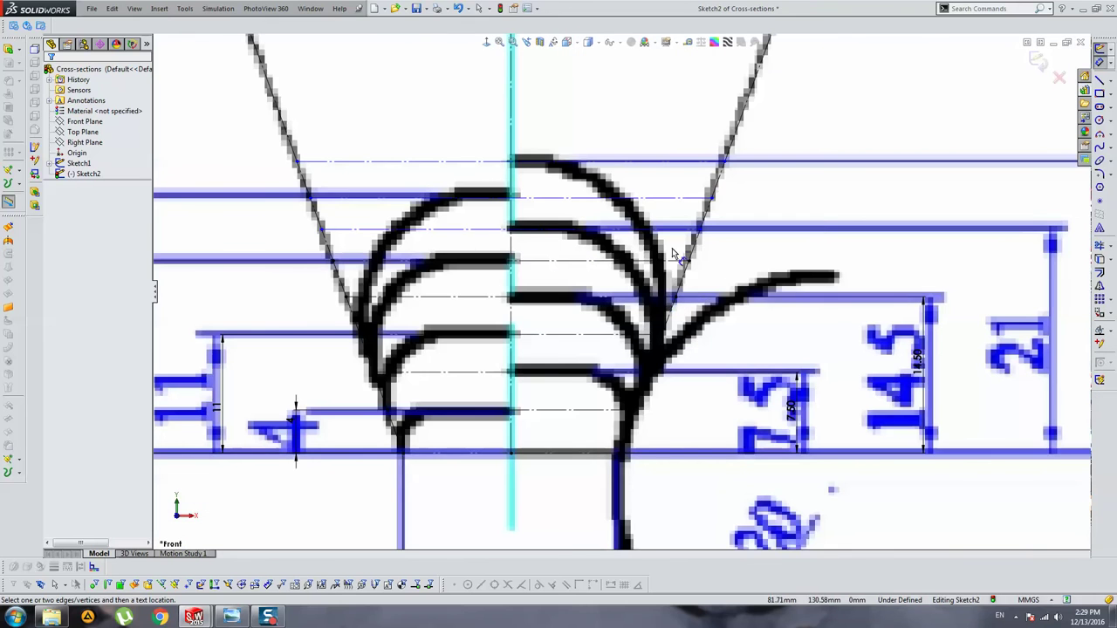
click(679, 233)
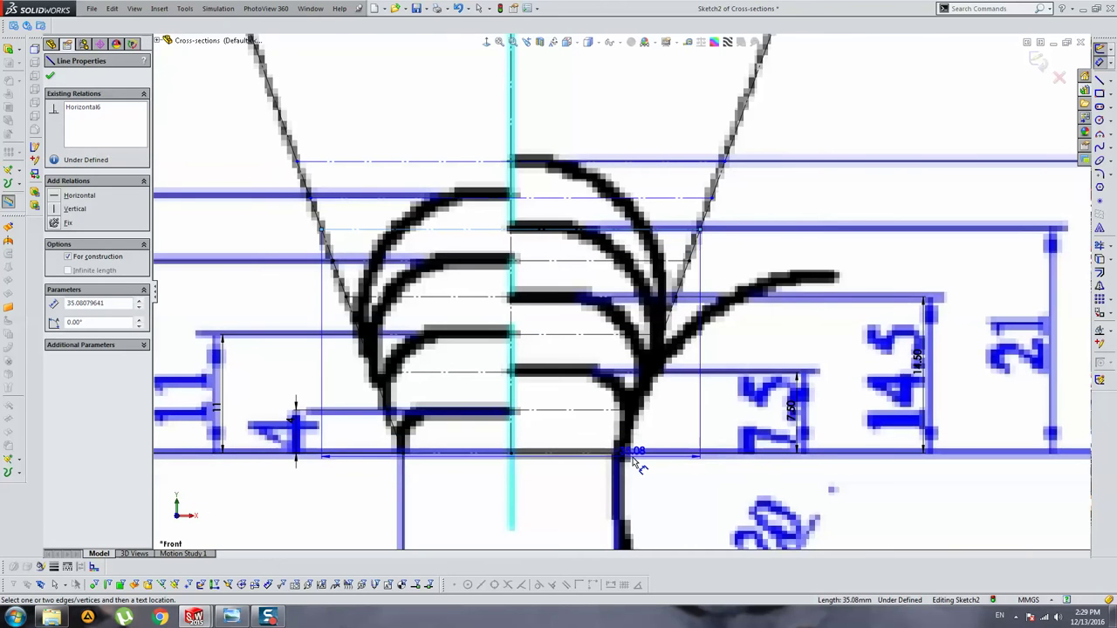
click(1051, 349)
click(1003, 292)
text(2)
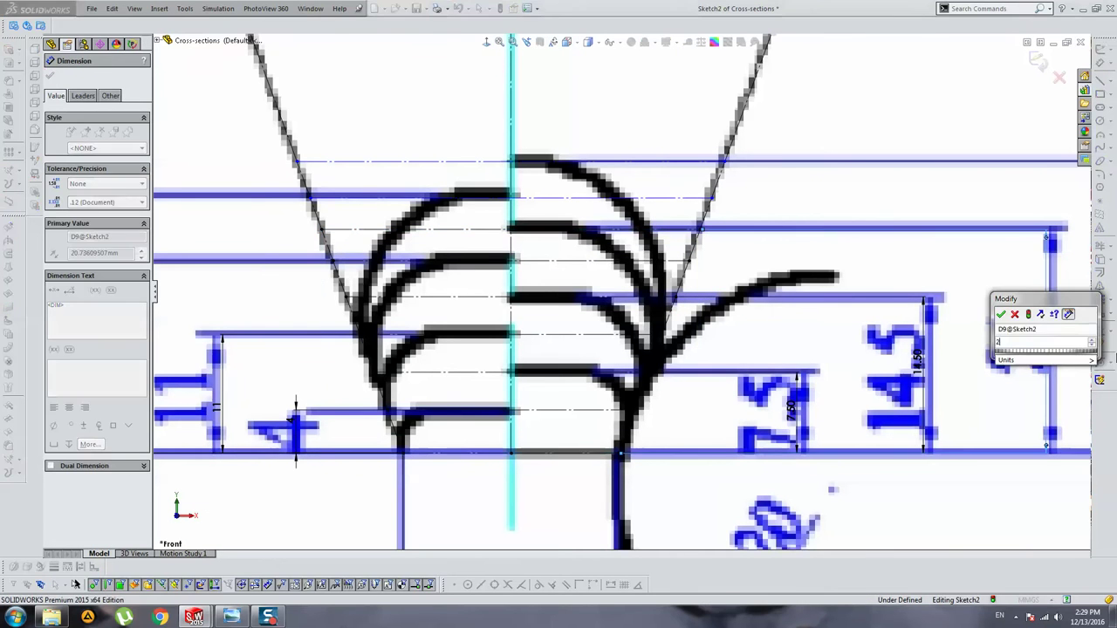
key(Return)
Step: Dimension the top two step lines at 24 and 27 mm above the base line
scroll(768, 323, up, 3)
scroll(707, 392, up, 1)
scroll(439, 304, down, 1)
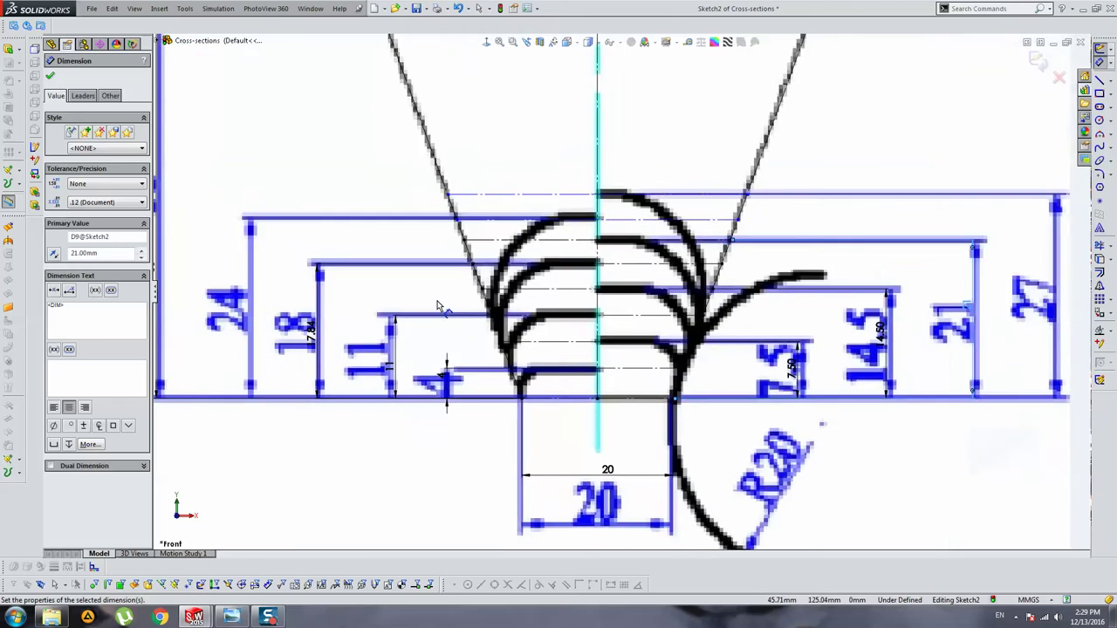
scroll(358, 276, down, 2)
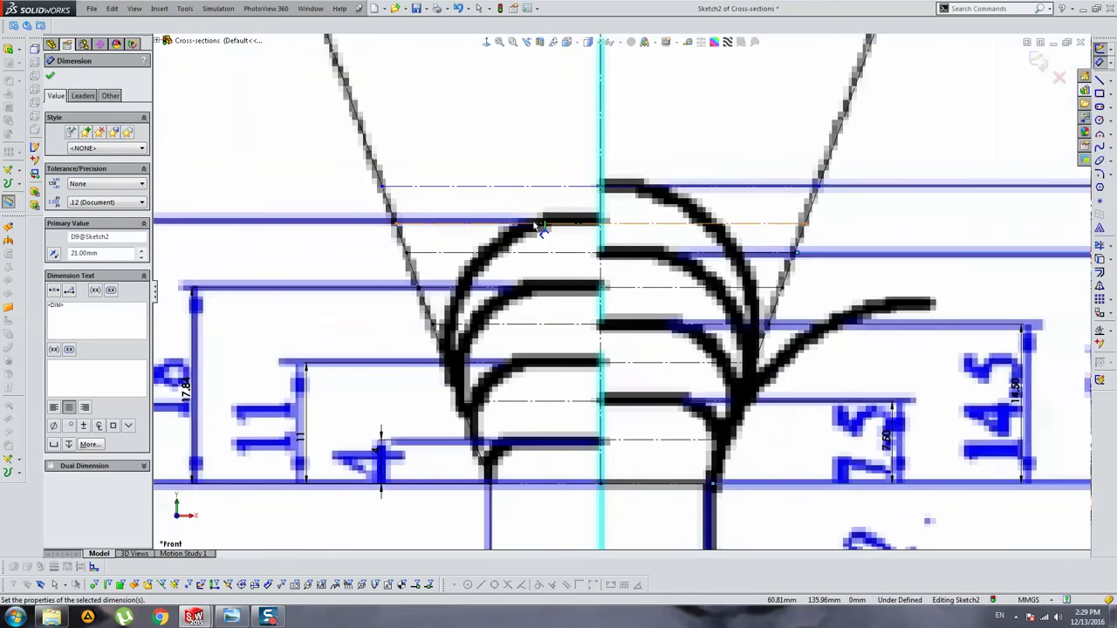
drag(473, 378, 473, 209)
click(316, 366)
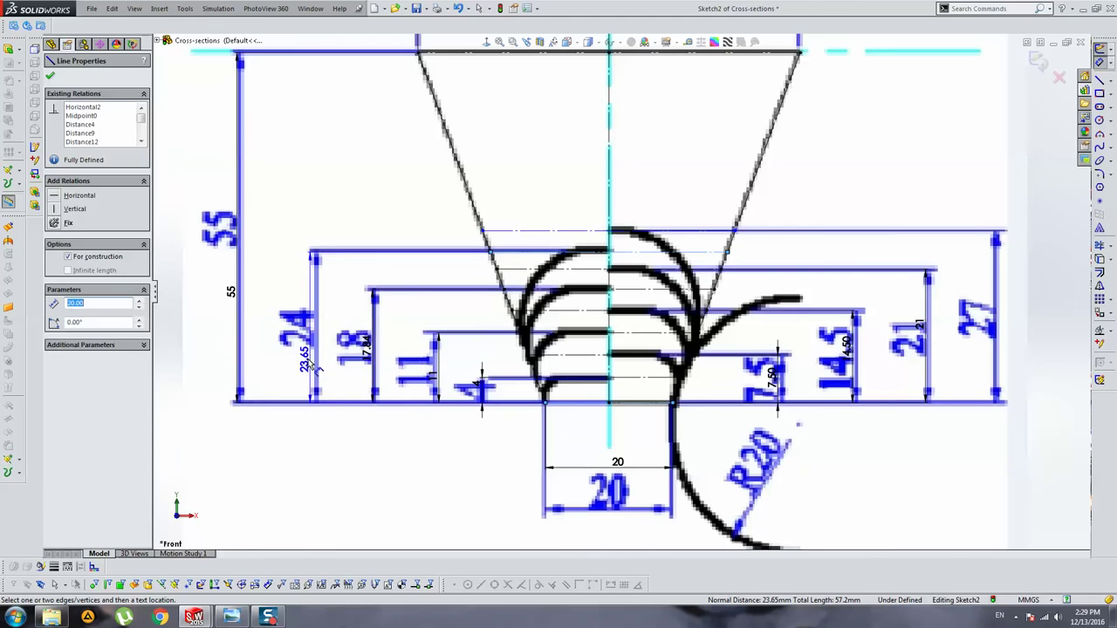
click(301, 358)
text(24)
key(Return)
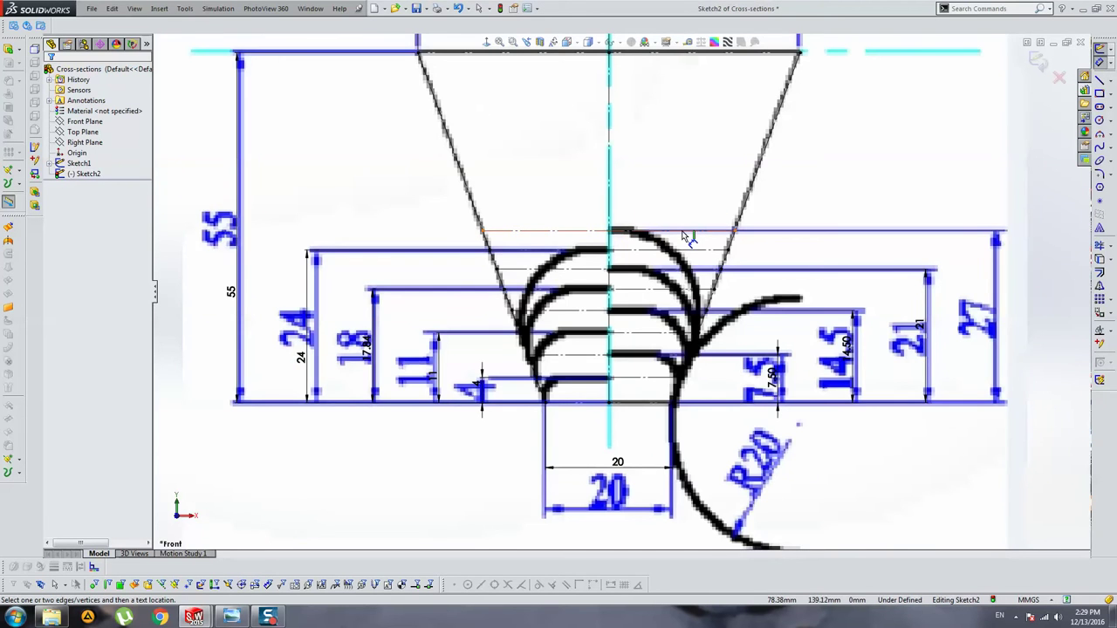
click(650, 402)
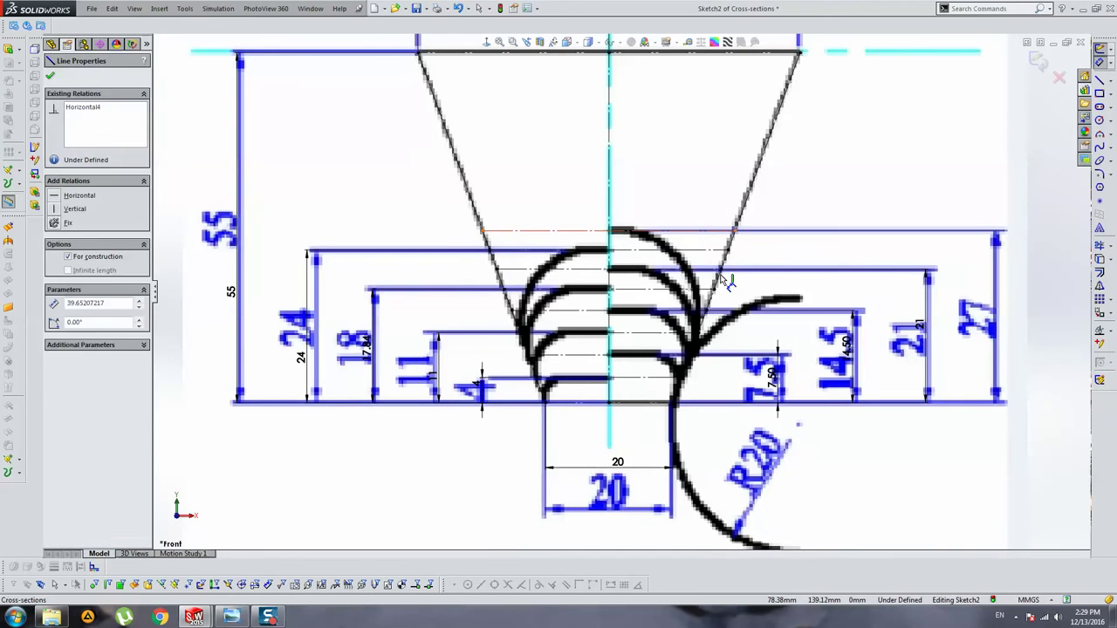
click(916, 231)
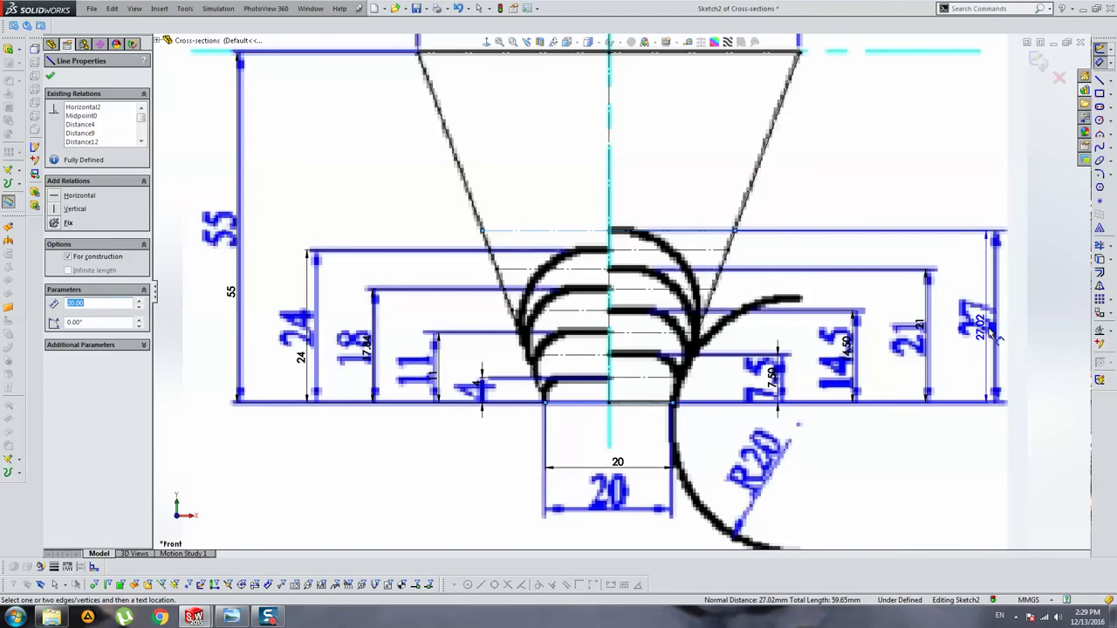
click(1029, 301)
text(27)
key(Return)
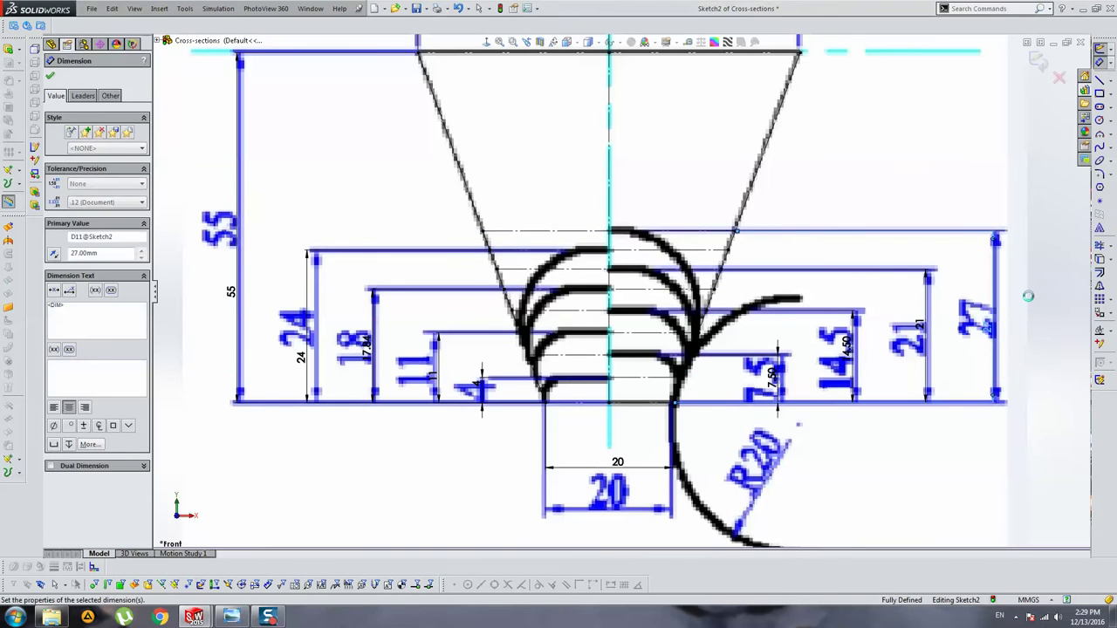
key(Escape)
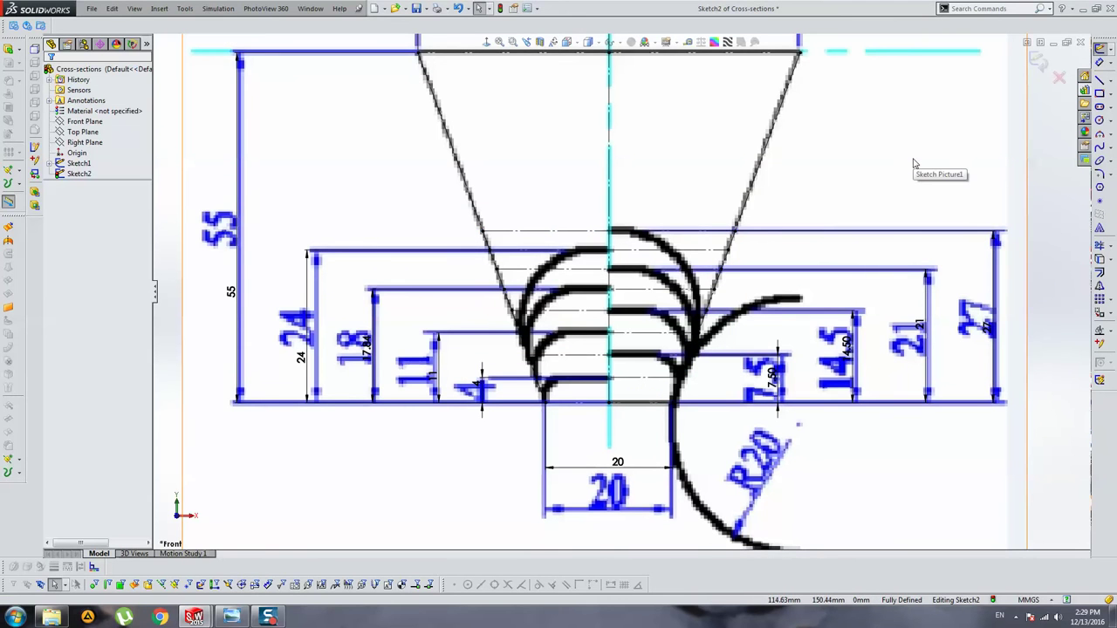
Step: Exit Sketch2 to finish the cross-section sketch
scroll(878, 219, up, 3)
scroll(673, 369, down, 3)
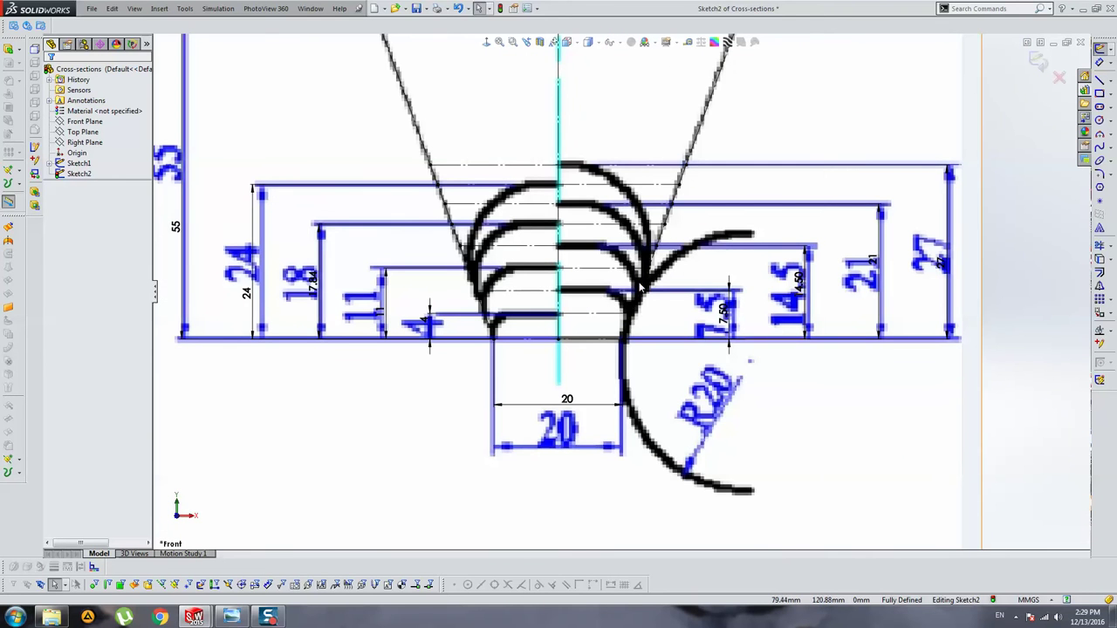
click(1037, 63)
scroll(622, 218, up, 3)
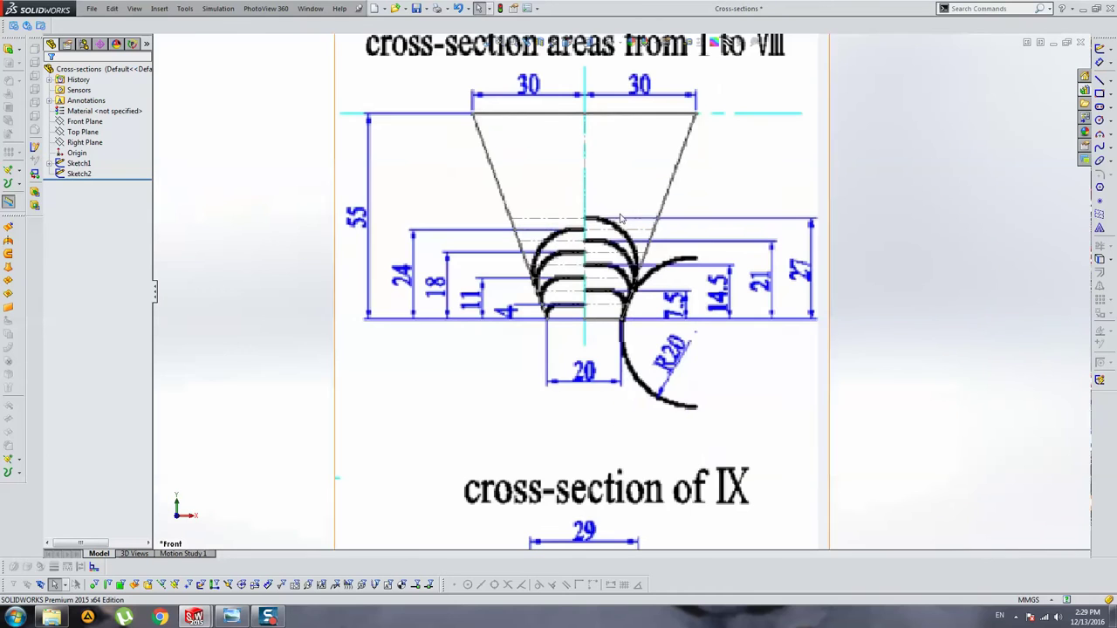
Step: Hide the Sketch1 reference picture, then show it again
right_click(78, 163)
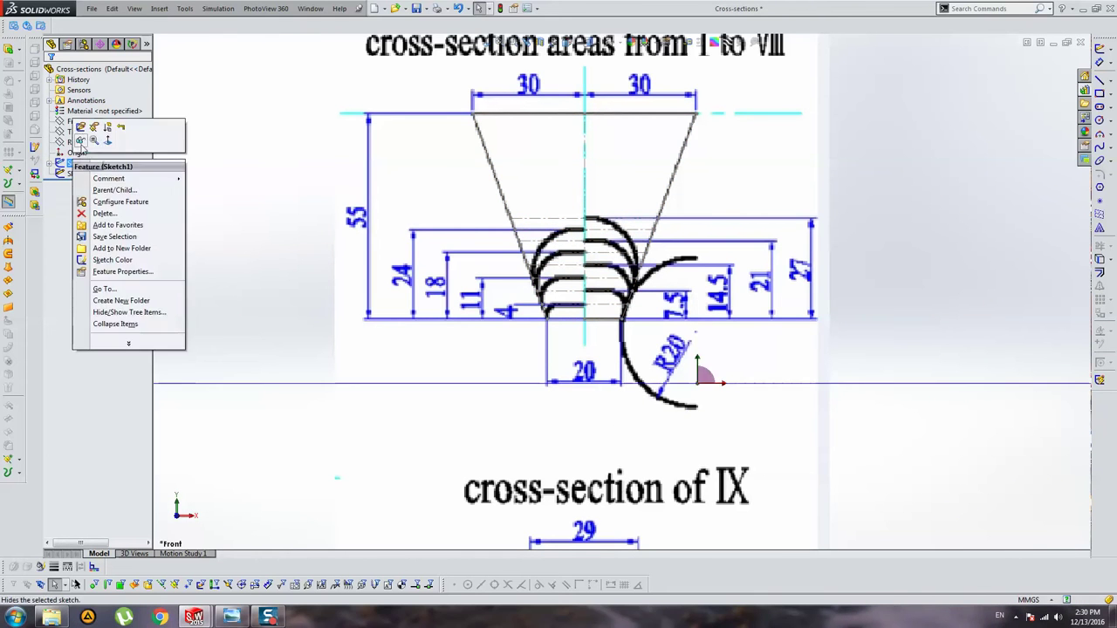
click(84, 140)
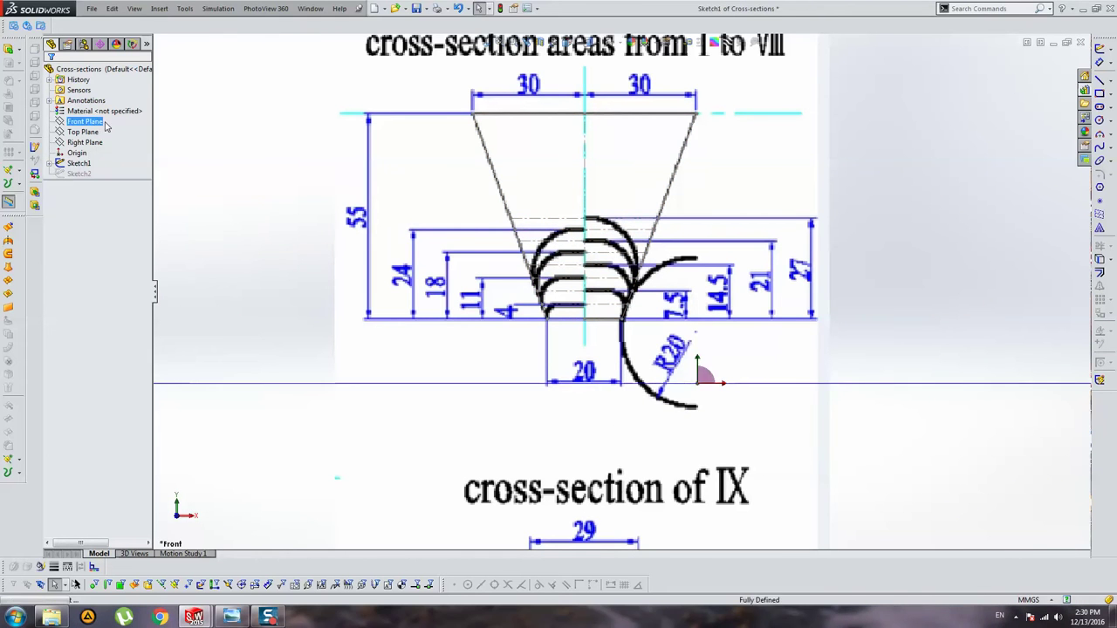
click(78, 173)
right_click(78, 173)
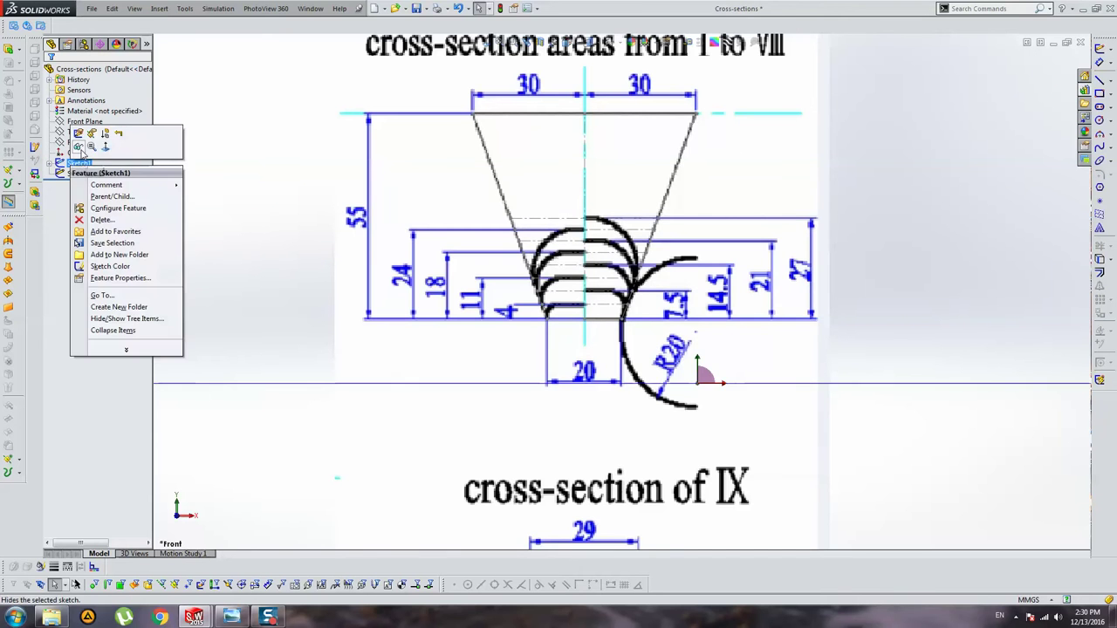
click(86, 174)
scroll(602, 249, down, 5)
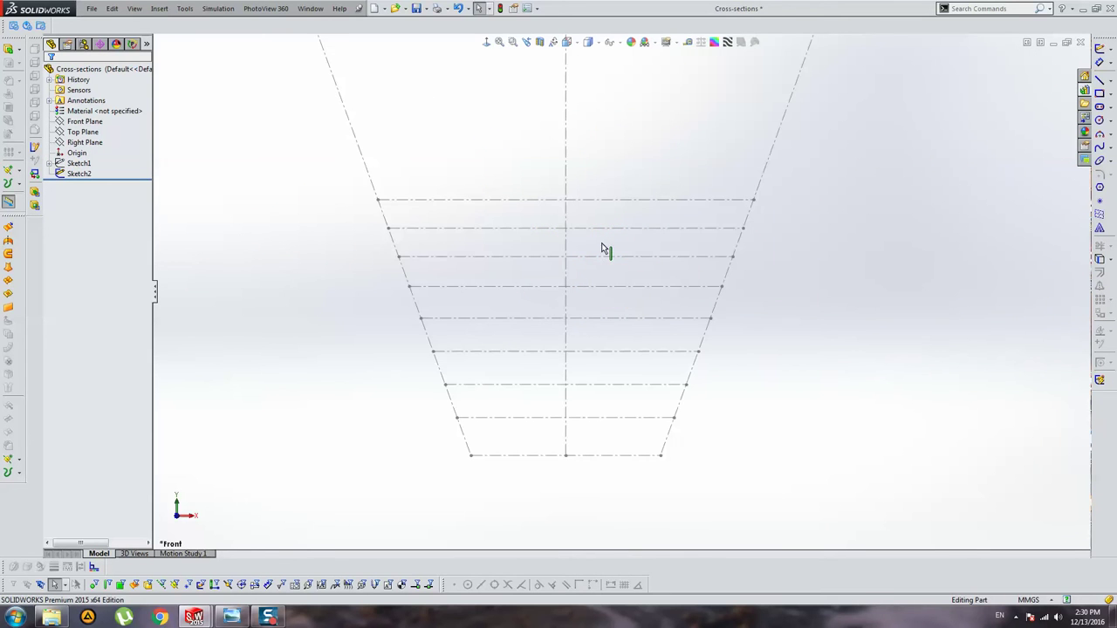
click(79, 163)
click(97, 147)
Step: On the Front Plane, draw a line from the trapezoid midpoint to the left outline and down to the bottom-left corner
scroll(556, 442, down, 3)
click(85, 121)
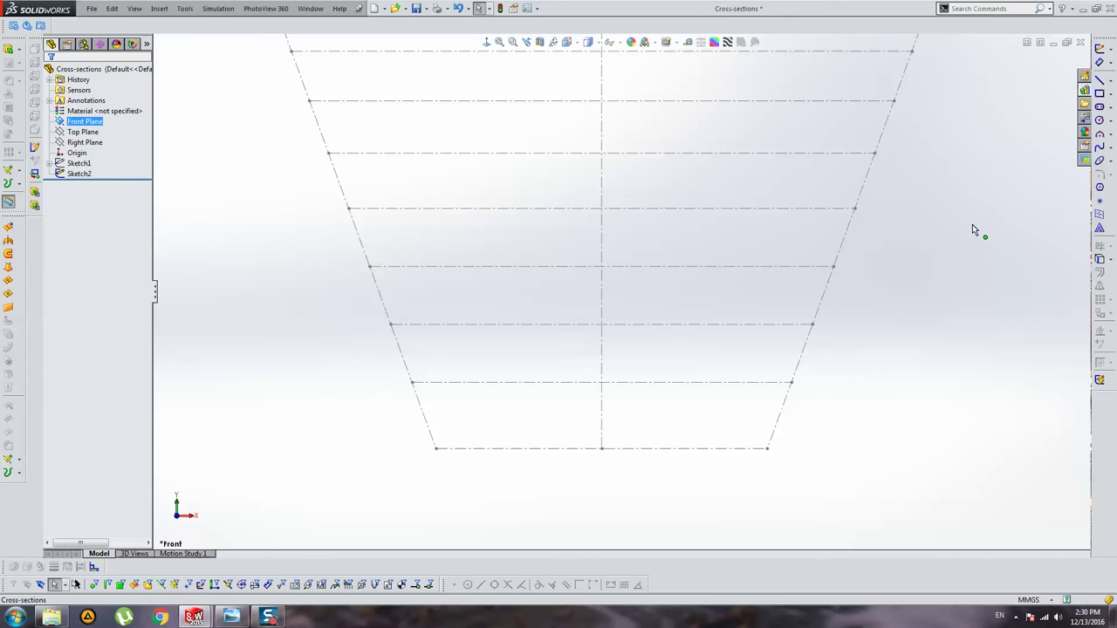
click(1097, 79)
click(601, 382)
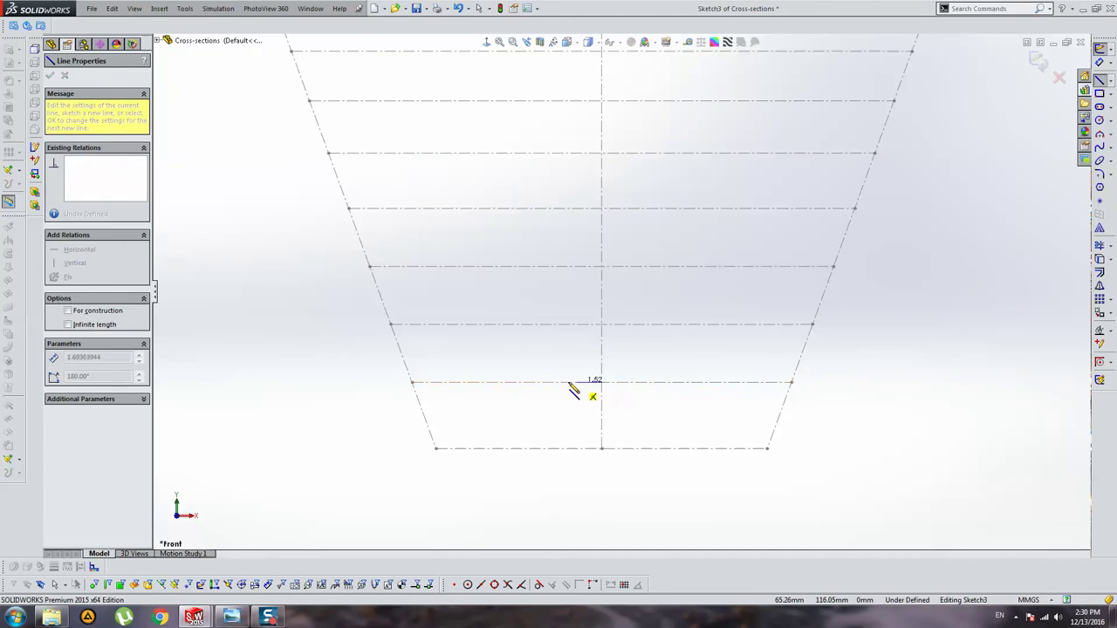
click(412, 382)
click(436, 449)
key(Escape)
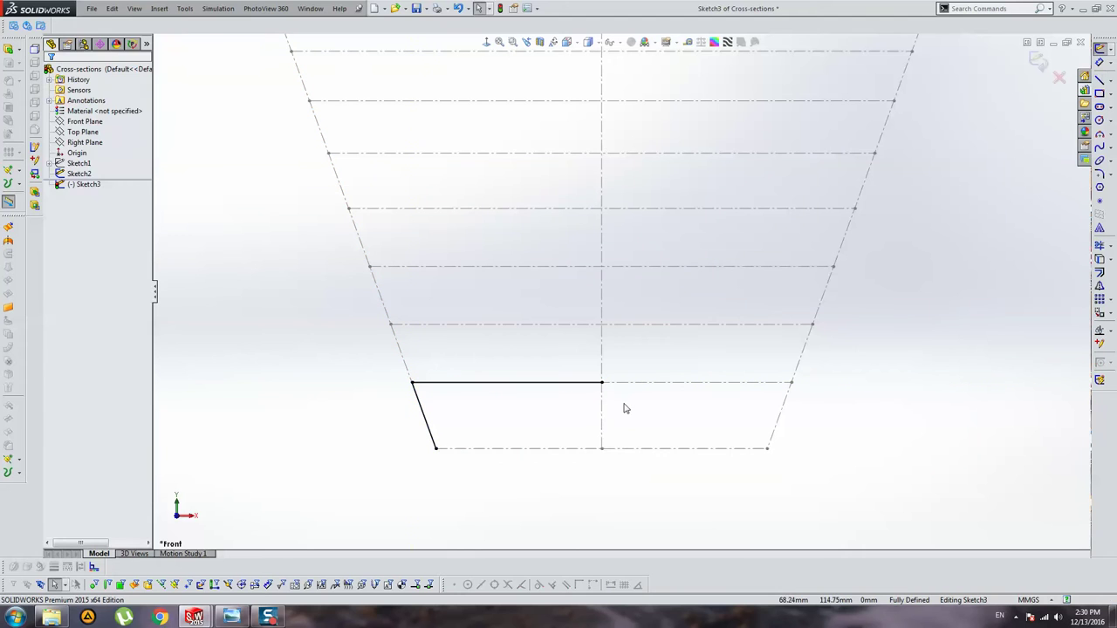
Step: Fillet the corner between the new lines and delete the fillet's R1 dimension
click(1098, 174)
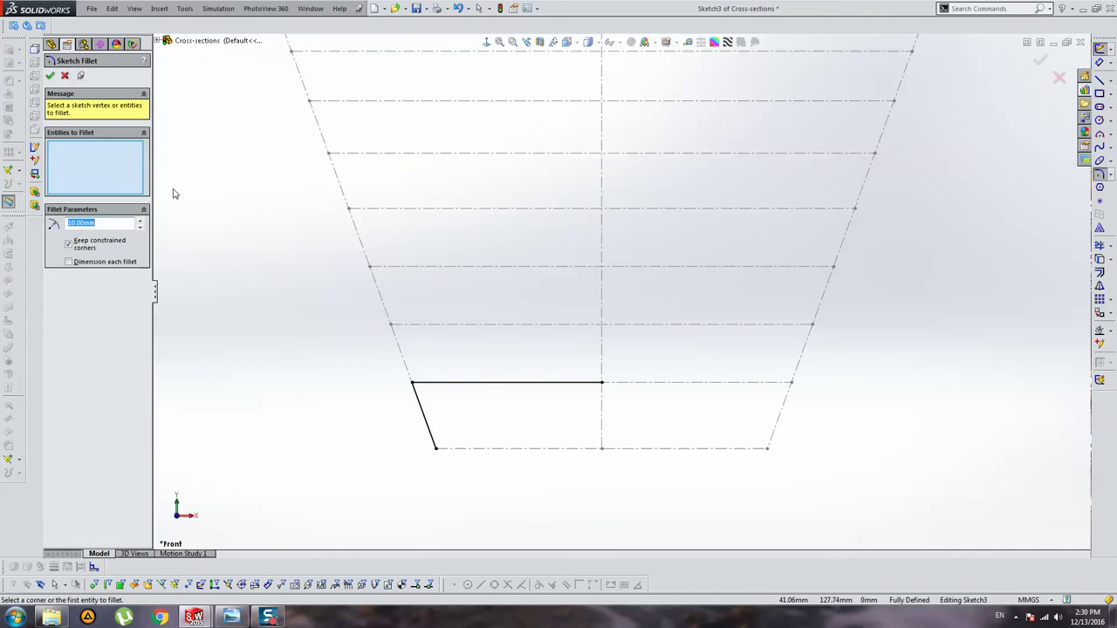
click(414, 385)
key(Return)
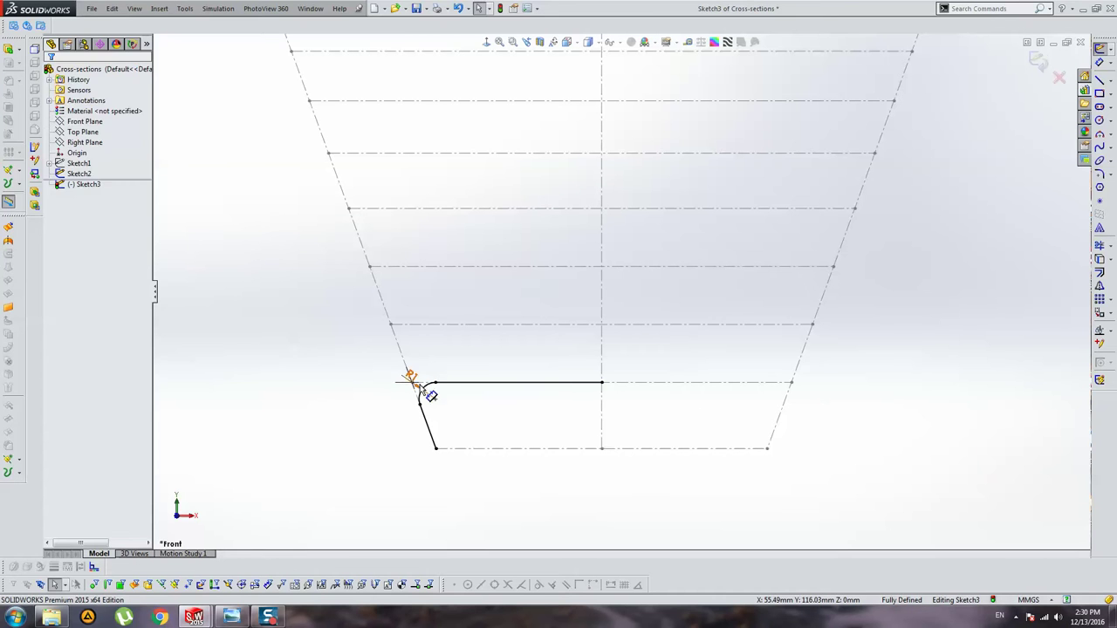
key(Return)
key(Escape)
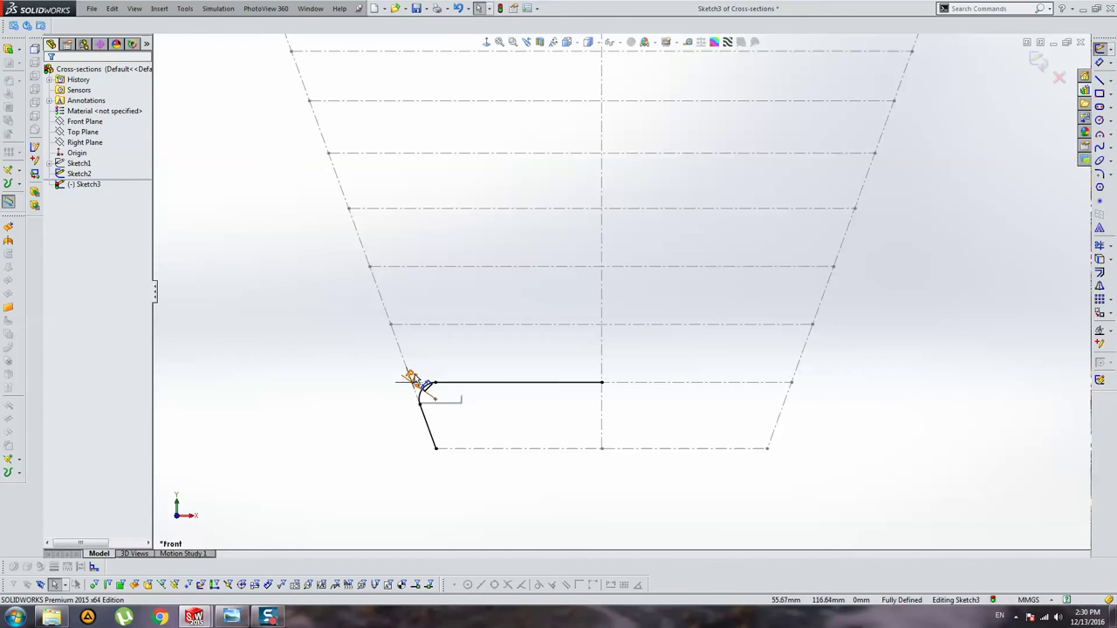
click(440, 398)
key(Delete)
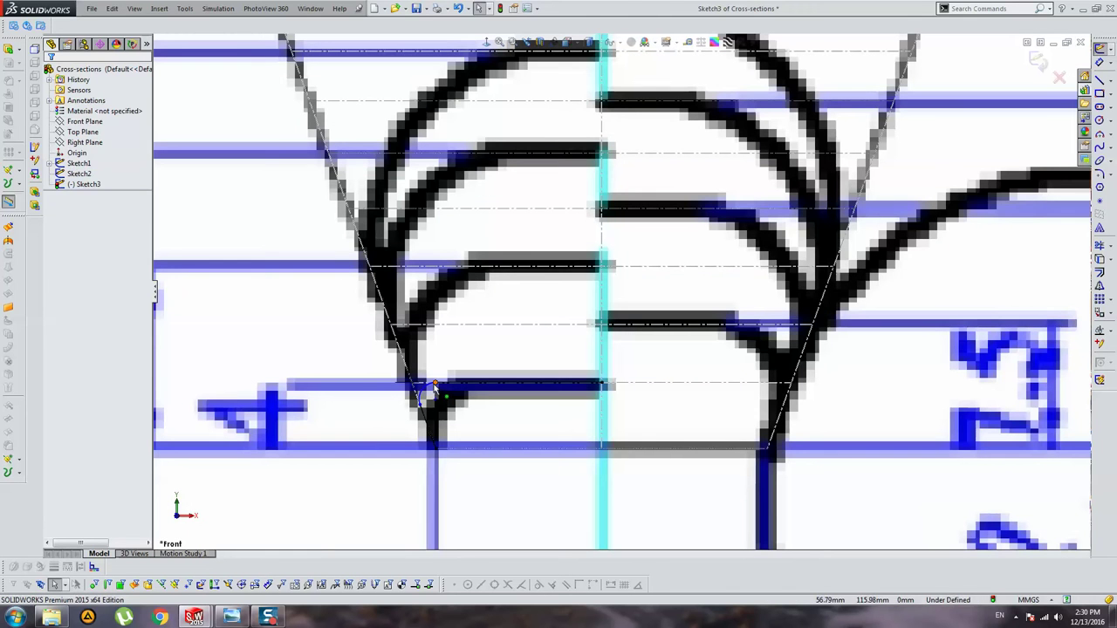
Step: Stretch the corner arc to follow the reference curve and dimension its radius at 2.5
drag(434, 385, 456, 390)
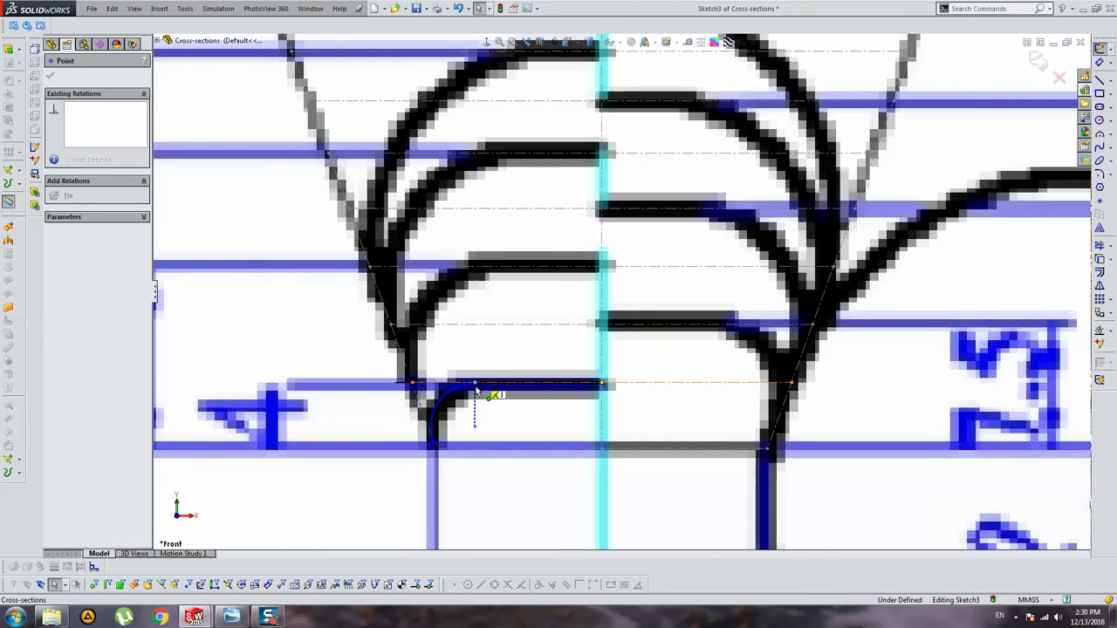
drag(478, 395, 477, 390)
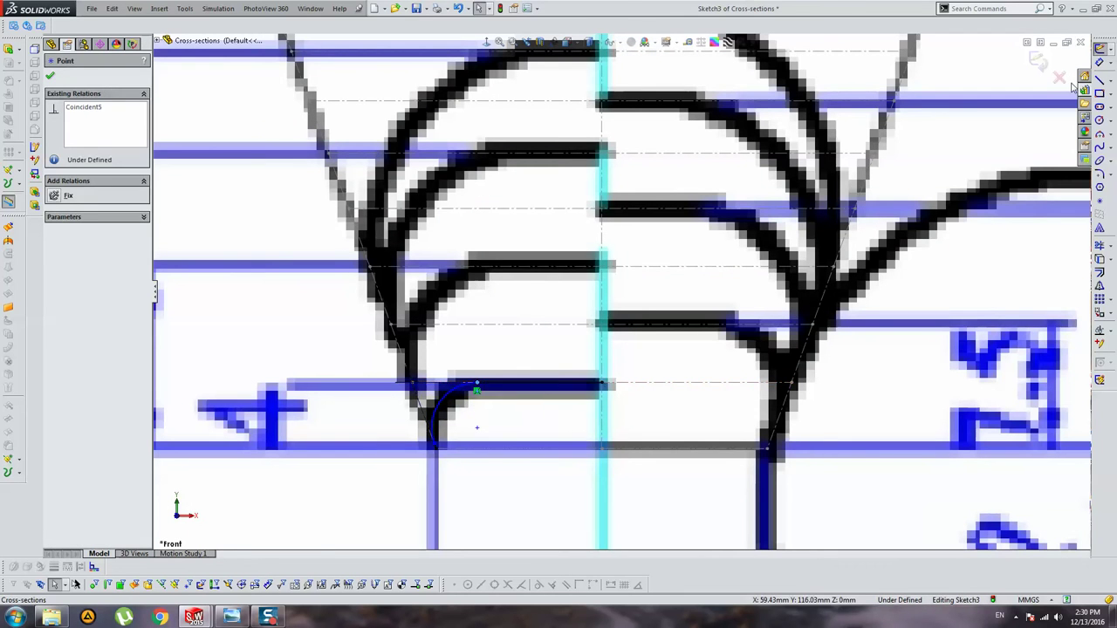
click(454, 408)
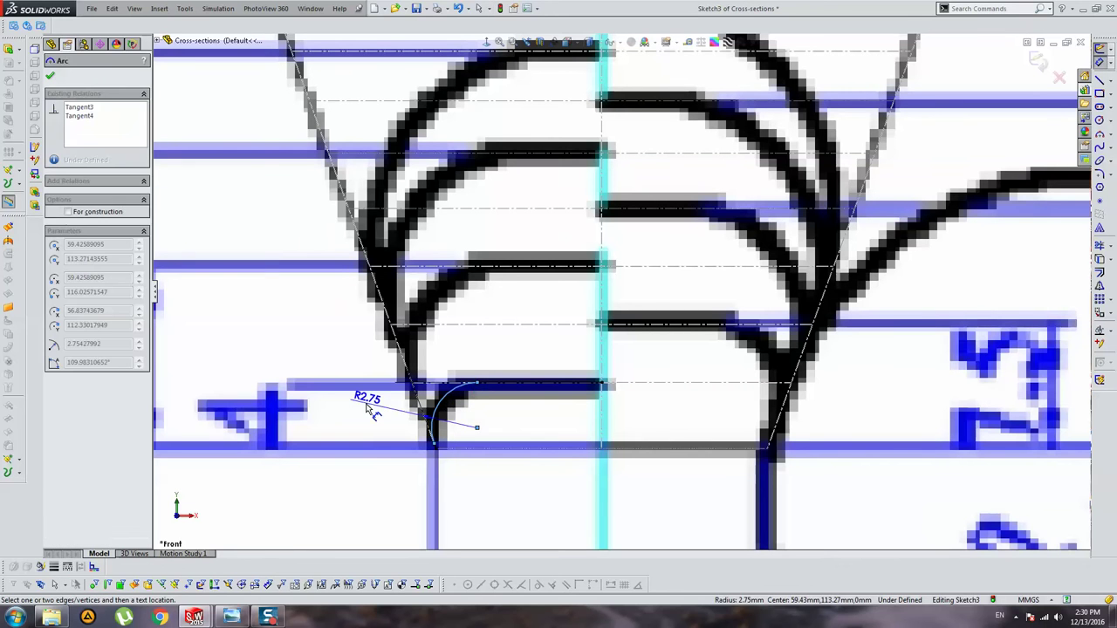
click(384, 401)
text(2)
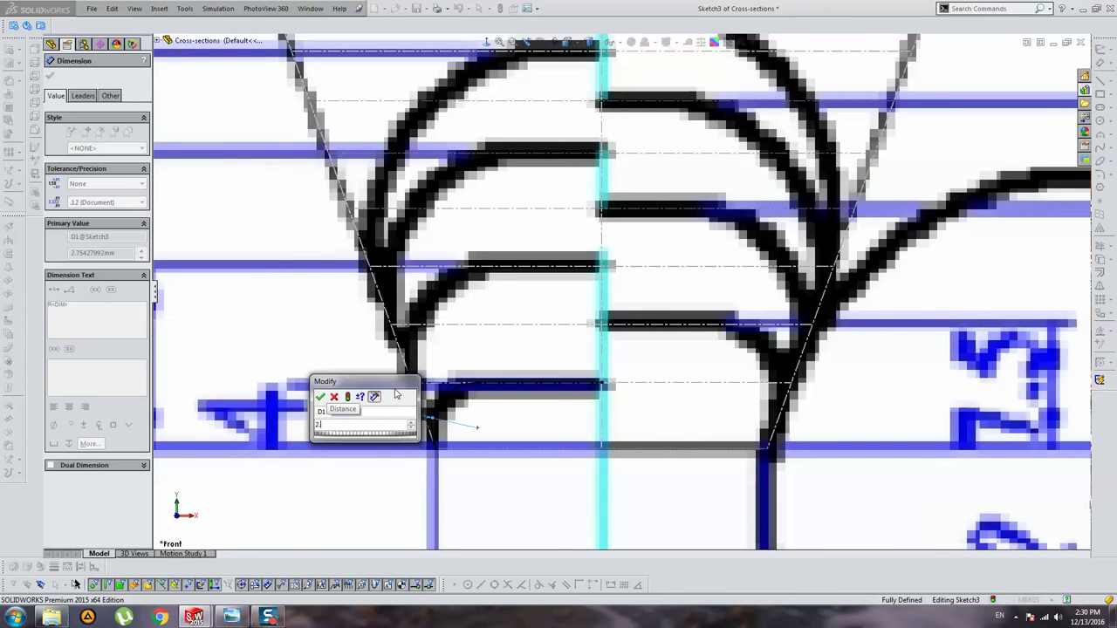
text(.5)
key(Return)
double_click(369, 392)
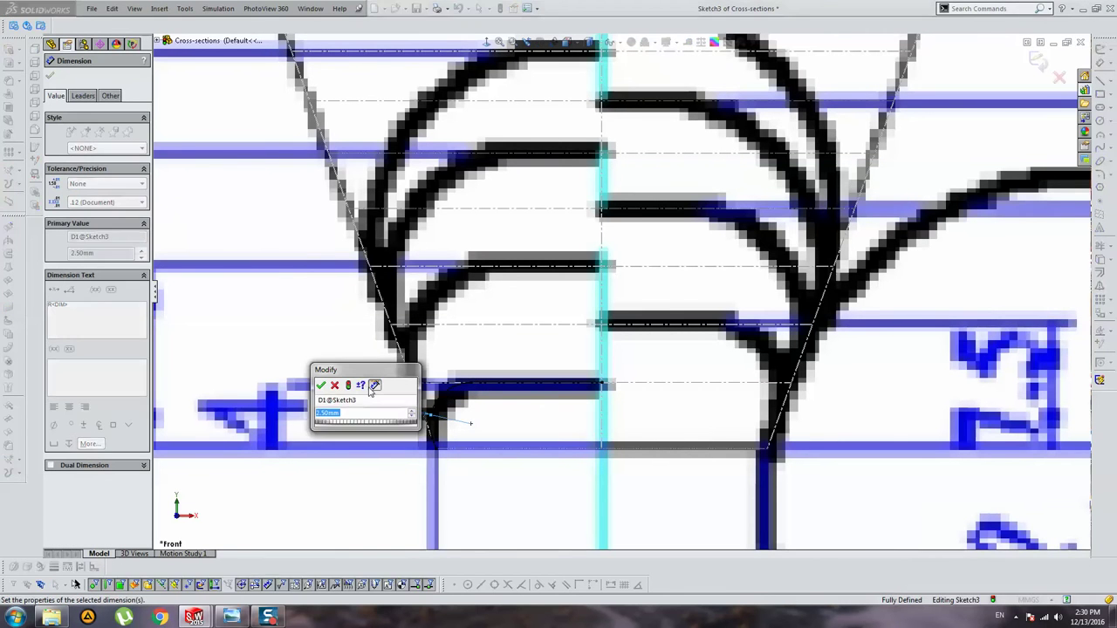
key(Return)
key(Escape)
Step: Change the corner arc's radius dimension to R2.75
scroll(370, 394, up, 2)
scroll(399, 419, up, 5)
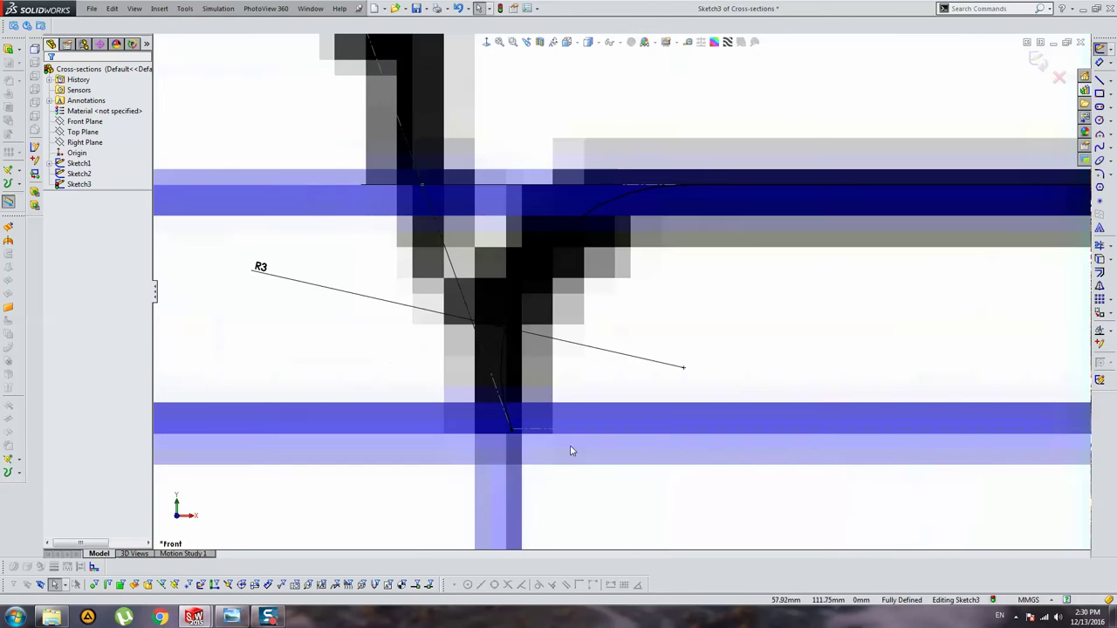
scroll(534, 401, up, 3)
scroll(555, 371, up, 3)
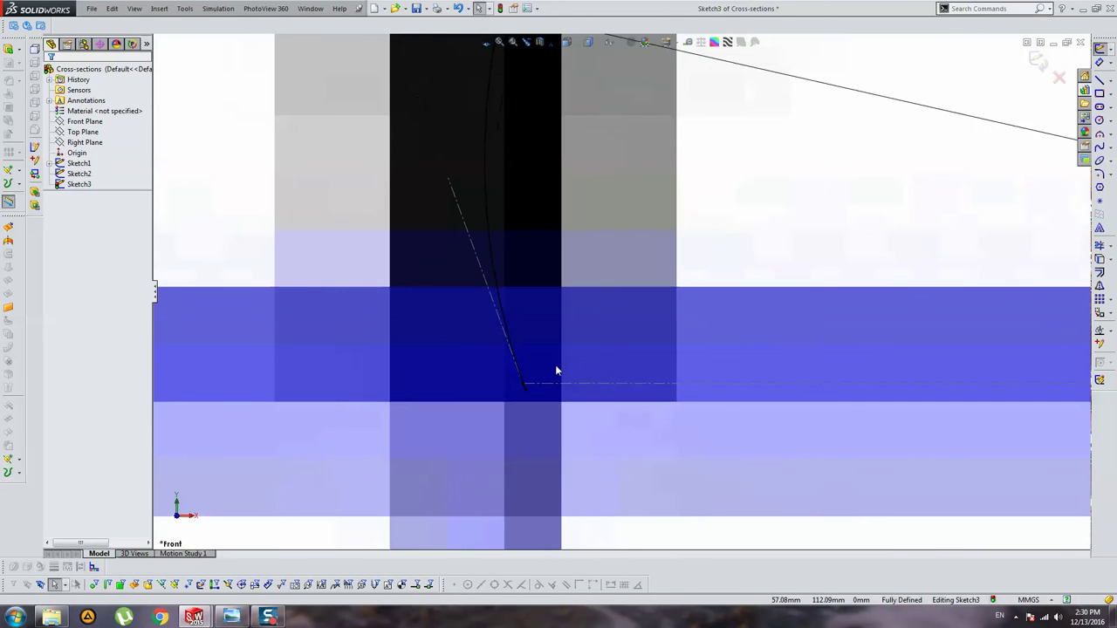
scroll(541, 384, up, 2)
scroll(501, 381, up, 2)
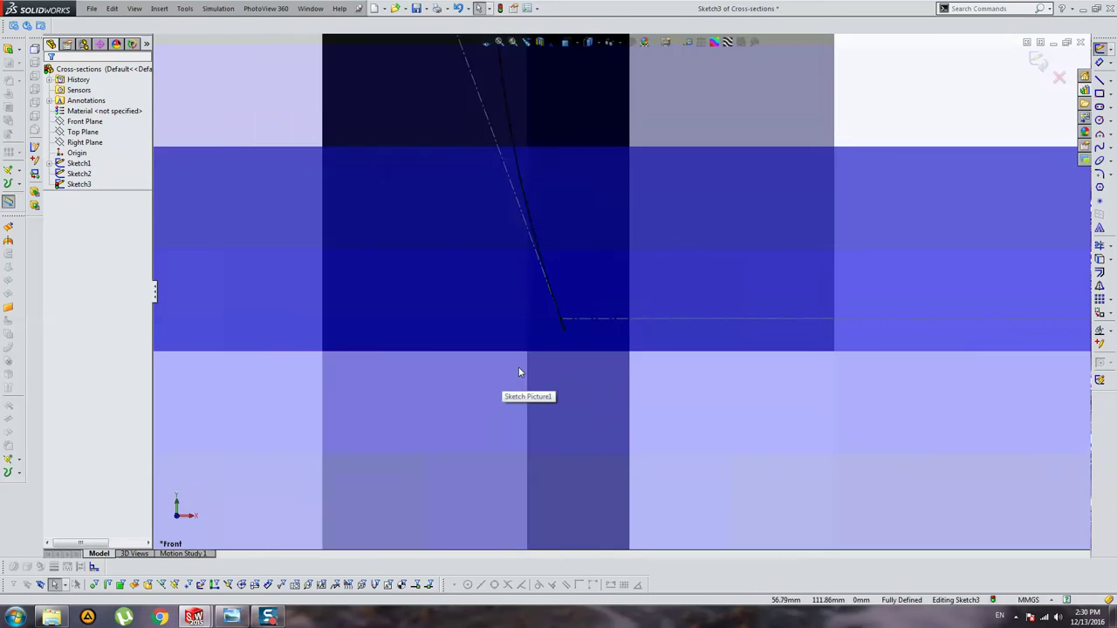
scroll(518, 372, down, 5)
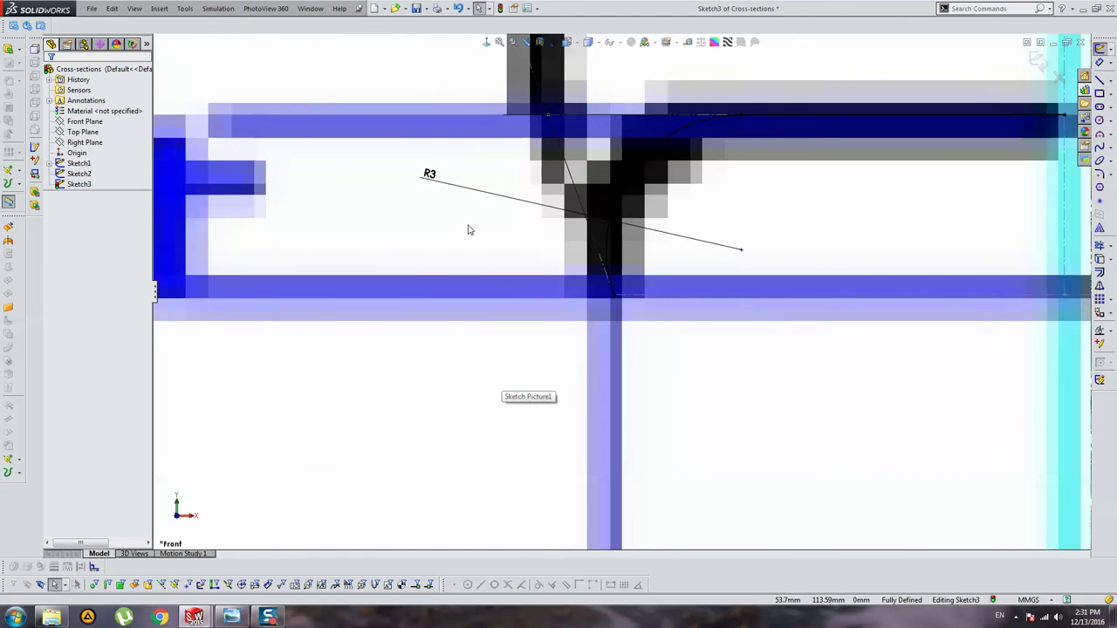
key(ctrl+z)
double_click(420, 162)
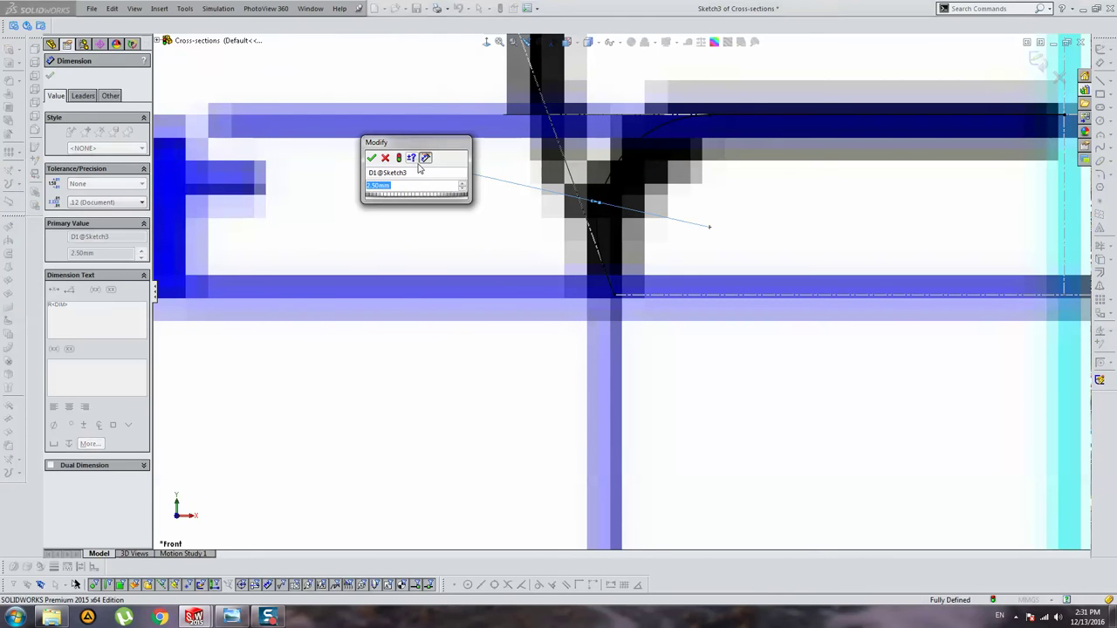
text(2.7)
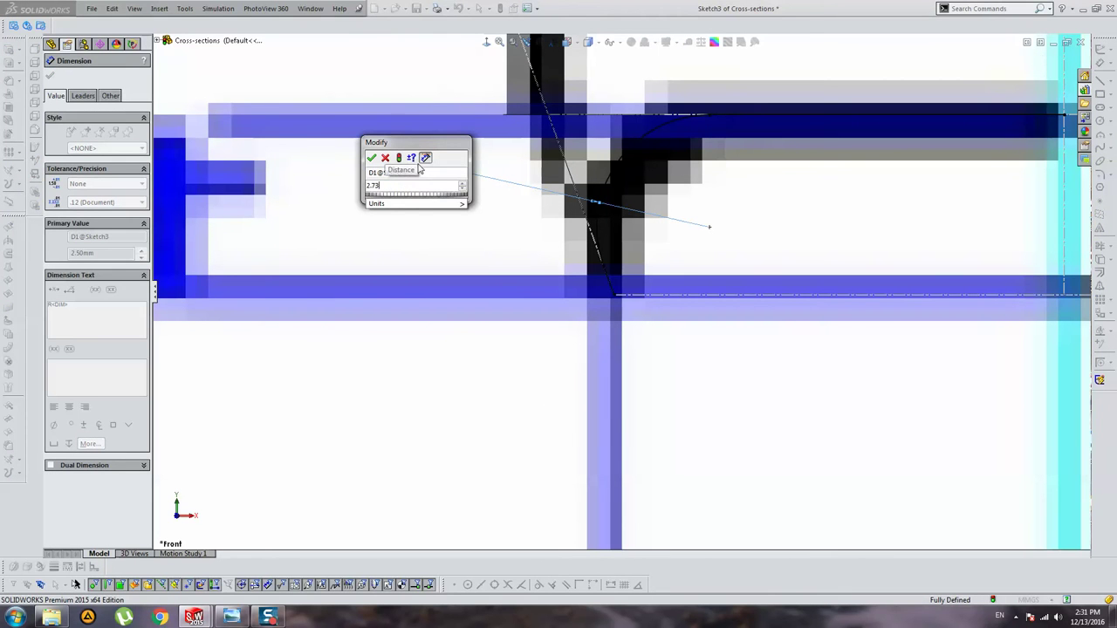
key(Return)
key(Escape)
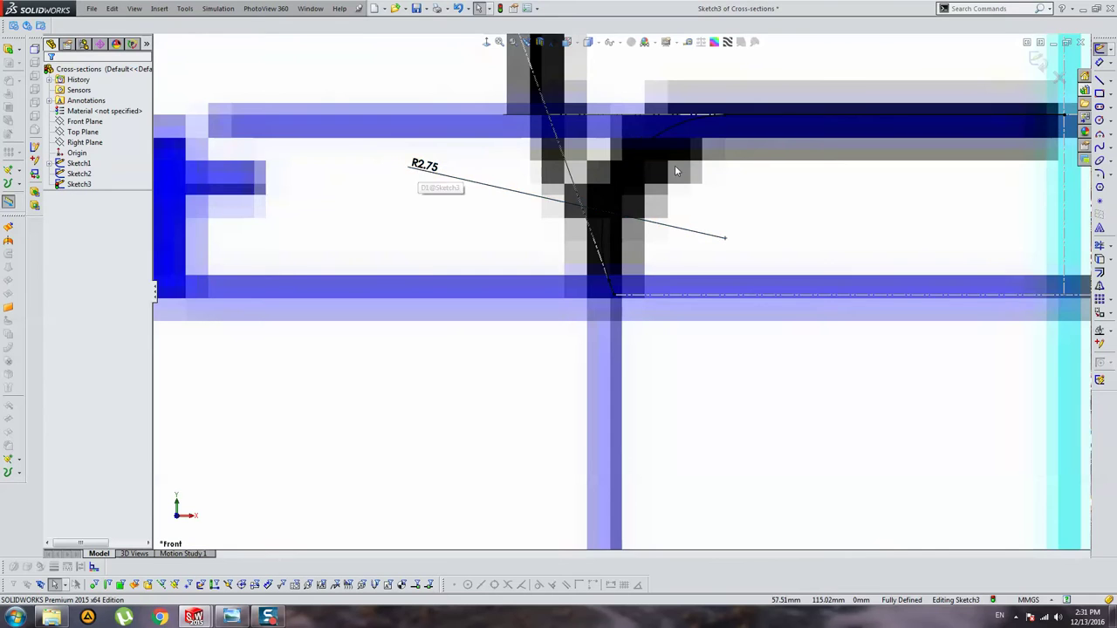
Step: Hide the Sketch1 reference picture
scroll(689, 218, up, 3)
scroll(637, 243, down, 3)
scroll(638, 243, up, 3)
scroll(673, 274, down, 3)
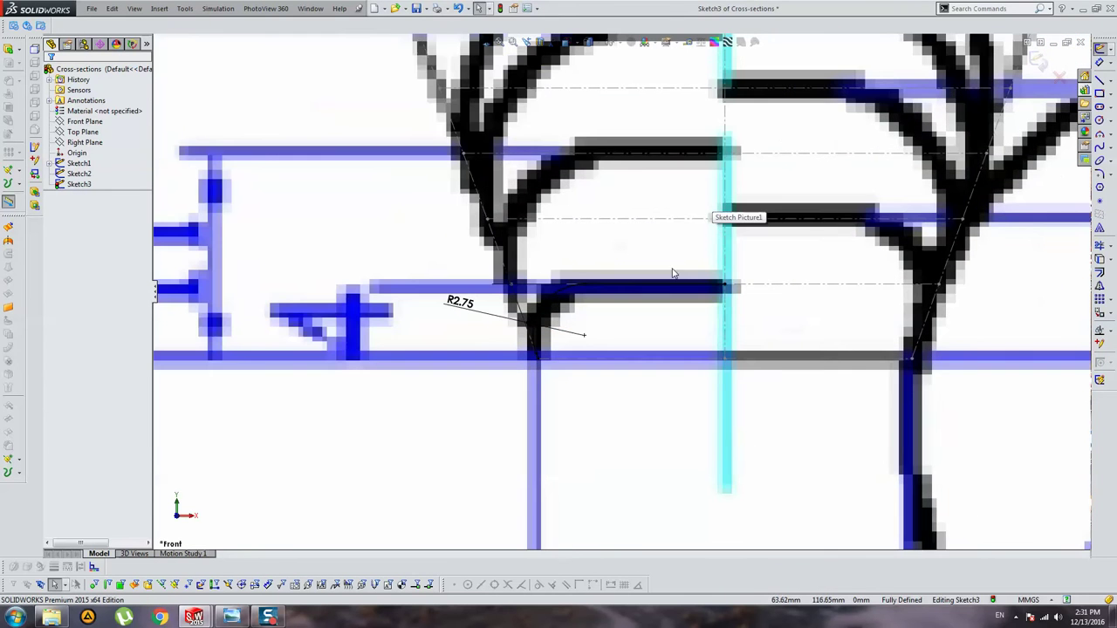
scroll(622, 289, up, 2)
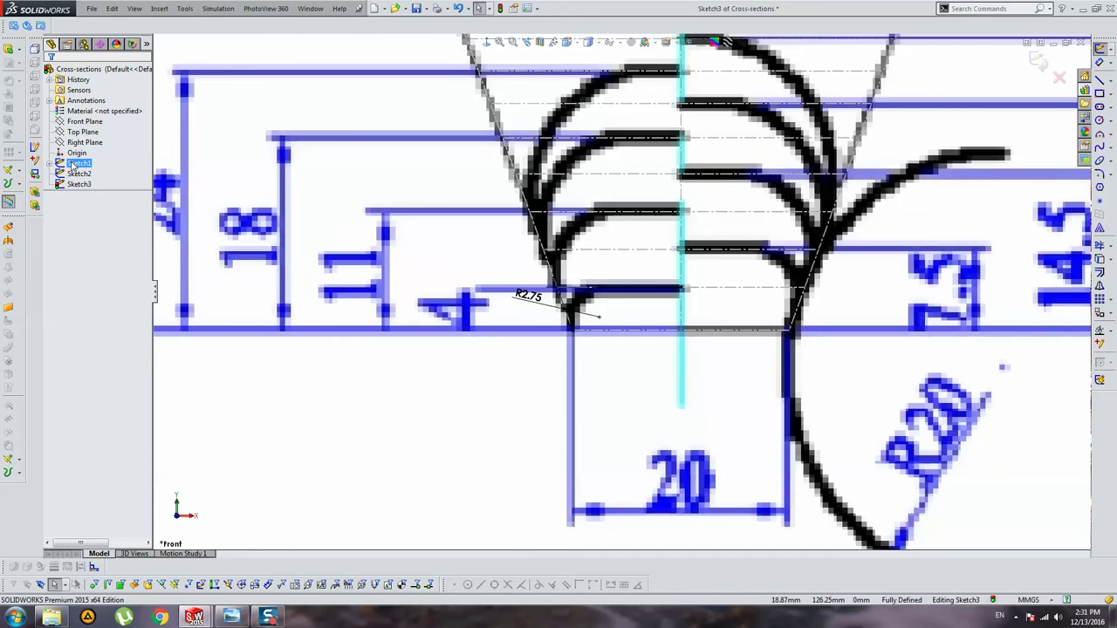
right_click(74, 166)
click(104, 140)
scroll(658, 271, up, 1)
Step: Draw a horizontal line from the centreline to the right outline, with a slanted edge down to the bottom-right corner
scroll(622, 290, down, 1)
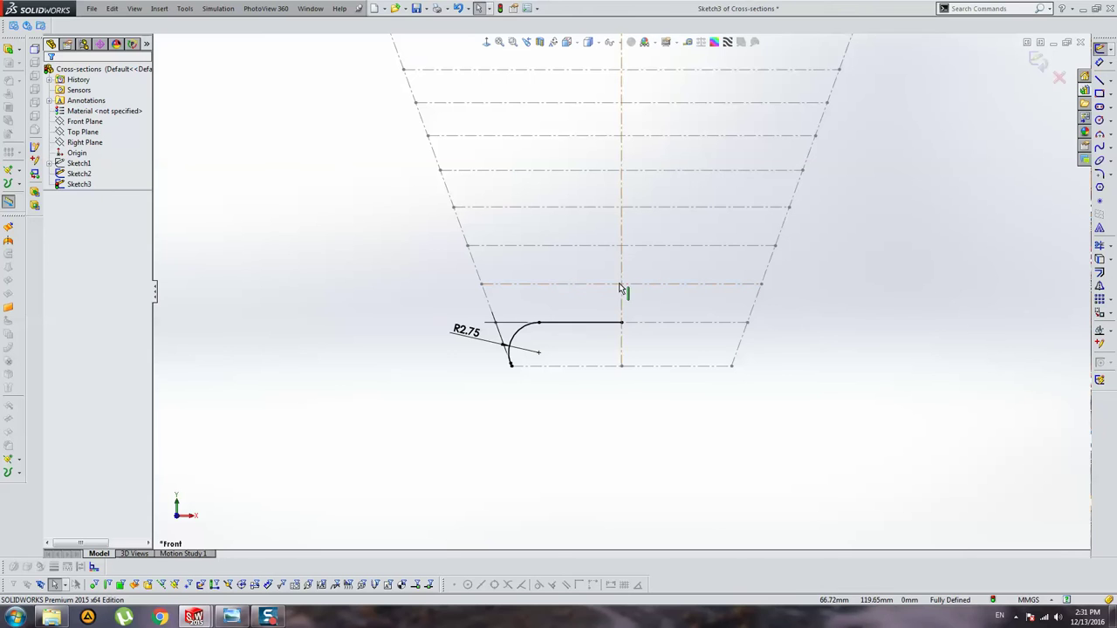
click(1100, 78)
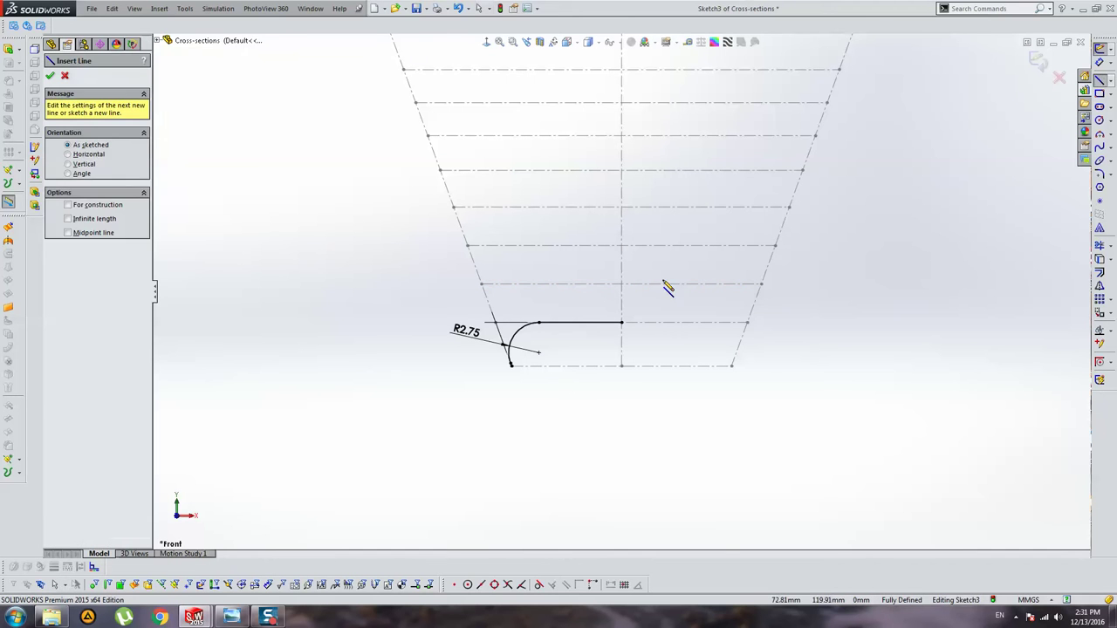
click(622, 284)
click(760, 284)
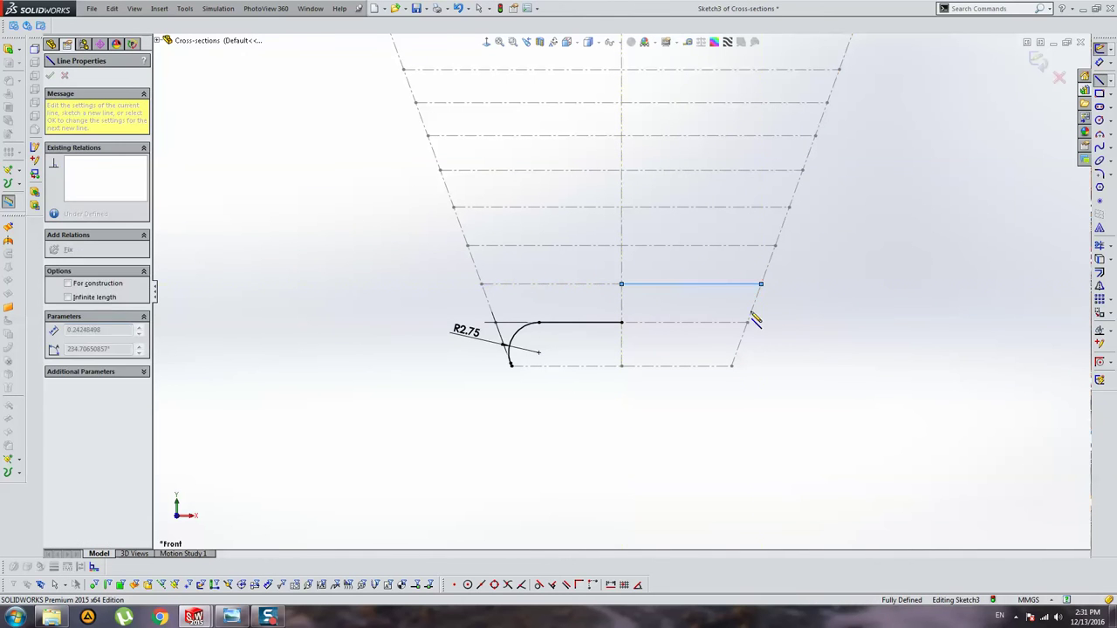
click(731, 365)
key(Escape)
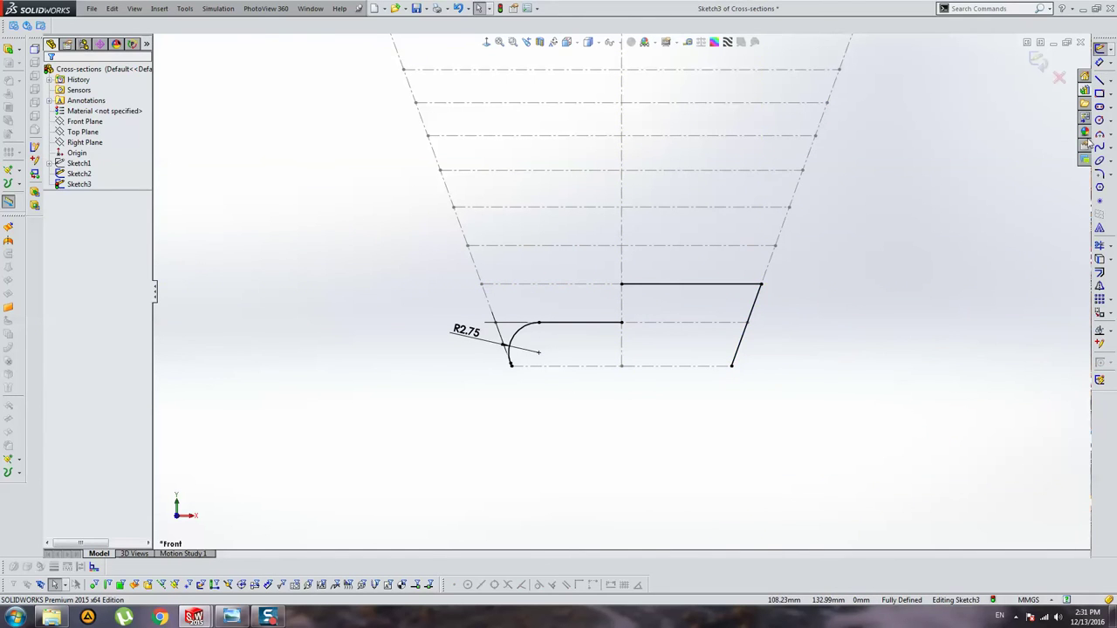
Step: Draw a higher horizontal line to the left outline, with a slanted edge down to the arc's end
click(1101, 79)
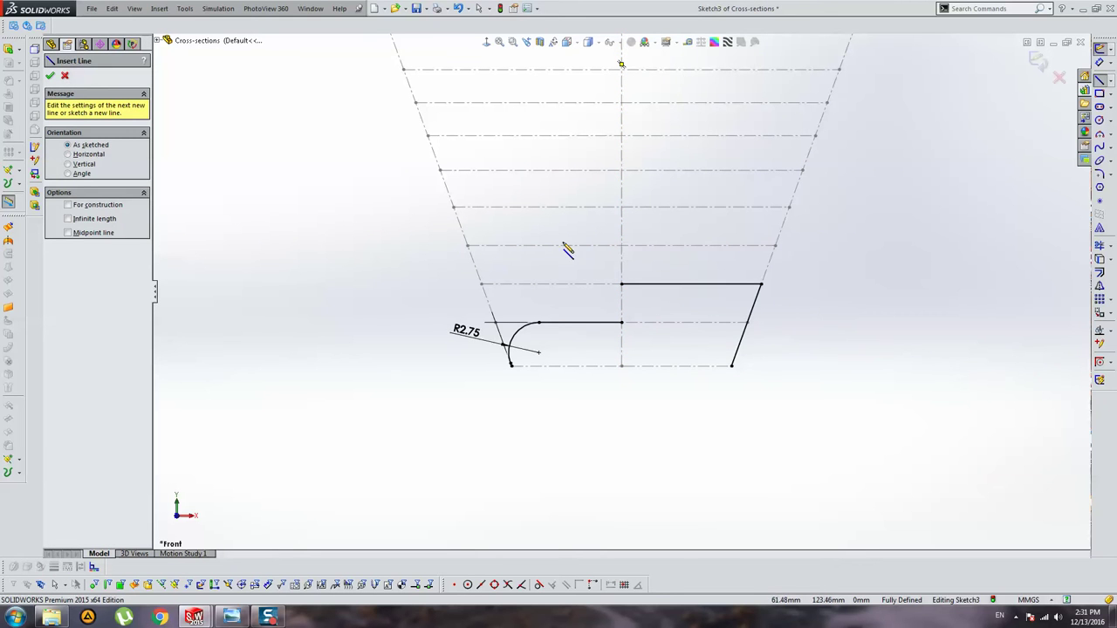
click(621, 245)
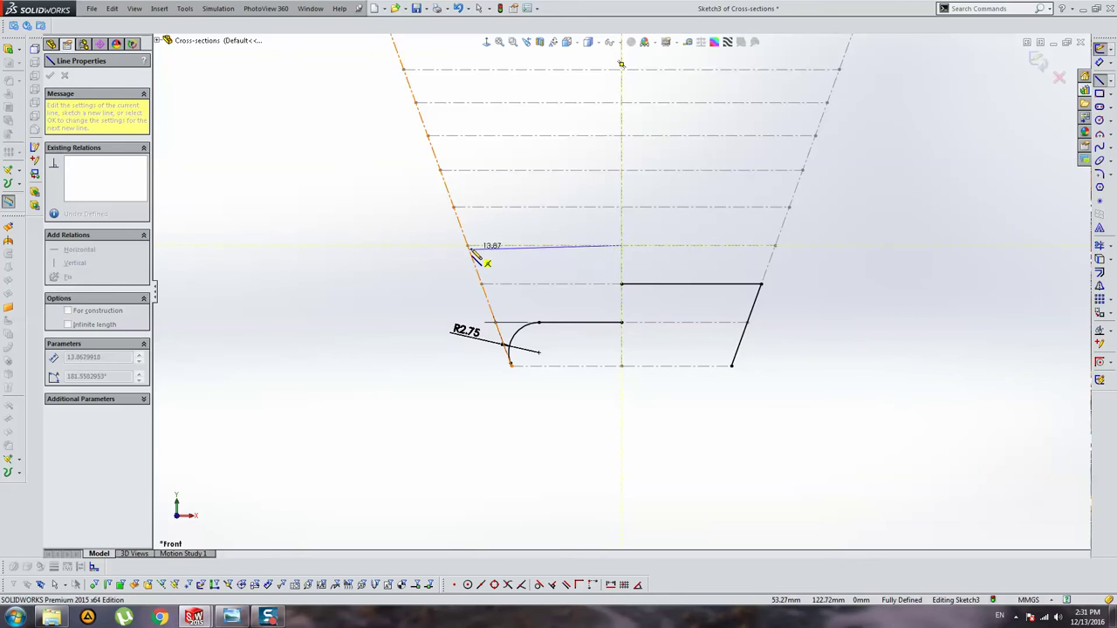
click(467, 245)
scroll(515, 377, down, 3)
scroll(528, 377, down, 2)
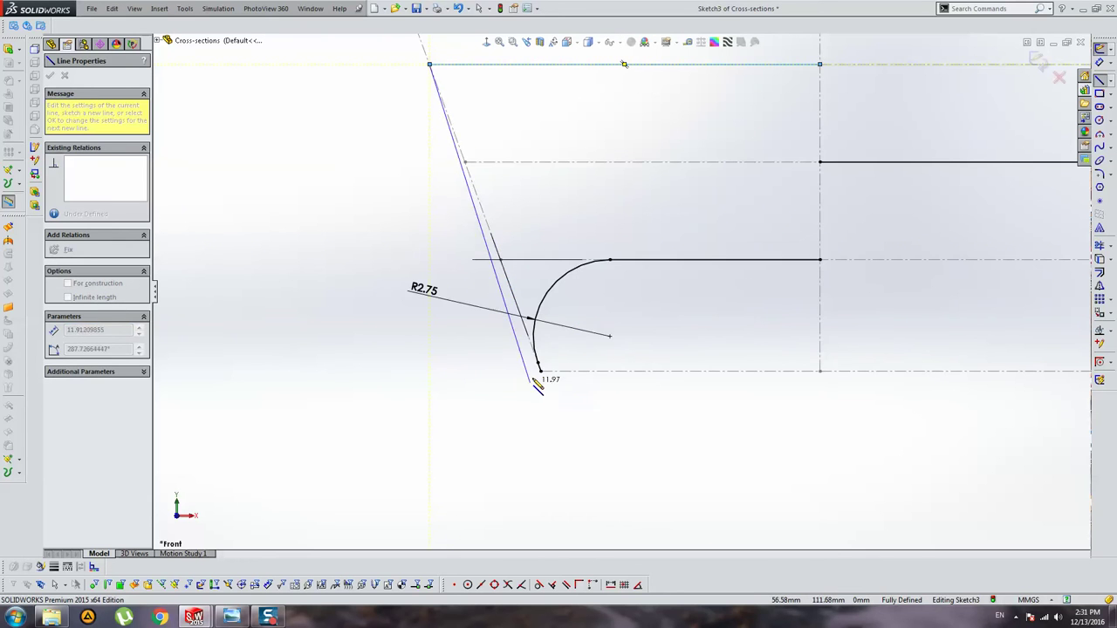
click(538, 366)
key(Escape)
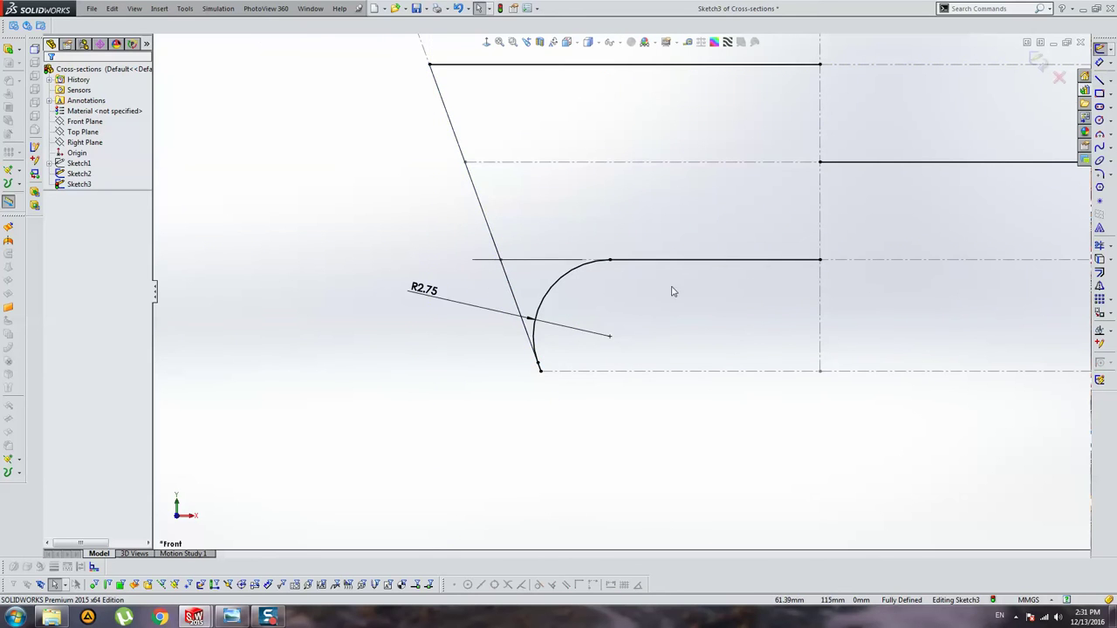
scroll(698, 270, up, 3)
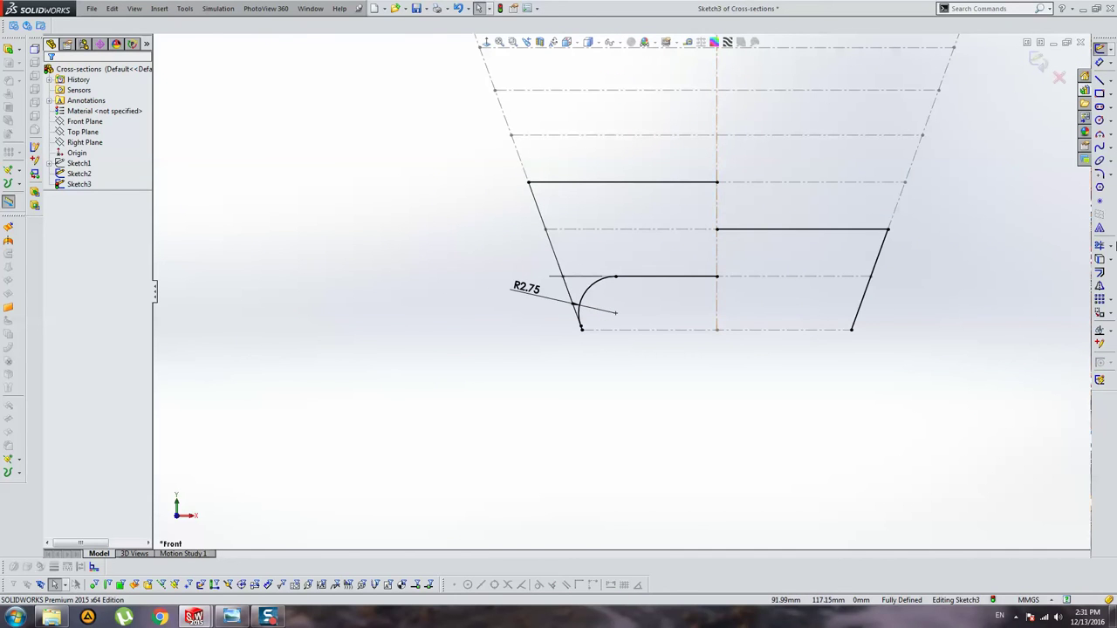
Step: Fillet the right-hand and upper-left corners, then check the two arcs' equal-radius relation
click(1099, 175)
click(886, 230)
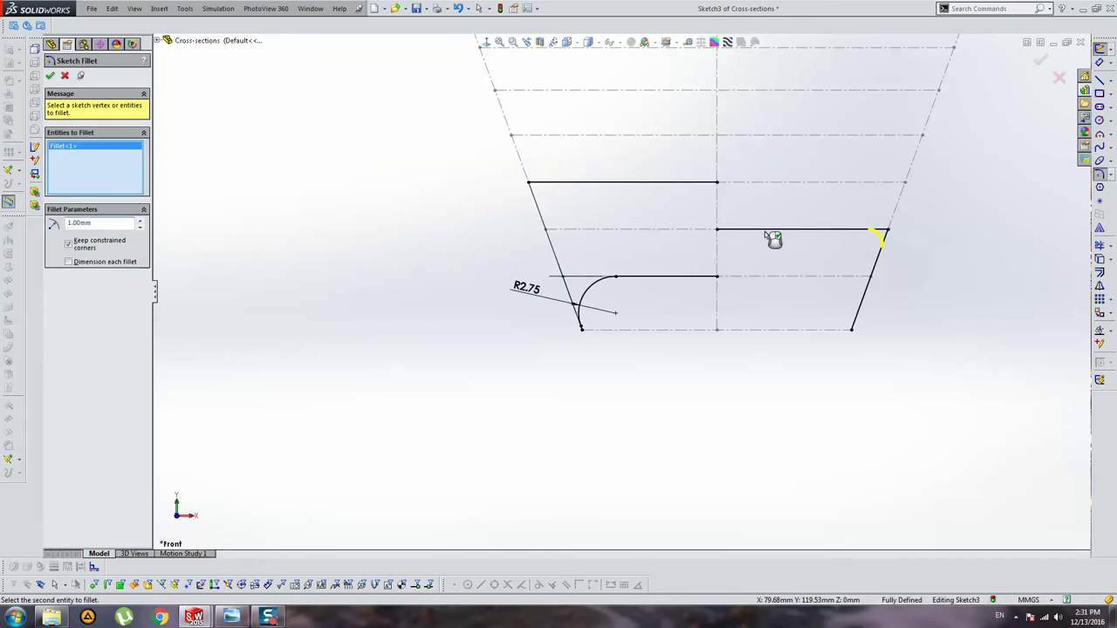
click(535, 190)
key(Return)
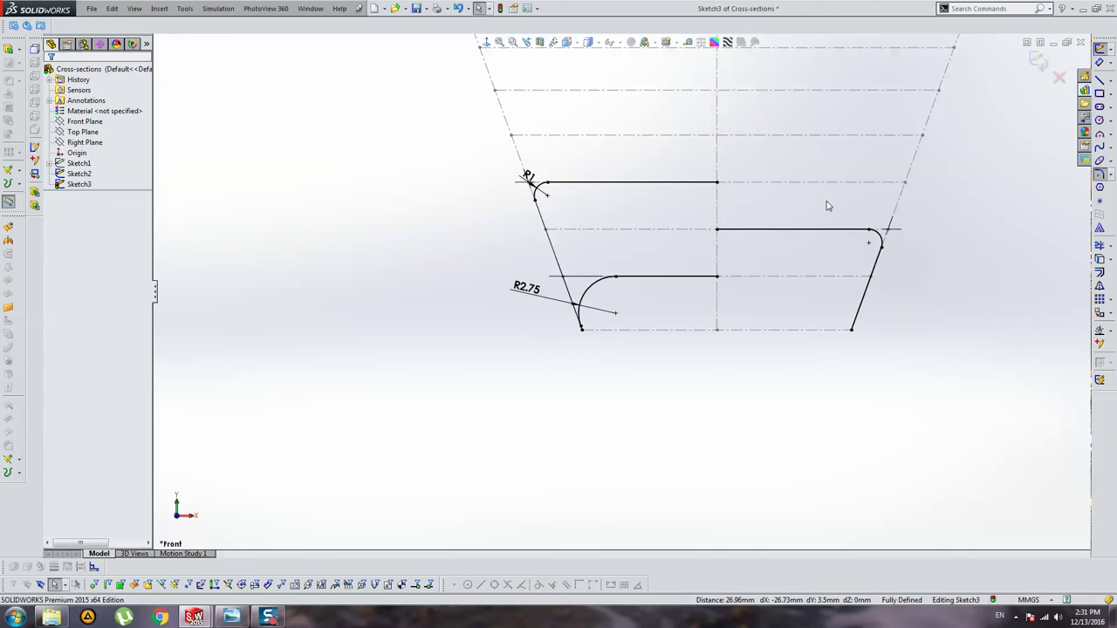
click(530, 185)
click(537, 190)
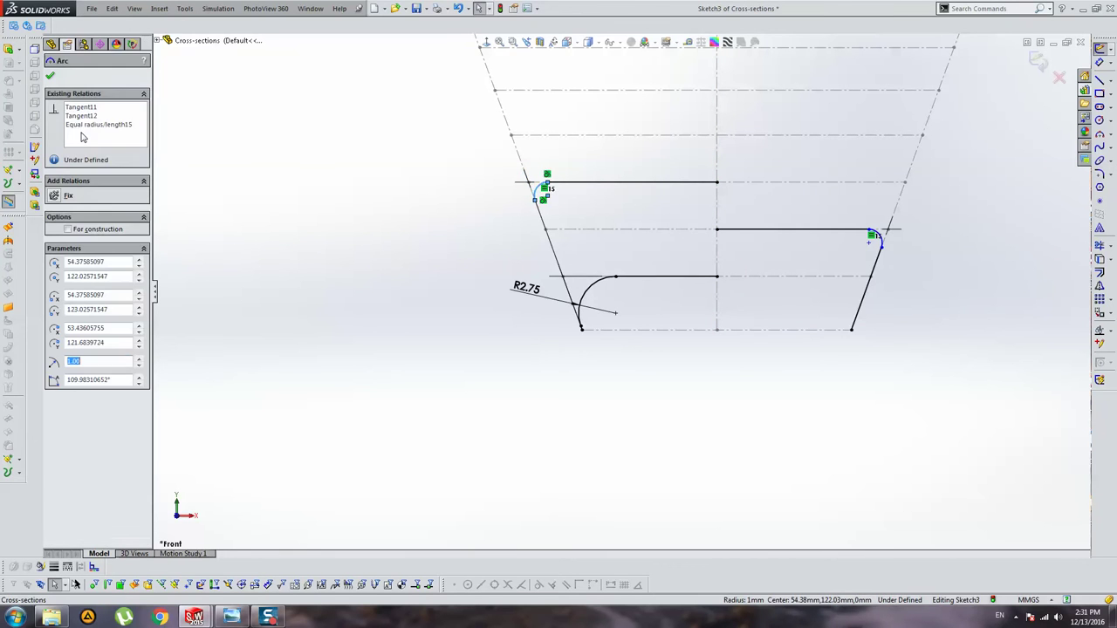
click(124, 128)
key(Escape)
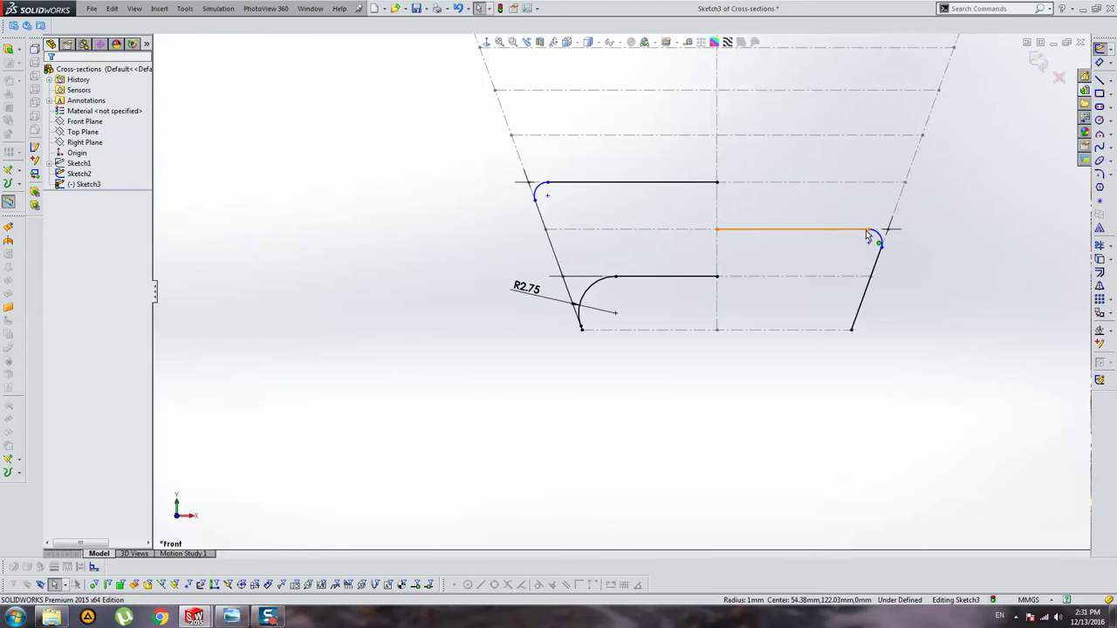
Step: Enlarge the right middle-line fillet arc and the upper-left fillet arc
drag(868, 233, 799, 269)
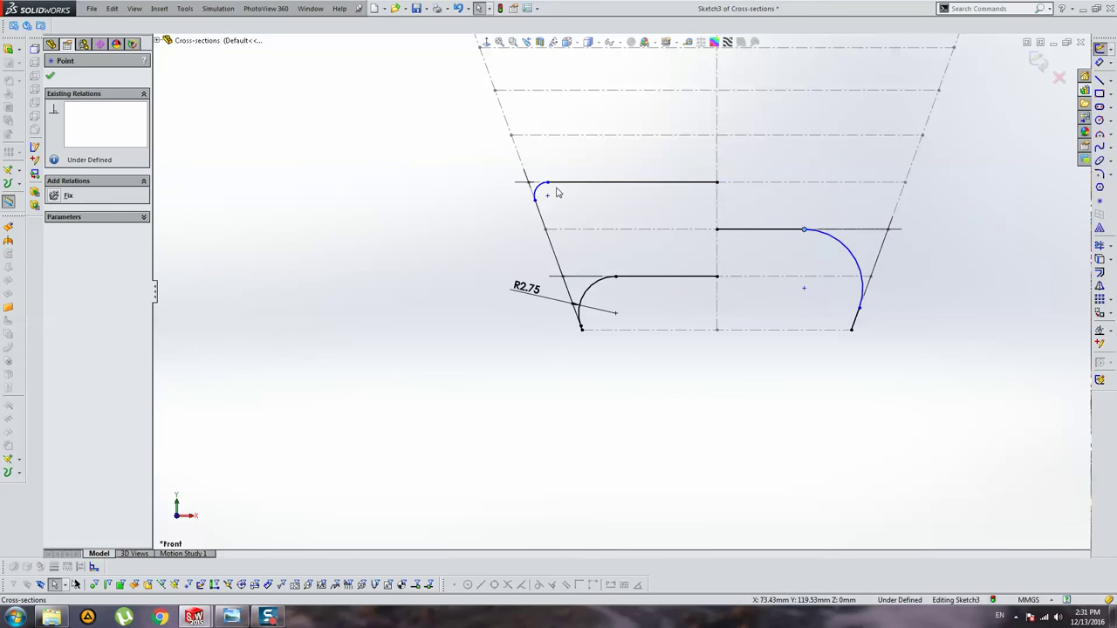
drag(566, 198, 618, 194)
scroll(777, 270, up, 3)
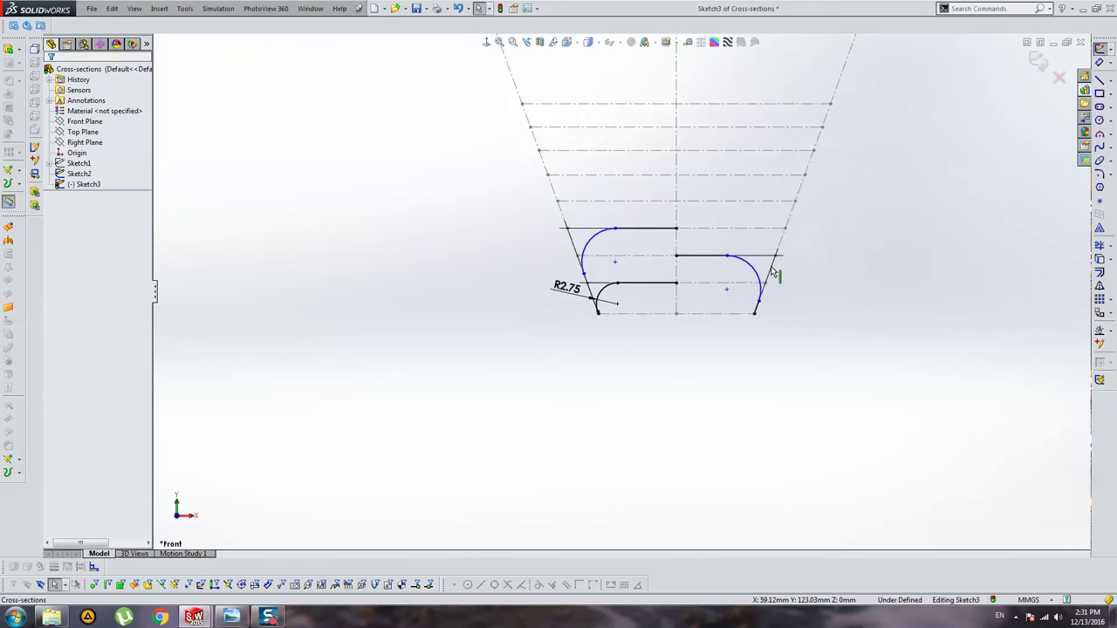
scroll(711, 251, down, 3)
Step: Add a horizontal line from the centreline to the right slanted edge and fillet its corner
click(1099, 79)
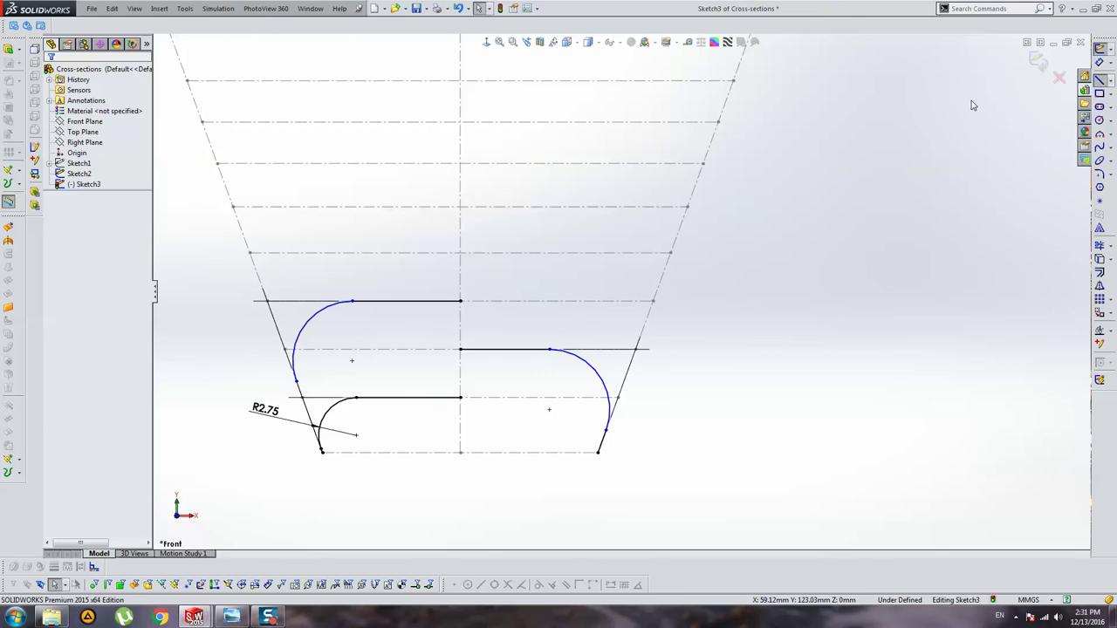
click(460, 253)
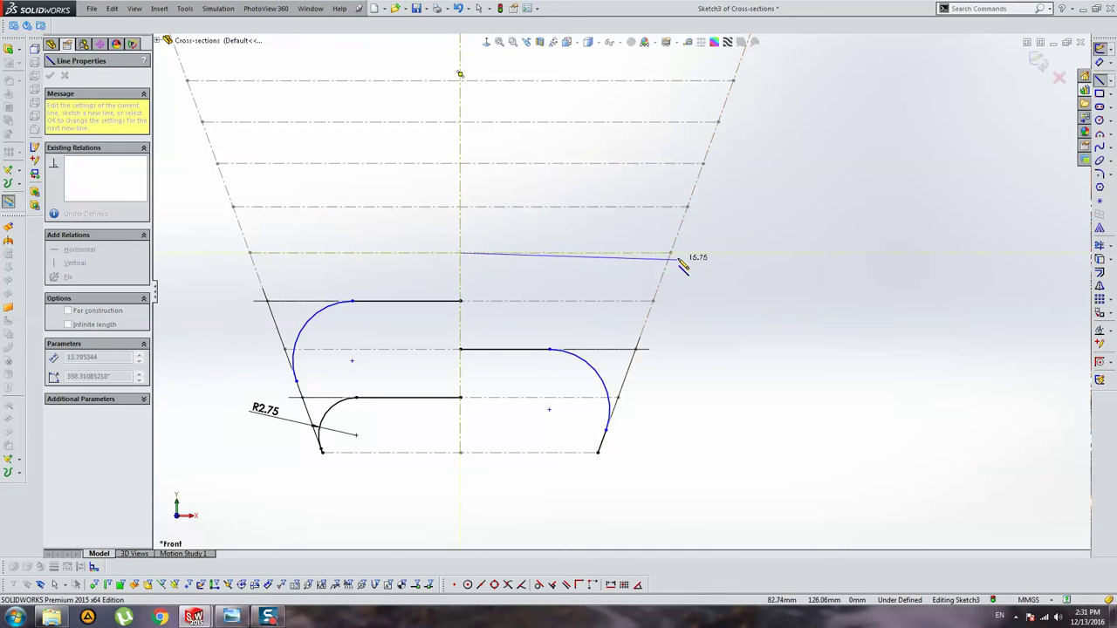
click(670, 253)
key(Escape)
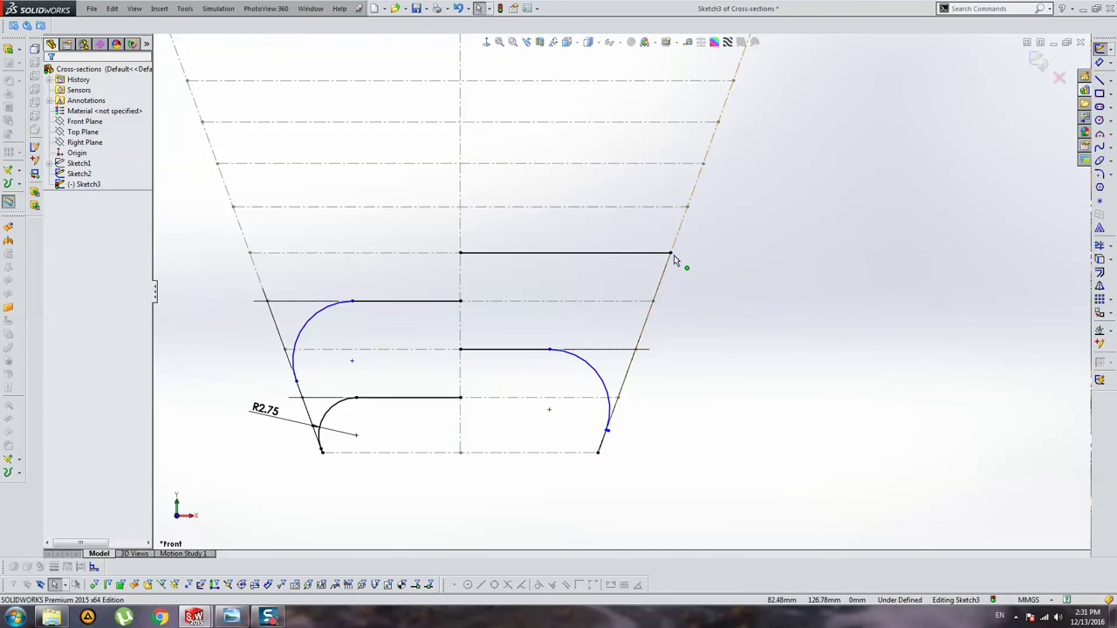
click(1101, 175)
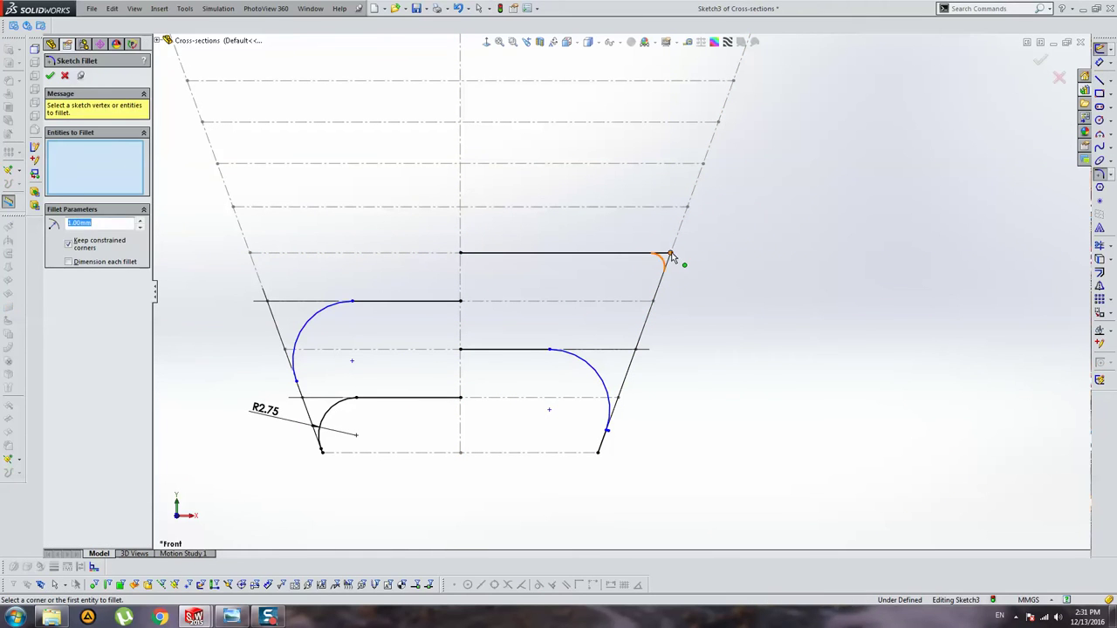
click(670, 253)
click(670, 253)
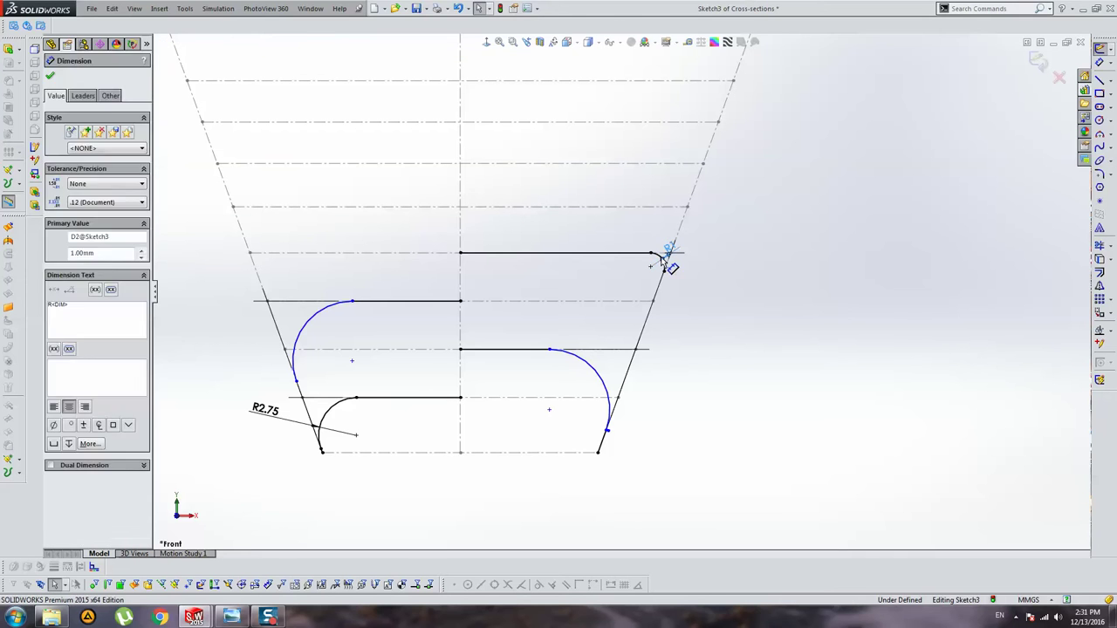
click(804, 305)
key(f)
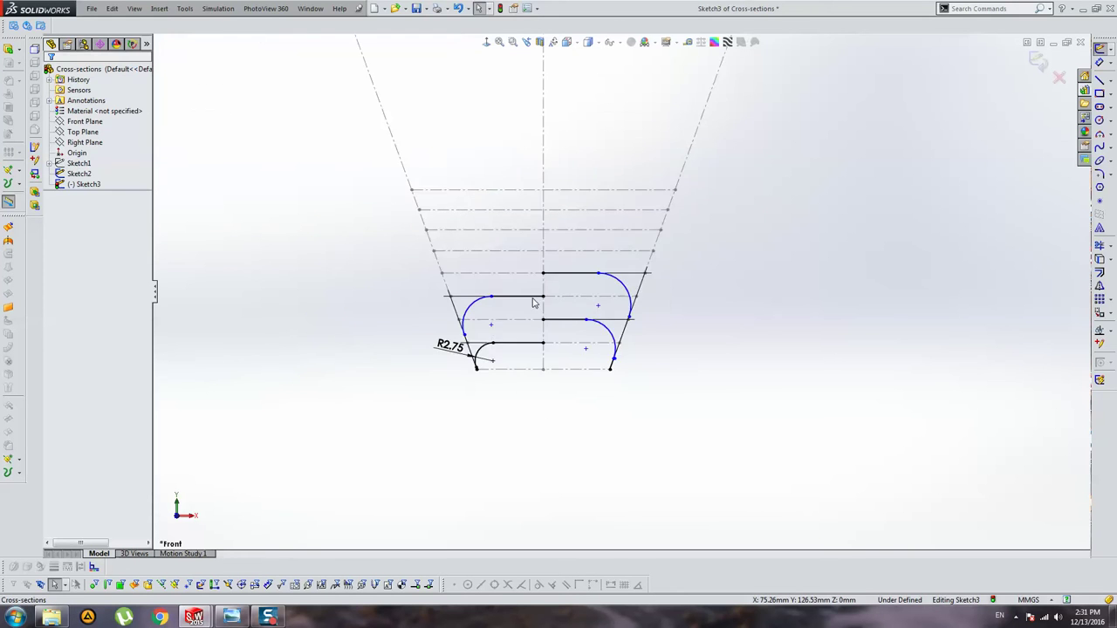
Step: Add a horizontal line to the left slanted edge and round its corner with an enlarged fillet
click(1100, 79)
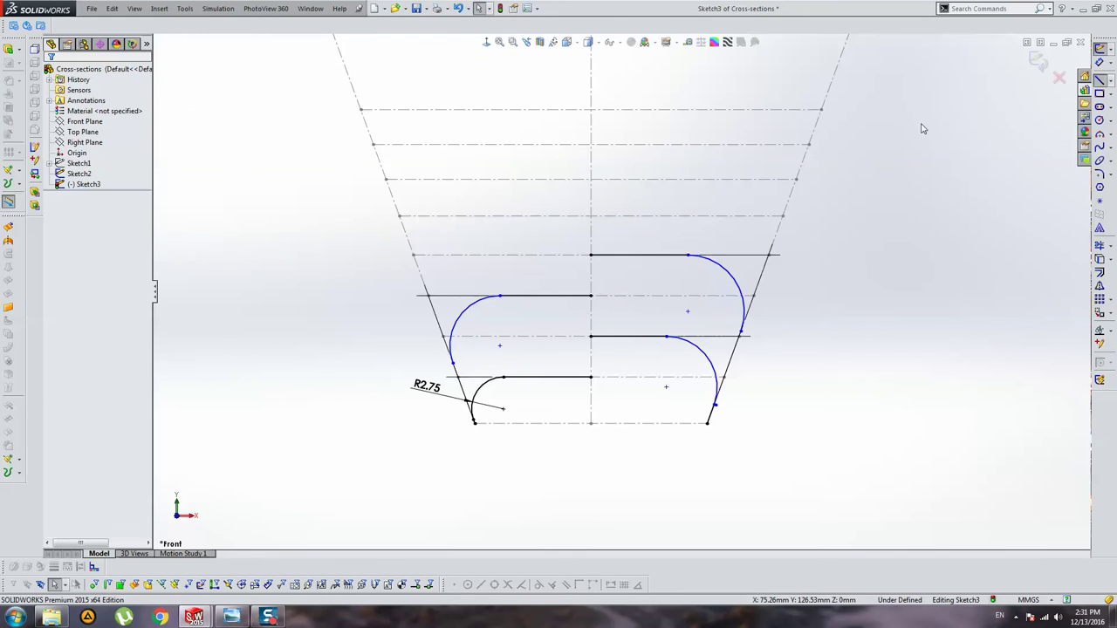
click(591, 215)
click(400, 215)
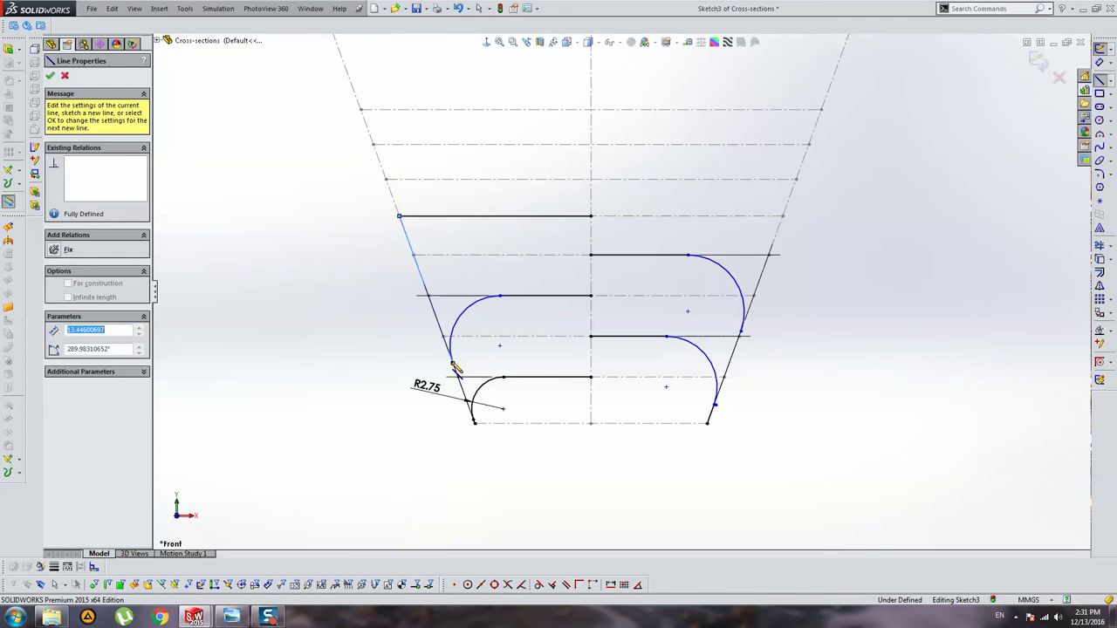
key(Escape)
click(1100, 174)
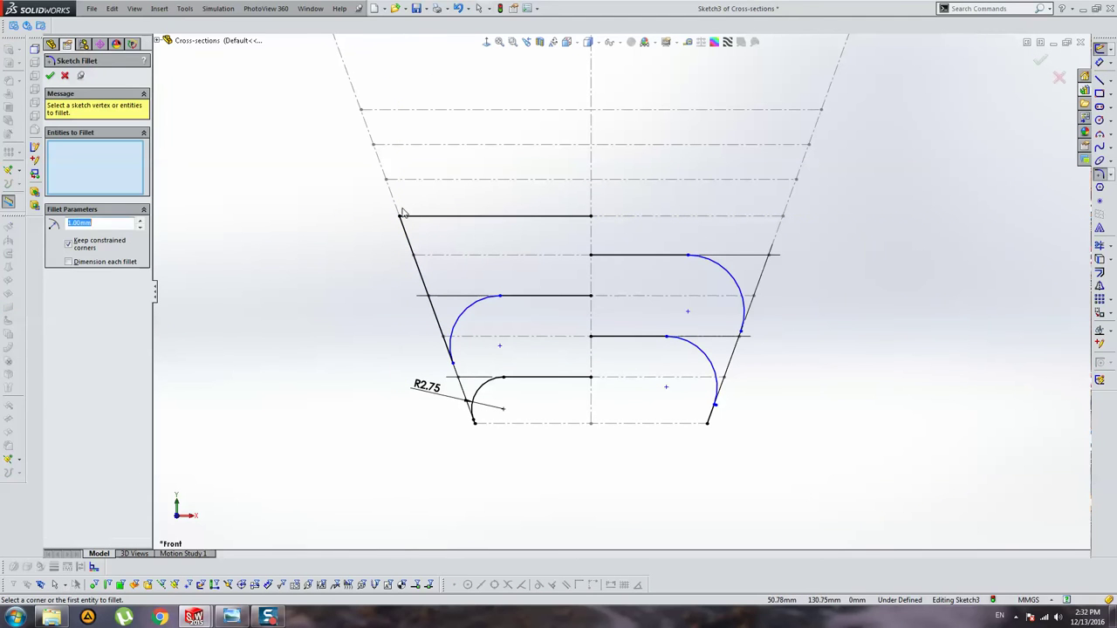
key(Return)
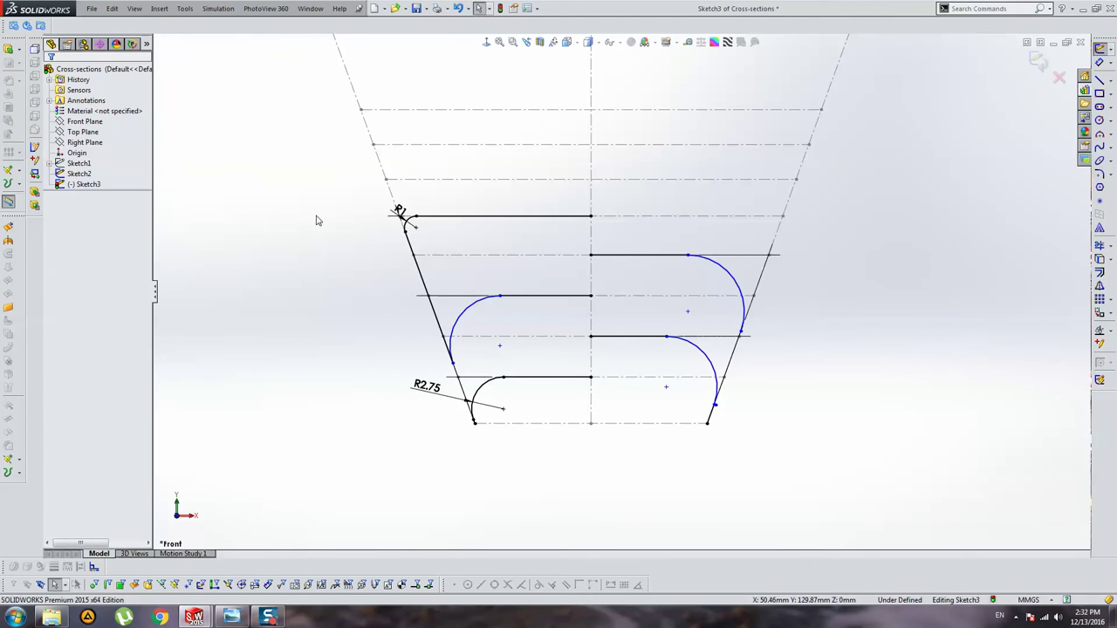
drag(419, 220, 486, 241)
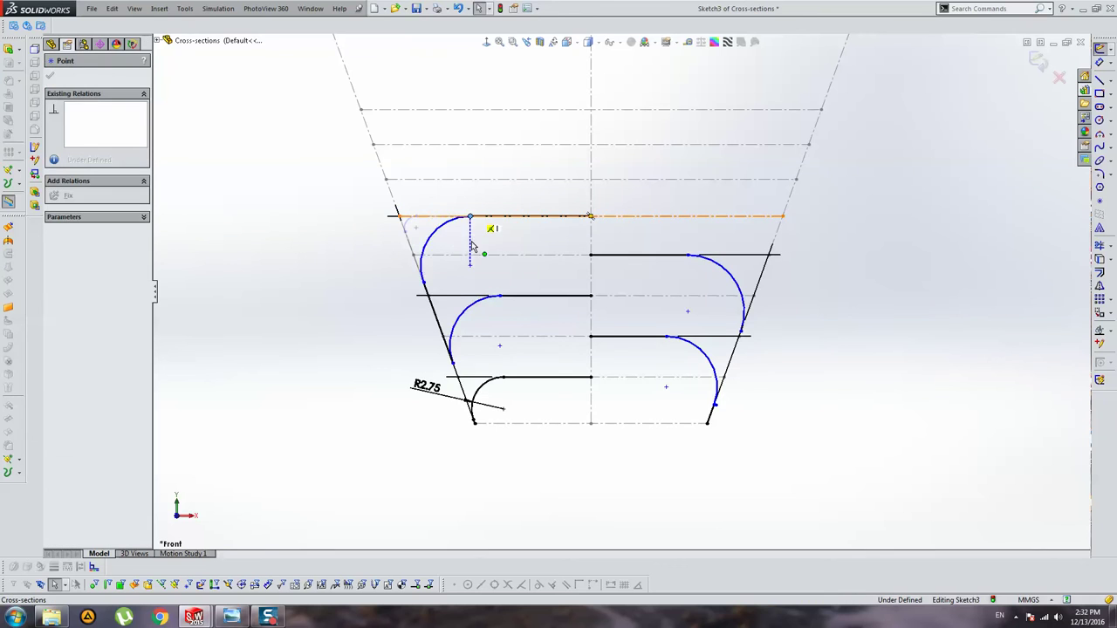
scroll(606, 254, up, 3)
scroll(607, 254, down, 3)
click(742, 243)
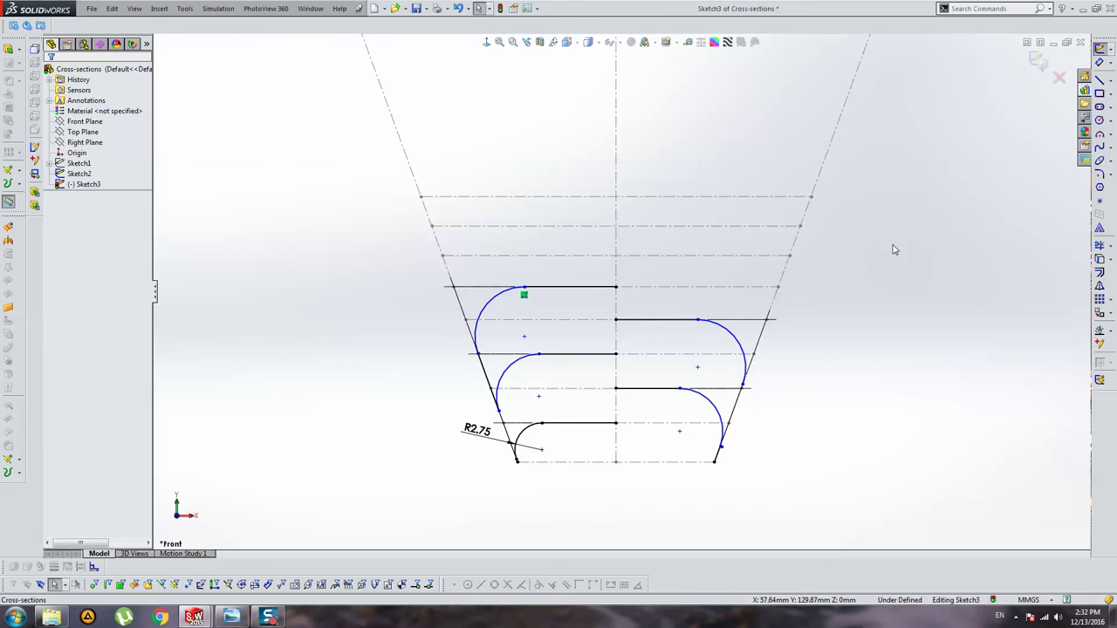
Step: Add another line to the right slanted edge and round its corner with an enlarged fillet
click(1100, 78)
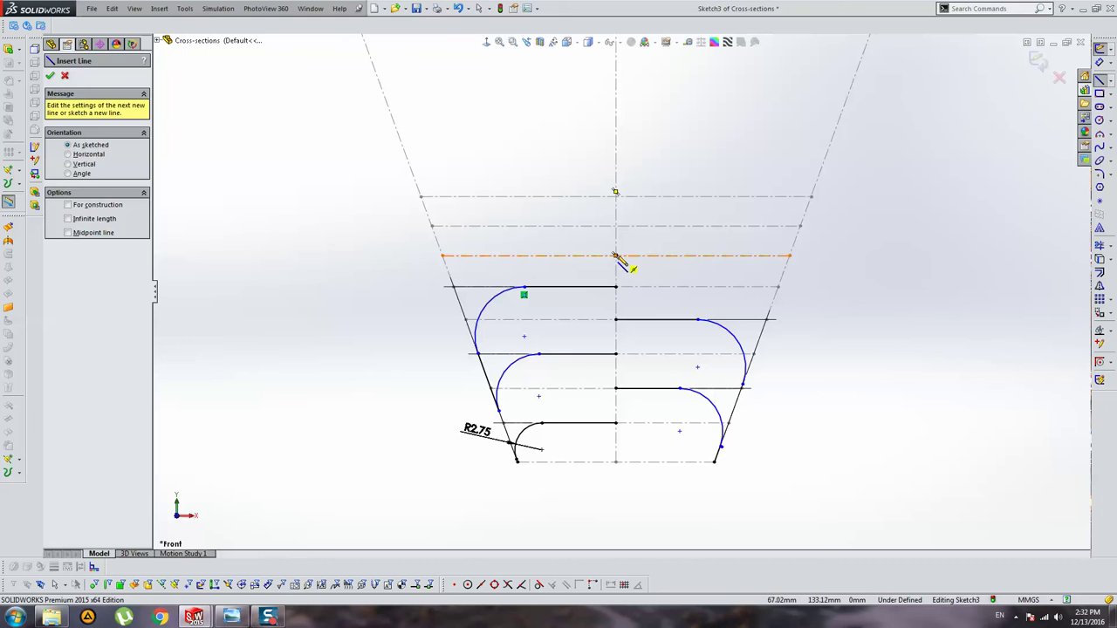
click(615, 256)
click(789, 256)
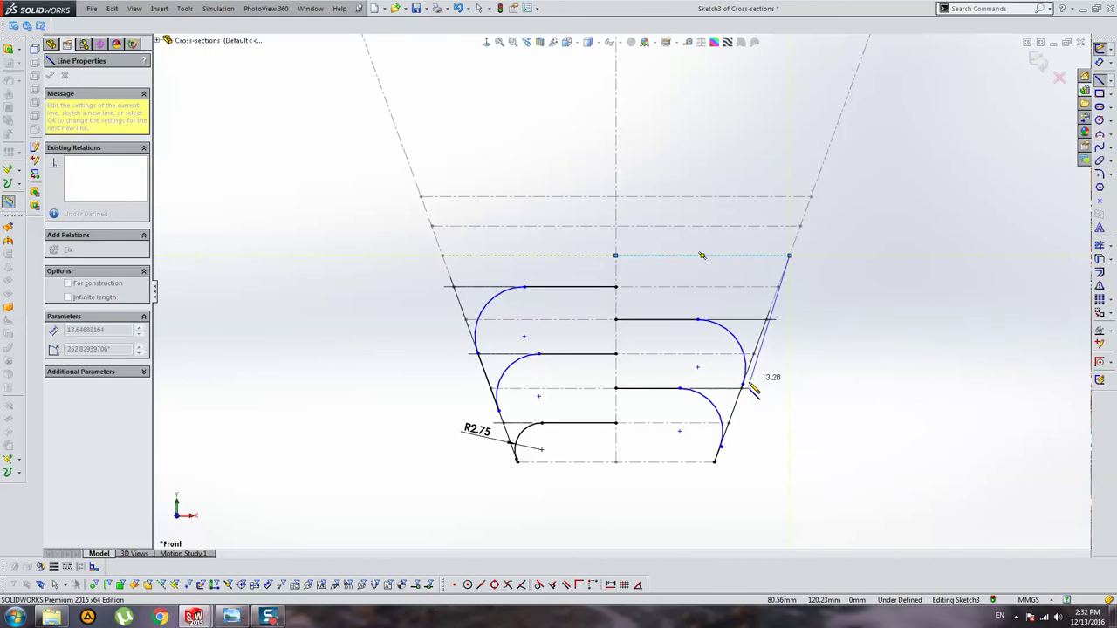
key(Escape)
key(Escape)
click(1100, 174)
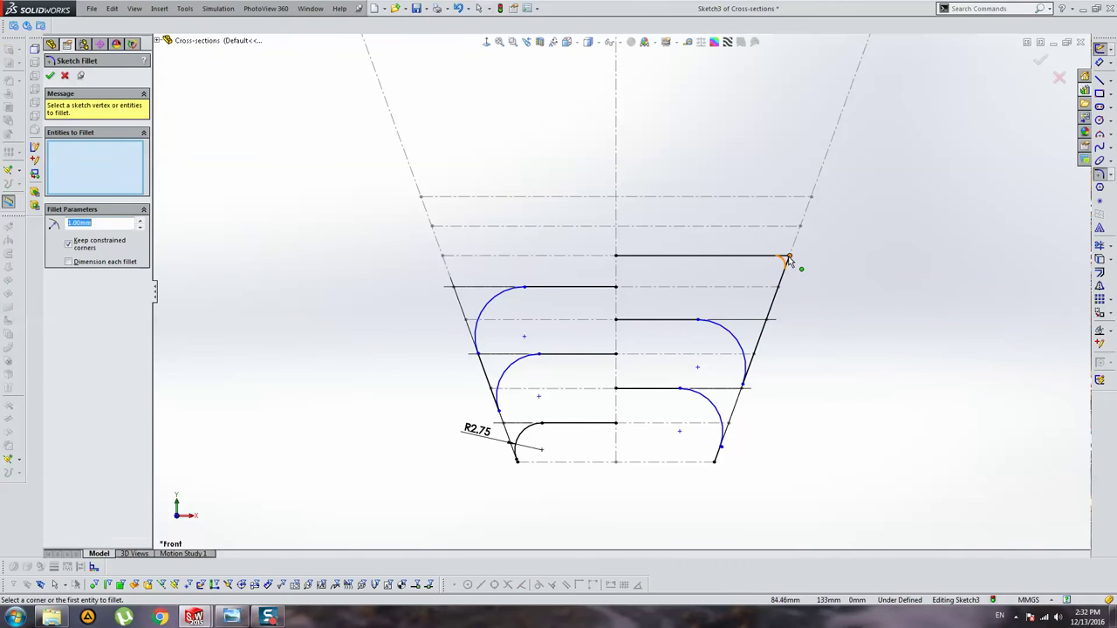
click(789, 256)
key(Return)
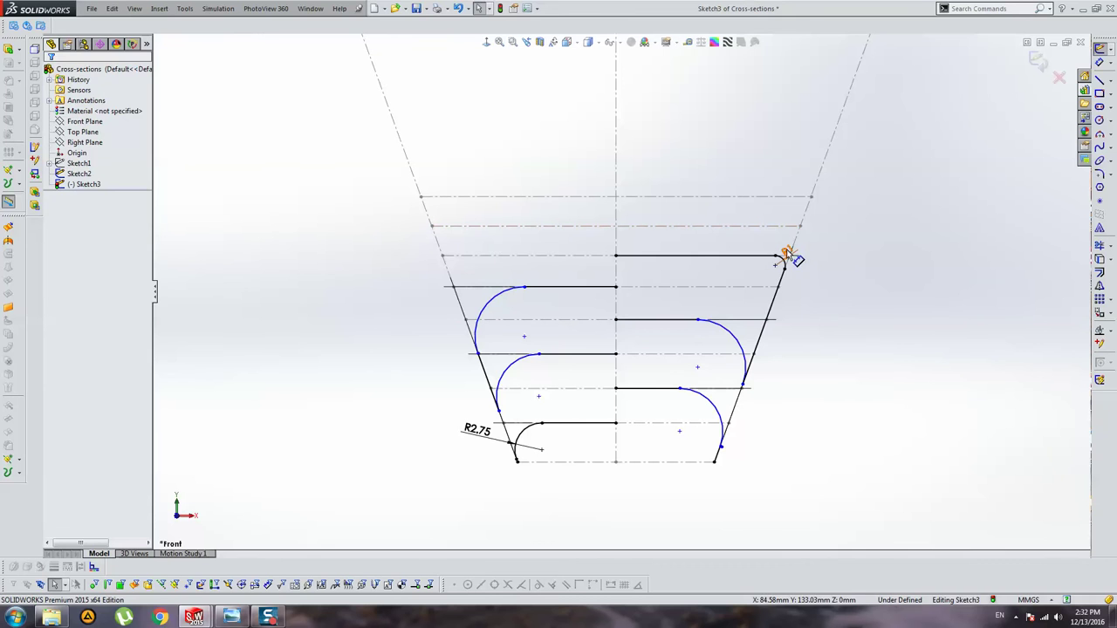
drag(776, 262, 736, 297)
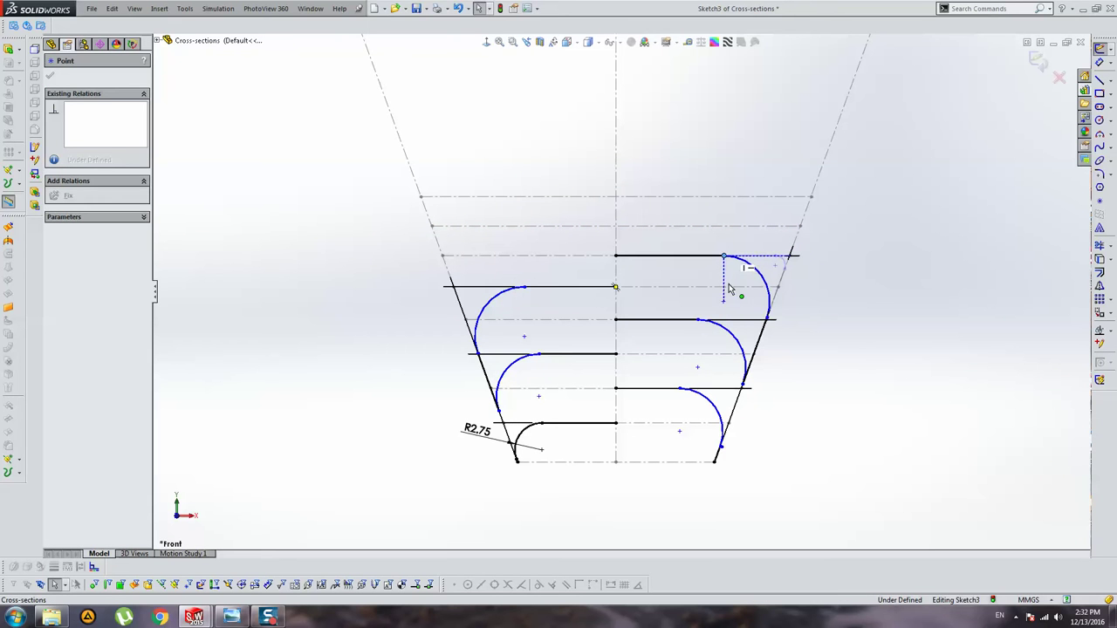
key(Escape)
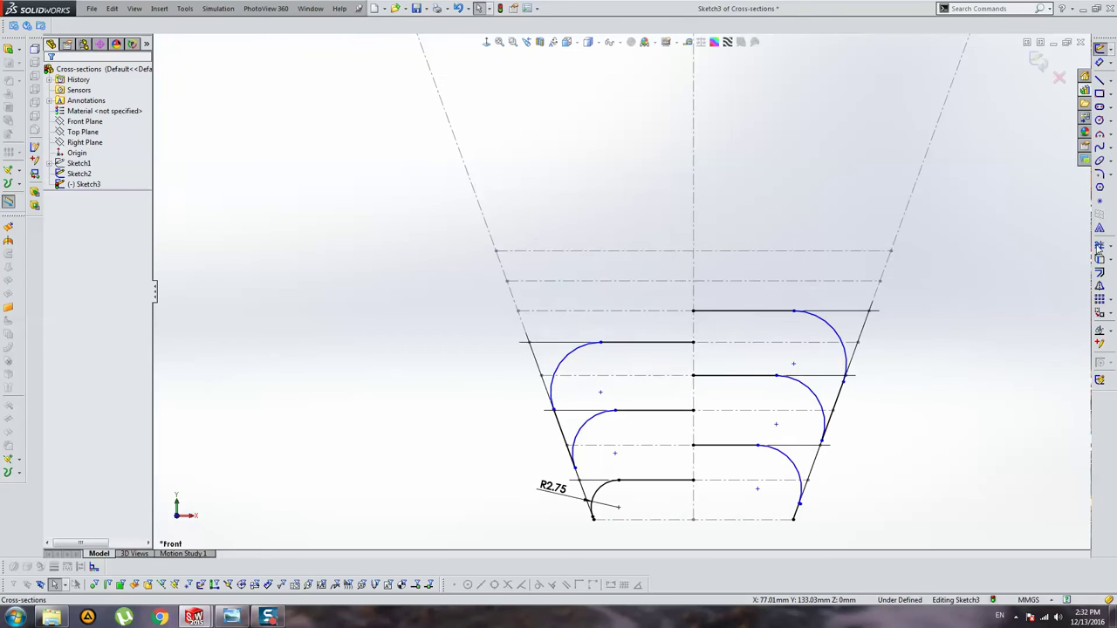
Step: Draw a horizontal line from the centreline to the left slanted edge
click(1100, 80)
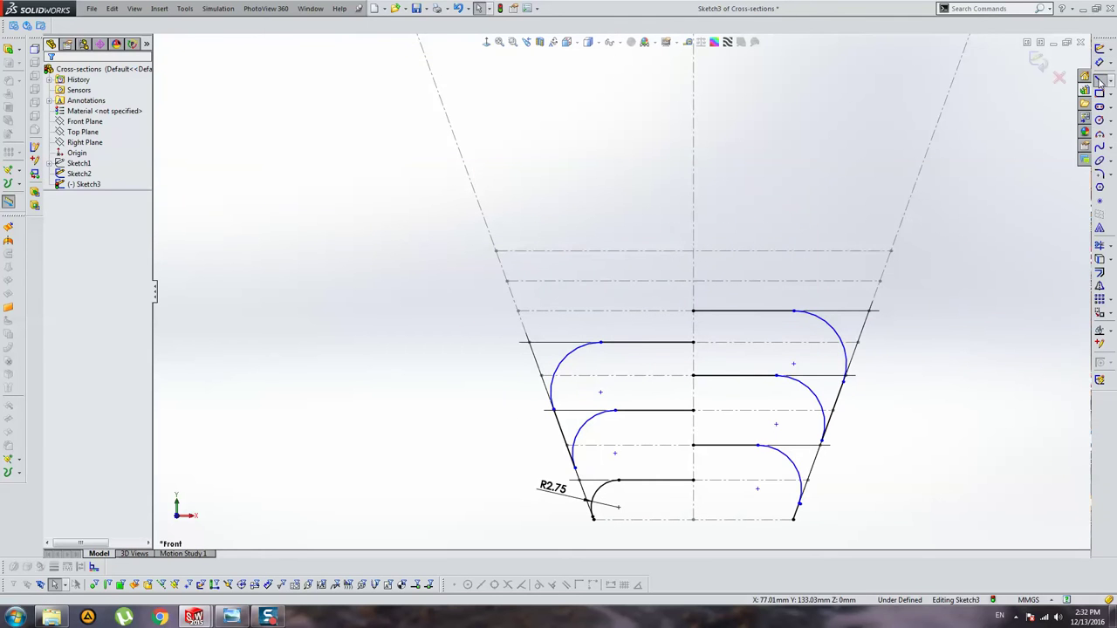
click(693, 280)
click(507, 280)
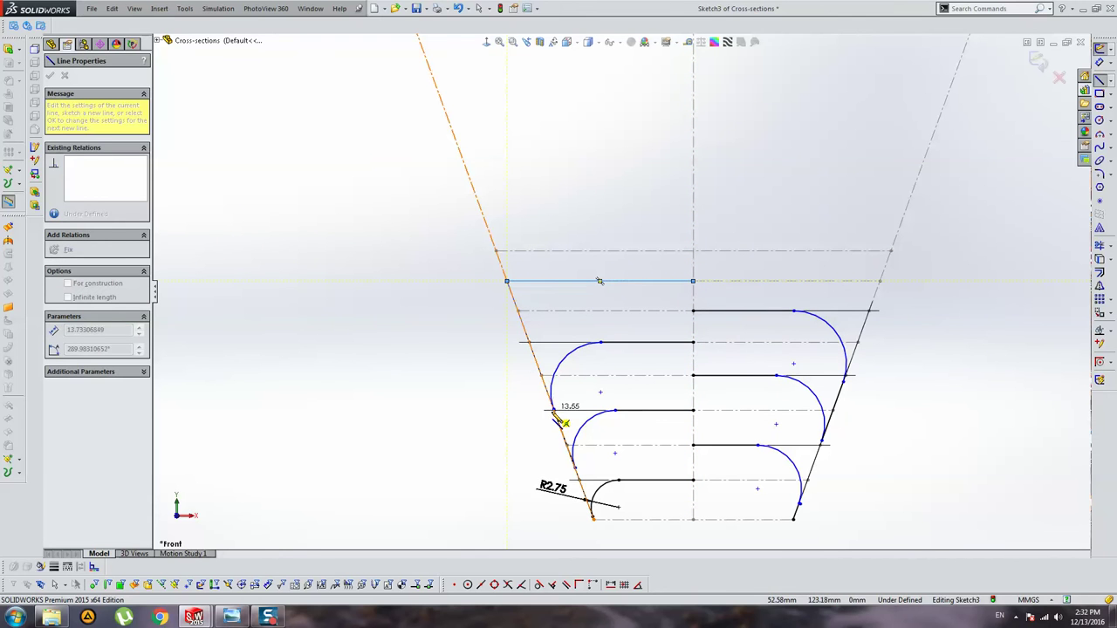
key(Escape)
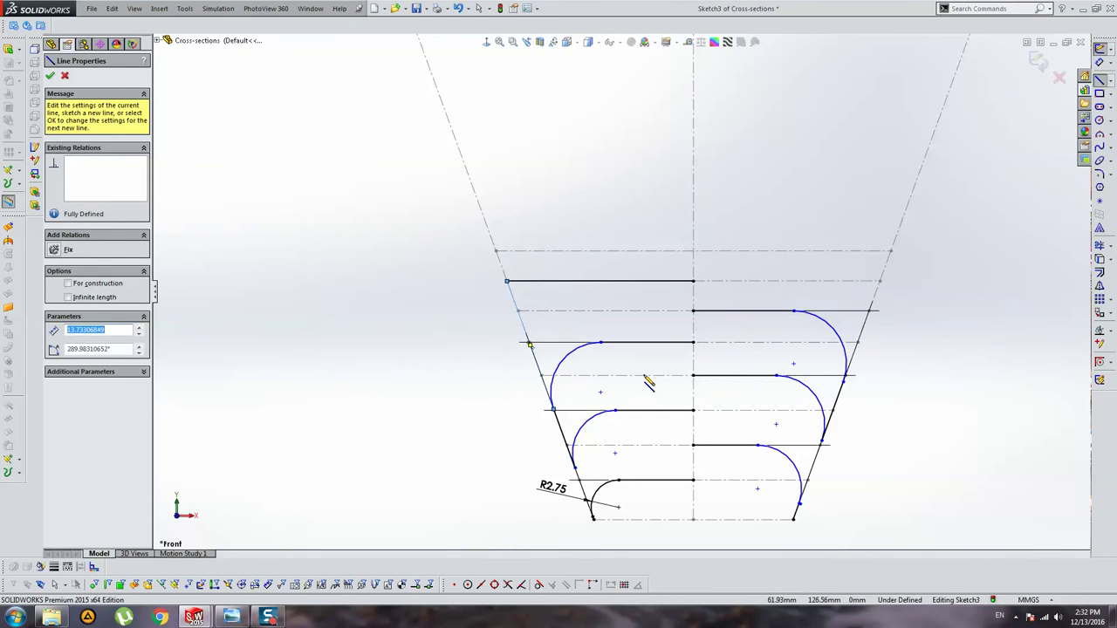
key(Escape)
scroll(542, 346, down, 3)
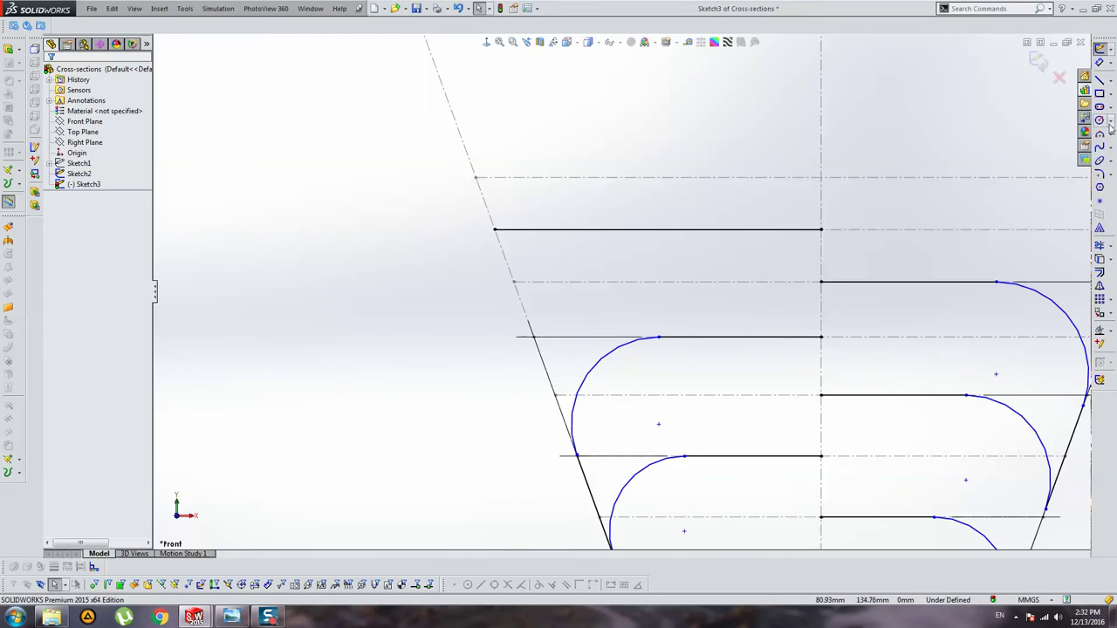
Step: Redraw the left slanted edge as a solid line from the top line's end downward
click(1100, 79)
drag(494, 231, 576, 455)
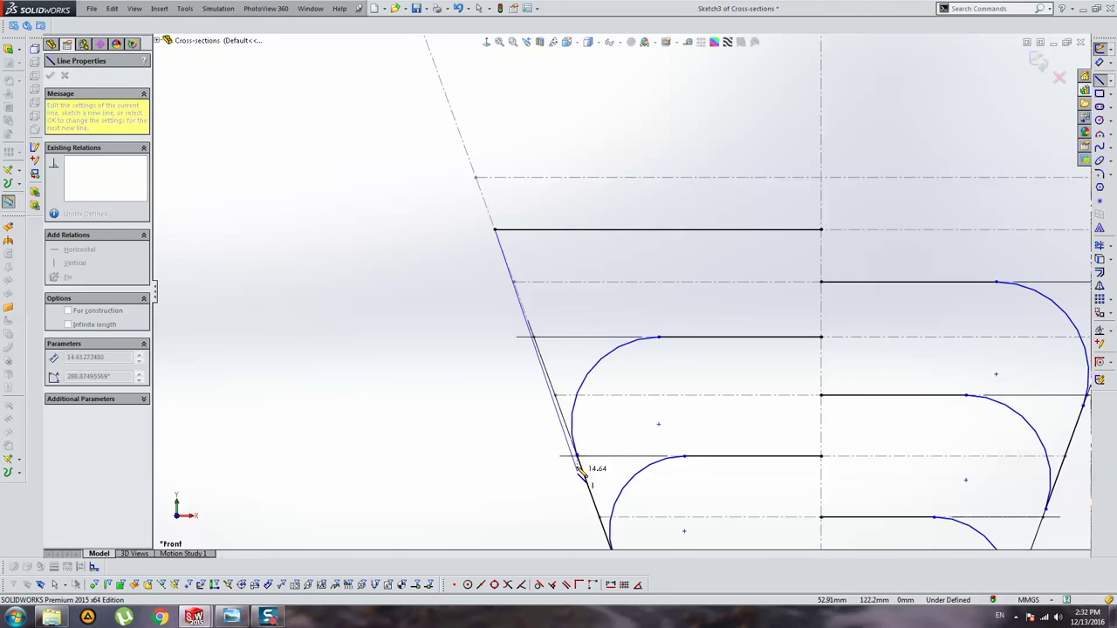
key(Escape)
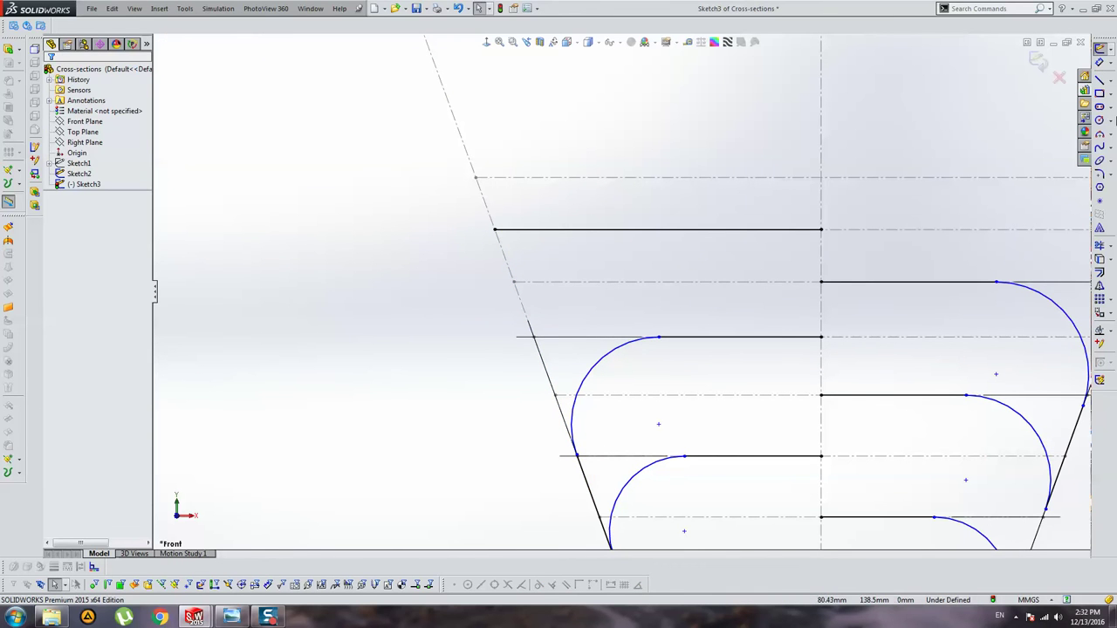
click(497, 232)
double_click(577, 457)
key(f)
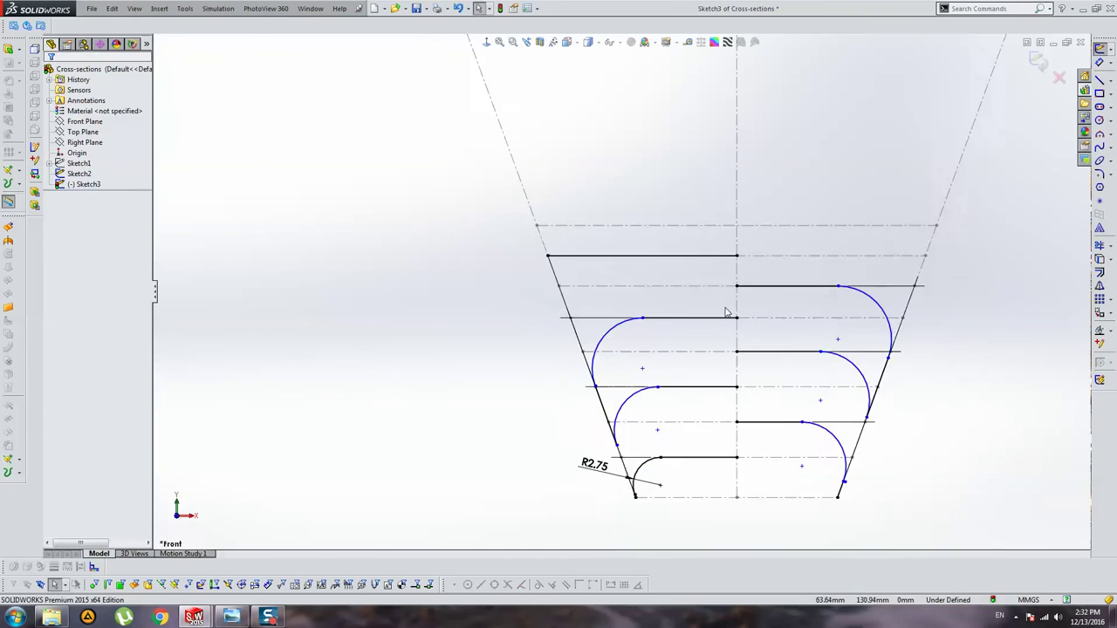
Step: Fillet the top-left corner and enlarge the resulting arc
click(1100, 173)
click(560, 263)
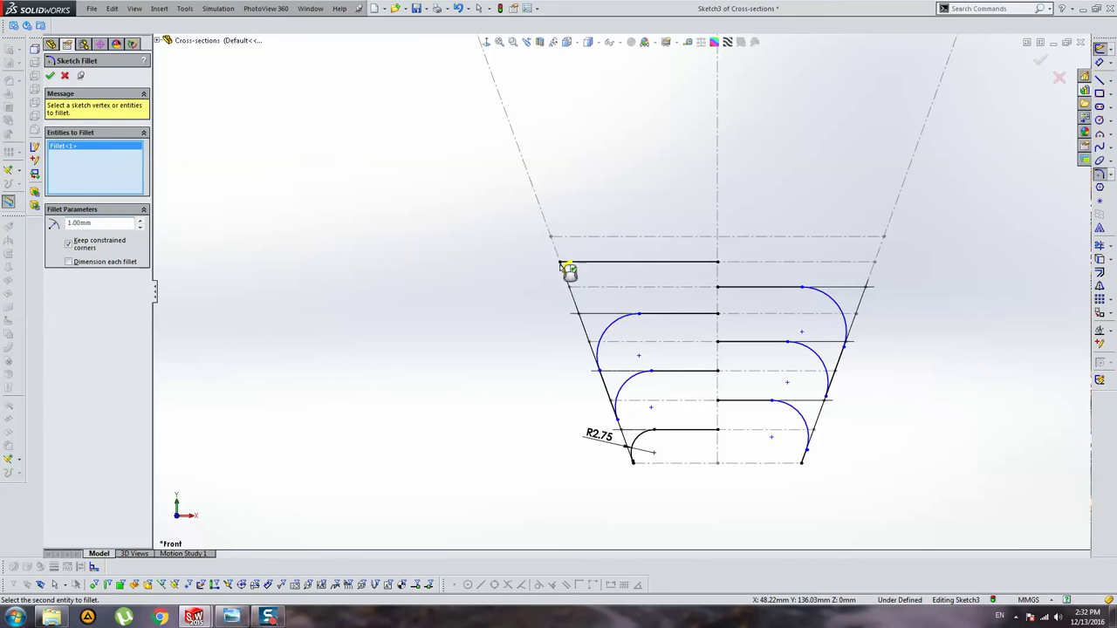
key(Return)
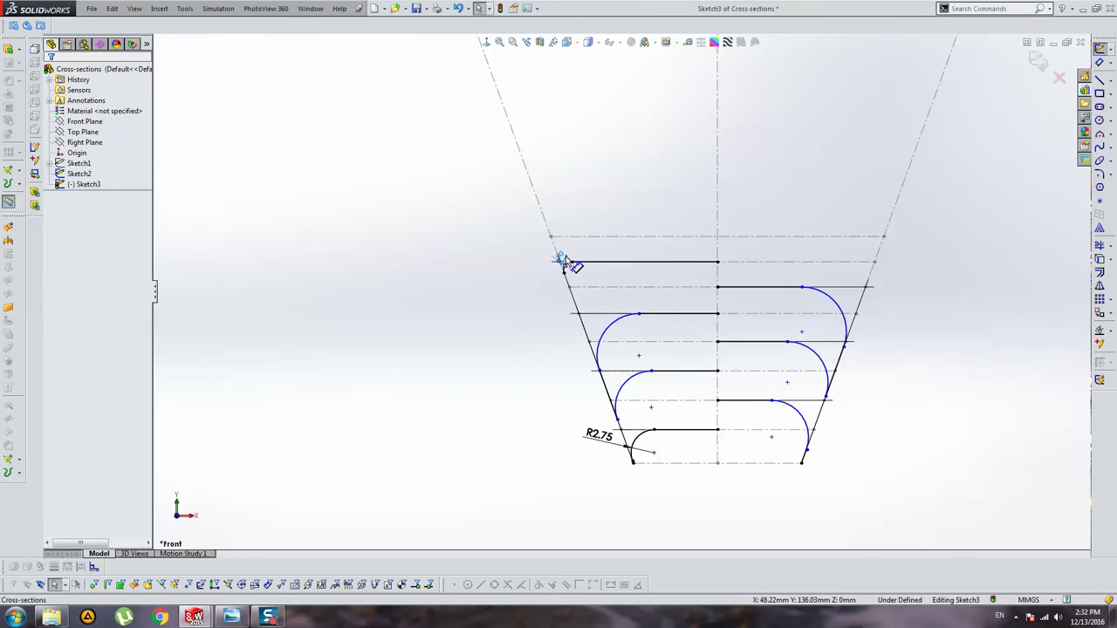
drag(571, 261, 621, 279)
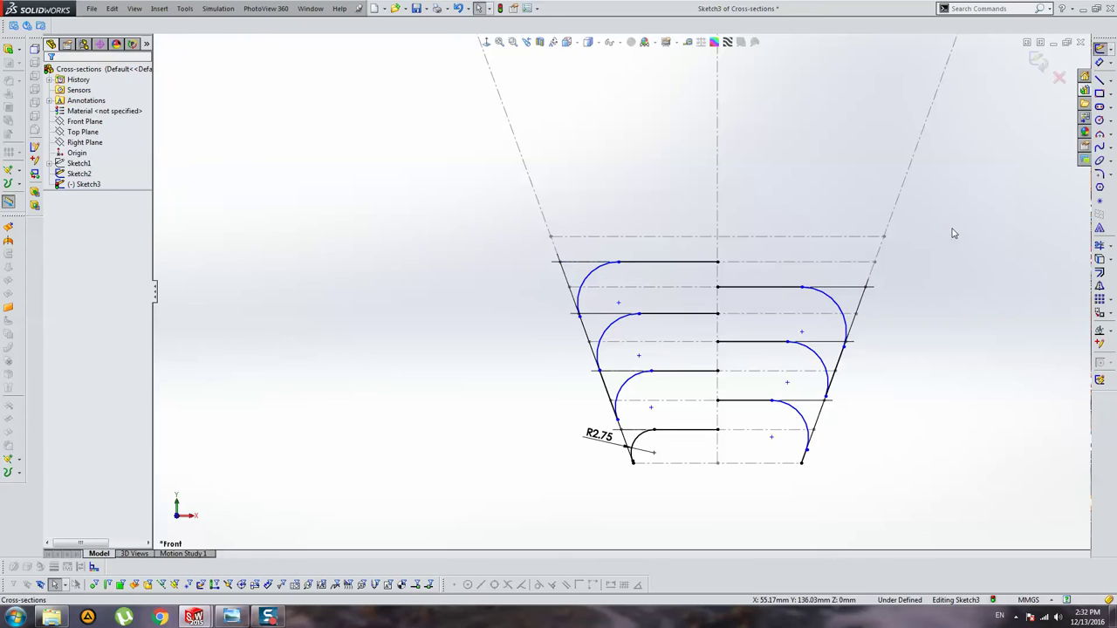
Step: Draw the topmost line from the centreline to the right edge, leaving its corner unrounded
click(1099, 80)
drag(717, 236, 883, 236)
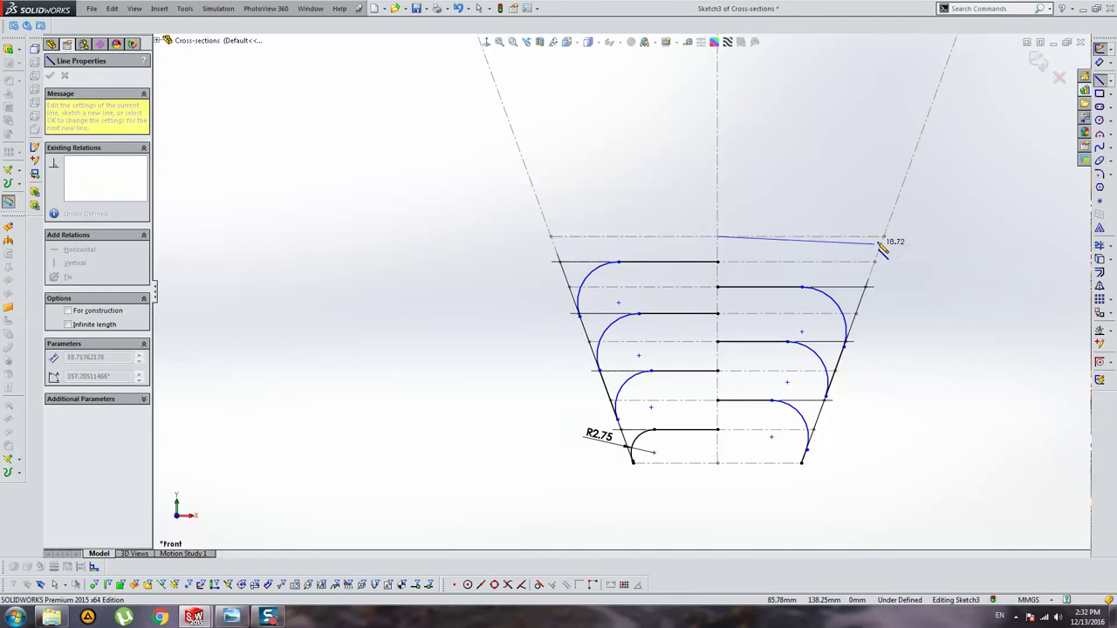
key(Escape)
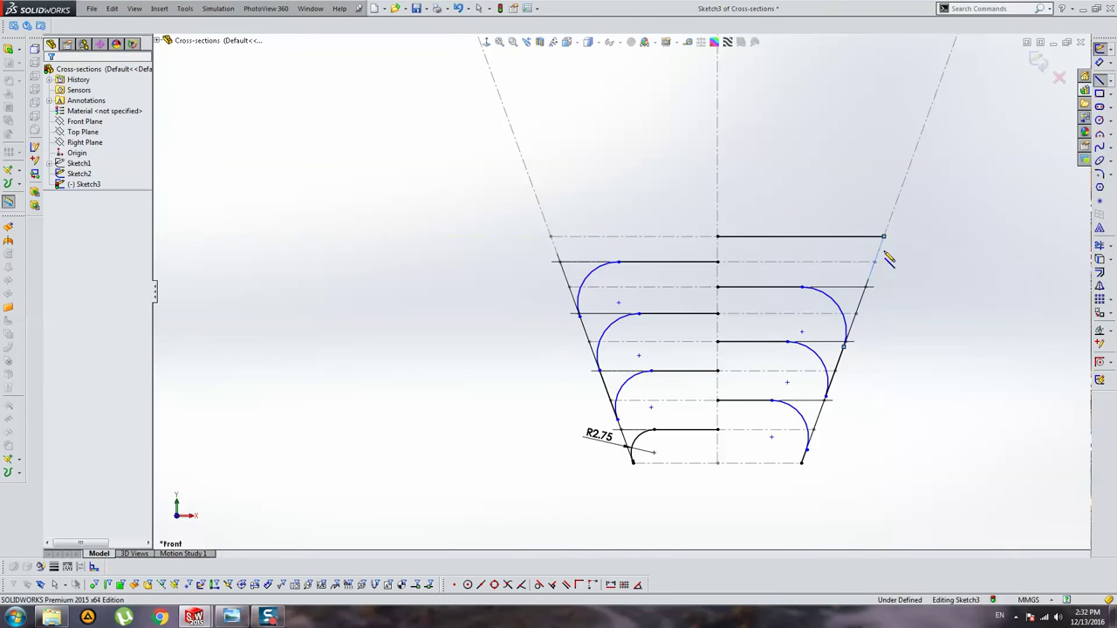
click(1098, 173)
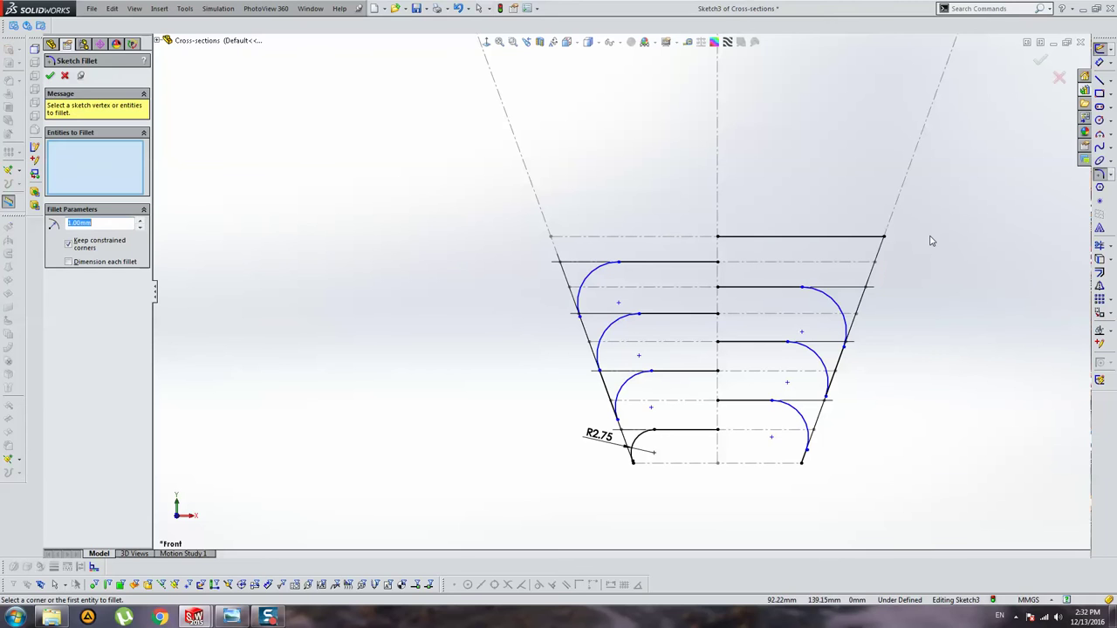
key(Escape)
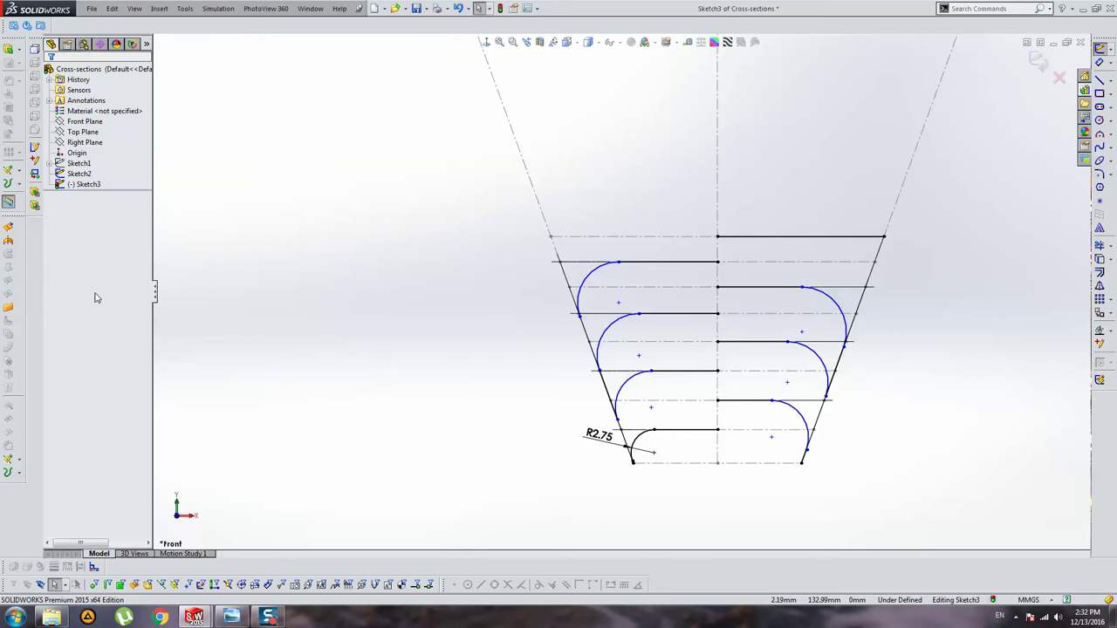
Step: Briefly show the Sketch1 reference picture over the sketch, then hide it again
right_click(84, 142)
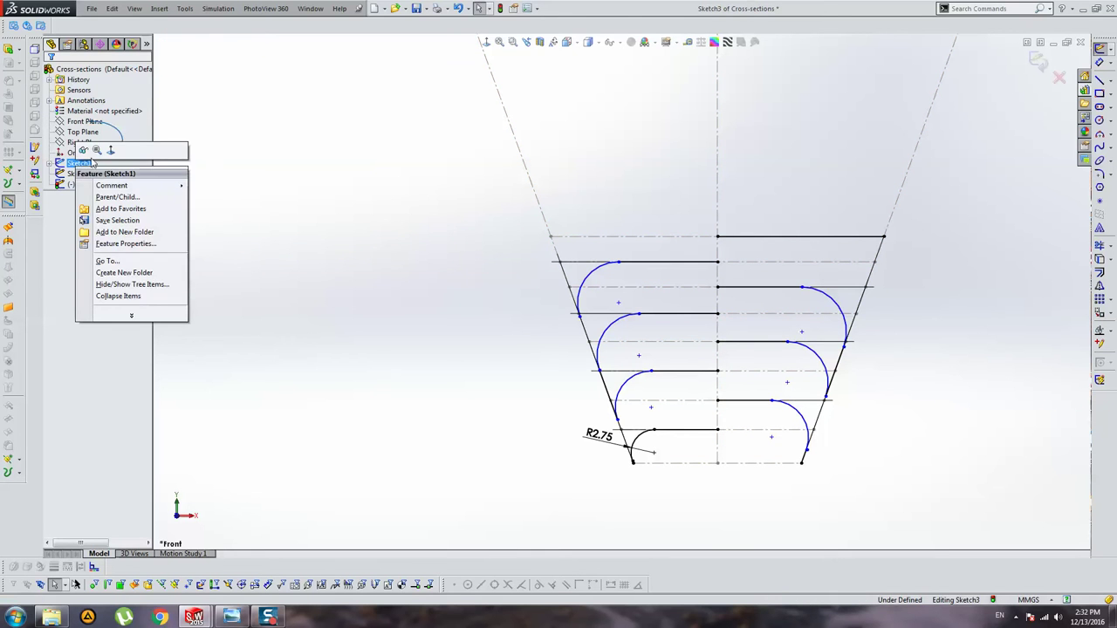
key(Escape)
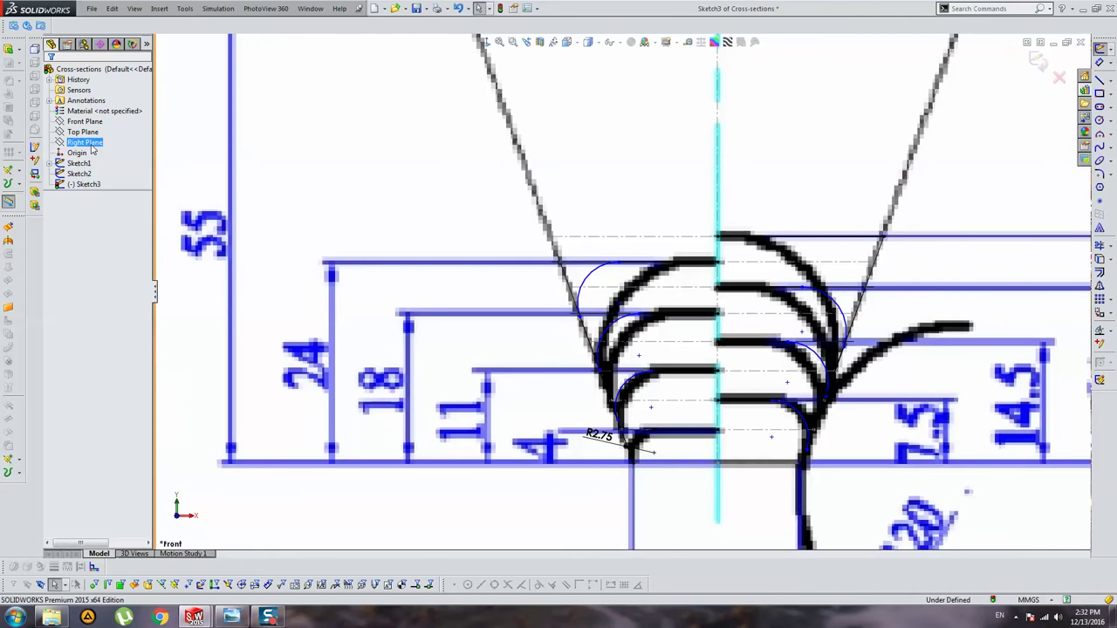
right_click(93, 150)
key(Escape)
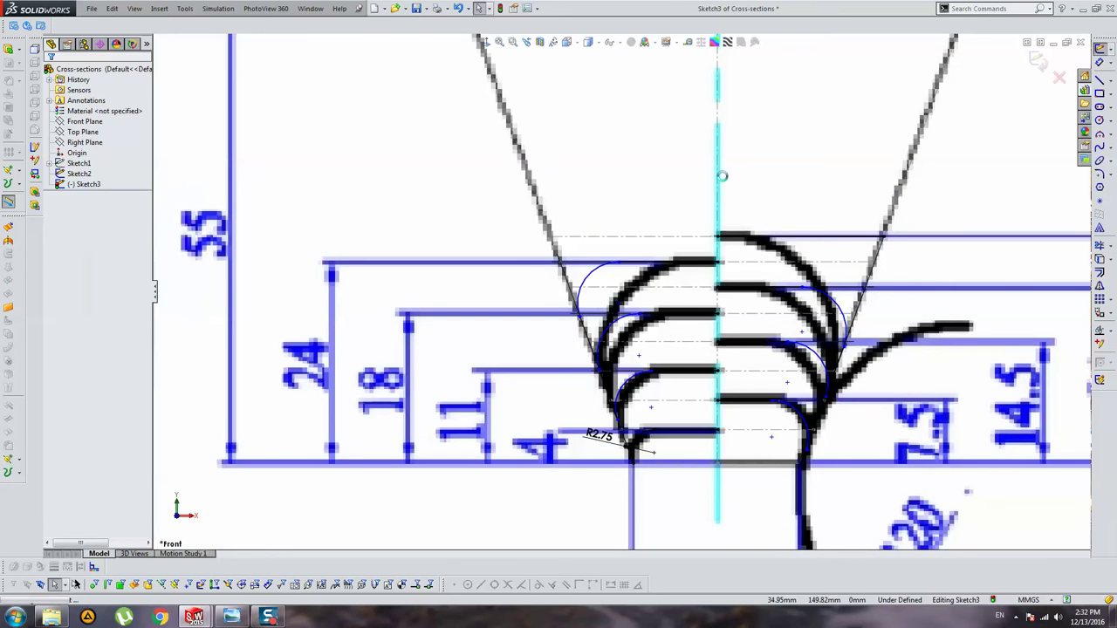
Step: Fillet the top-right corner and stretch it into a large arc
click(1100, 173)
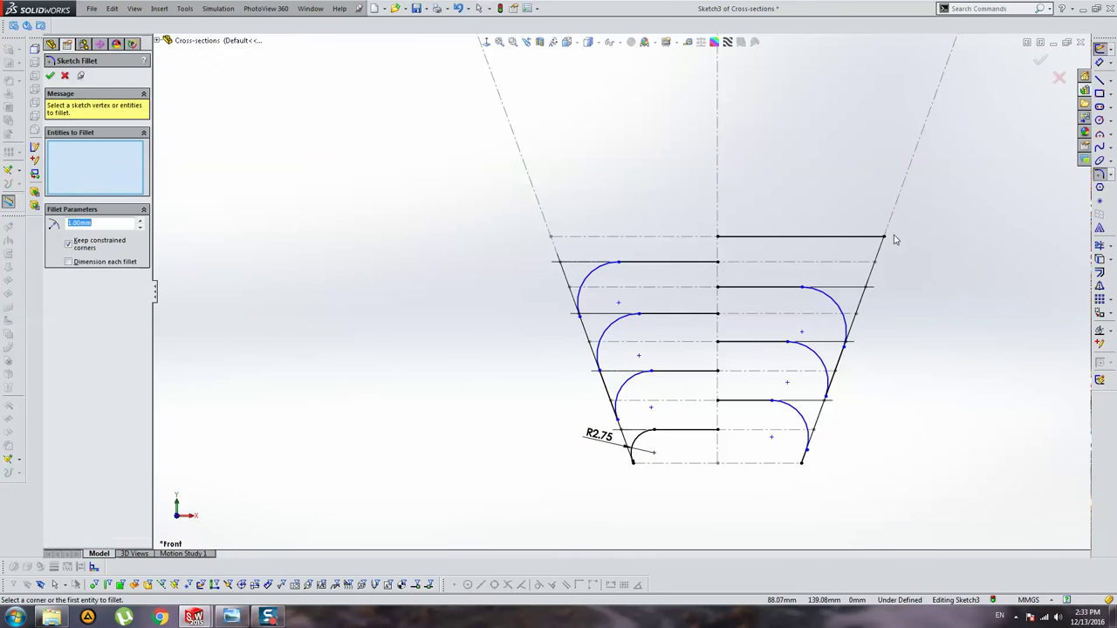
click(882, 236)
key(Return)
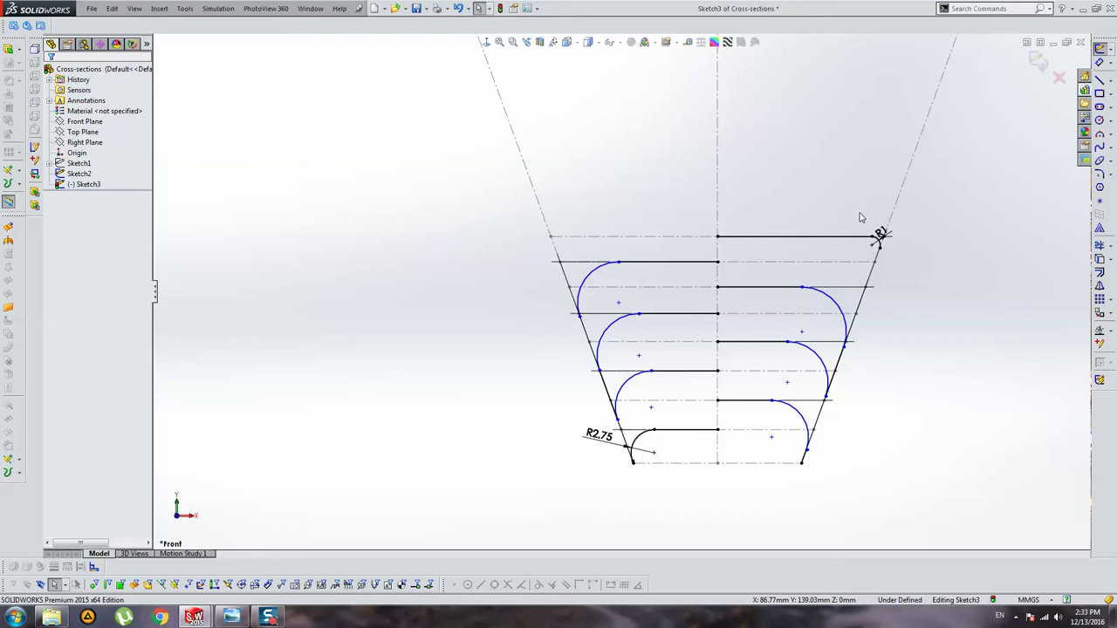
drag(877, 237, 810, 274)
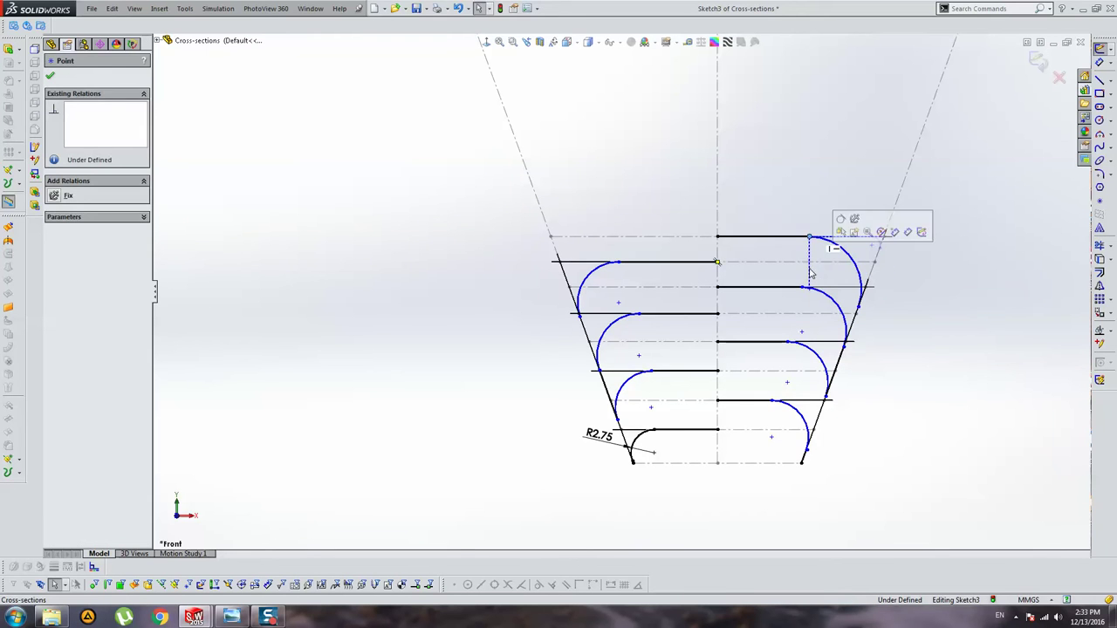
click(255, 252)
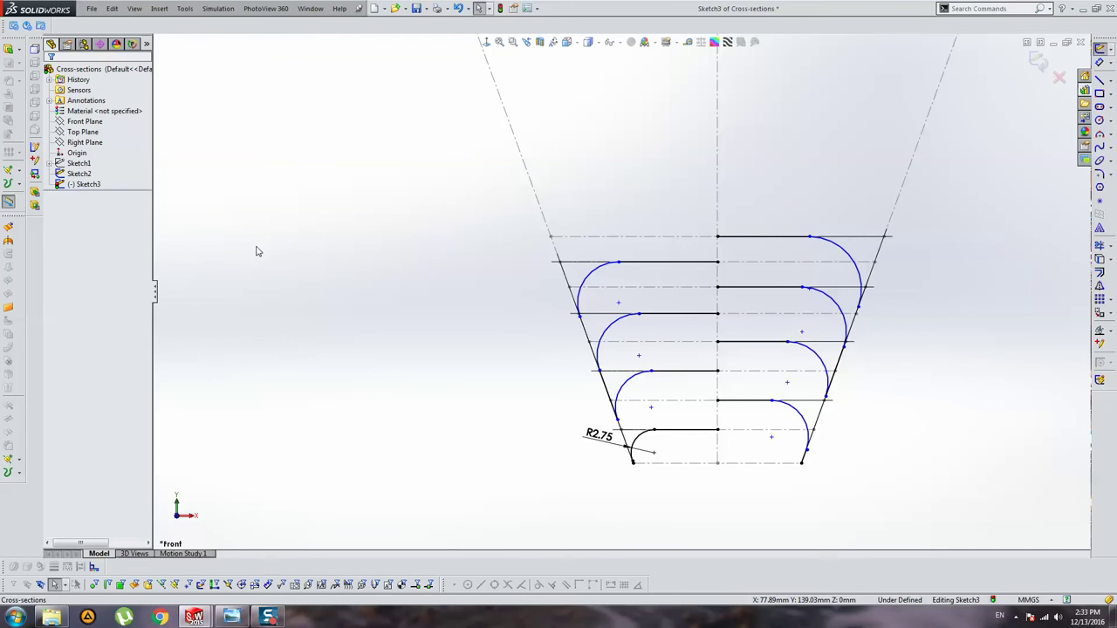
Step: With the reference picture shown, reshape the lower, middle and top left arcs to match its curves
click(91, 145)
scroll(645, 352, down, 3)
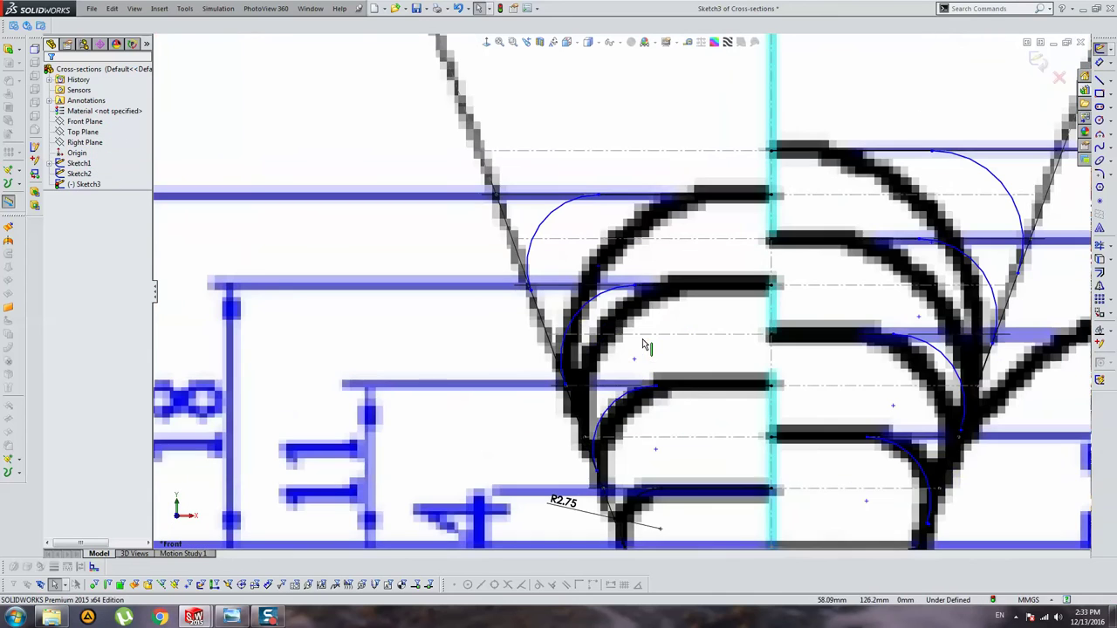
drag(654, 388, 683, 400)
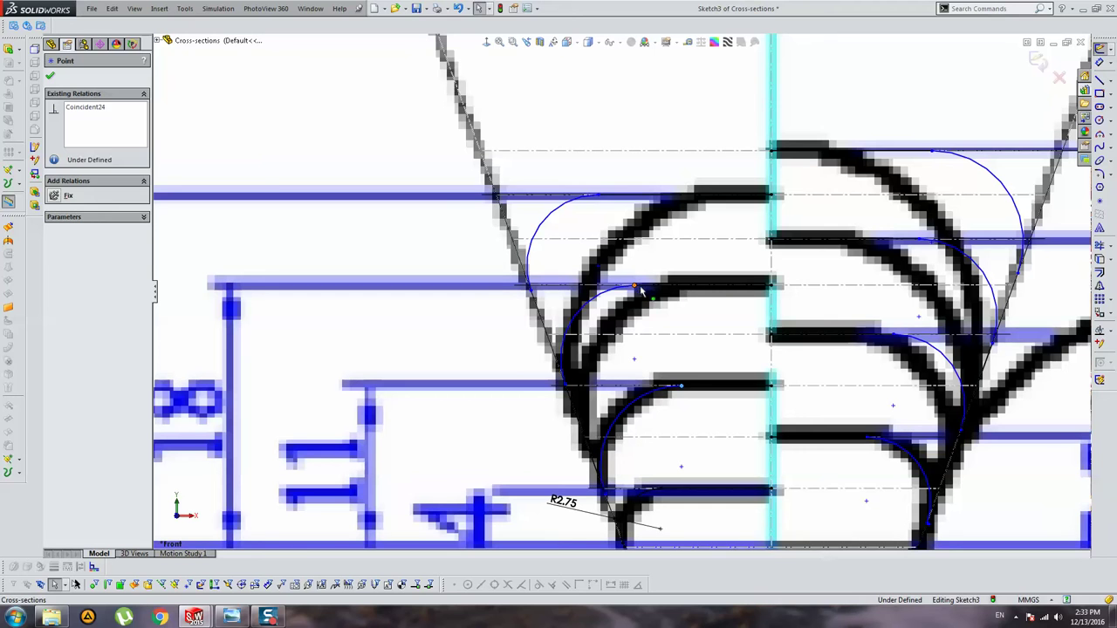
drag(647, 294, 701, 290)
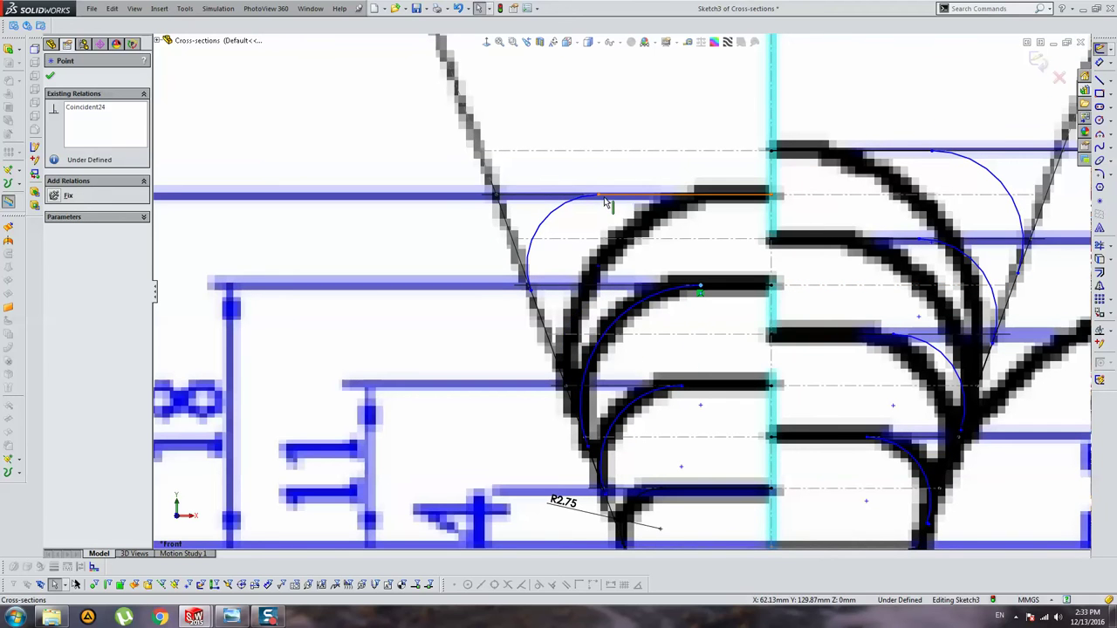
drag(606, 203, 722, 226)
Step: Reshape the lower, middle and top right arcs to follow the reference curves
scroll(722, 226, up, 3)
scroll(707, 228, down, 2)
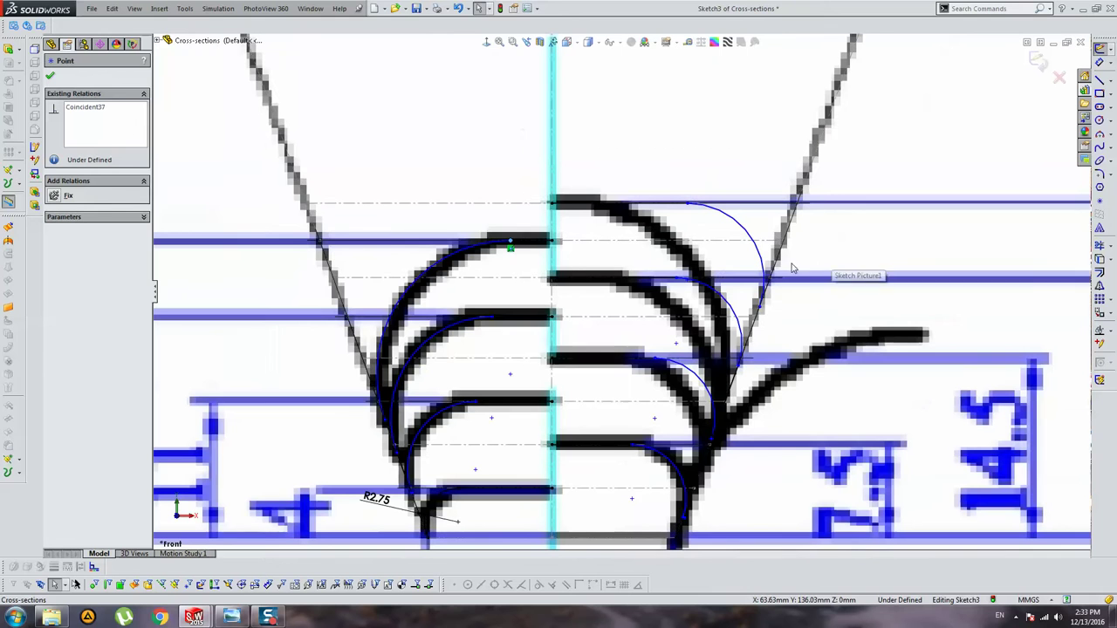
scroll(697, 230, down, 1)
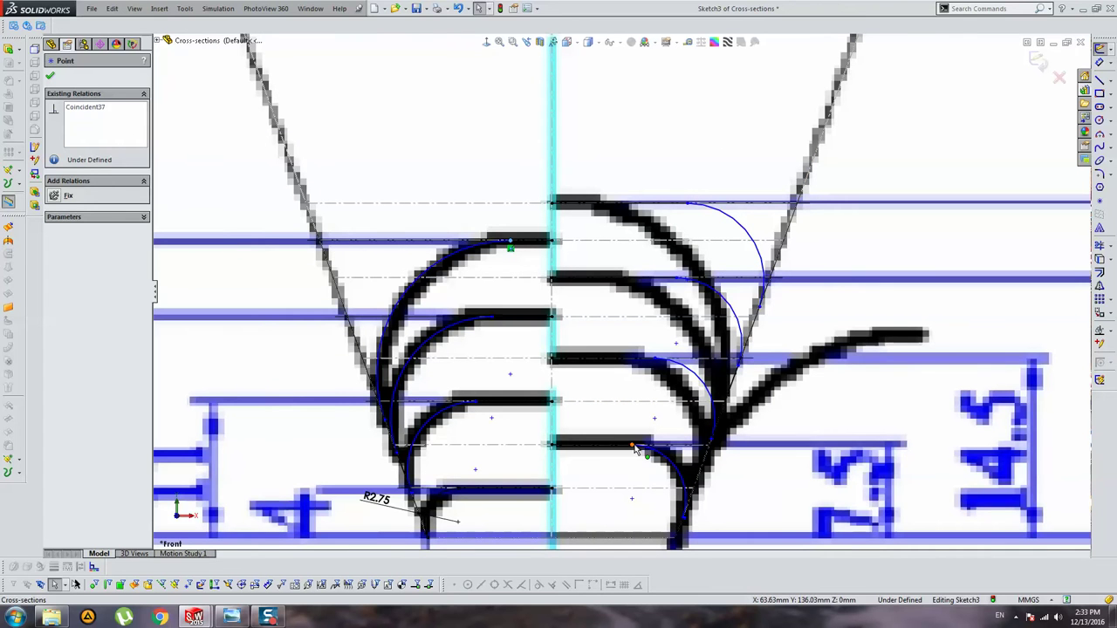
drag(655, 359, 616, 358)
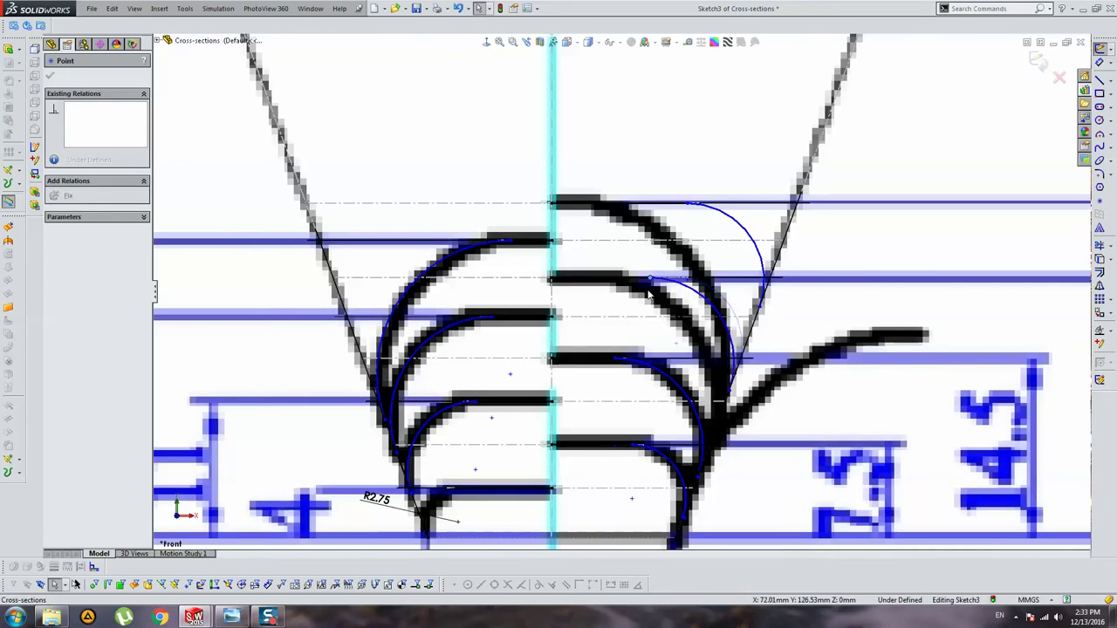
drag(678, 279, 597, 313)
drag(685, 206, 575, 255)
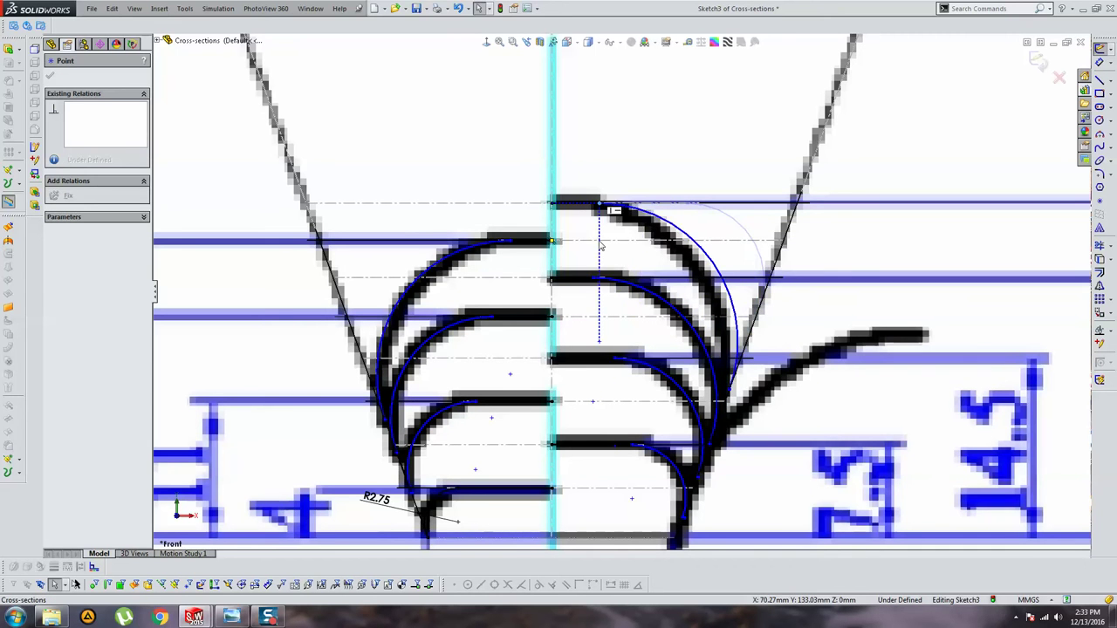
key(Escape)
scroll(607, 135, up, 3)
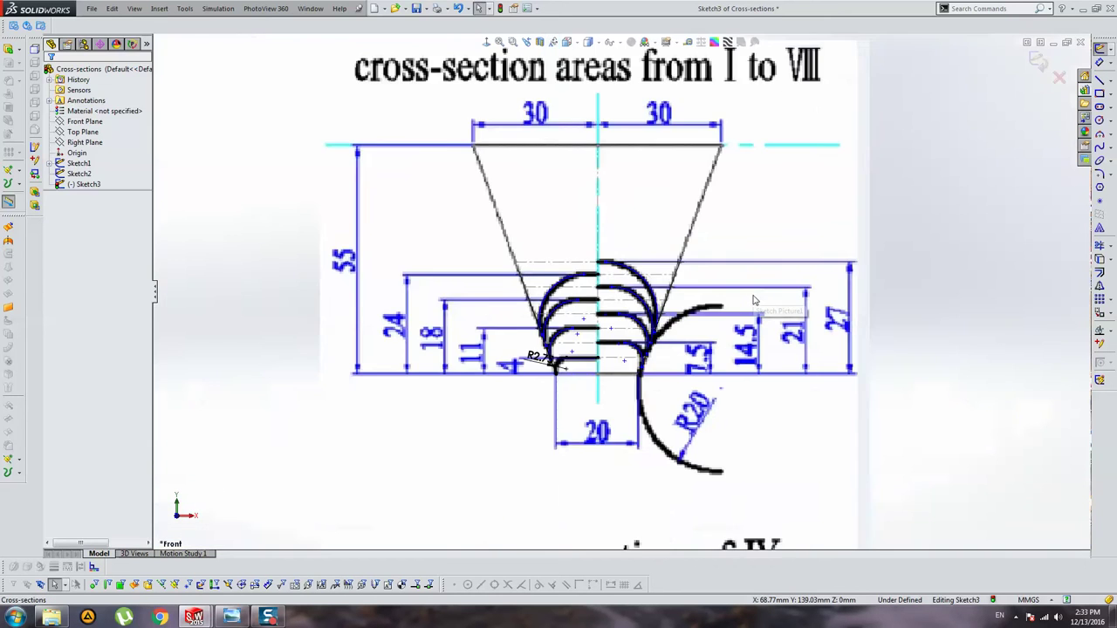
scroll(607, 134, down, 2)
Step: Hide the reference picture and inspect where the arc meets the slanted edge
right_click(78, 173)
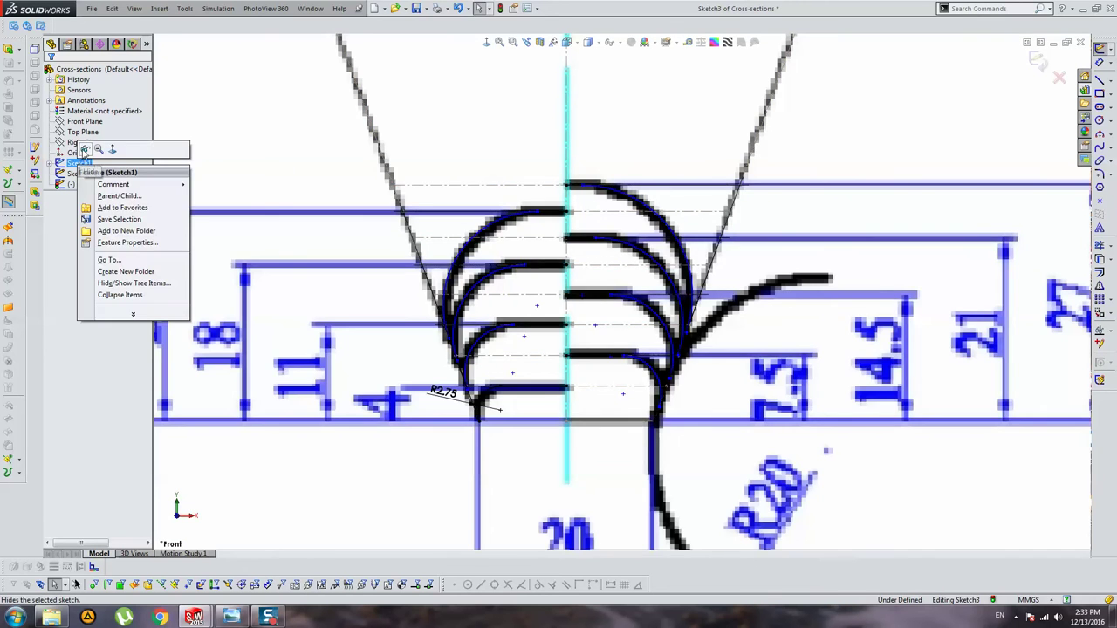
click(108, 149)
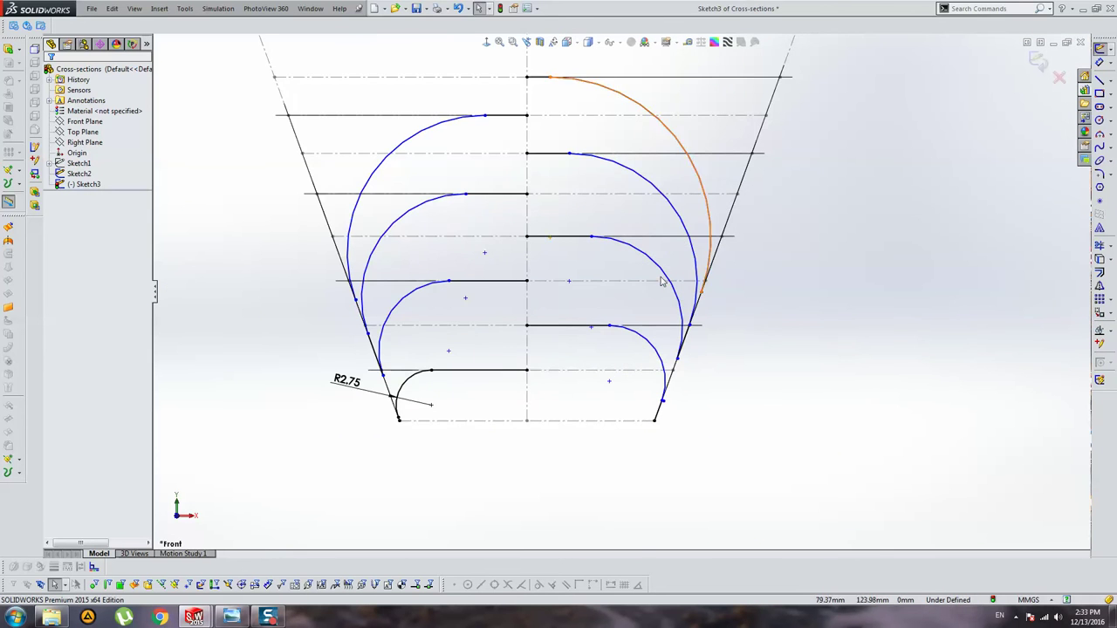
scroll(671, 392, down, 3)
scroll(638, 468, down, 3)
scroll(571, 451, down, 2)
click(578, 412)
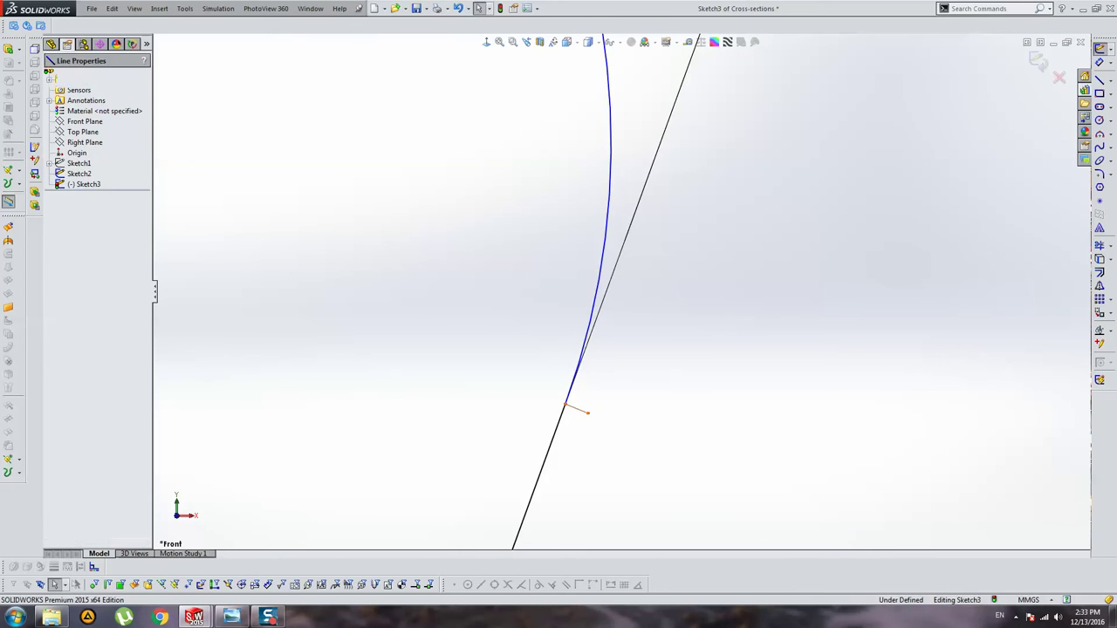
click(730, 427)
scroll(706, 309, up, 3)
scroll(633, 276, up, 3)
scroll(634, 277, down, 3)
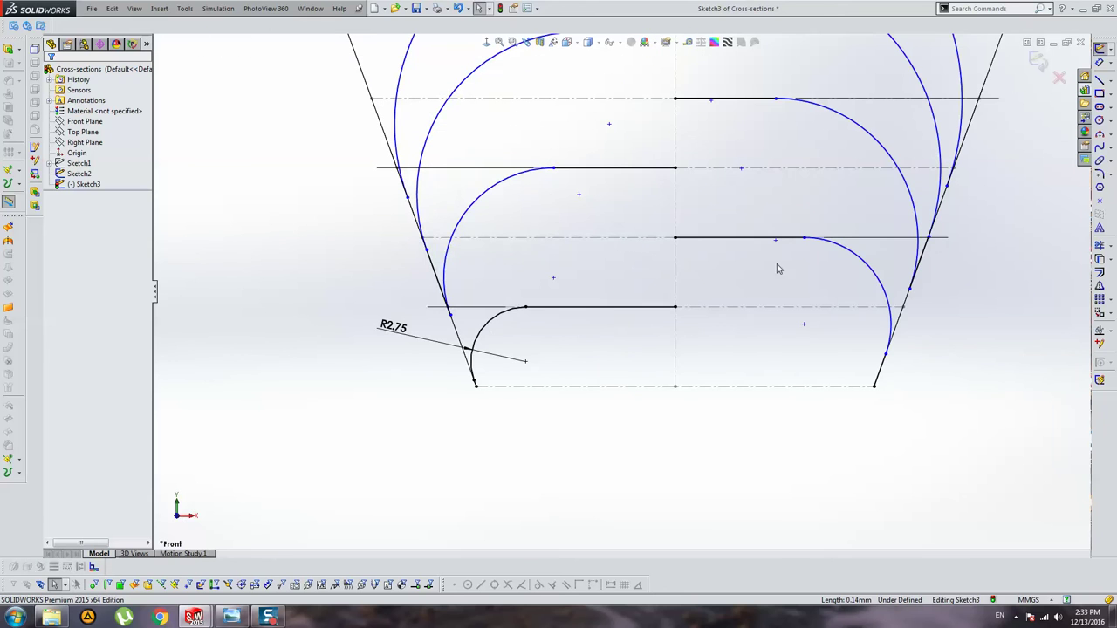
Step: Dimension the lower-right arc R4.50 and the middle-left arc R5.50
click(1099, 64)
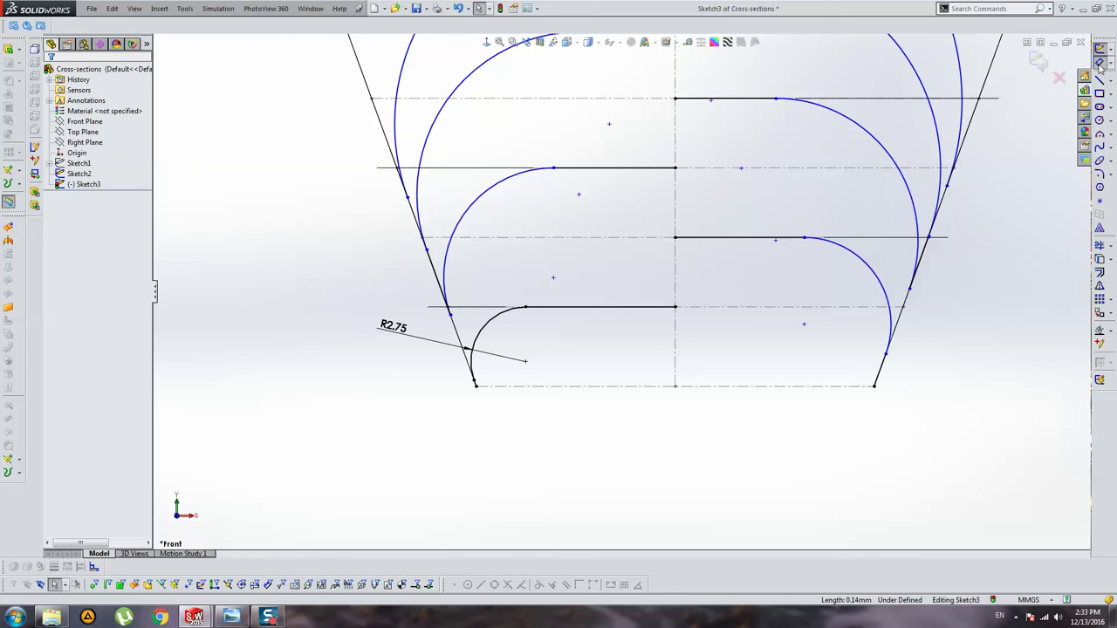
click(866, 260)
click(850, 279)
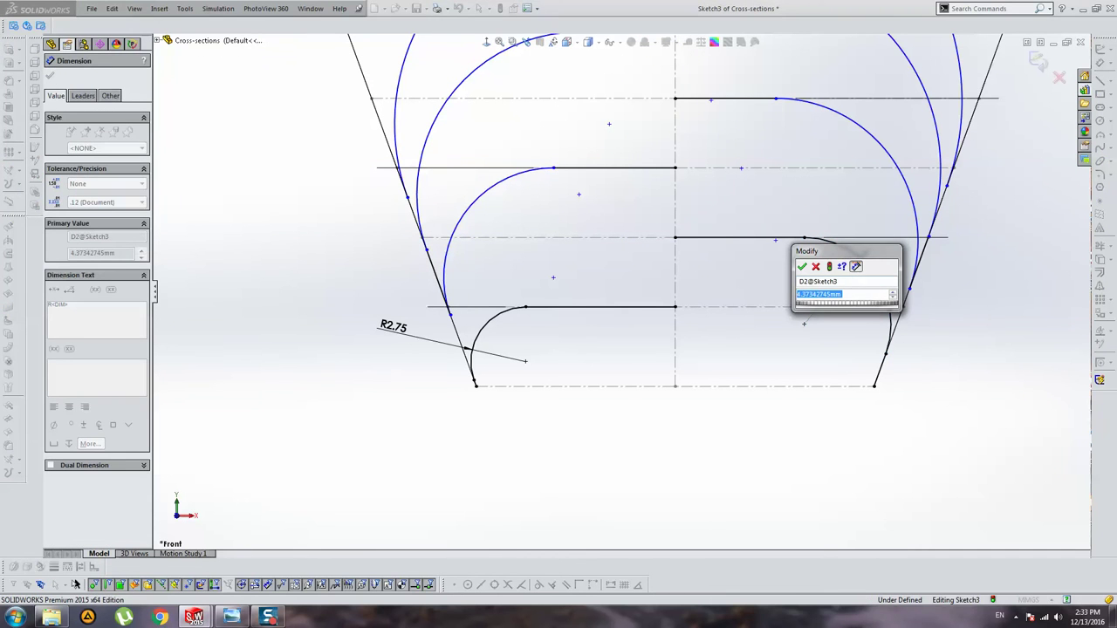
text(4.5)
key(Return)
click(854, 288)
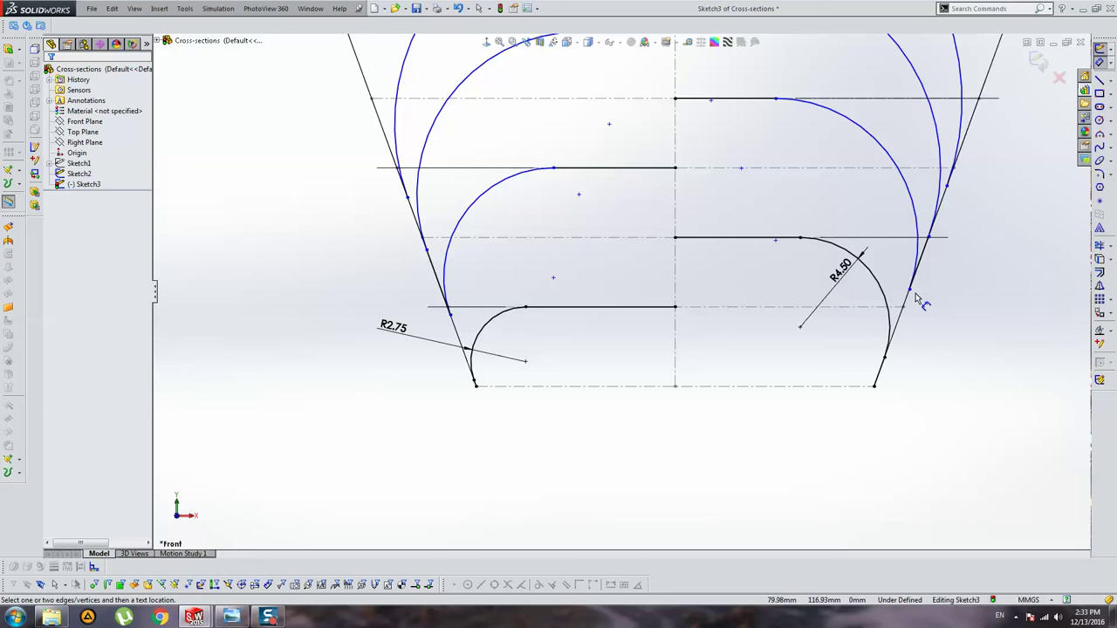
click(843, 267)
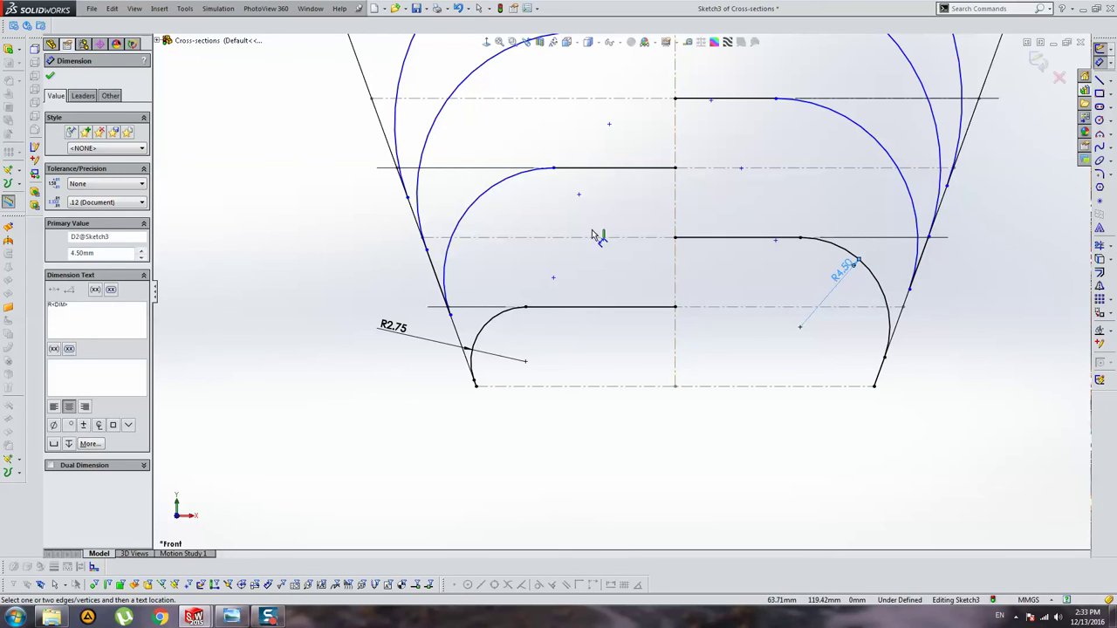
click(495, 193)
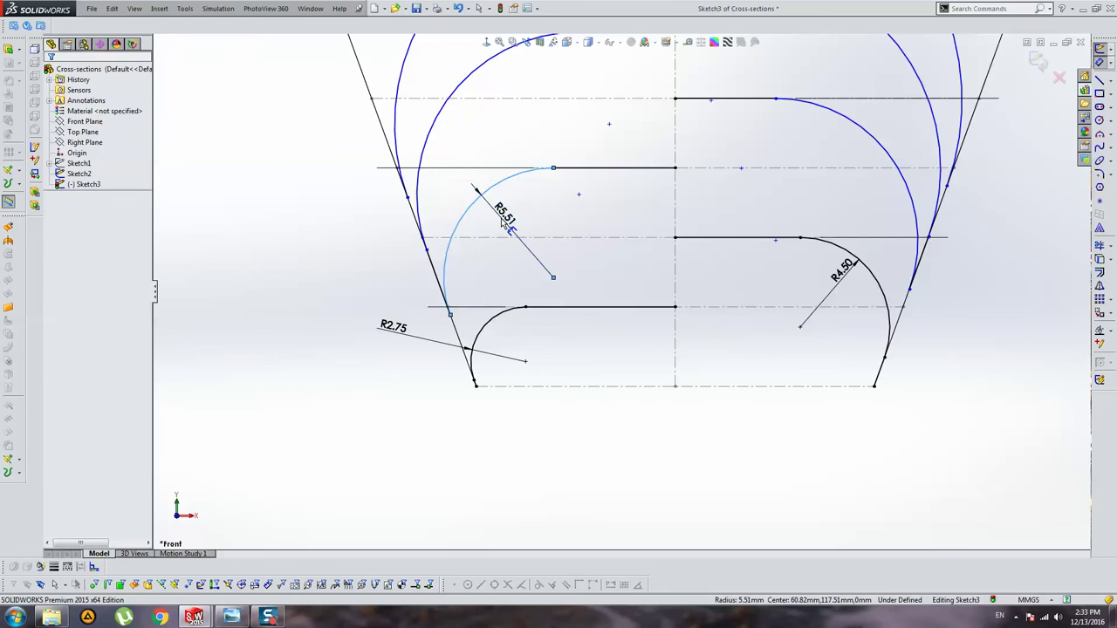
click(506, 214)
text(5.50mm)
key(Return)
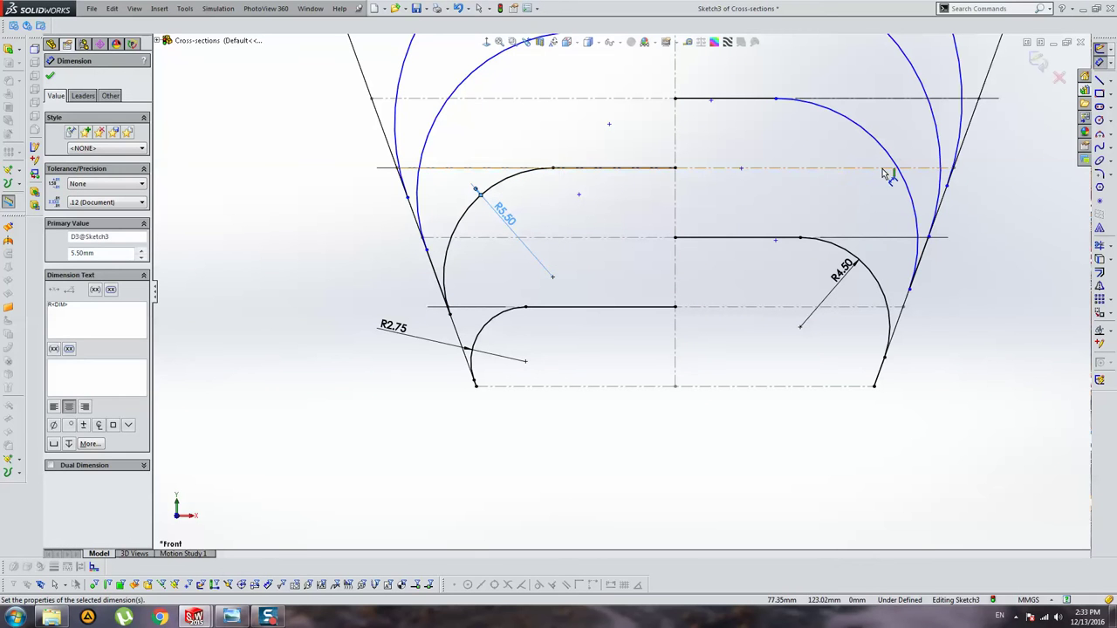
click(829, 150)
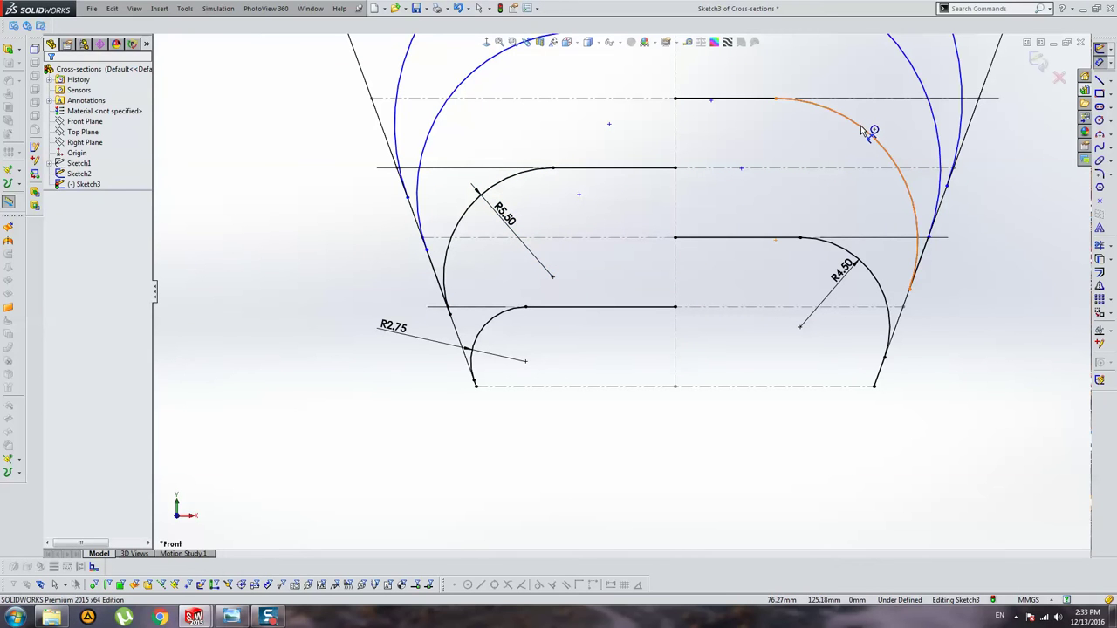
Step: Give the upper-right arc radius 7 and the upper-left arc radius 8
click(865, 130)
click(861, 191)
text(7.00mm)
key(Return)
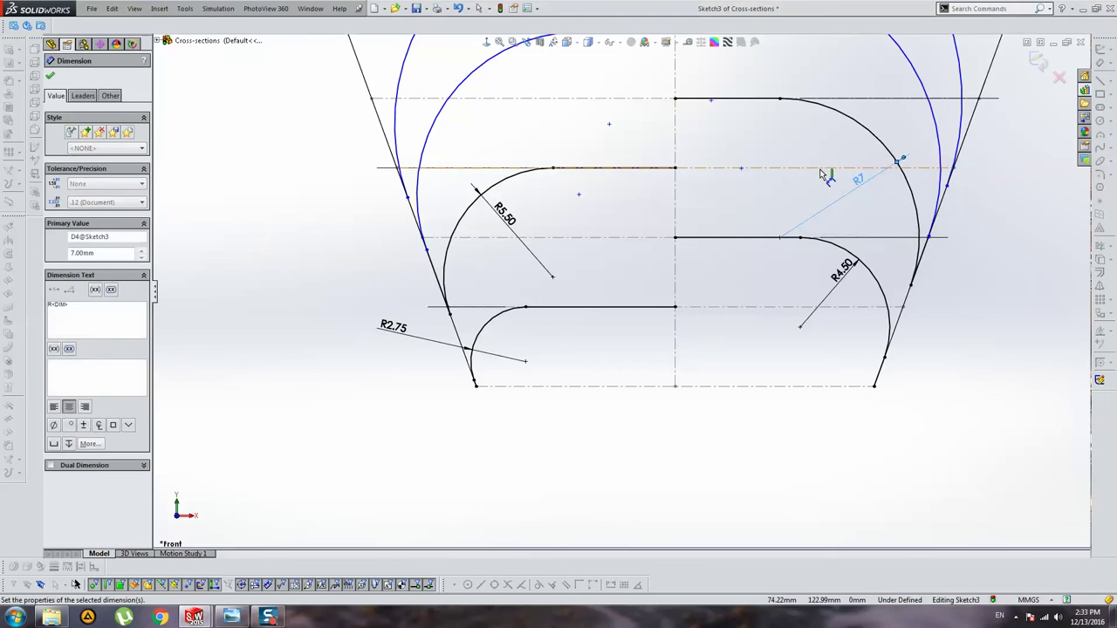
scroll(812, 175, up, 2)
scroll(646, 185, down, 2)
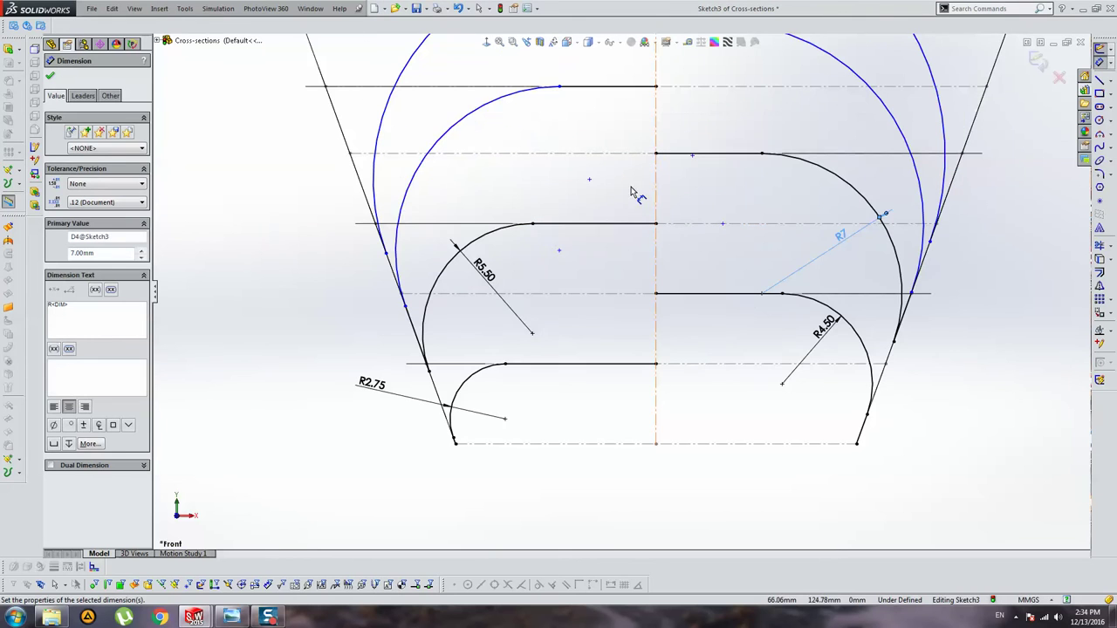
click(451, 133)
click(449, 163)
text(8)
key(Return)
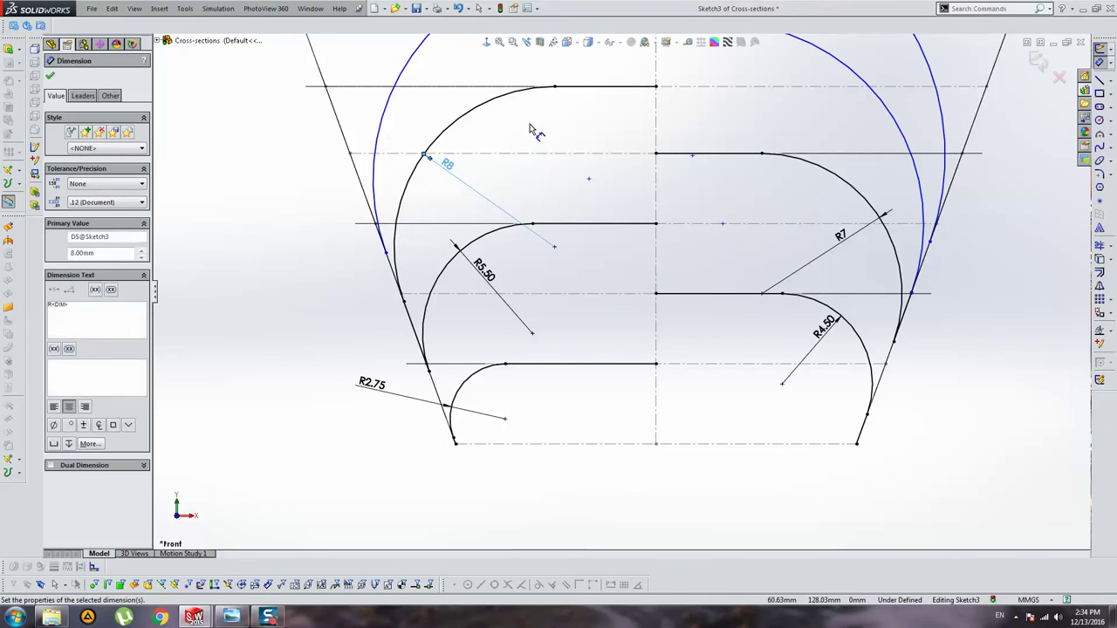
scroll(530, 129, up, 2)
scroll(785, 170, down, 2)
Step: Dimension the next upper-right arc R10 and upper-left arc R11
click(815, 171)
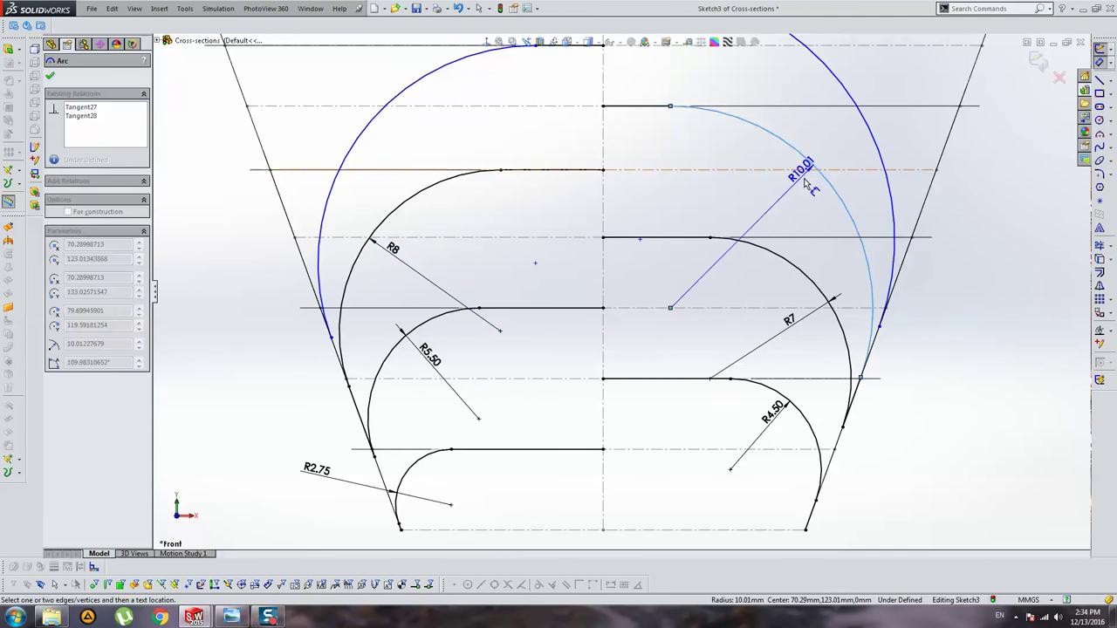
click(807, 183)
text(10.00mm)
key(Return)
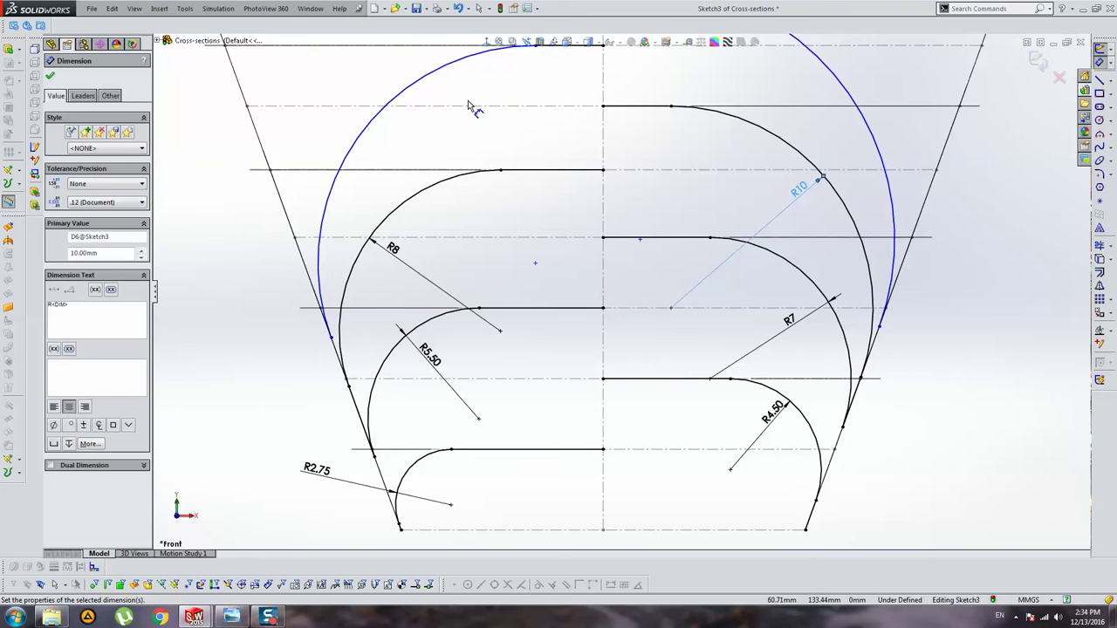
click(390, 102)
click(389, 108)
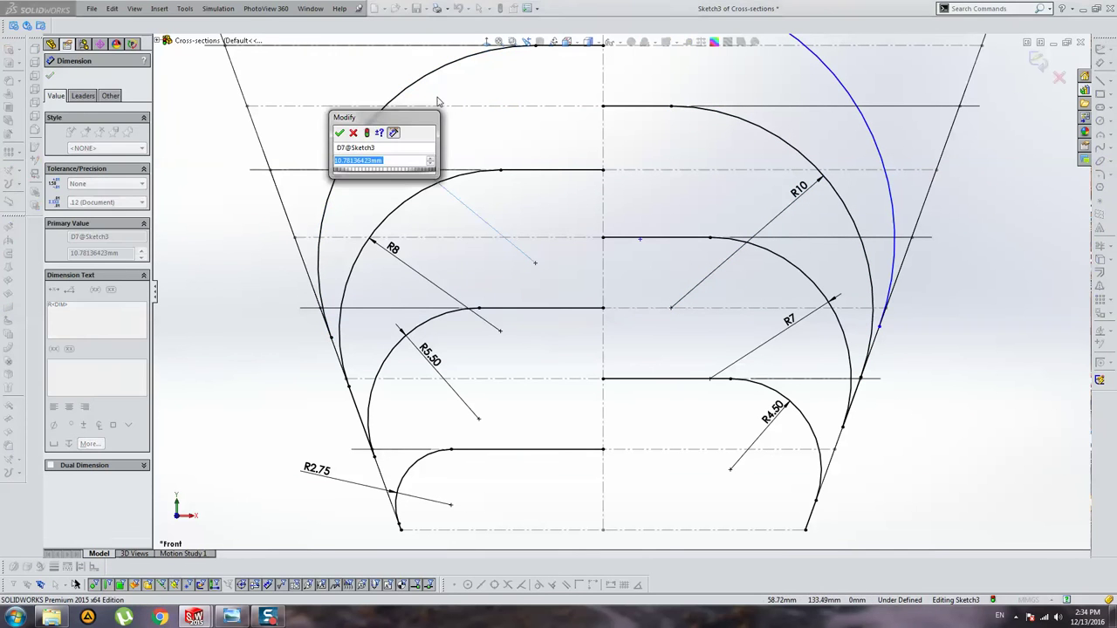
text(11)
key(Return)
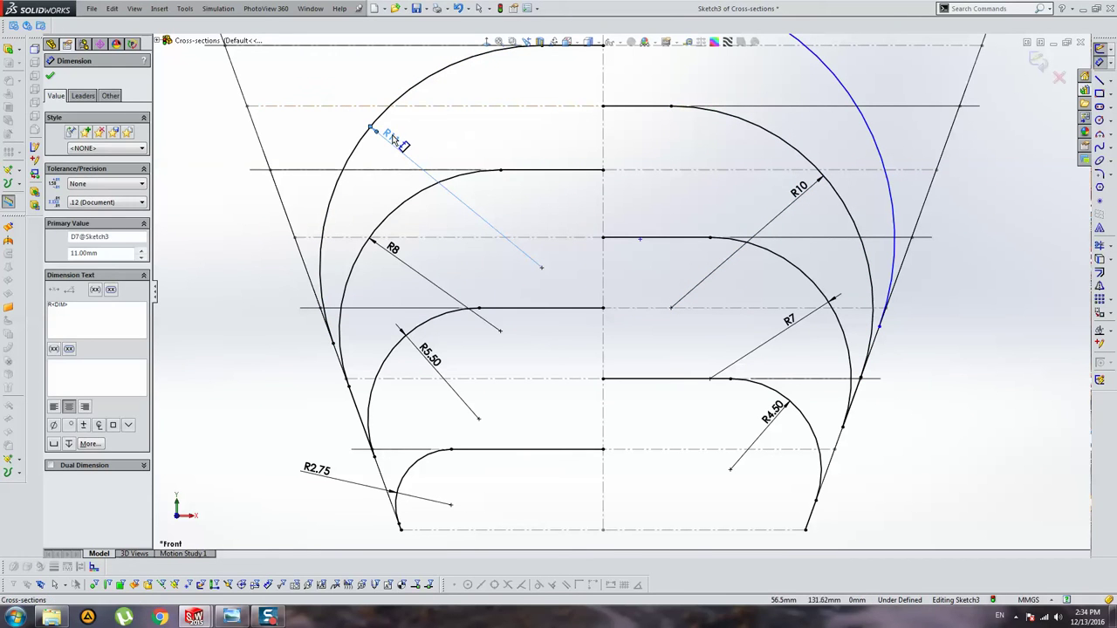
Step: Try changing the R11 dimension to 12, undo back to R11, and fit the view
double_click(393, 139)
text(12)
key(Return)
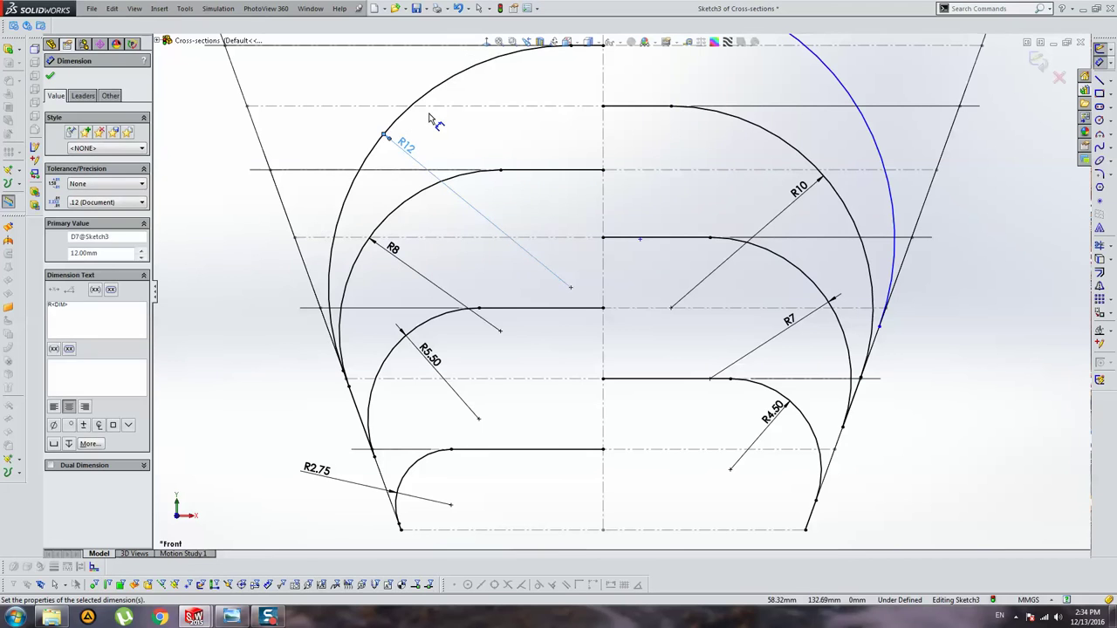
key(ctrl+z)
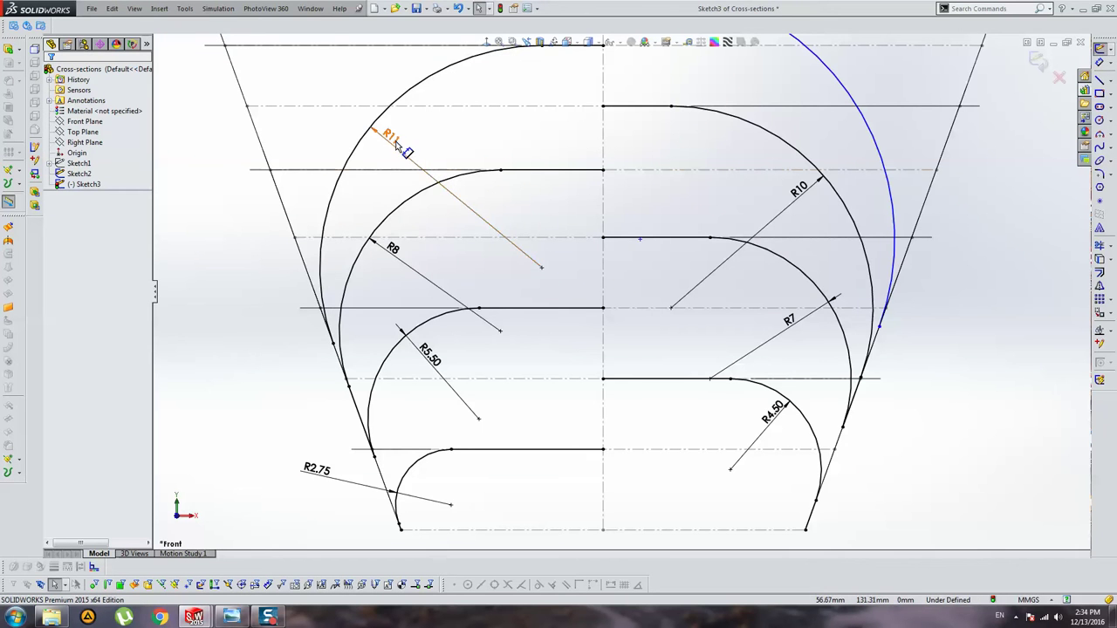
key(f)
Step: Dimension the outer right arc at R12.50 and zoom to fit the sketch
click(1099, 63)
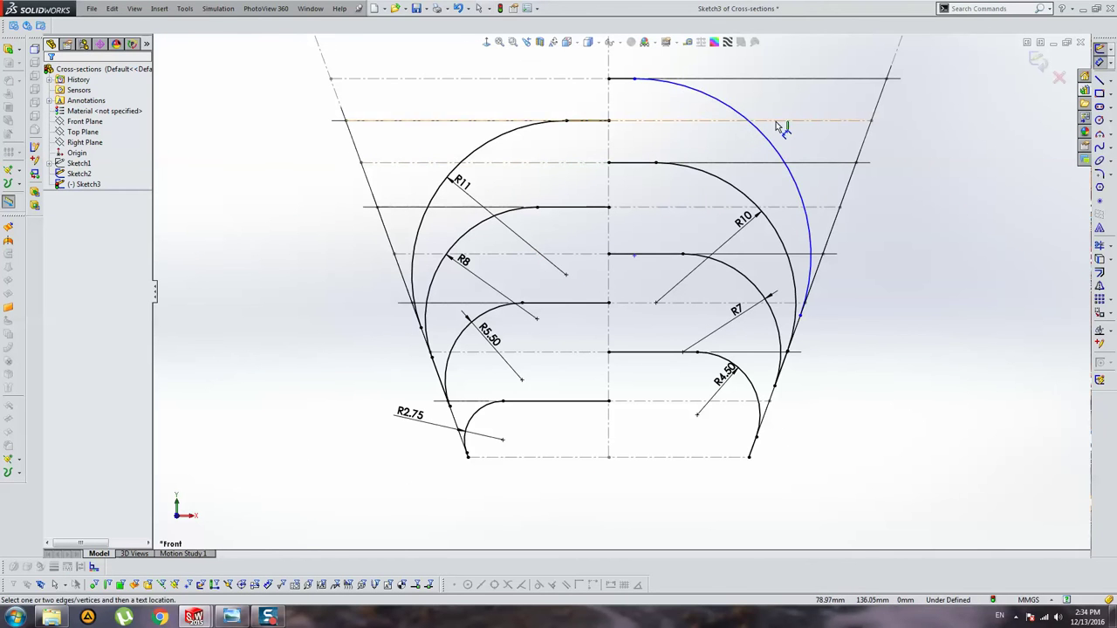
click(762, 134)
click(746, 147)
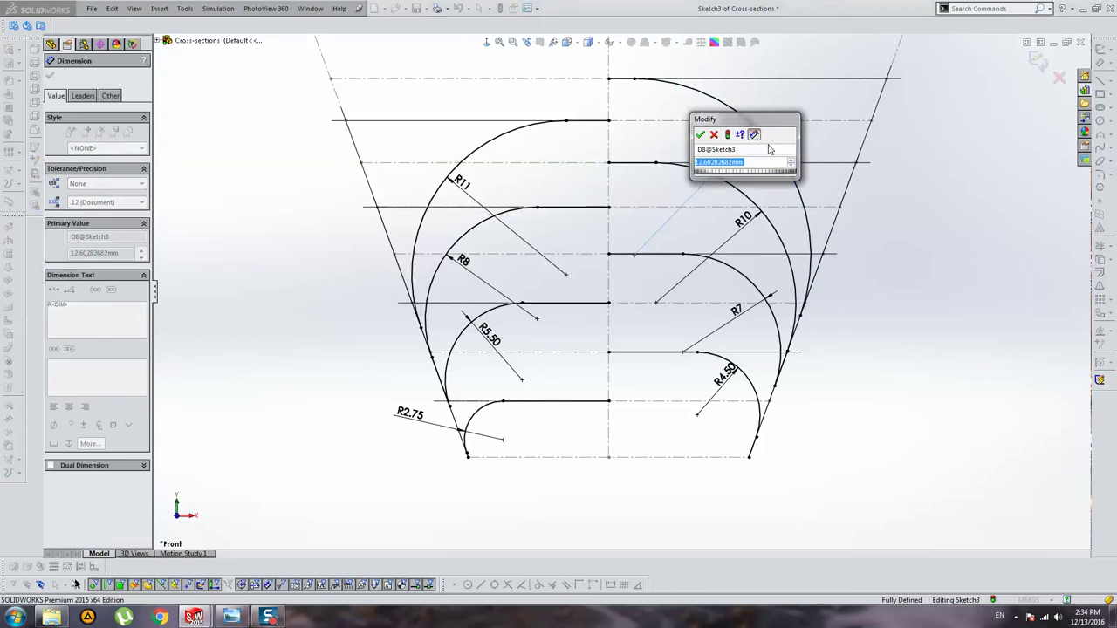
text(12)
key(Return)
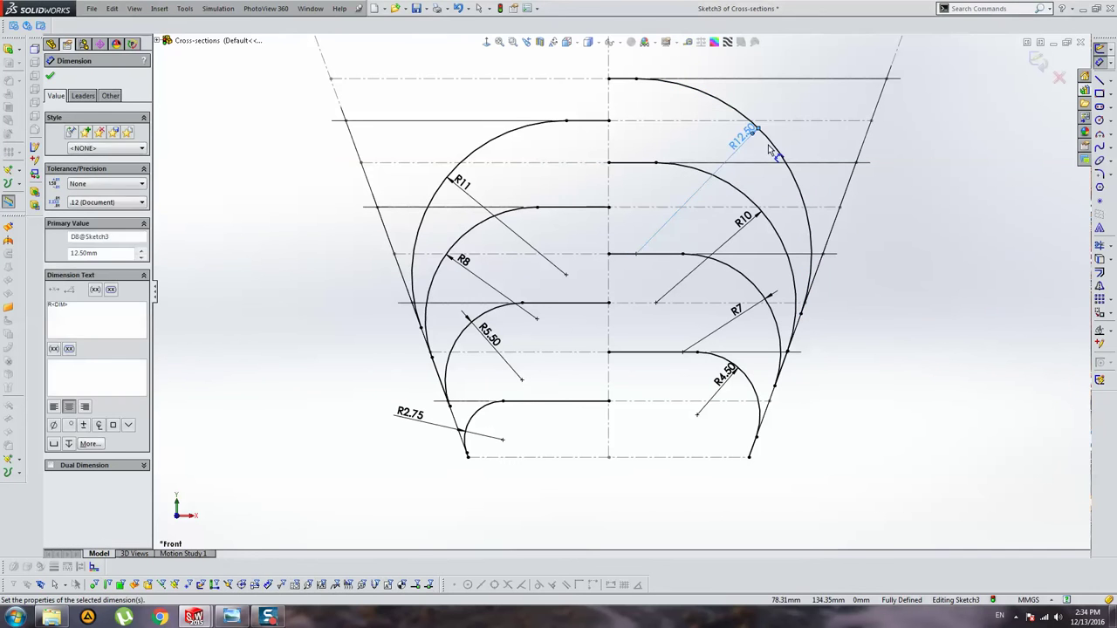
key(Escape)
key(z)
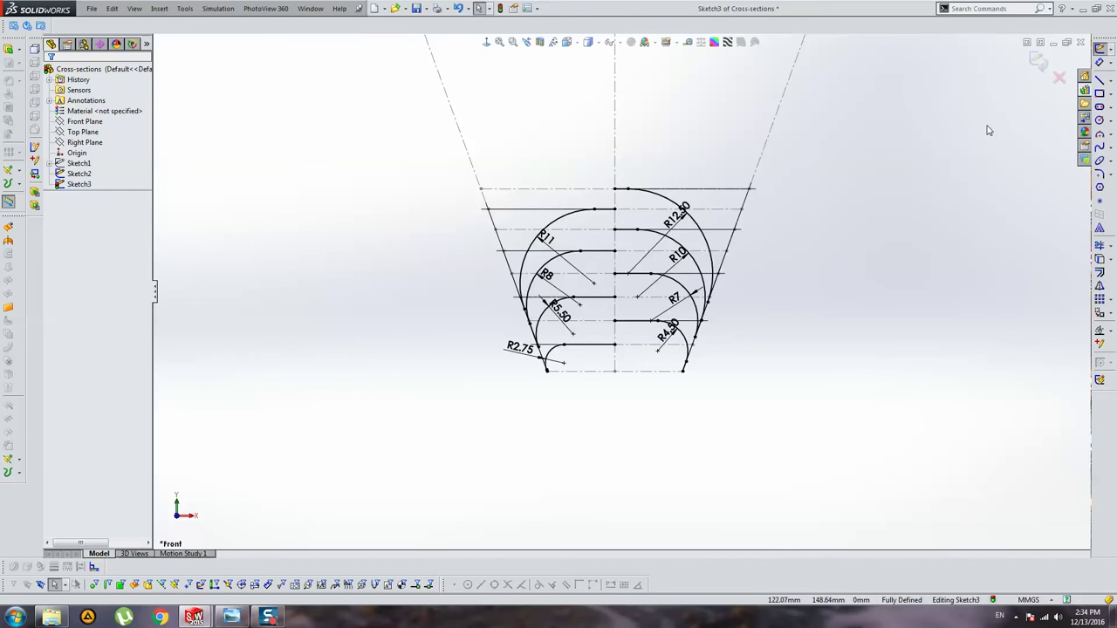
Step: Exit the sketch and show Sketch1's dimensioned reference picture
click(1032, 66)
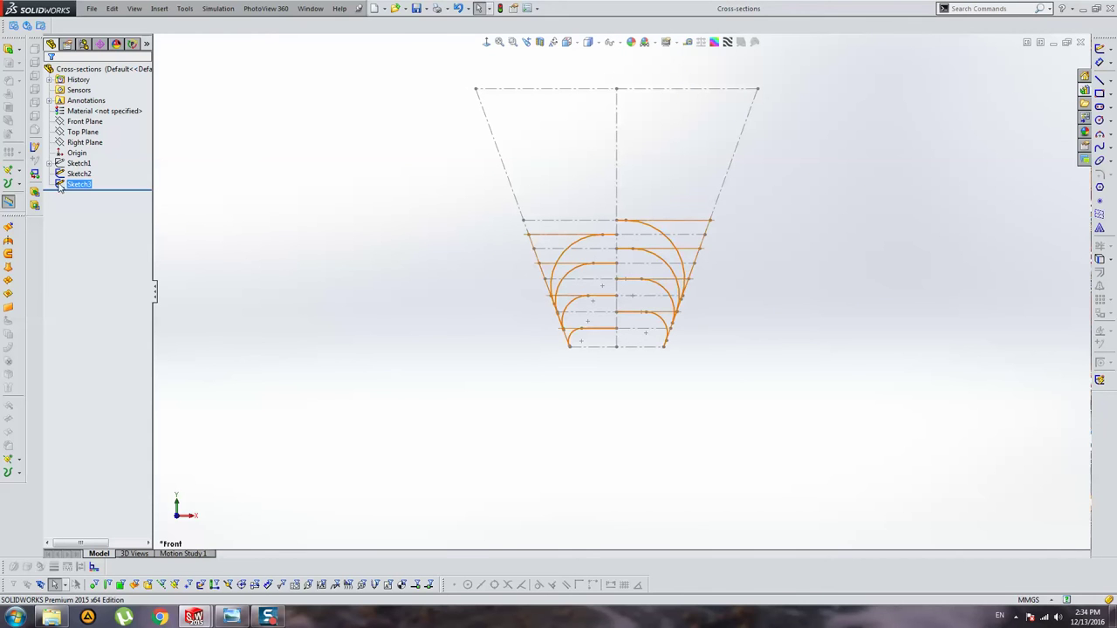
click(81, 165)
click(114, 131)
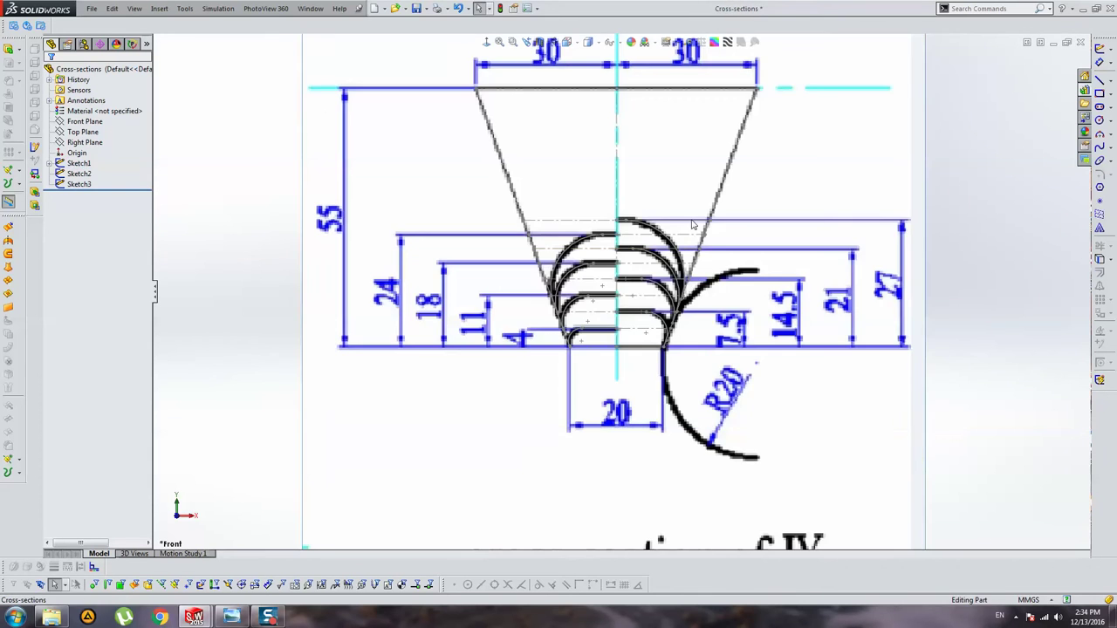
scroll(655, 294, down, 3)
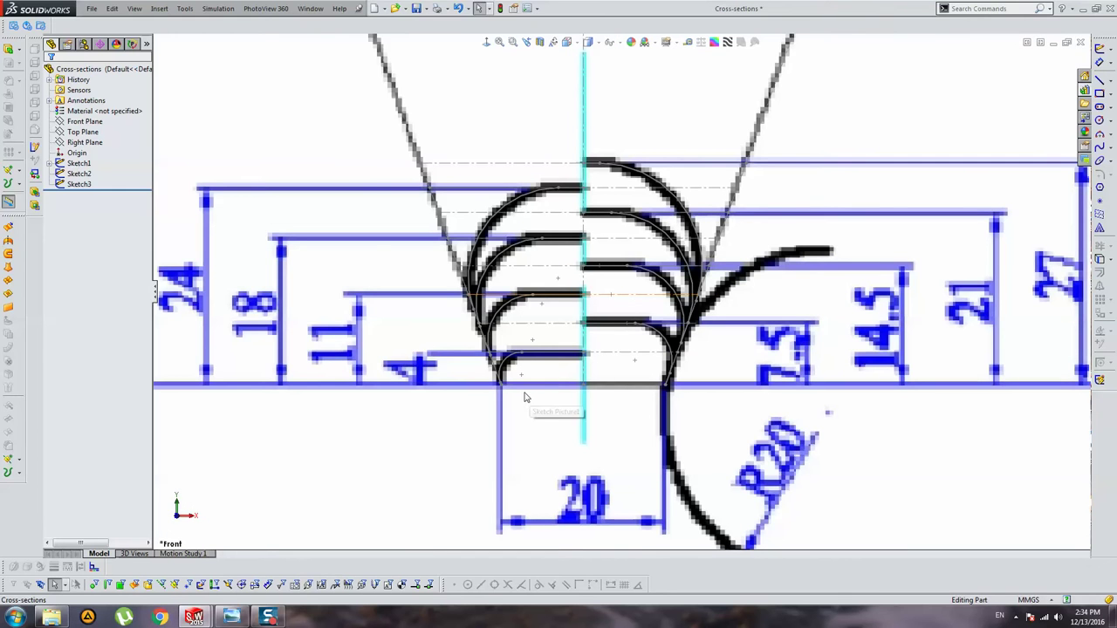
scroll(756, 330, up, 3)
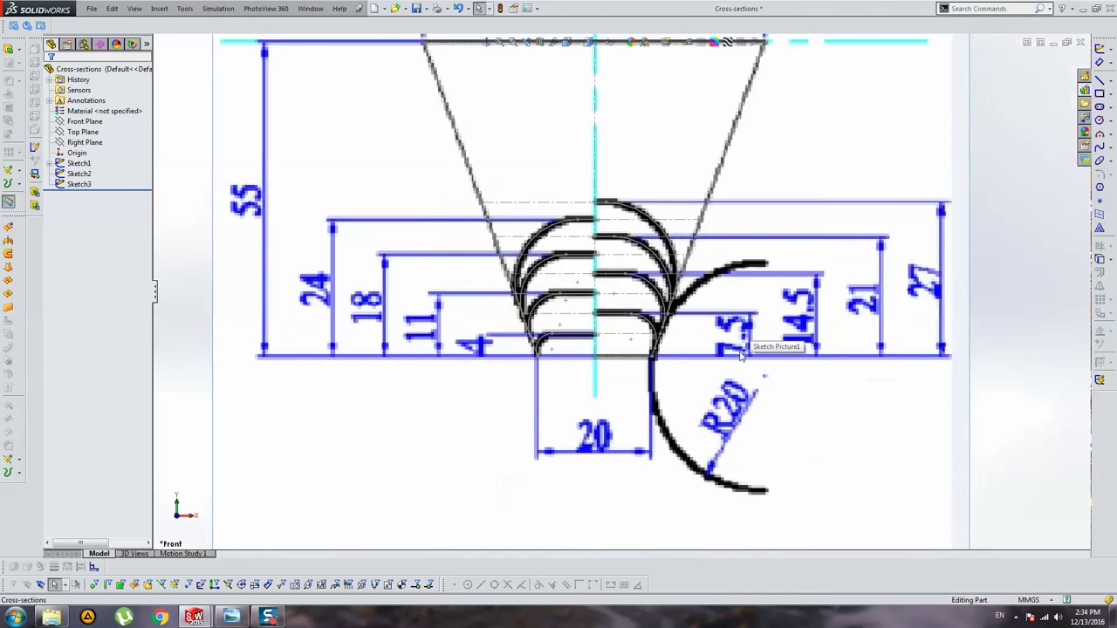
scroll(683, 274, down, 3)
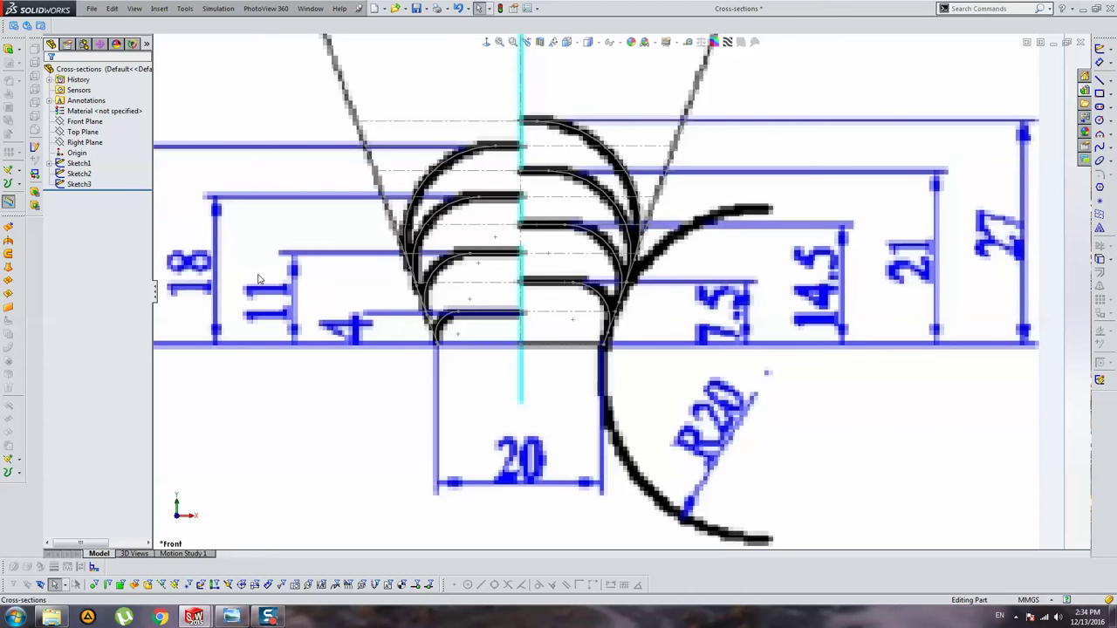
Step: Edit Sketch3, toggling the reference picture off and back on to compare
click(77, 184)
click(78, 156)
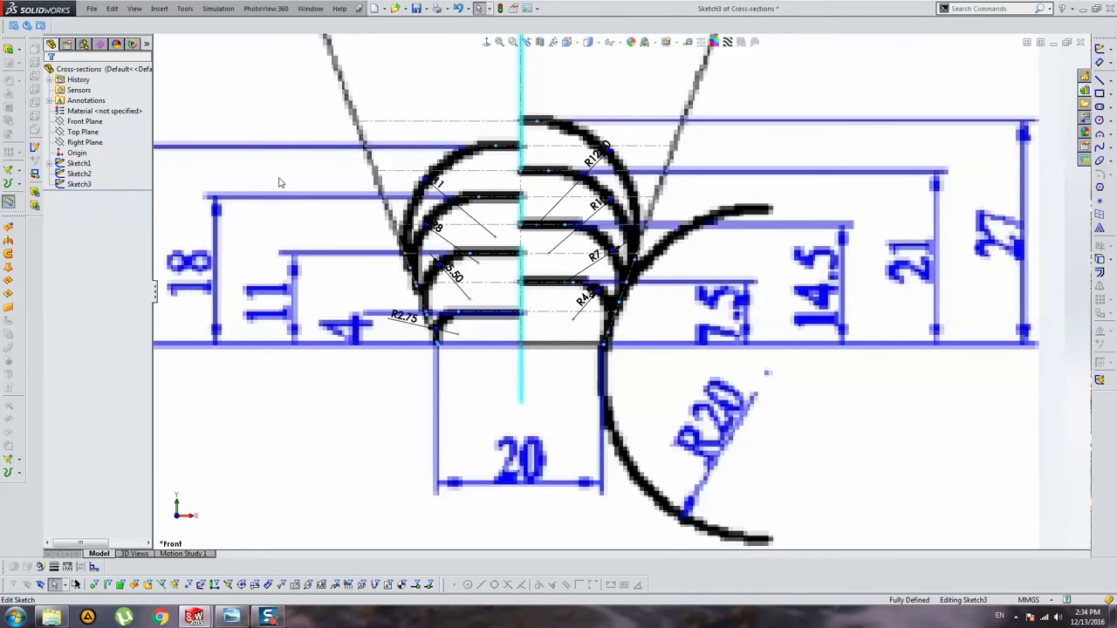
click(85, 142)
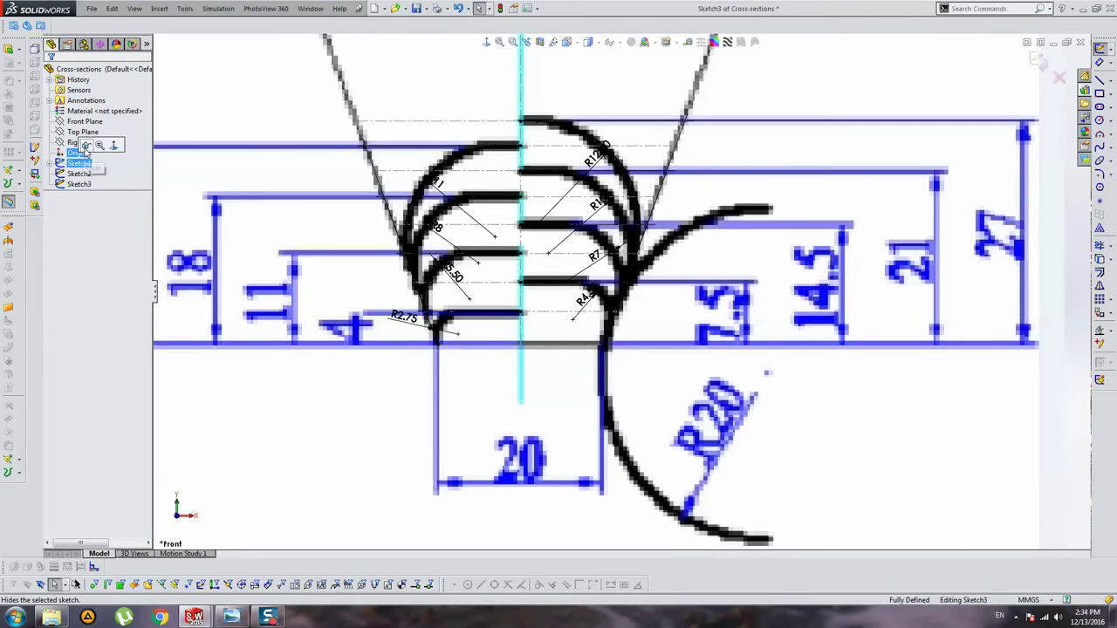
scroll(637, 297, down, 3)
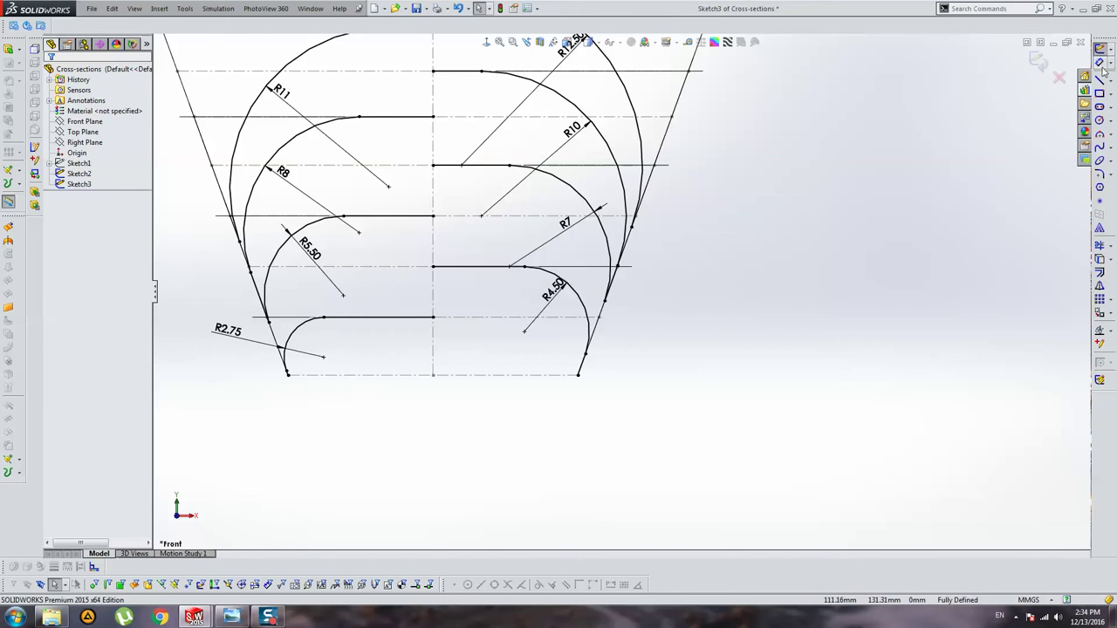
click(79, 163)
click(69, 144)
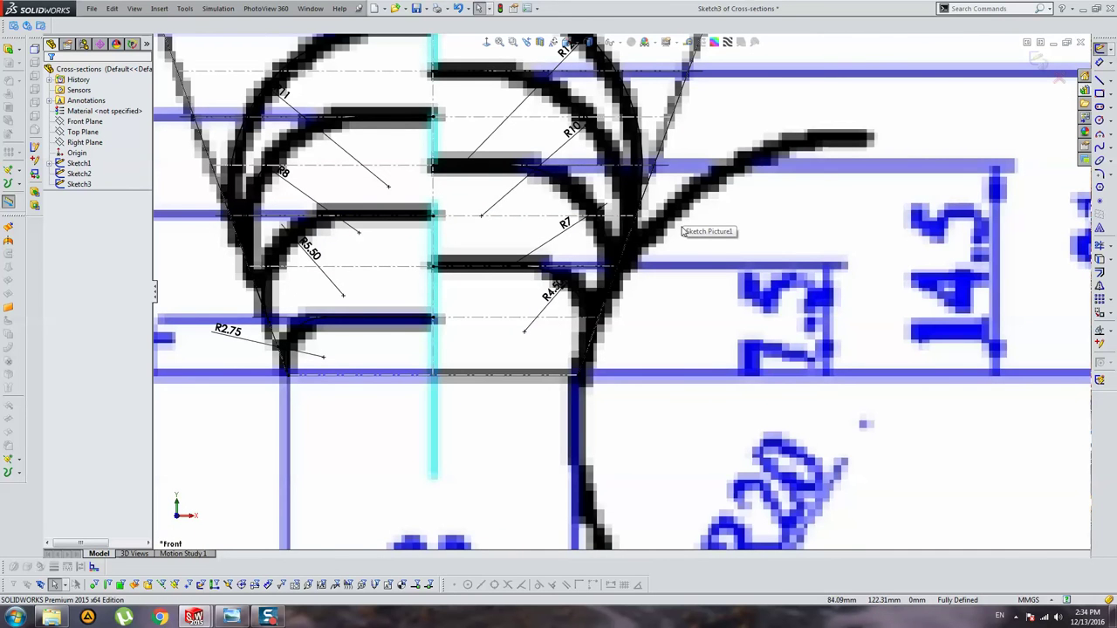
scroll(682, 231, down, 2)
scroll(672, 237, up, 4)
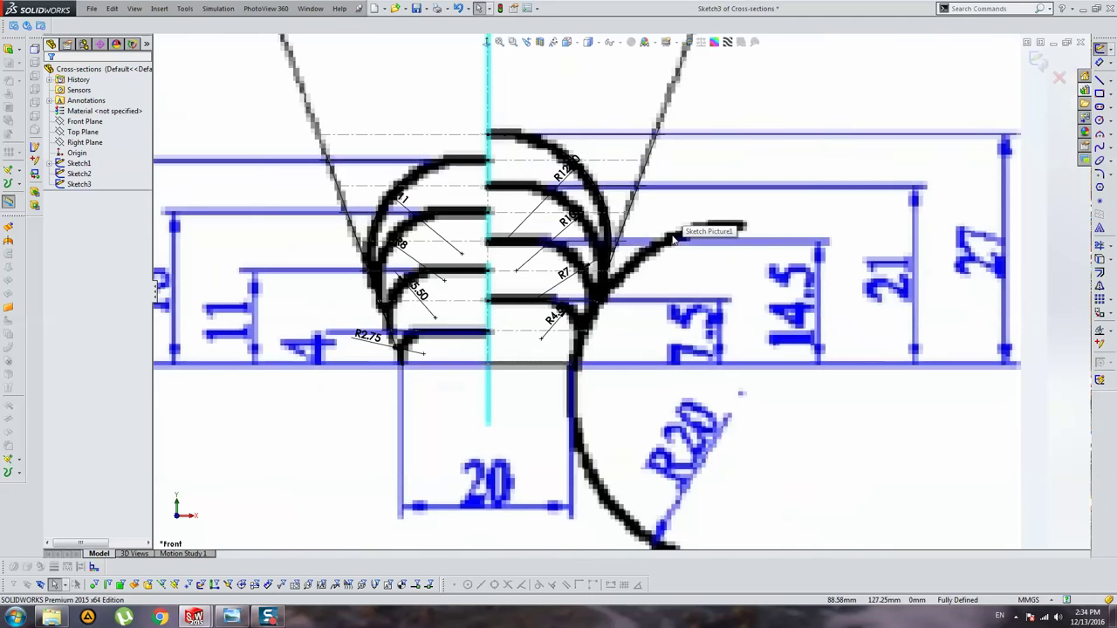
Step: Draw a trial three-point arc from the outline's lower right end and dimension it R20
click(1099, 134)
click(749, 228)
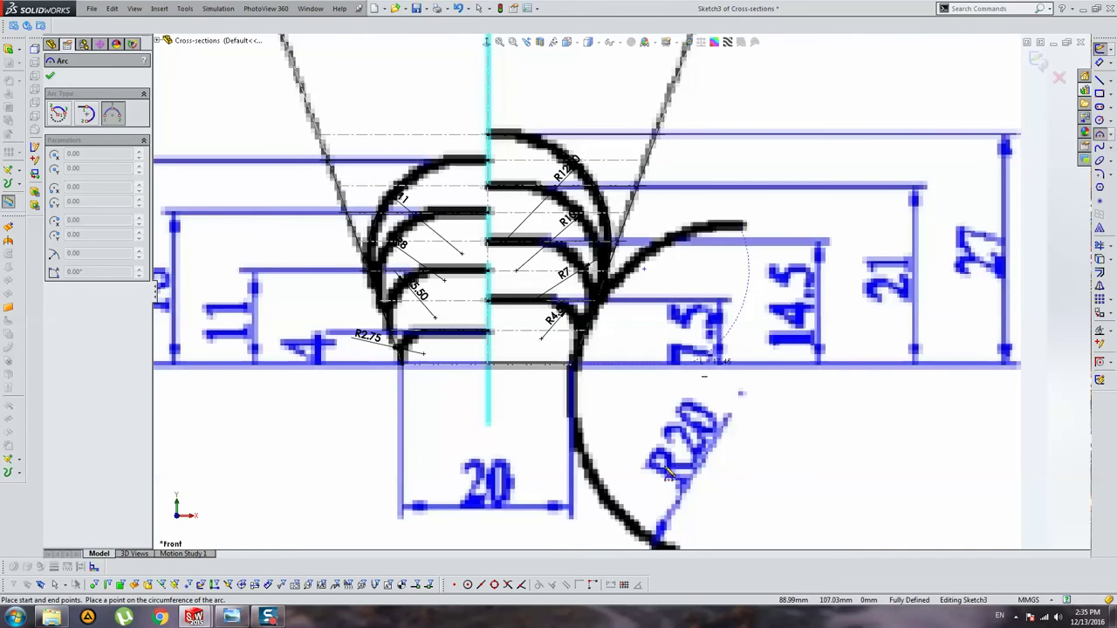
scroll(676, 523, up, 1)
click(713, 520)
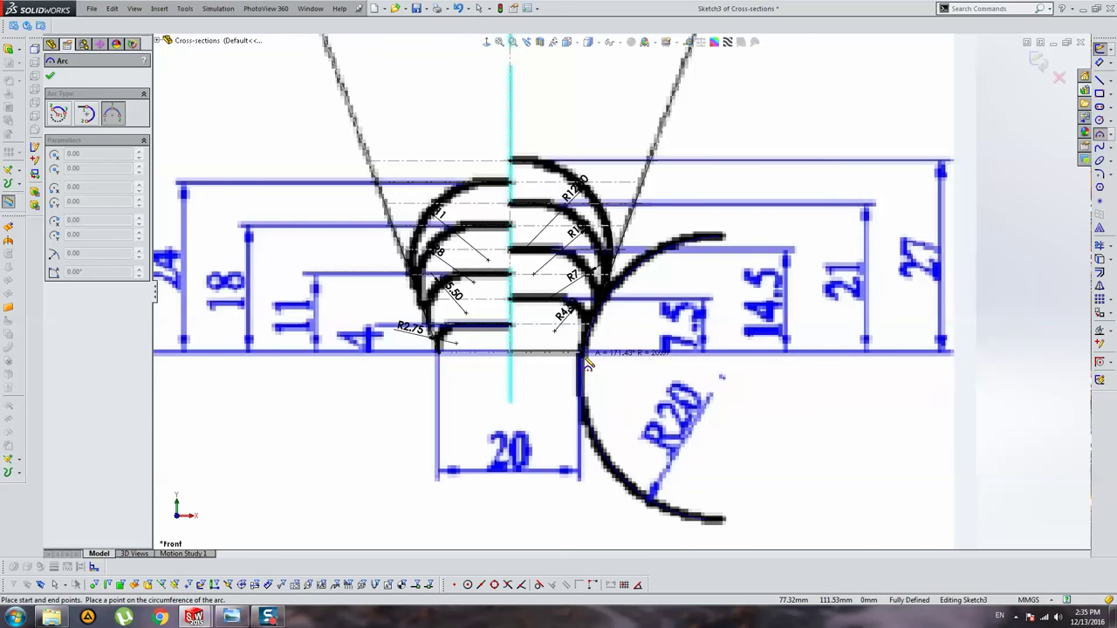
click(586, 365)
key(Escape)
click(1100, 62)
click(622, 271)
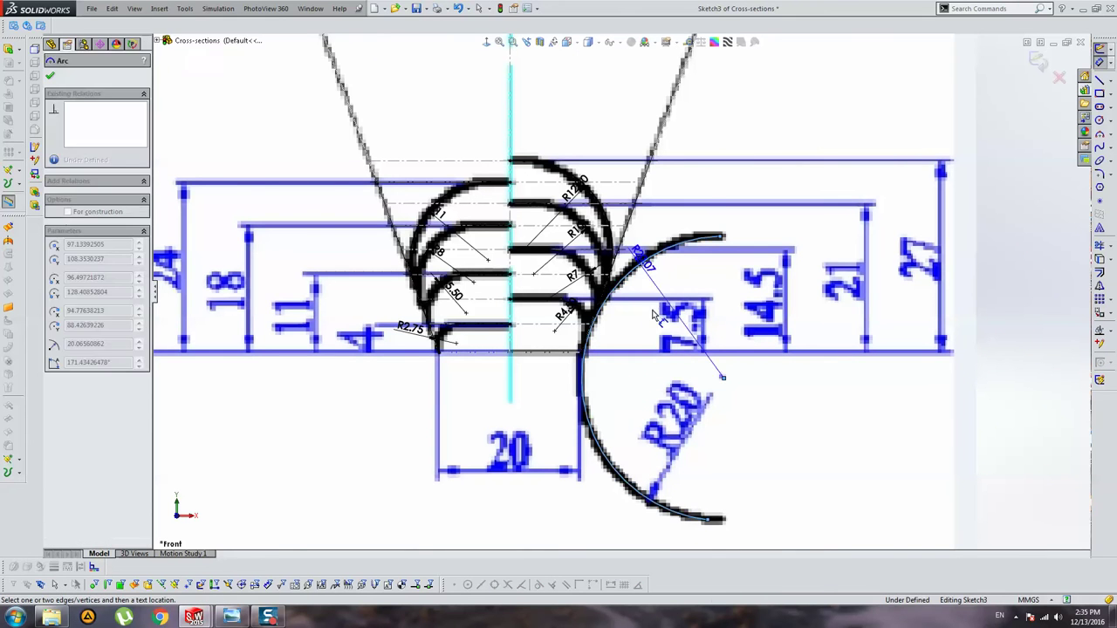
click(676, 314)
text(20)
key(Return)
key(Escape)
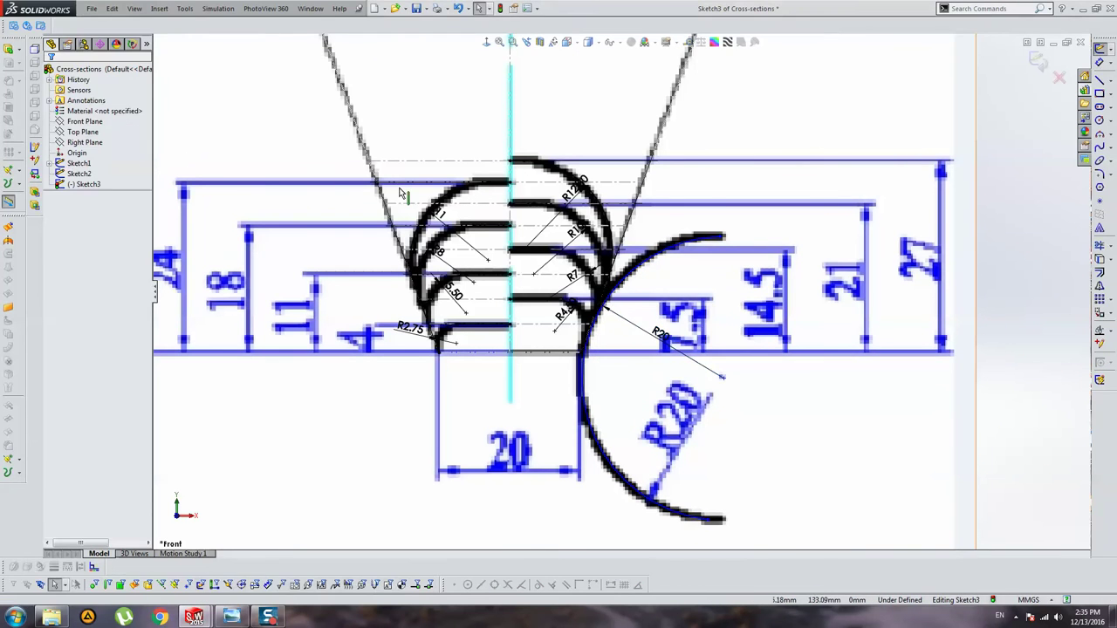
Step: Hide the reference drawing, then delete the trial R20 arc
click(83, 163)
click(83, 150)
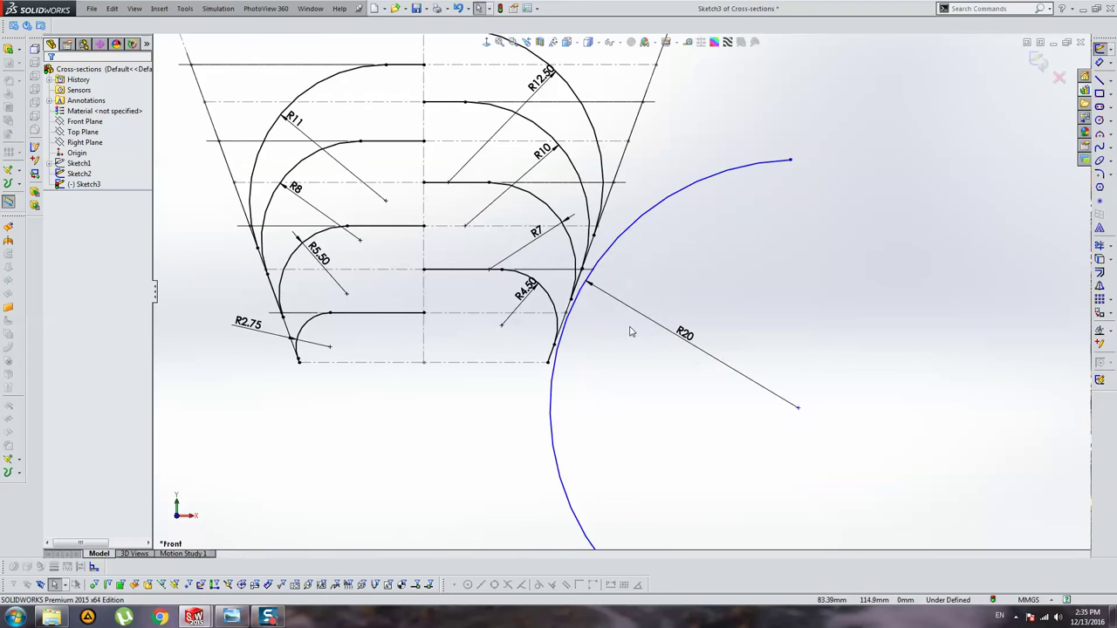
click(797, 408)
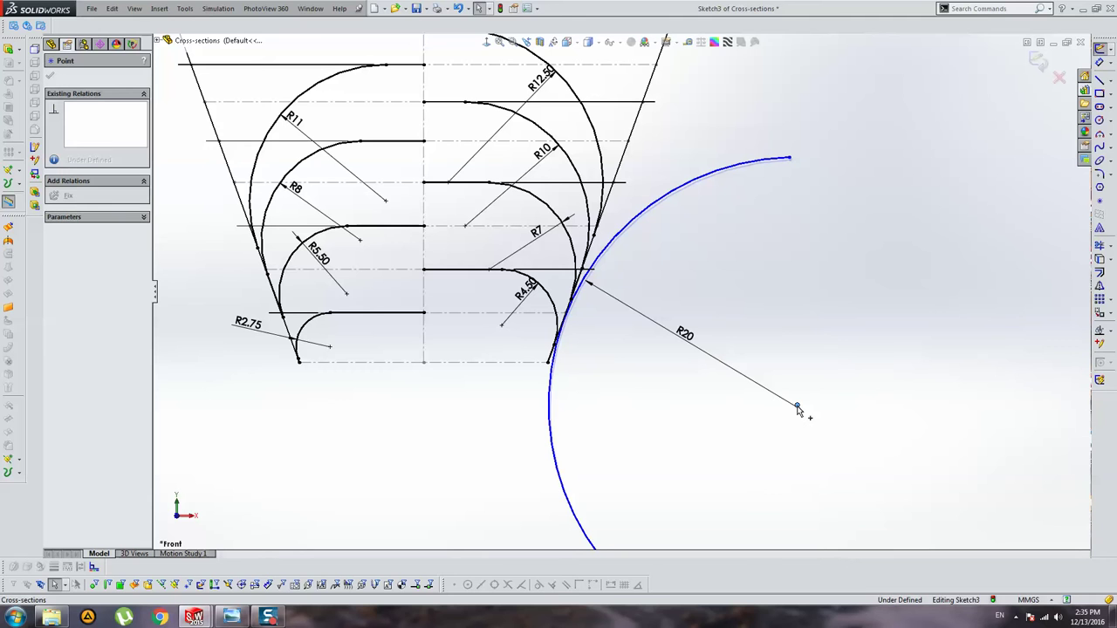
drag(797, 408, 798, 410)
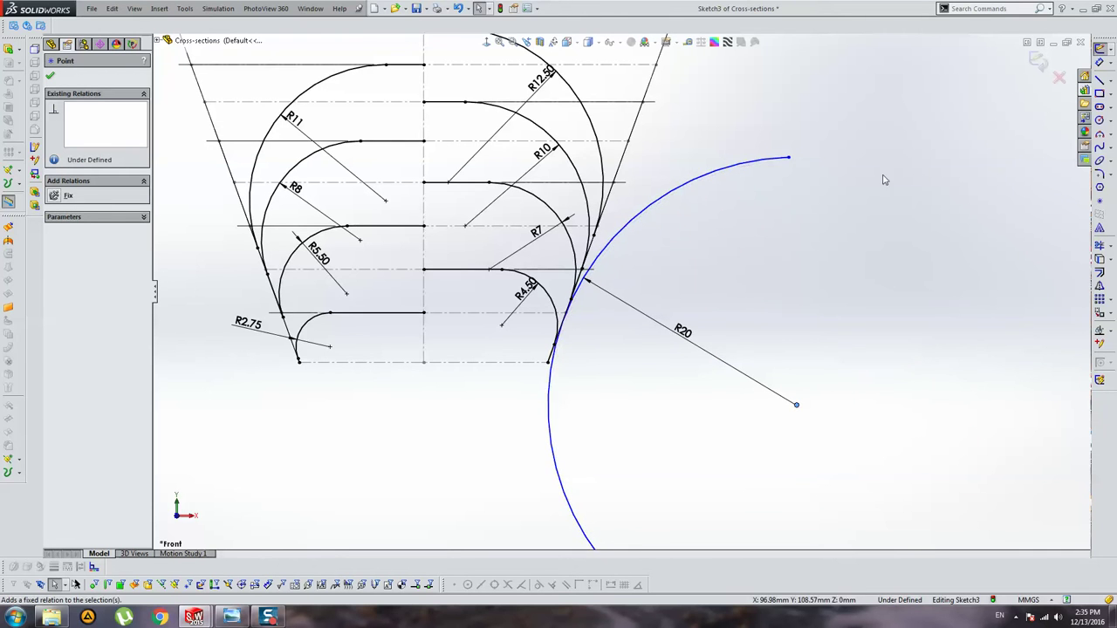
click(761, 164)
key(Delete)
key(Return)
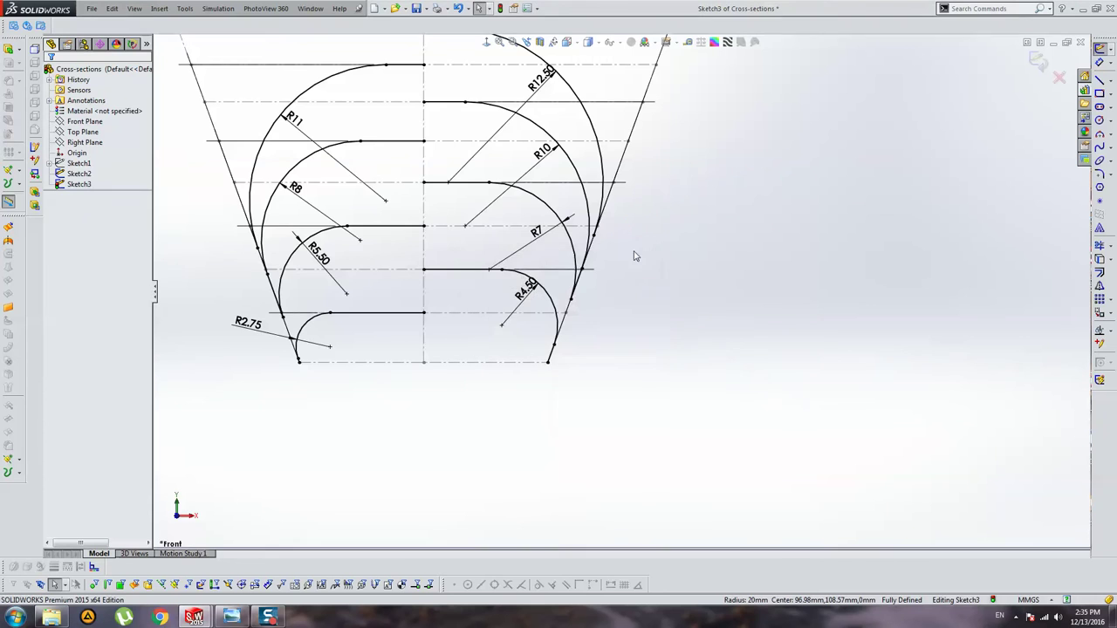
scroll(576, 287, up, 5)
scroll(534, 157, down, 3)
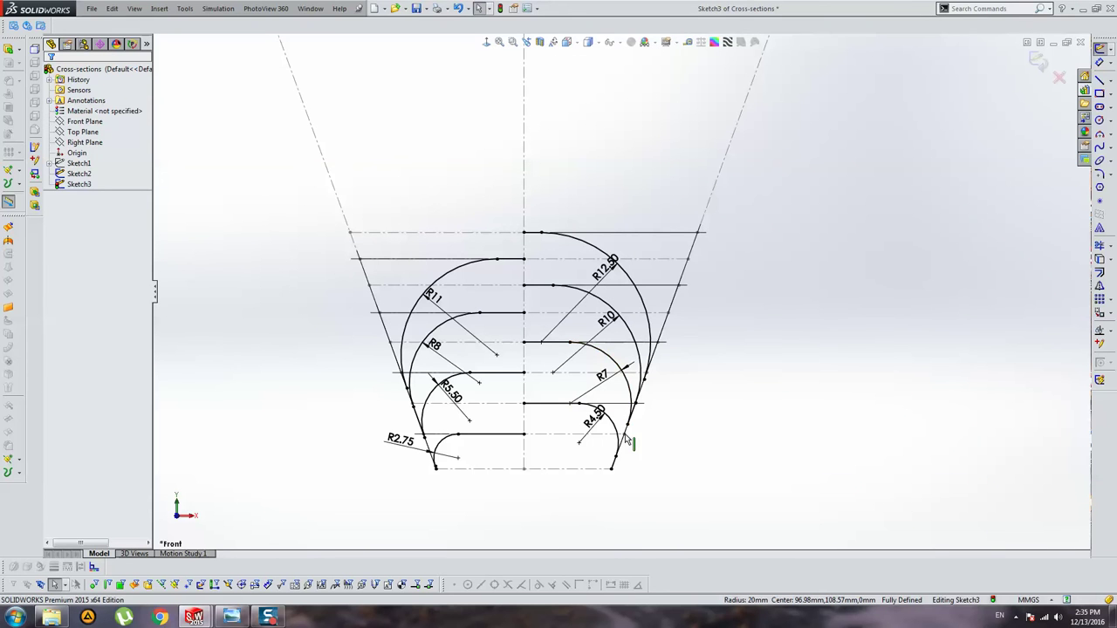
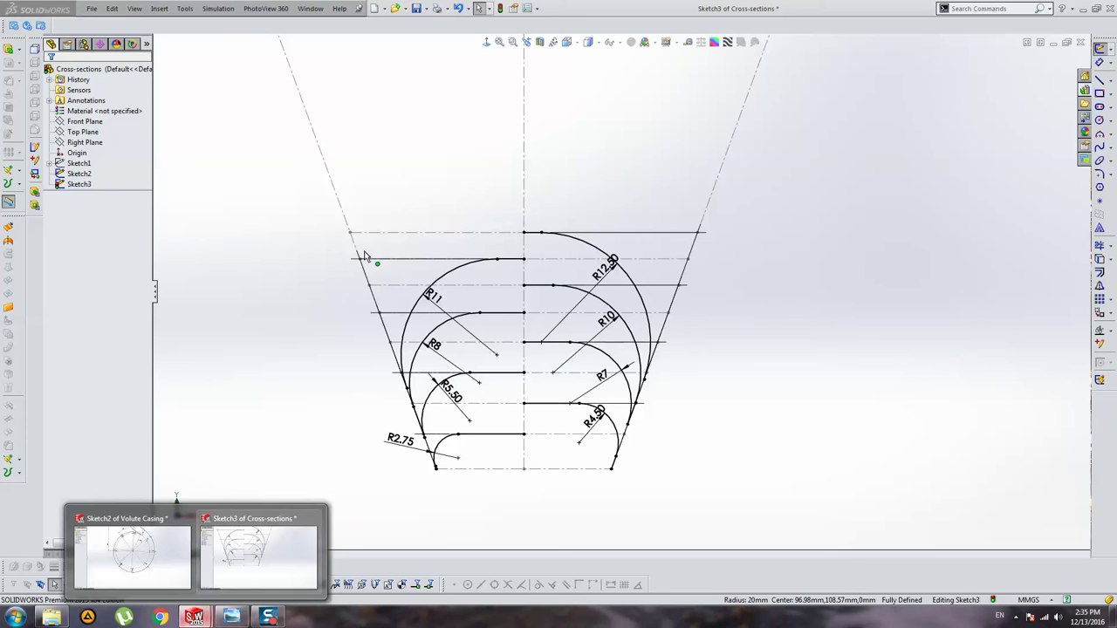
Step: Exit Sketch3 and show Sketch1's hidden reference picture
scroll(881, 186, up, 1)
key(z)
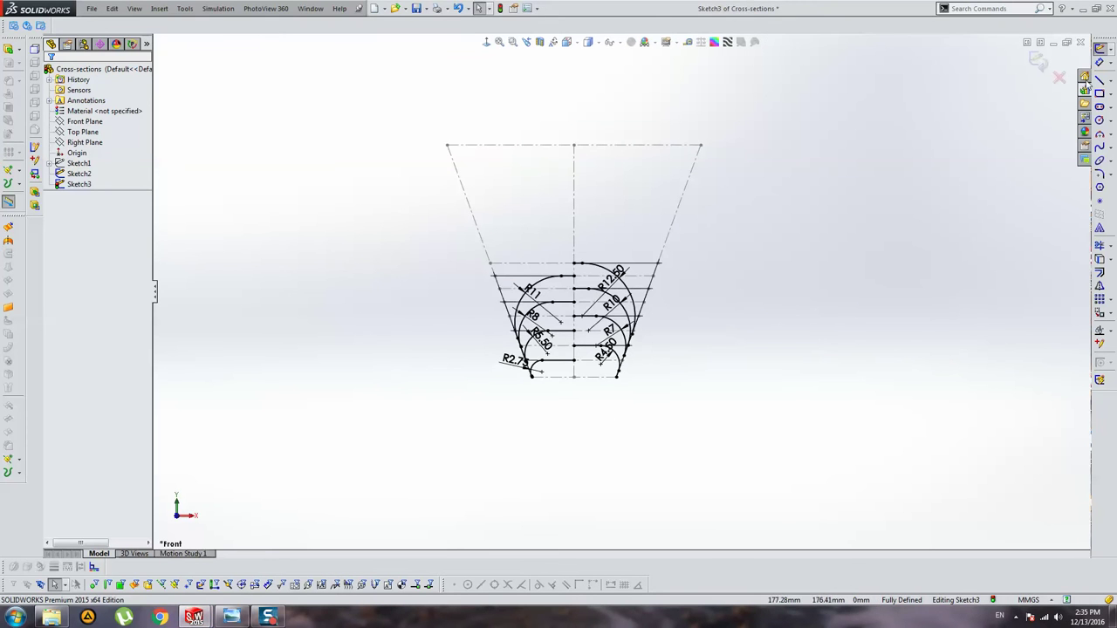
click(1038, 61)
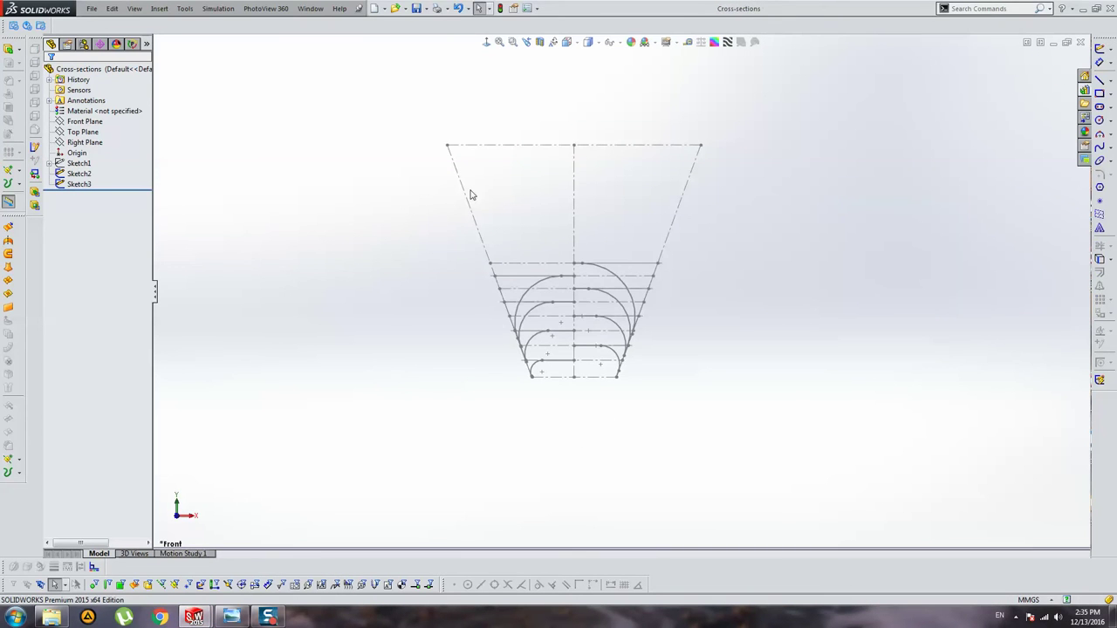
click(73, 164)
click(87, 129)
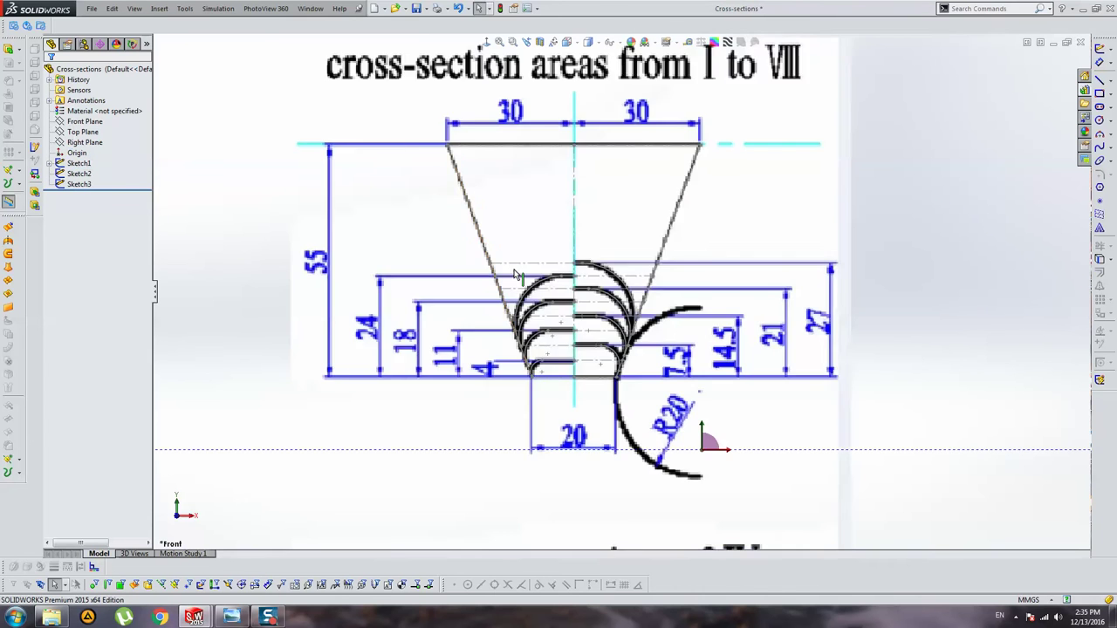
Step: Pan to the cross-section IX drawing and resume editing Sketch3
scroll(558, 261, up, 3)
scroll(563, 290, down, 5)
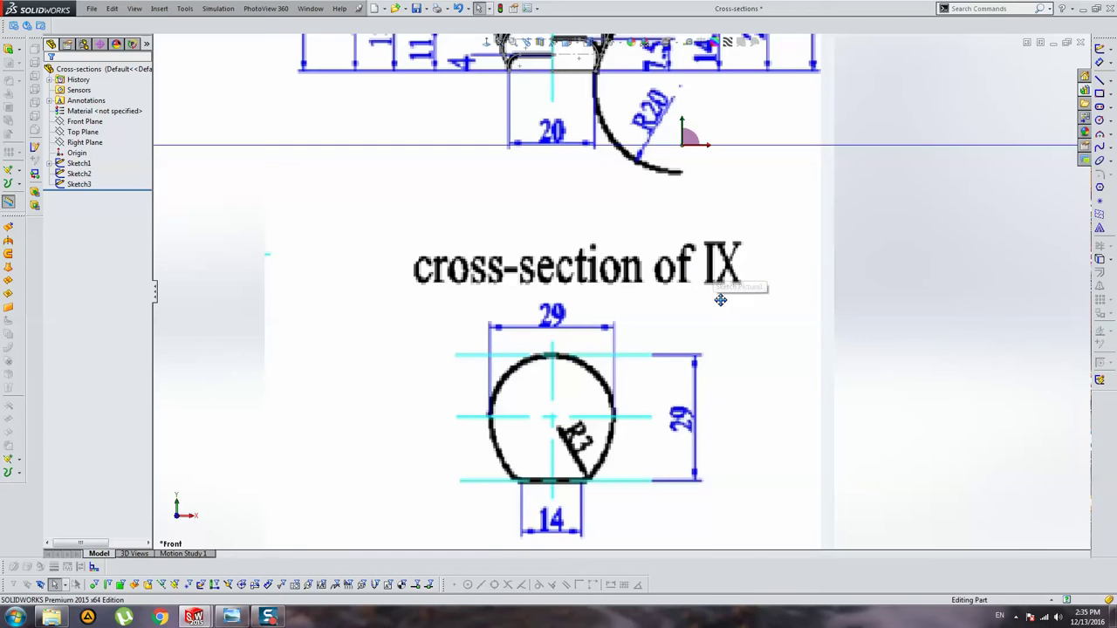
ctrl+middle_drag(720, 299, 702, 268)
click(88, 186)
click(78, 159)
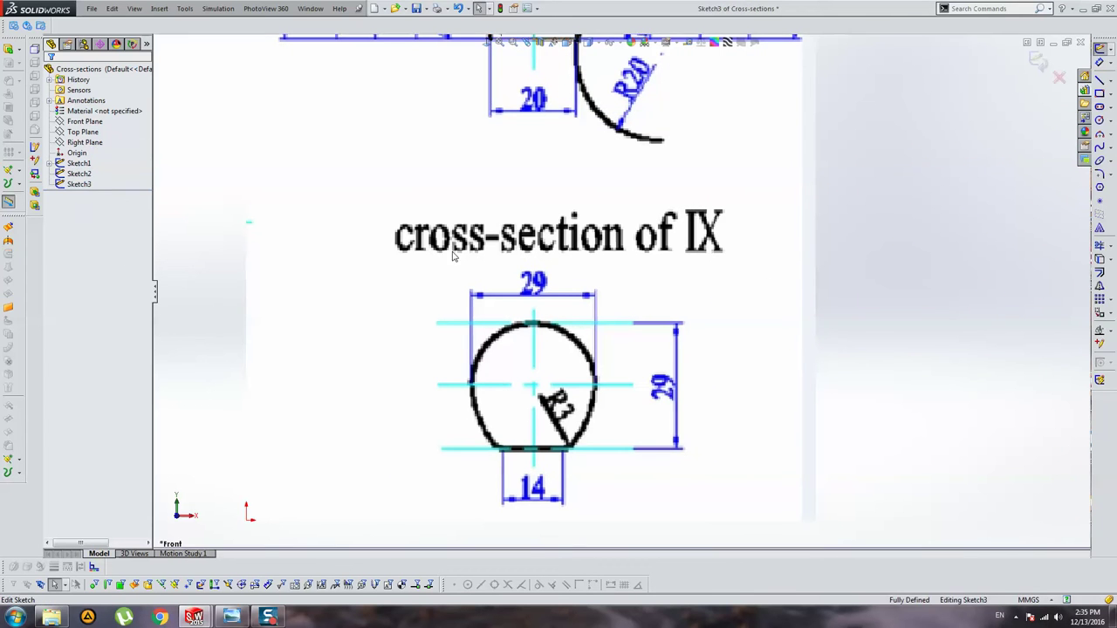
scroll(529, 261, down, 2)
scroll(530, 261, down, 1)
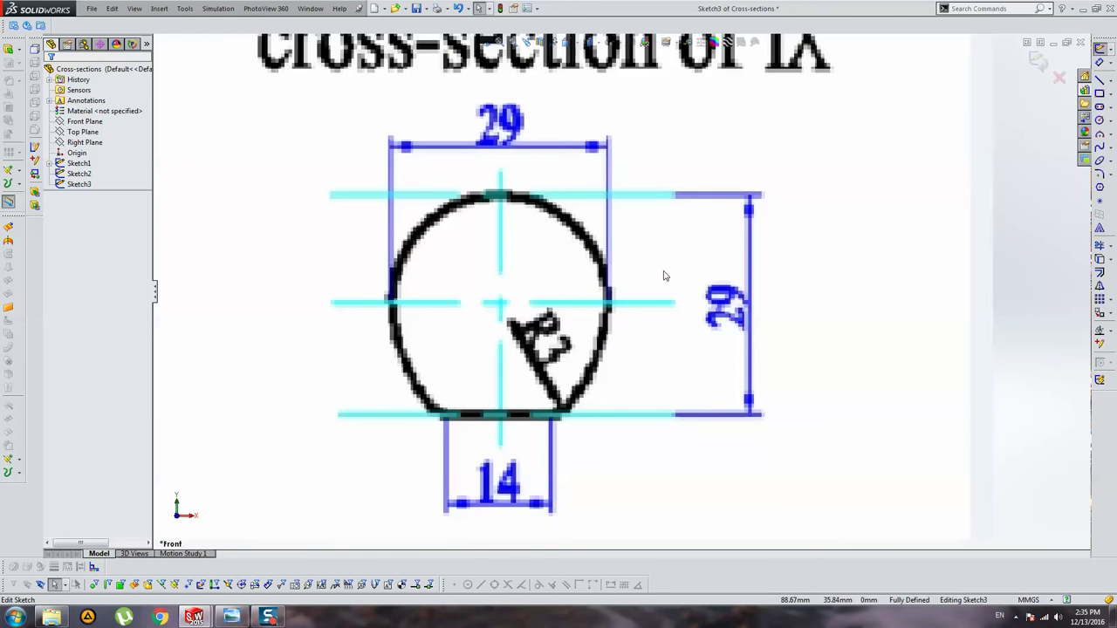
Step: Draw a vertical line from the top to the bottom of the IX circle
click(1099, 80)
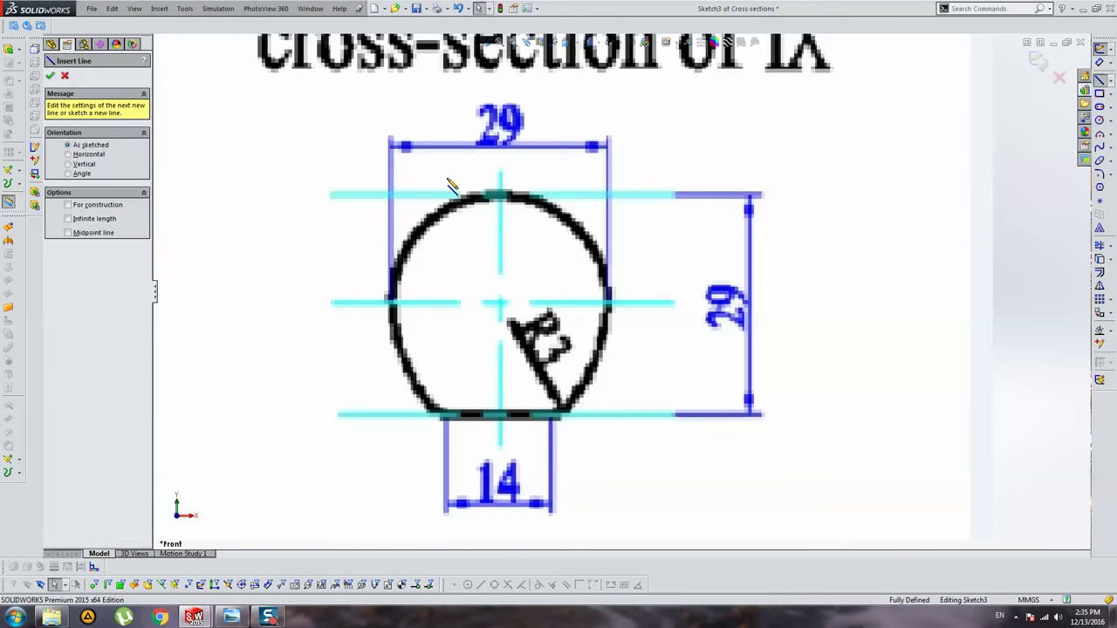
click(503, 195)
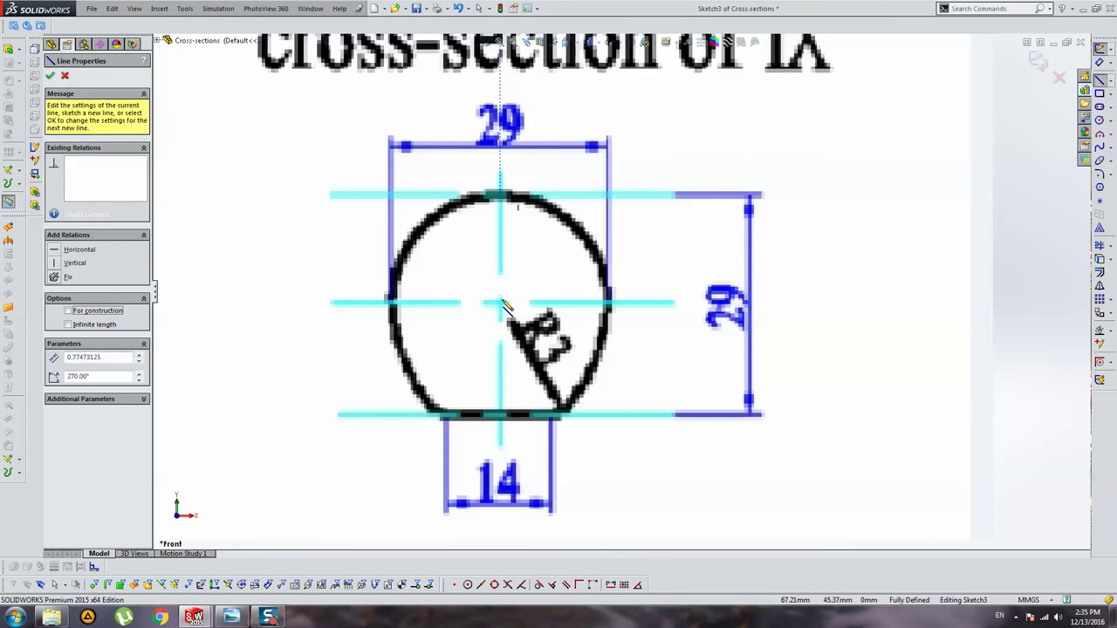
click(503, 422)
key(Escape)
click(498, 222)
click(504, 242)
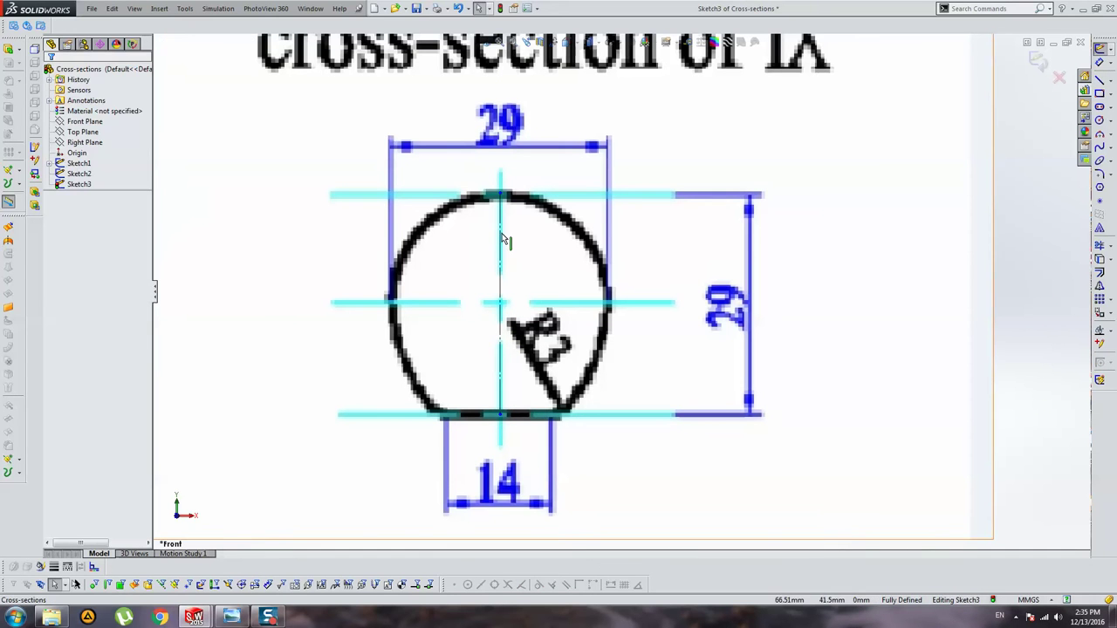
Step: Make the vertical line construction geometry and dimension its height to 29
click(1099, 63)
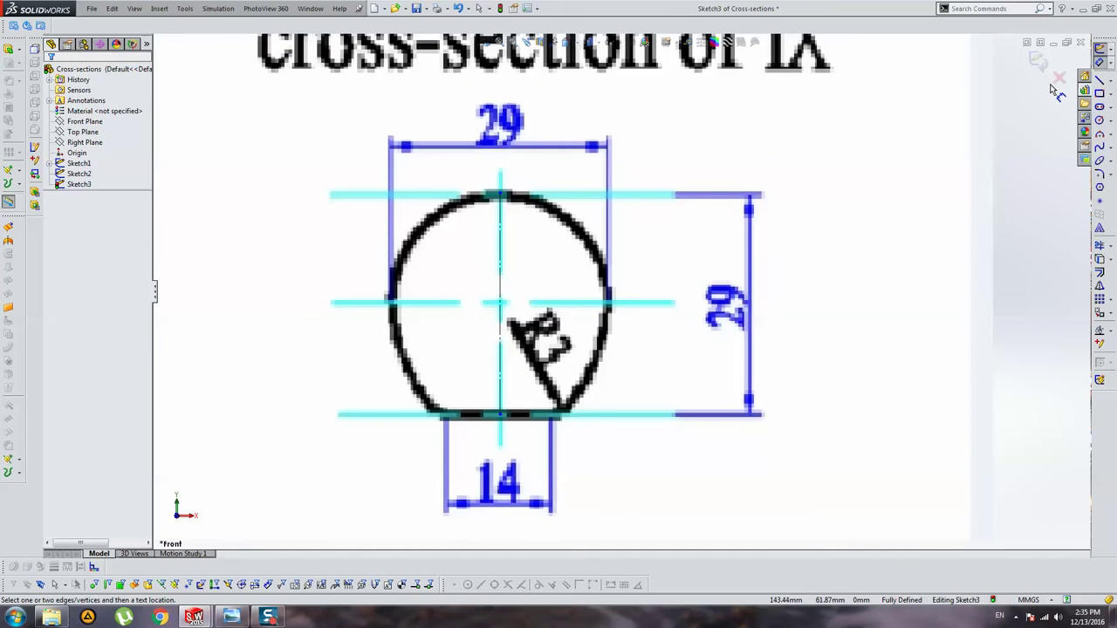
click(501, 195)
click(509, 419)
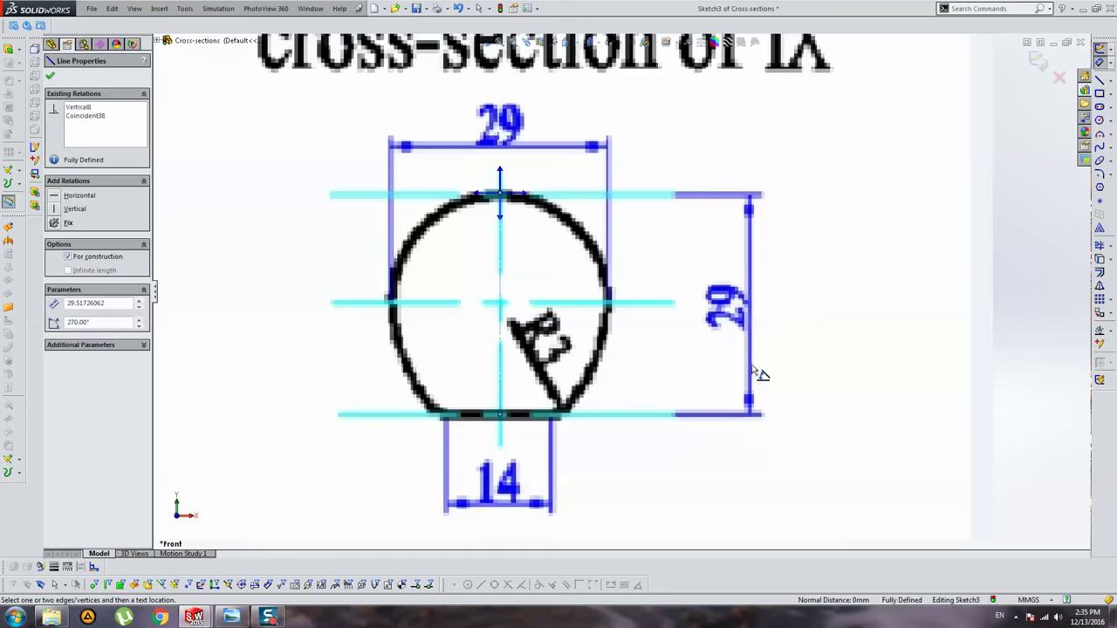
click(531, 236)
click(510, 424)
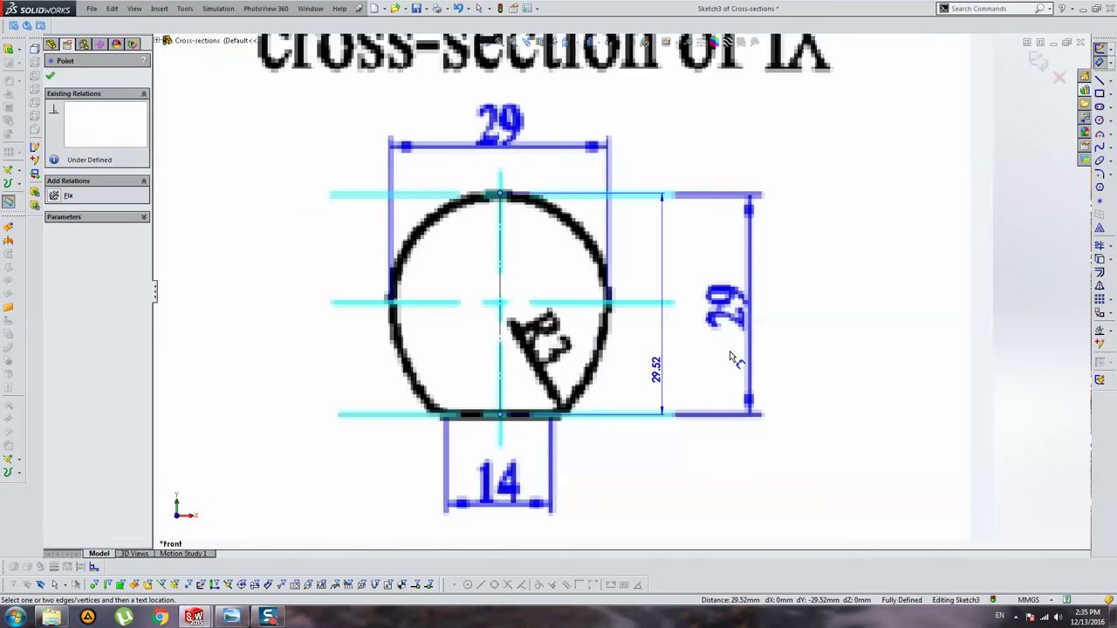
click(768, 323)
text(9)
key(Return)
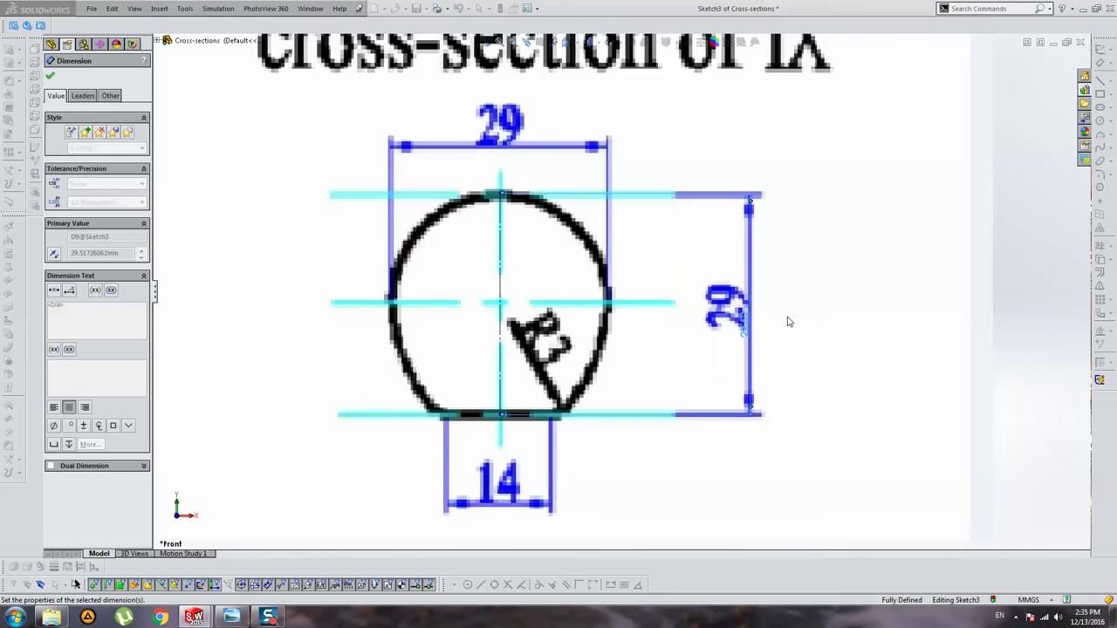
key(Escape)
click(499, 200)
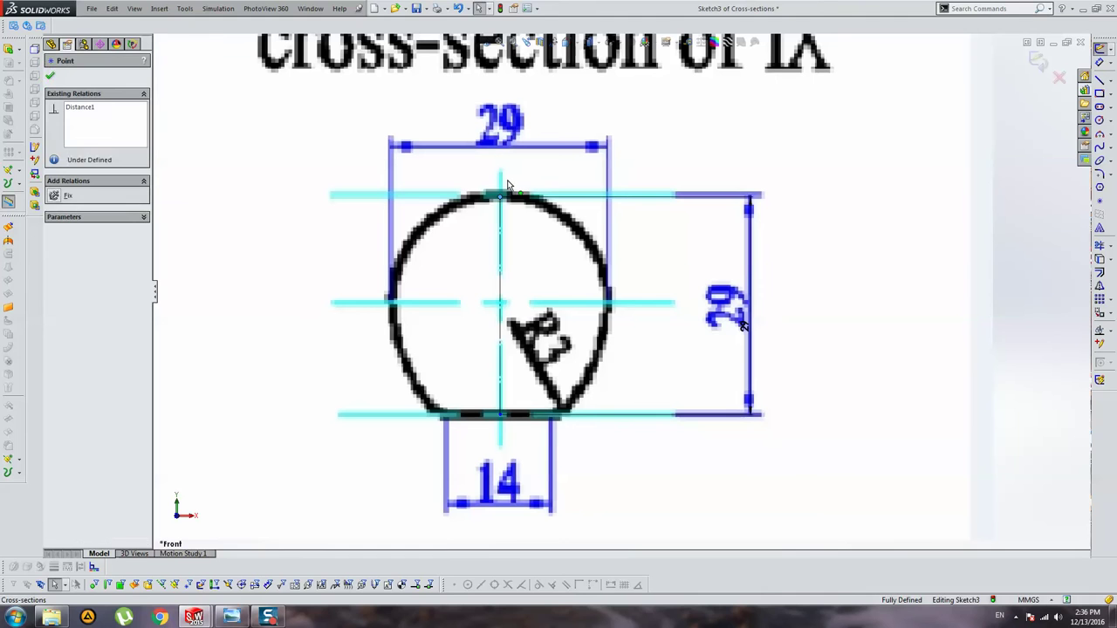
click(1011, 263)
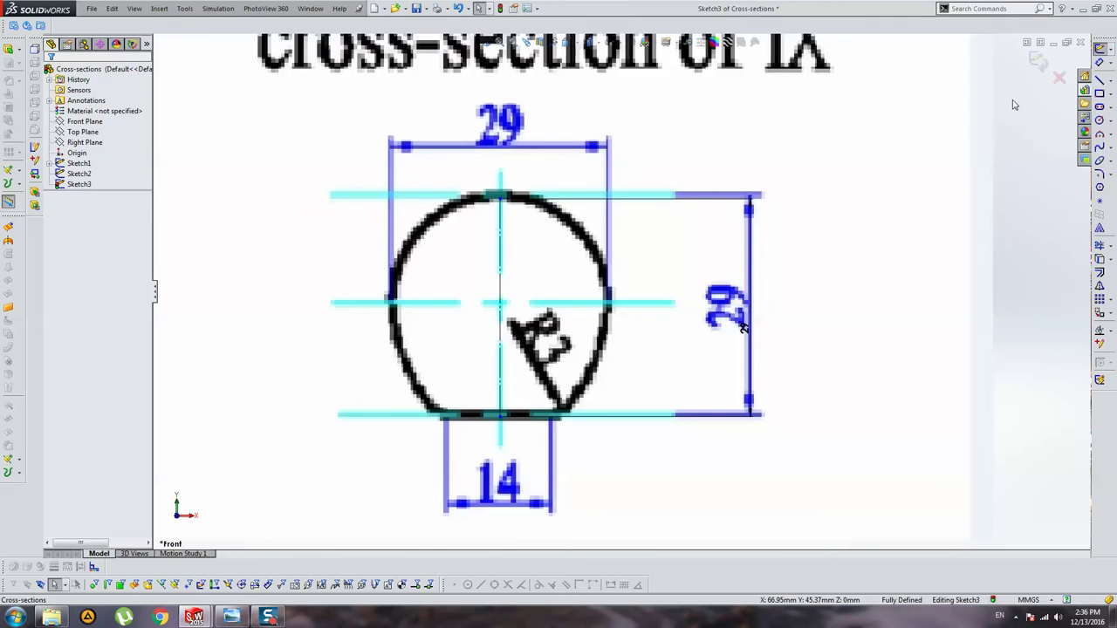
Step: Draw a horizontal line across the circle with a point at its midpoint
click(1099, 81)
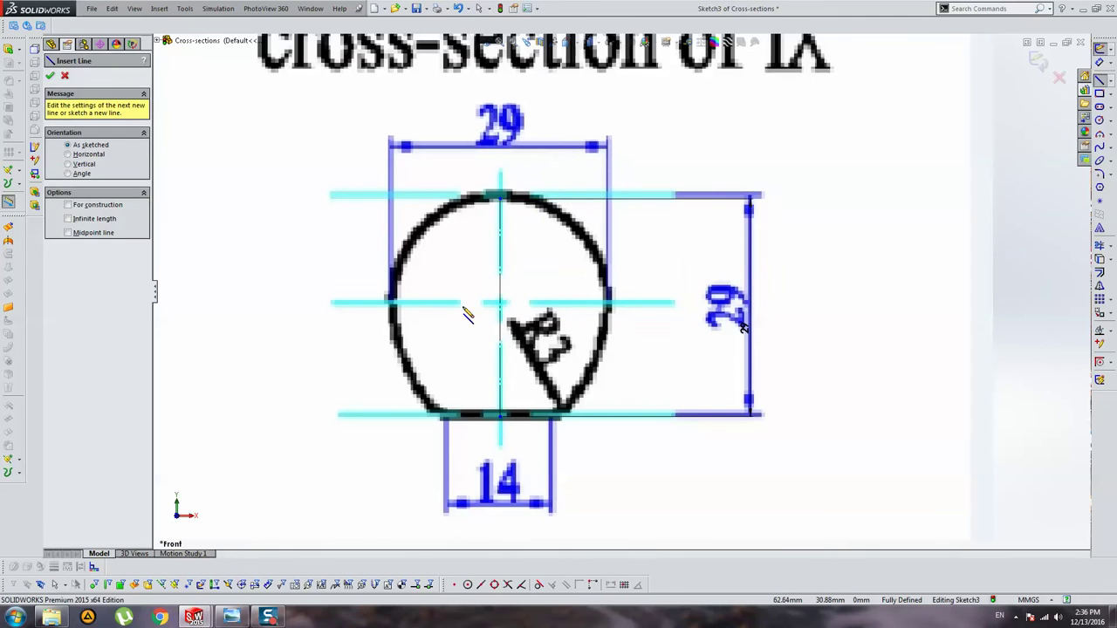
click(392, 303)
click(610, 303)
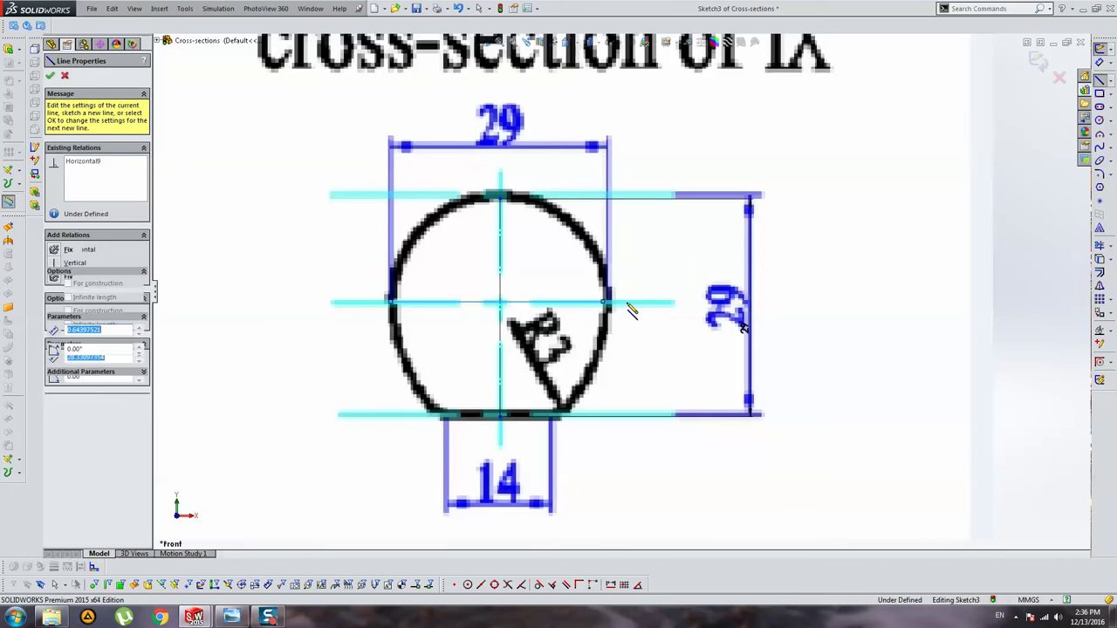
key(Escape)
click(1099, 201)
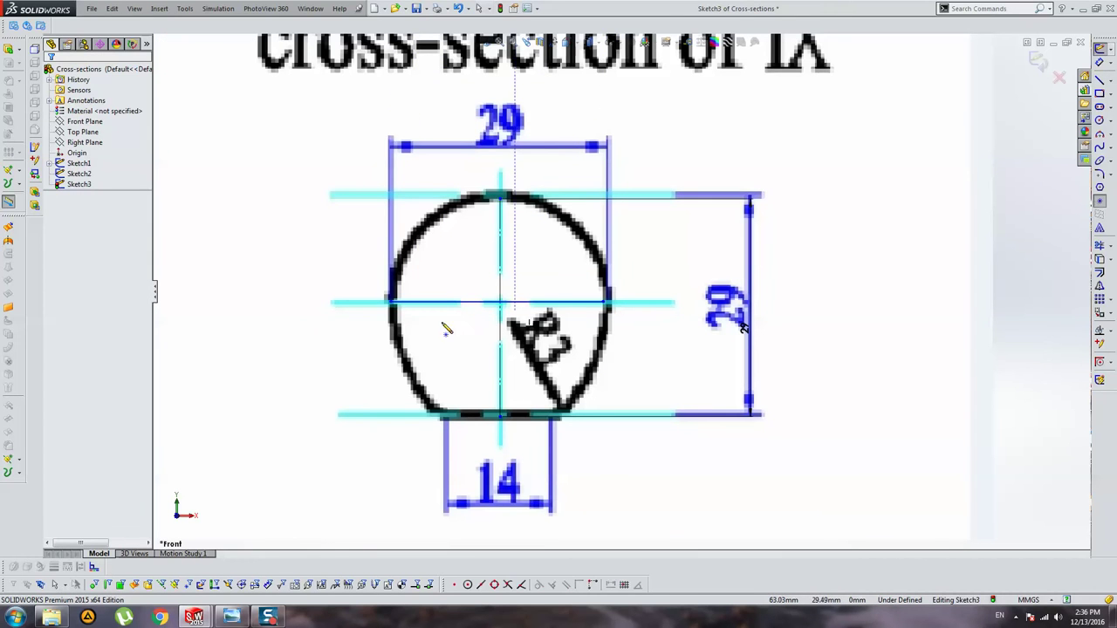
click(496, 302)
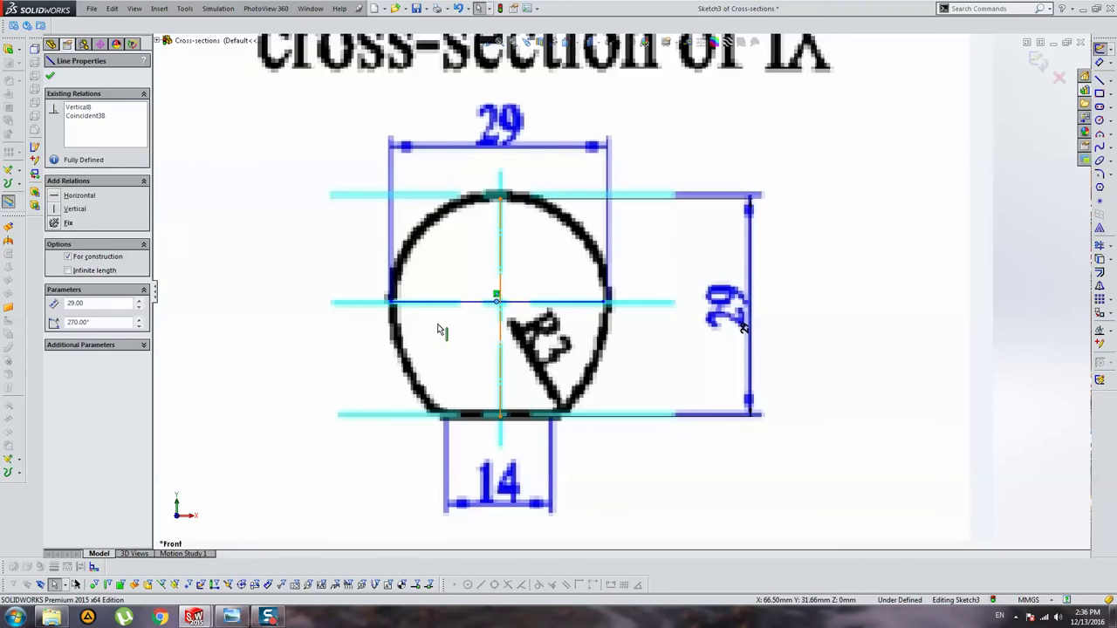
click(77, 262)
click(464, 303)
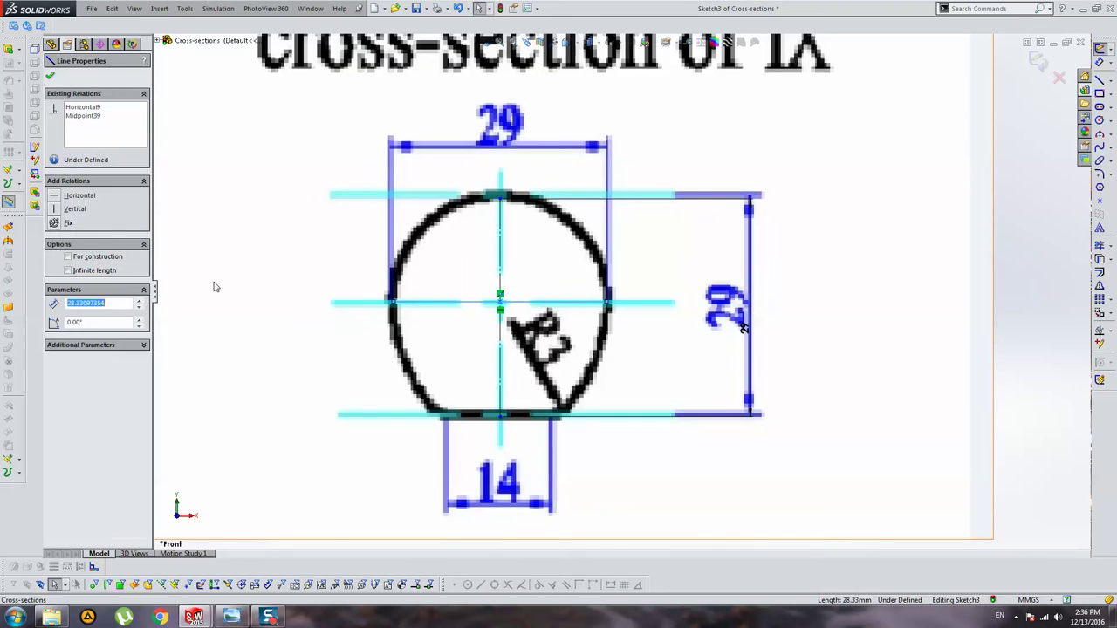
key(Escape)
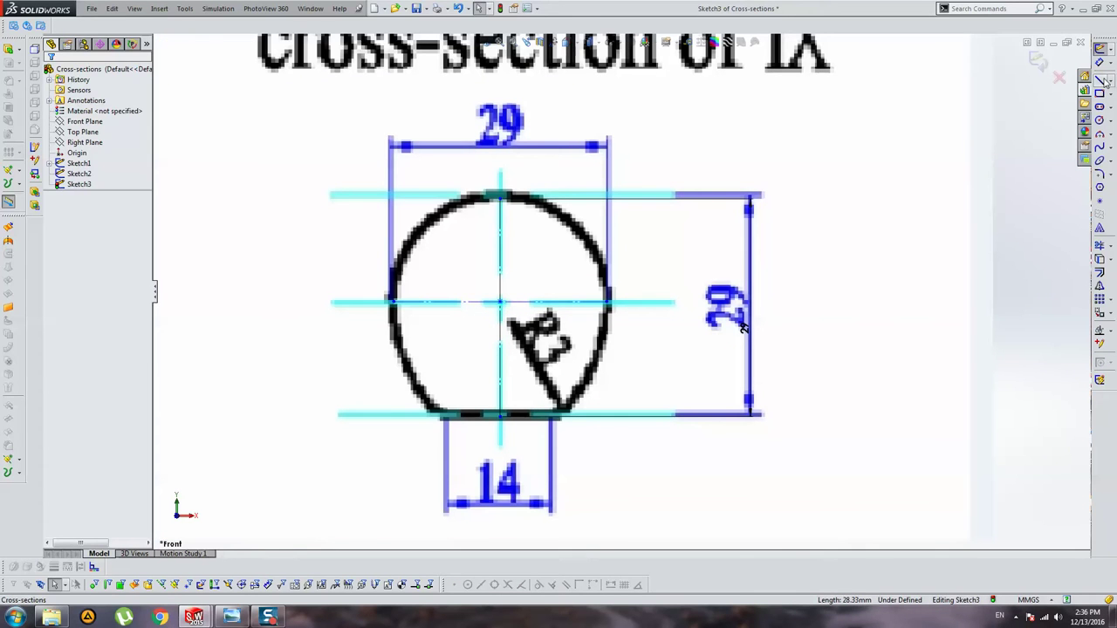
Step: Dimension the horizontal line to 29 and begin a circle near the centre point
click(1098, 63)
click(392, 303)
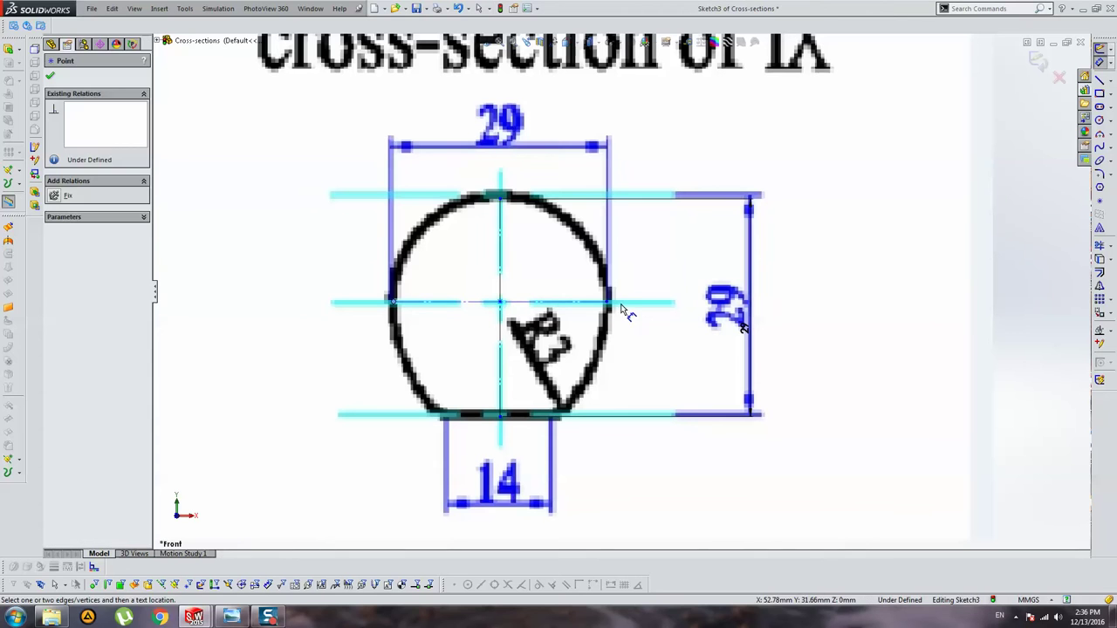
click(542, 113)
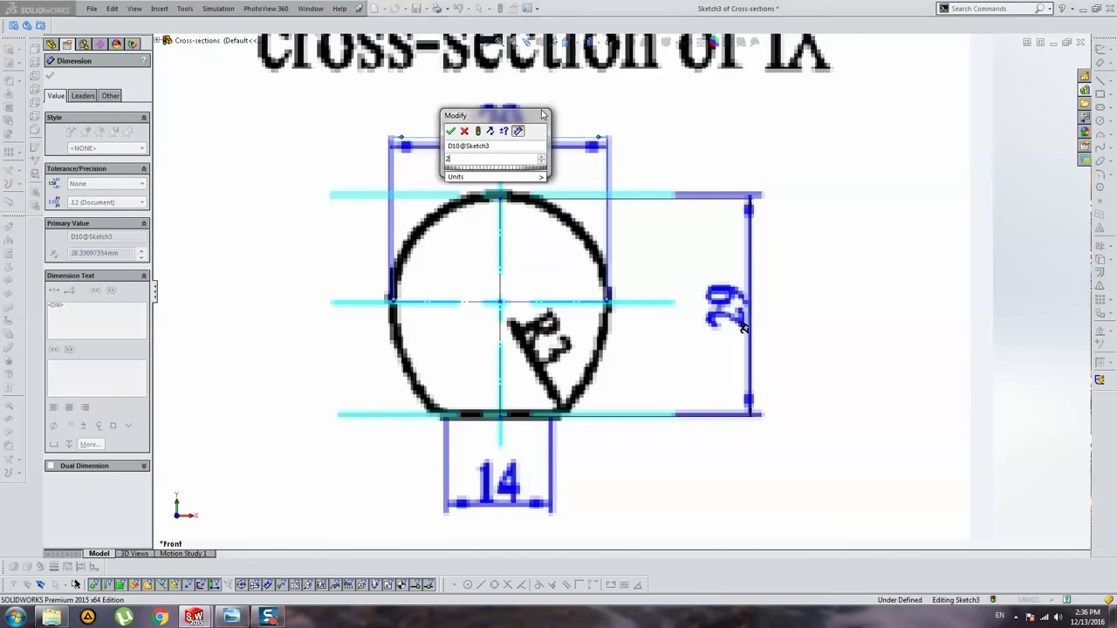
text(29)
key(Return)
key(Escape)
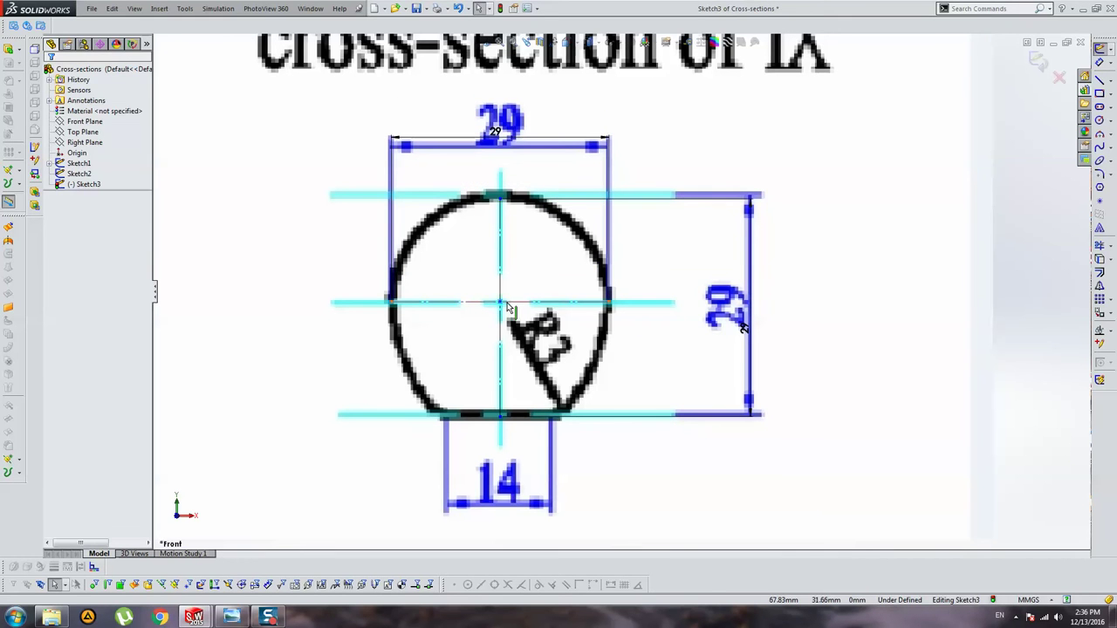
click(500, 302)
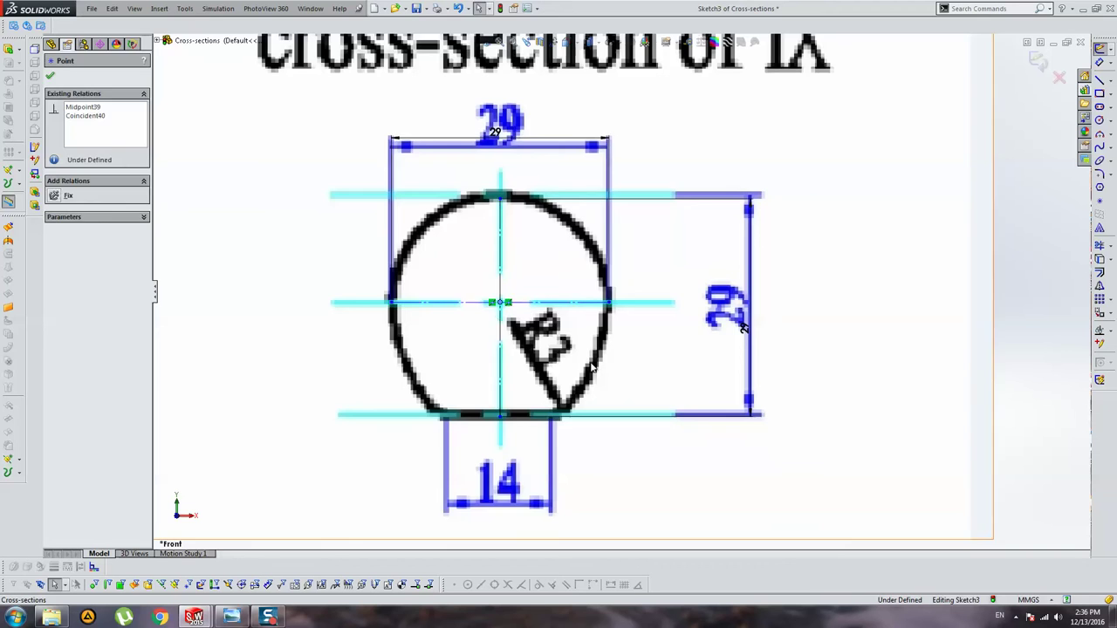
scroll(513, 241, up, 2)
scroll(513, 241, down, 2)
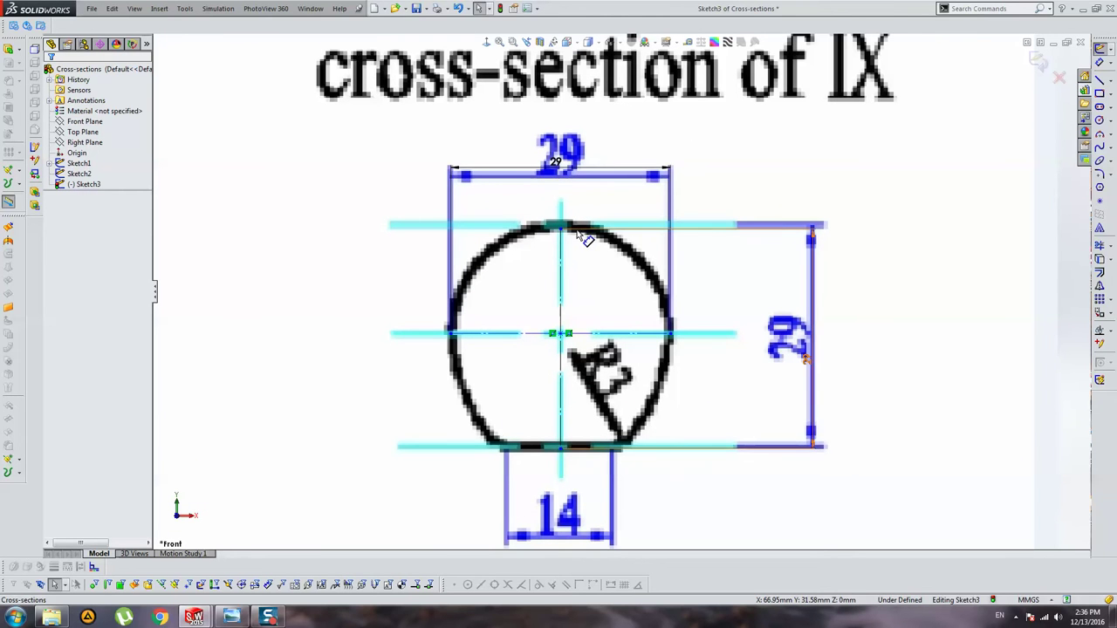
click(1100, 119)
click(565, 333)
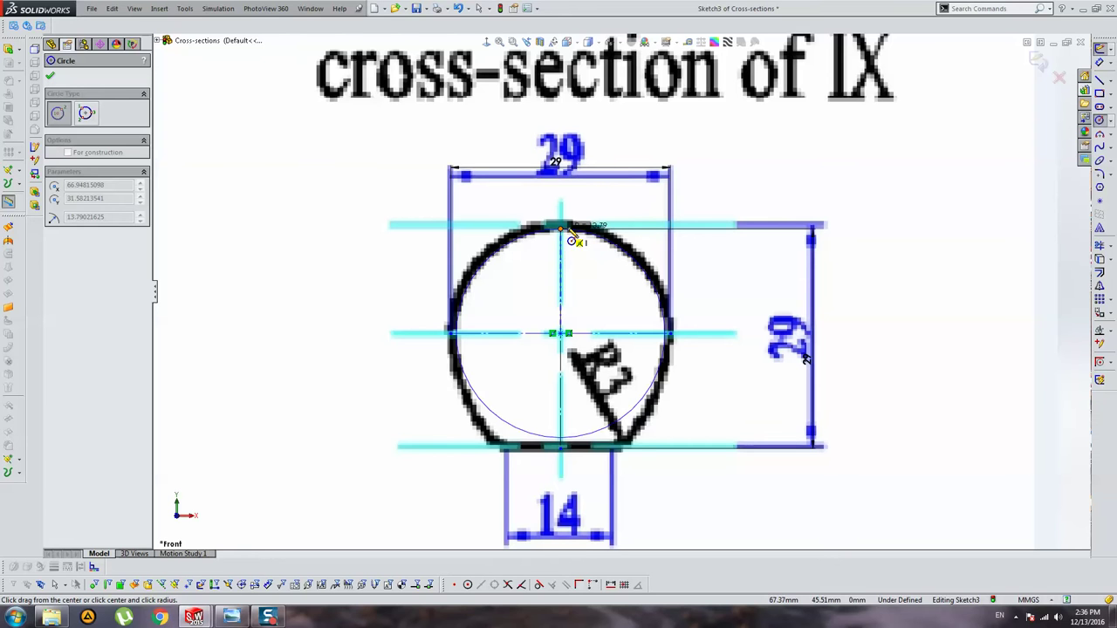
Step: Cancel the unfinished circle and draw a line along the IX section's bottom flat
key(Escape)
scroll(628, 227, up, 3)
scroll(619, 244, up, 2)
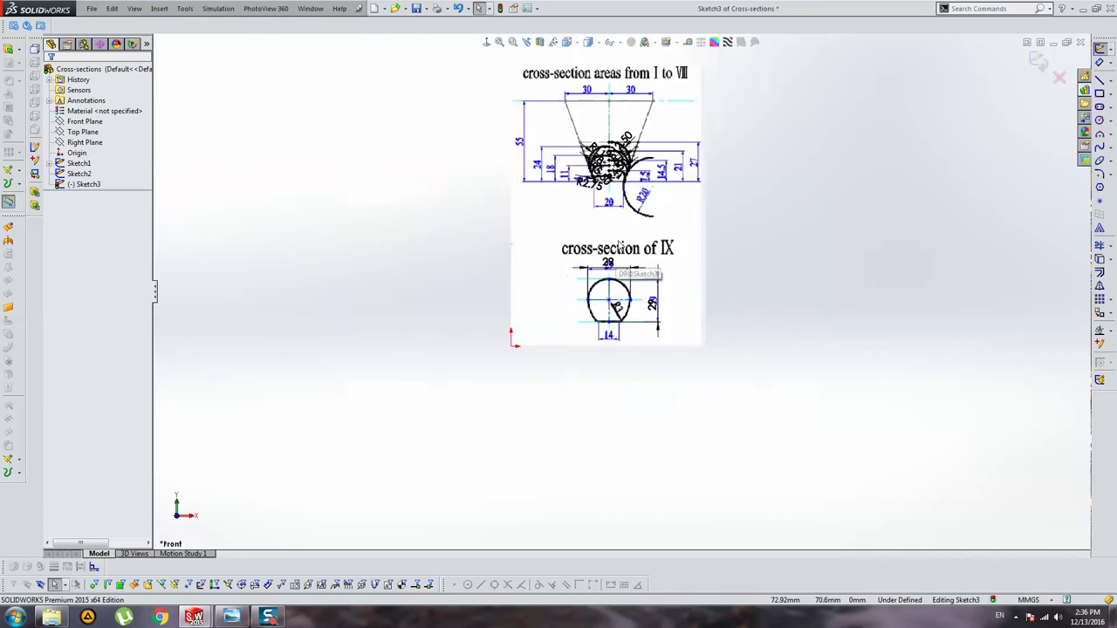
scroll(619, 240, down, 4)
scroll(615, 236, down, 1)
scroll(615, 234, up, 3)
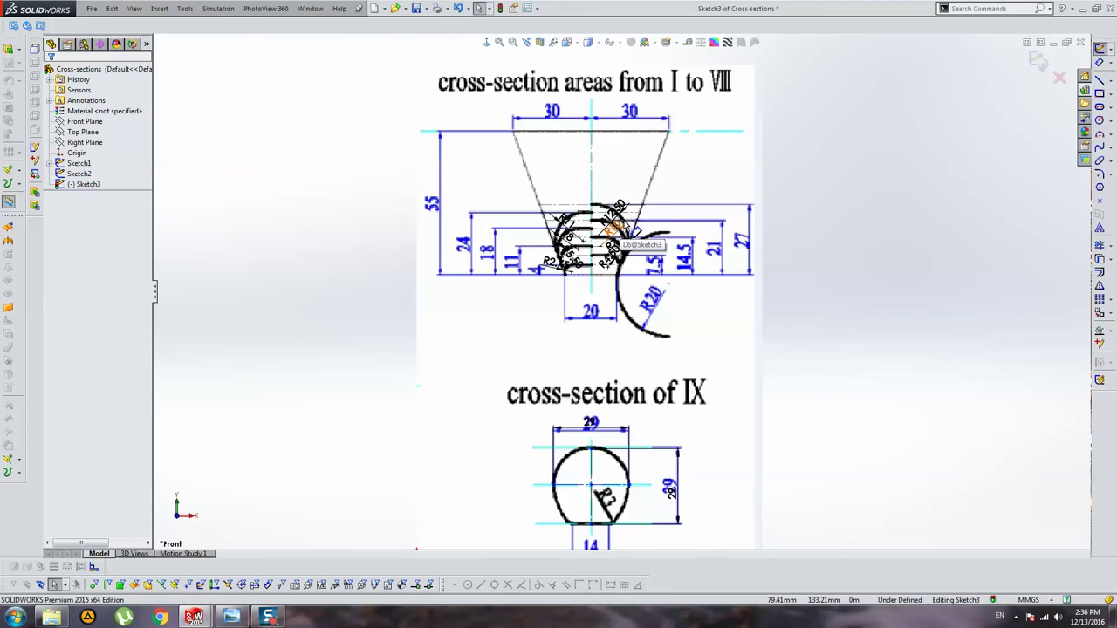
scroll(615, 231, up, 1)
scroll(602, 436, down, 2)
scroll(602, 392, down, 2)
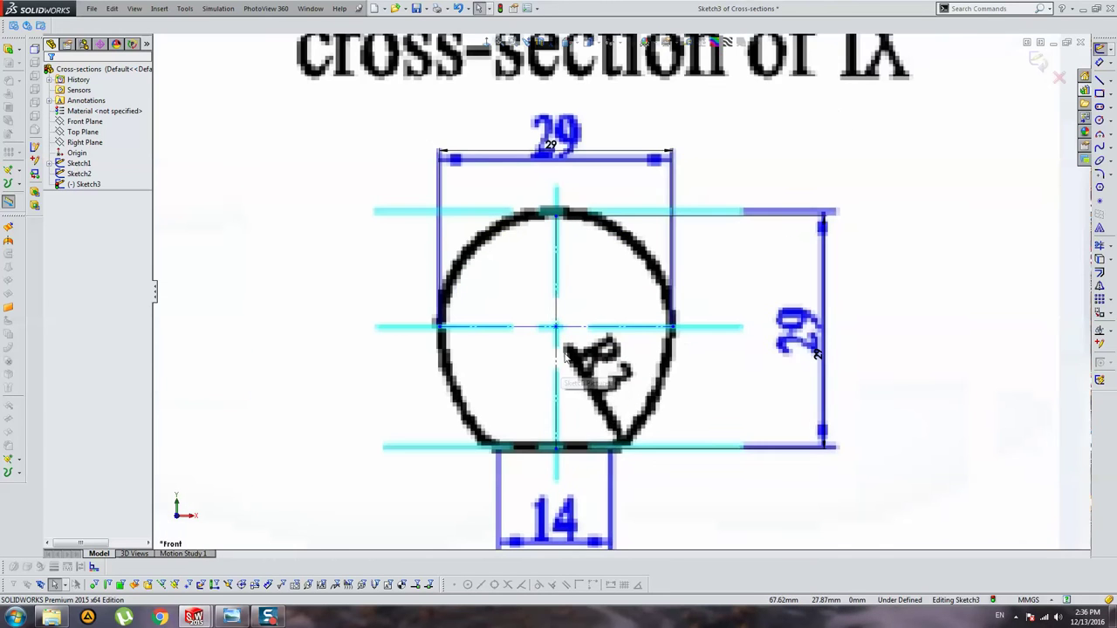
scroll(606, 349, down, 1)
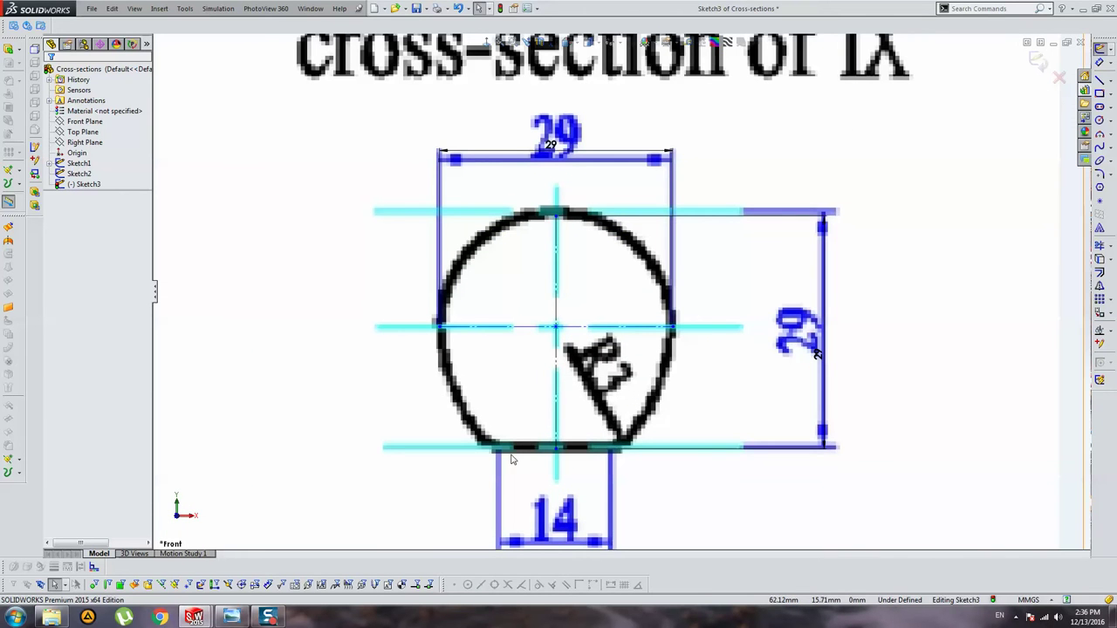
key(l)
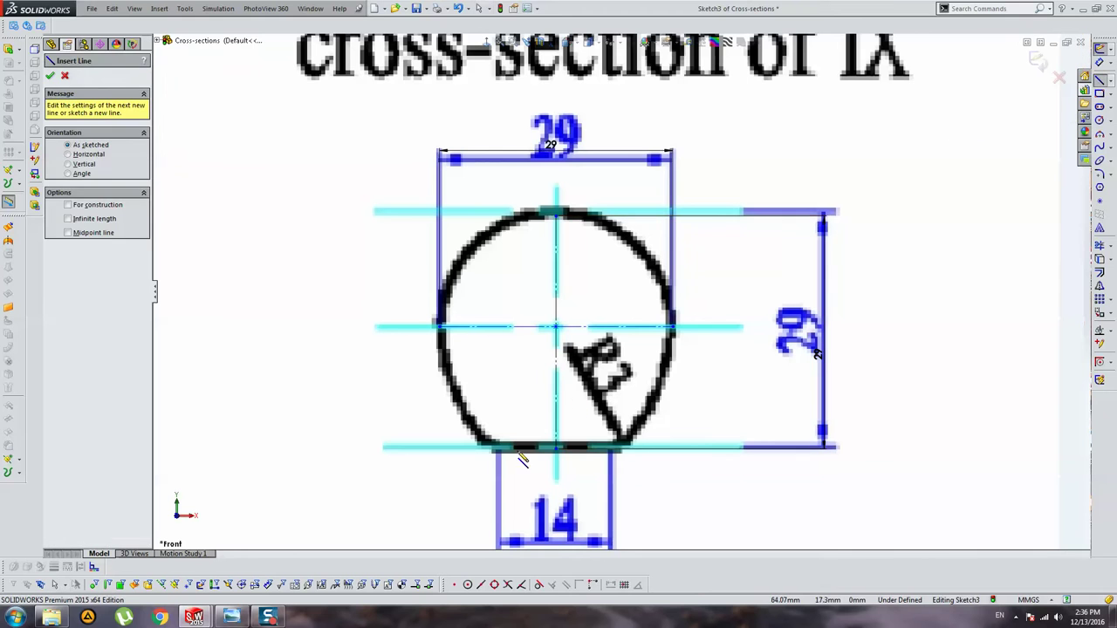
click(503, 453)
click(561, 456)
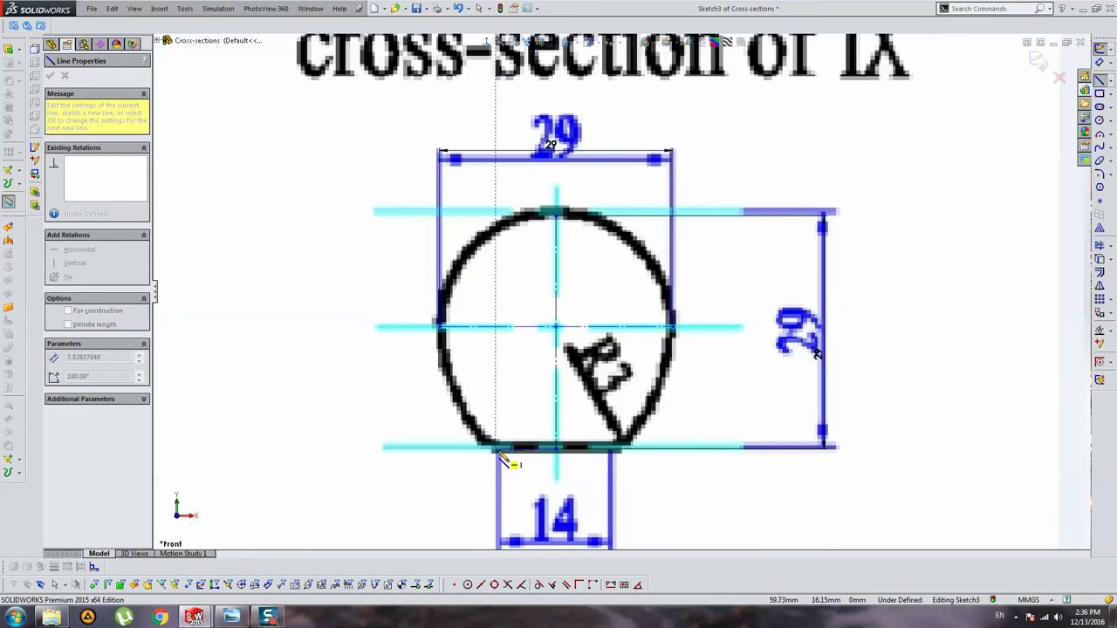
key(Escape)
click(557, 447)
ctrl+click(555, 327)
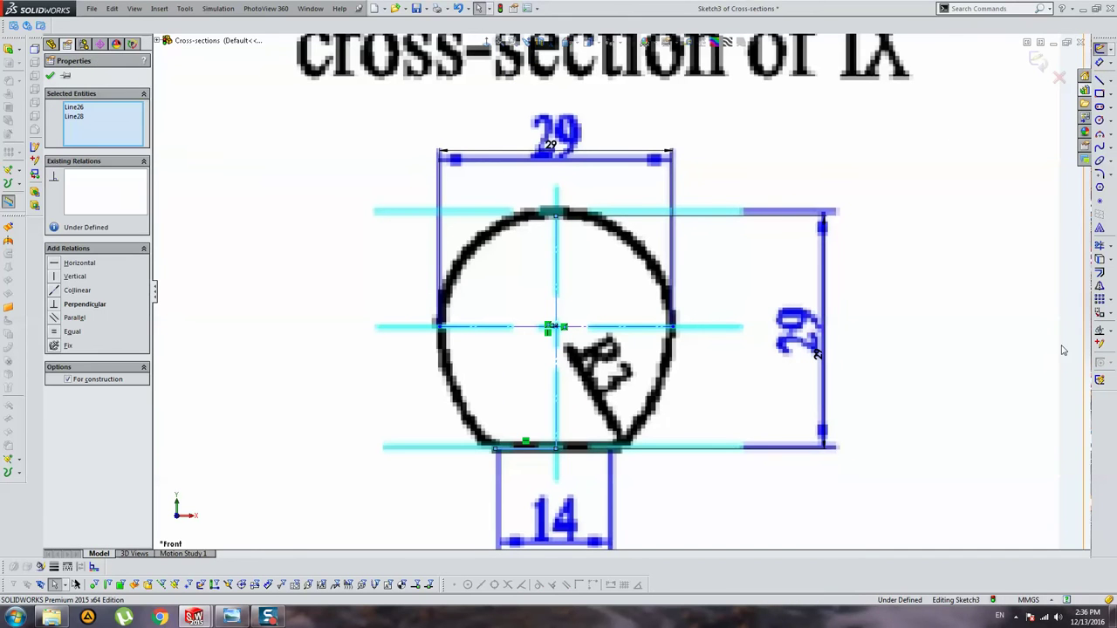
key(Escape)
Step: Dimension the bottom flat's width to 14
click(1099, 62)
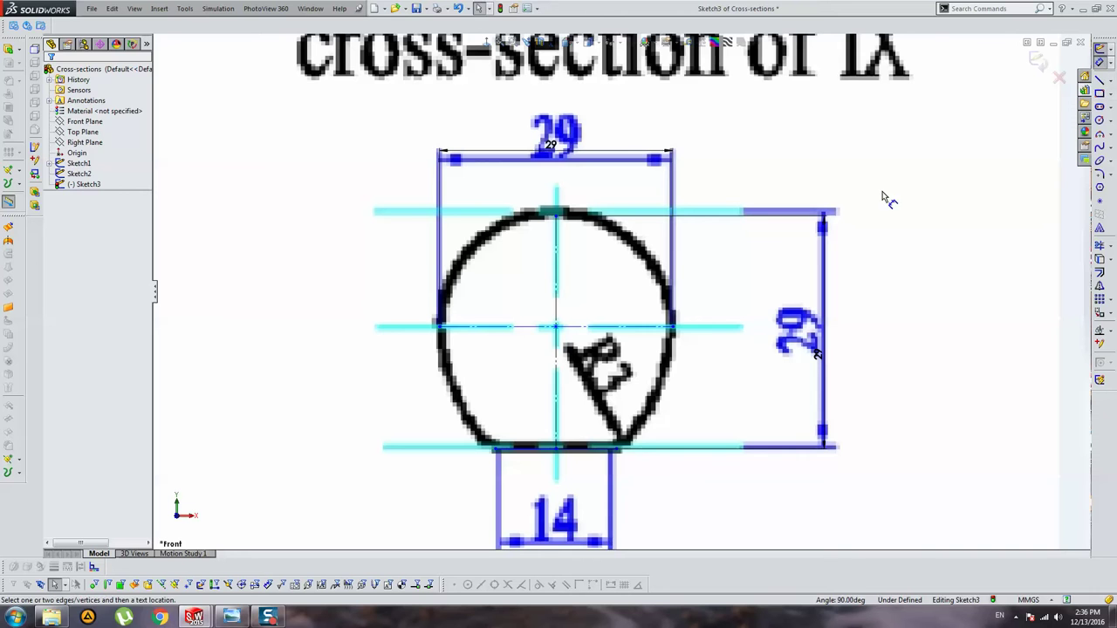
click(503, 454)
click(616, 450)
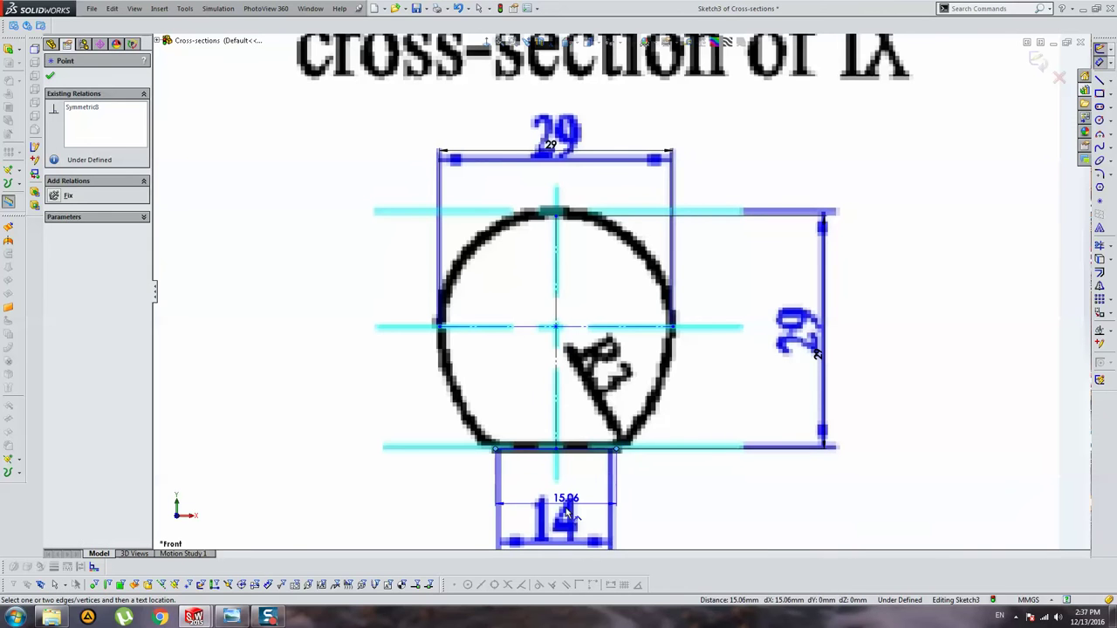
click(568, 510)
text(14)
key(Return)
key(Escape)
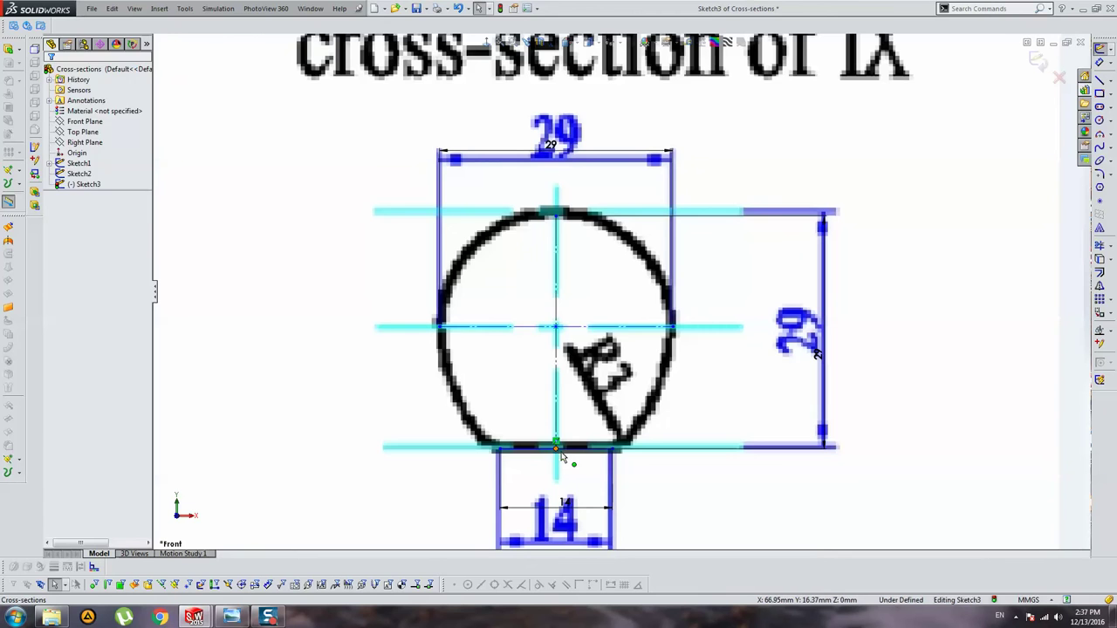
click(558, 453)
scroll(686, 320, up, 3)
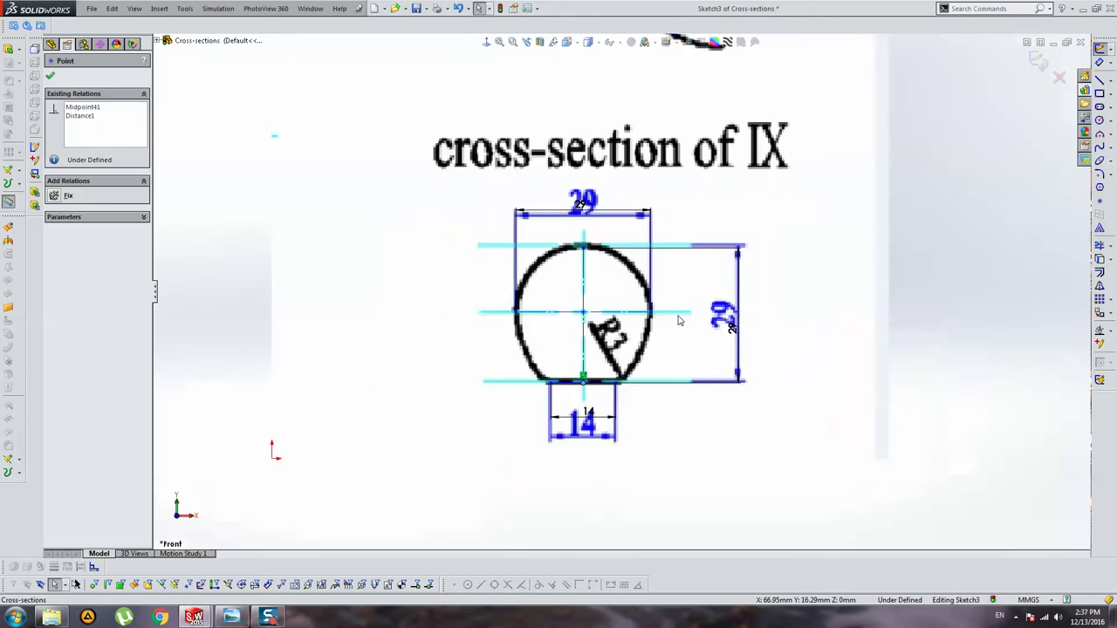
scroll(684, 315, down, 3)
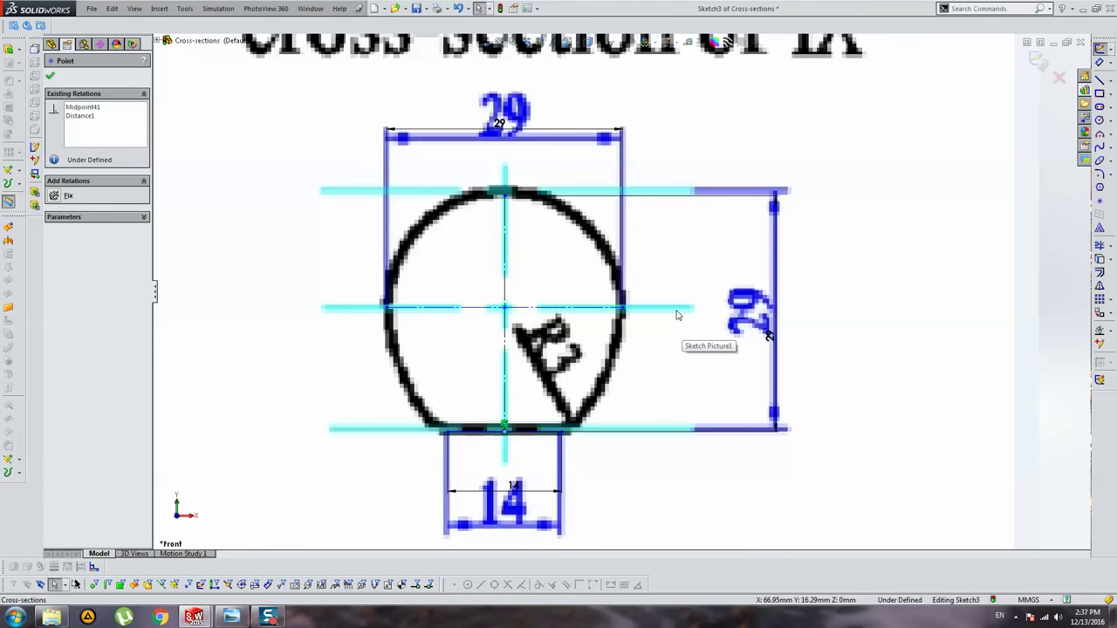
Step: Draw a 3-point arc over the circle's top, passing through the top point
click(1099, 133)
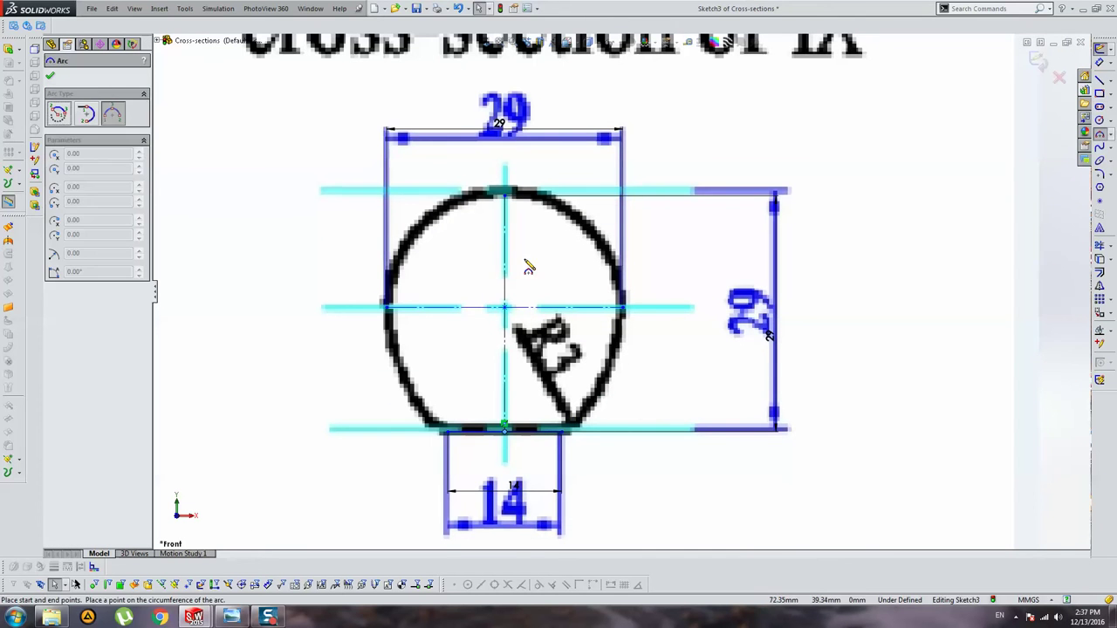
click(390, 308)
click(635, 309)
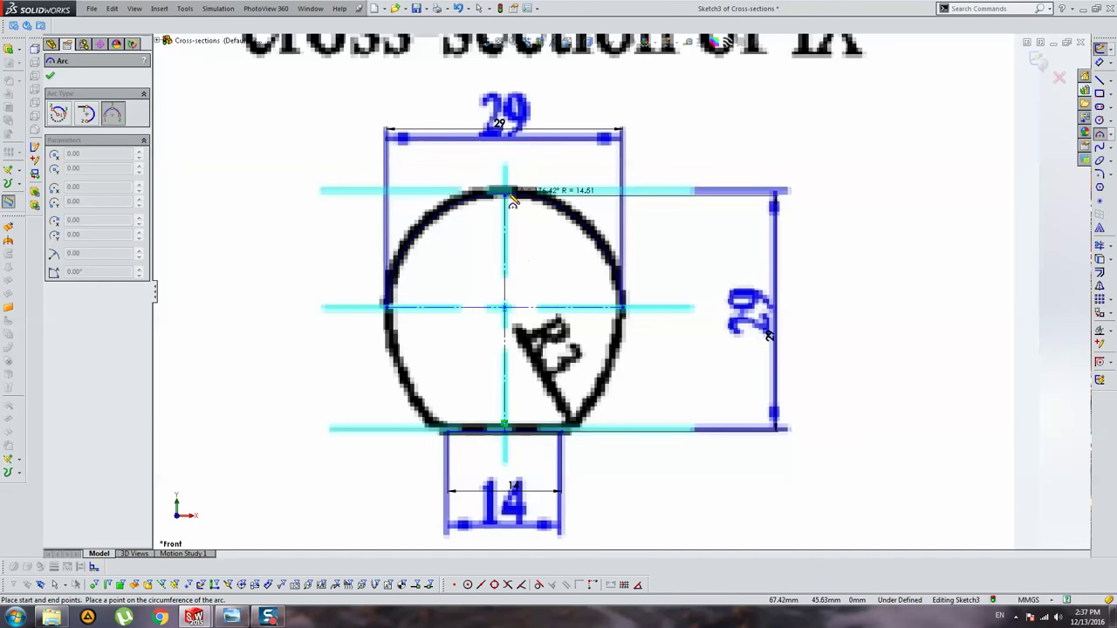
click(510, 199)
key(Escape)
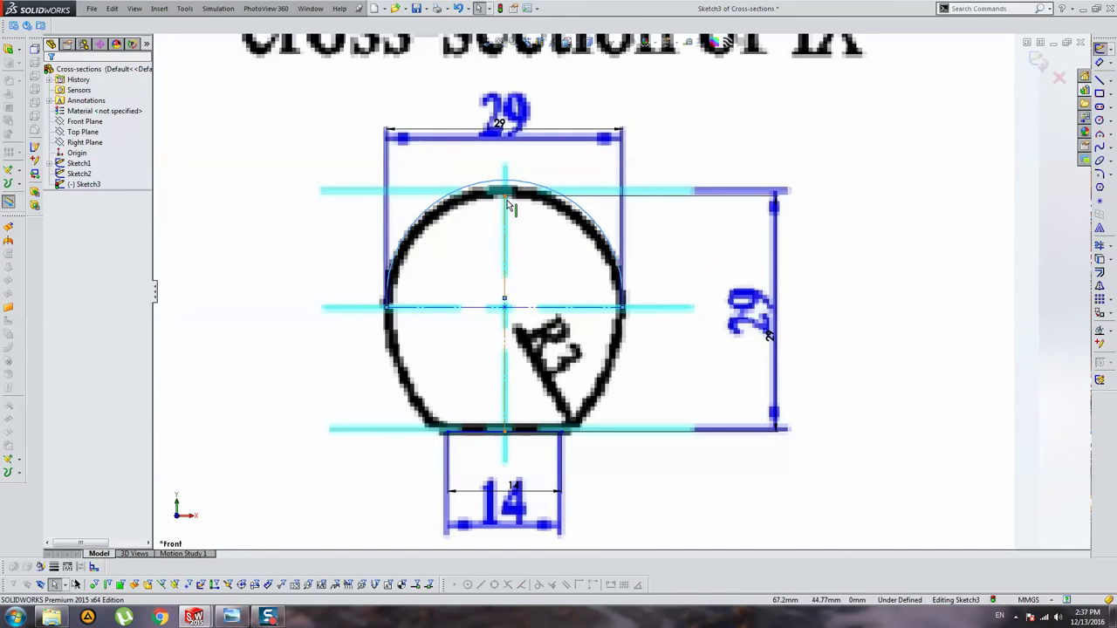
ctrl+click(506, 197)
click(85, 293)
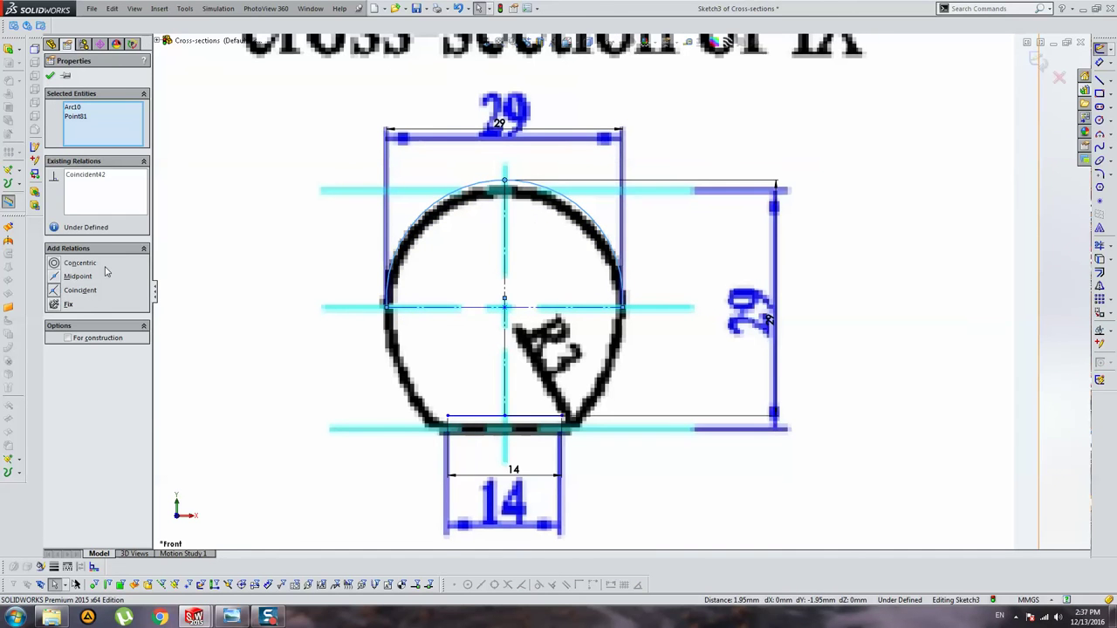
Step: Make the centre points coincident and snap the arc's top onto the circle top
click(211, 229)
click(505, 307)
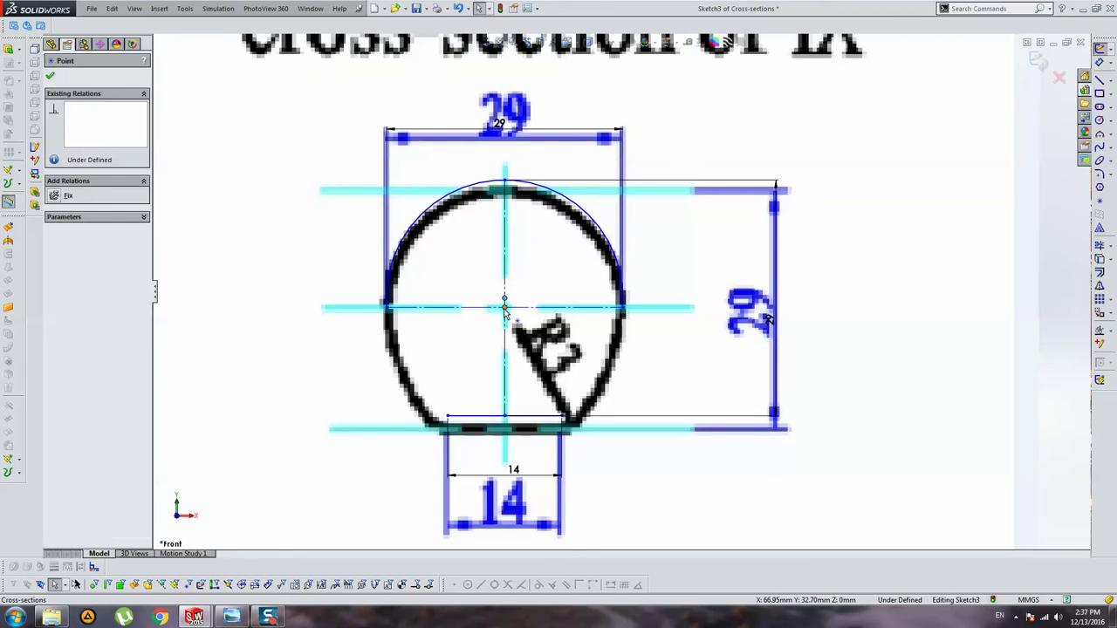
ctrl+click(504, 307)
click(72, 290)
key(Escape)
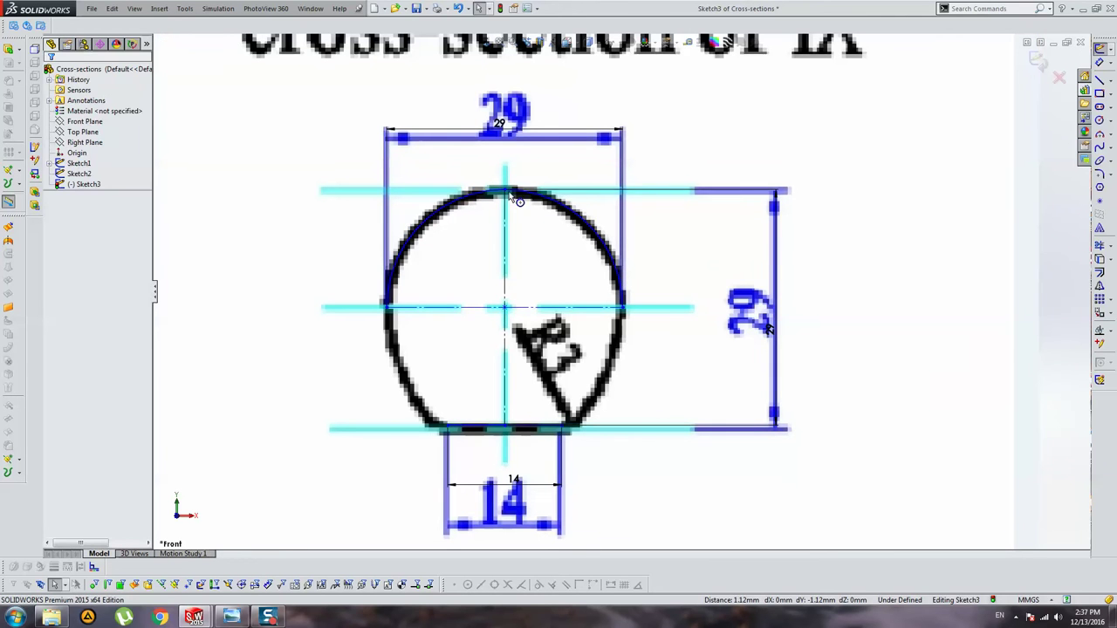
mouse_move(506, 188)
mouse_down()
mouse_move(504, 225)
mouse_move(506, 190)
mouse_up()
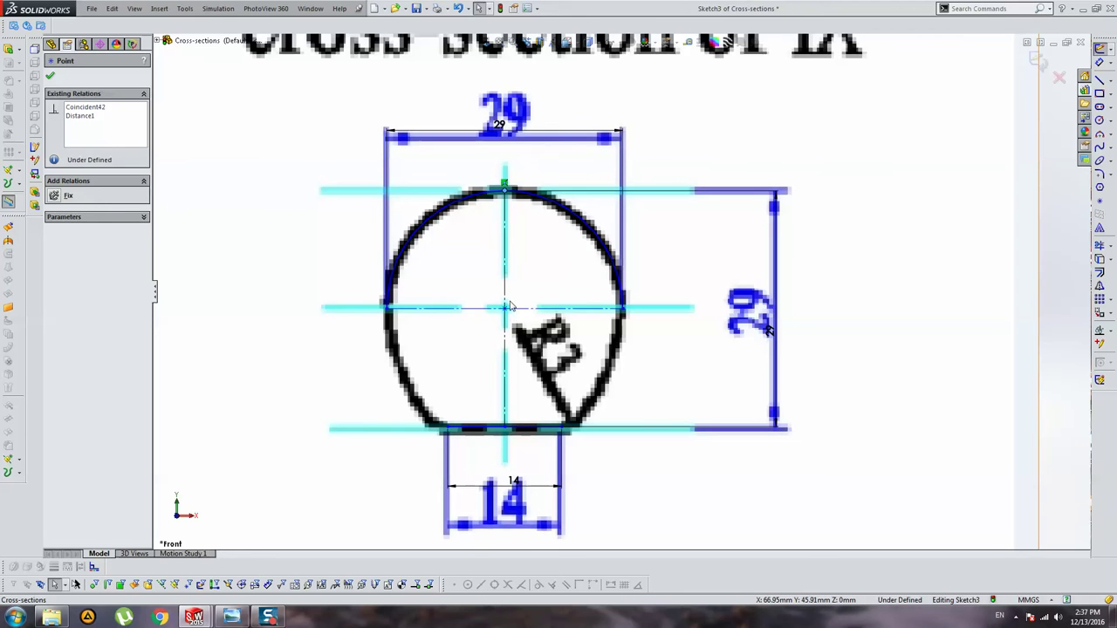
click(167, 144)
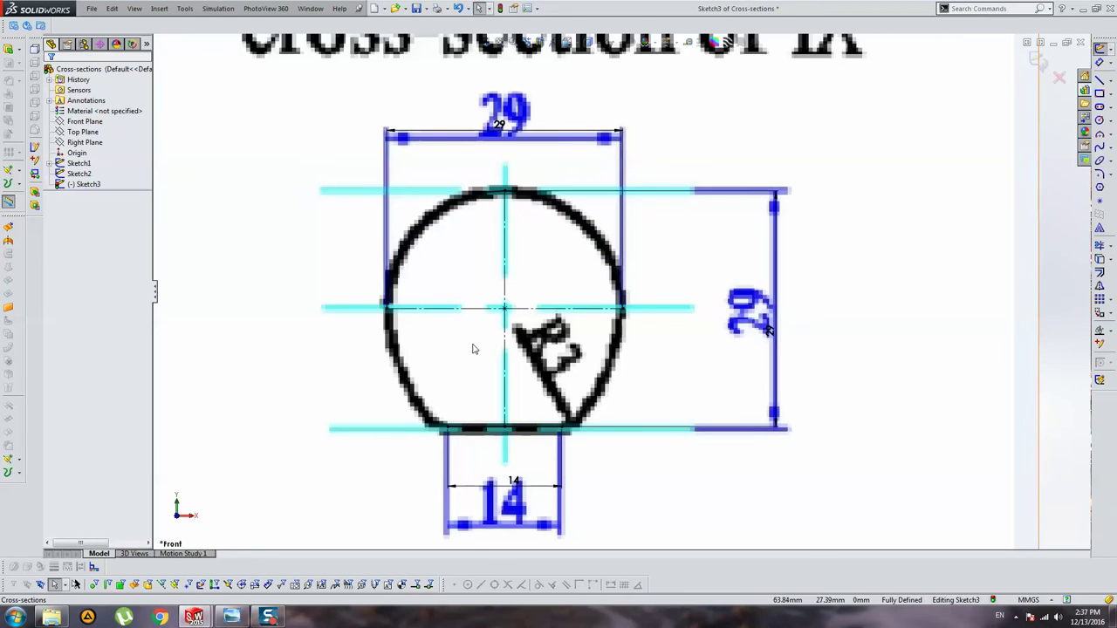
scroll(458, 315, down, 4)
scroll(462, 314, up, 1)
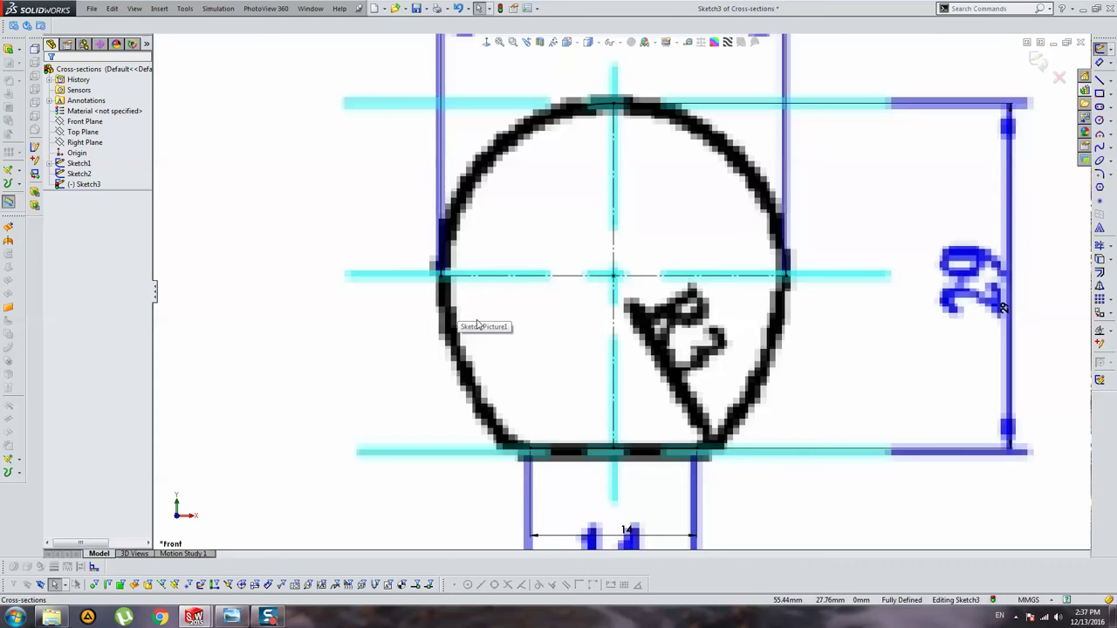
Step: Draw a 3-point arc down the left side, tangent to the top arc
click(1099, 135)
click(441, 276)
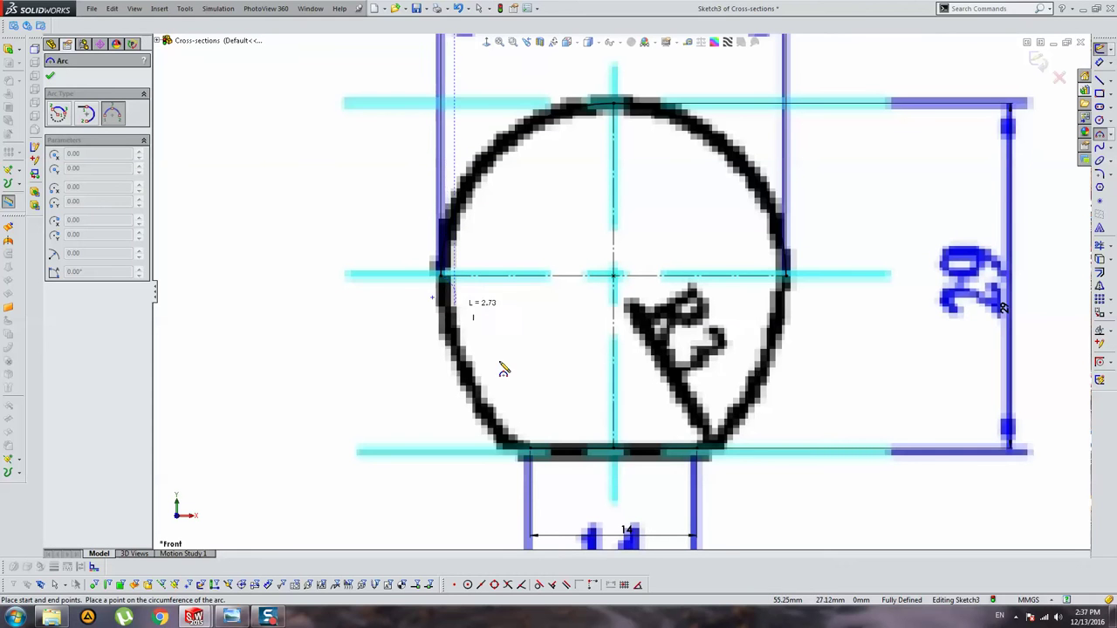
click(534, 453)
click(693, 254)
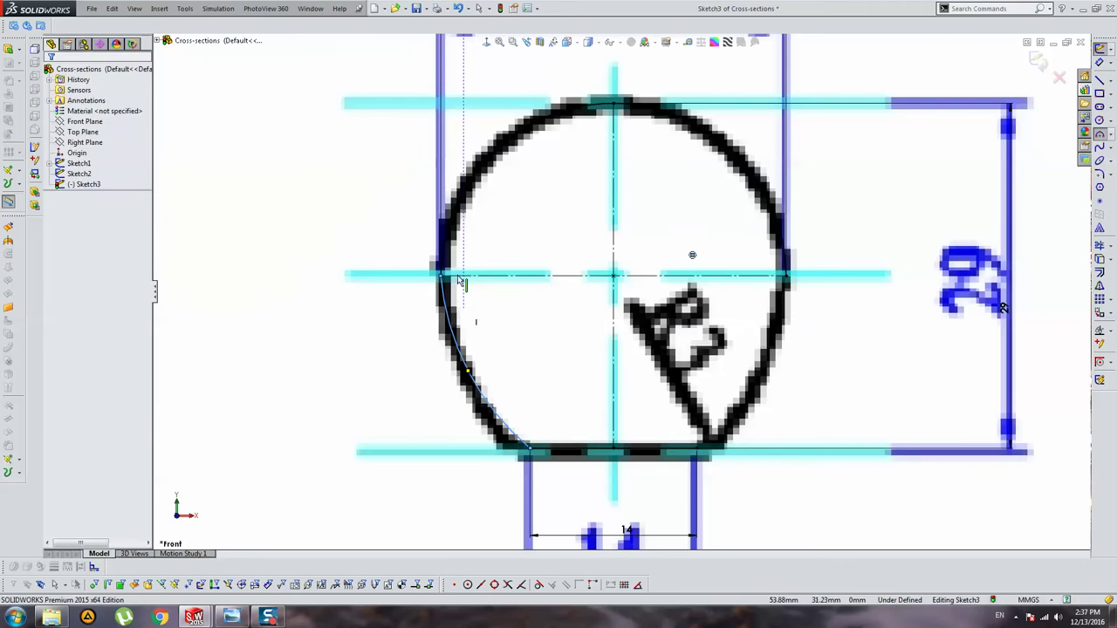
click(71, 277)
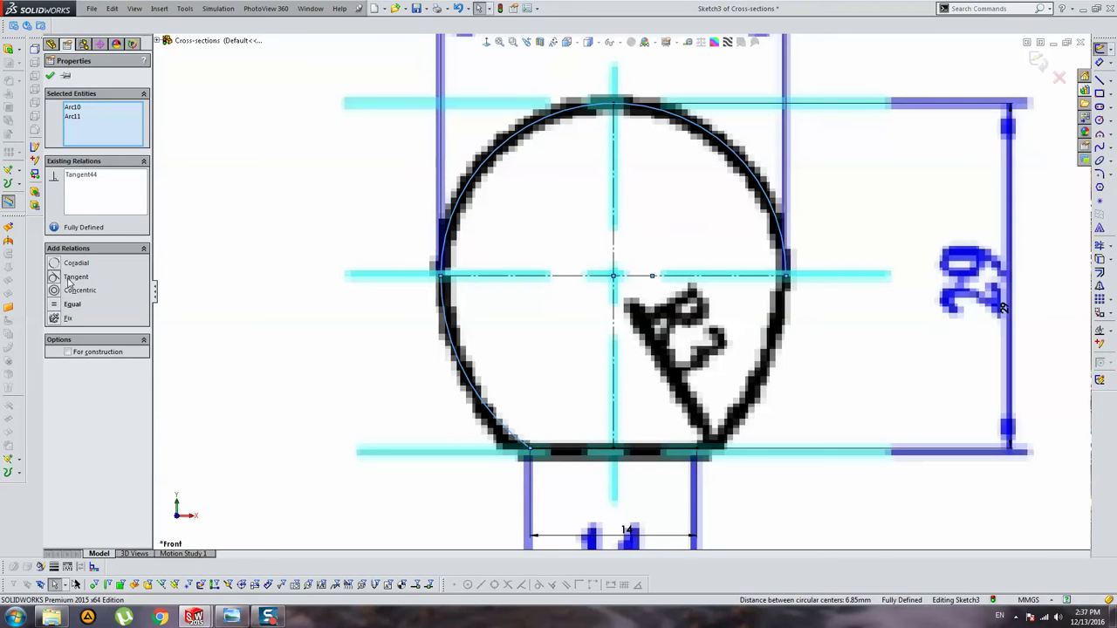
key(Escape)
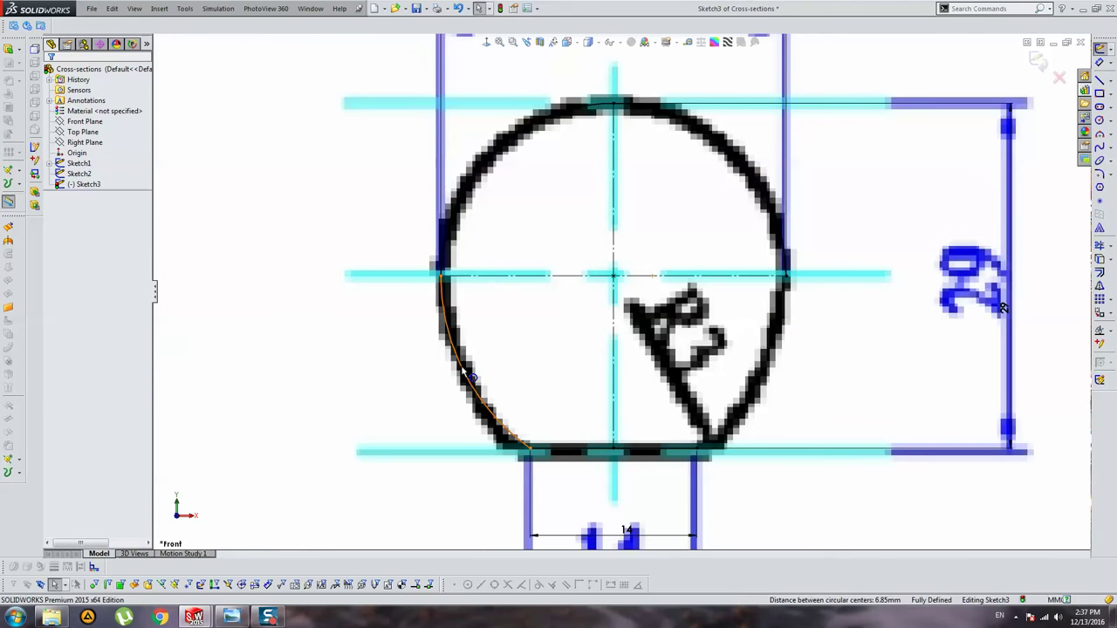
click(472, 375)
ctrl+click(616, 337)
key(Escape)
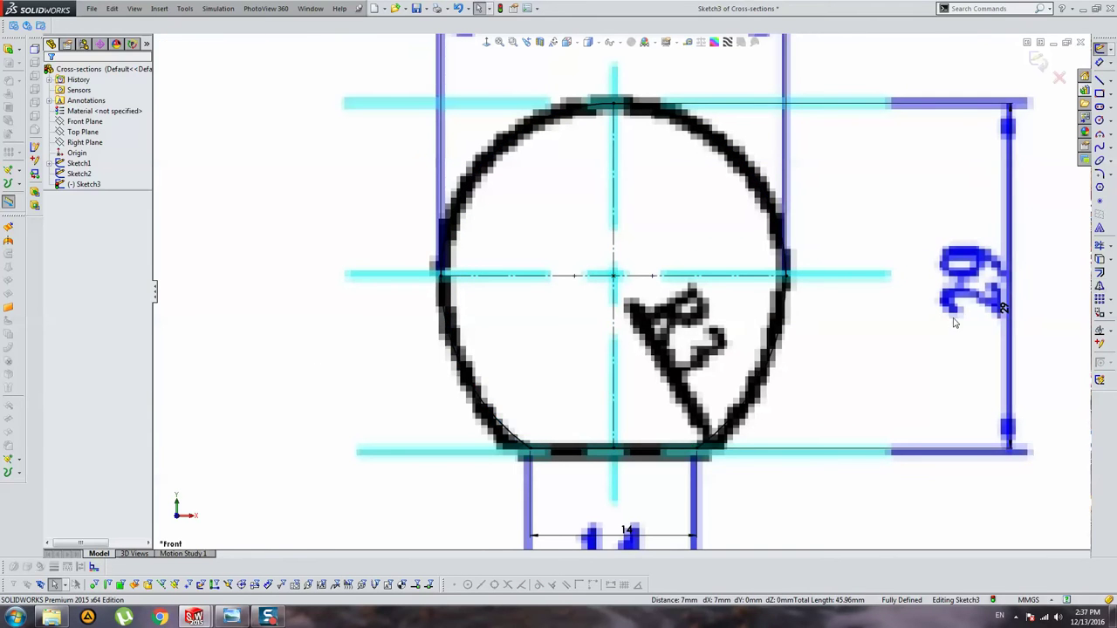
Step: Round both bottom corners with 3 mm sketch fillets
click(1099, 174)
text(3)
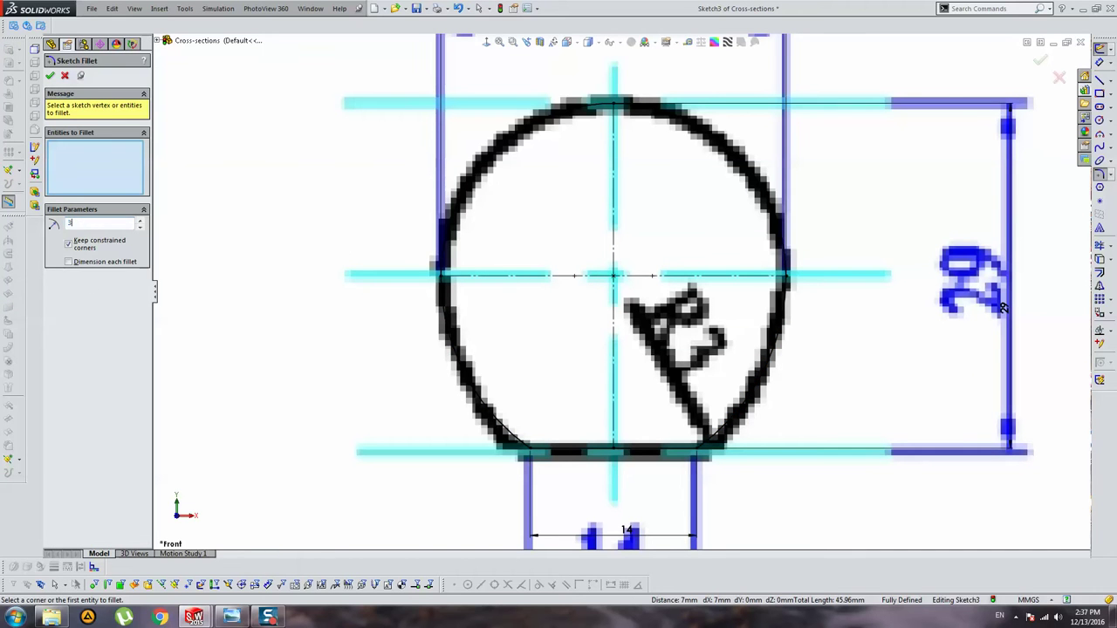
click(509, 455)
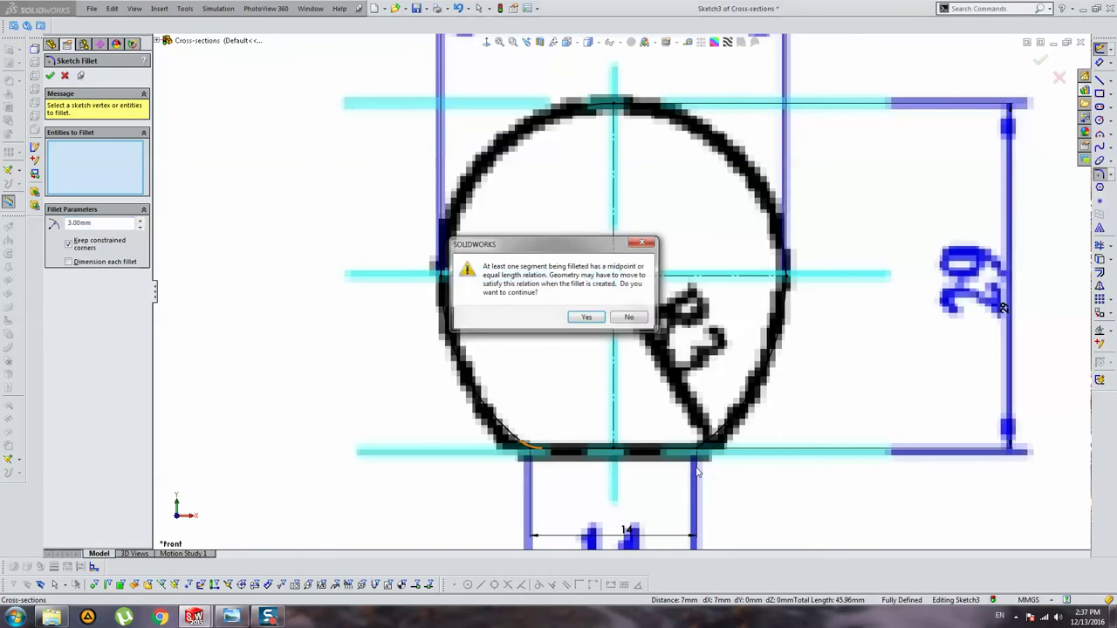
key(Return)
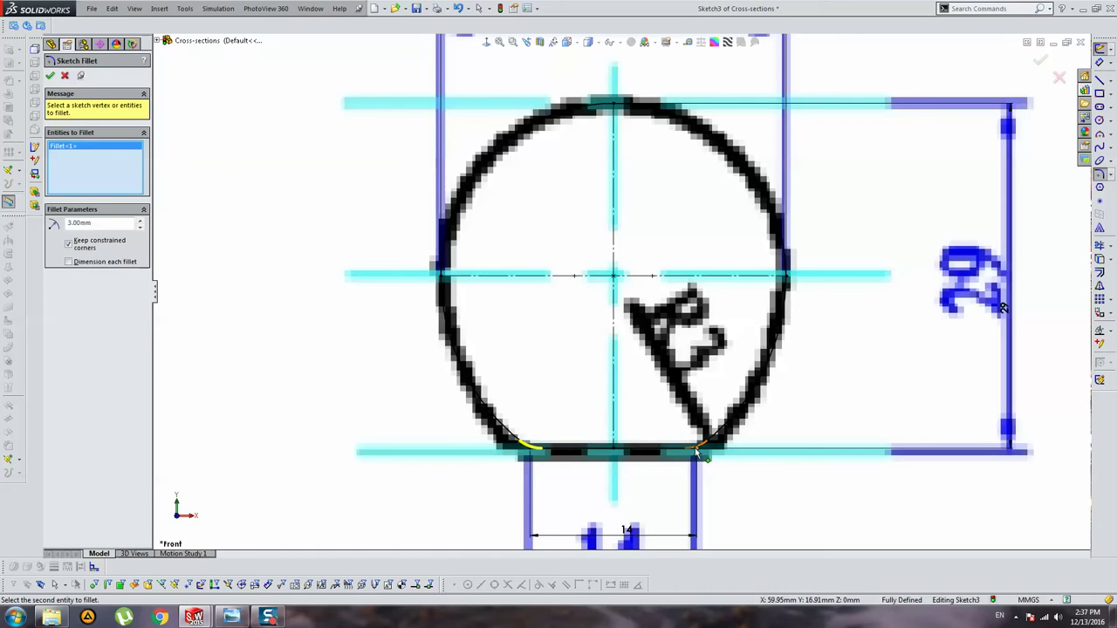
click(696, 450)
key(Return)
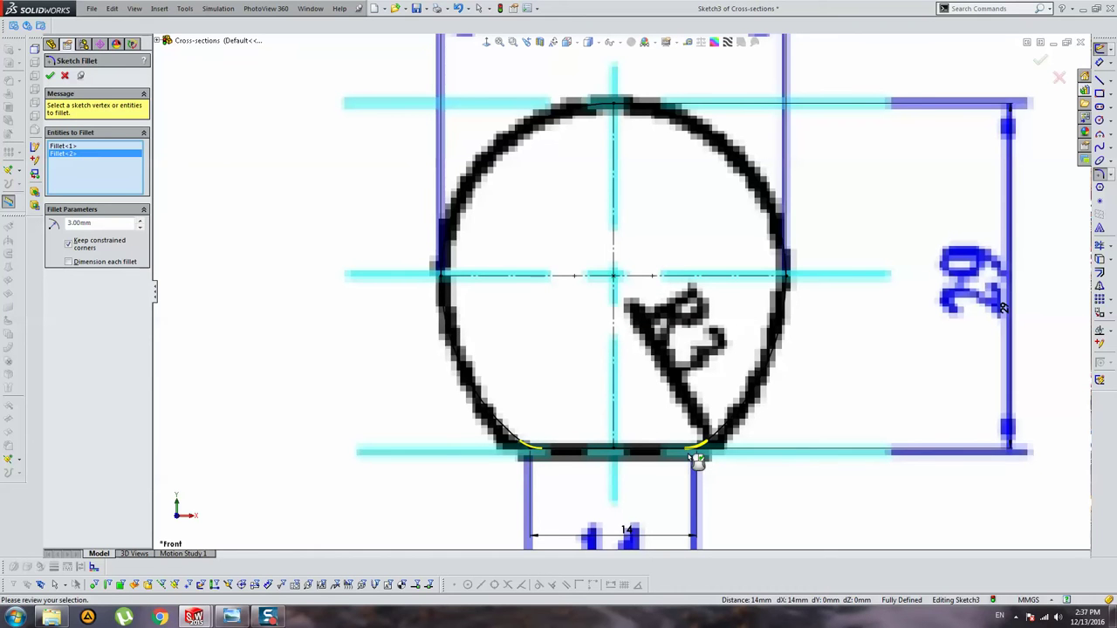
key(Return)
scroll(696, 460, up, 4)
Step: Exit Sketch3 and hide the cross-section reference picture via its sketch's Hide option
click(1038, 61)
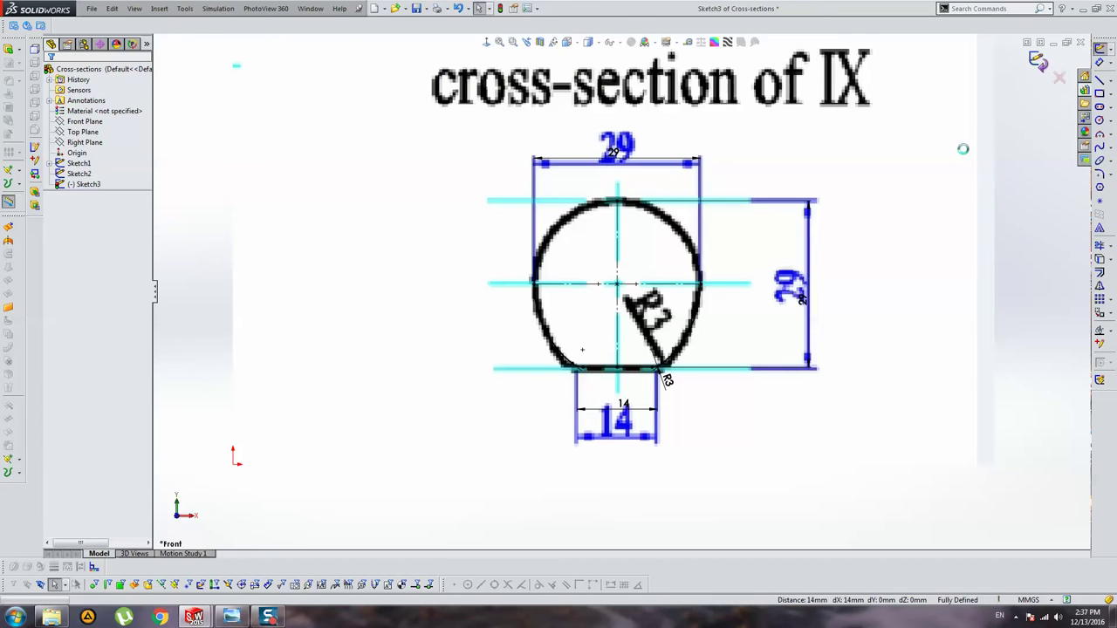
scroll(843, 167, up, 3)
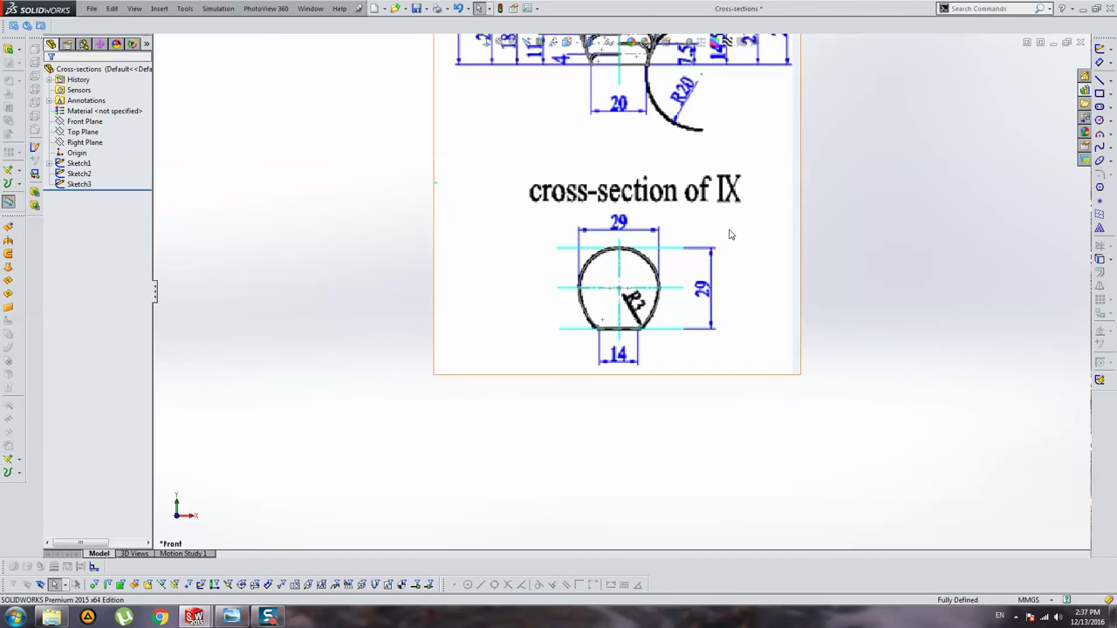
click(81, 174)
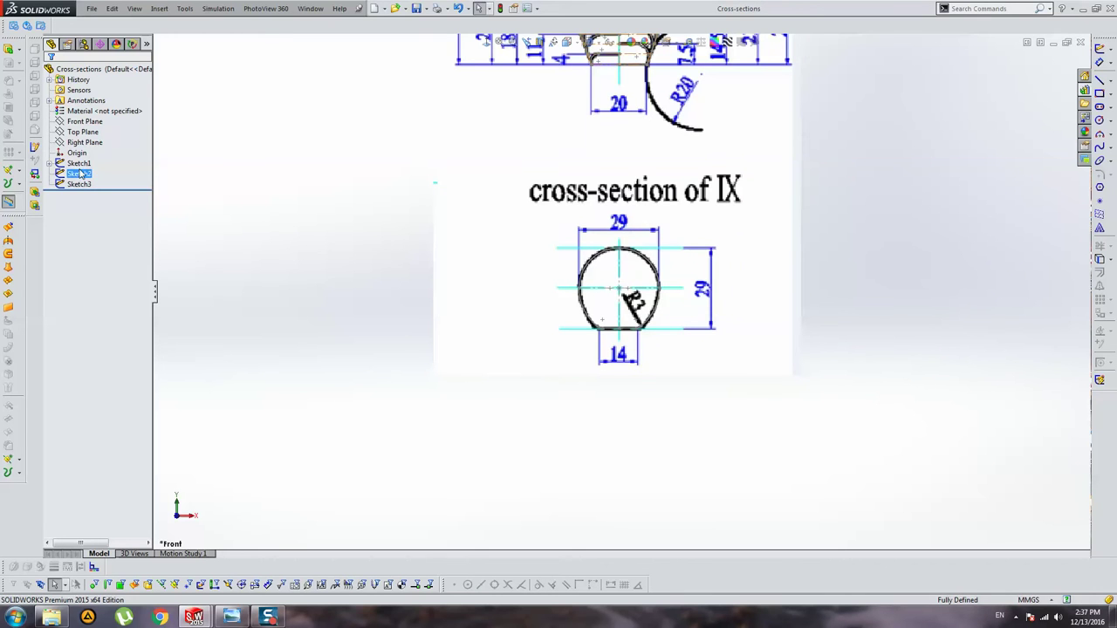
right_click(81, 166)
click(100, 127)
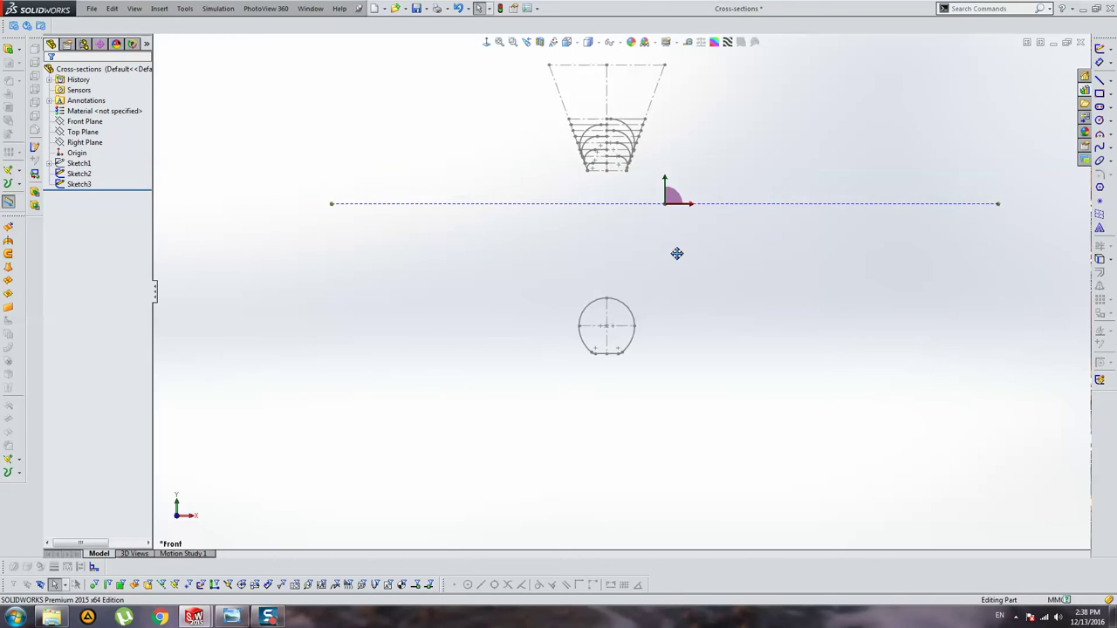
scroll(652, 200, down, 2)
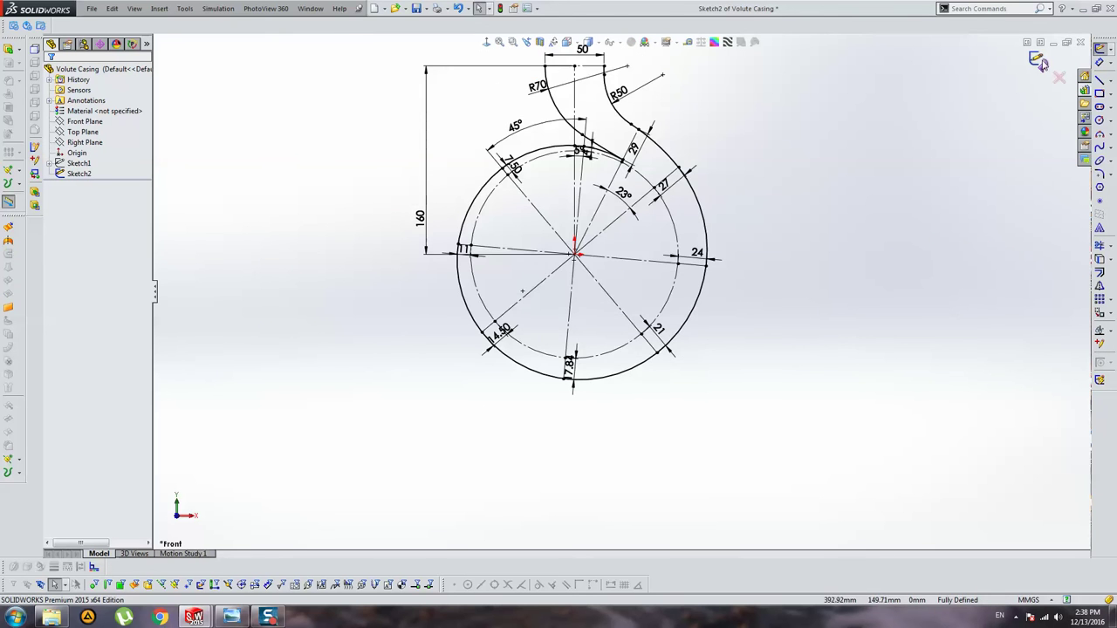
Step: Reopen Sketch2 to review the volute outline's dimensions, then exit back to the part
click(1038, 61)
scroll(618, 254, down, 4)
scroll(660, 262, up, 1)
scroll(657, 274, up, 3)
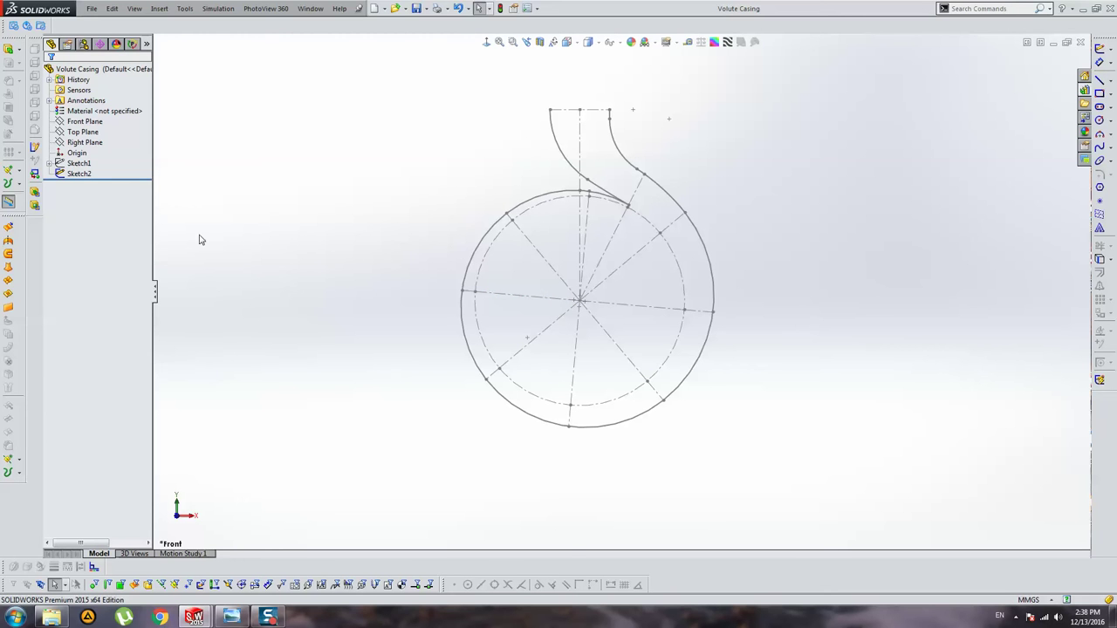
click(79, 174)
click(95, 150)
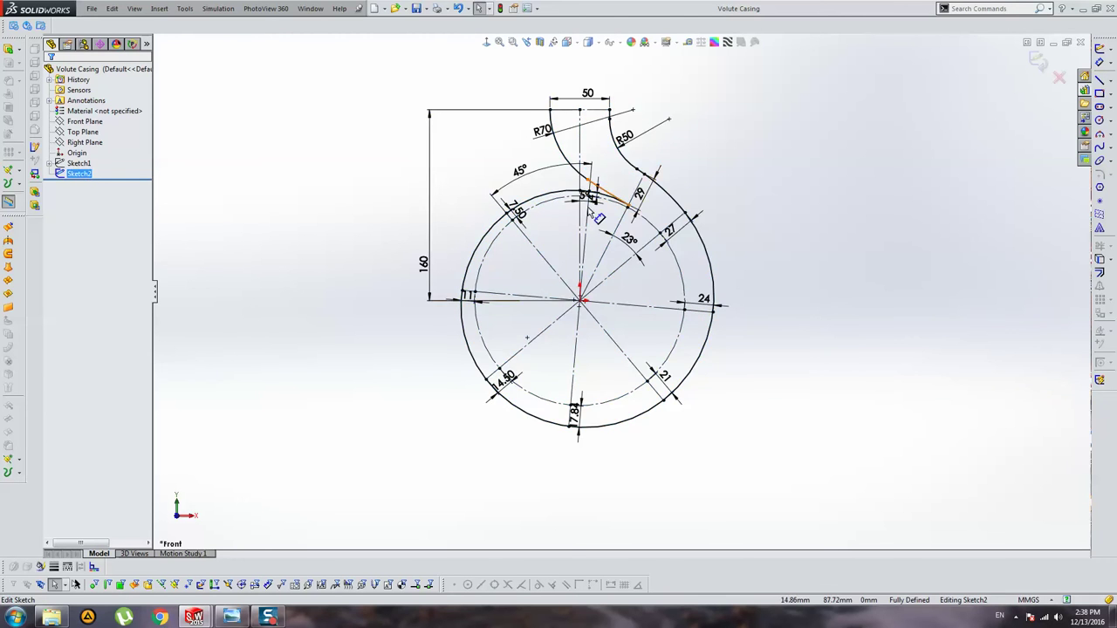
scroll(615, 218, down, 5)
scroll(615, 219, up, 5)
scroll(663, 290, down, 1)
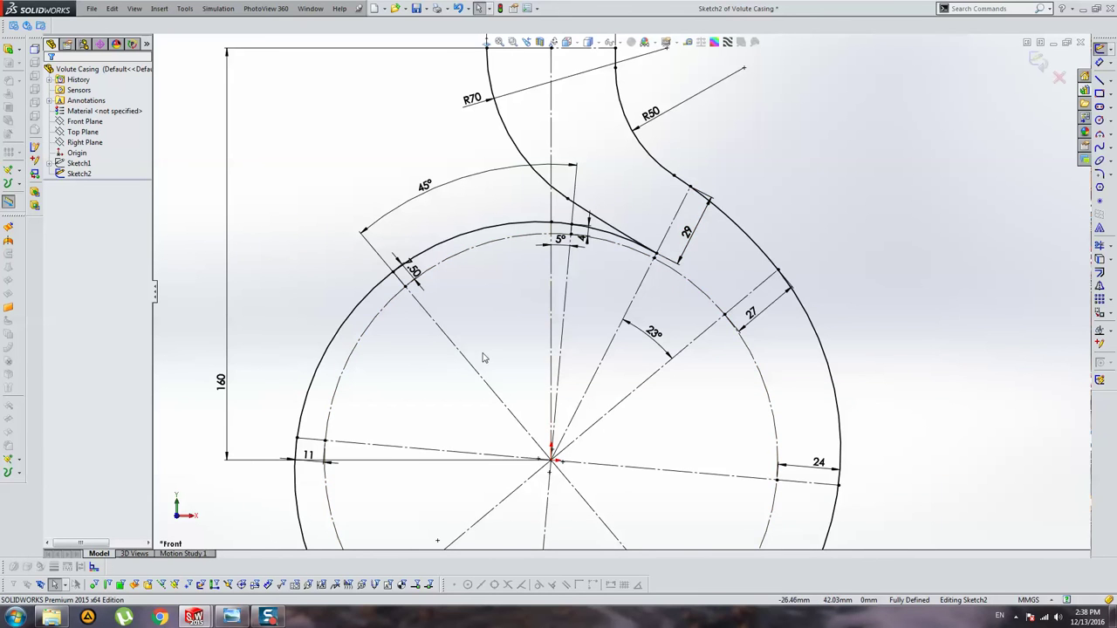
scroll(484, 358, up, 3)
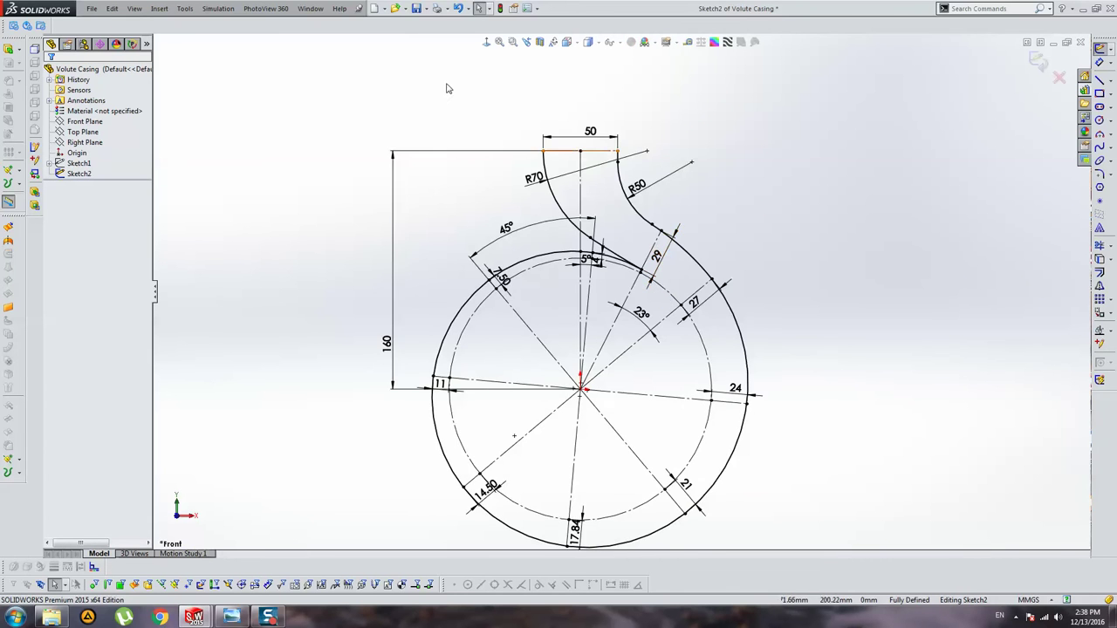
scroll(746, 349, up, 2)
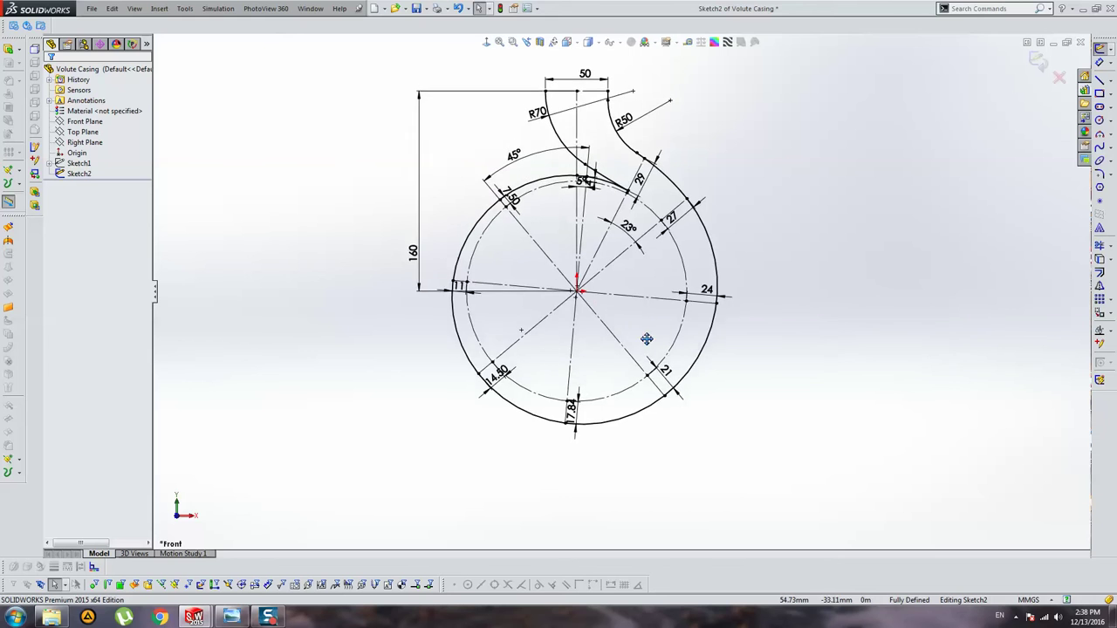
click(1039, 65)
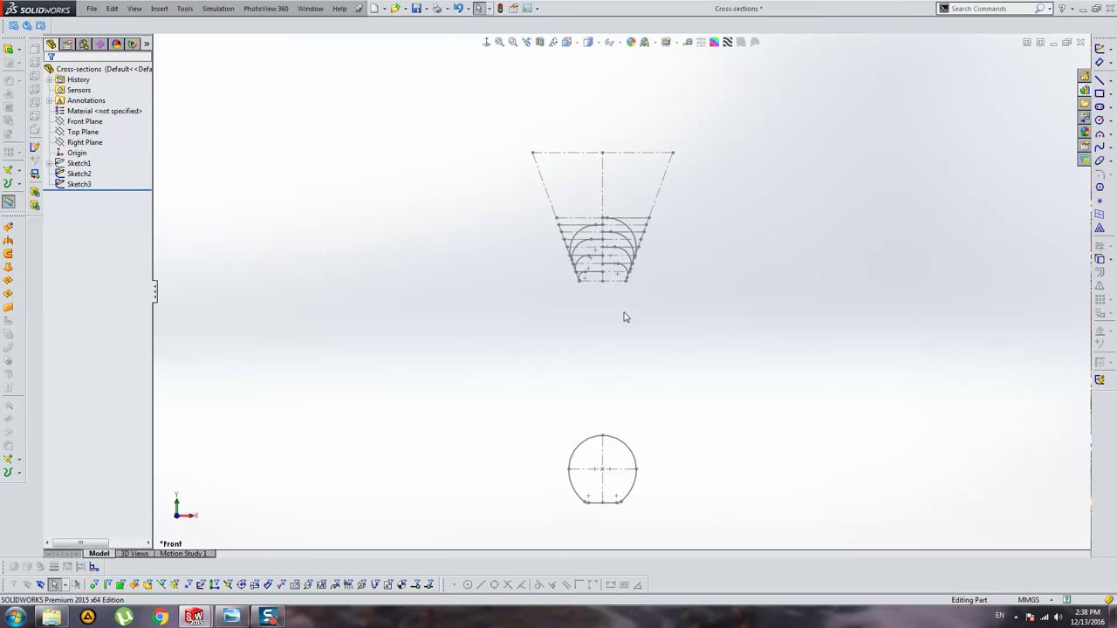
scroll(651, 251, down, 3)
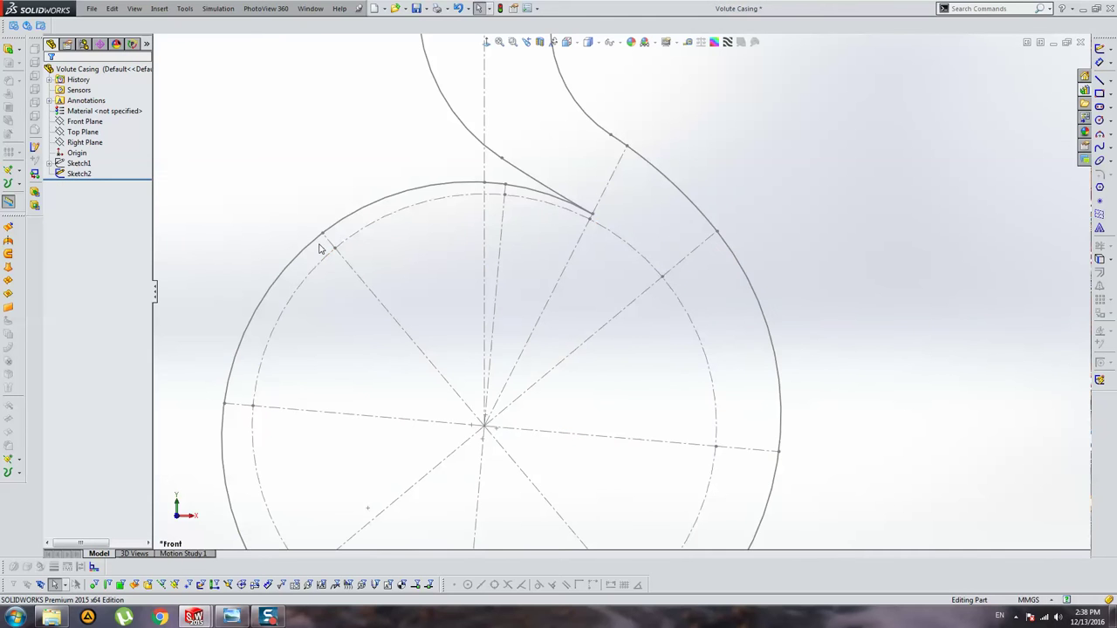
click(80, 173)
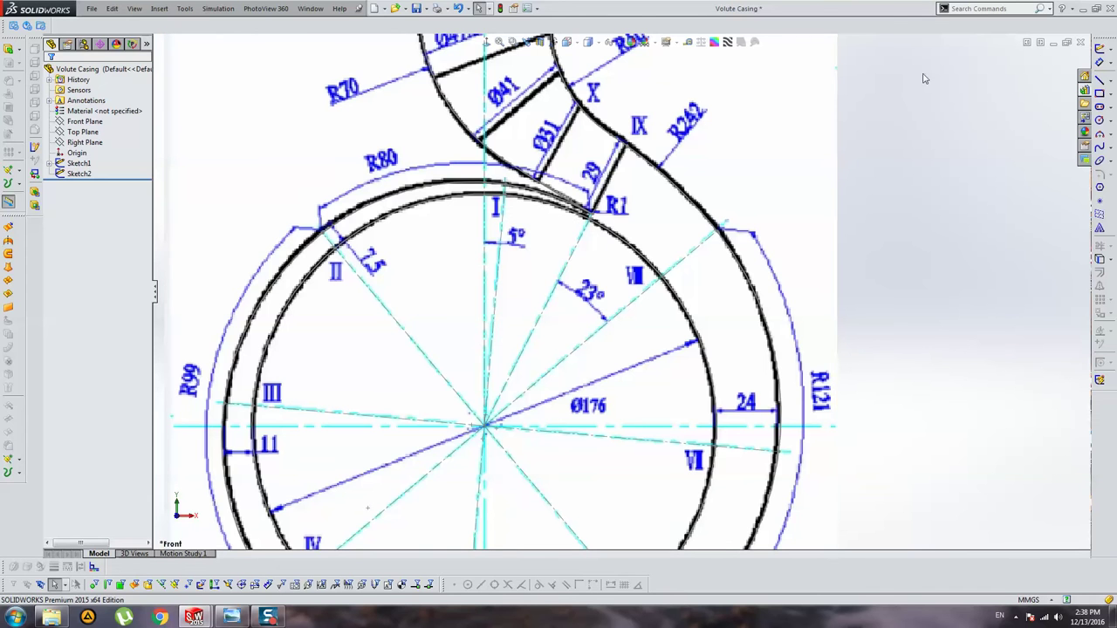
right_click(79, 174)
click(87, 147)
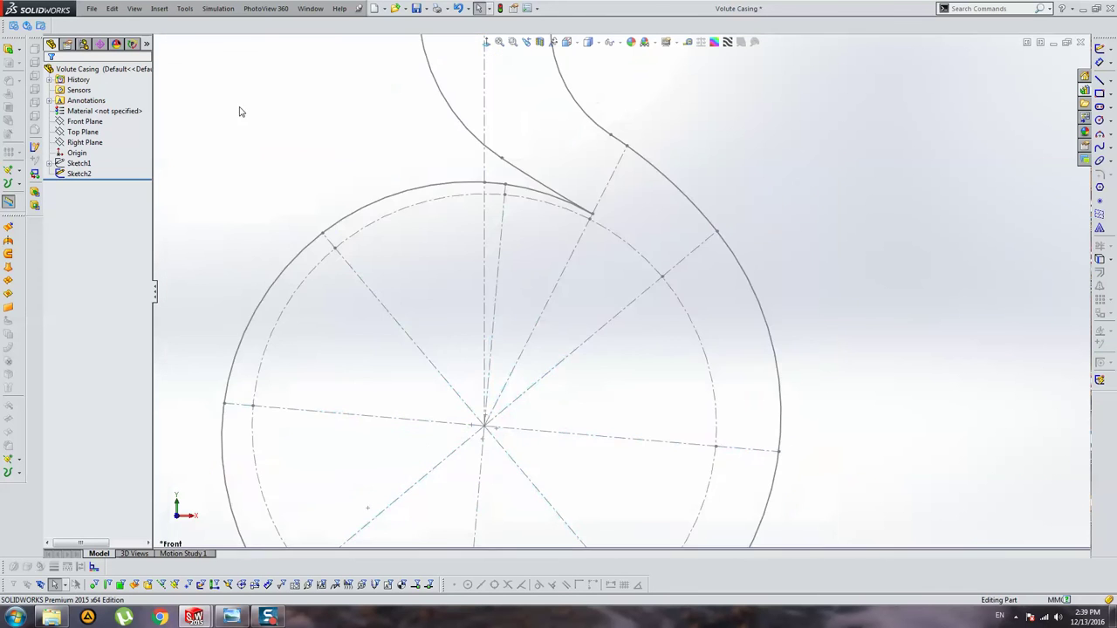
scroll(547, 274, down, 3)
scroll(548, 274, up, 2)
scroll(546, 253, down, 3)
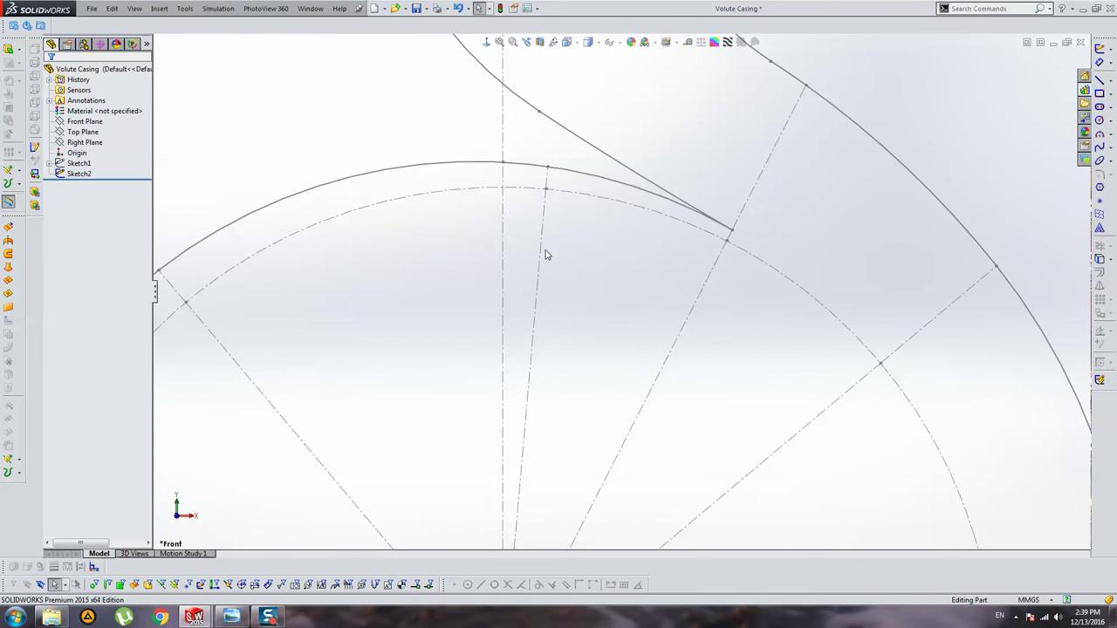
click(545, 253)
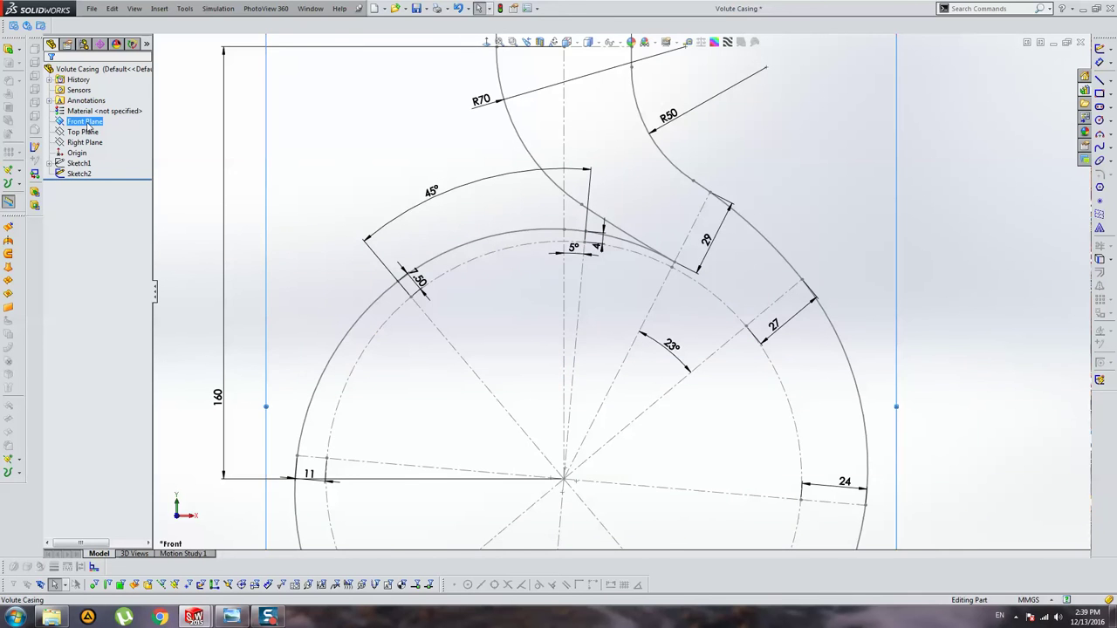
key(f)
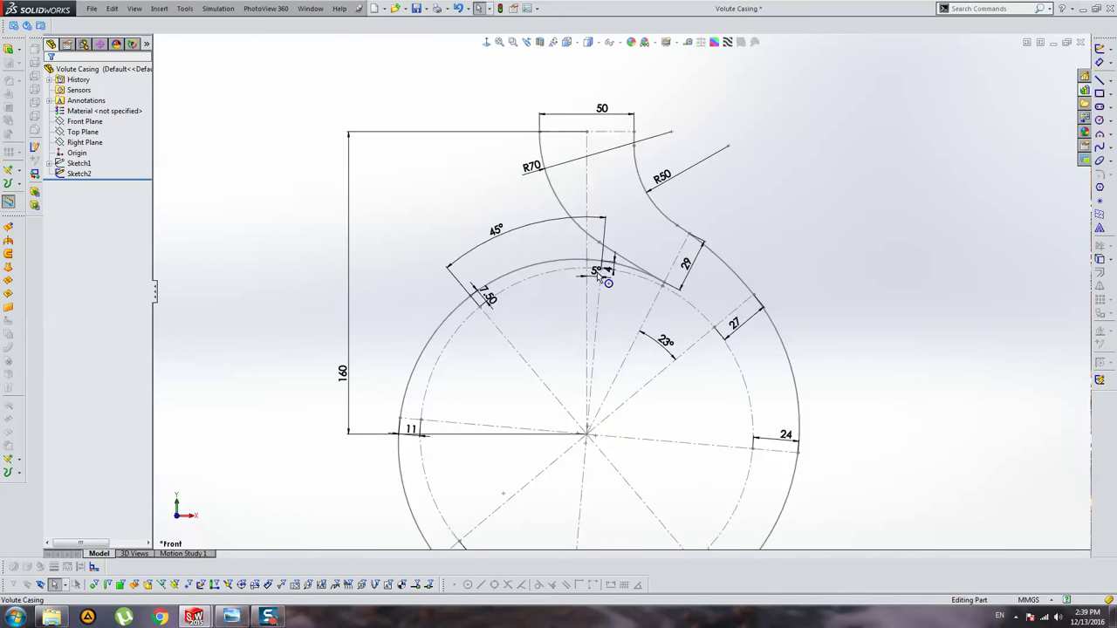
scroll(600, 266, down, 5)
Step: In Sketch2, add a short line perpendicular to the 5° section line, ending on the vertical centerline
double_click(605, 281)
scroll(605, 284, down, 2)
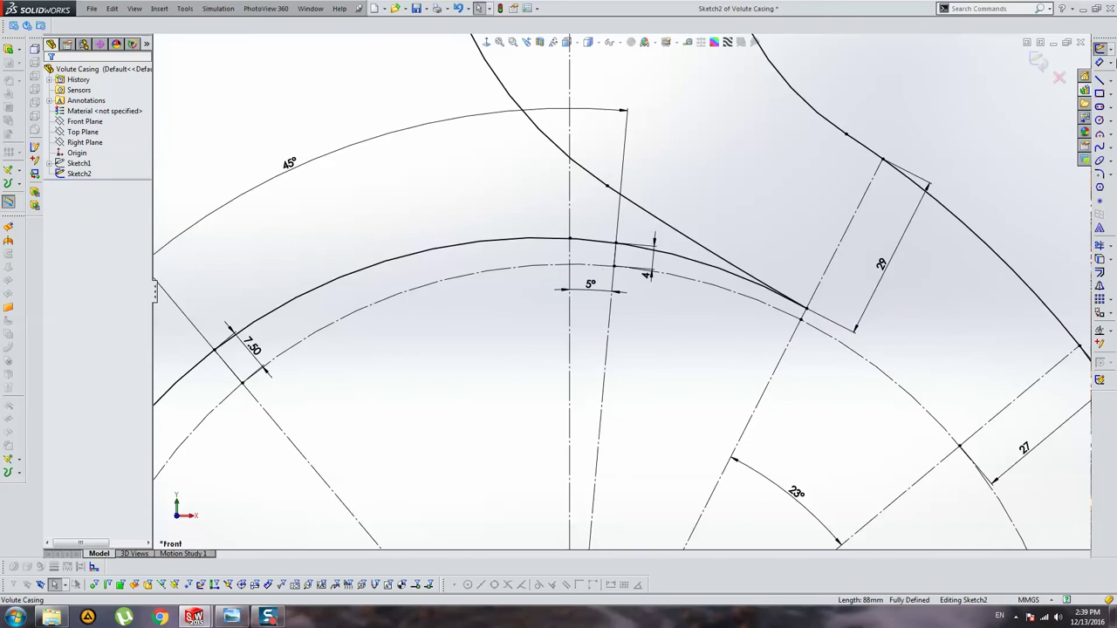
click(1099, 81)
scroll(593, 285, down, 2)
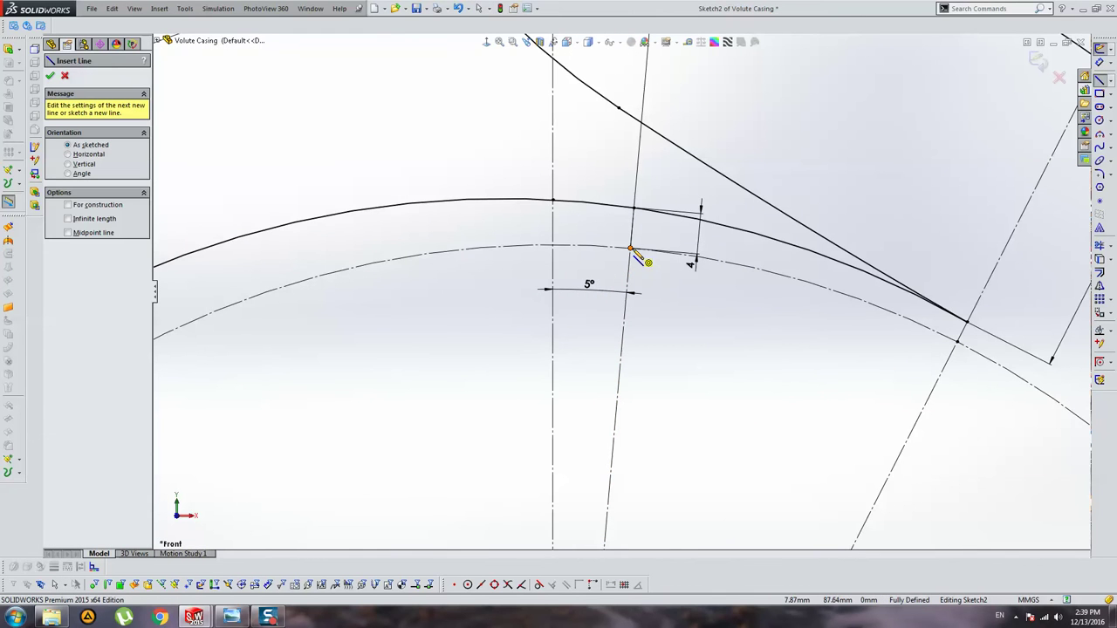
drag(630, 250, 563, 237)
key(Escape)
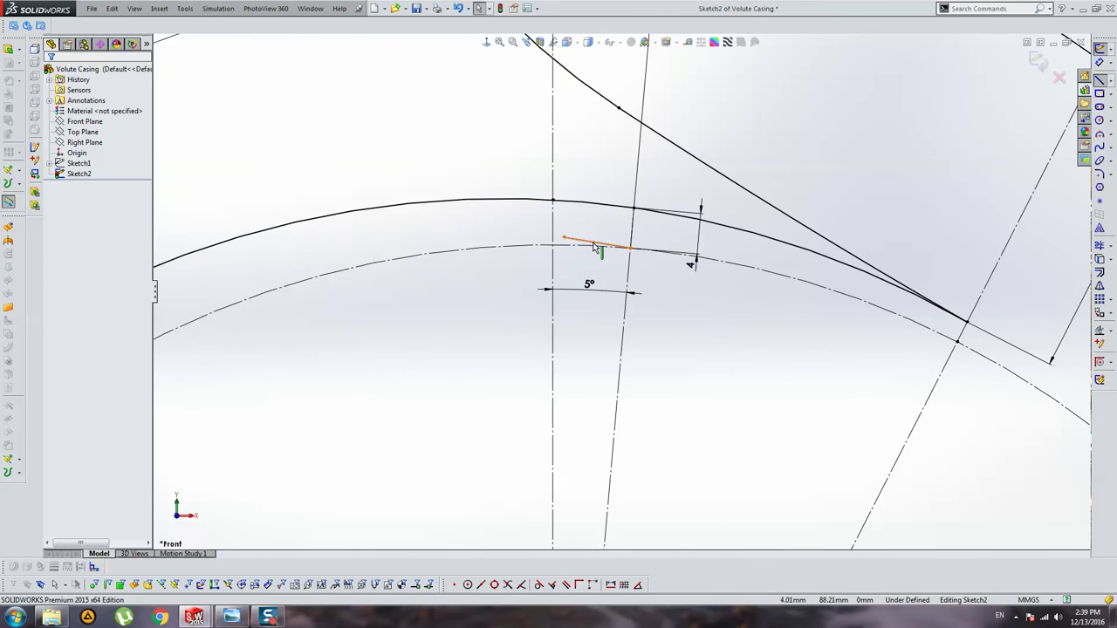
click(593, 248)
ctrl+click(626, 270)
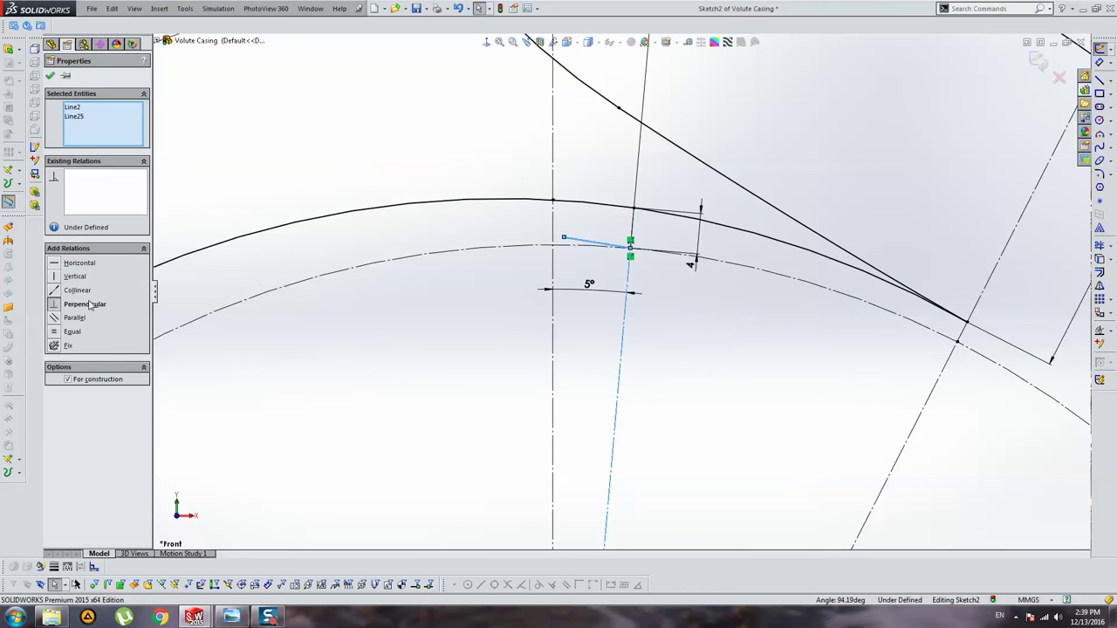
click(90, 304)
key(Escape)
mouse_move(562, 244)
mouse_down()
mouse_move(490, 237)
mouse_move(553, 242)
mouse_up()
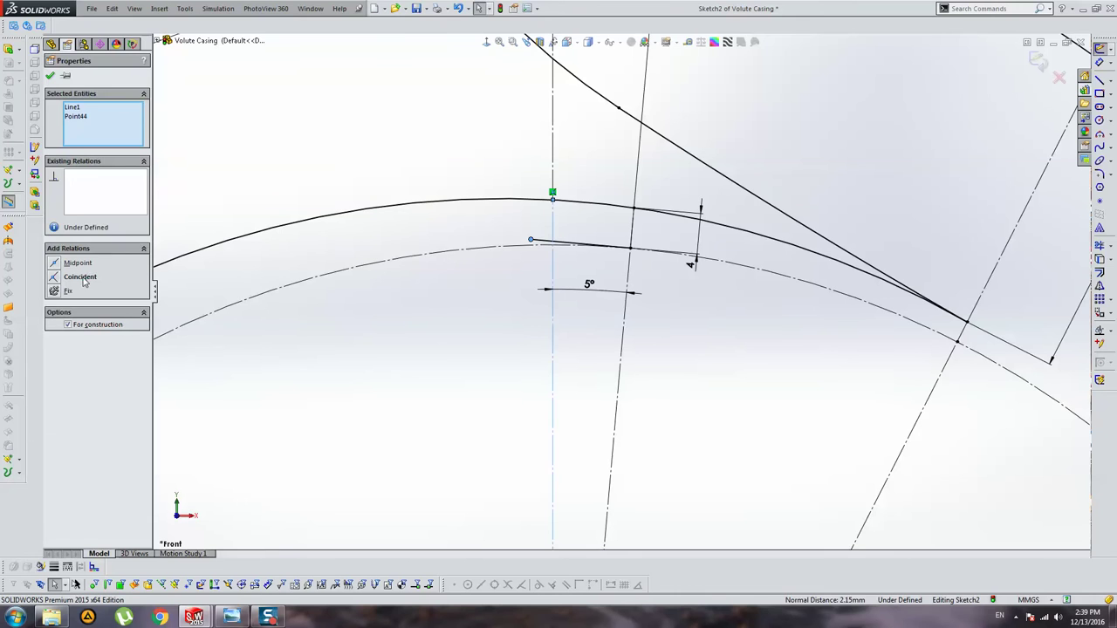
click(264, 208)
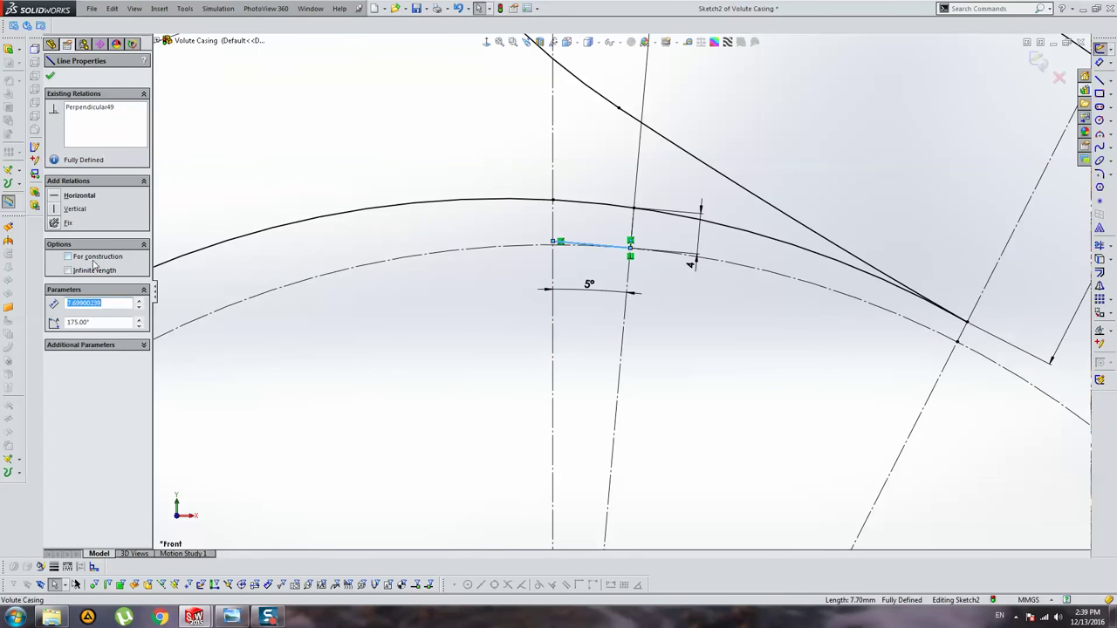
click(643, 219)
Step: Draw a short line from the inner circle, perpendicular to the 7.50 section line
scroll(567, 200, down, 3)
scroll(504, 184, down, 2)
scroll(504, 184, down, 3)
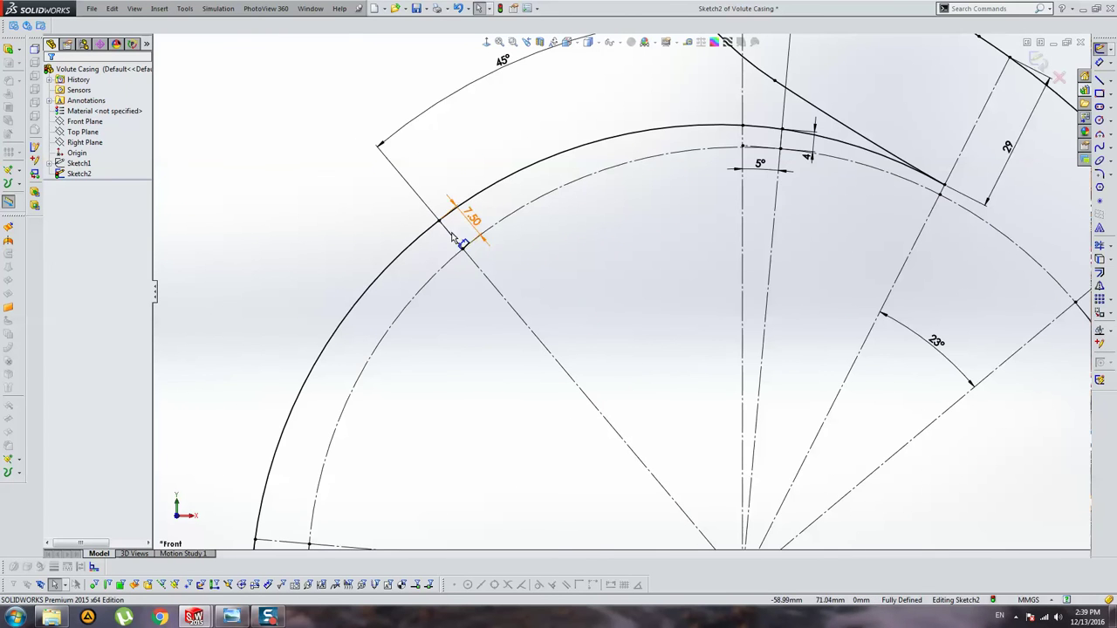
click(1099, 78)
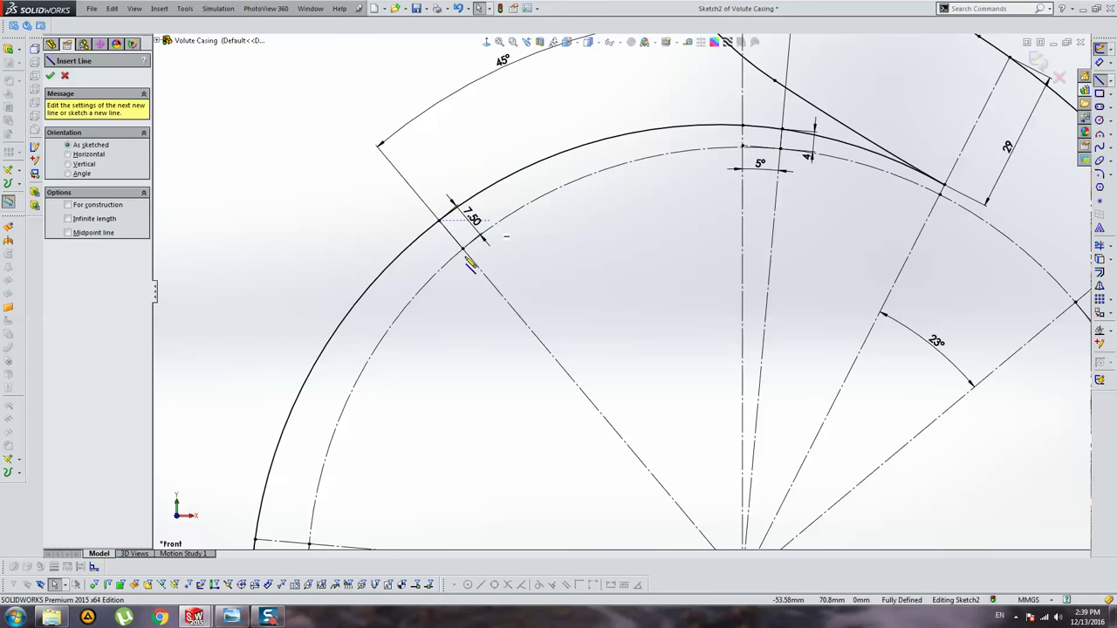
scroll(476, 267, down, 2)
click(492, 246)
click(437, 277)
key(Escape)
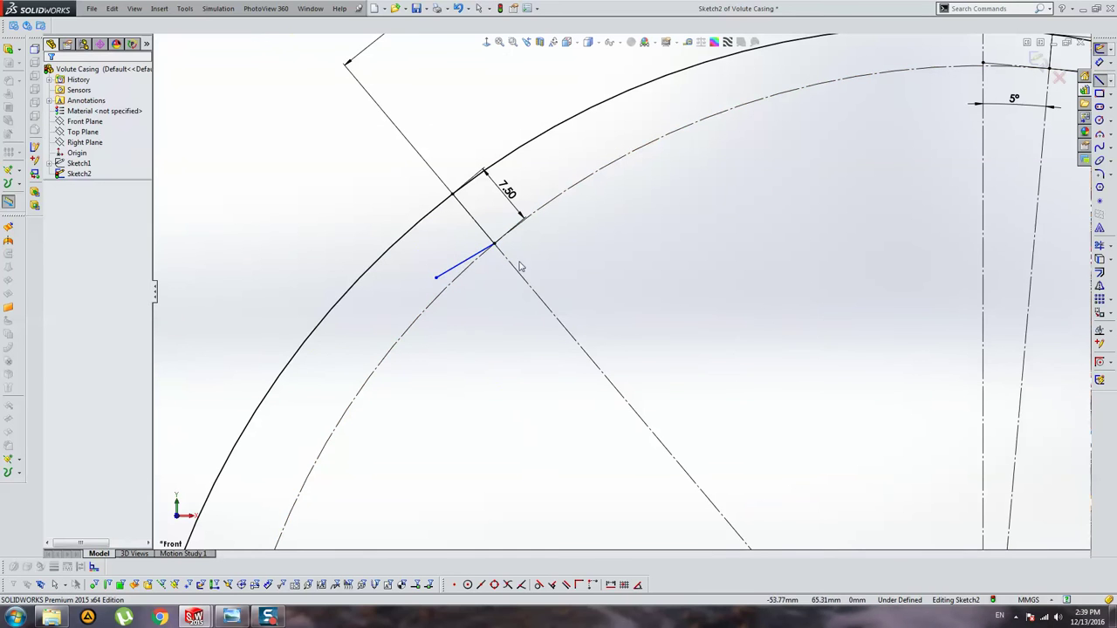
click(475, 264)
ctrl+click(496, 253)
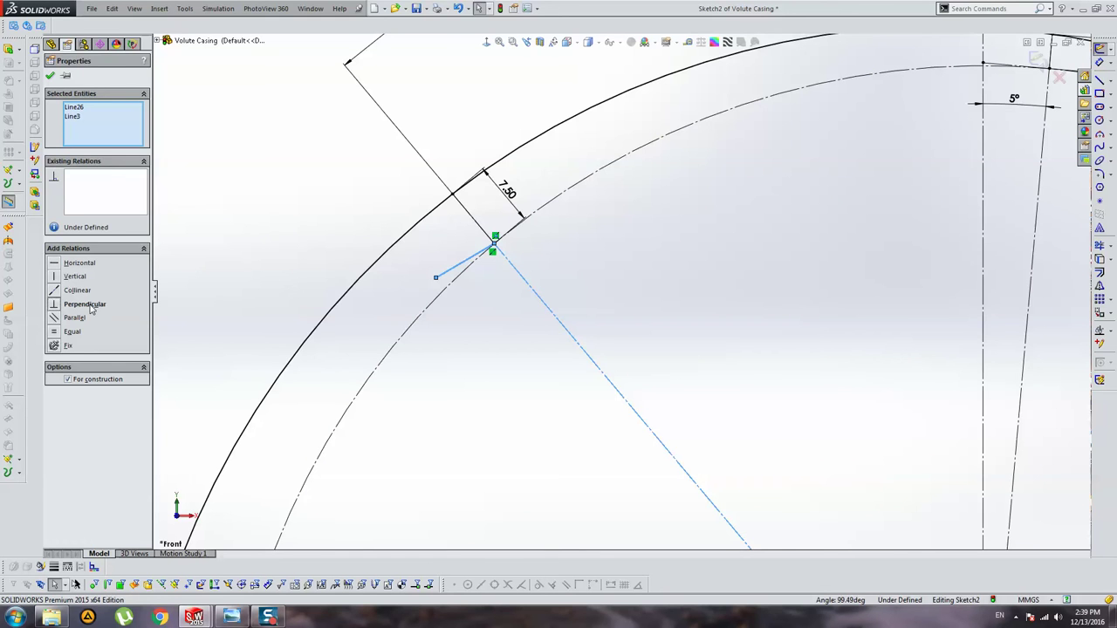
click(91, 307)
scroll(631, 436, down, 3)
scroll(796, 362, up, 3)
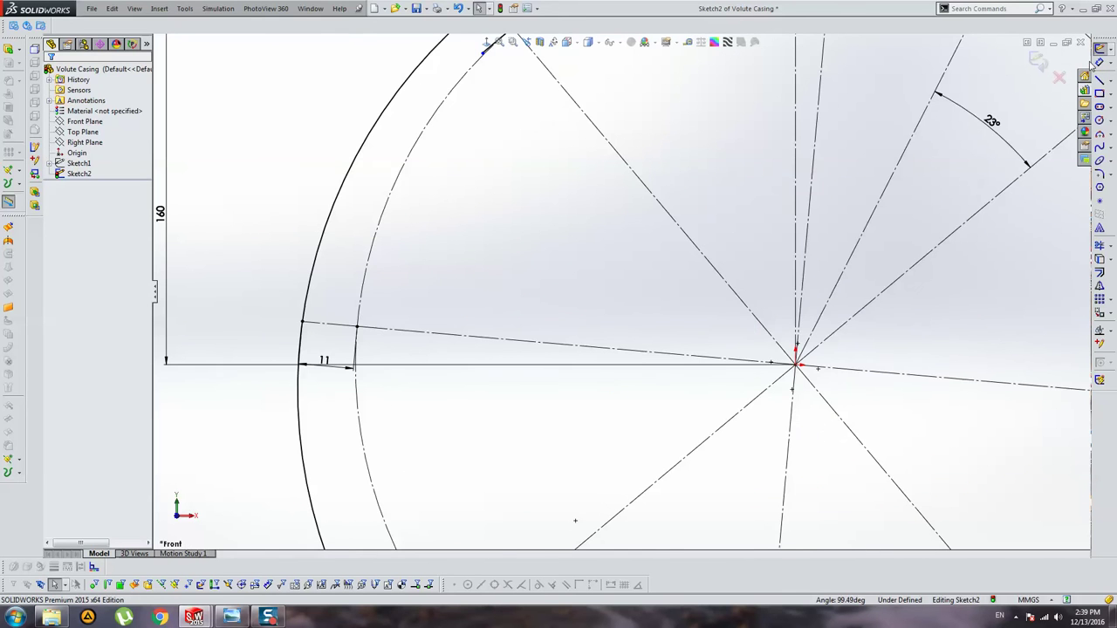
Step: Sketch a short line at the 11 section
key(l)
scroll(405, 238, up, 2)
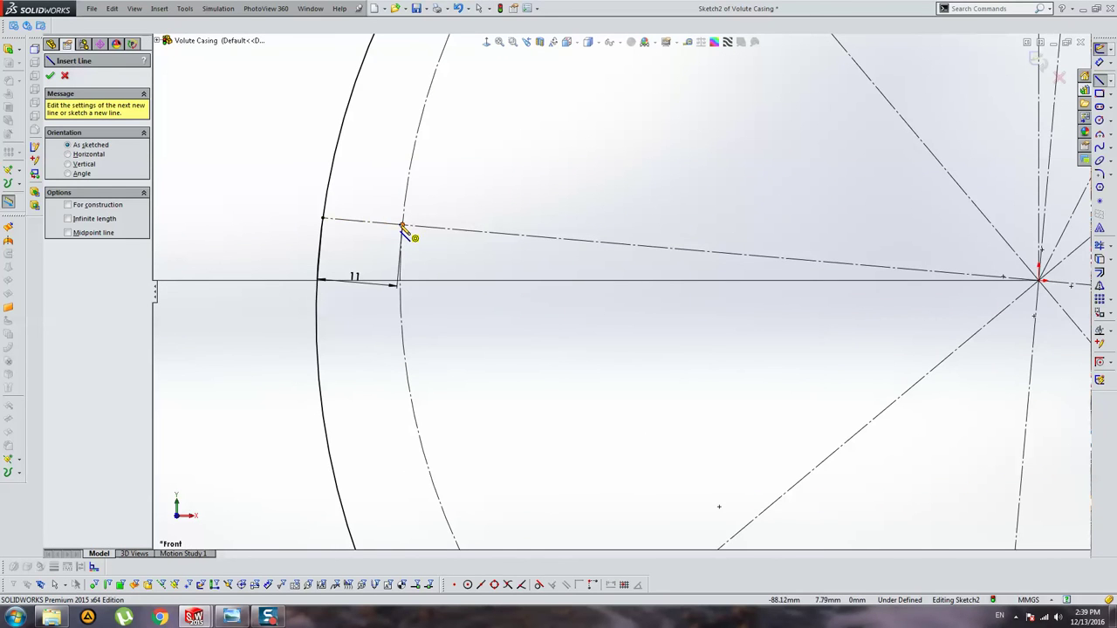
drag(401, 226, 391, 325)
key(Escape)
click(427, 230)
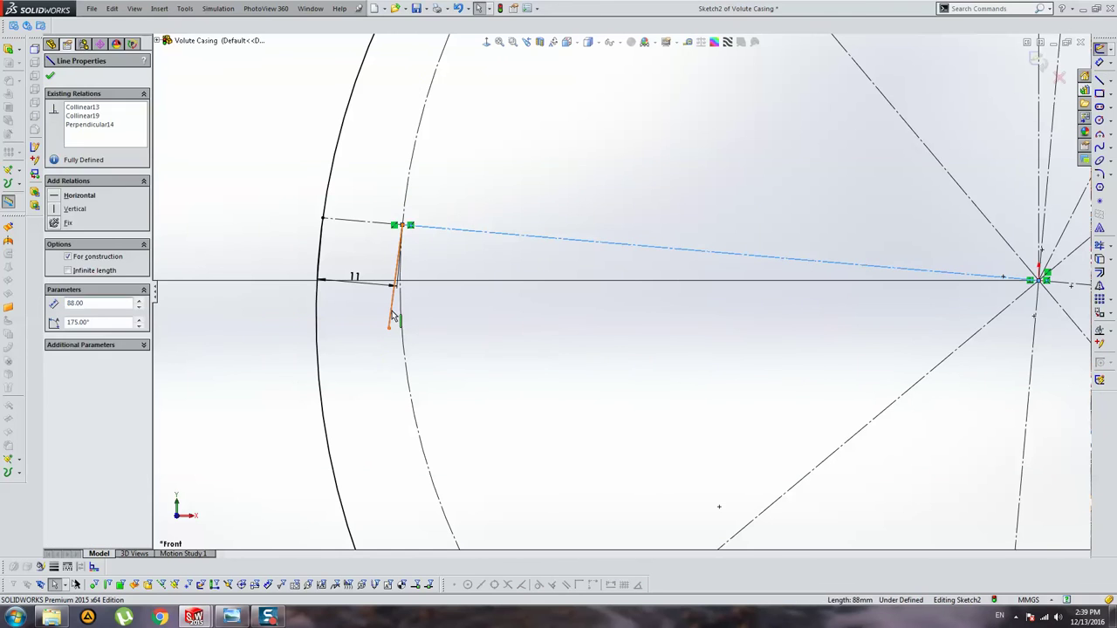
click(391, 315)
key(Escape)
scroll(378, 352, down, 2)
scroll(524, 289, down, 1)
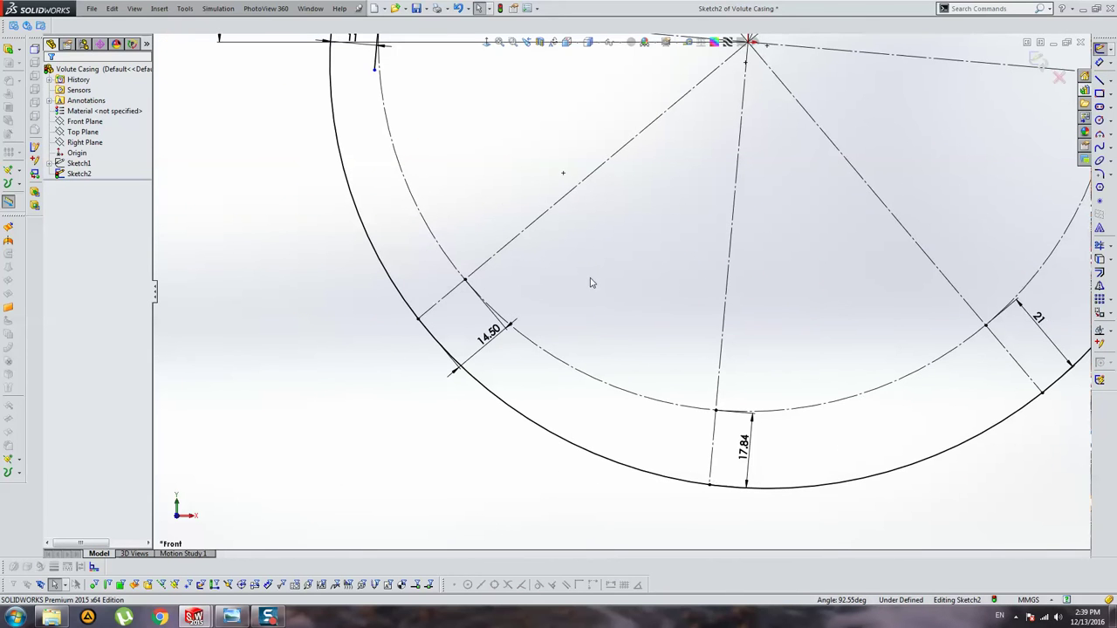
Step: Add a short line perpendicular to the 14.50 section line
key(l)
scroll(591, 346, up, 2)
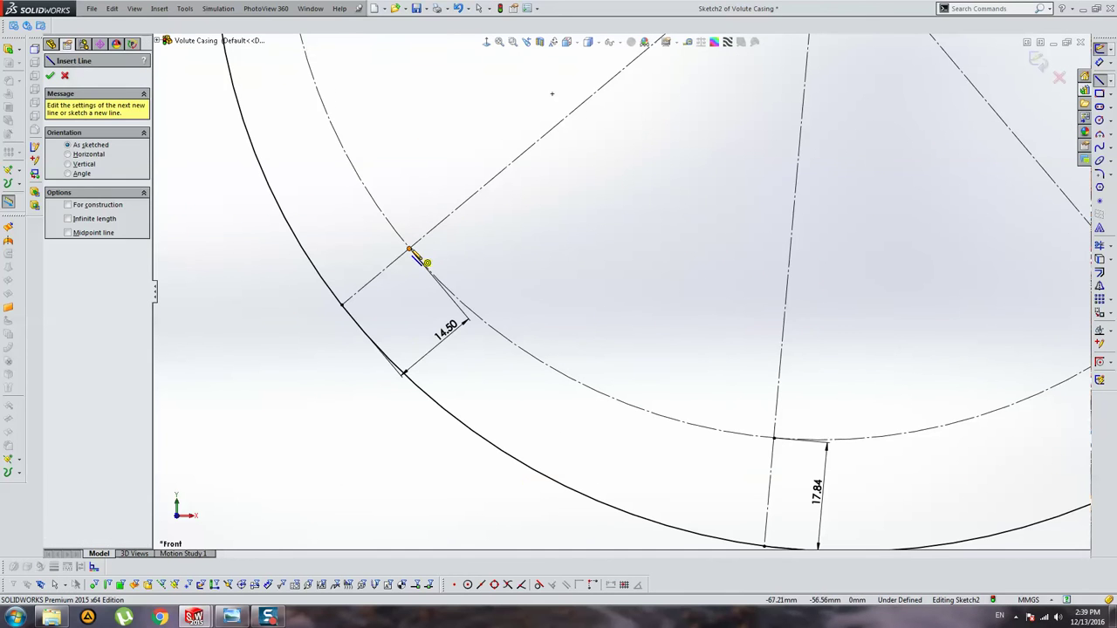
drag(408, 250, 446, 323)
key(Escape)
click(428, 288)
ctrl+click(489, 179)
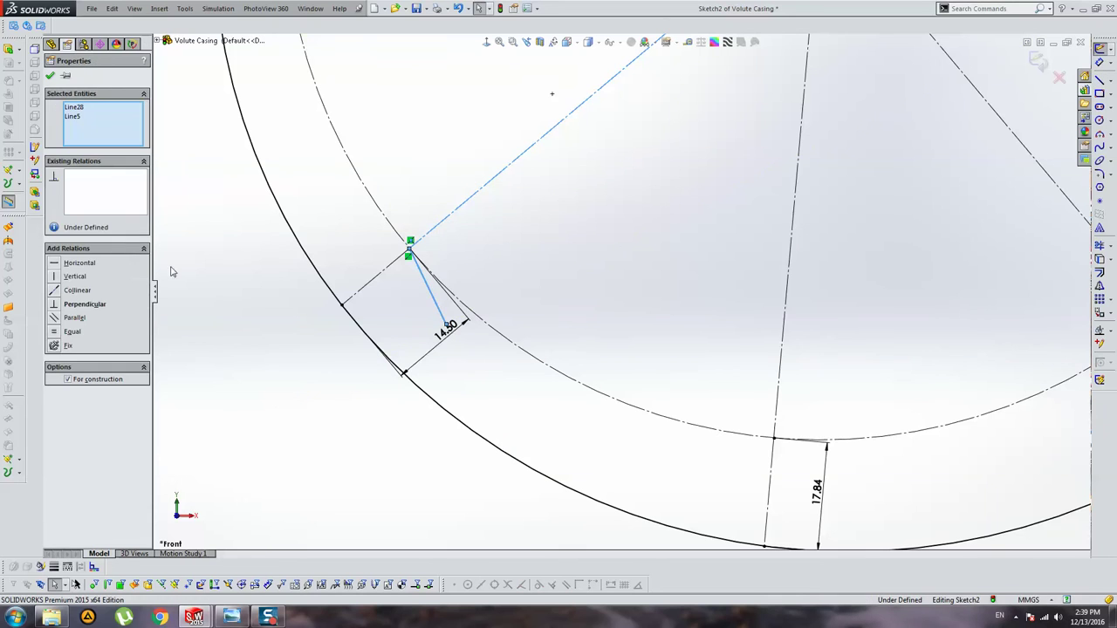
click(96, 301)
key(Escape)
Step: Add a short line perpendicular to the 17.84 station centerline
ctrl+middle_drag(658, 249, 521, 229)
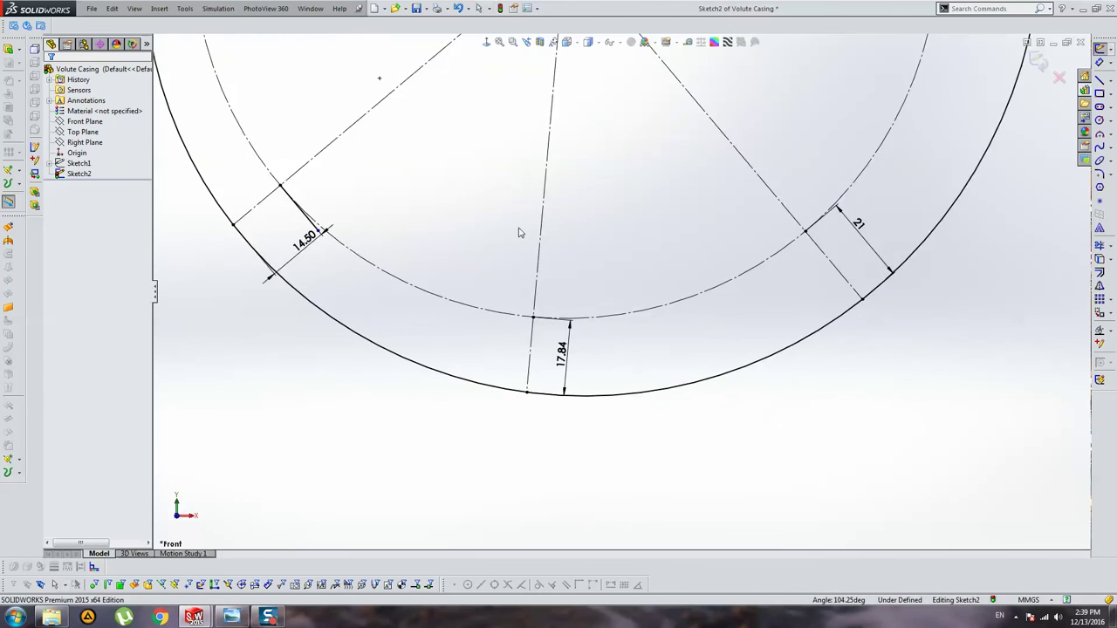
click(1098, 78)
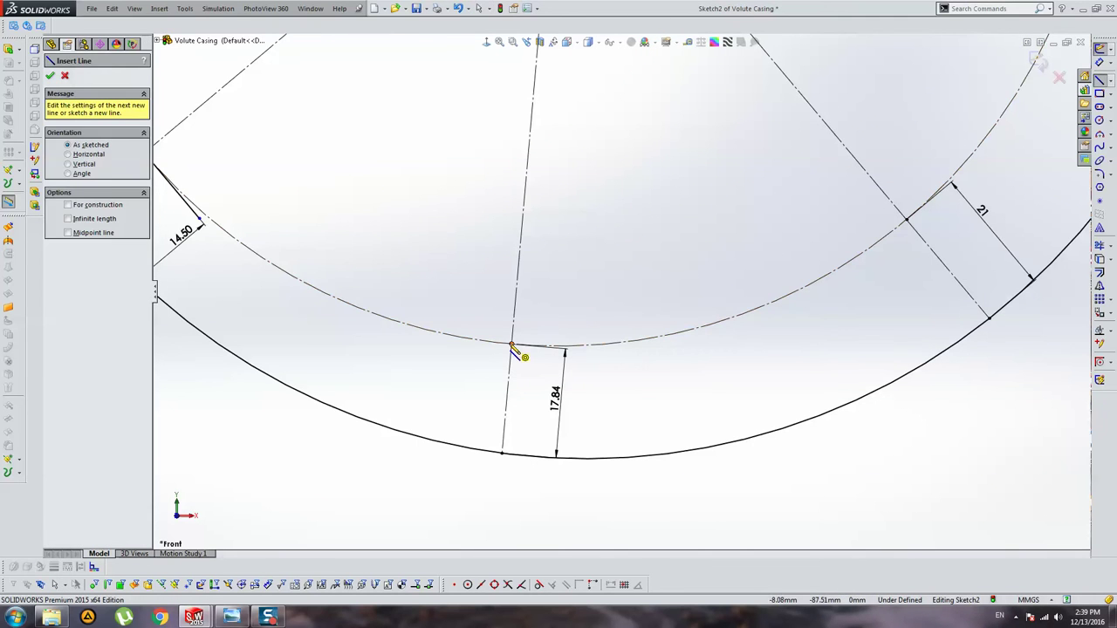
drag(512, 345, 665, 361)
key(Escape)
click(625, 357)
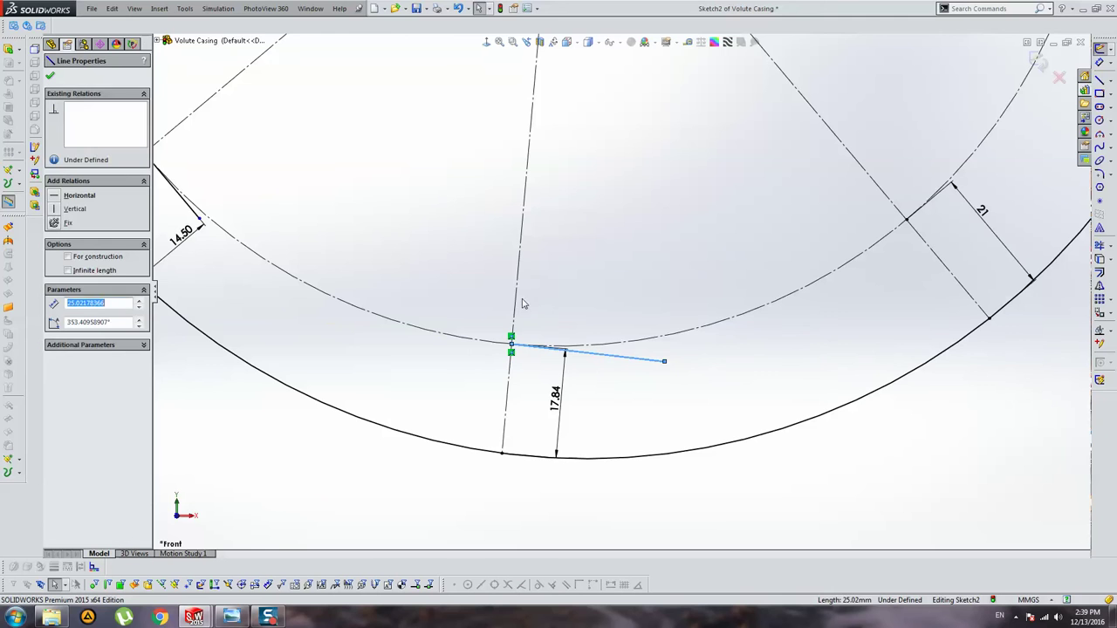
ctrl+click(517, 299)
click(85, 303)
key(Escape)
scroll(448, 216, up, 3)
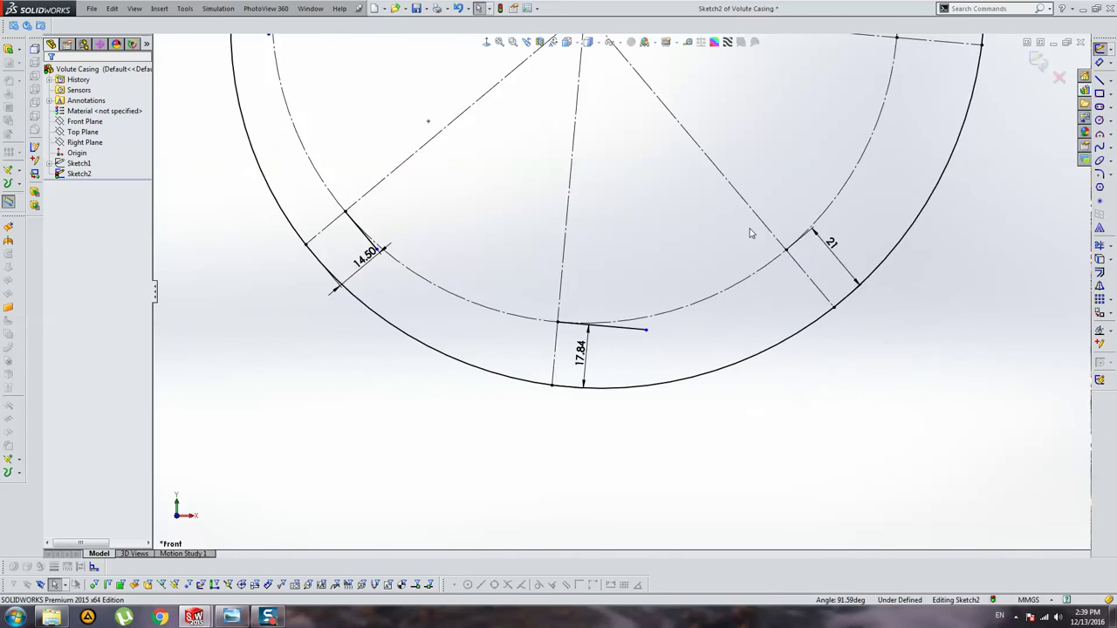
scroll(748, 229, down, 3)
Step: Draw a short line out from the 21 station's arc crossing and select it with its centerline
click(1099, 78)
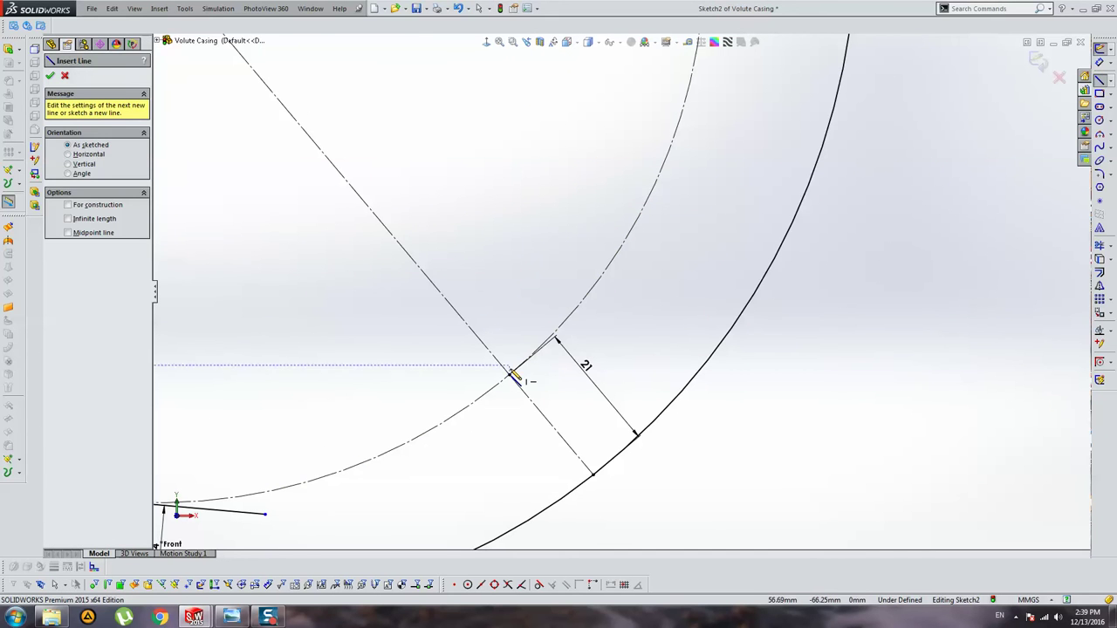
drag(509, 374, 633, 302)
key(Escape)
click(604, 319)
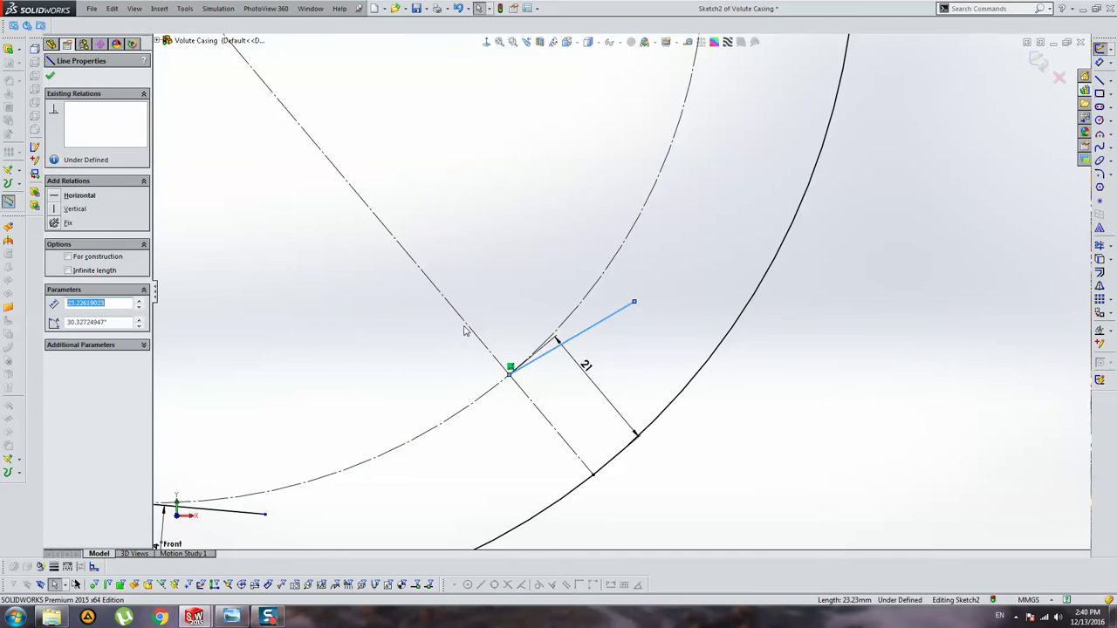
ctrl+click(466, 323)
key(Escape)
scroll(531, 177, up, 3)
scroll(563, 250, down, 4)
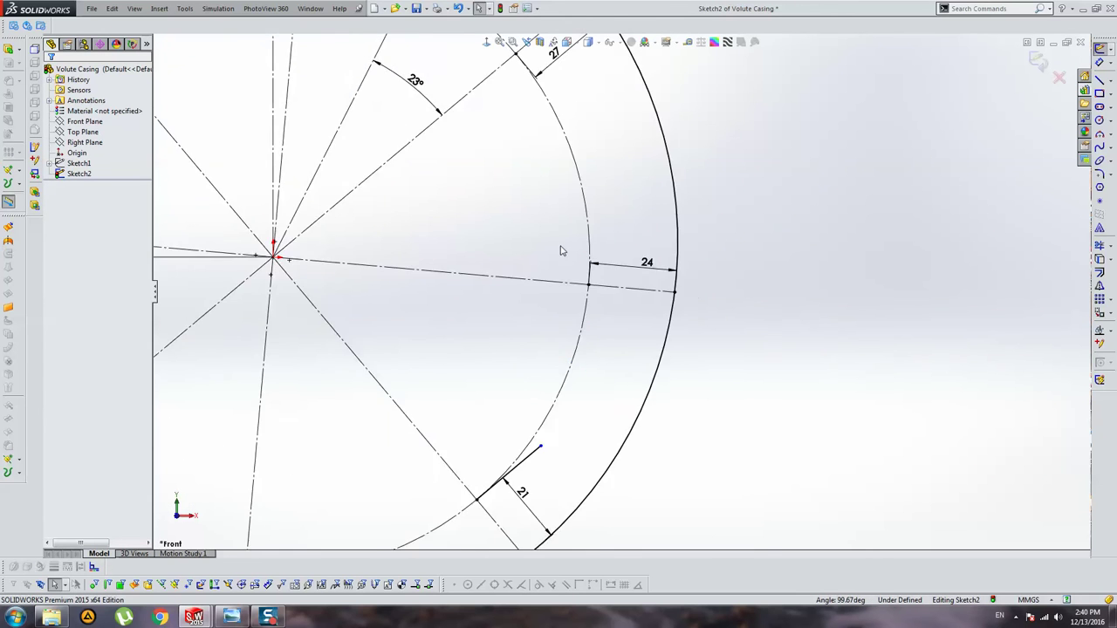
click(1098, 78)
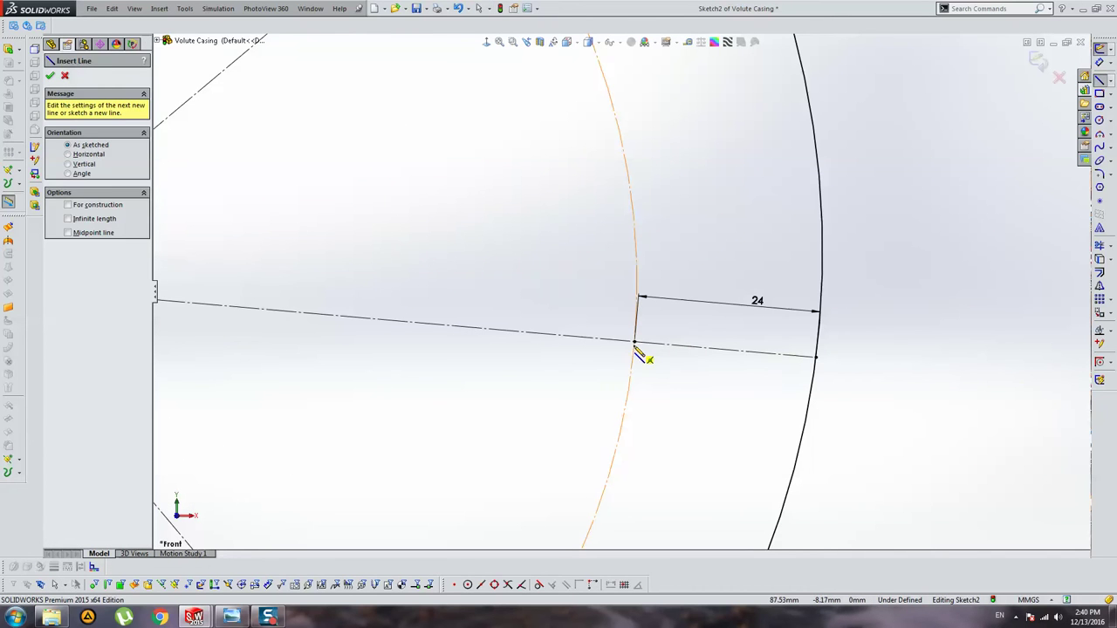
key(Escape)
Step: Add a short line perpendicular to the 24 station centerline
click(1100, 80)
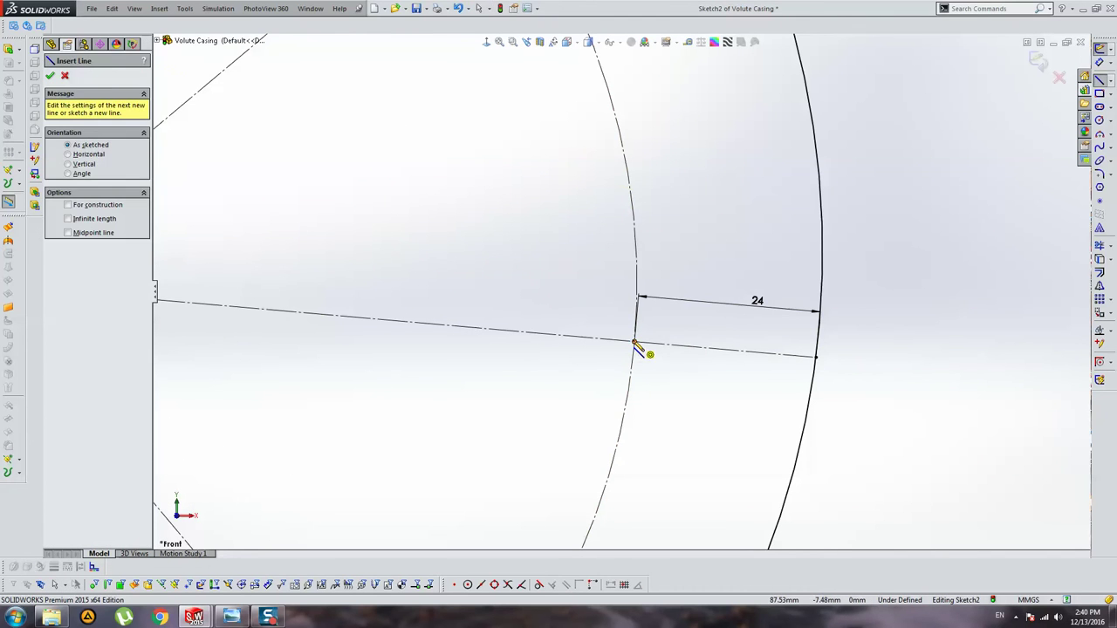
drag(634, 340, 671, 201)
key(Escape)
click(663, 249)
ctrl+click(587, 338)
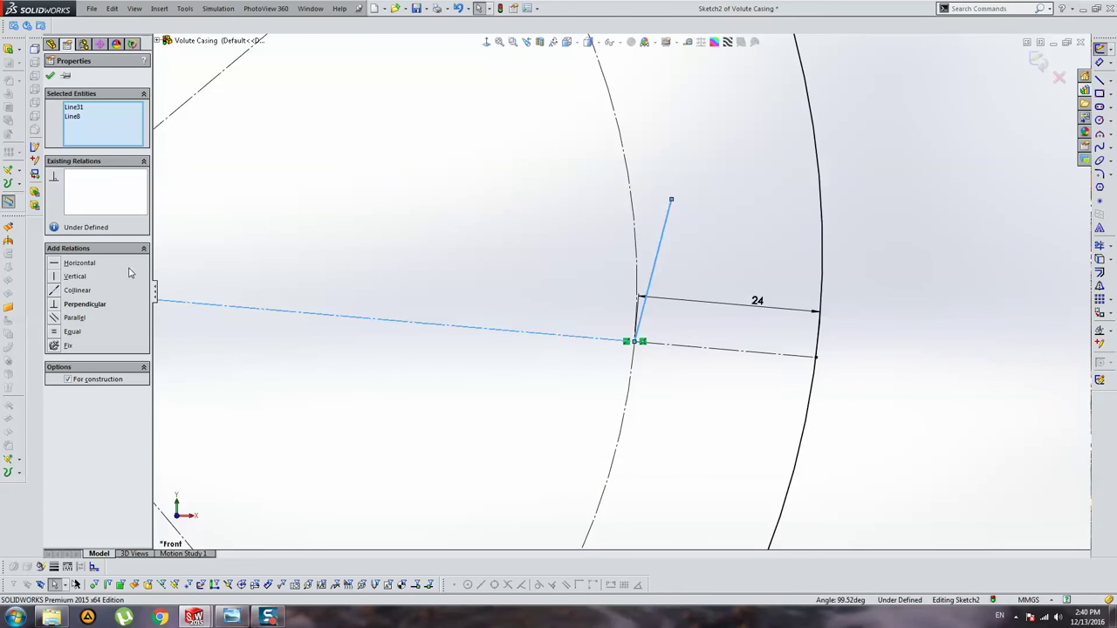
click(85, 303)
scroll(583, 194, up, 3)
Step: Add a short line perpendicular to the 27 station centerline at the arc crossing
ctrl+middle_drag(583, 194, 576, 489)
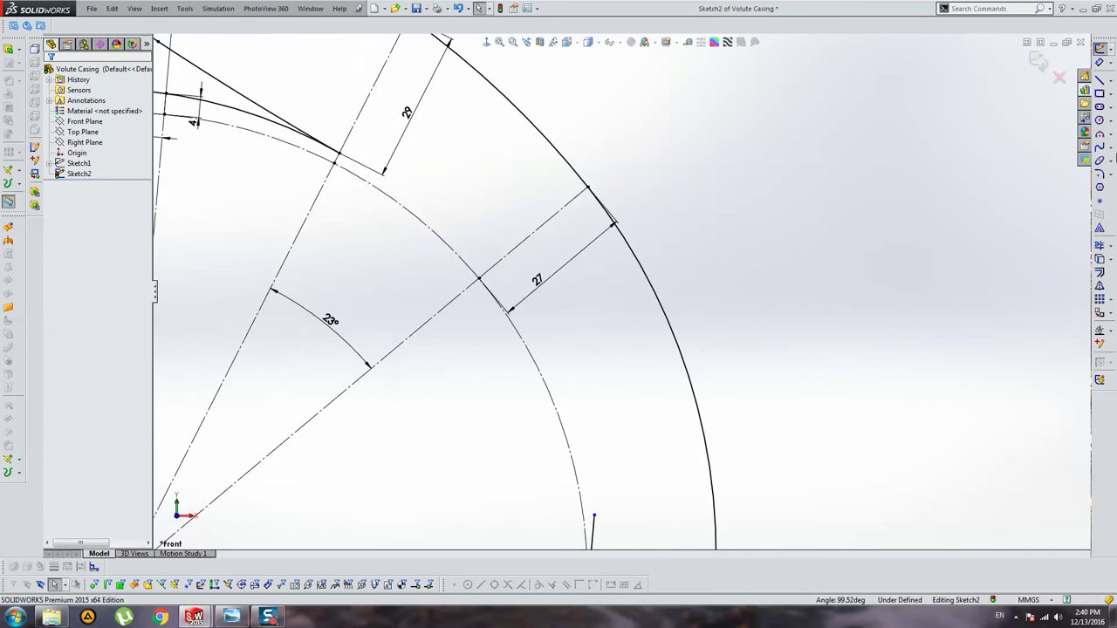
click(1099, 79)
scroll(493, 278, down, 3)
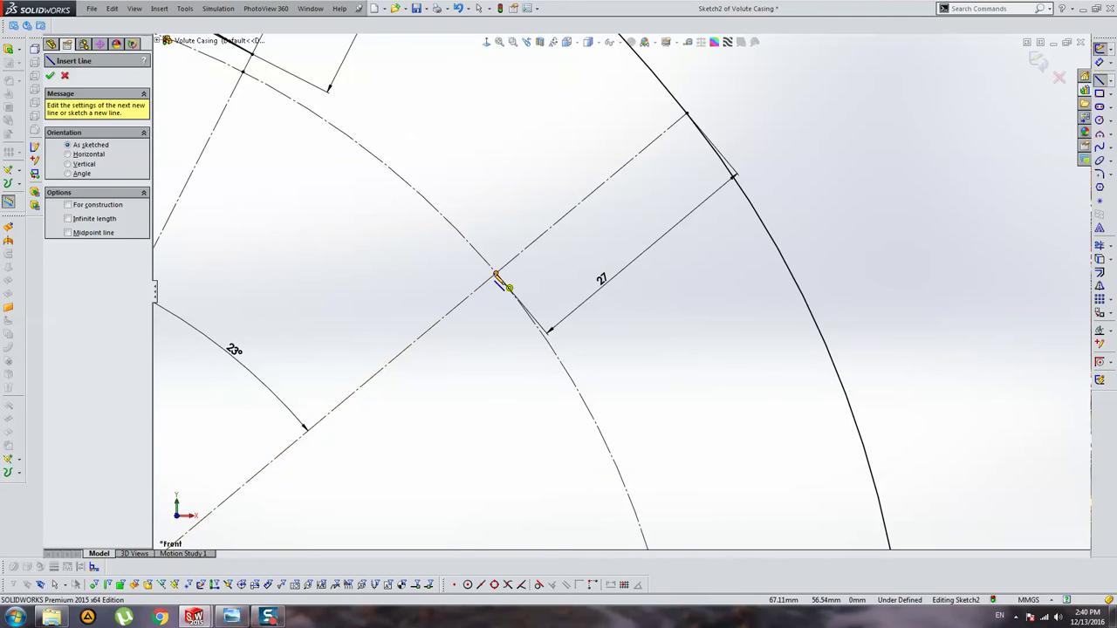
click(495, 273)
click(426, 120)
key(Escape)
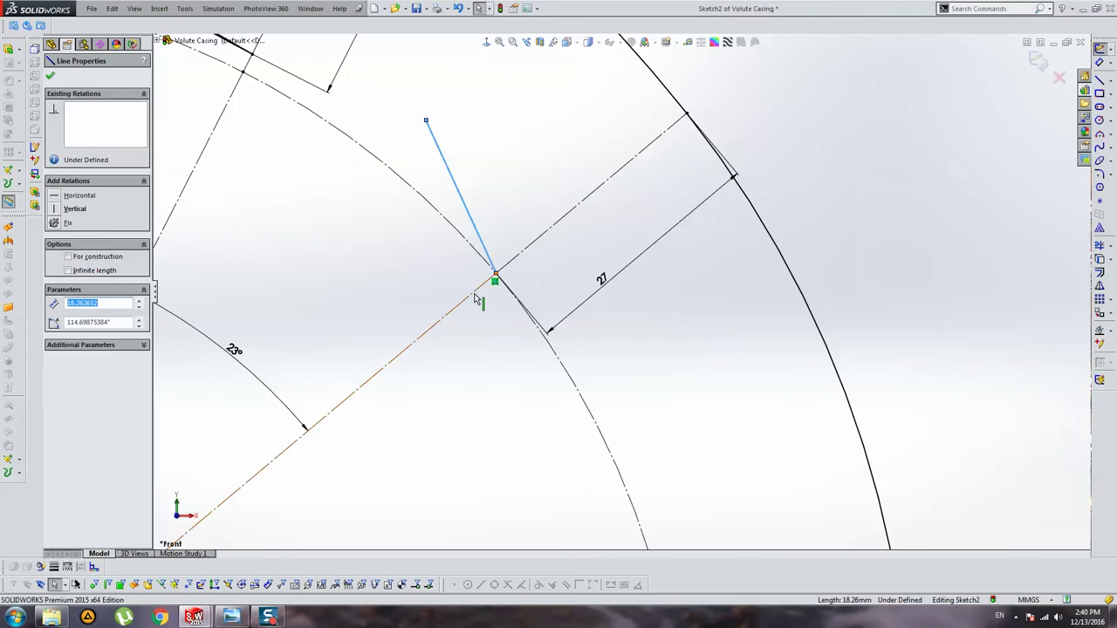
ctrl+click(471, 293)
click(94, 305)
scroll(493, 192, up, 2)
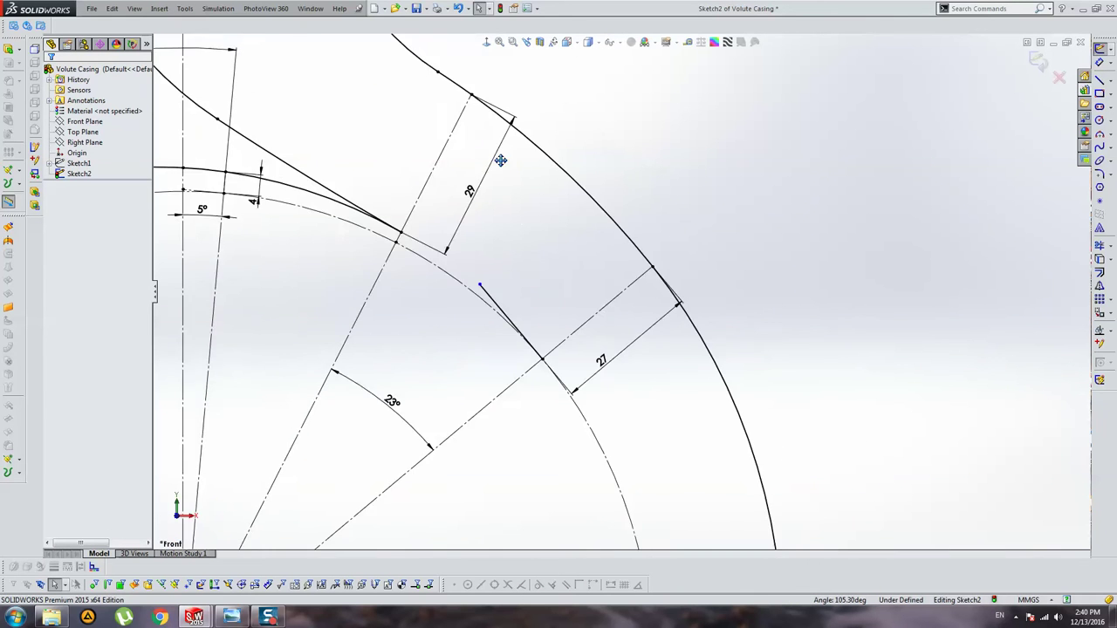
Step: Add a short, about 24.78 long line perpendicular to the 29 station centerline at its inner end
ctrl+middle_drag(436, 262, 493, 192)
scroll(513, 199, down, 1)
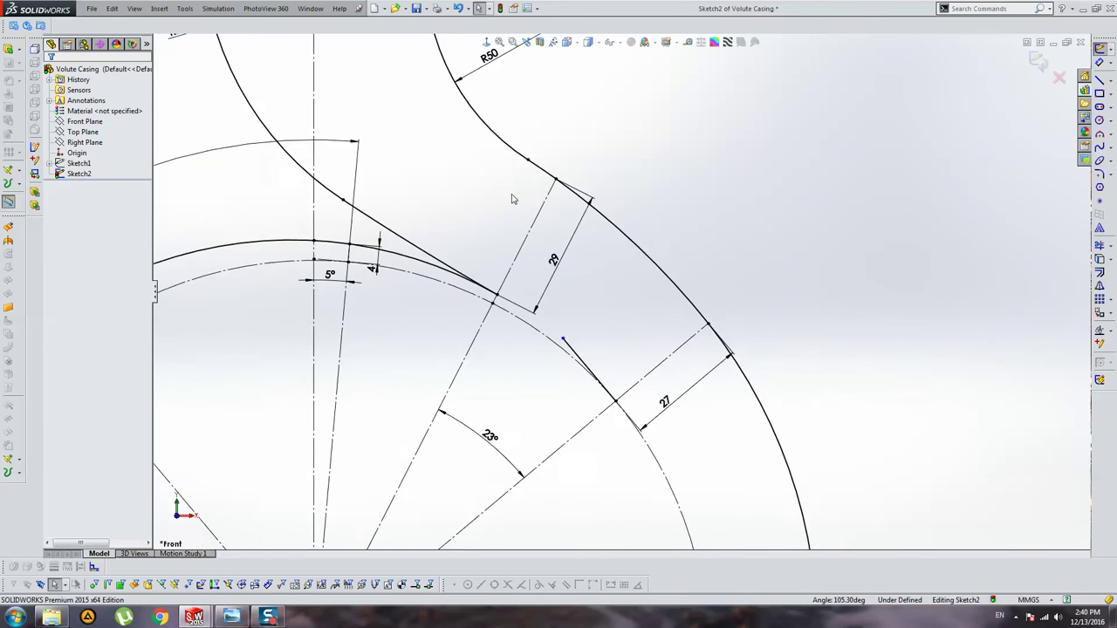
scroll(513, 203, down, 1)
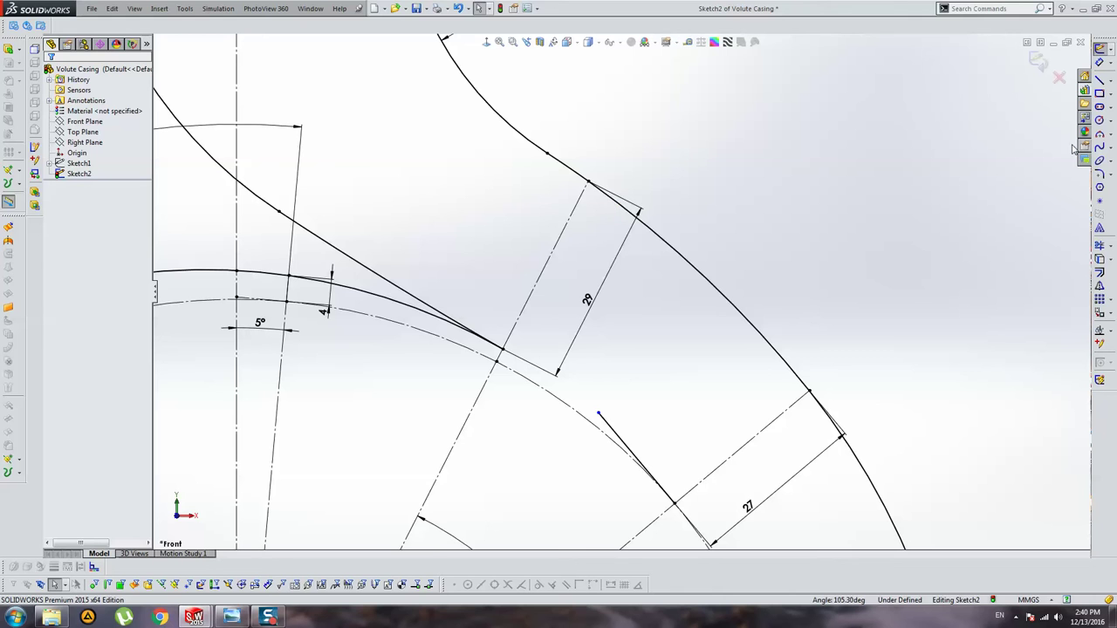
key(l)
scroll(471, 332, down, 2)
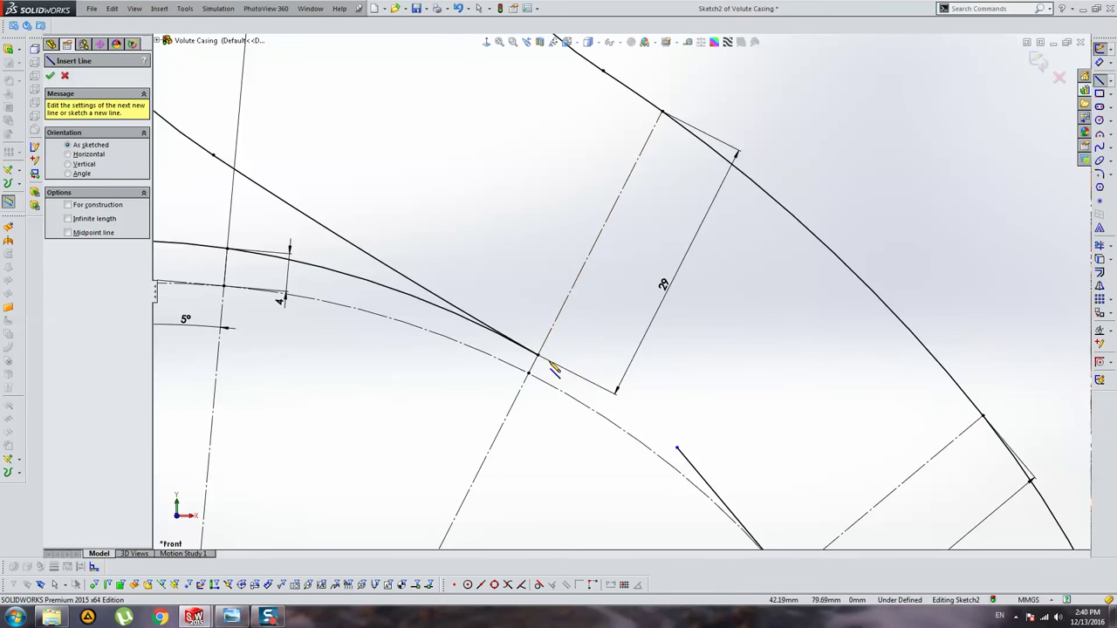
drag(539, 357, 459, 265)
key(Escape)
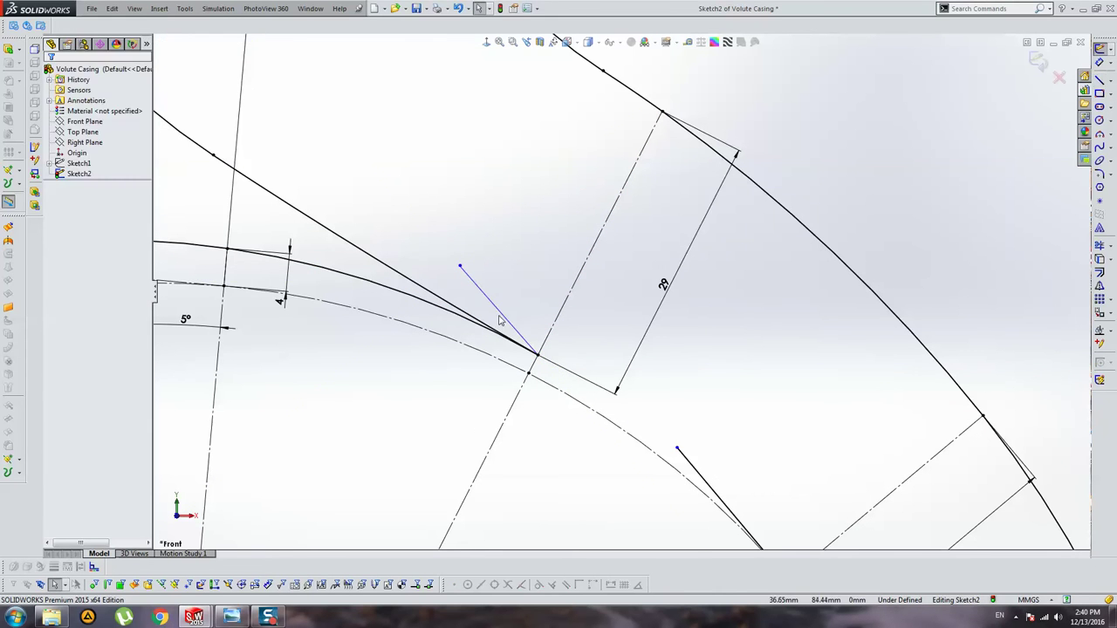
ctrl+click(562, 316)
click(97, 304)
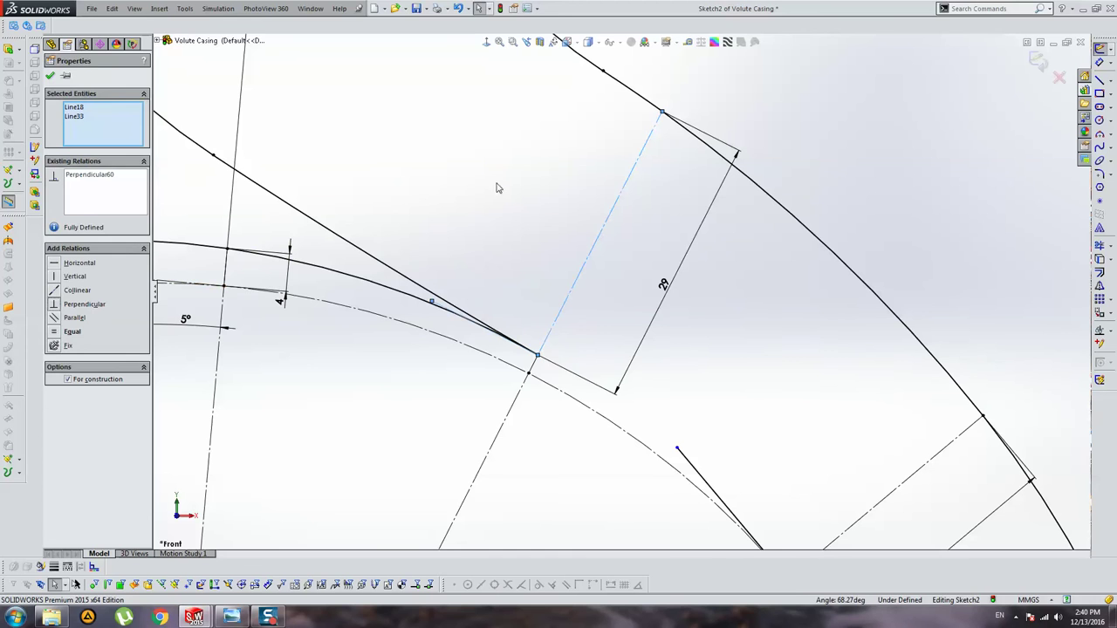
click(494, 192)
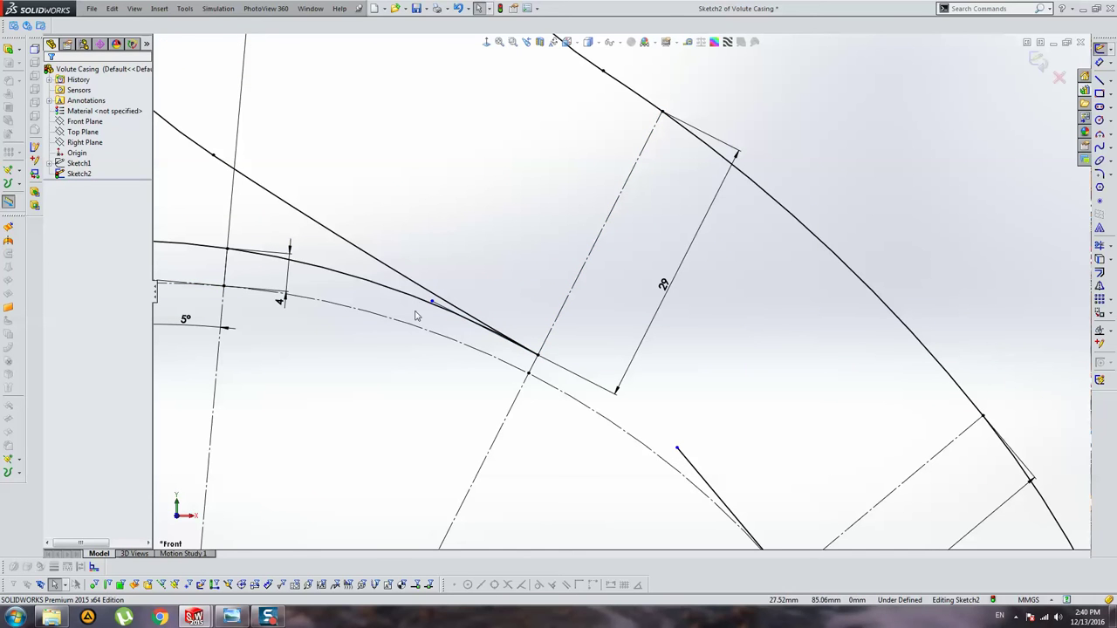
drag(431, 301, 341, 260)
Step: Select the station lines from 29 down through 27, 24, 21, 17.84, 11 and 7.50 to check them
click(353, 266)
scroll(524, 306, up, 3)
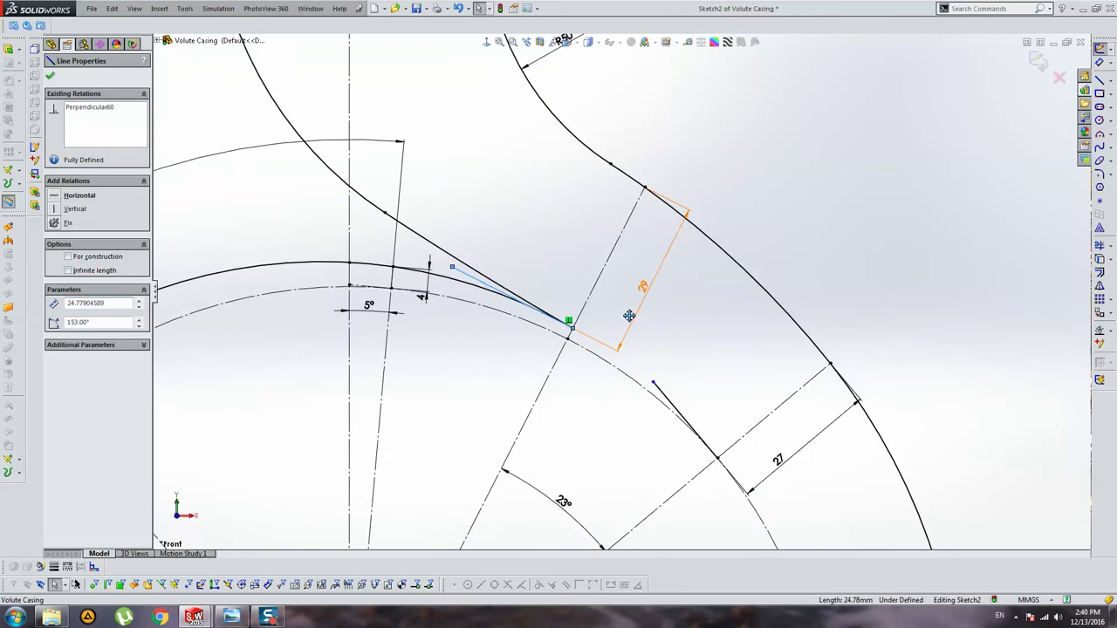
ctrl+click(566, 245)
scroll(683, 429, up, 3)
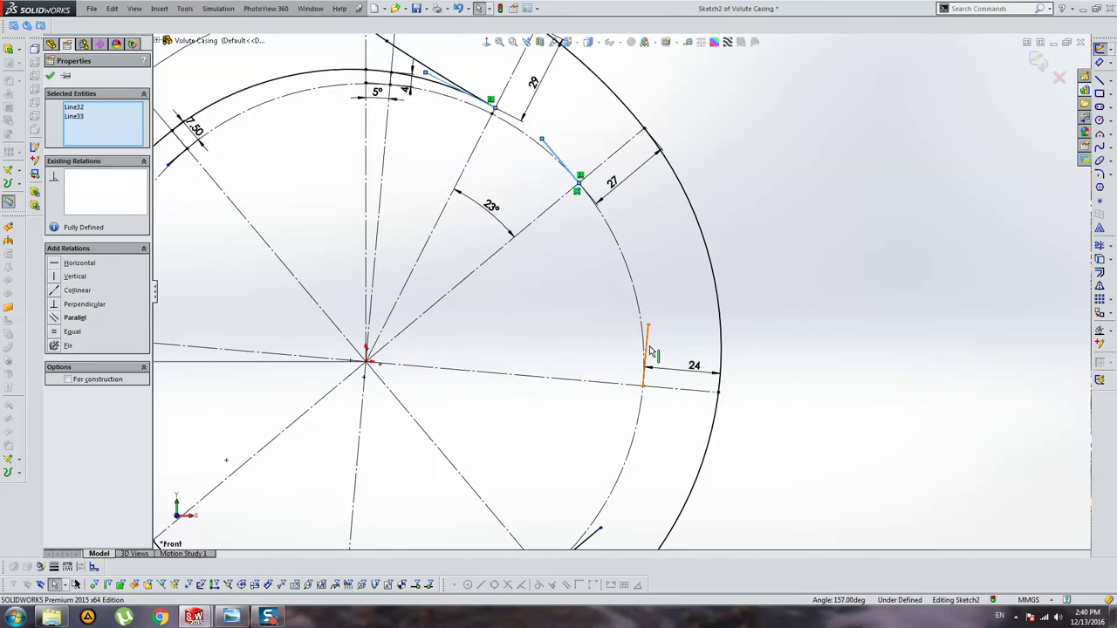
ctrl+click(652, 354)
scroll(689, 258, down, 1)
ctrl+click(615, 366)
ctrl+middle_drag(615, 366, 695, 308)
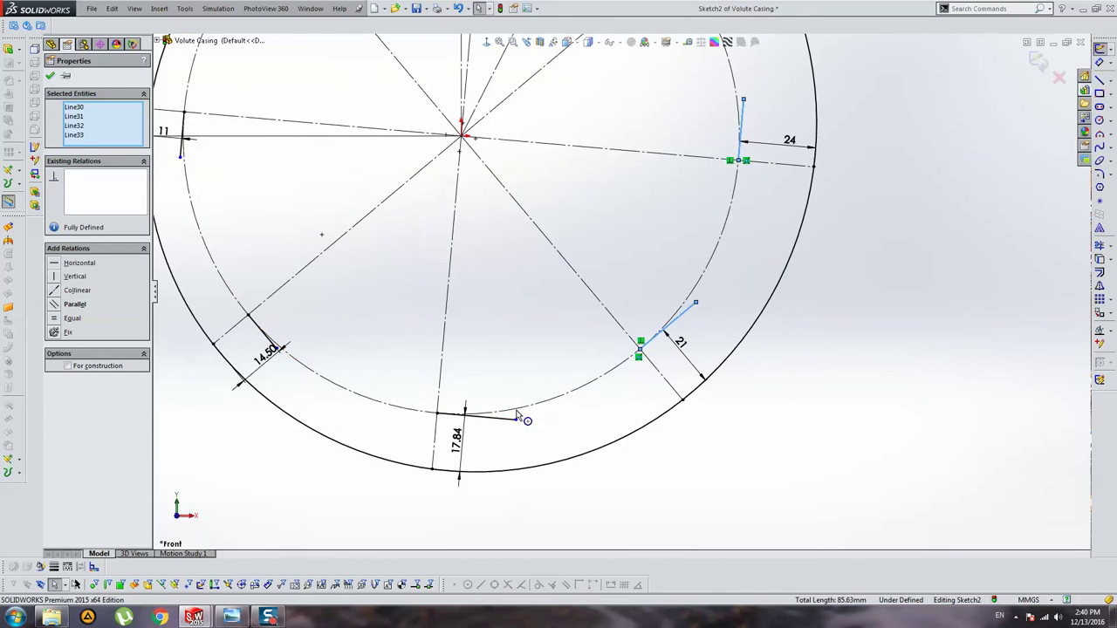
ctrl+click(502, 418)
ctrl+click(267, 345)
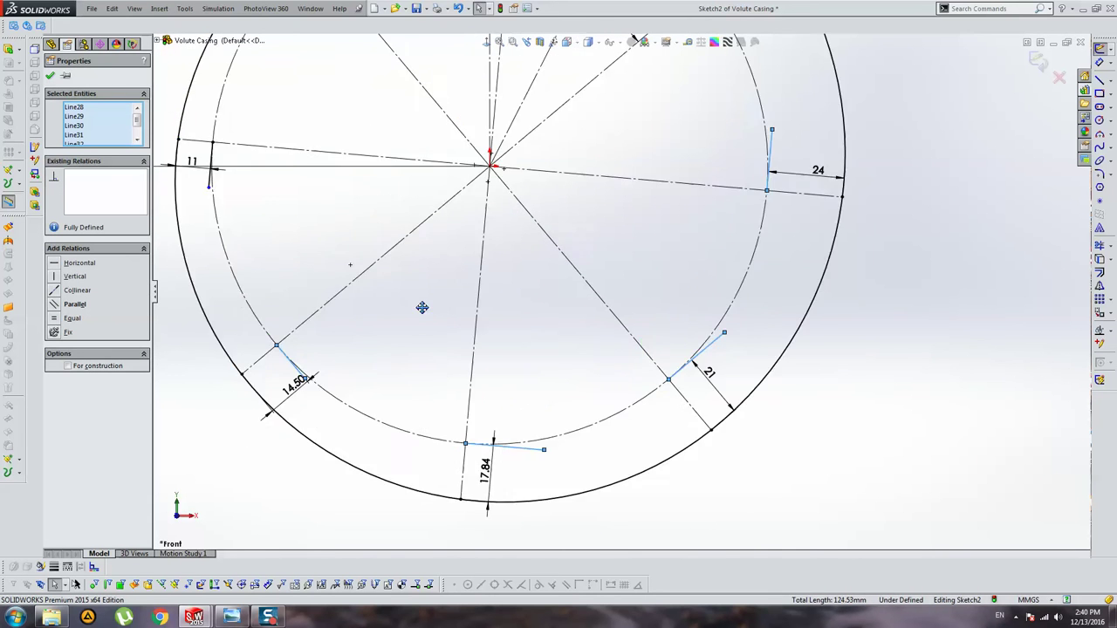
scroll(331, 305, down, 3)
ctrl+middle_drag(427, 152, 419, 267)
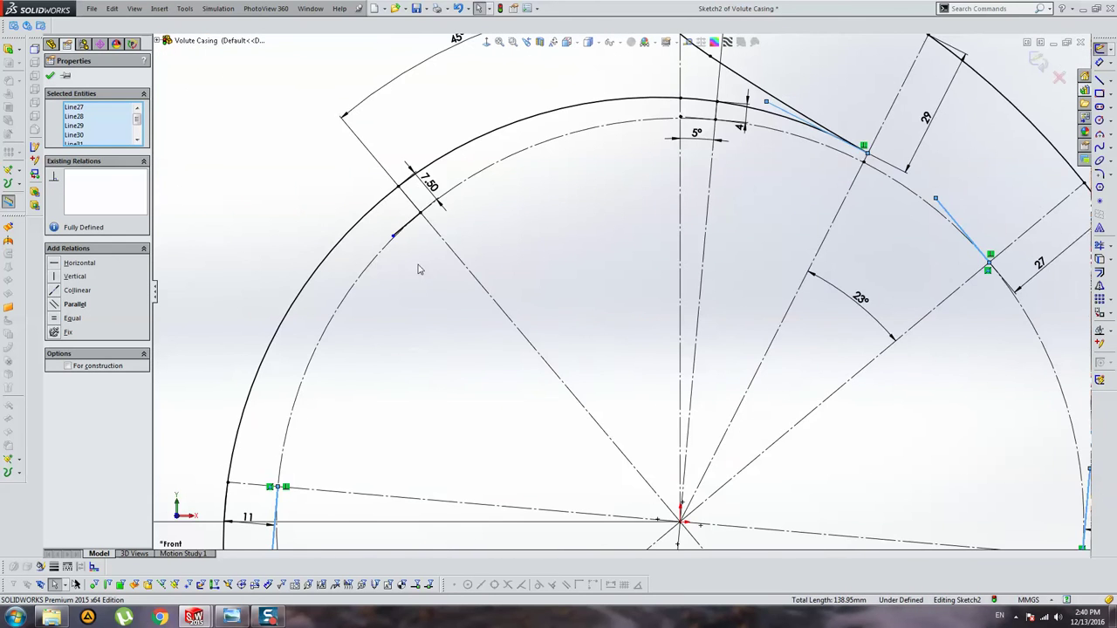
ctrl+click(406, 229)
scroll(428, 246, down, 3)
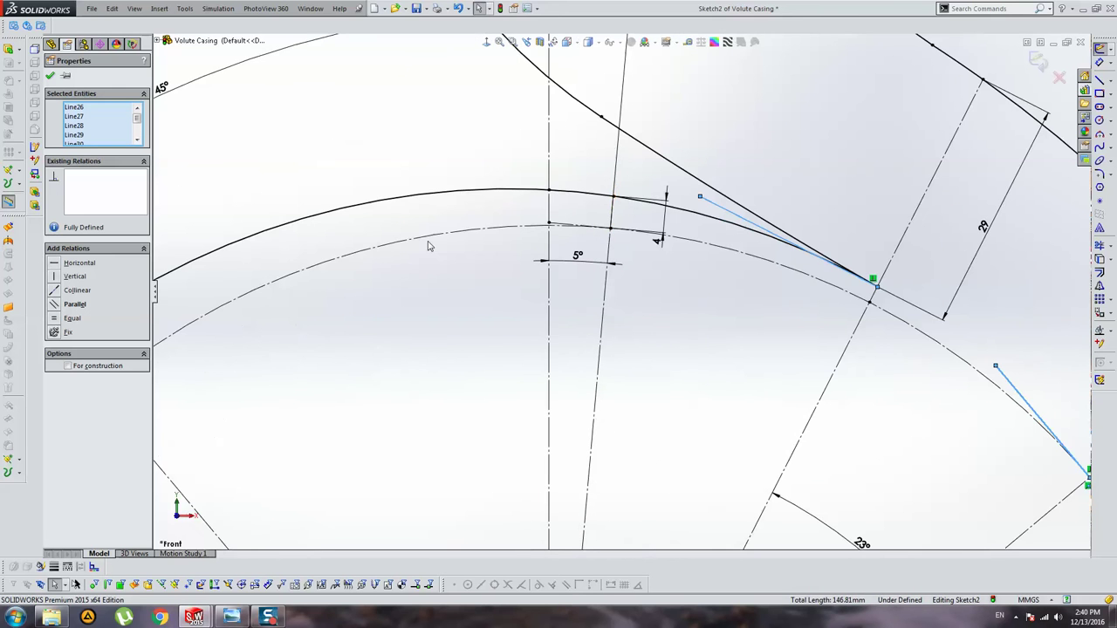
Step: Clear the selection and exit Sketch2
click(363, 367)
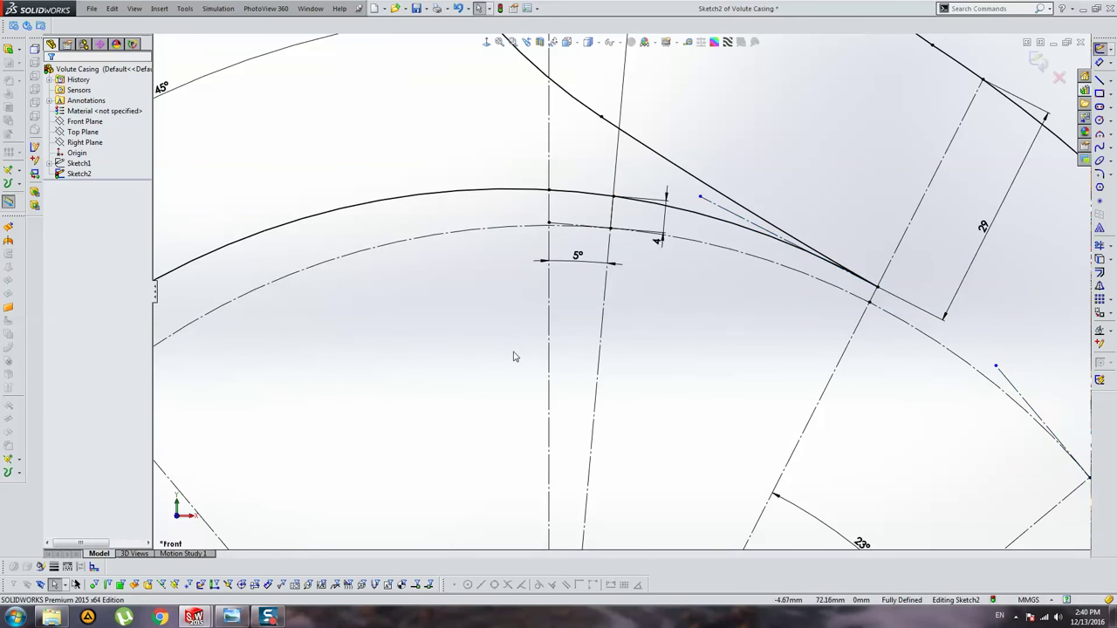
scroll(514, 354, up, 3)
scroll(653, 392, up, 1)
scroll(801, 165, up, 1)
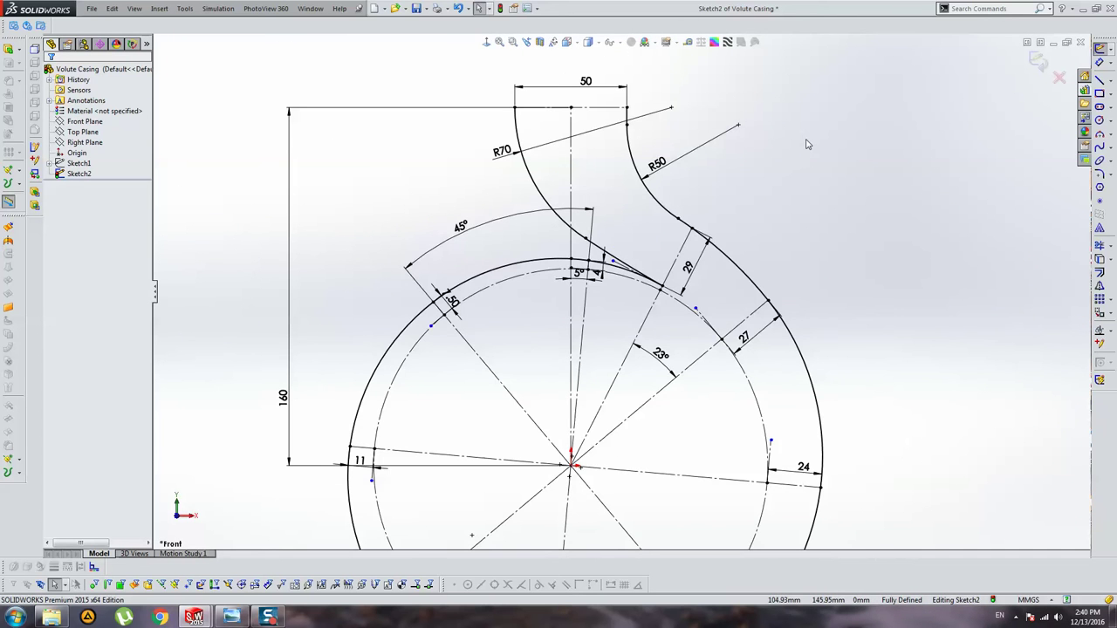
click(1038, 61)
scroll(836, 161, up, 1)
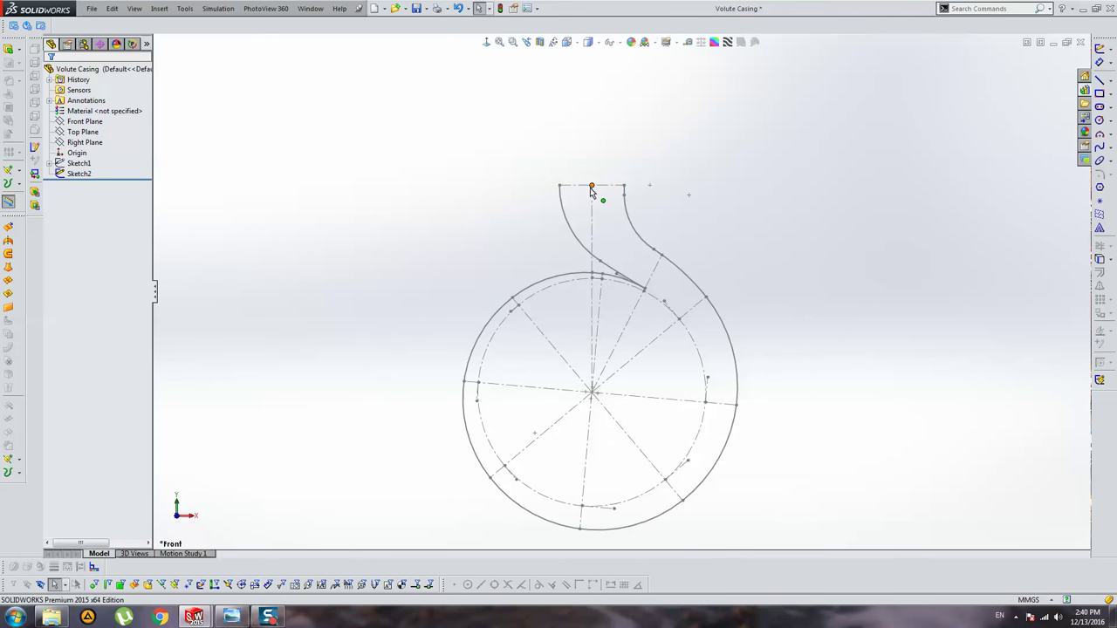
click(83, 132)
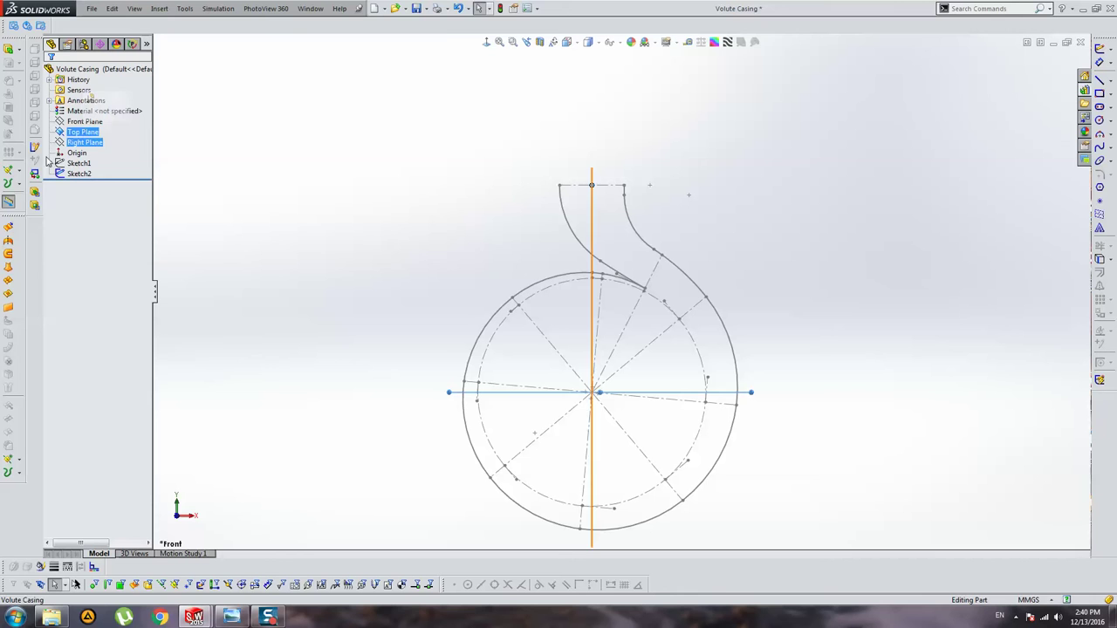
click(19, 457)
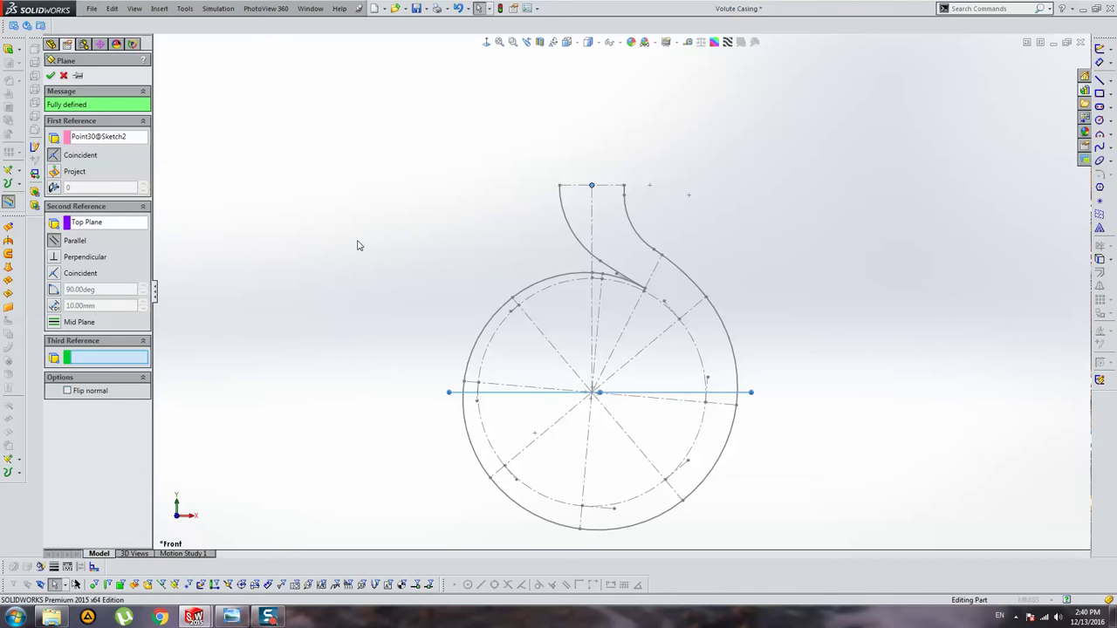
key(Return)
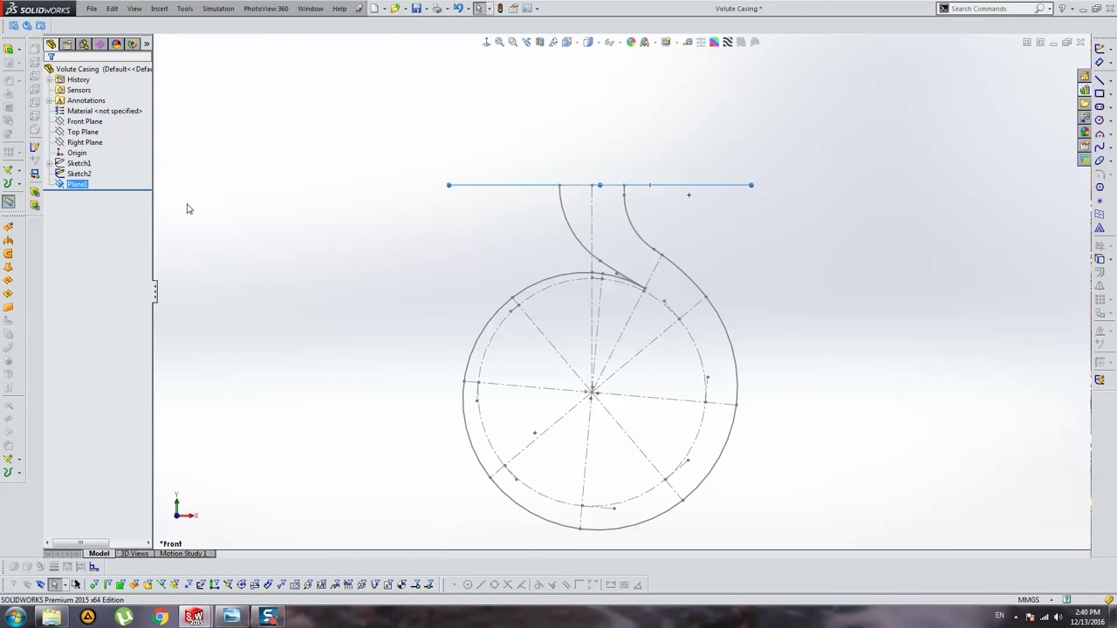
click(227, 617)
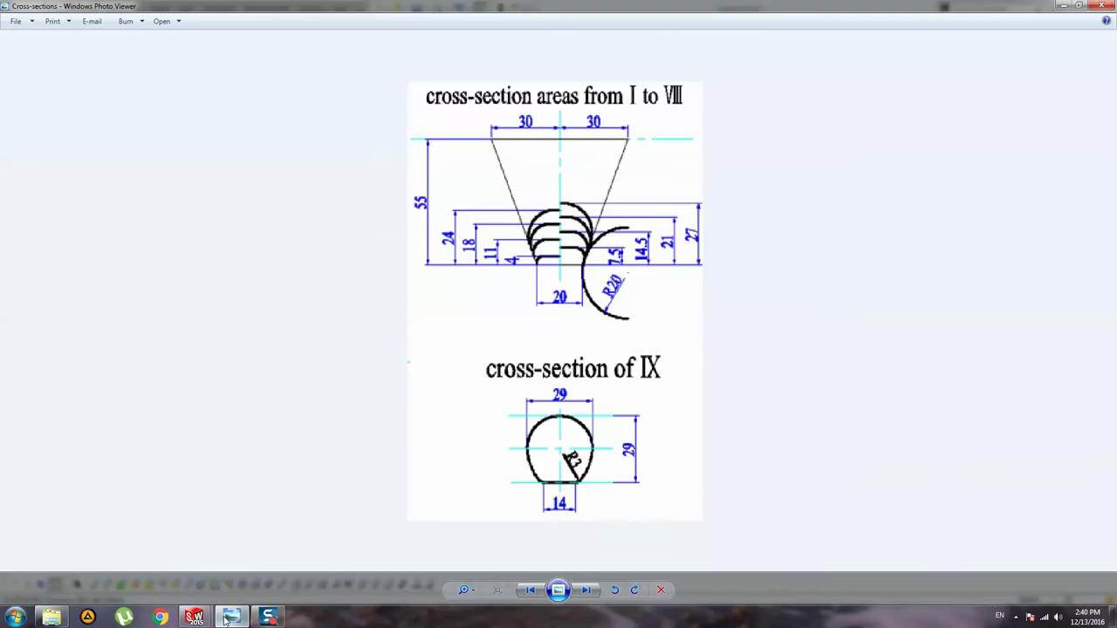
click(227, 616)
click(231, 617)
scroll(261, 526, down, 1)
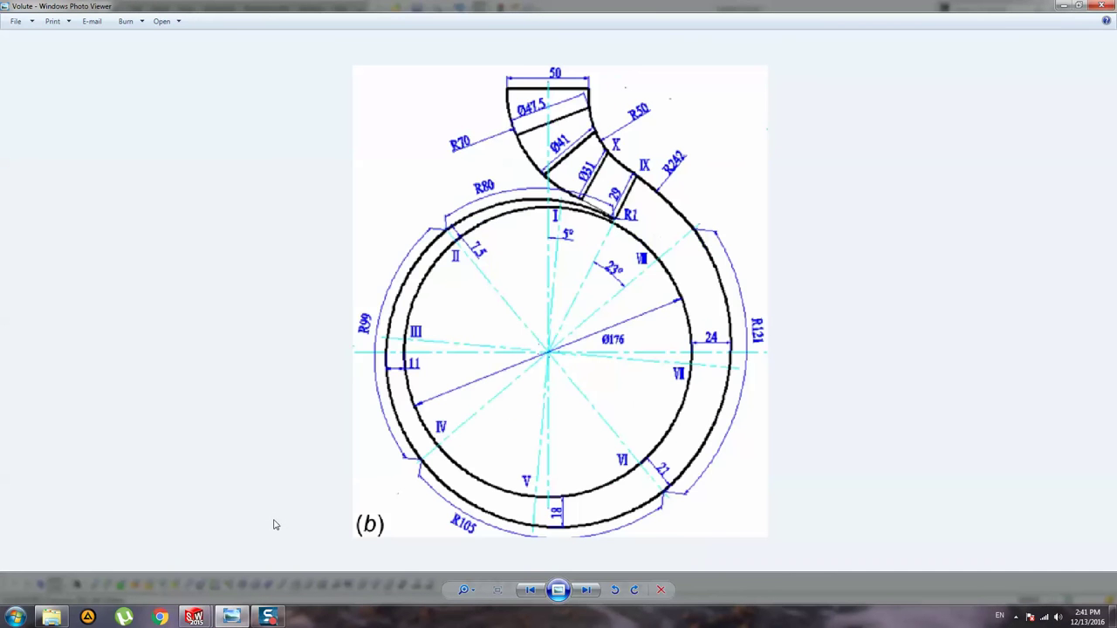
click(1062, 5)
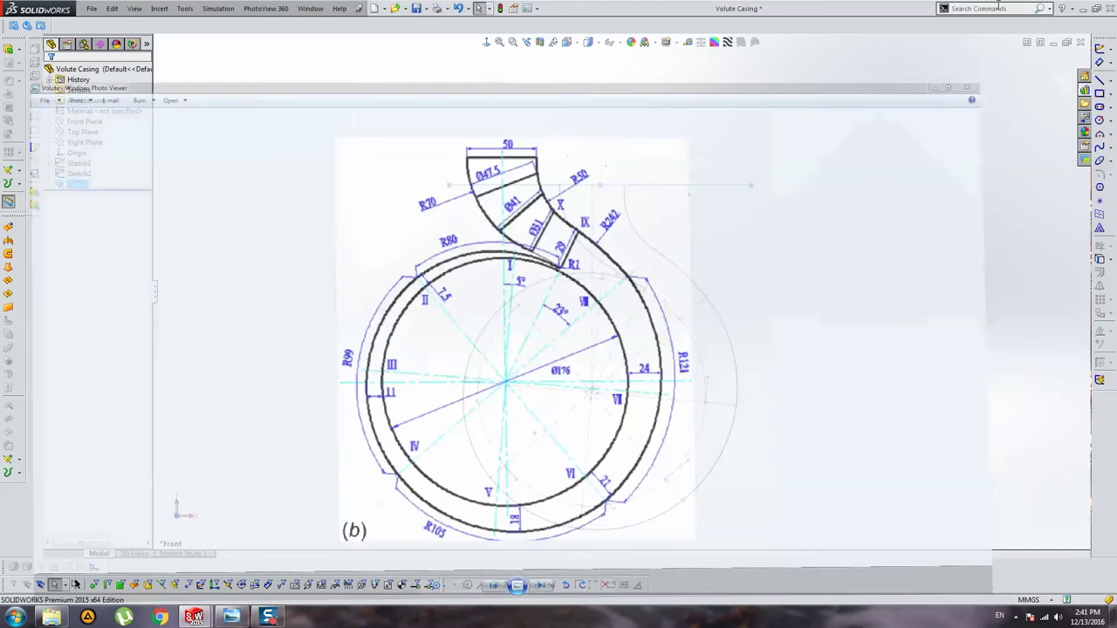
Step: Start a sketch on Plane1 and draw a circle centred at the volute outlet
middle_drag(760, 137, 690, 166)
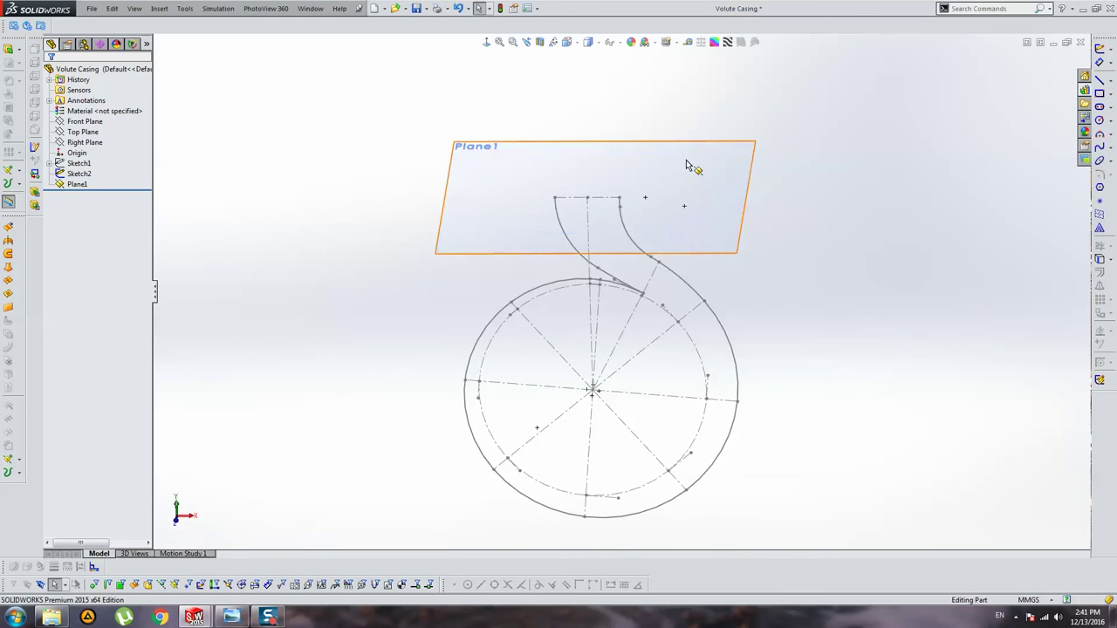
click(1101, 50)
click(1099, 120)
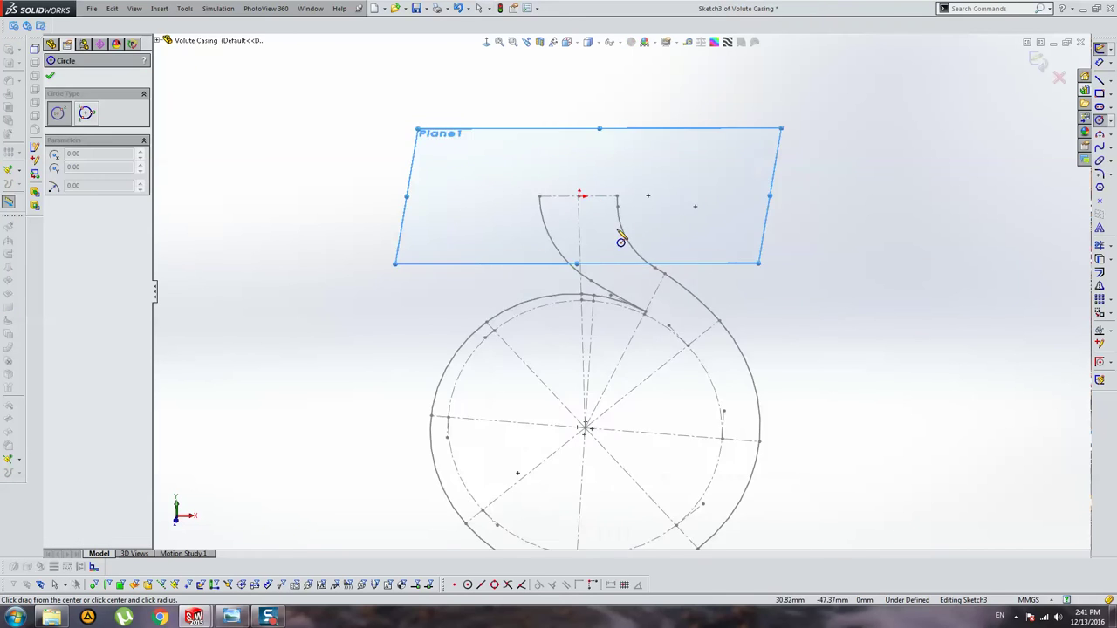
click(541, 178)
click(458, 178)
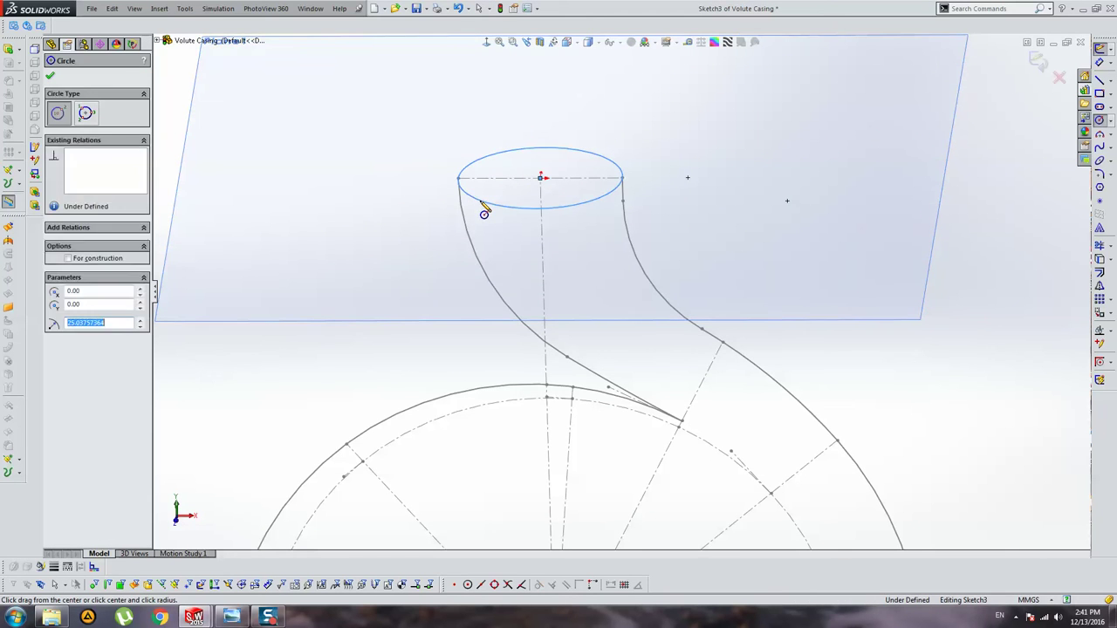
key(Escape)
ctrl+click(458, 178)
key(Escape)
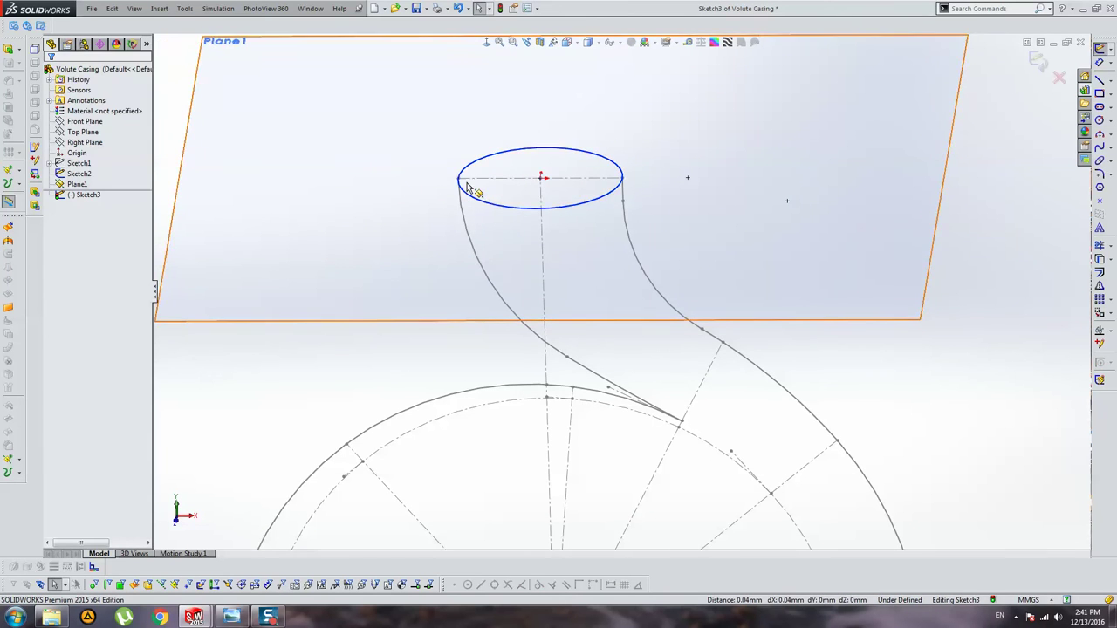
Step: Make the circle pass through the outlet arc's endpoint, dimension it Ø50, and exit Sketch3
scroll(472, 183, down, 4)
click(501, 225)
ctrl+click(480, 198)
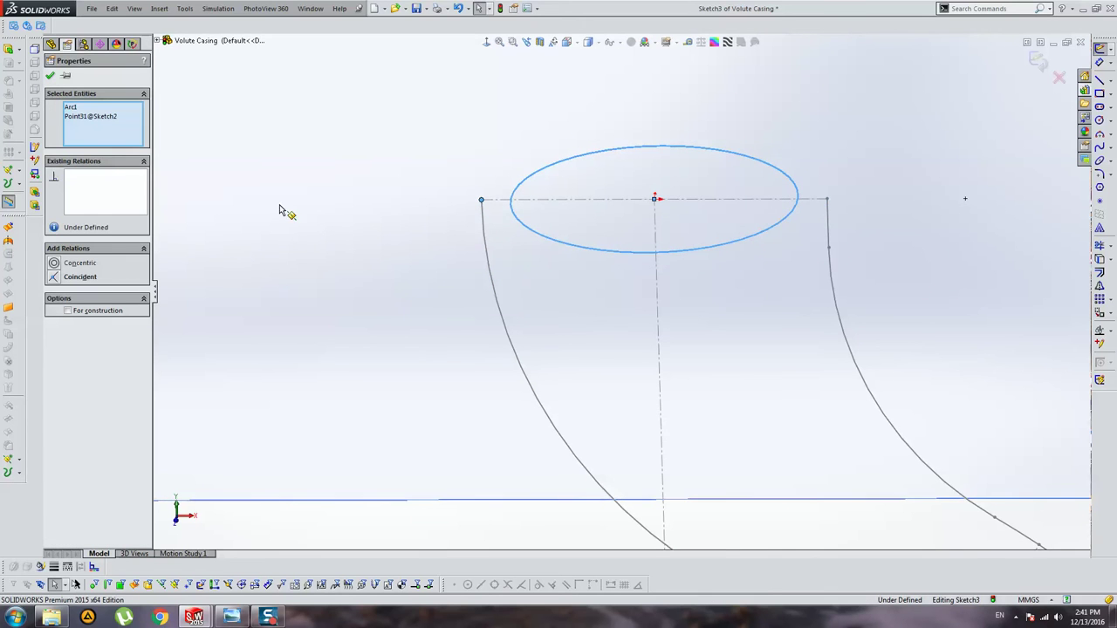
click(820, 120)
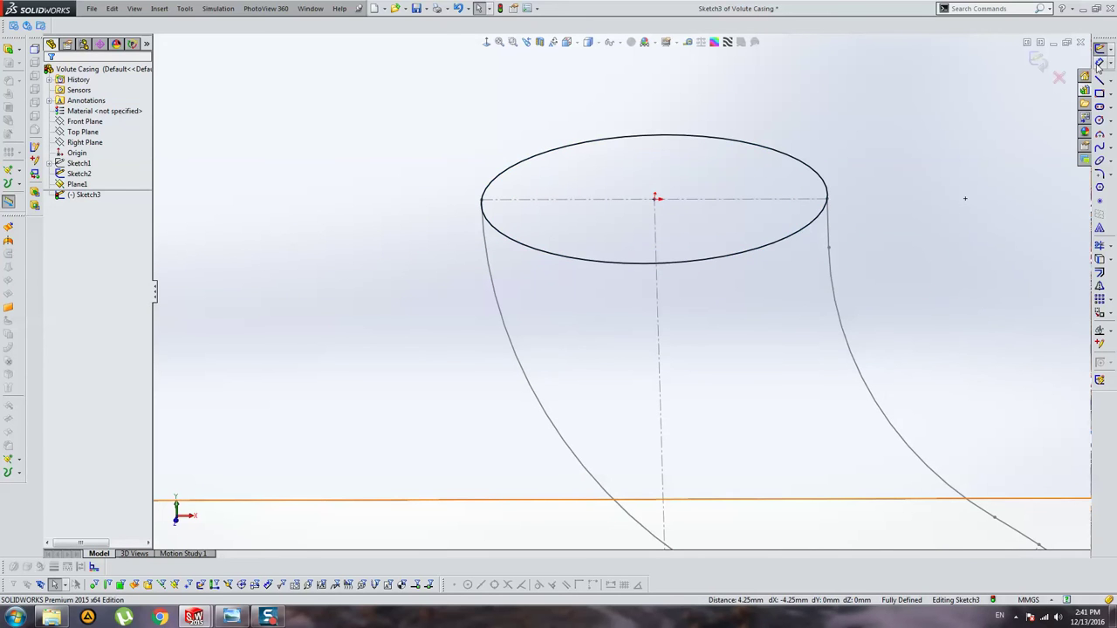
click(681, 139)
mouse_move(698, 175)
middle_down()
mouse_move(728, 221)
mouse_move(825, 216)
mouse_move(777, 287)
mouse_move(765, 204)
middle_up()
key(Escape)
key(ctrl+b)
scroll(611, 262, up, 5)
Step: Hide Plane1 and reposition the view around the volute
middle_drag(494, 296, 504, 349)
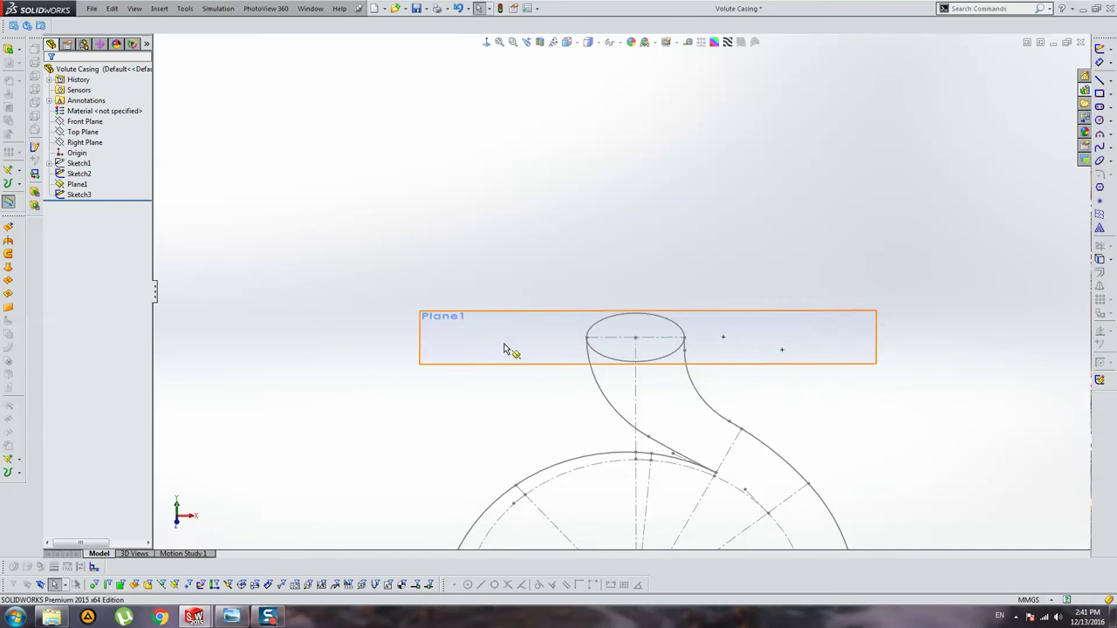
right_click(503, 349)
click(511, 333)
scroll(648, 280, up, 3)
scroll(661, 241, up, 2)
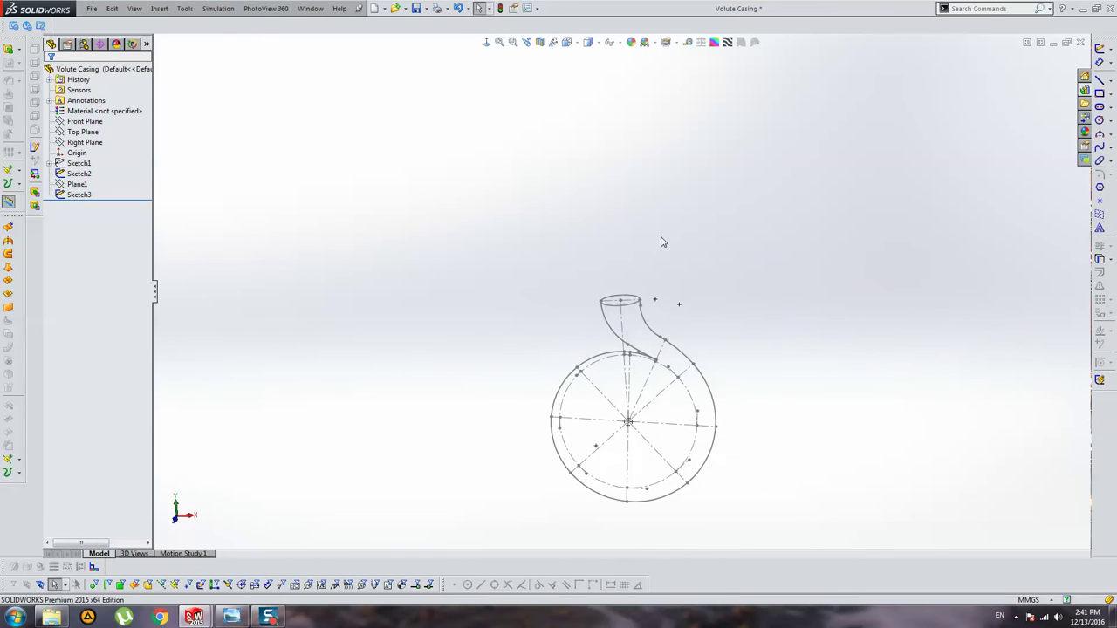
scroll(650, 380, down, 5)
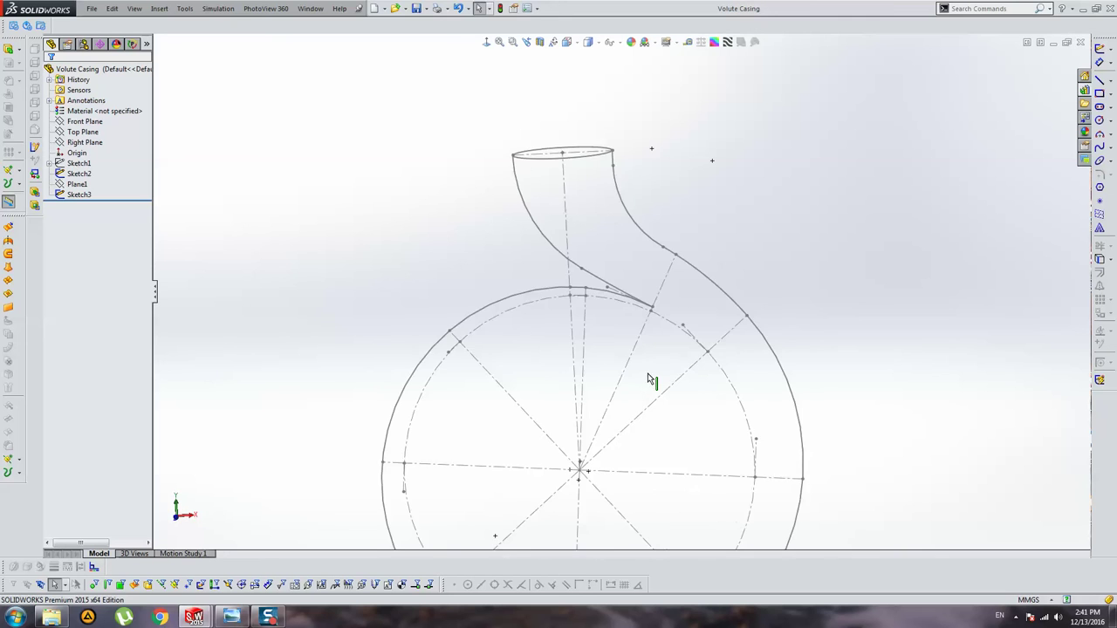
scroll(635, 373, up, 5)
scroll(648, 352, down, 5)
scroll(675, 319, up, 2)
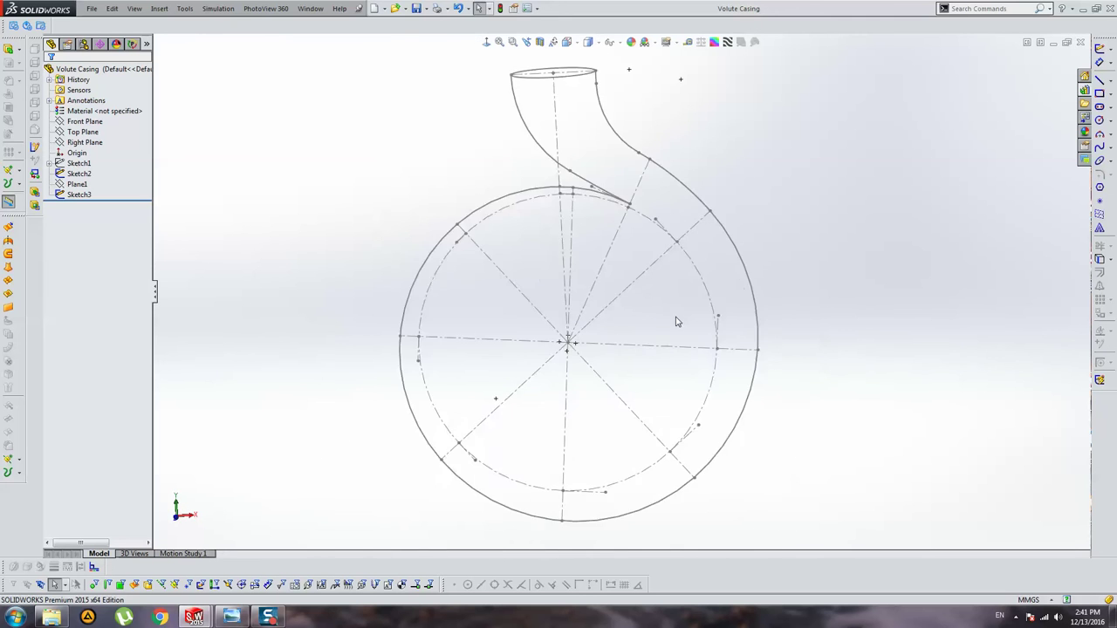
middle_drag(675, 319, 629, 292)
scroll(608, 229, down, 2)
scroll(608, 229, down, 1)
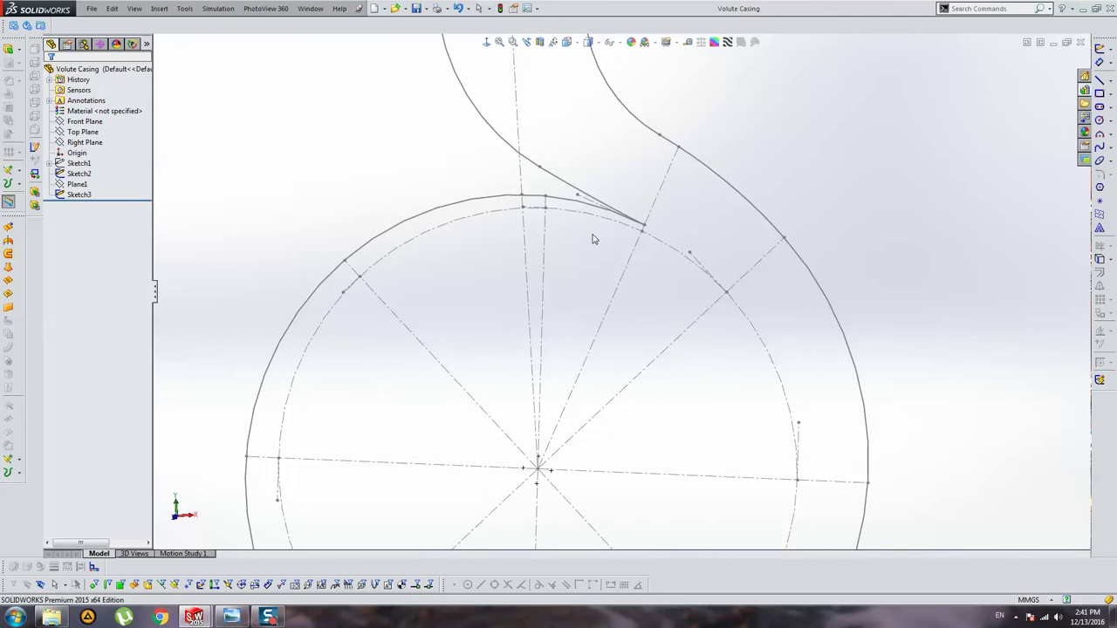
scroll(550, 219, down, 3)
scroll(586, 238, down, 1)
scroll(587, 238, down, 4)
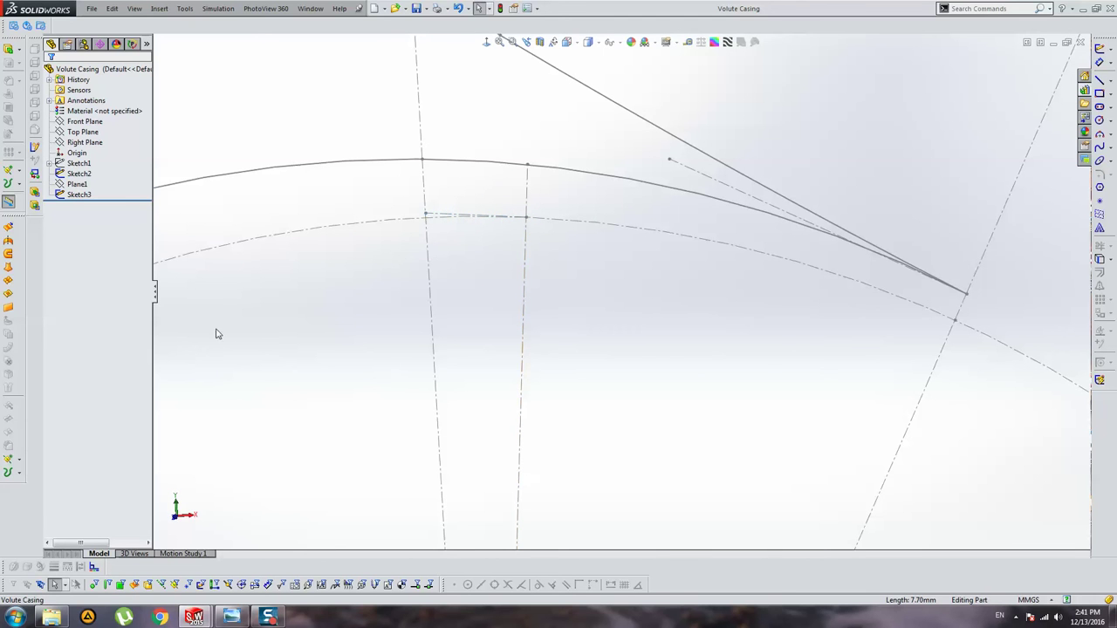
Step: Define Plane2 perpendicular to the short top section line, through its endpoint
click(13, 474)
click(53, 459)
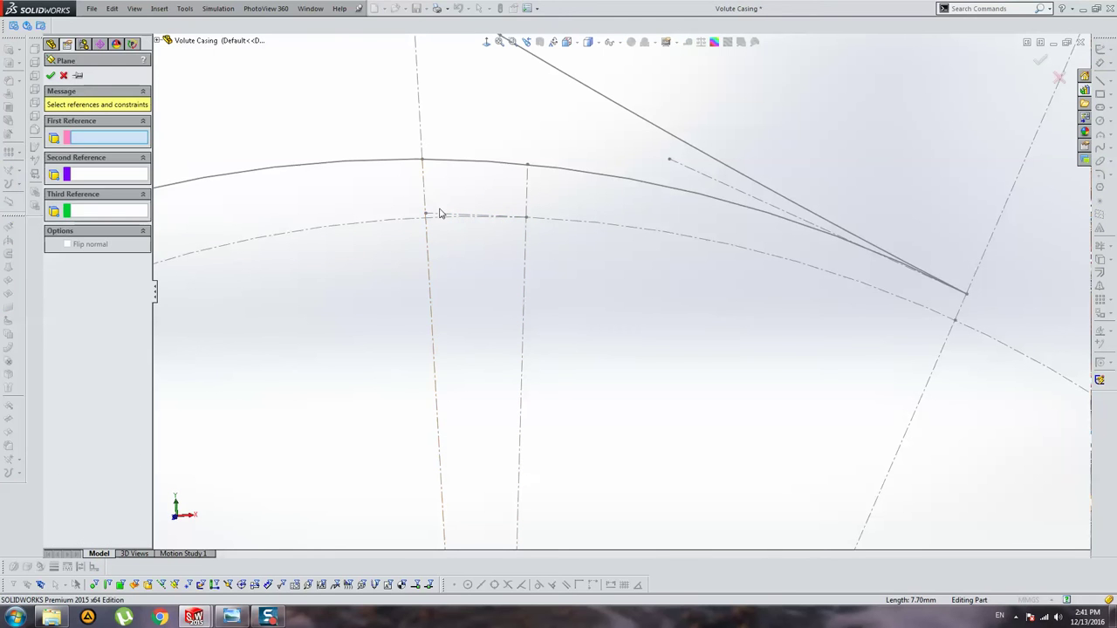
click(471, 215)
click(527, 218)
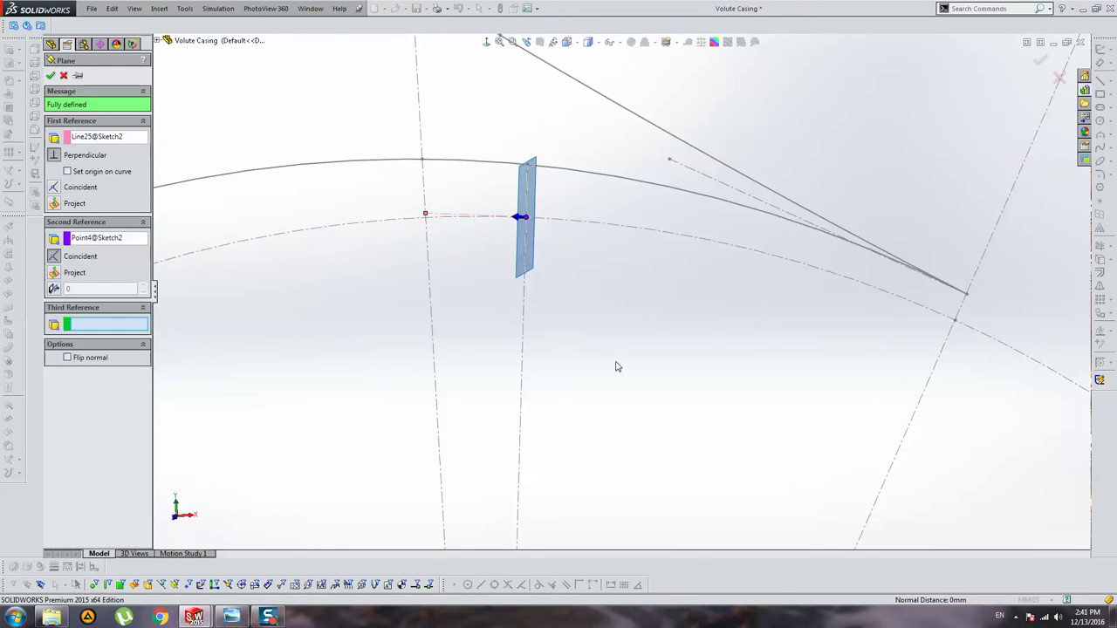
mouse_move(616, 369)
middle_down()
mouse_move(559, 341)
mouse_move(600, 338)
middle_up()
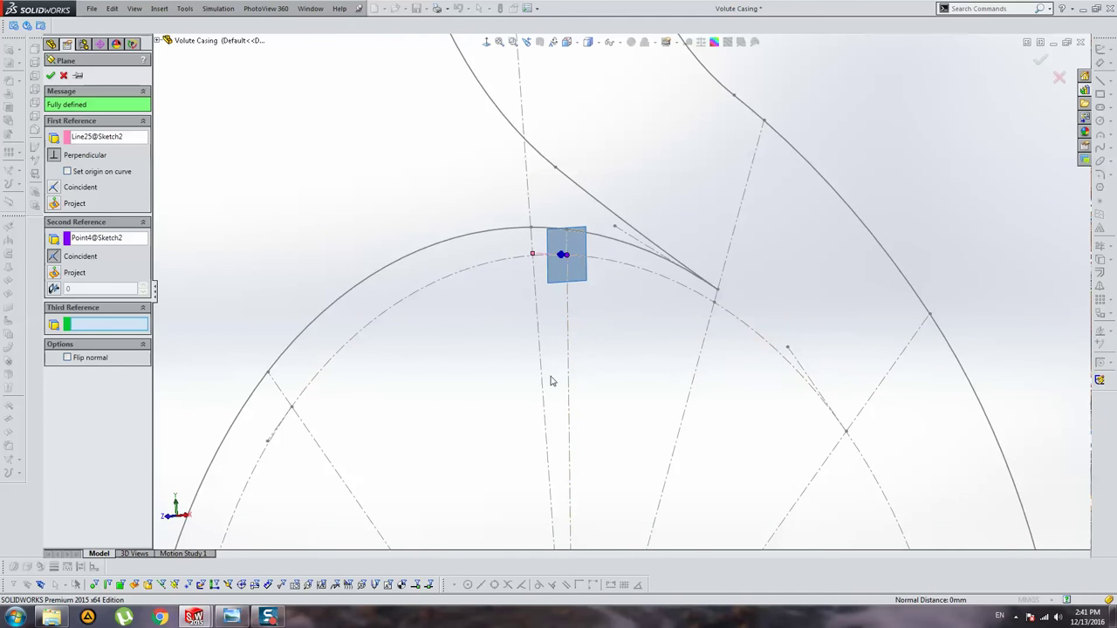
mouse_move(551, 380)
middle_down()
mouse_move(700, 376)
mouse_move(460, 328)
middle_up()
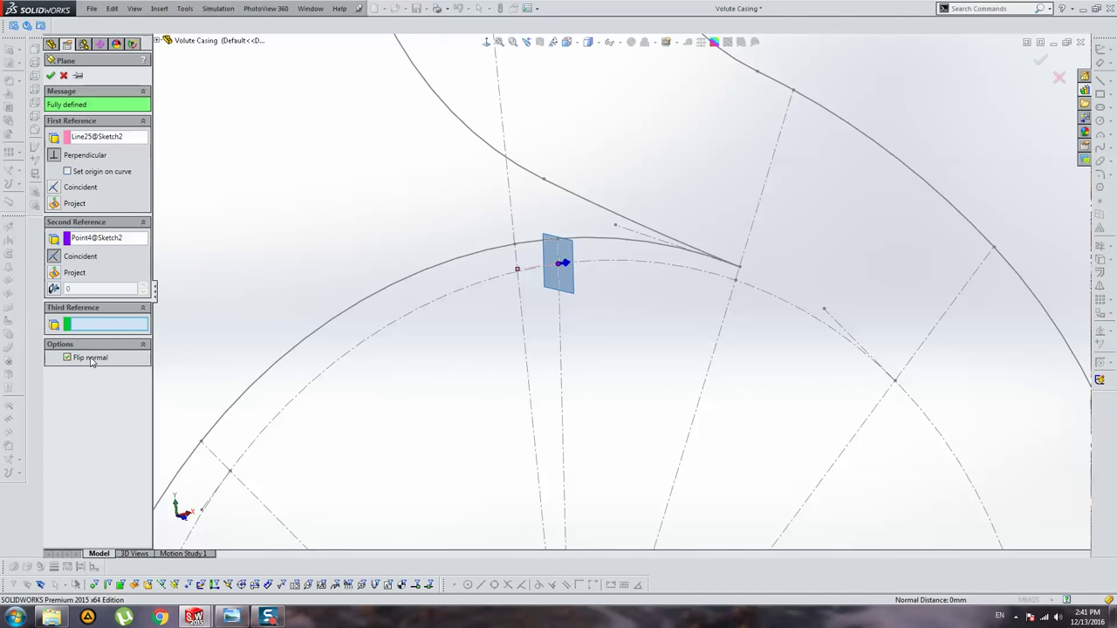
mouse_move(496, 357)
middle_down()
mouse_move(675, 259)
mouse_move(605, 264)
mouse_move(646, 279)
middle_up()
Step: Accept Plane2 and stretch it down to the circle centre and wider on both sides
right_click(646, 277)
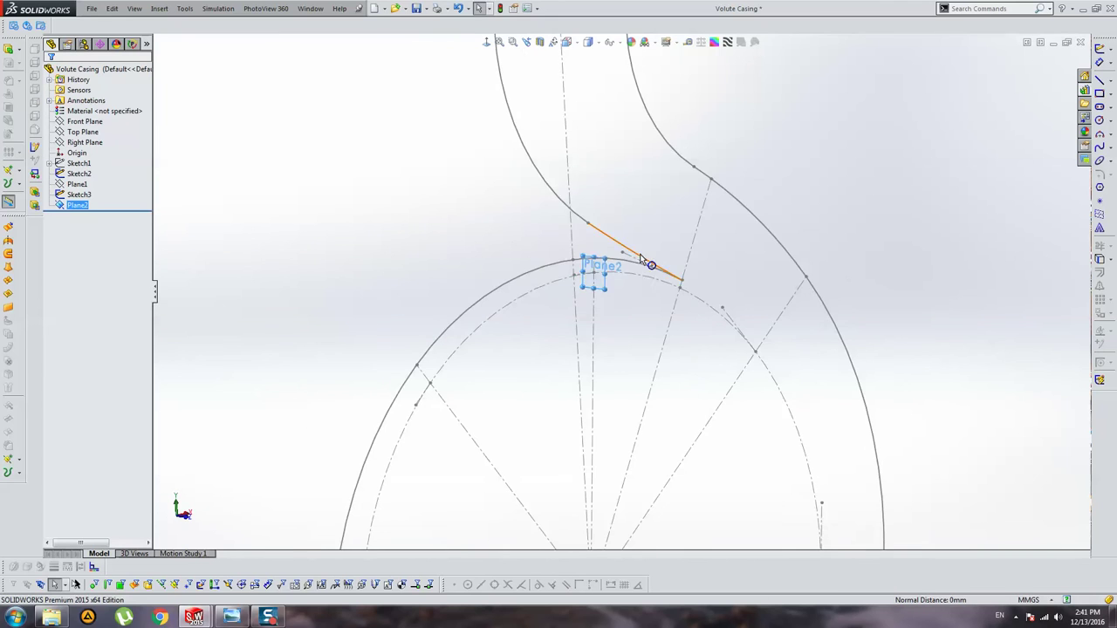
scroll(641, 259, down, 5)
scroll(594, 221, up, 4)
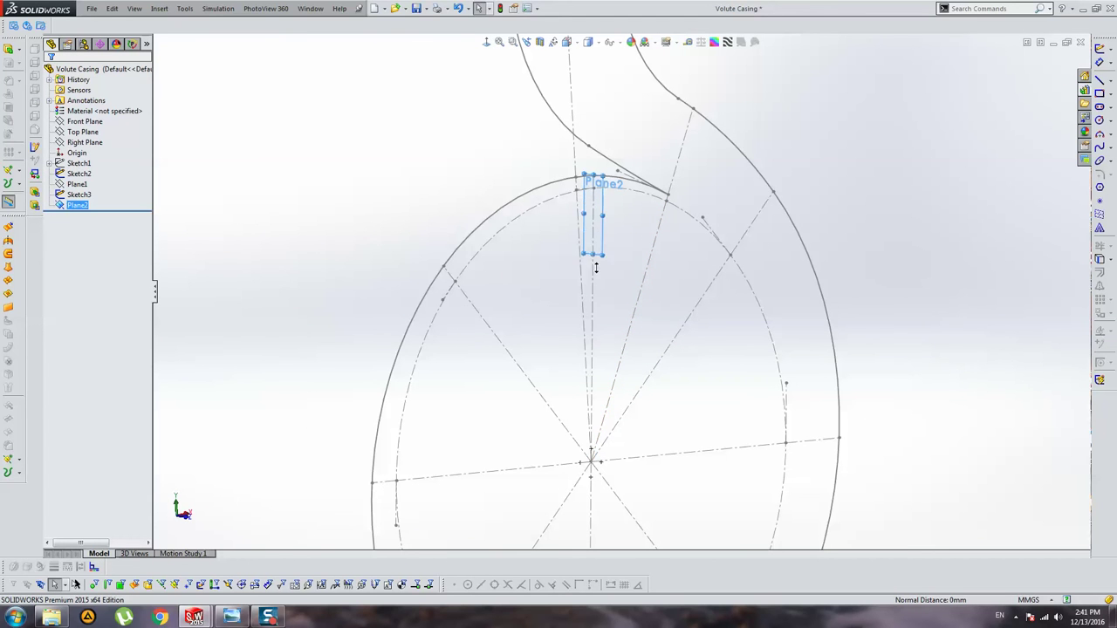
drag(596, 267, 600, 447)
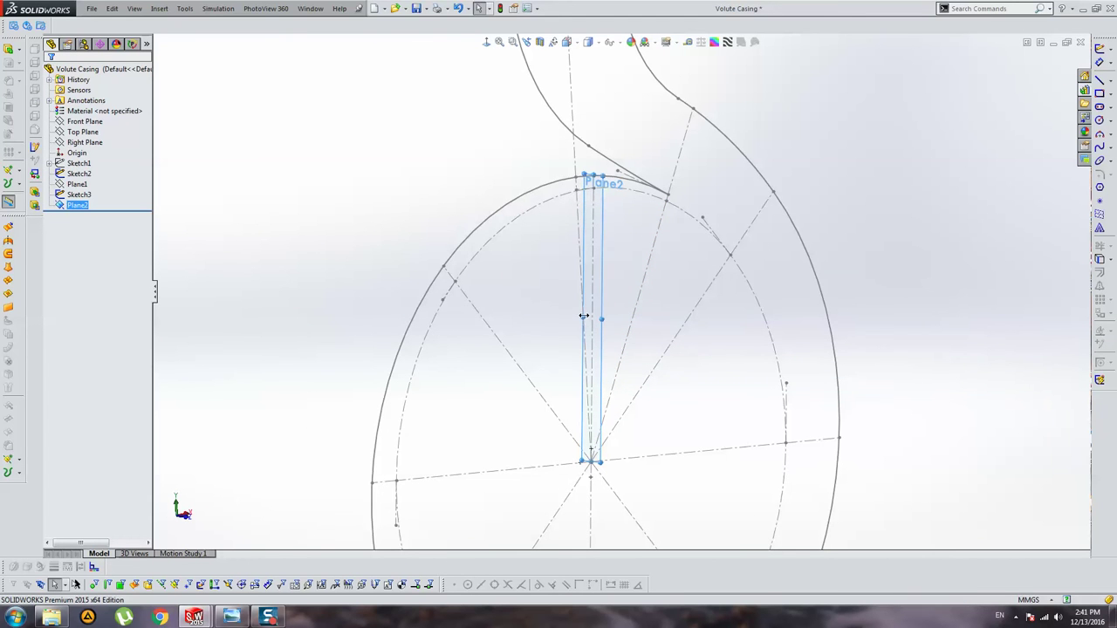
drag(584, 316, 534, 311)
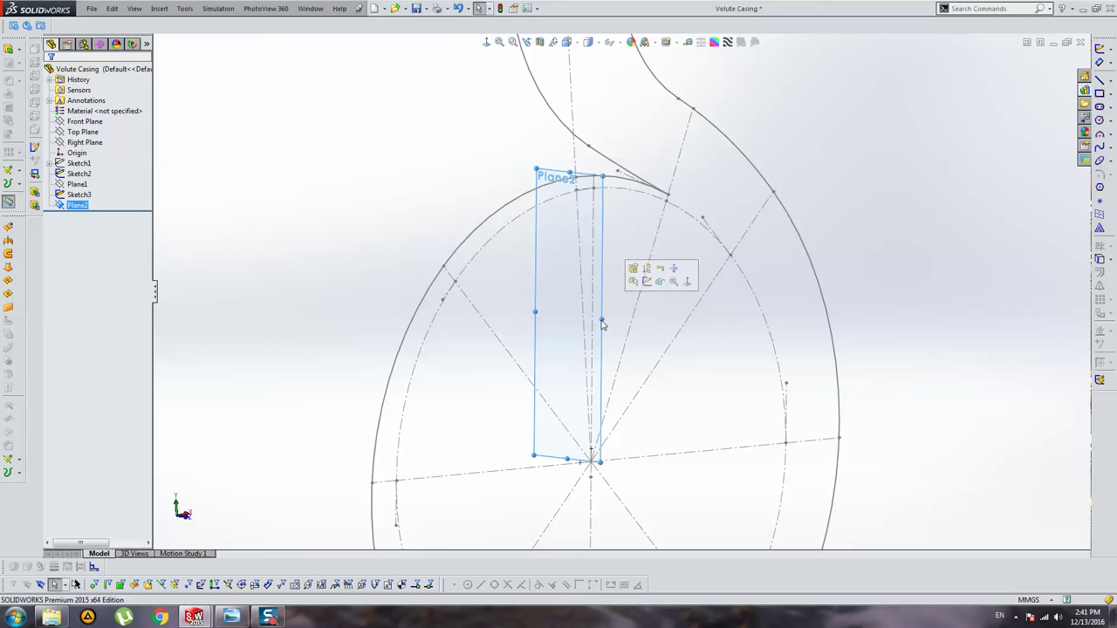
drag(602, 322, 652, 324)
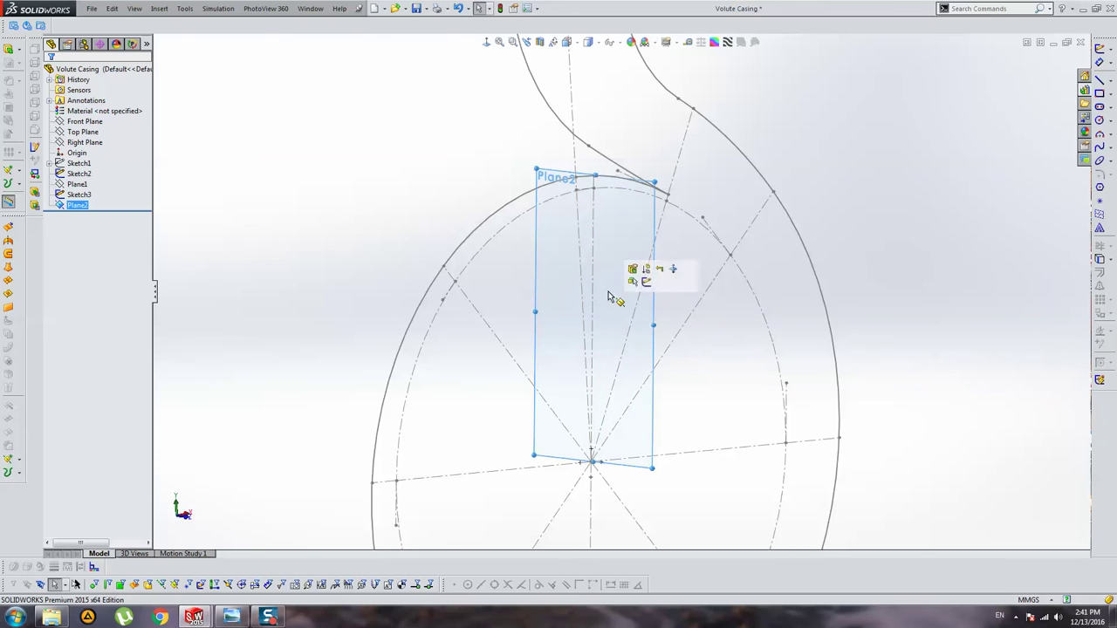
Step: Start renaming Plane2 to I, checking the section numbering on the reference drawing
right_click(82, 206)
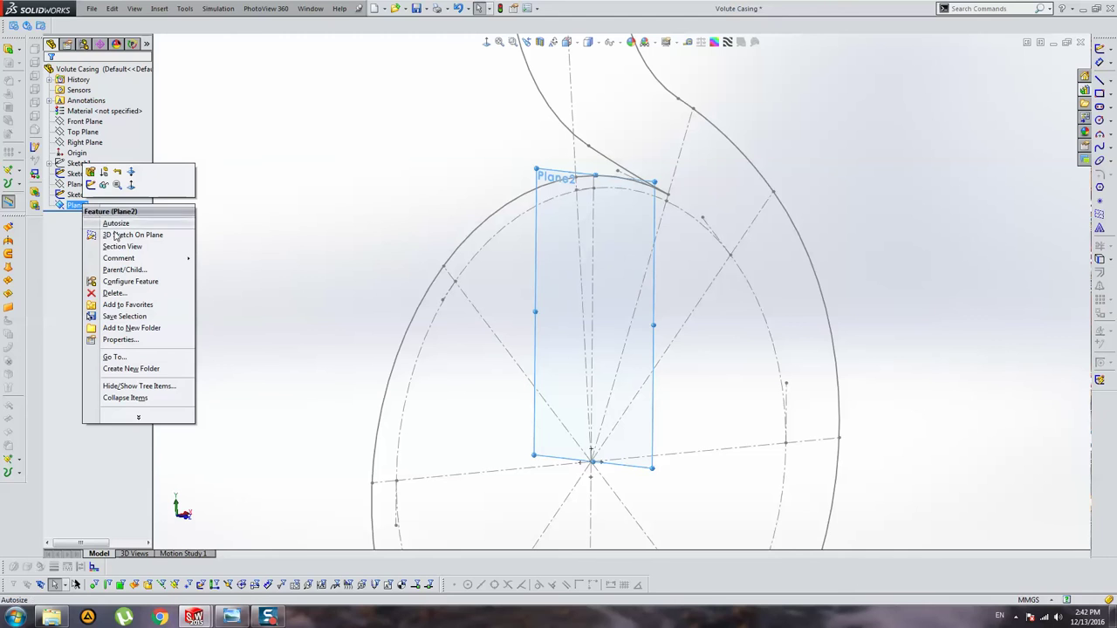
click(82, 207)
right_click(83, 207)
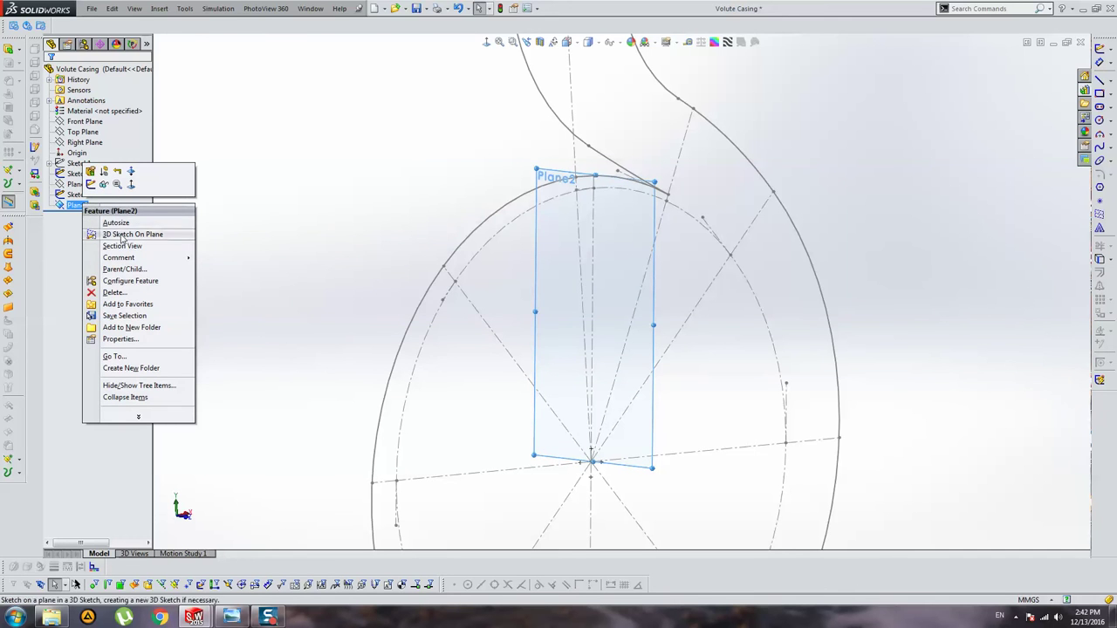
click(79, 208)
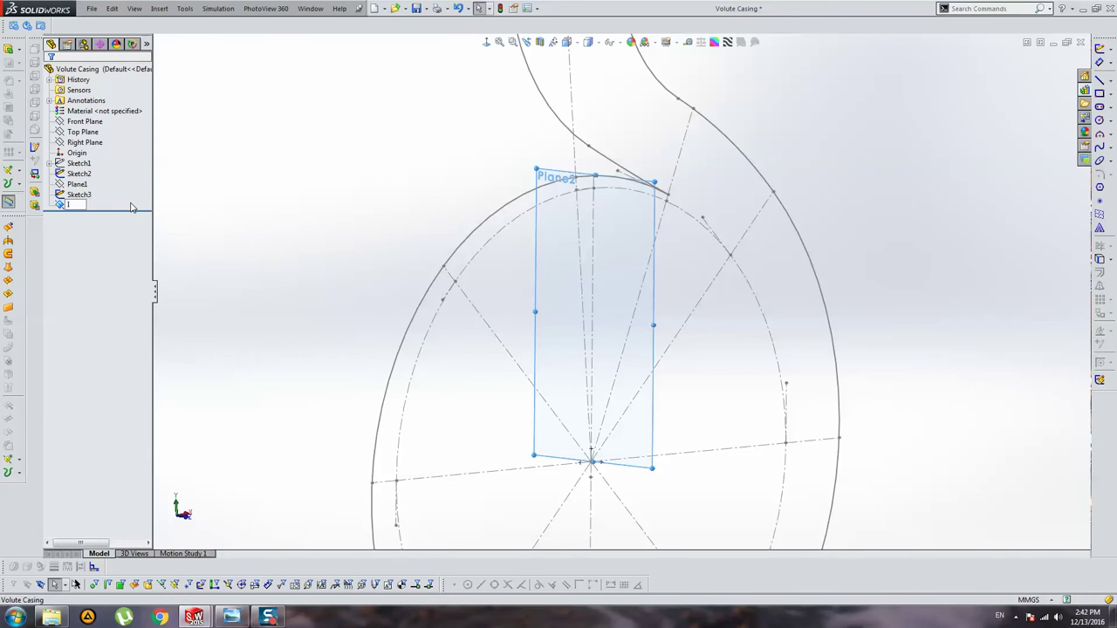
key(BackSpace)
click(232, 616)
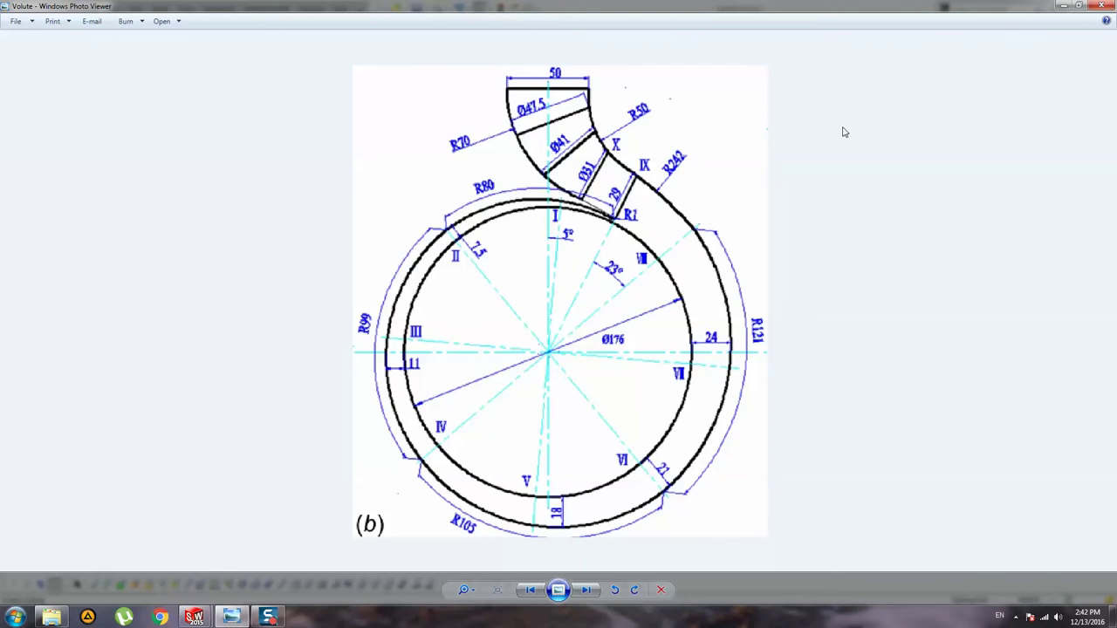
click(1066, 9)
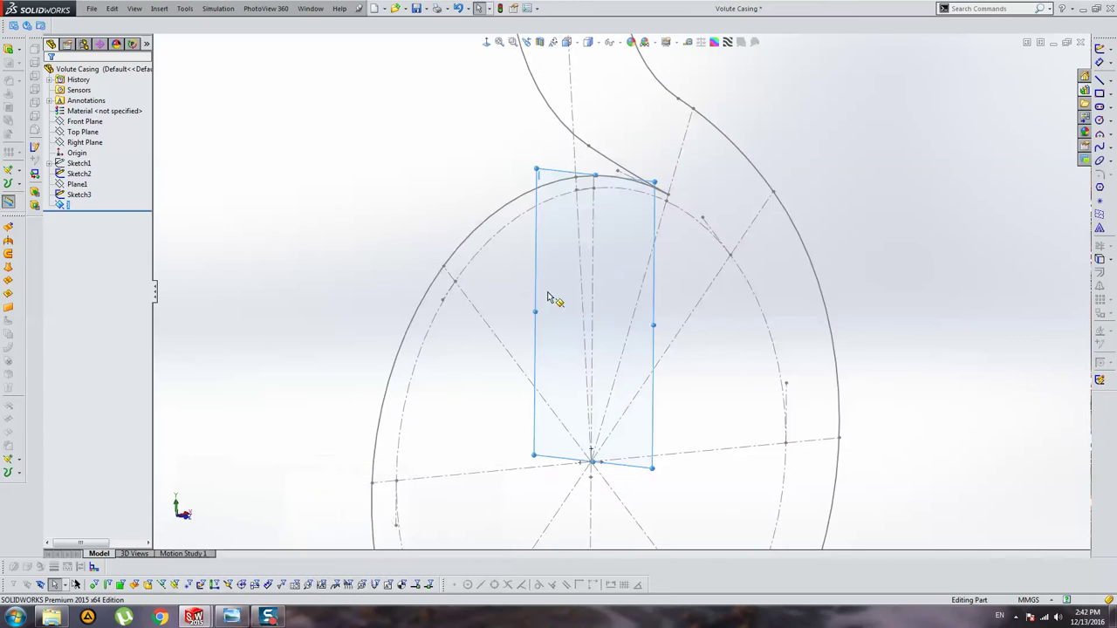
Step: Create Plane3 on the next short station line along the arc
mouse_move(551, 300)
middle_down()
mouse_move(547, 234)
mouse_move(589, 234)
mouse_move(548, 241)
middle_up()
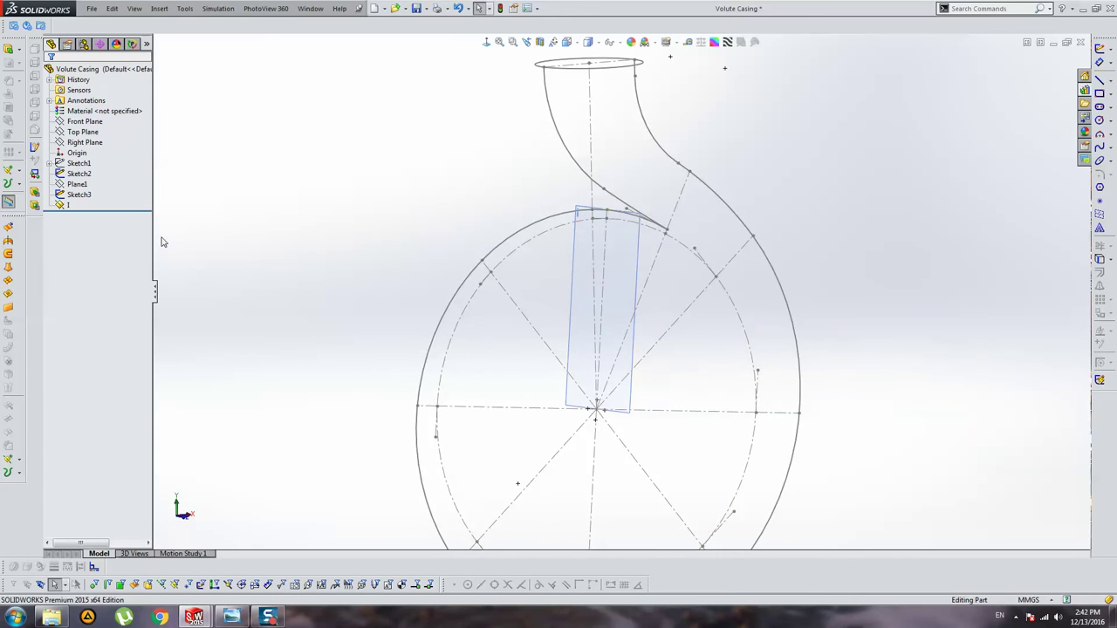
scroll(439, 264, down, 4)
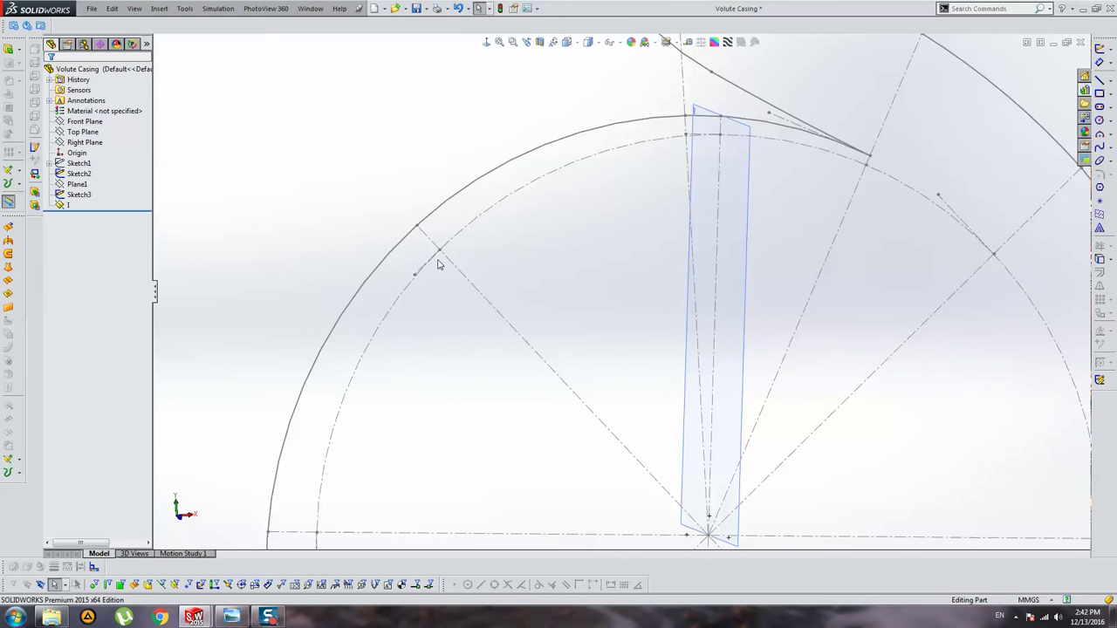
scroll(452, 253, down, 3)
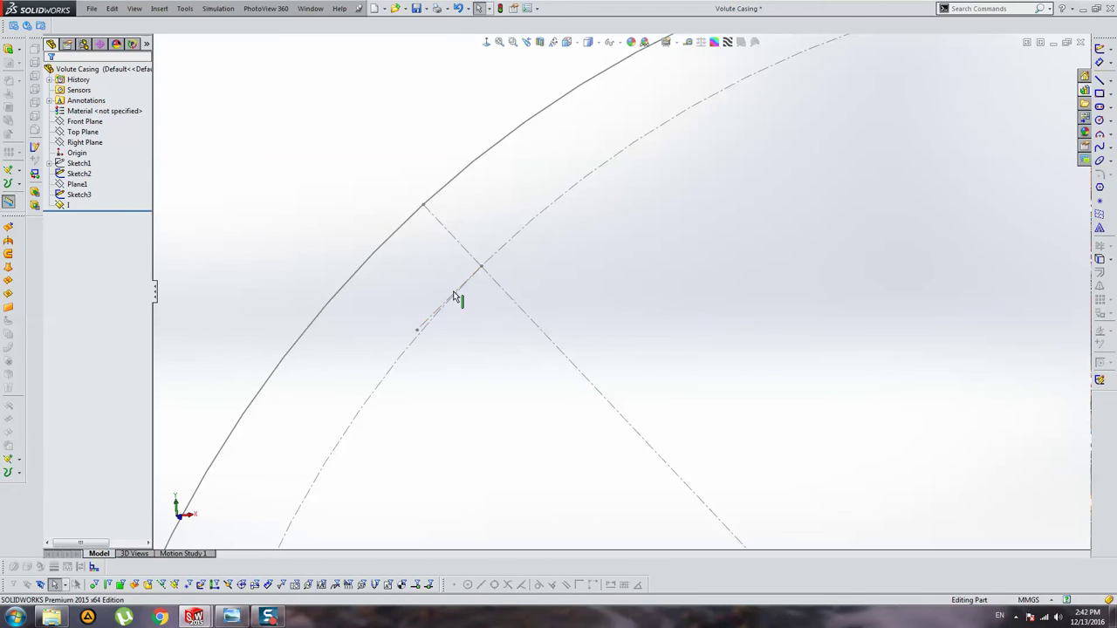
click(447, 307)
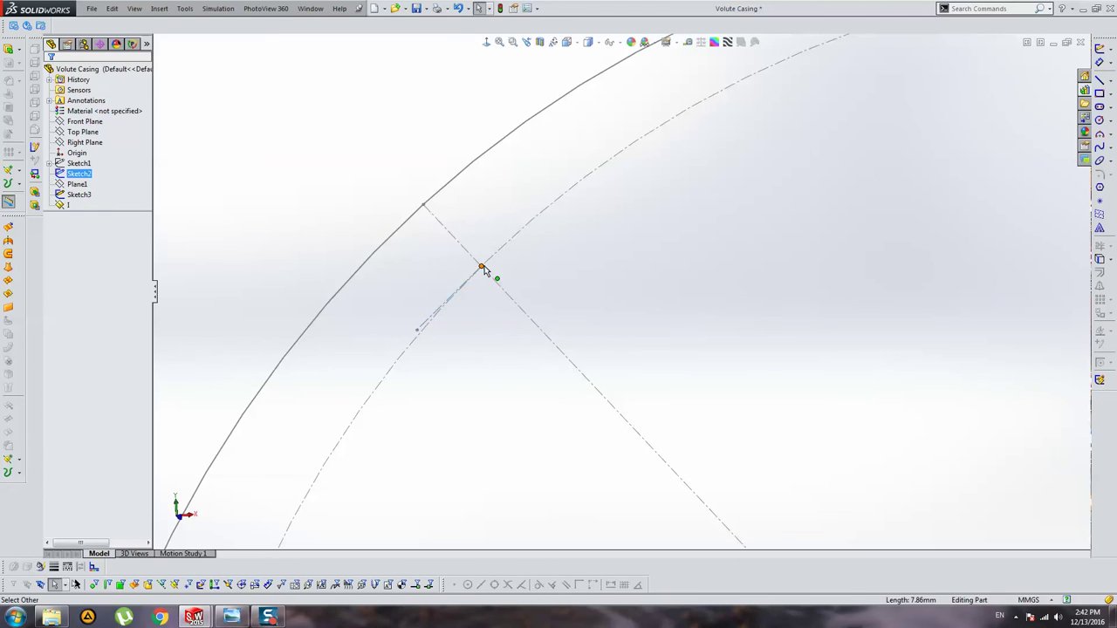
click(19, 460)
click(46, 459)
scroll(542, 291, up, 2)
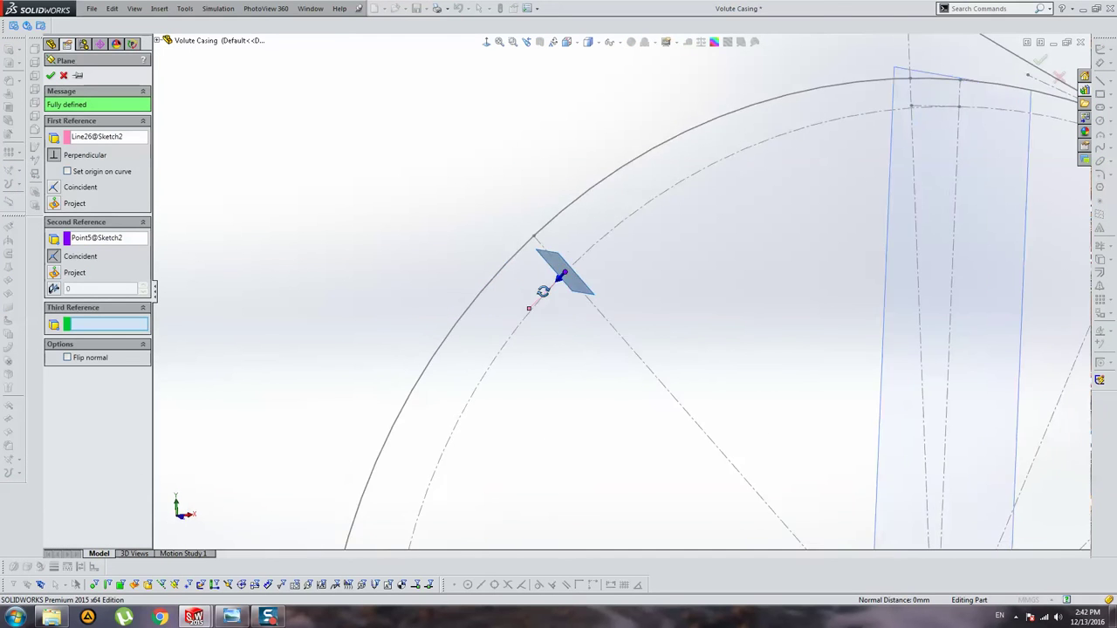
scroll(543, 292, up, 2)
scroll(599, 274, up, 2)
key(Return)
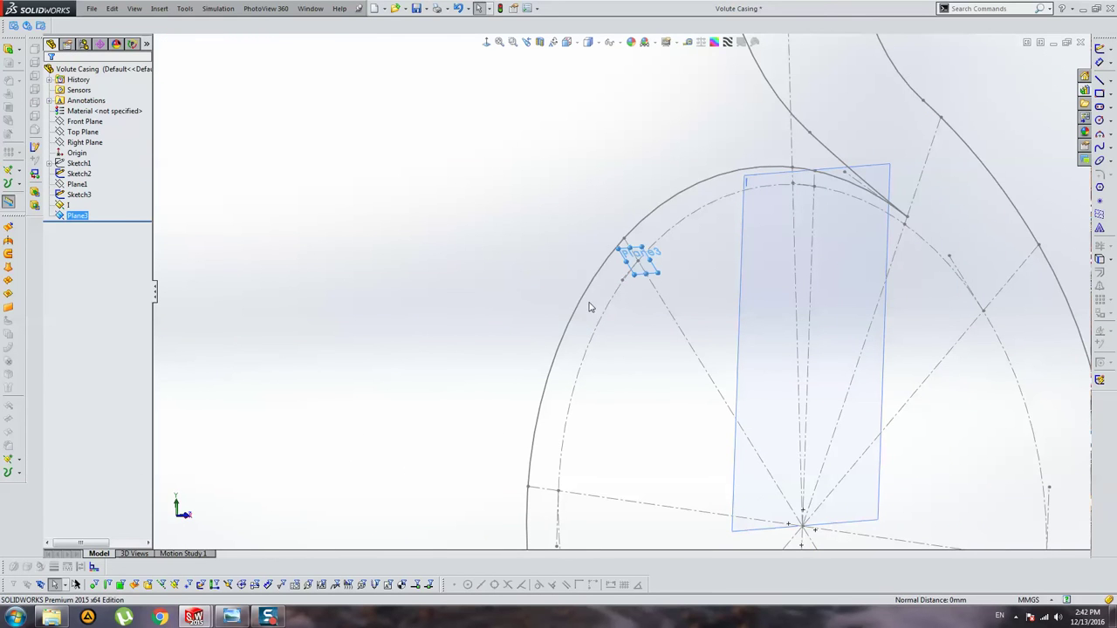
right_click(88, 219)
click(77, 184)
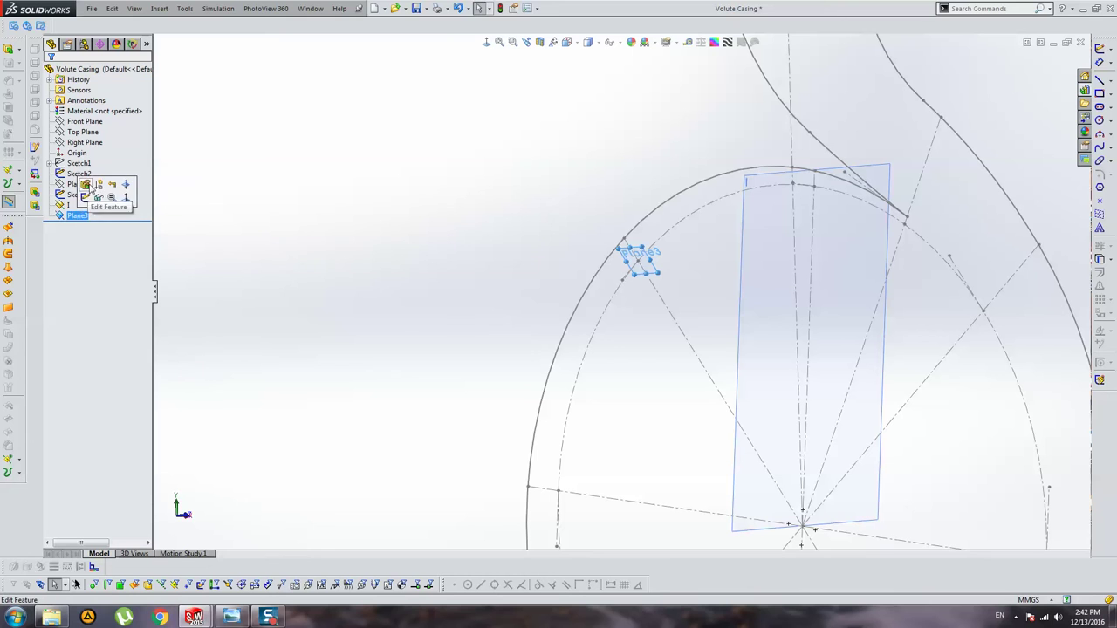
click(629, 252)
click(658, 196)
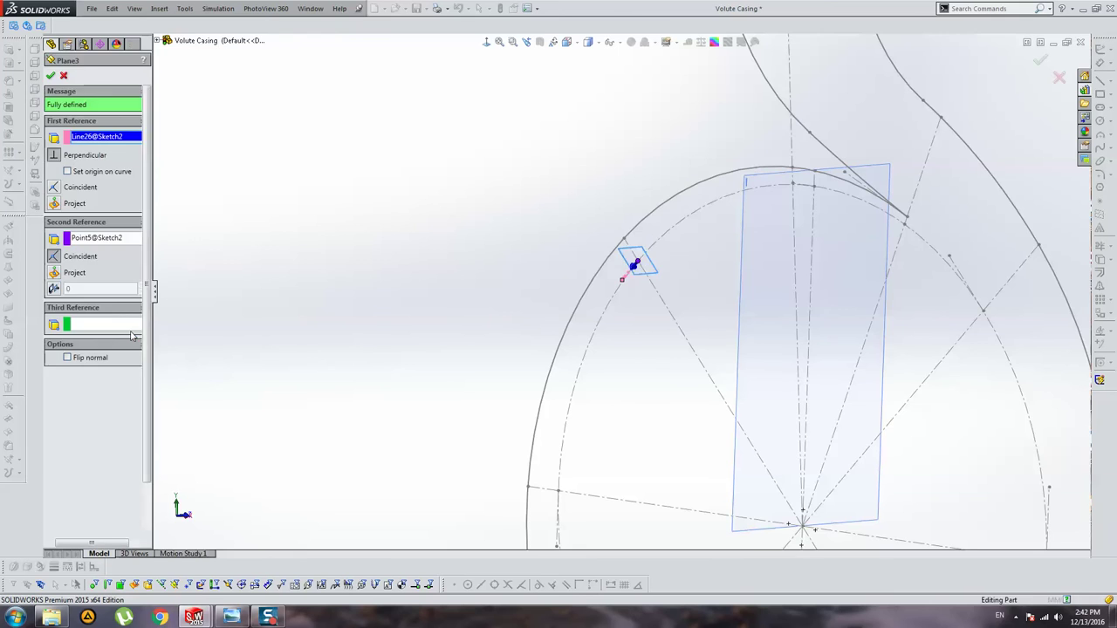
key(Return)
Step: Add Plane4 and Plane5 on the next two station lines
scroll(625, 416, up, 3)
scroll(671, 314, up, 2)
scroll(671, 314, down, 3)
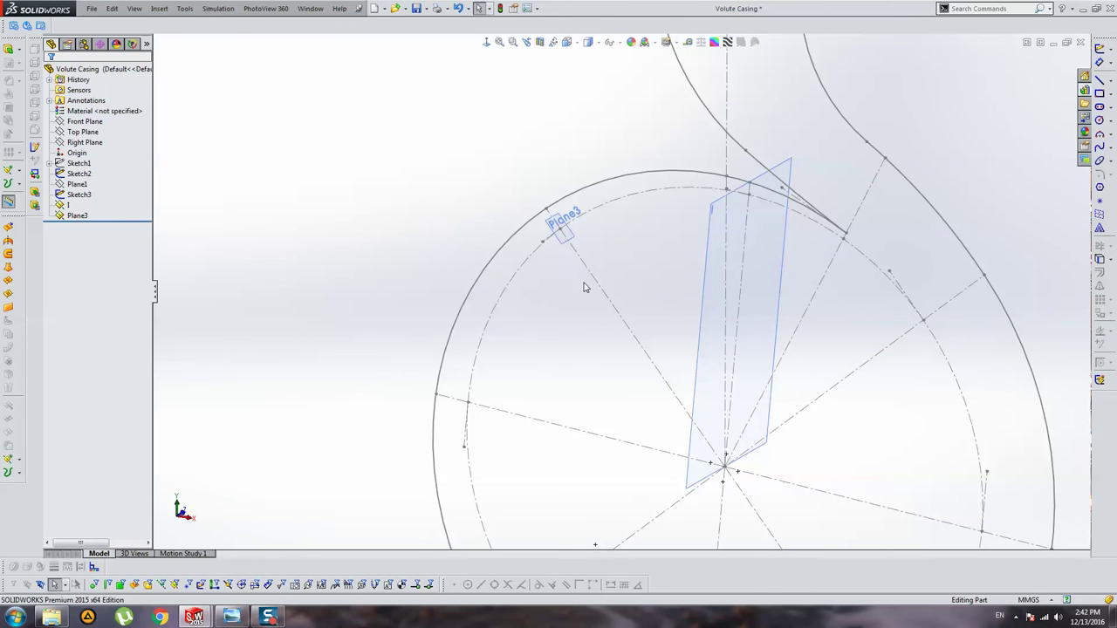
scroll(481, 428, down, 1)
click(474, 429)
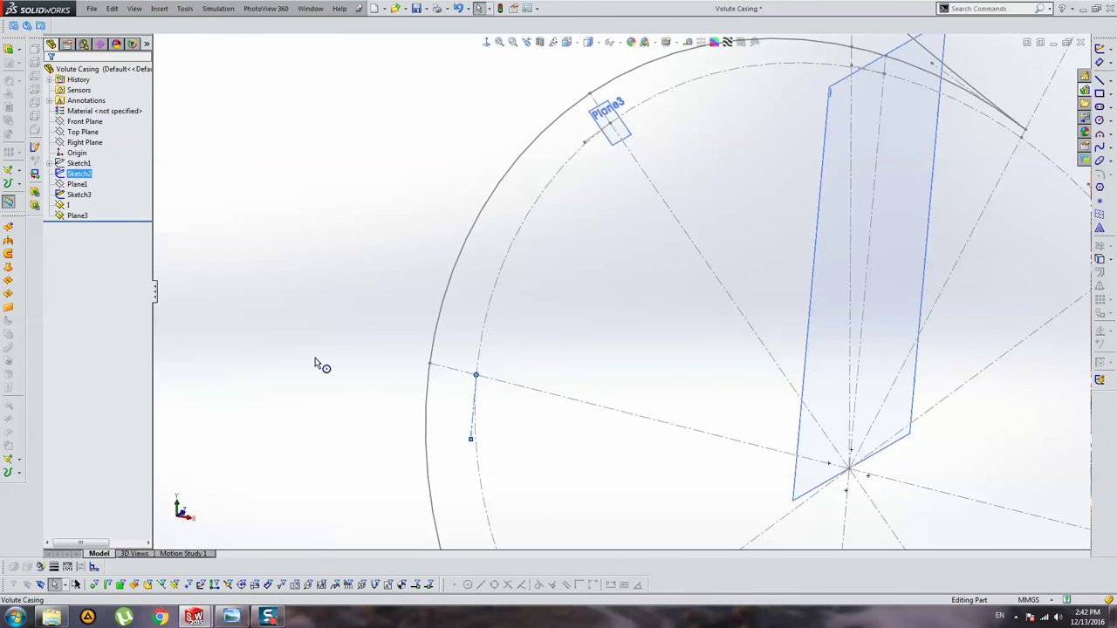
click(21, 462)
click(37, 458)
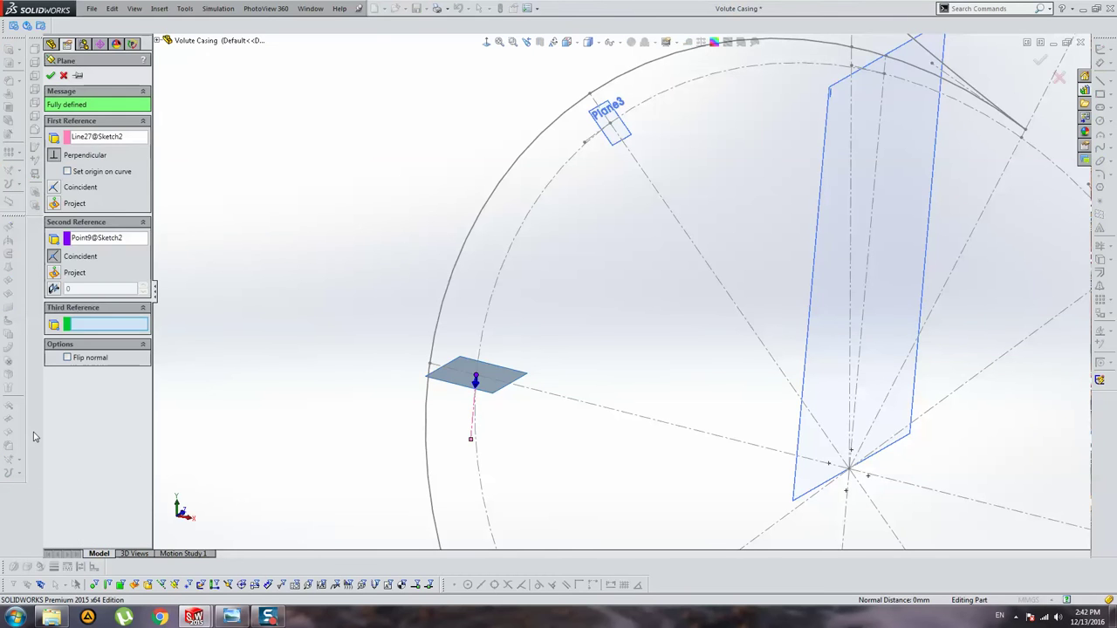
key(Return)
scroll(467, 457, up, 2)
middle_drag(513, 365, 619, 294)
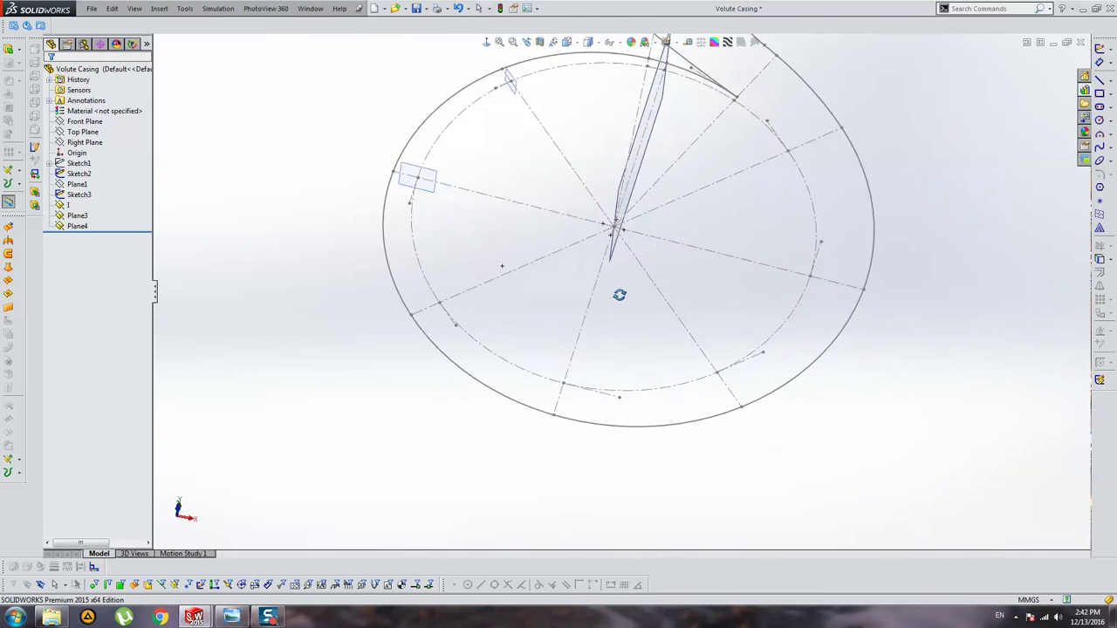
scroll(454, 315, down, 3)
click(467, 345)
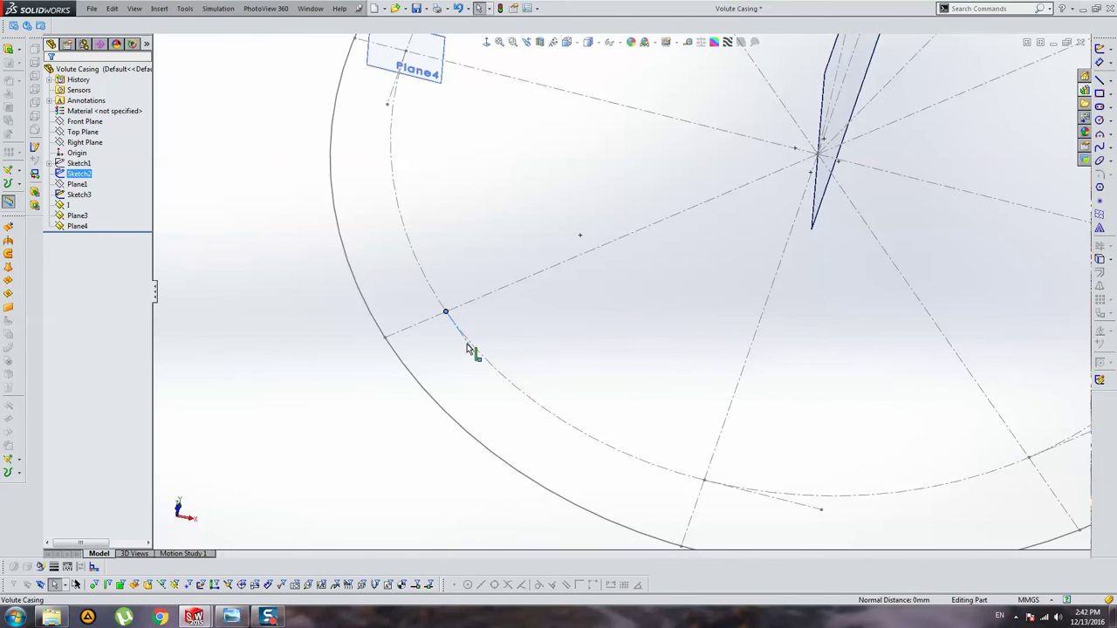
click(19, 459)
click(49, 463)
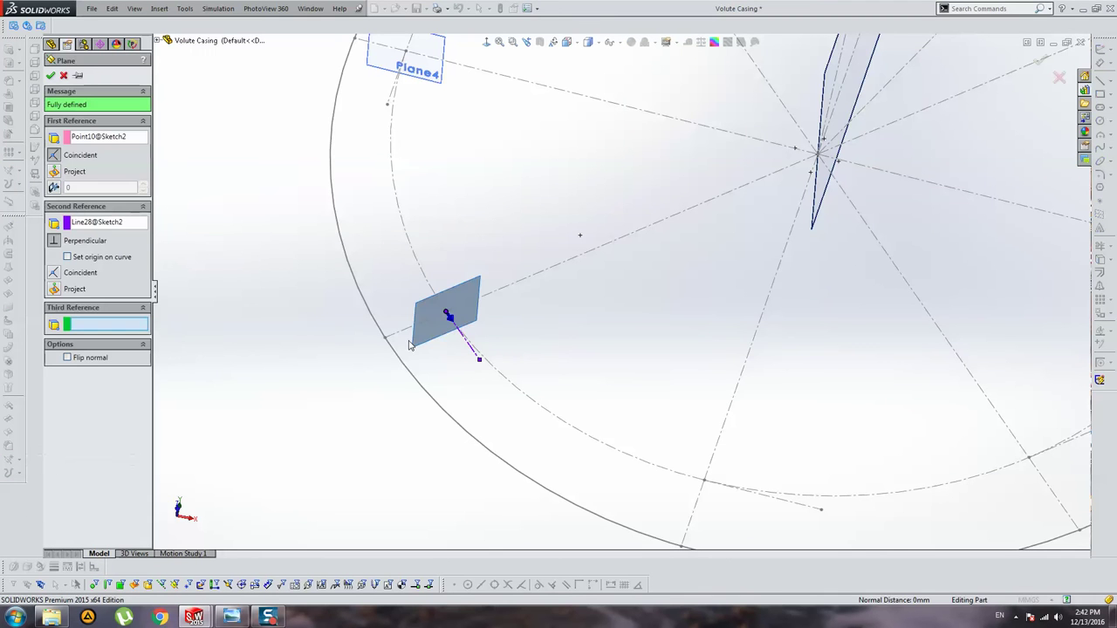
key(Return)
Step: Add Plane6 at the bottom-arc station line and Plane7 at the following one
scroll(625, 213, down, 5)
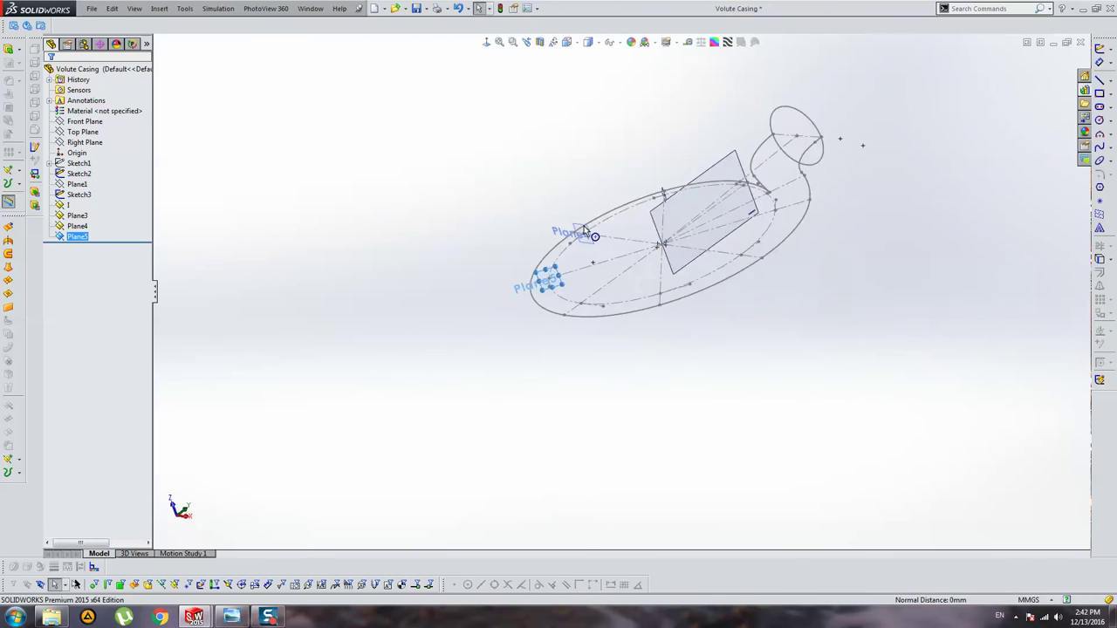
middle_drag(558, 262, 590, 336)
scroll(611, 392, down, 3)
click(627, 357)
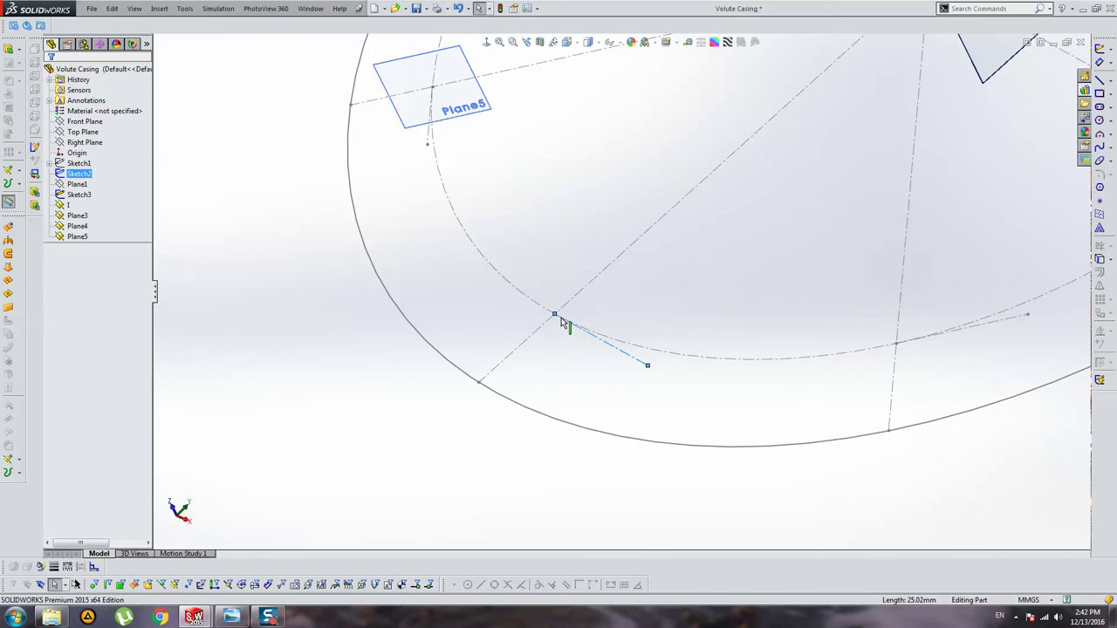
click(20, 474)
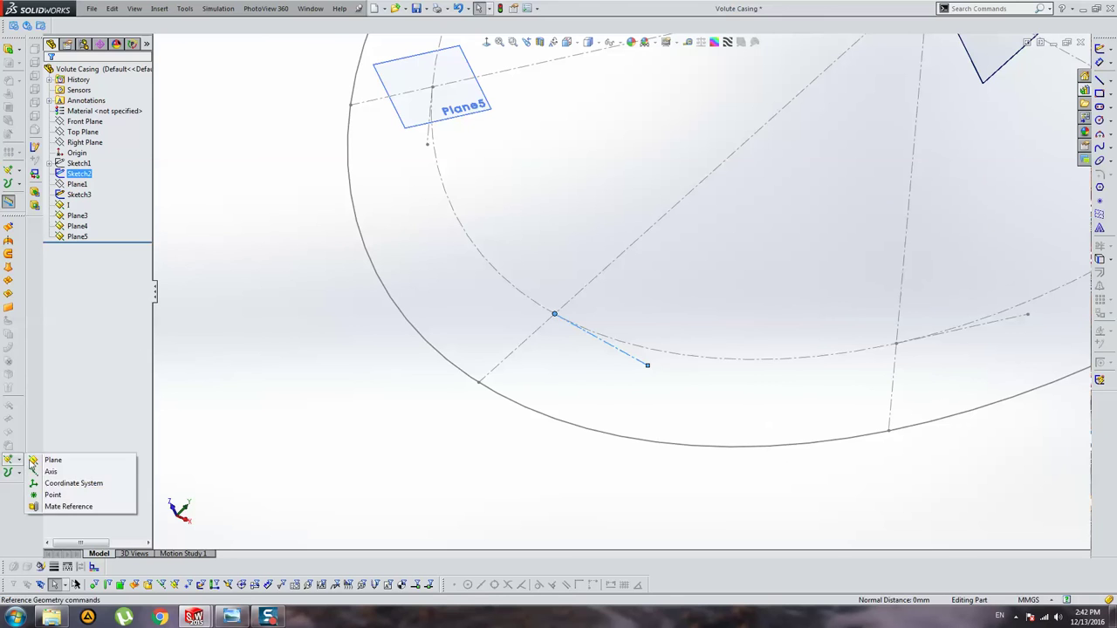
click(50, 461)
key(Return)
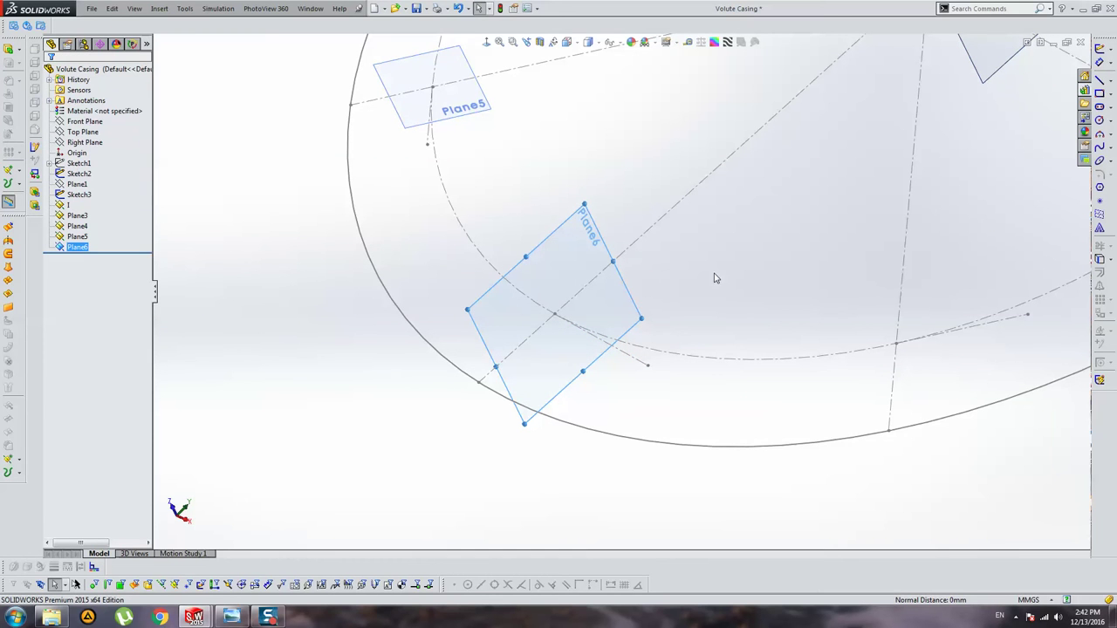
right_click(60, 249)
click(71, 209)
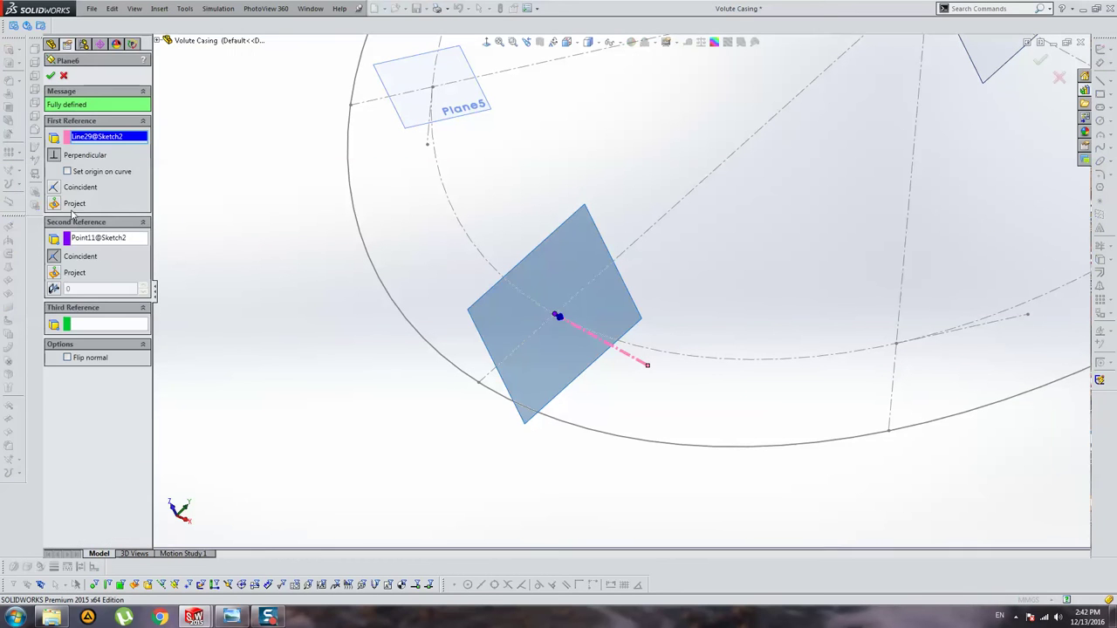
key(Return)
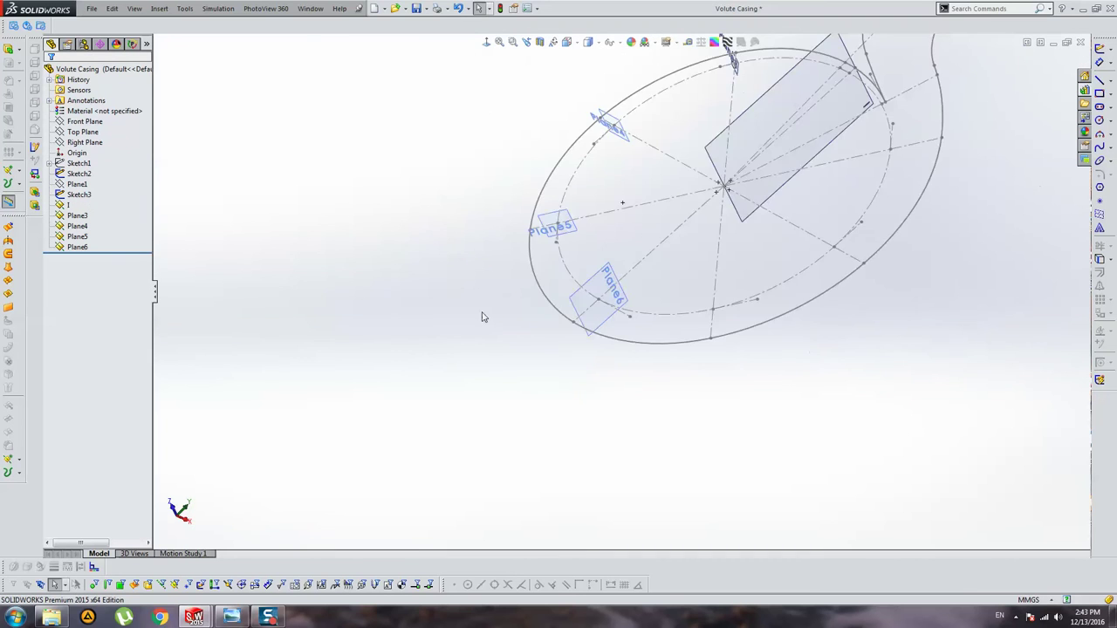
middle_drag(482, 314, 810, 267)
scroll(669, 418, down, 5)
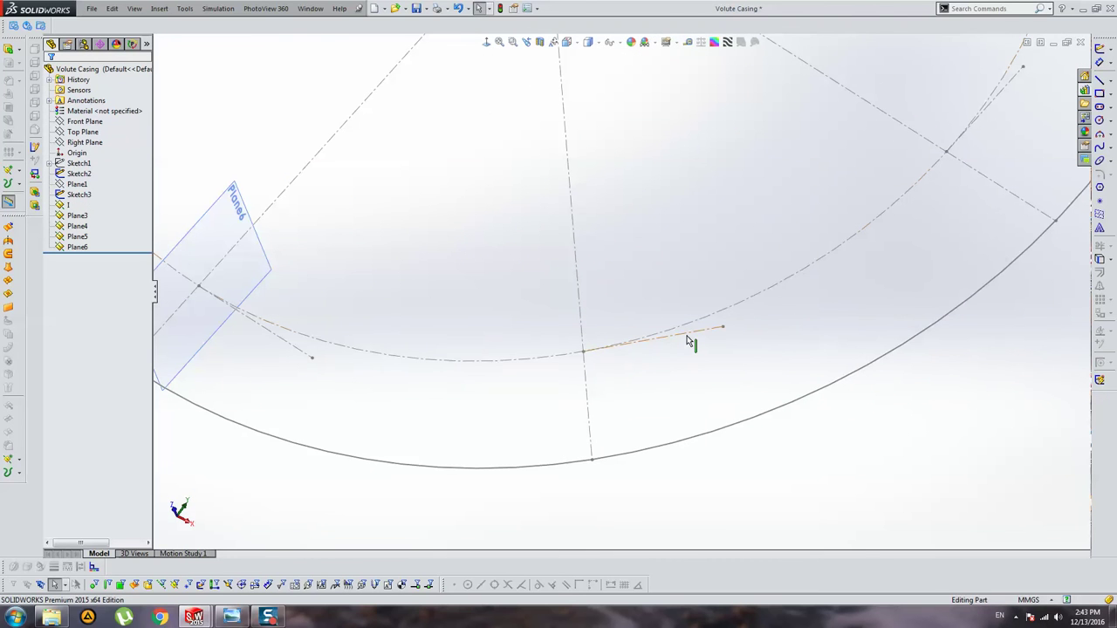
click(611, 346)
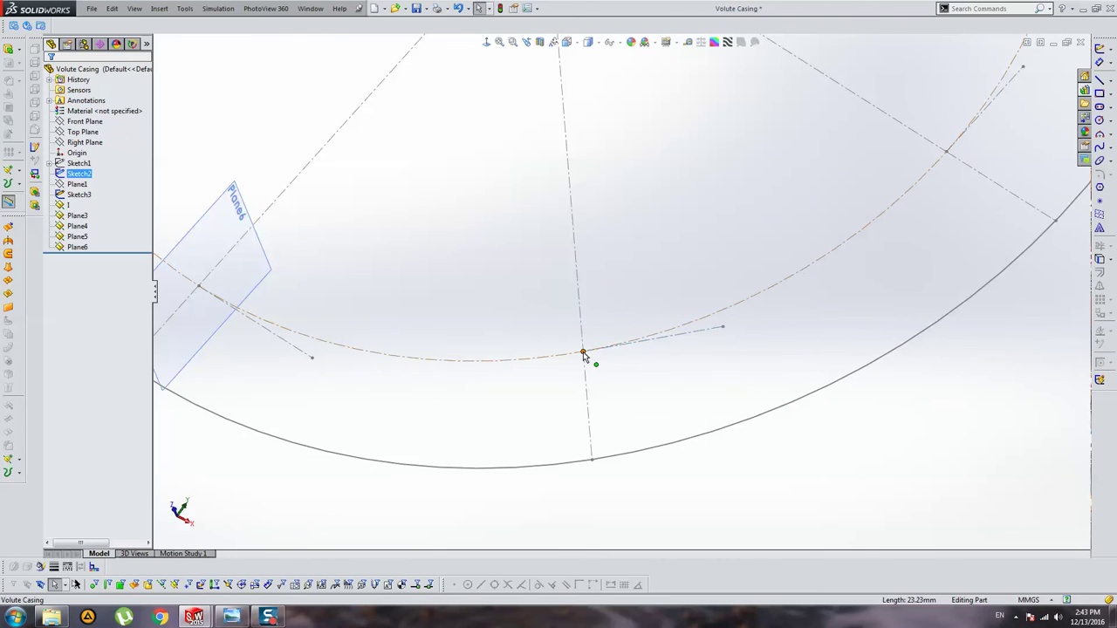
click(20, 460)
click(39, 459)
key(Return)
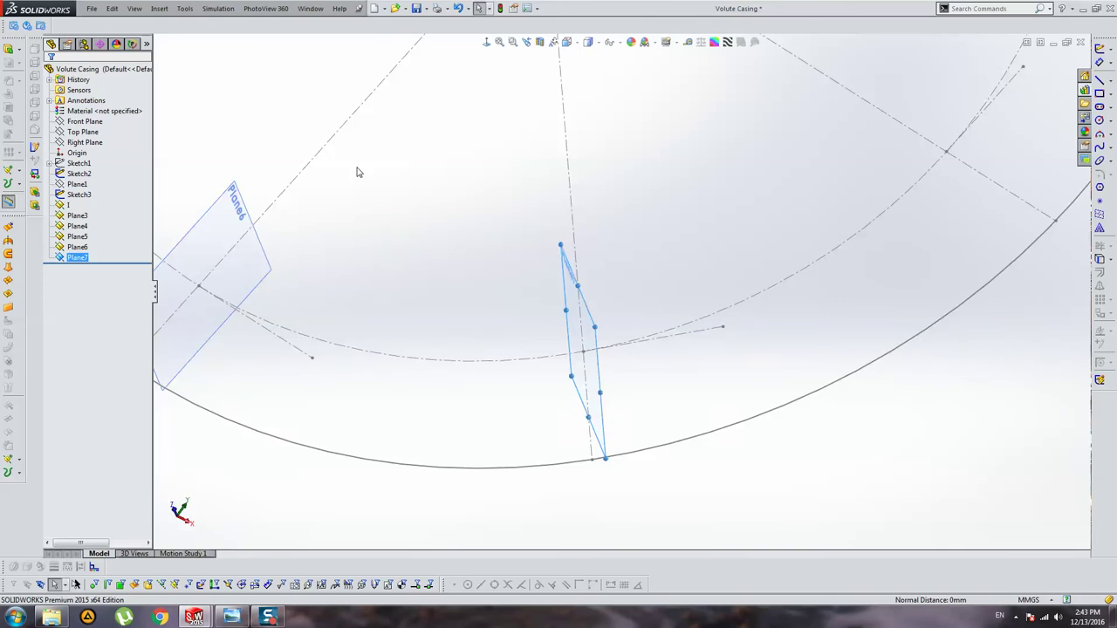
Step: Add Plane8 and Plane9, each through a station line and its endpoint
scroll(817, 305, up, 5)
scroll(653, 242, down, 4)
scroll(636, 254, down, 3)
click(602, 288)
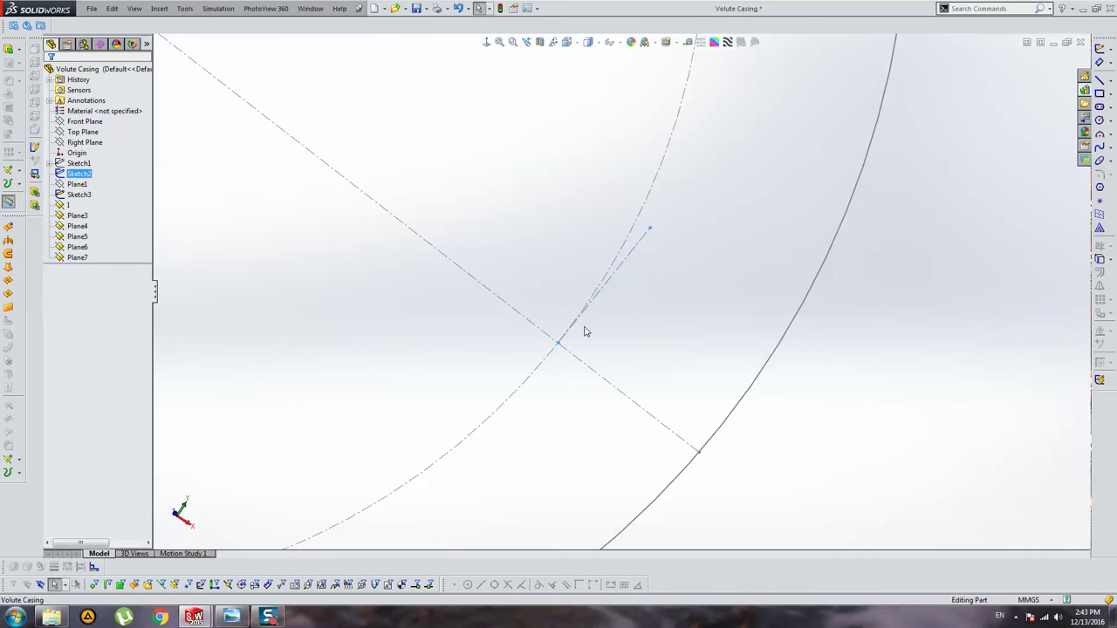
ctrl+click(557, 342)
click(20, 461)
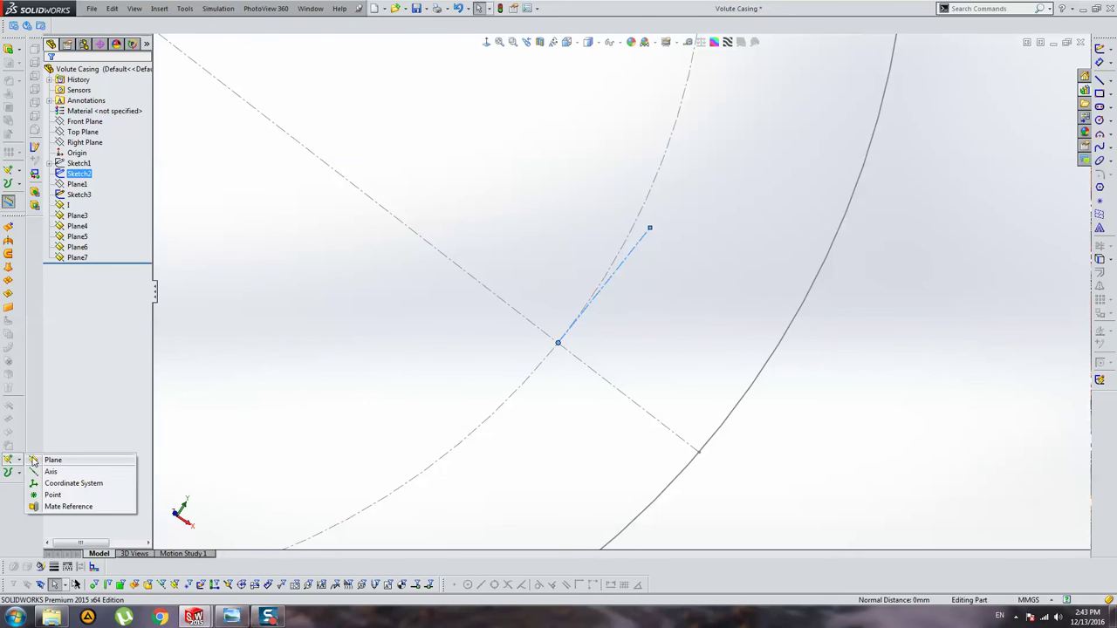
click(40, 462)
key(Return)
scroll(397, 373, up, 2)
scroll(397, 374, up, 3)
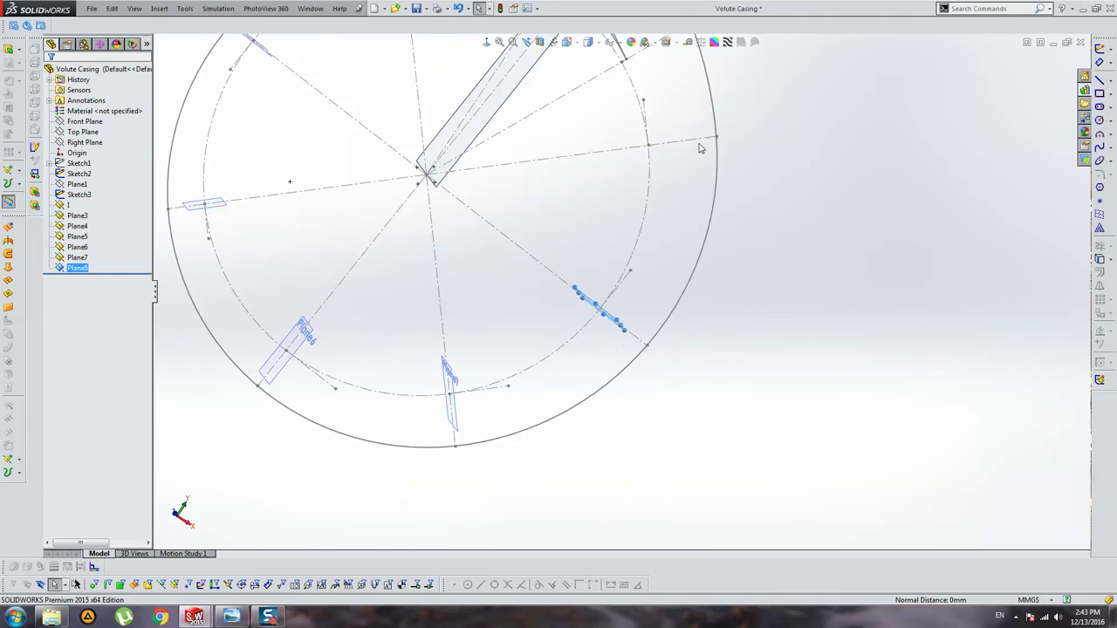
scroll(628, 180, down, 5)
click(625, 180)
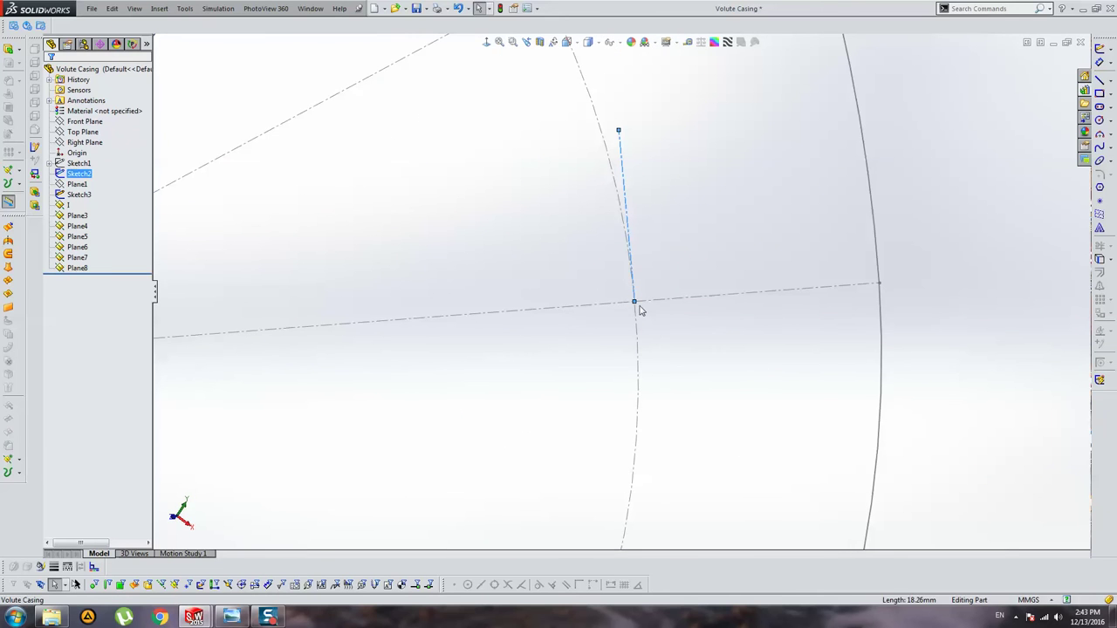
ctrl+click(634, 301)
click(20, 462)
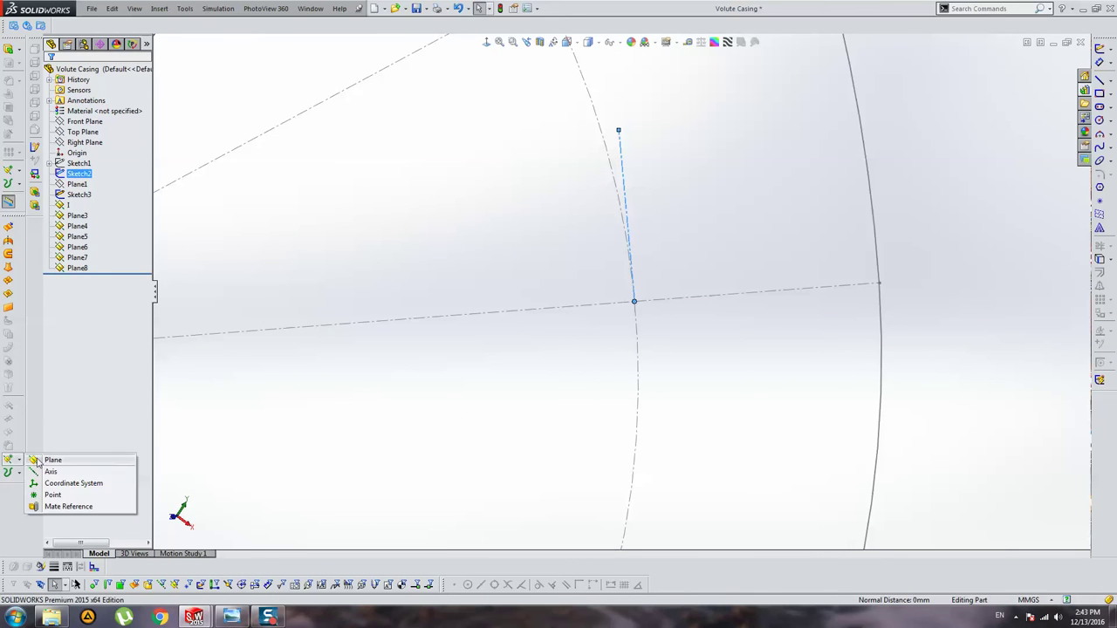
click(50, 459)
key(Return)
Step: Add Plane10 through the station line near the outlet and its endpoint
middle_drag(267, 337, 465, 304)
key(f)
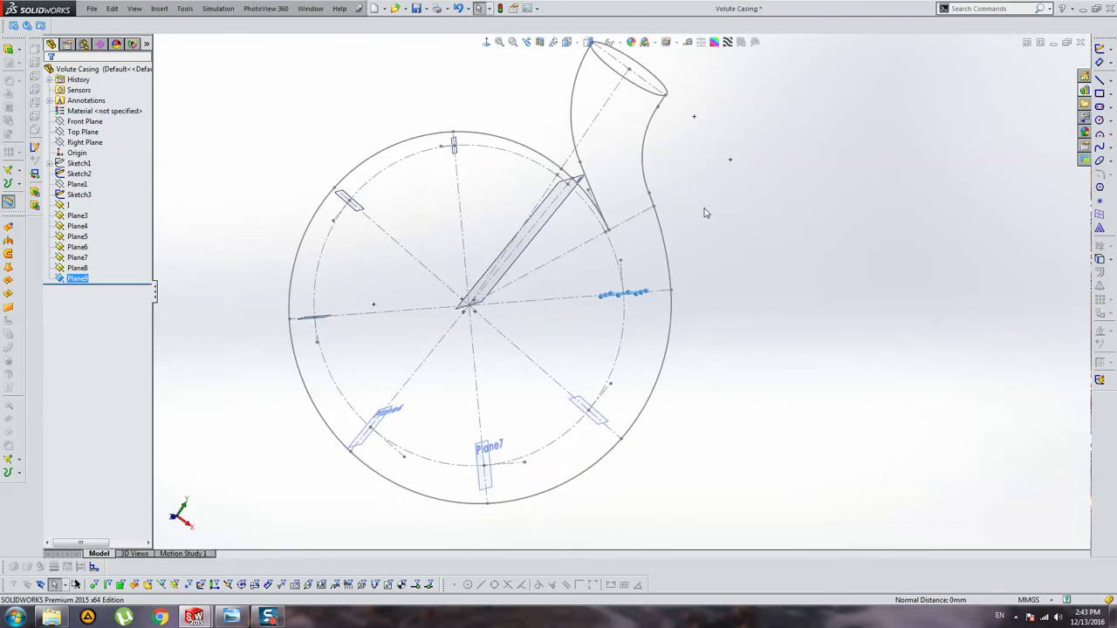
scroll(705, 212, up, 5)
middle_drag(648, 274, 541, 217)
scroll(537, 247, up, 3)
key(Escape)
click(537, 247)
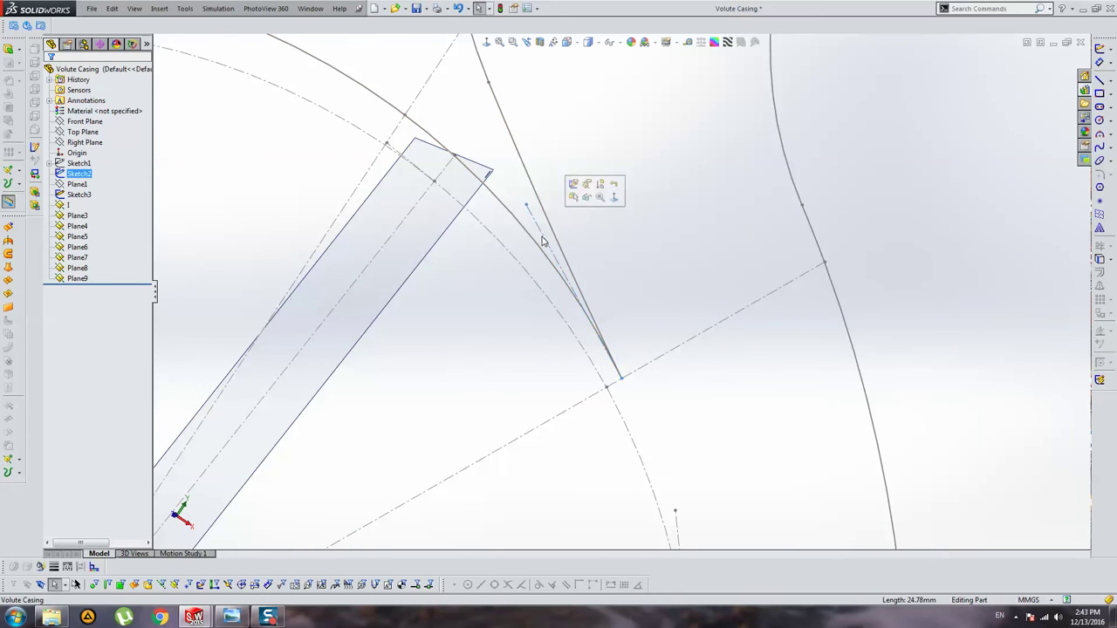
ctrl+click(622, 381)
click(18, 457)
click(53, 460)
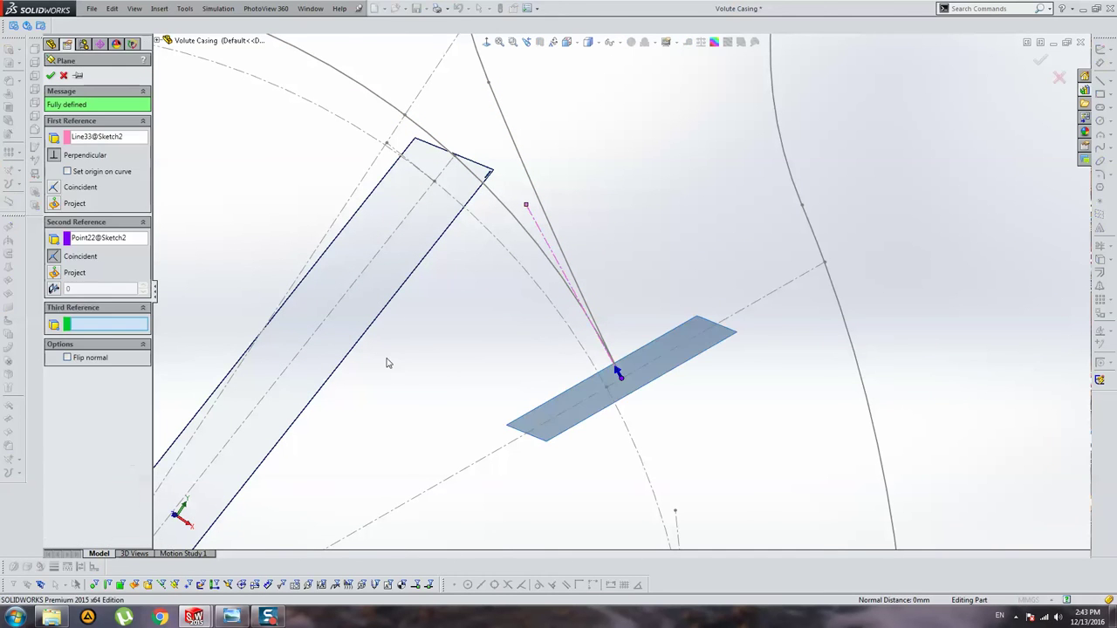
key(Return)
Step: Save the Volute Casing part
scroll(422, 378, up, 5)
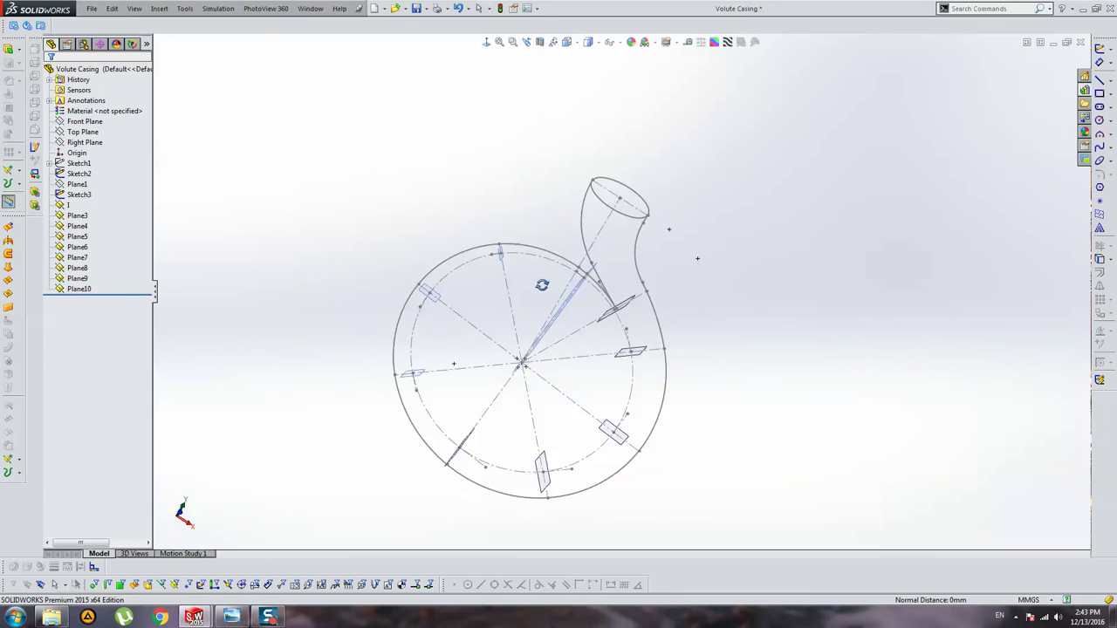
middle_drag(488, 375, 518, 384)
key(ctrl+s)
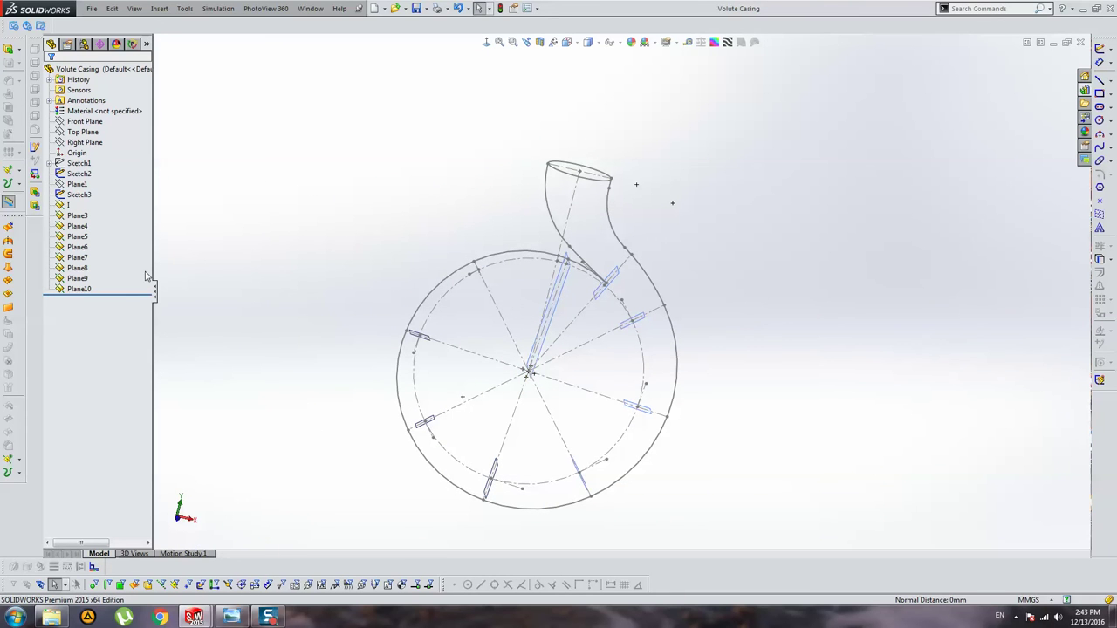
Step: Roll back to before Plane3, view the sketch from the front, and restore Plane3
click(61, 215)
right_click(61, 215)
click(87, 189)
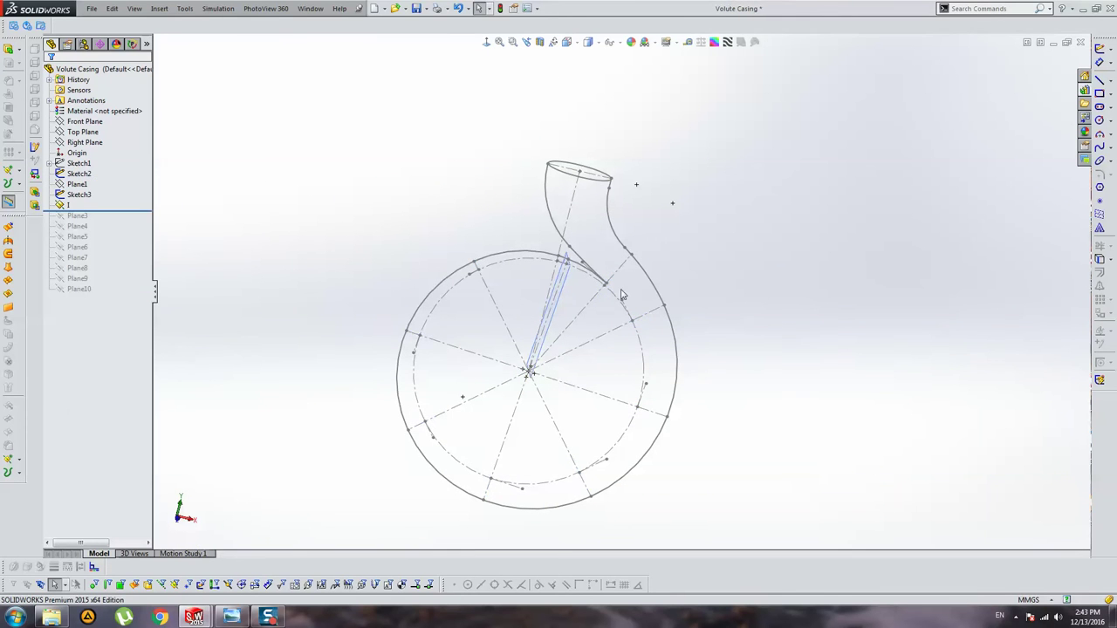
middle_drag(523, 336, 636, 339)
key(ctrl+1)
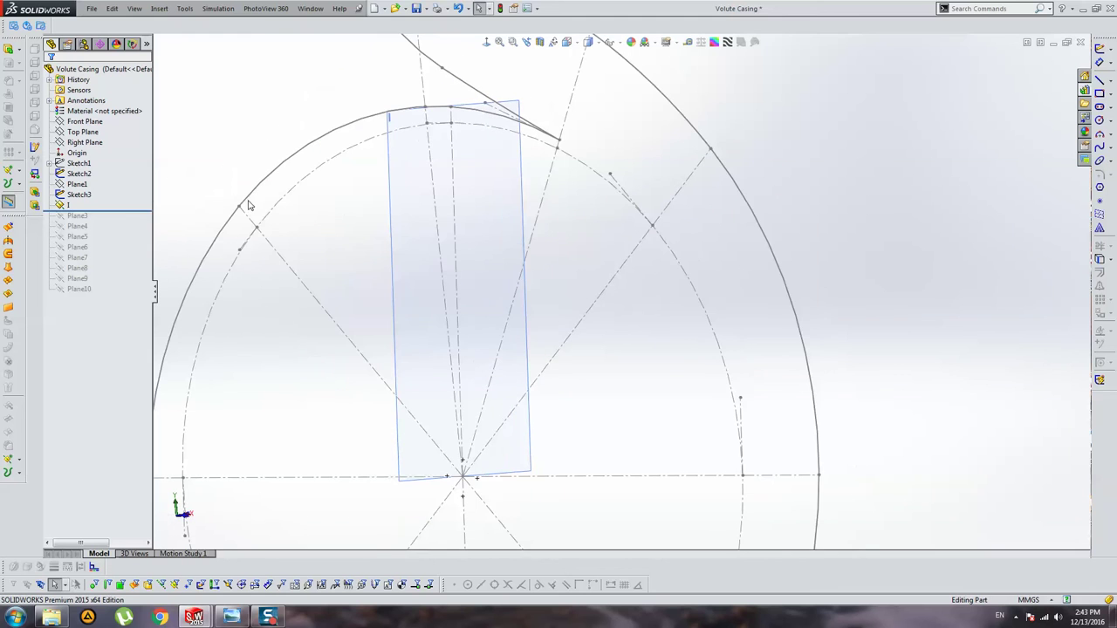
drag(130, 210, 130, 221)
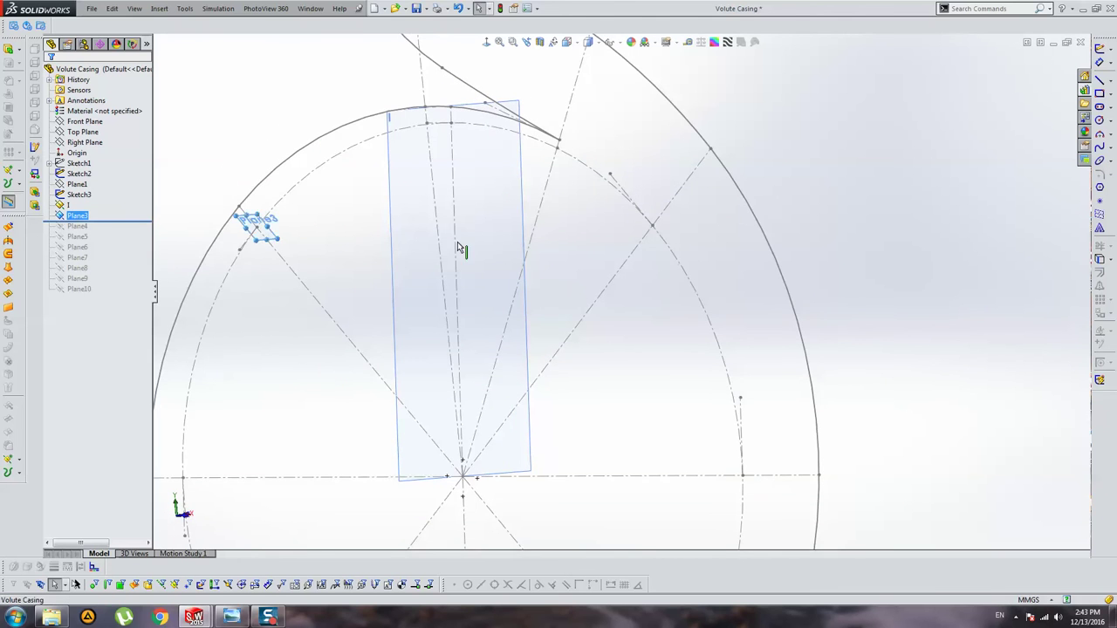
mouse_move(461, 244)
middle_down()
mouse_move(398, 219)
mouse_move(459, 262)
middle_up()
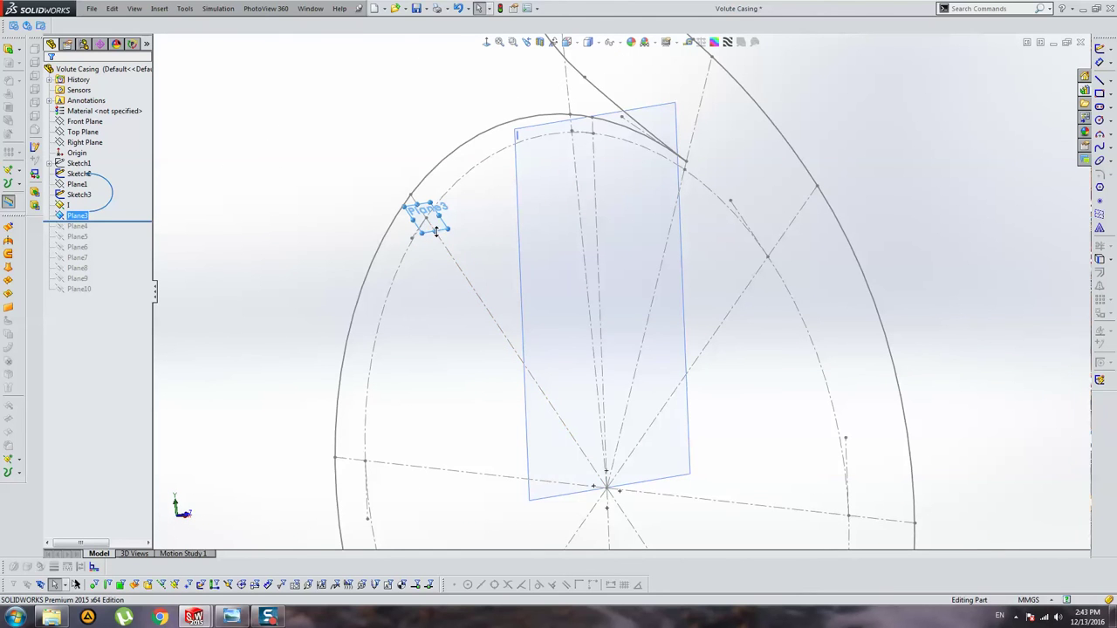
Step: Stretch Plane3 out to the sketch centre and widen it on both sides
mouse_move(435, 231)
mouse_down()
mouse_move(538, 383)
mouse_move(636, 482)
mouse_up()
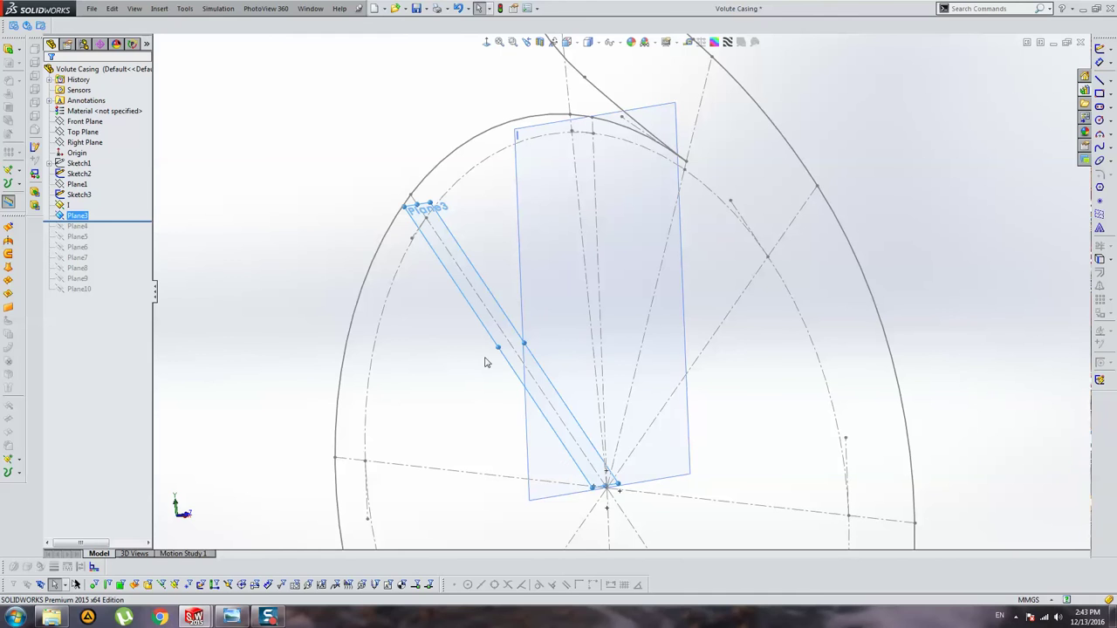
drag(498, 346, 454, 361)
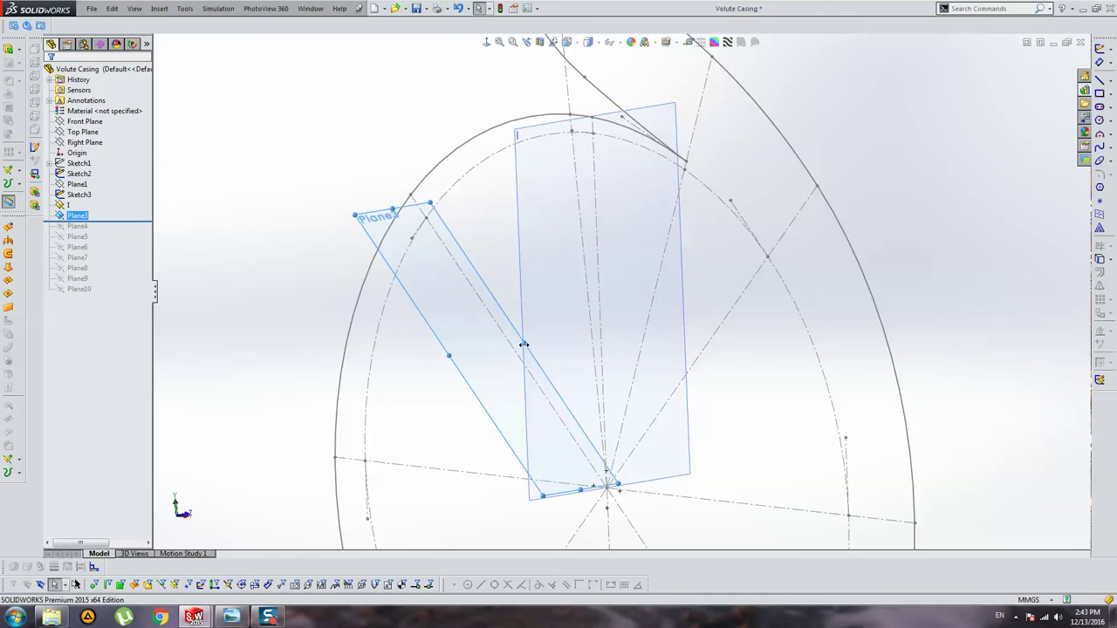
drag(550, 342, 592, 332)
drag(447, 356, 435, 360)
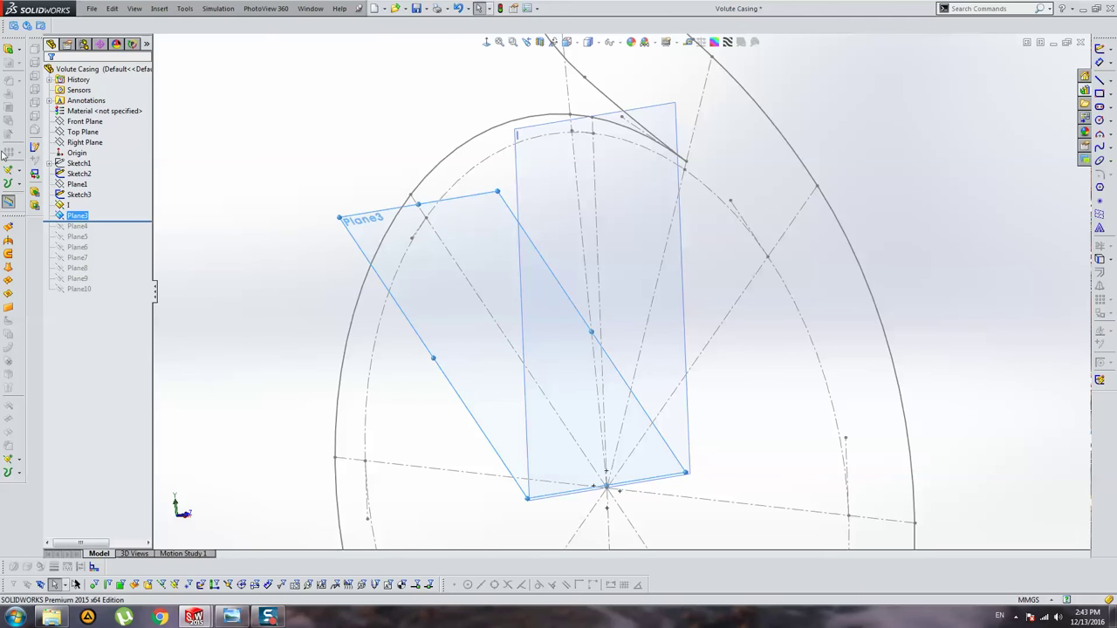
Step: Rename Plane3 to II
click(76, 216)
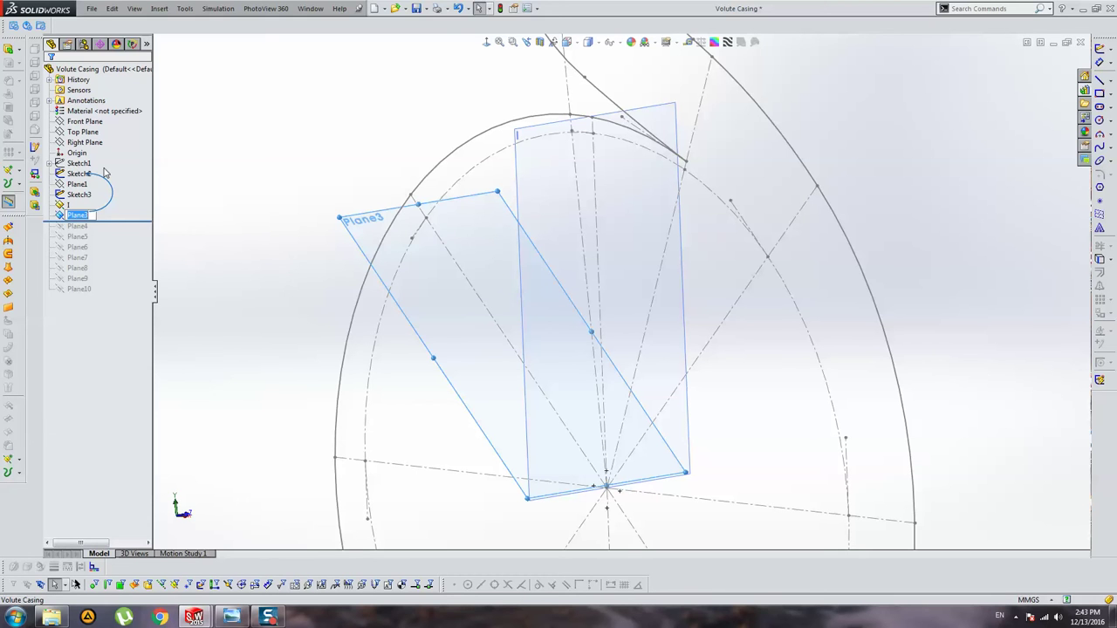
text(II)
key(Return)
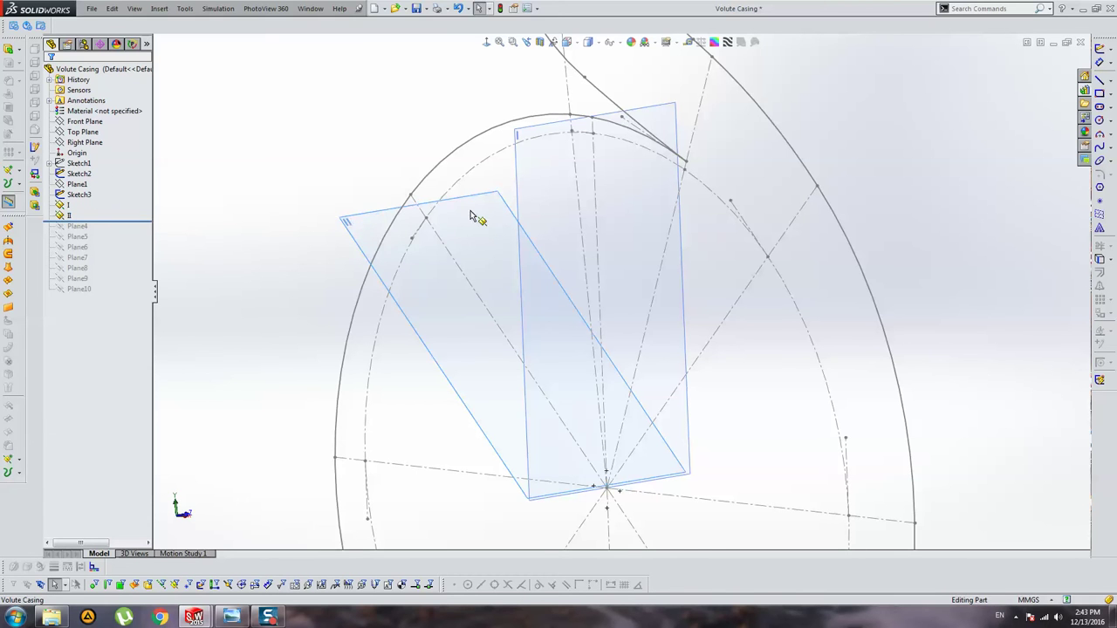
scroll(473, 219, up, 5)
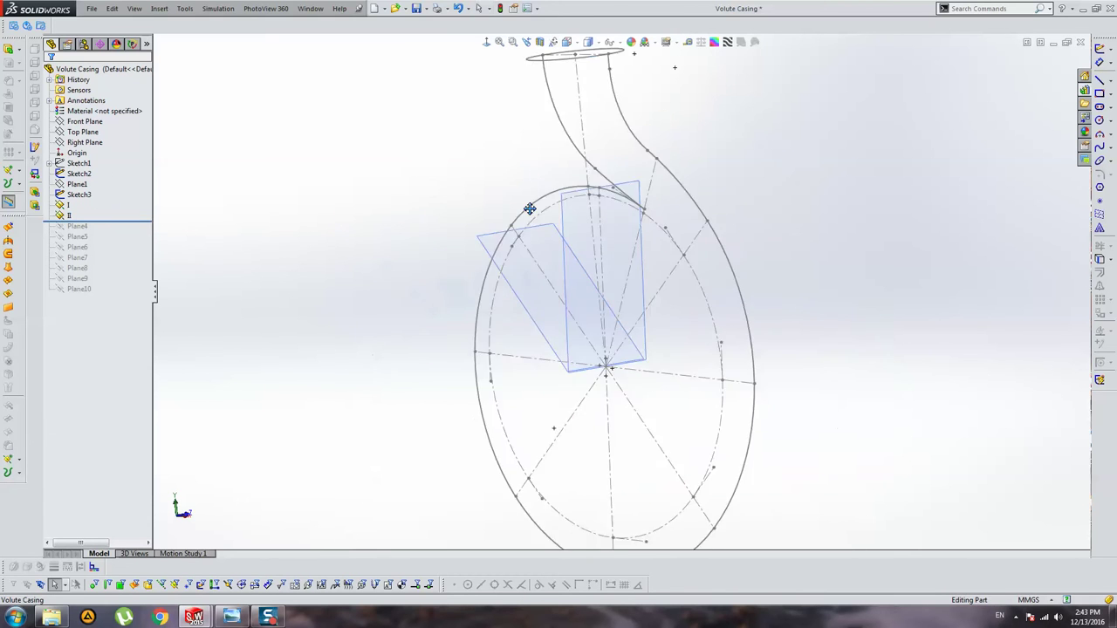
Step: Restore Plane4, stretch and widen it across the casing, and rename it III
drag(100, 221, 80, 231)
click(77, 227)
right_click(79, 229)
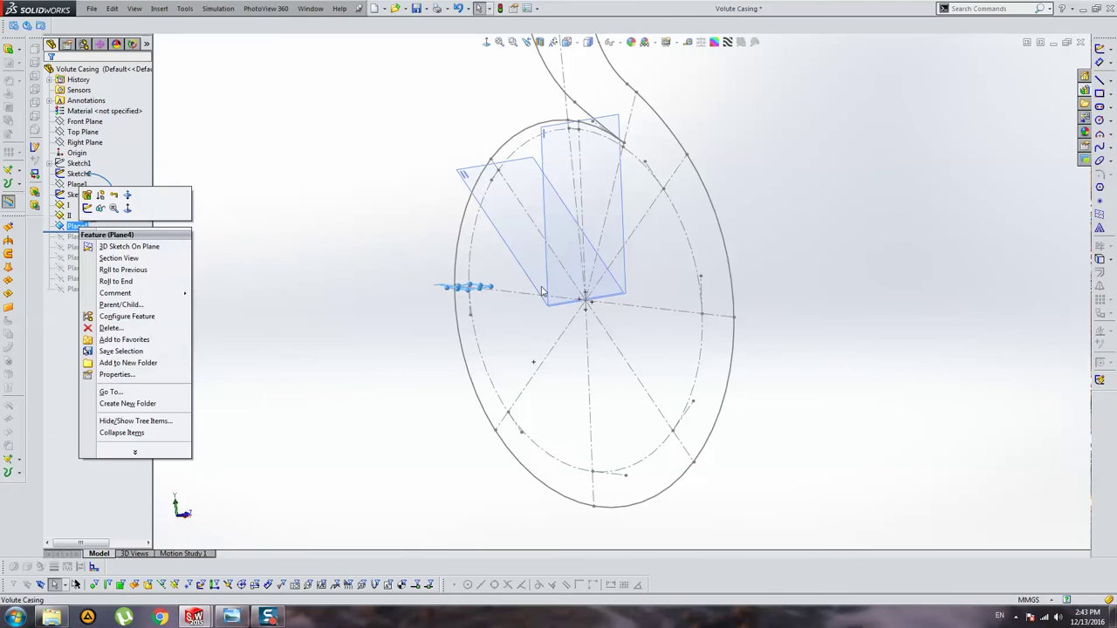
middle_drag(541, 291, 456, 190)
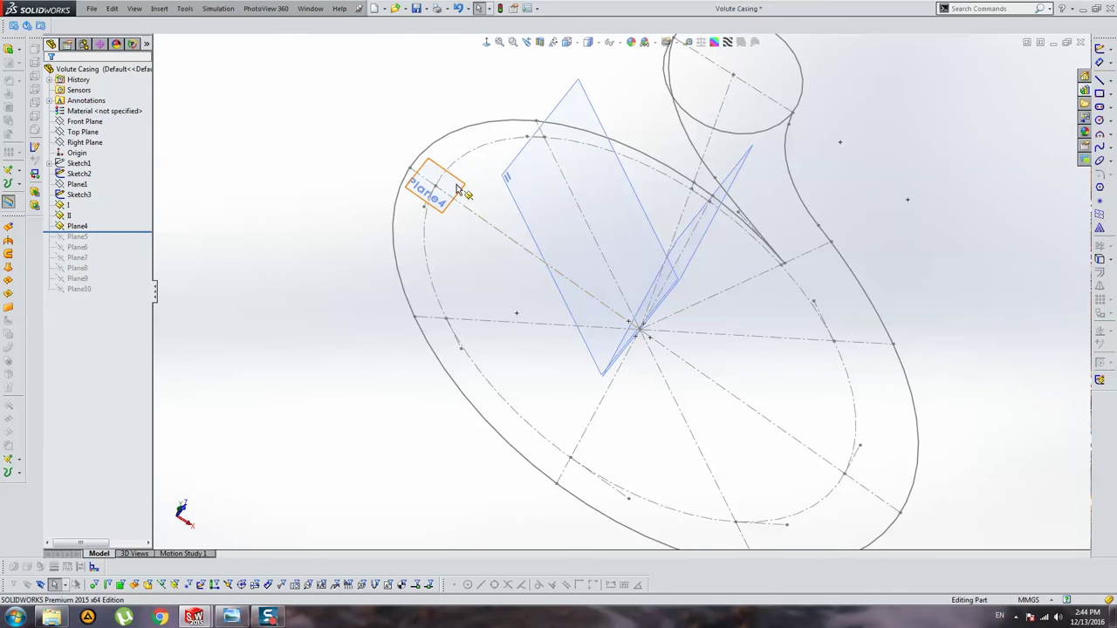
click(456, 192)
drag(454, 203, 644, 317)
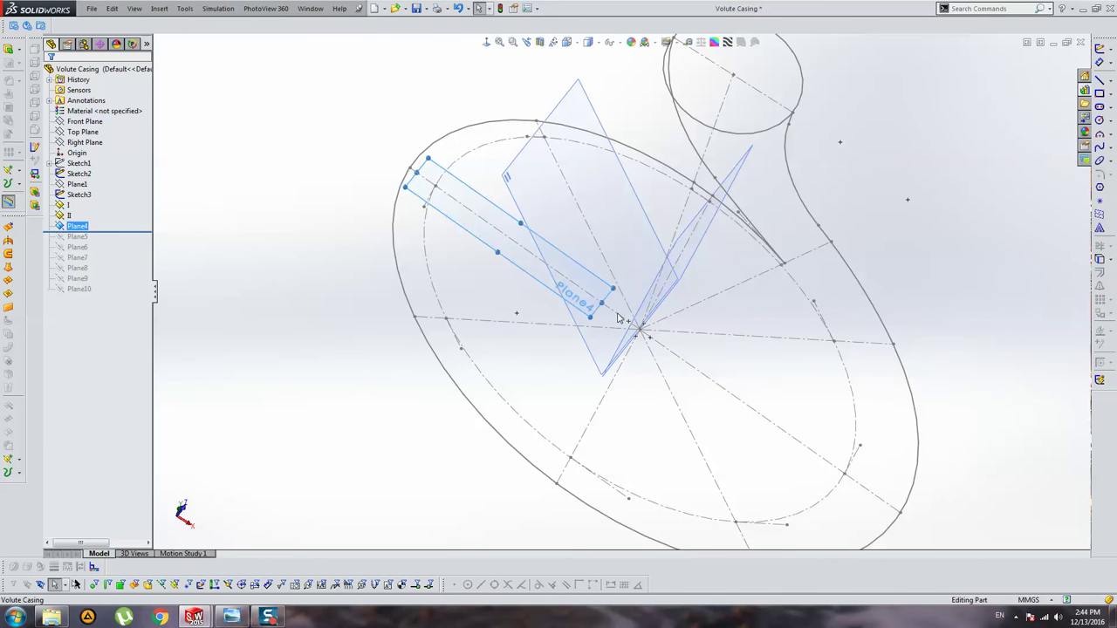
drag(538, 236, 558, 195)
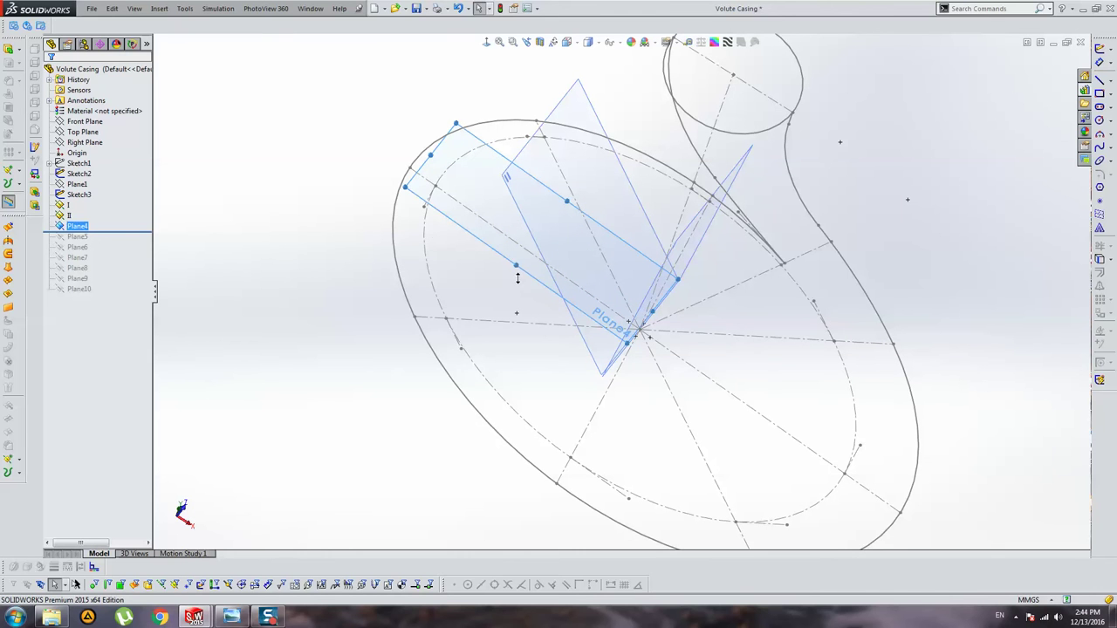
drag(518, 277, 444, 258)
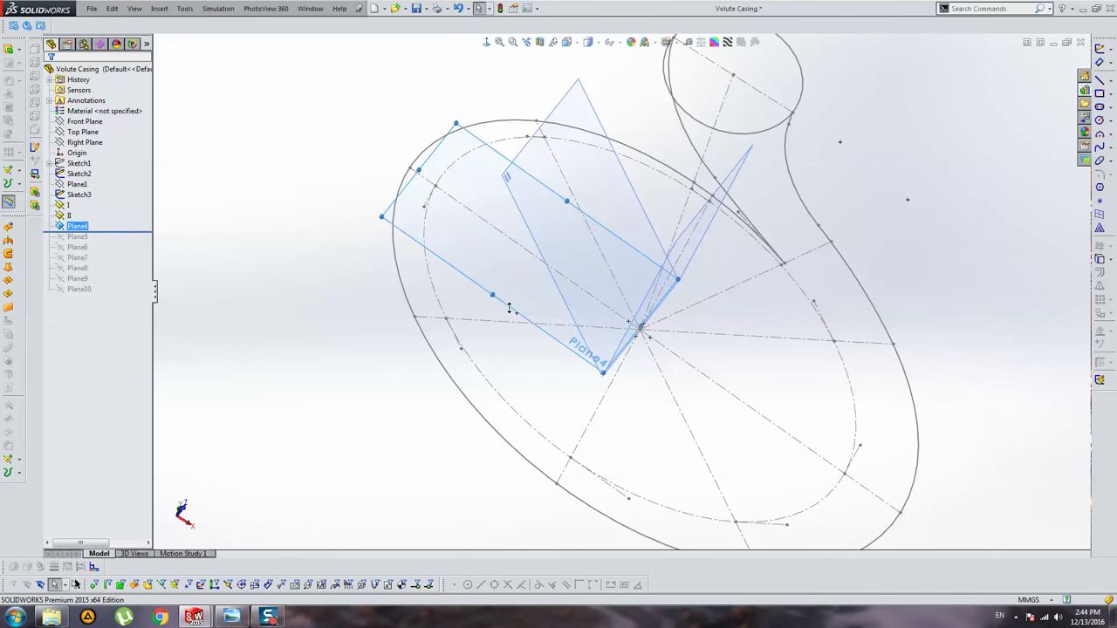
click(82, 227)
text(III)
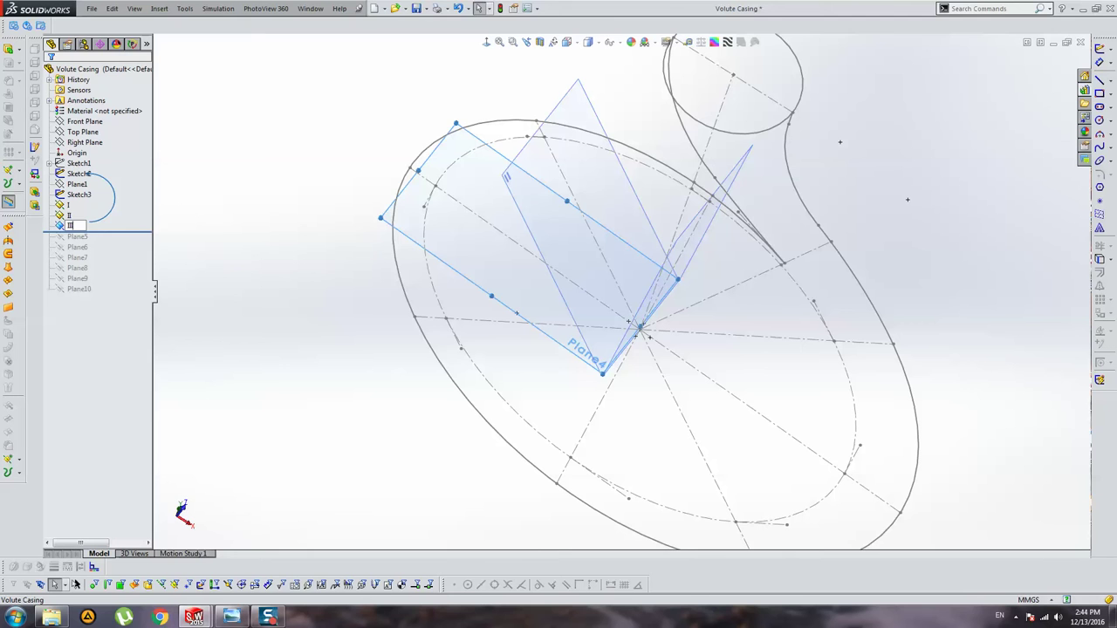
key(Return)
Step: Restore Plane5, stretch it toward the volute centre, widen it, and rename it IV
mouse_move(731, 473)
middle_down()
mouse_move(637, 386)
mouse_move(725, 430)
mouse_move(607, 411)
mouse_move(576, 384)
middle_up()
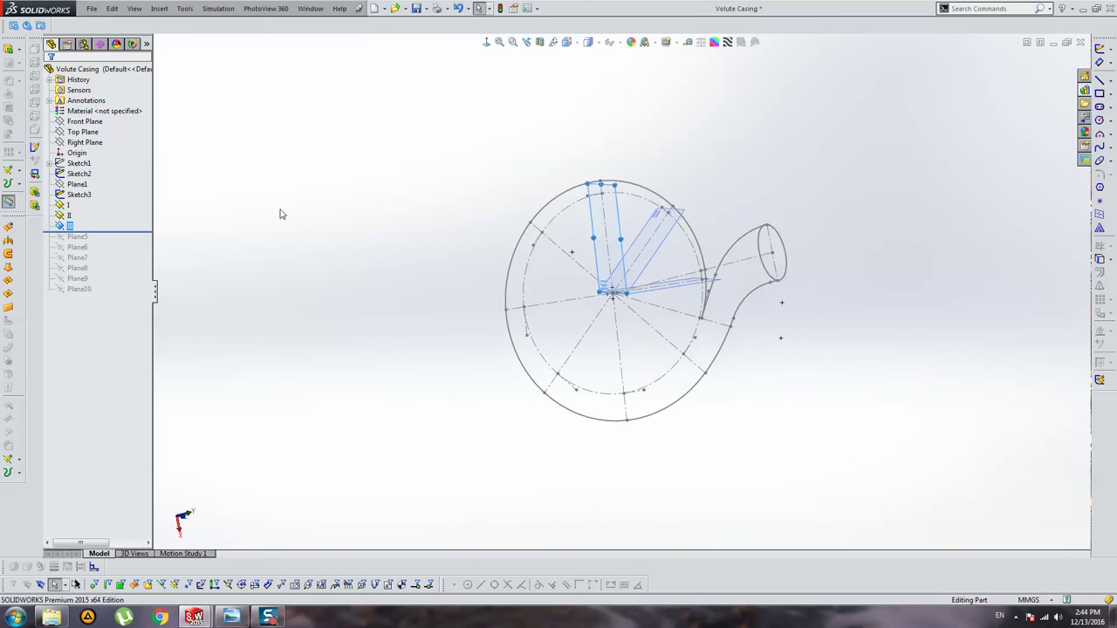
drag(107, 232, 87, 237)
click(85, 237)
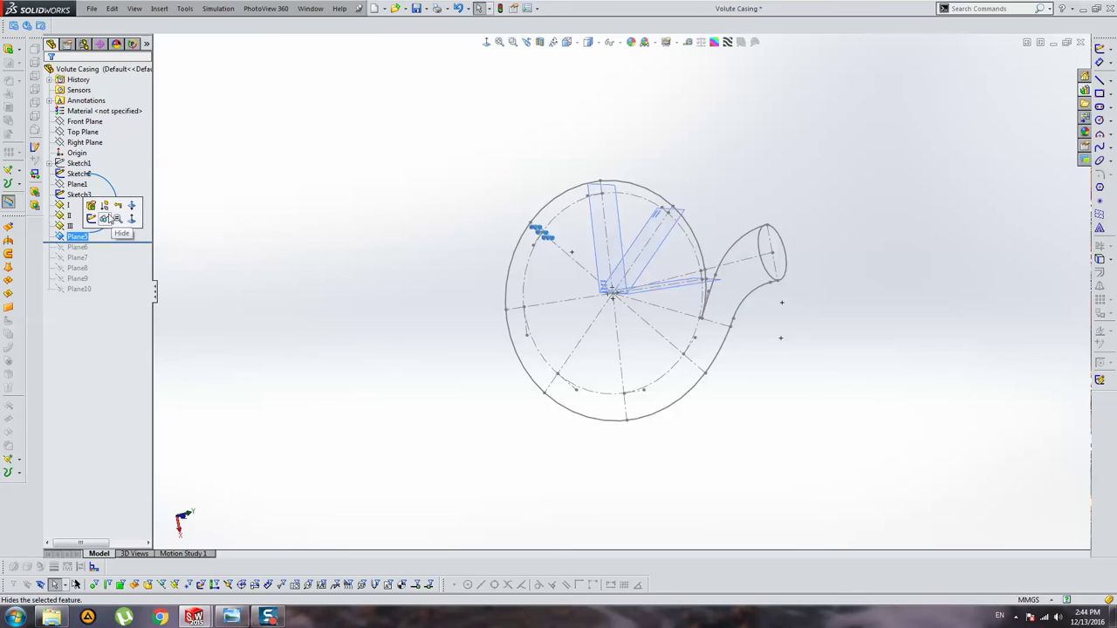
middle_drag(667, 239, 637, 206)
scroll(611, 205, down, 3)
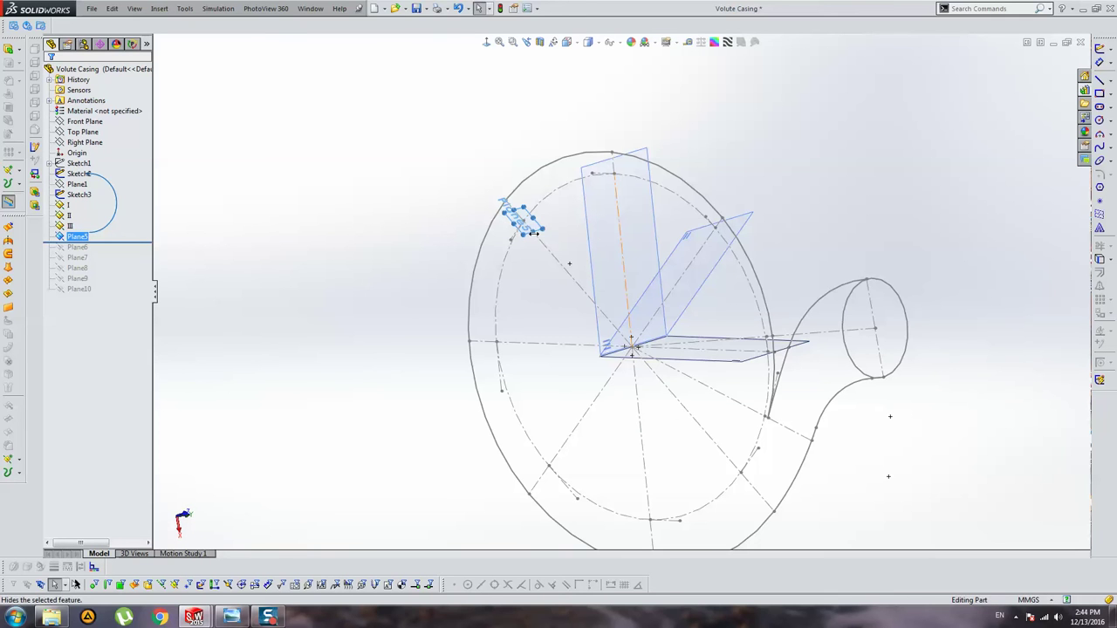
drag(534, 232, 596, 281)
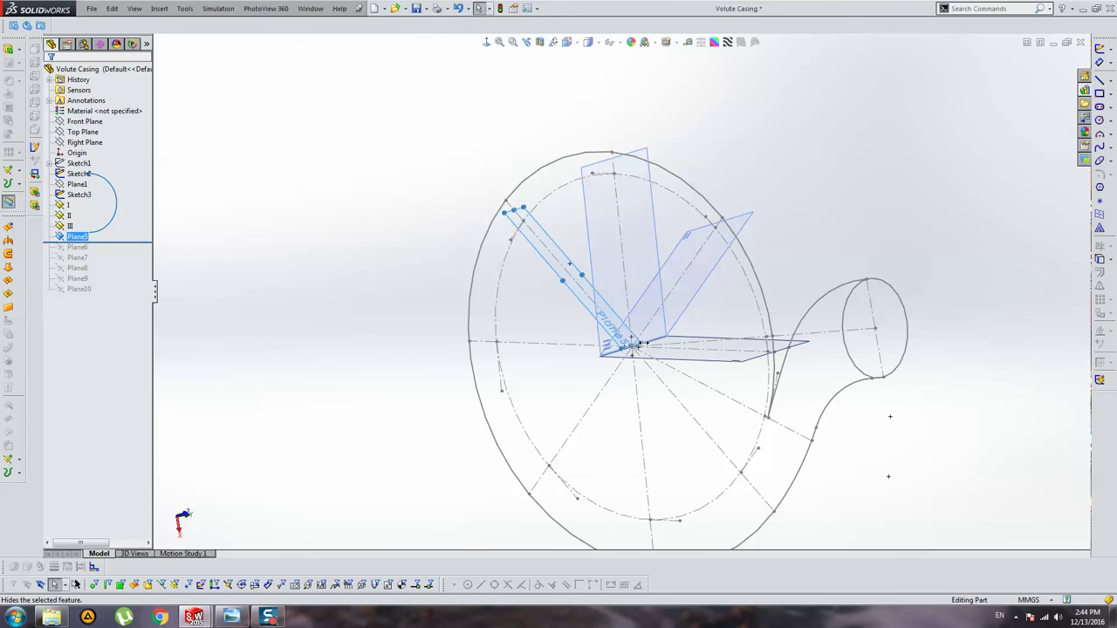
click(596, 281)
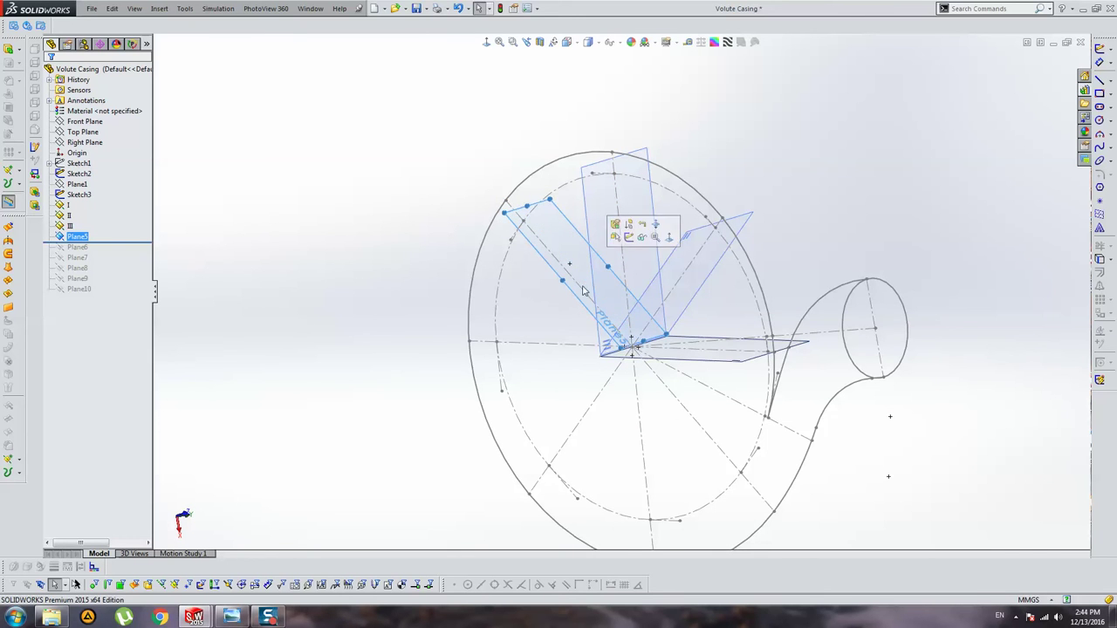
middle_drag(594, 290, 600, 289)
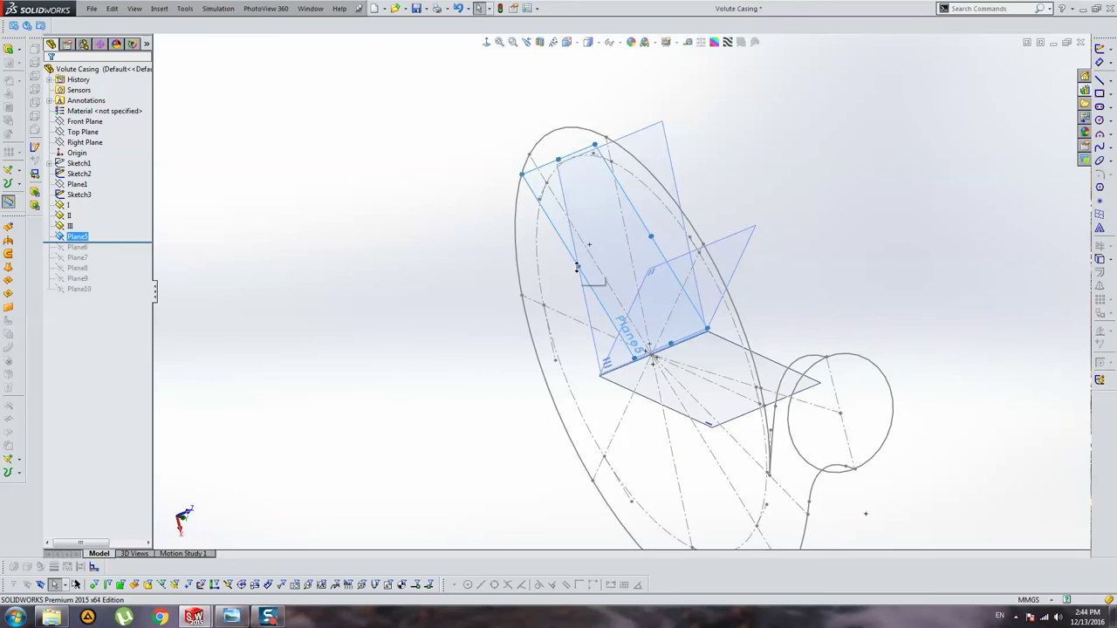
drag(562, 278, 542, 285)
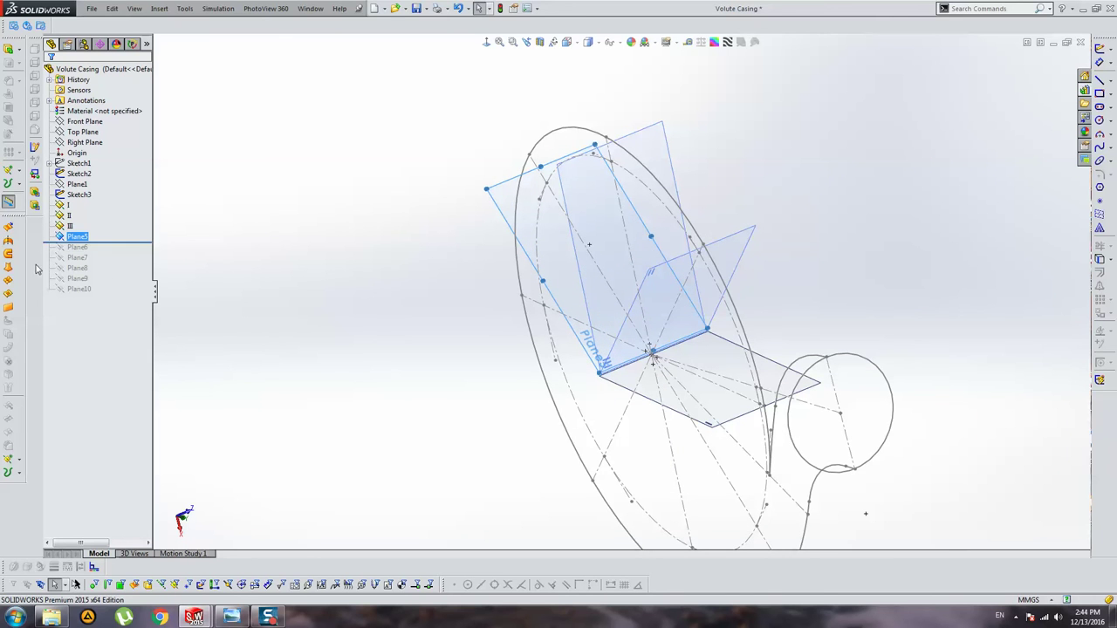
click(86, 238)
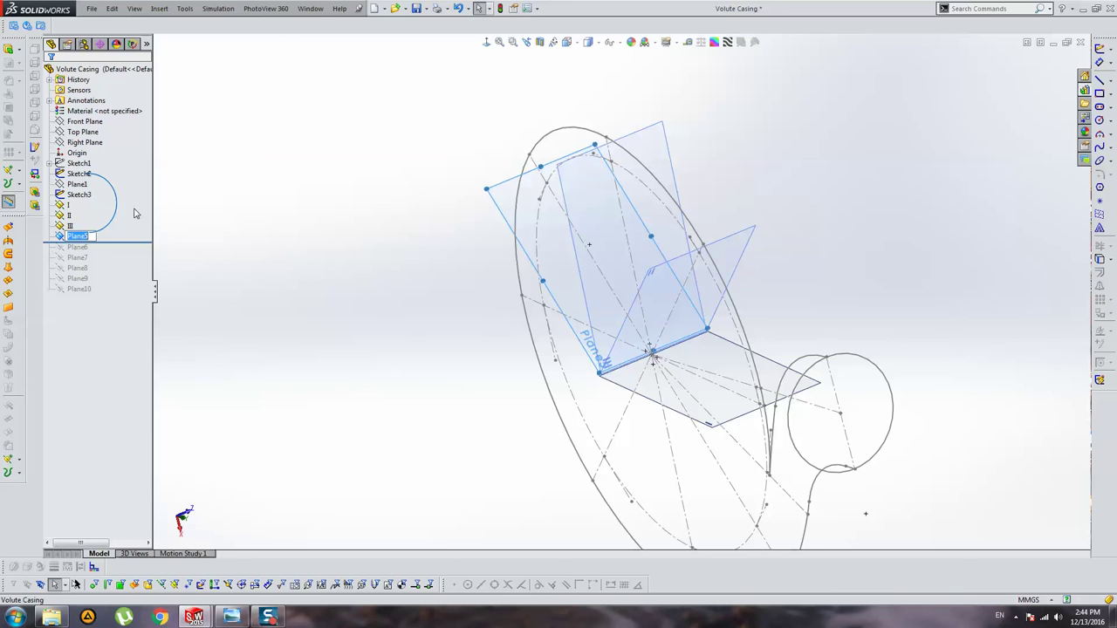
text(IV)
key(Return)
key(ctrl+1)
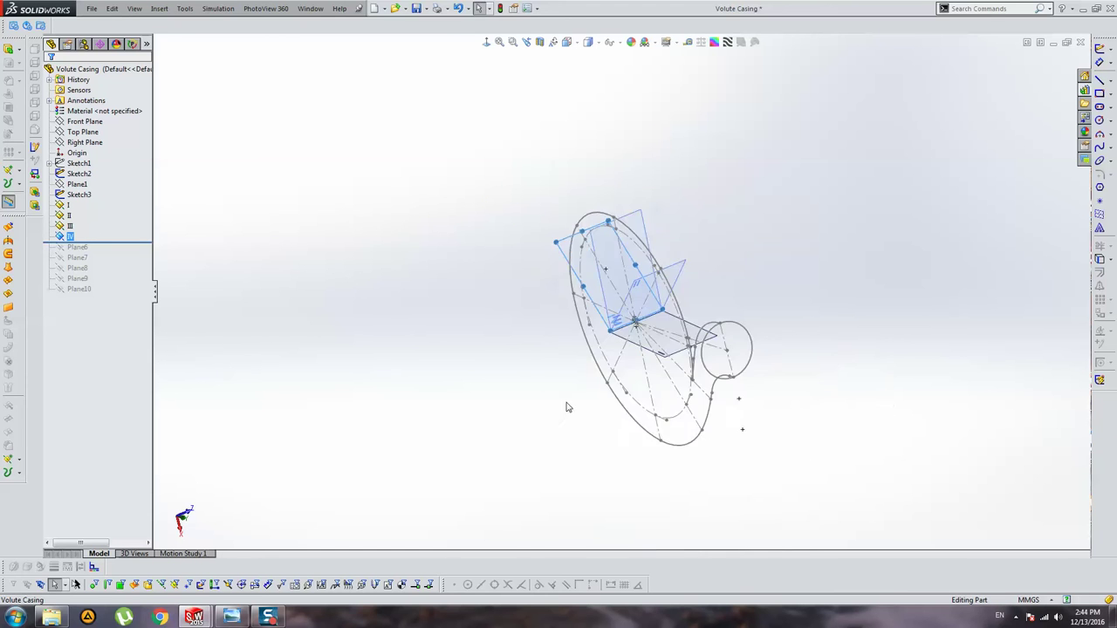
click(127, 287)
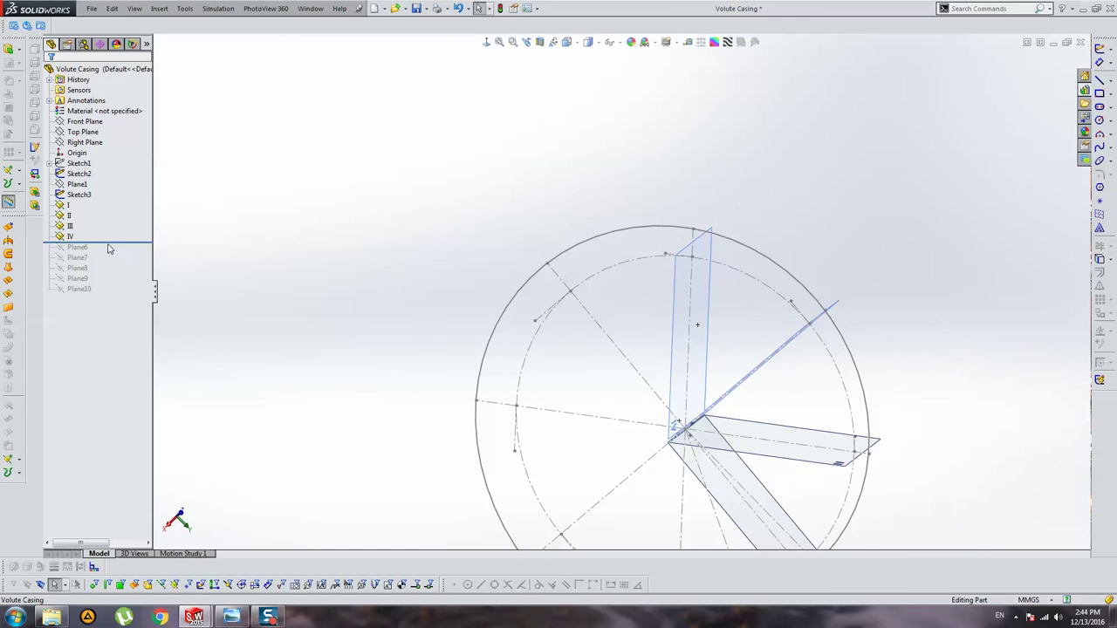
Step: Restore Plane6, stretch it across the casing, and rename it V
drag(108, 243, 108, 254)
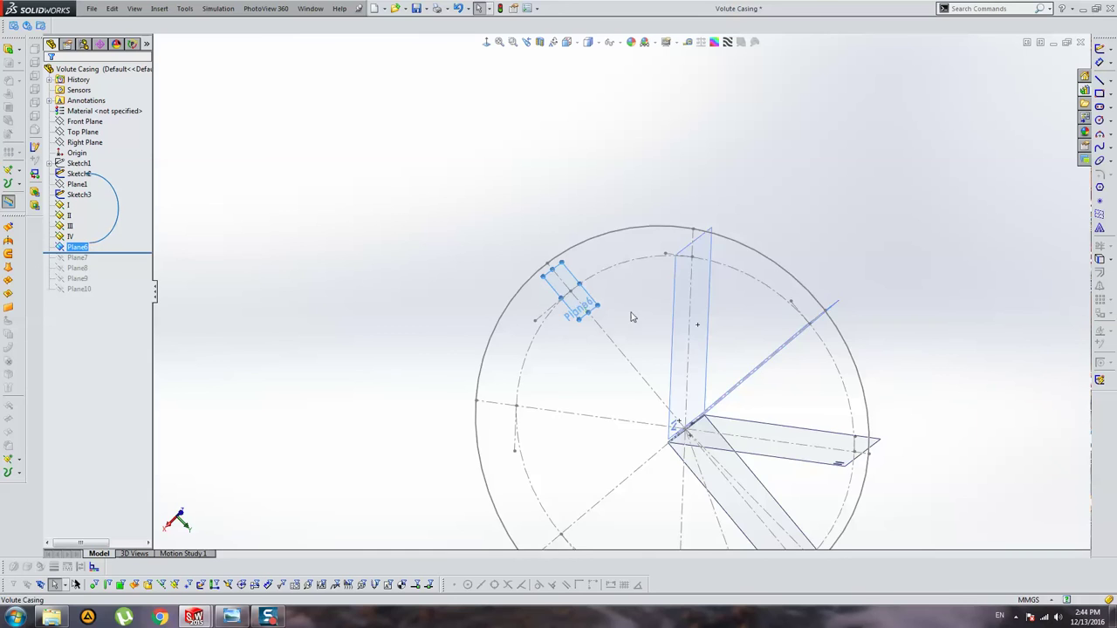
middle_drag(632, 317, 593, 321)
drag(592, 310, 691, 425)
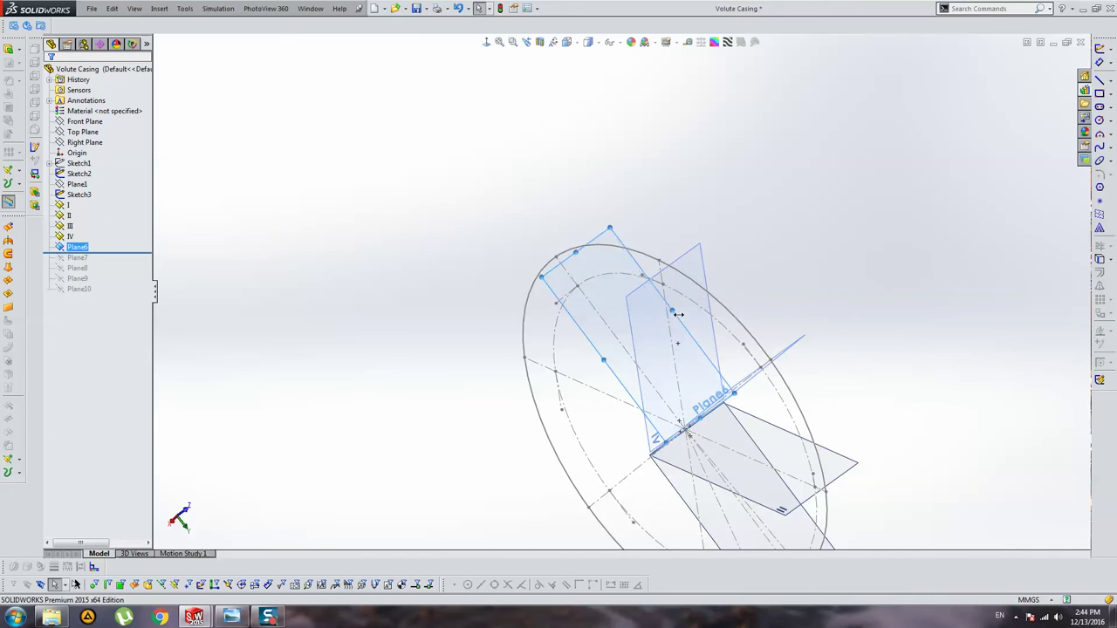
drag(643, 331, 590, 376)
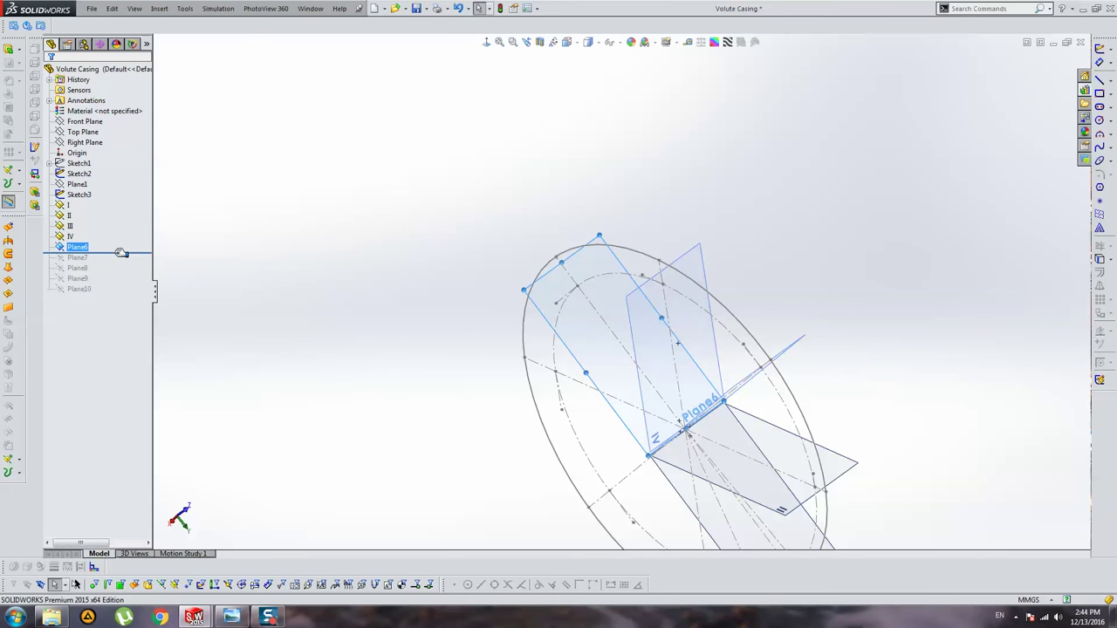
click(77, 247)
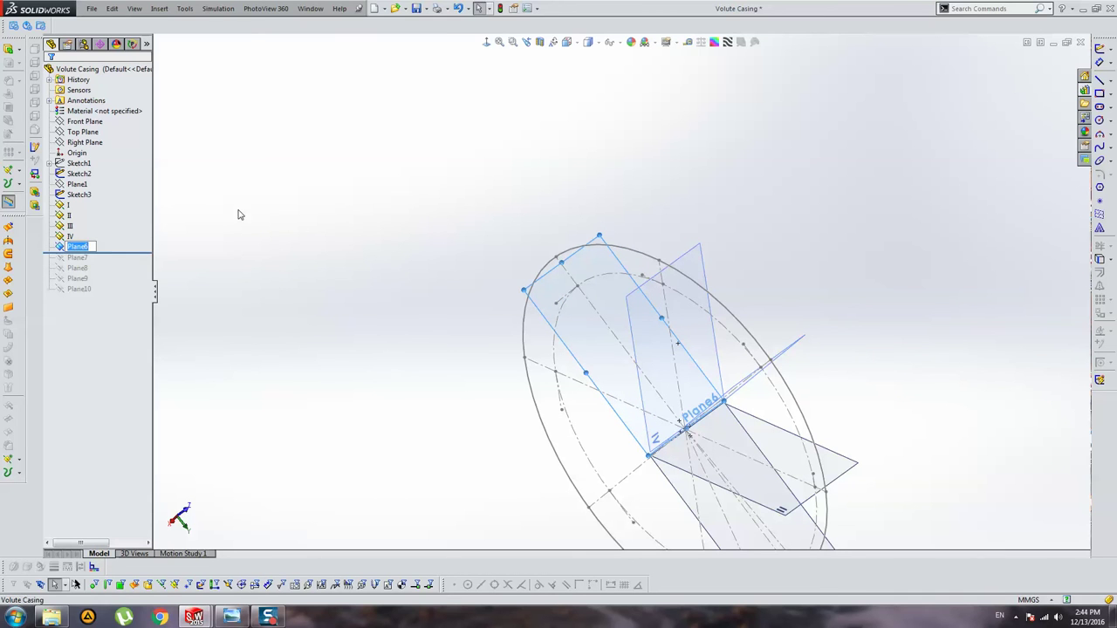
text(V)
key(Return)
Step: Restore Plane7, stretch it to the casing centre, widen both sides, and rename it VI
key(ctrl+8)
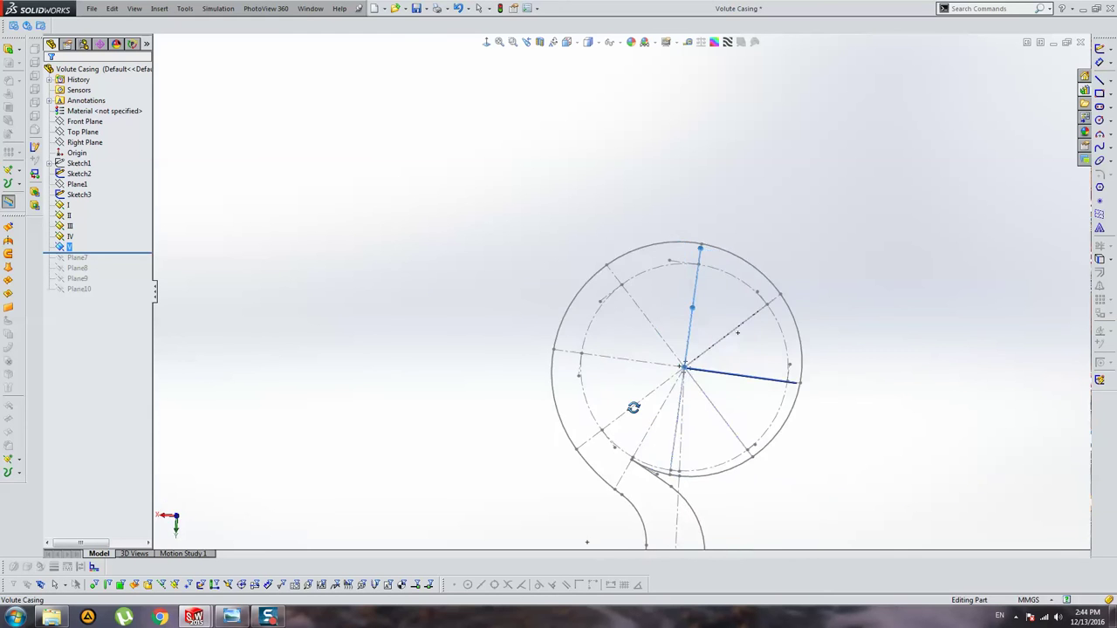
mouse_move(633, 407)
middle_down()
mouse_move(643, 276)
mouse_move(648, 366)
mouse_move(725, 404)
mouse_move(672, 274)
middle_up()
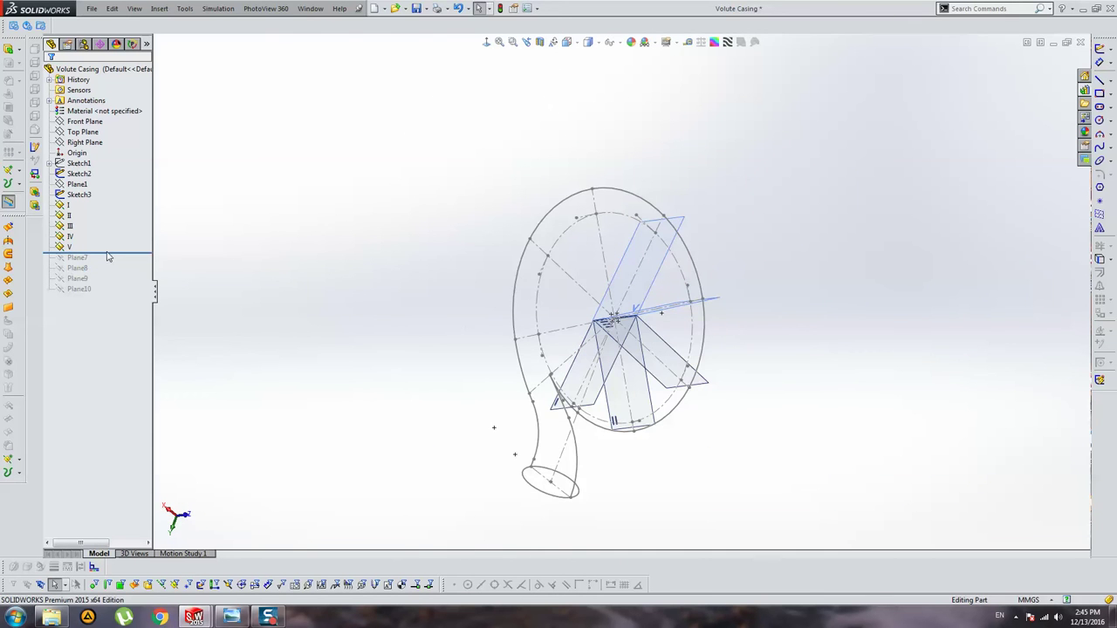
drag(114, 252, 83, 264)
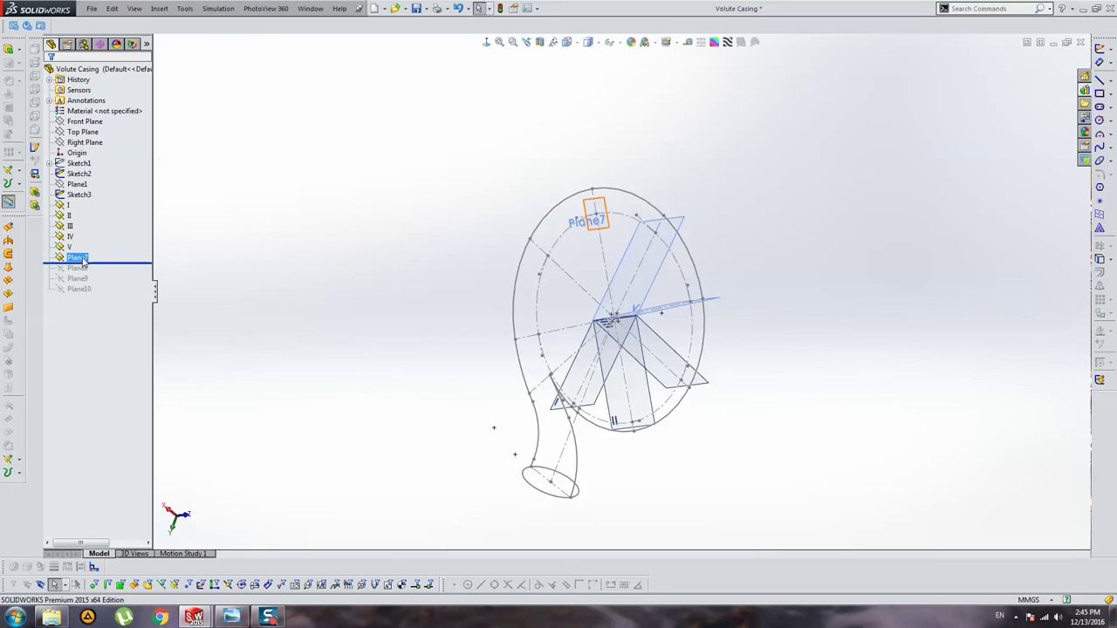
click(83, 259)
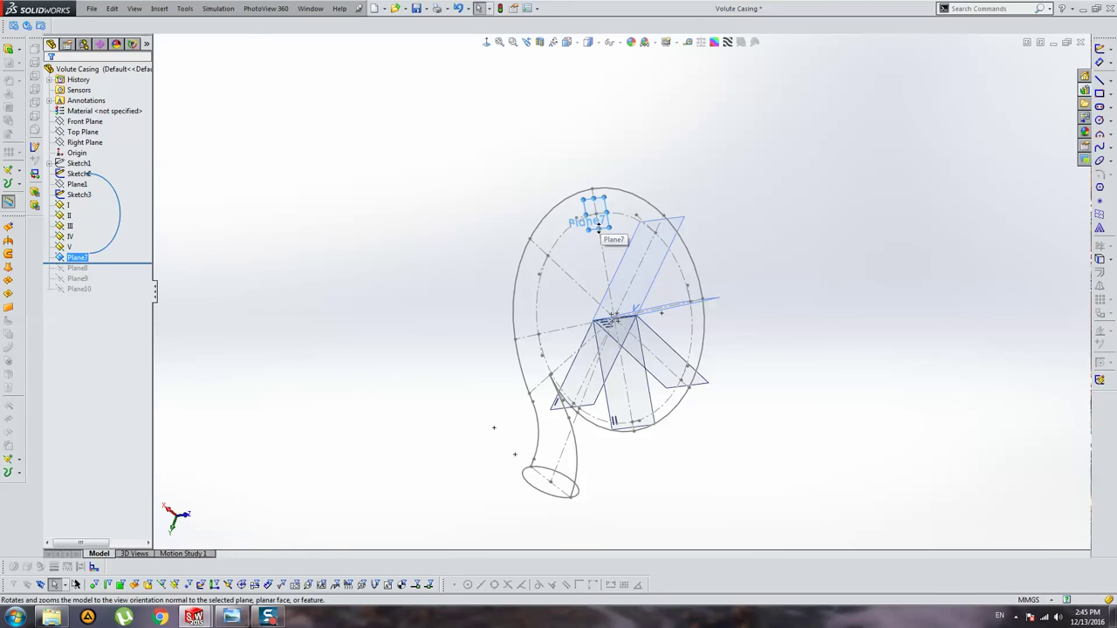
drag(599, 228, 614, 258)
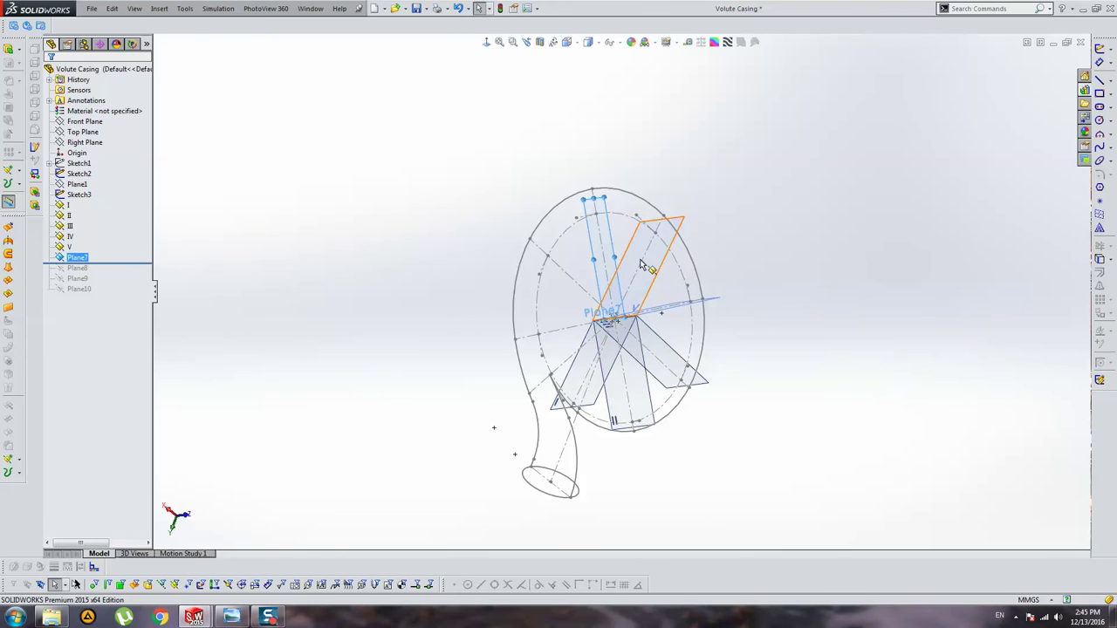
middle_drag(641, 265, 602, 253)
scroll(593, 248, down, 3)
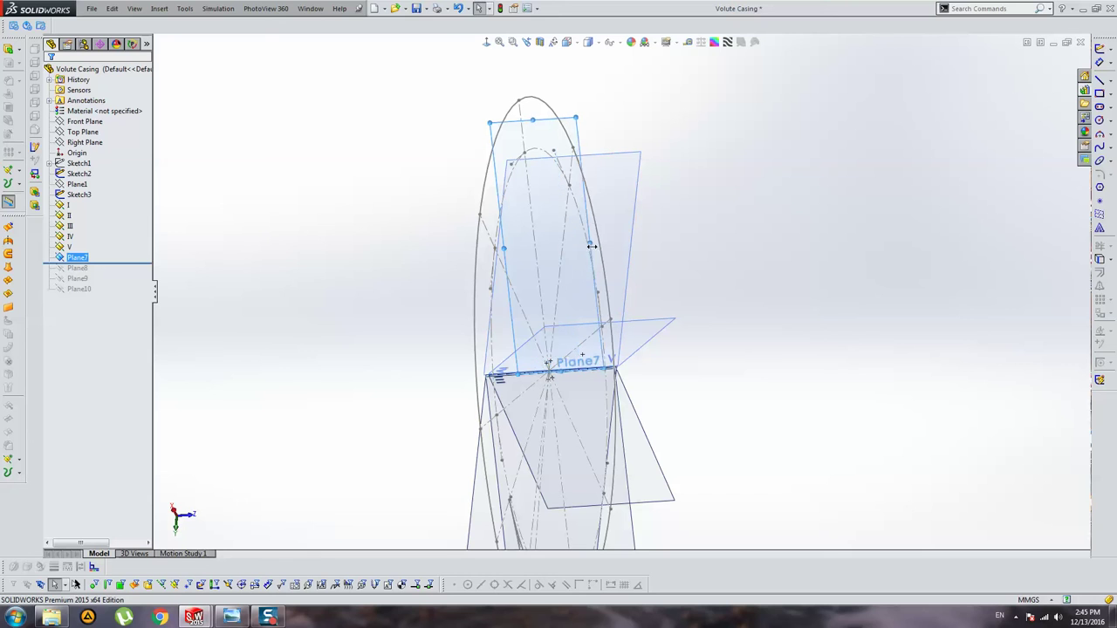
drag(591, 247, 602, 242)
drag(501, 250, 472, 250)
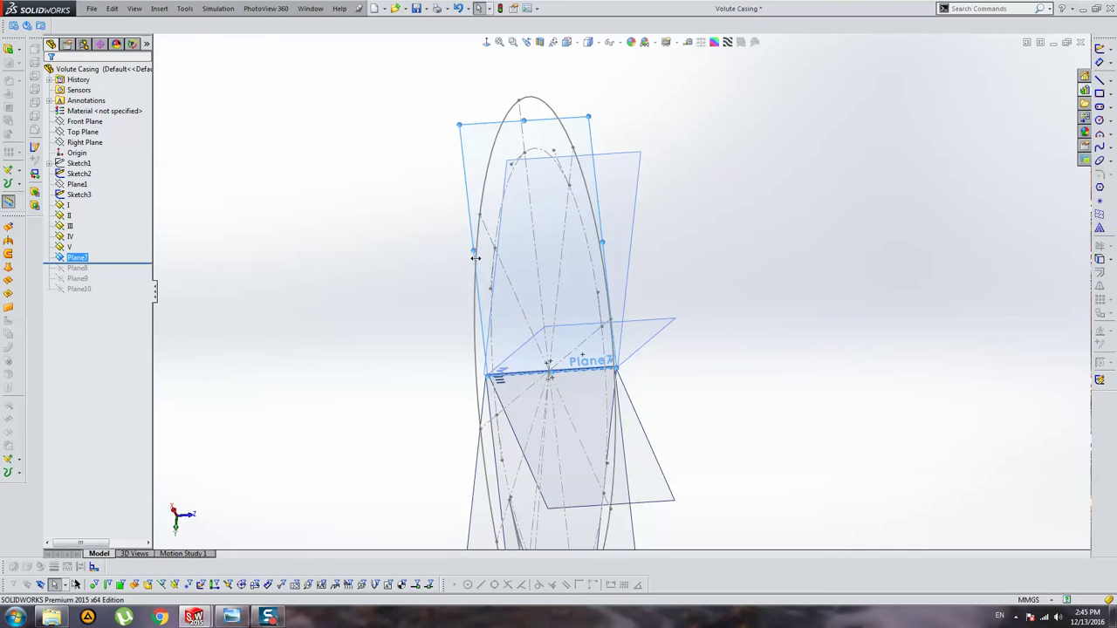
click(78, 258)
text(VI)
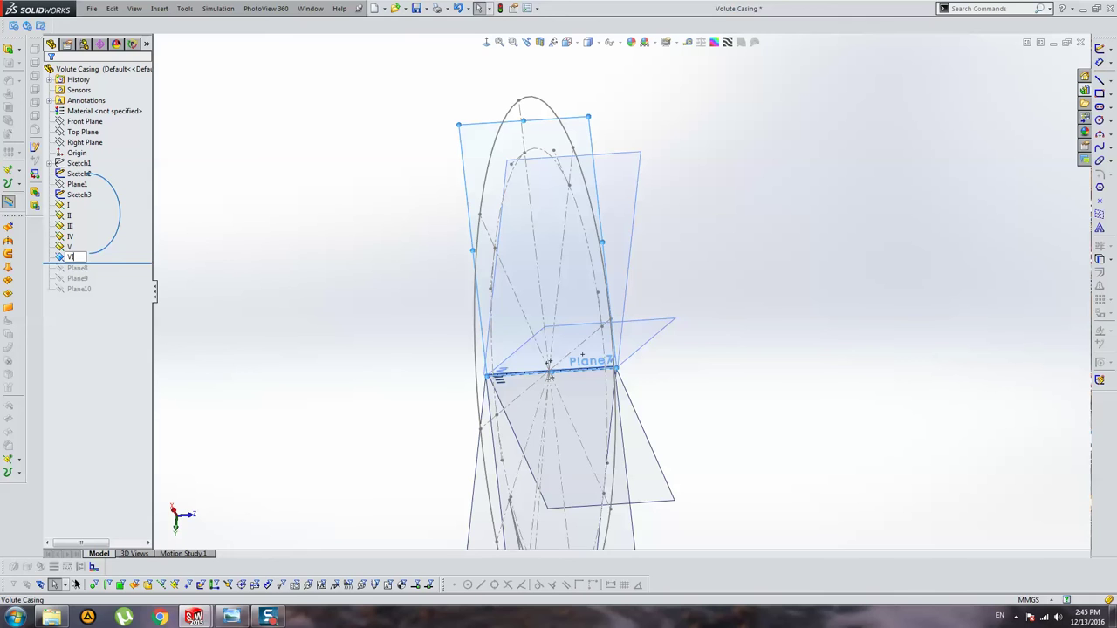
key(Return)
mouse_move(215, 257)
middle_down()
mouse_move(399, 262)
mouse_move(391, 306)
mouse_move(406, 279)
middle_up()
Step: Restore Plane8, stretch it to the casing centre, widen both sides, and rename it VII
drag(115, 263, 115, 273)
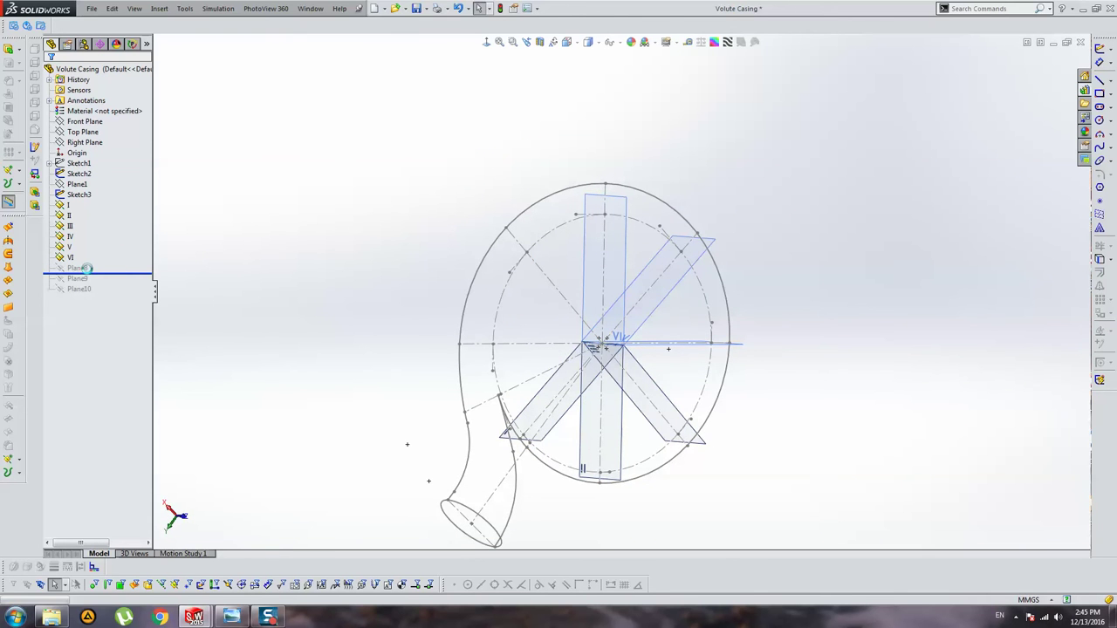
click(77, 267)
middle_drag(565, 262, 571, 290)
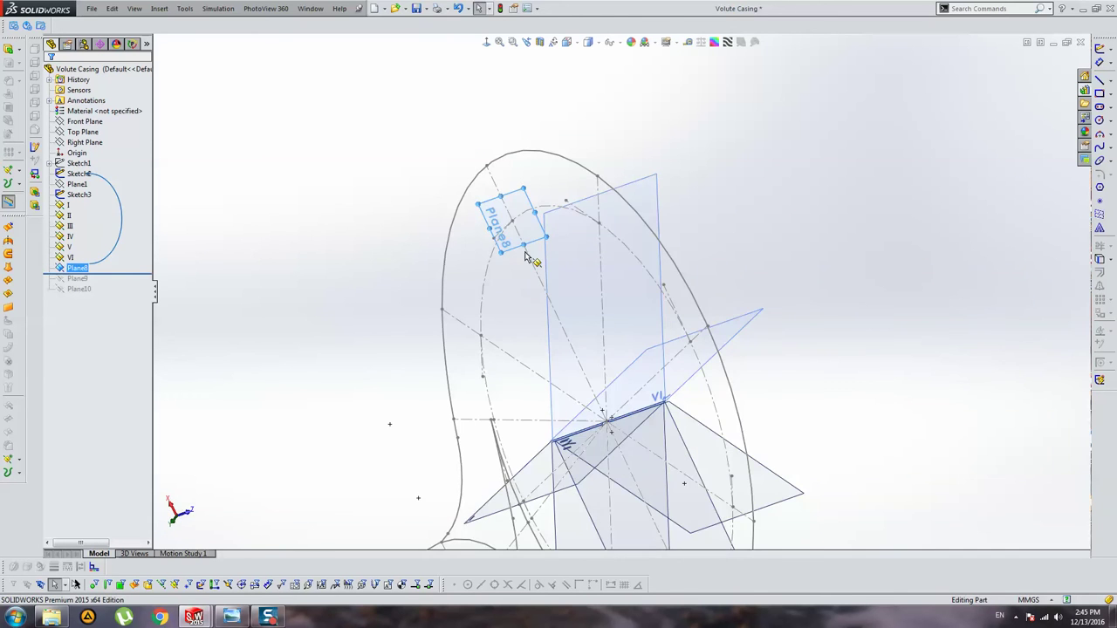
drag(523, 246, 606, 417)
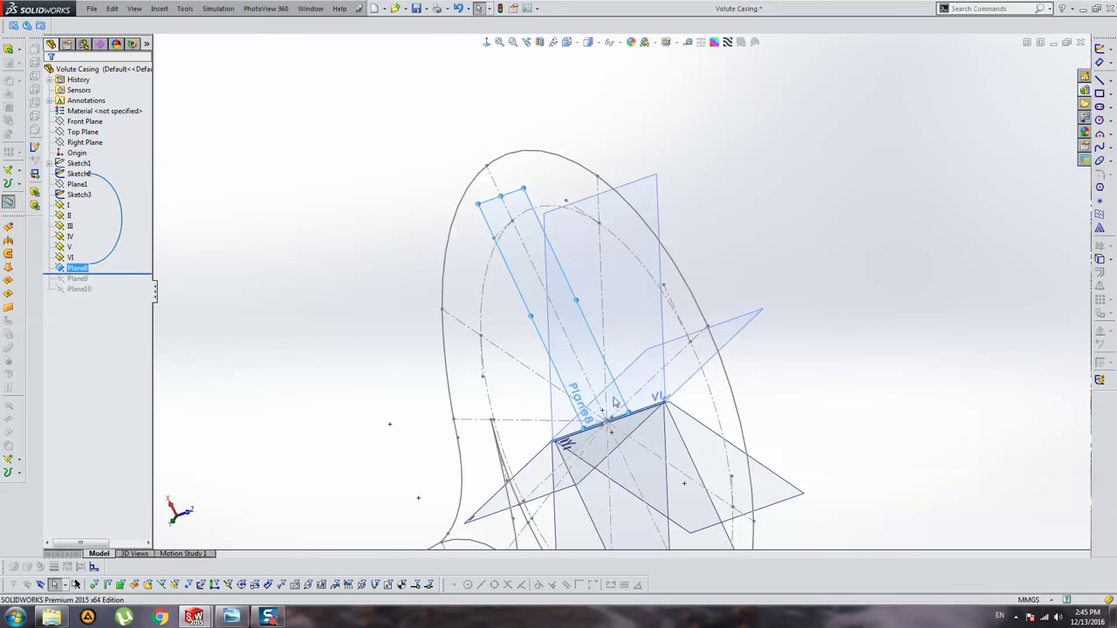
drag(588, 299, 610, 288)
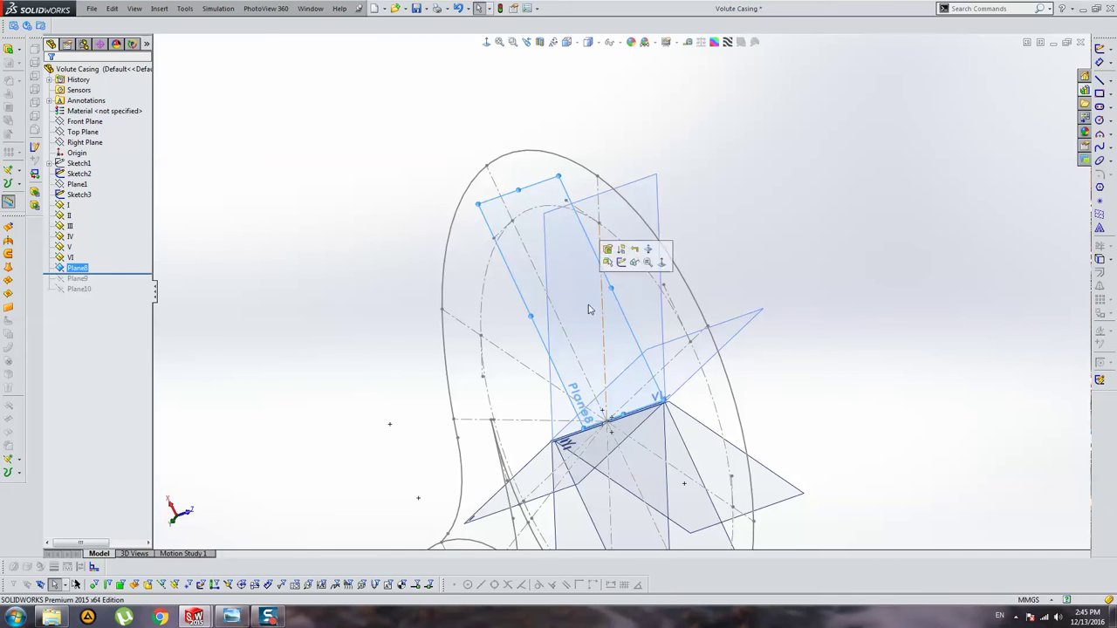
drag(531, 314, 499, 327)
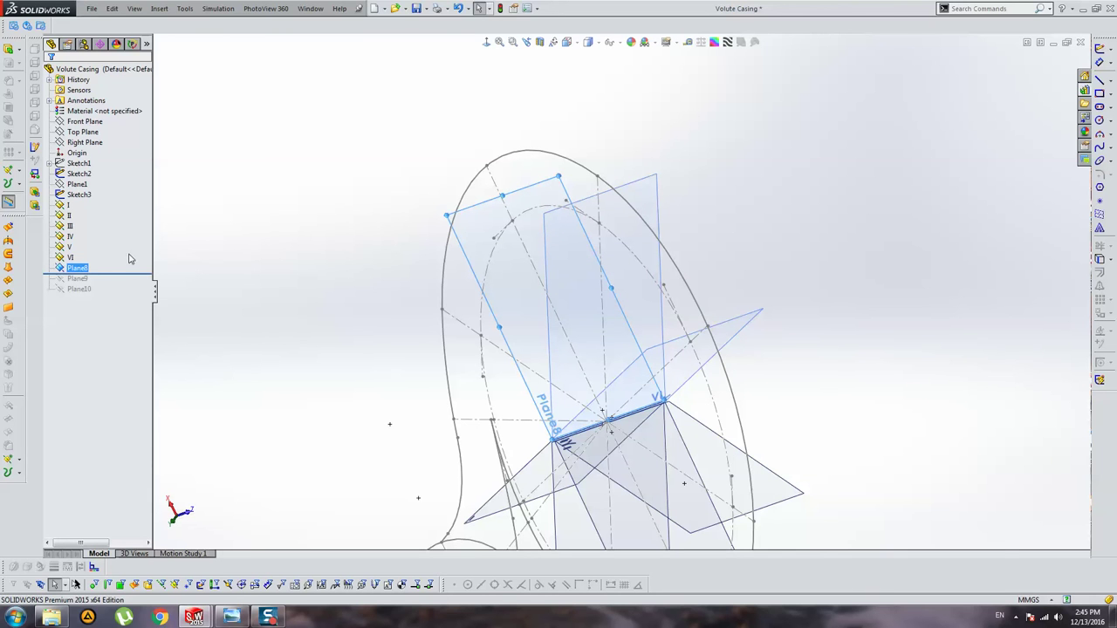
click(83, 272)
text(VII)
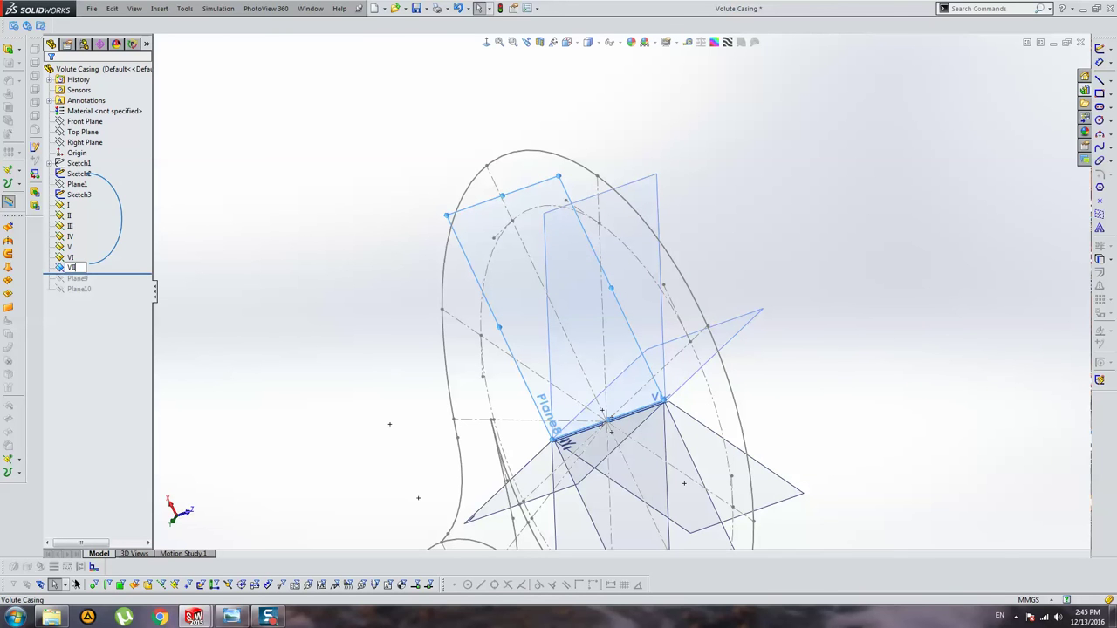
key(Return)
Step: Restore Plane9, stretch it down to the casing centre, widen it, and rename it IX
scroll(680, 349, down, 5)
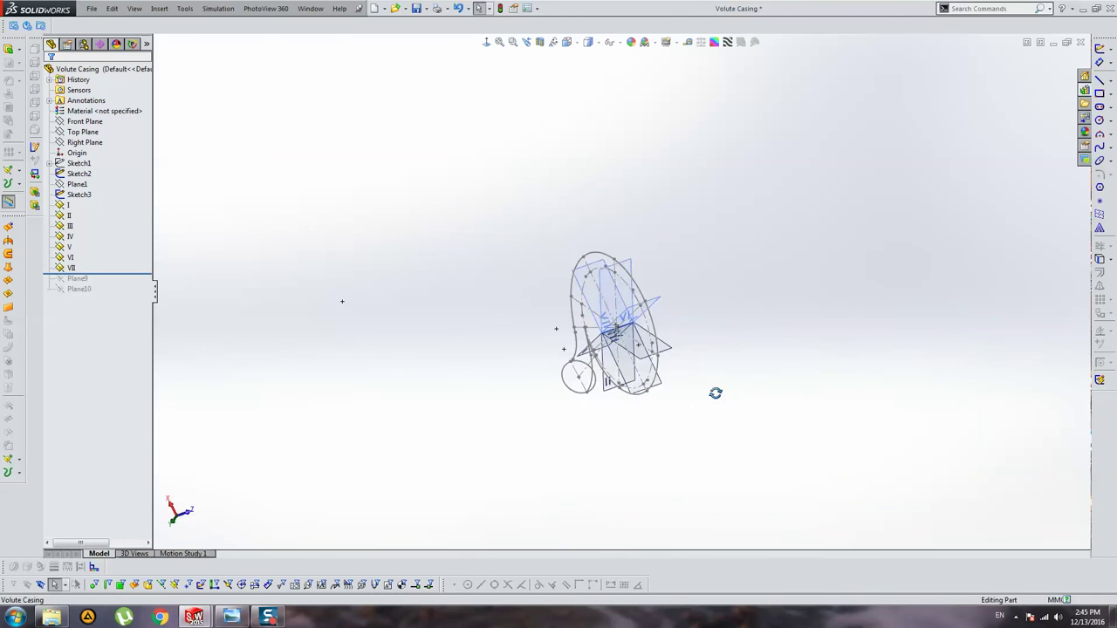
scroll(647, 305, down, 5)
middle_drag(647, 305, 609, 201)
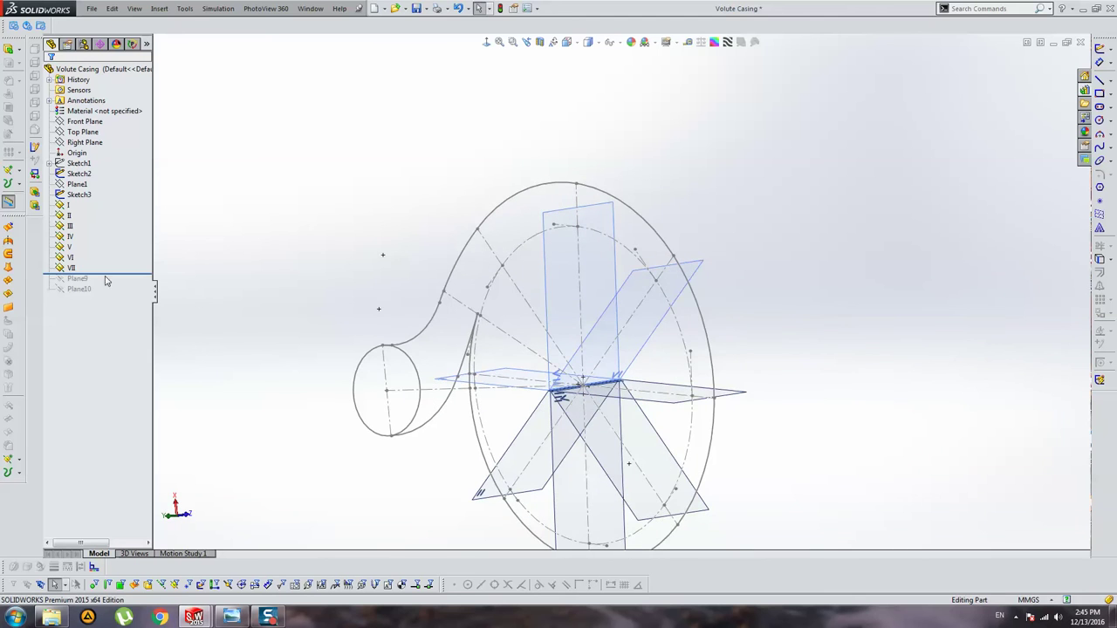
click(77, 278)
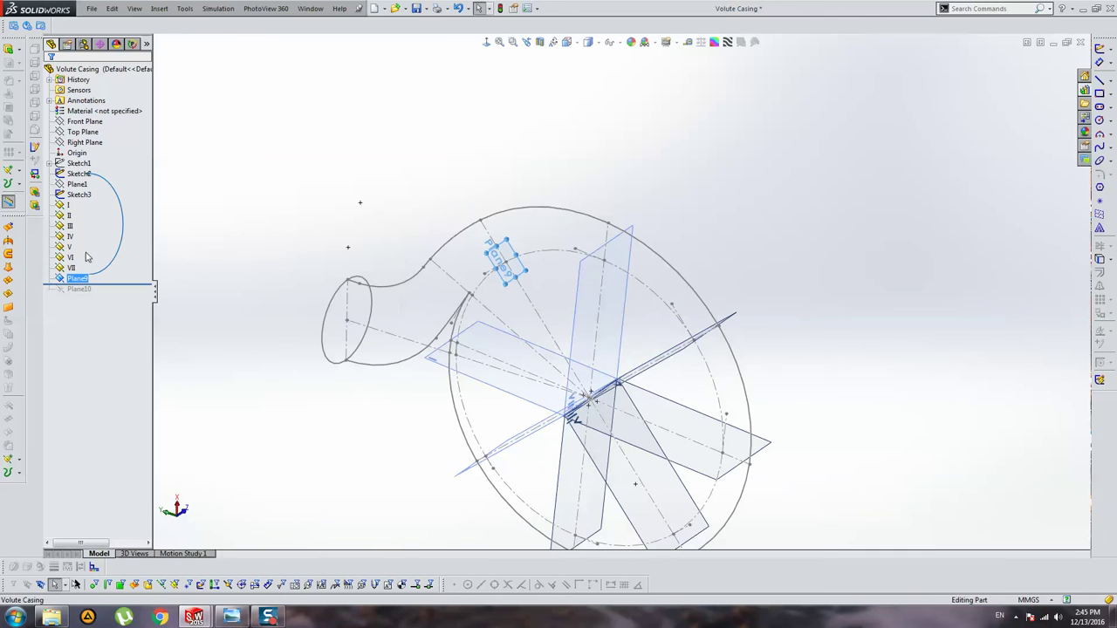
mouse_move(523, 288)
middle_down()
mouse_move(570, 321)
mouse_move(552, 299)
middle_up()
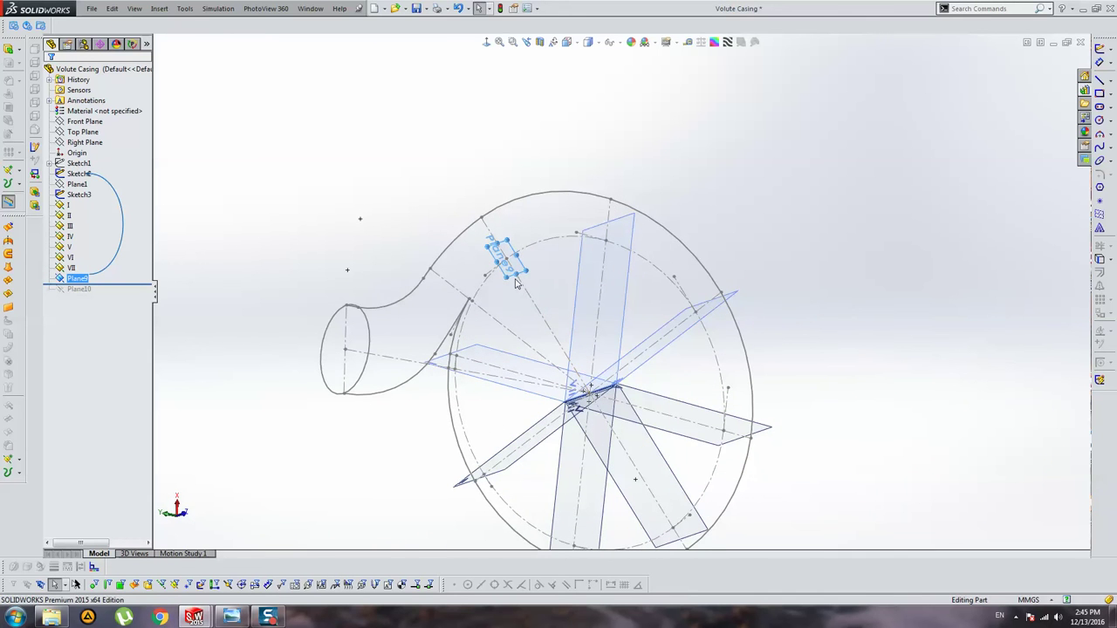
drag(515, 275, 553, 311)
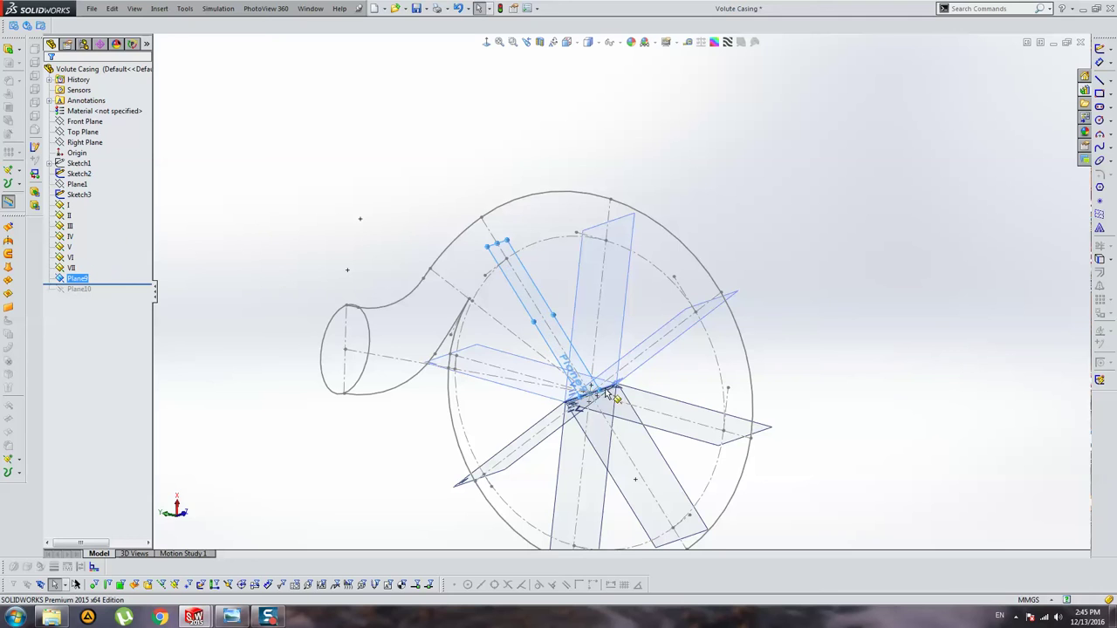
mouse_move(553, 311)
middle_down()
mouse_move(605, 324)
mouse_move(573, 319)
middle_up()
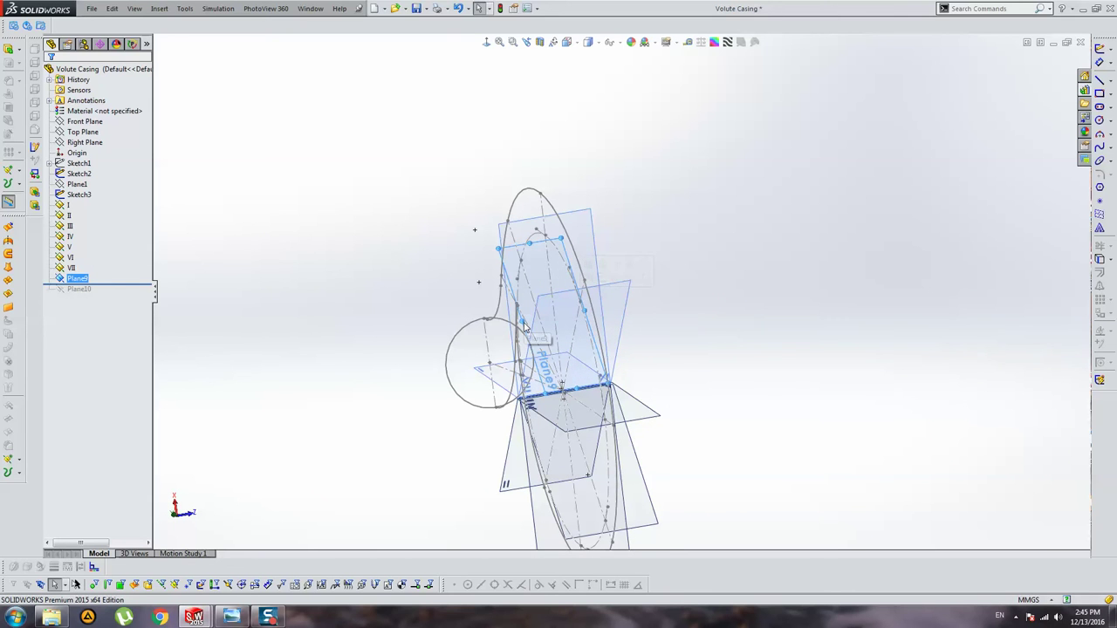
middle_drag(523, 325, 526, 335)
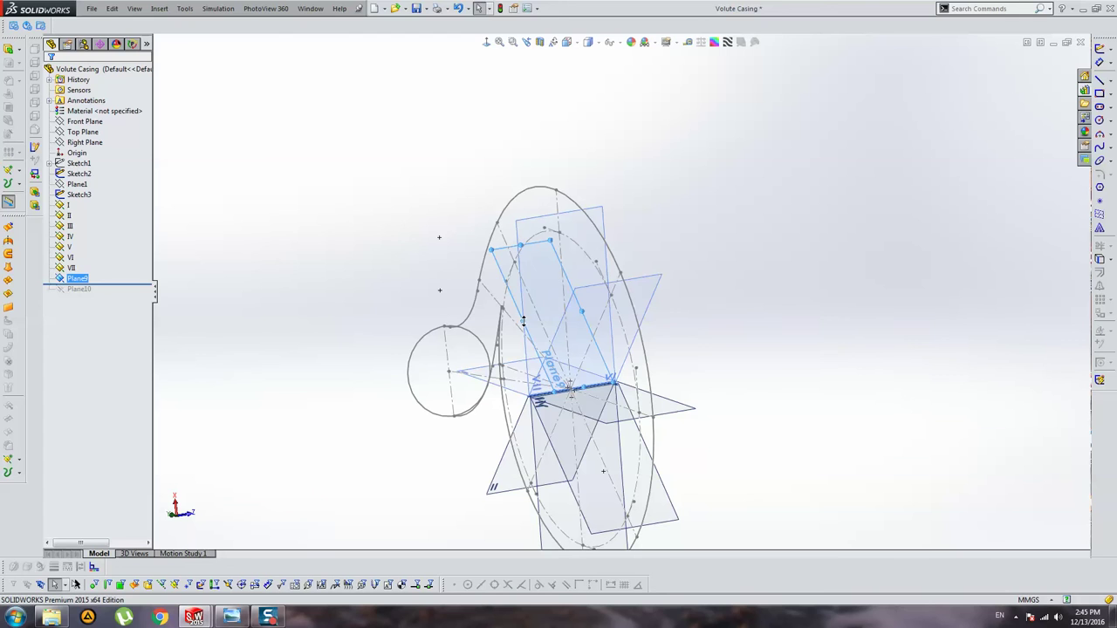
drag(523, 320, 499, 328)
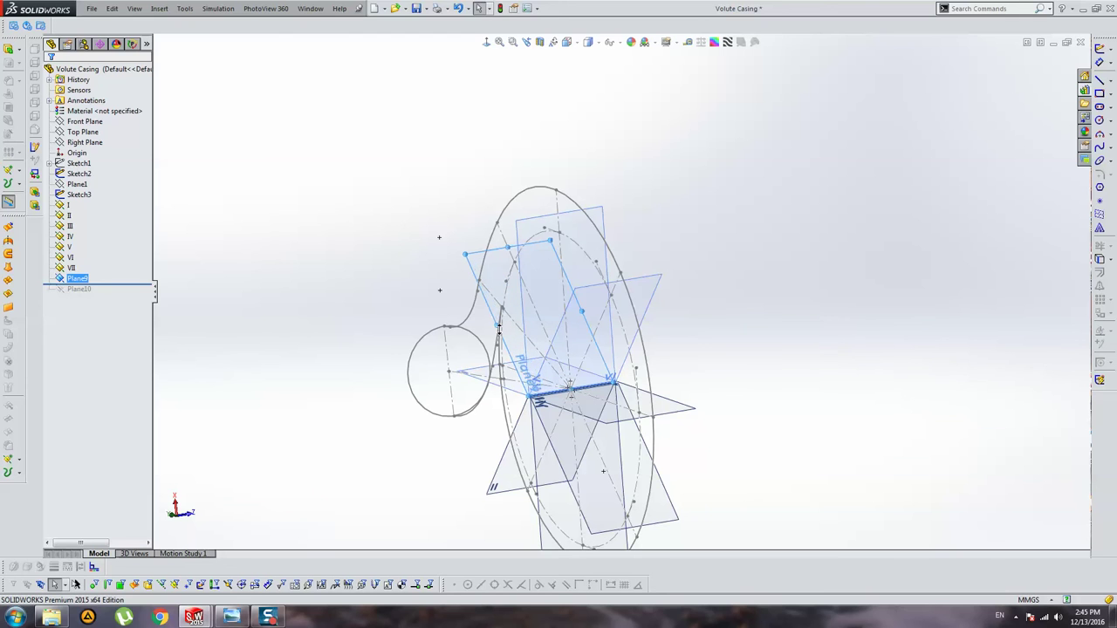
click(78, 278)
click(77, 278)
Step: Check station numbering on the volute reference drawing, then rename the IX plane to VIII
click(231, 617)
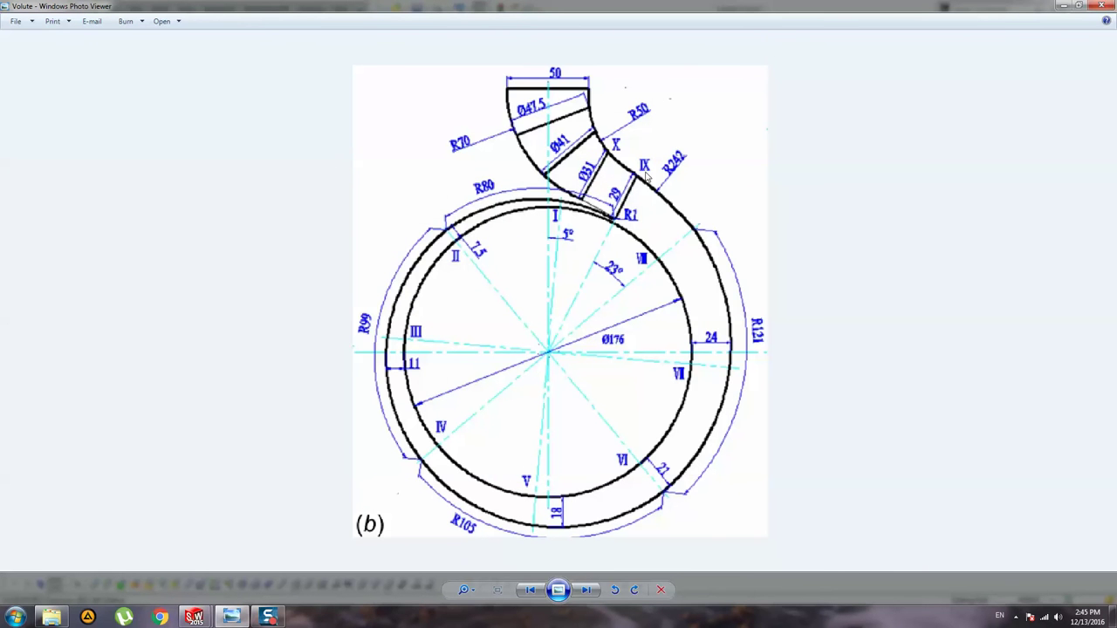
click(1062, 7)
click(70, 277)
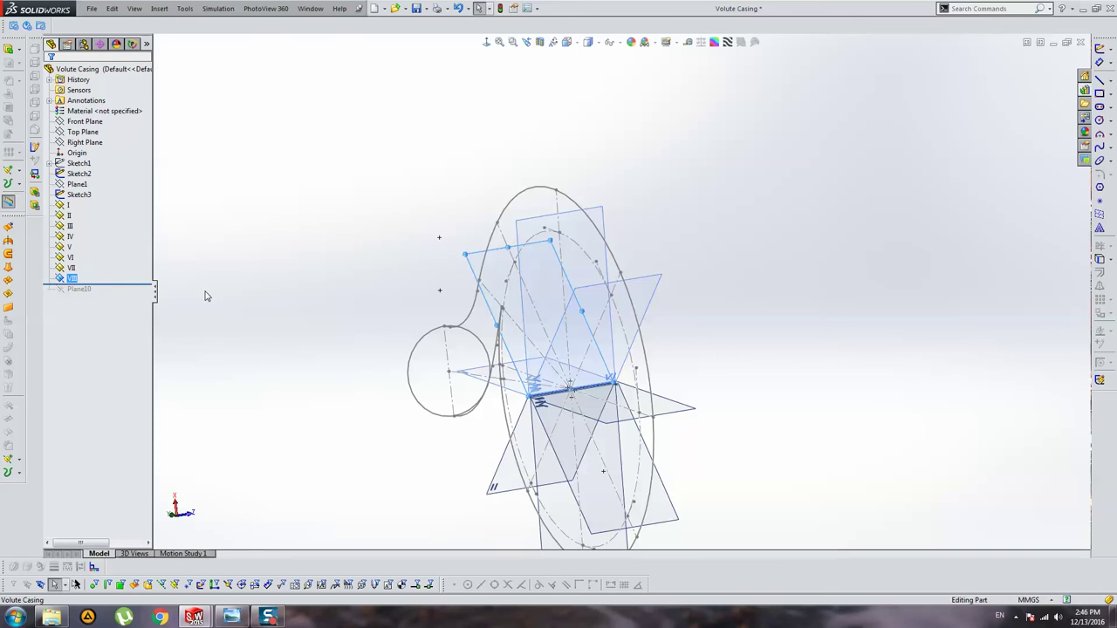
mouse_move(558, 309)
middle_down()
mouse_move(540, 323)
mouse_move(551, 364)
middle_up()
click(238, 614)
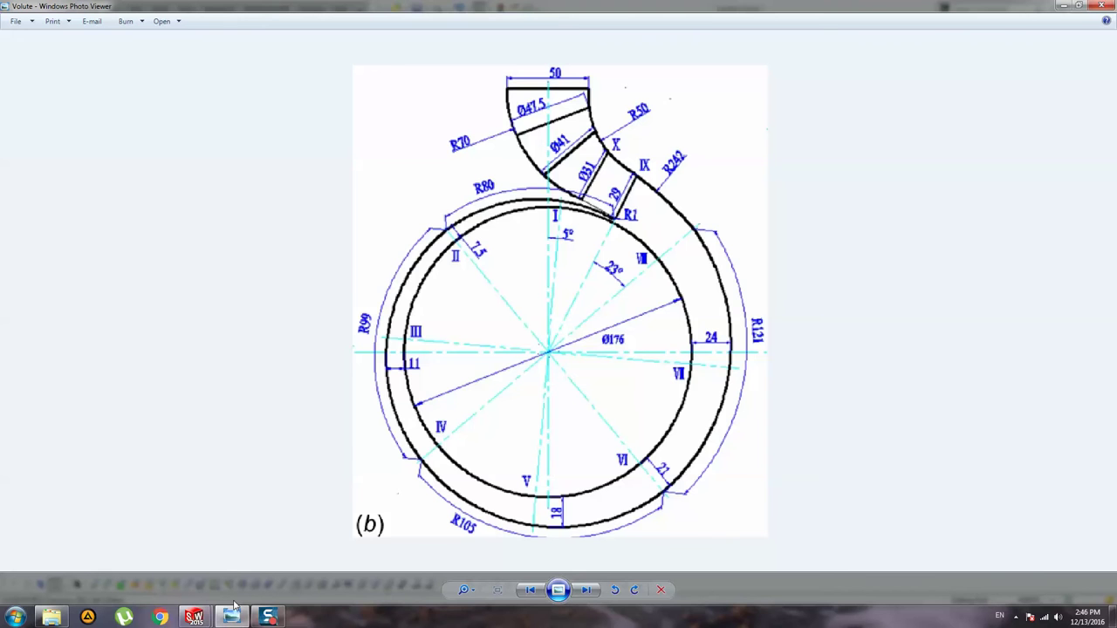
Step: Restore Plane10, stretch it down toward the casing centre, and rename it IX
click(197, 617)
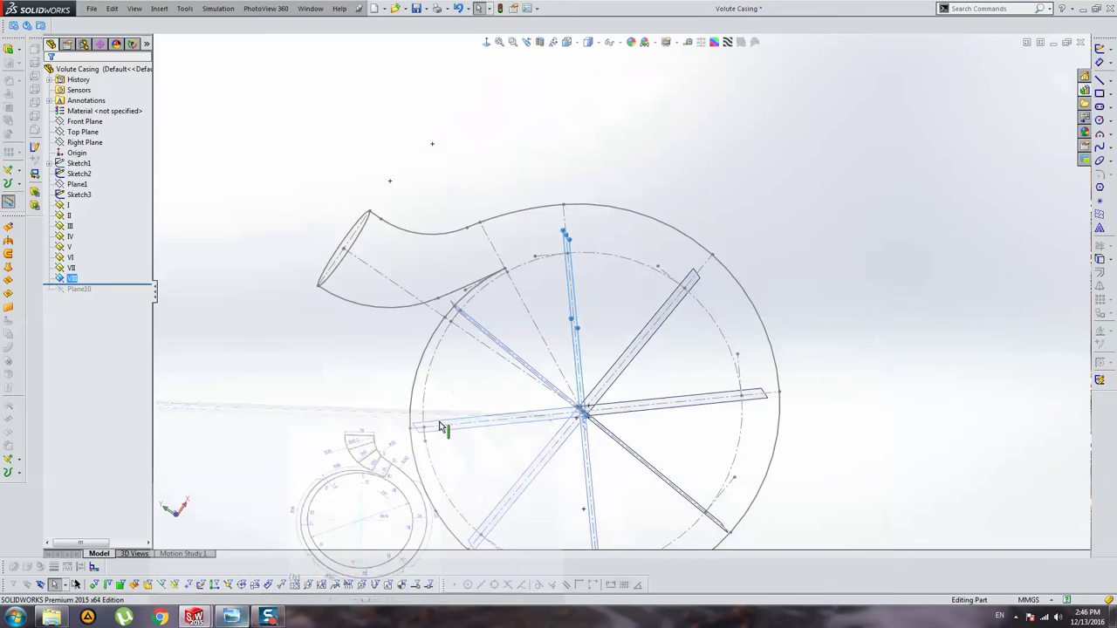
mouse_move(599, 269)
middle_down()
mouse_move(528, 369)
mouse_move(570, 206)
mouse_move(543, 251)
mouse_move(672, 282)
mouse_move(643, 287)
mouse_move(648, 302)
mouse_move(649, 280)
mouse_move(633, 320)
mouse_move(675, 276)
mouse_move(626, 279)
mouse_move(629, 309)
middle_up()
scroll(649, 281, up, 3)
scroll(602, 308, down, 2)
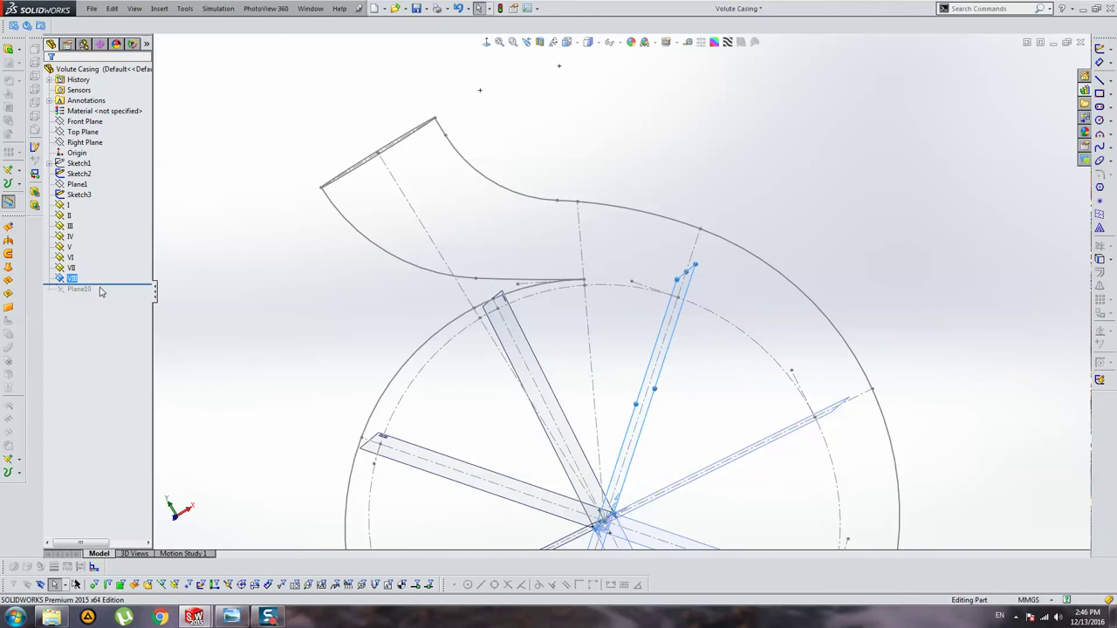
drag(103, 284, 103, 294)
mouse_move(599, 282)
middle_down()
mouse_move(660, 312)
mouse_move(627, 330)
middle_up()
click(605, 320)
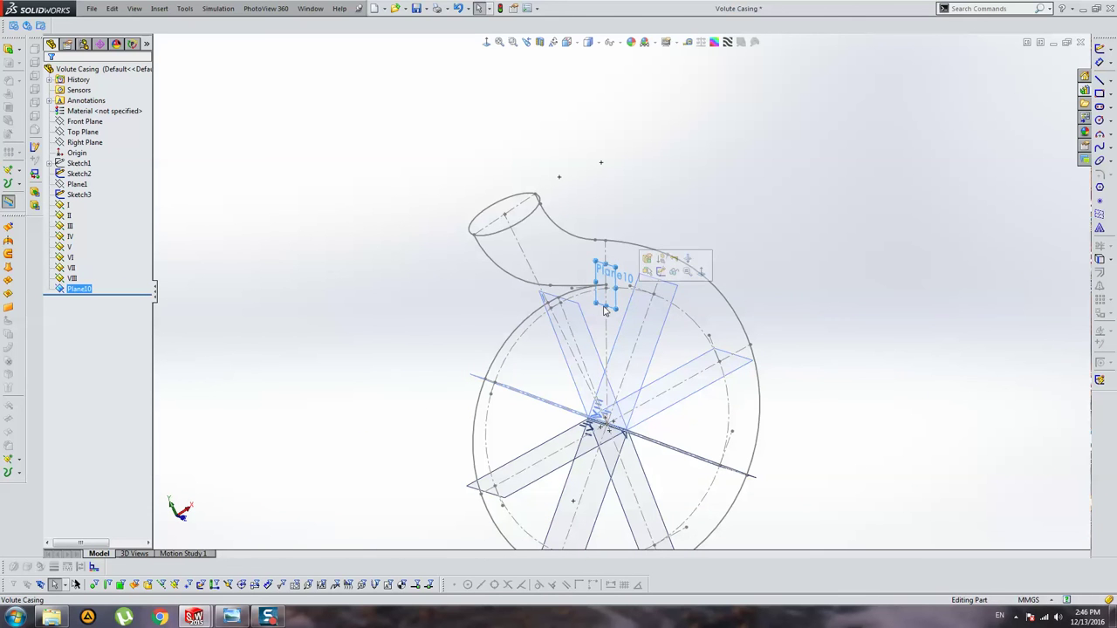
drag(604, 311, 610, 428)
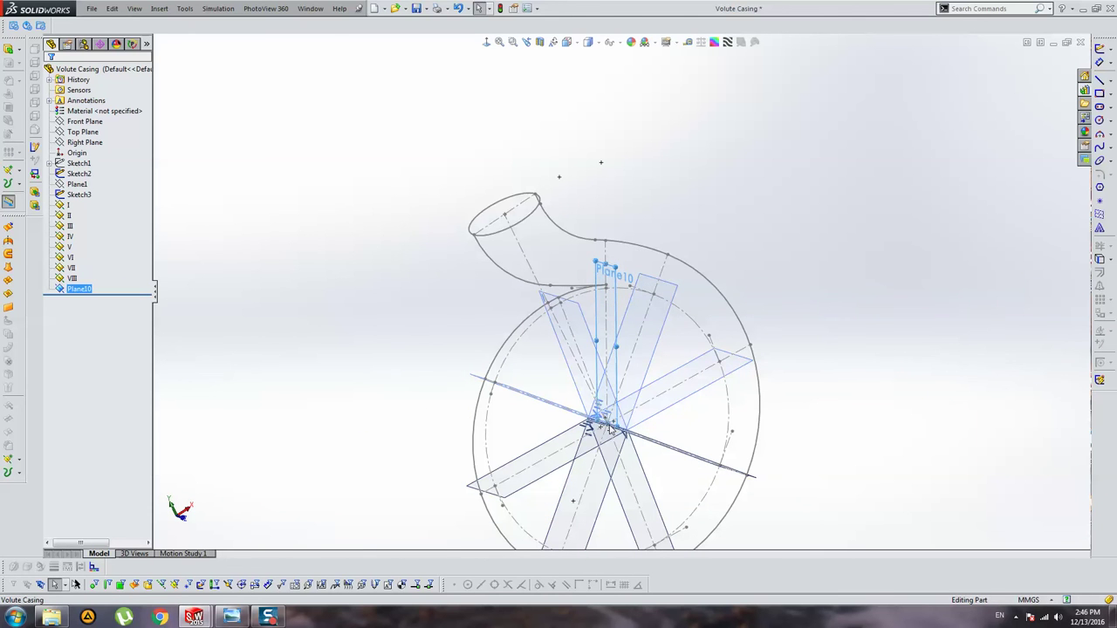
mouse_move(611, 428)
middle_down()
mouse_move(636, 424)
mouse_move(636, 340)
mouse_move(655, 358)
mouse_move(585, 334)
mouse_move(506, 327)
middle_up()
scroll(417, 207, down, 3)
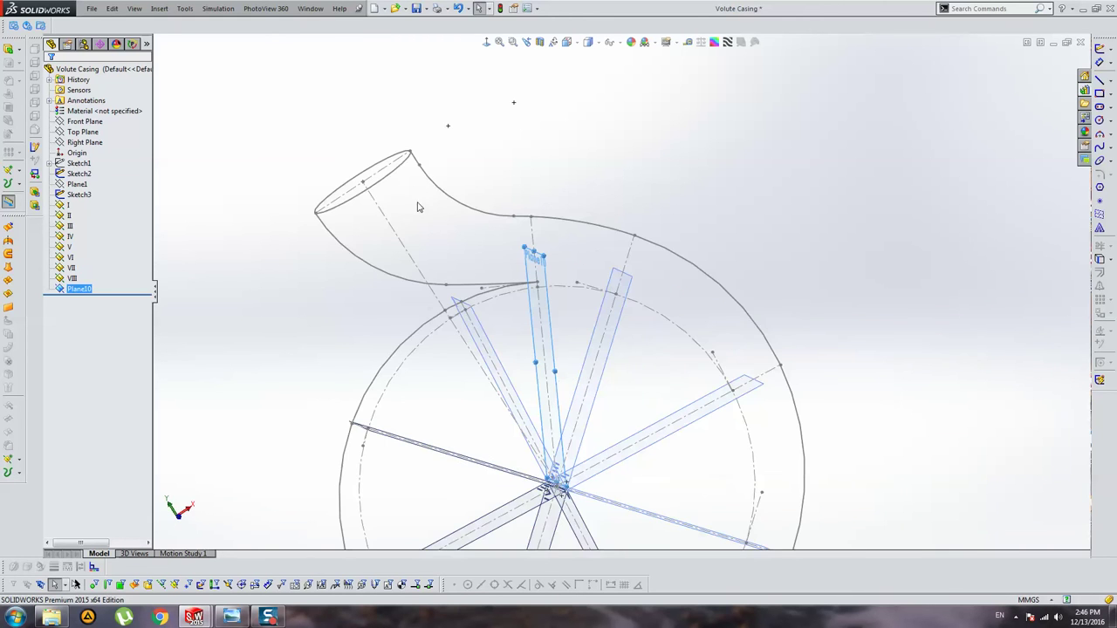
click(78, 292)
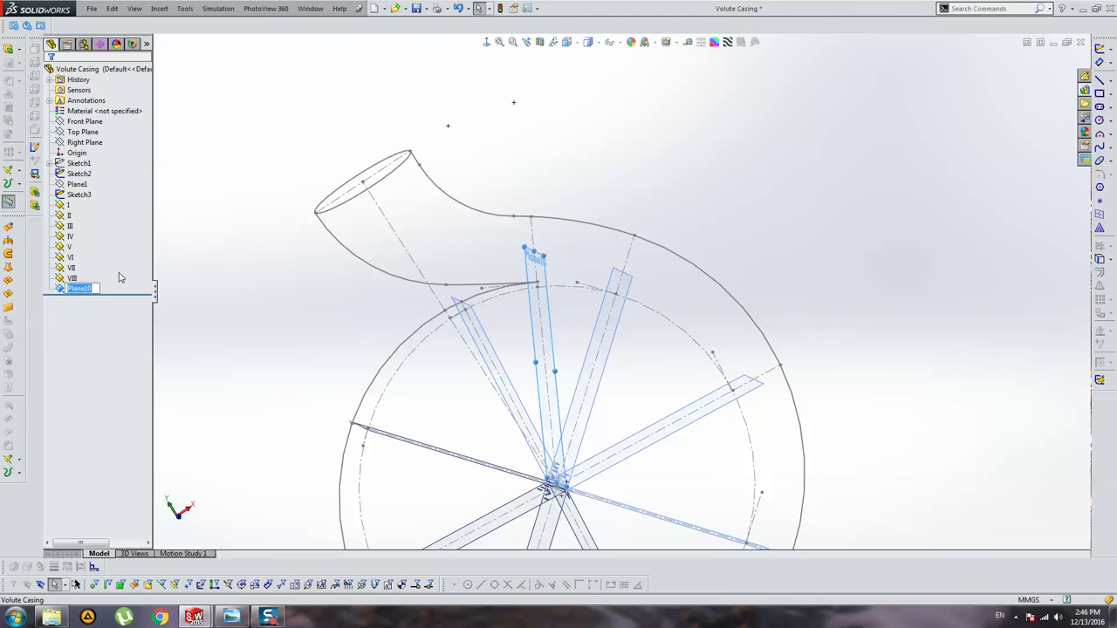
text(IX)
key(Return)
Step: Deselect plane IX and bring the volute reference drawing back up in Photo Viewer
scroll(657, 142, up, 4)
mouse_move(840, 329)
middle_down()
mouse_move(768, 324)
mouse_move(706, 356)
middle_up()
click(433, 335)
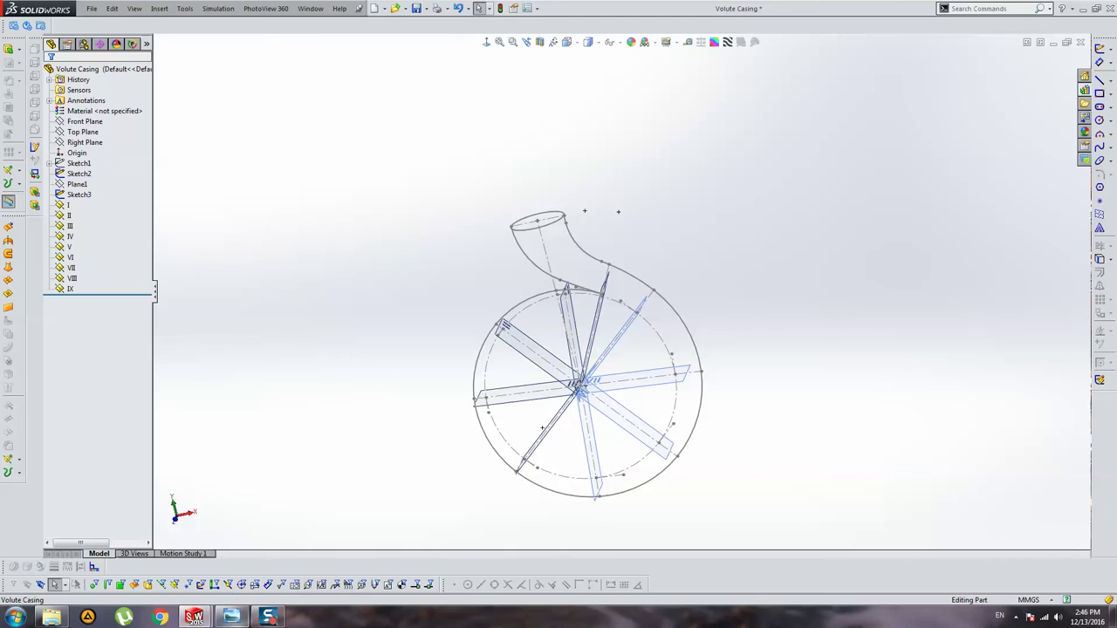
click(231, 616)
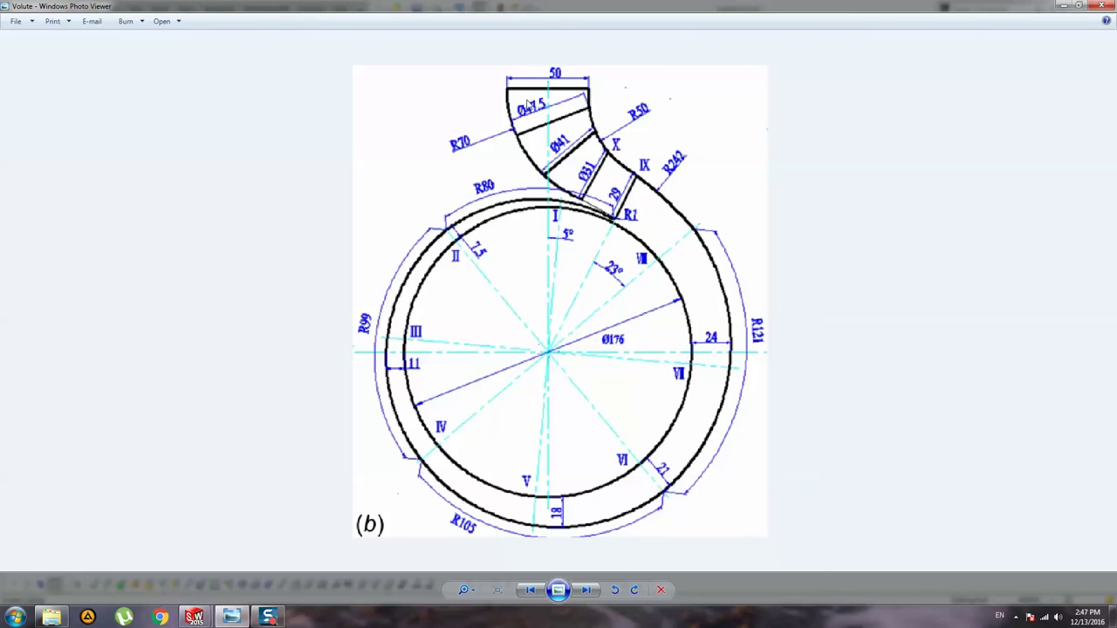
Step: Close the volute reference drawing and save the Volute Casing part
click(1088, 6)
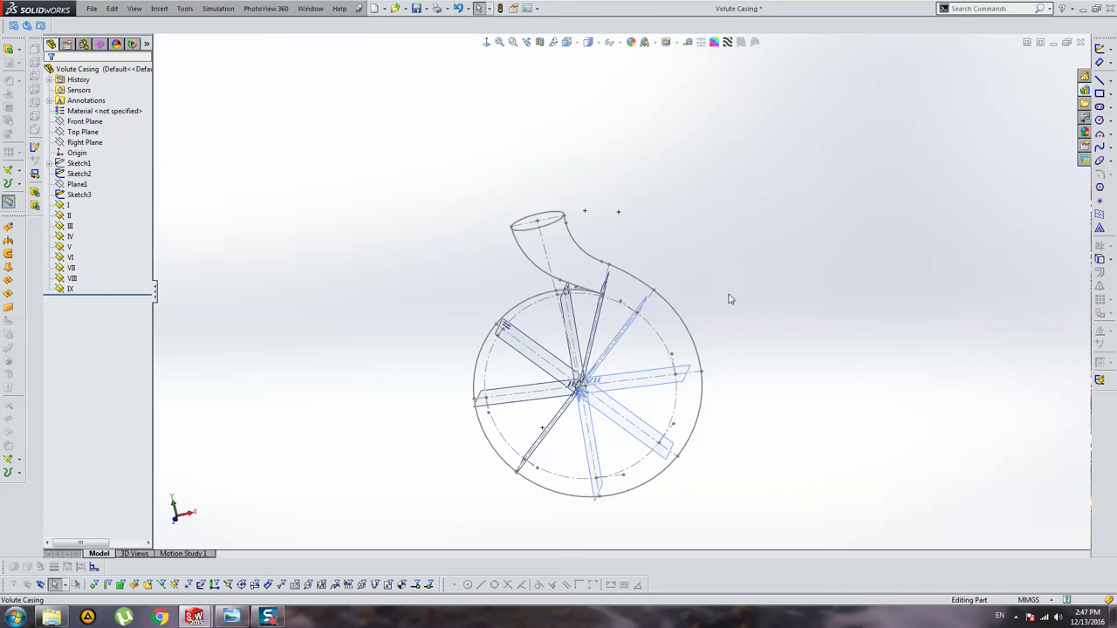
middle_drag(733, 297, 712, 275)
key(ctrl+s)
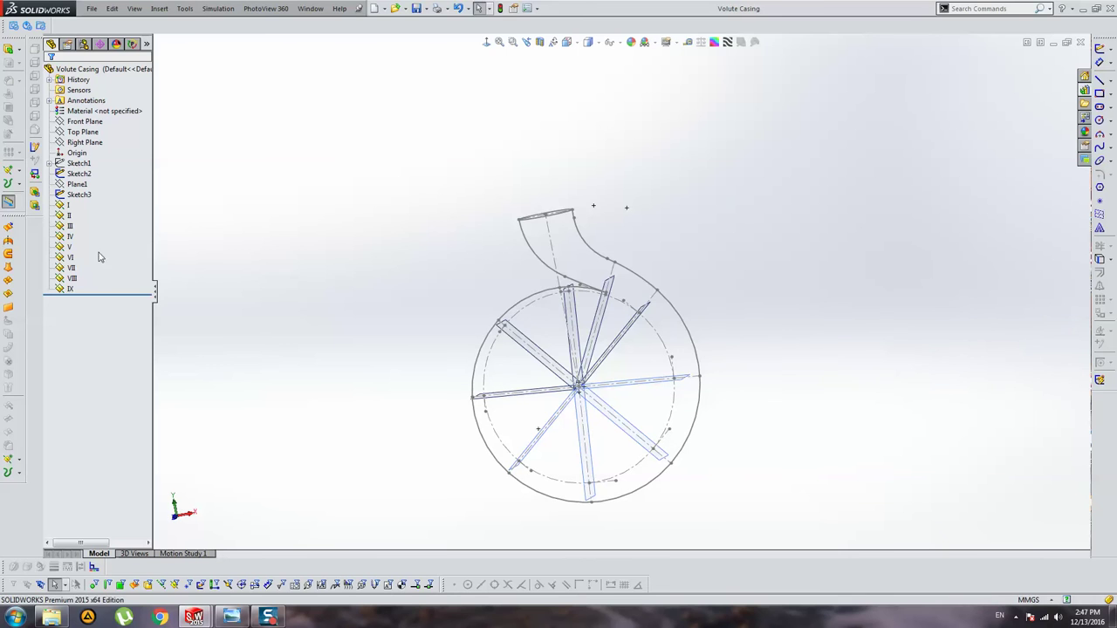
Step: Roll the model back to before plane II and start a new sketch on plane I
right_click(70, 218)
click(89, 197)
mouse_move(585, 189)
middle_down()
mouse_move(673, 286)
mouse_move(659, 263)
mouse_move(649, 281)
middle_up()
click(451, 252)
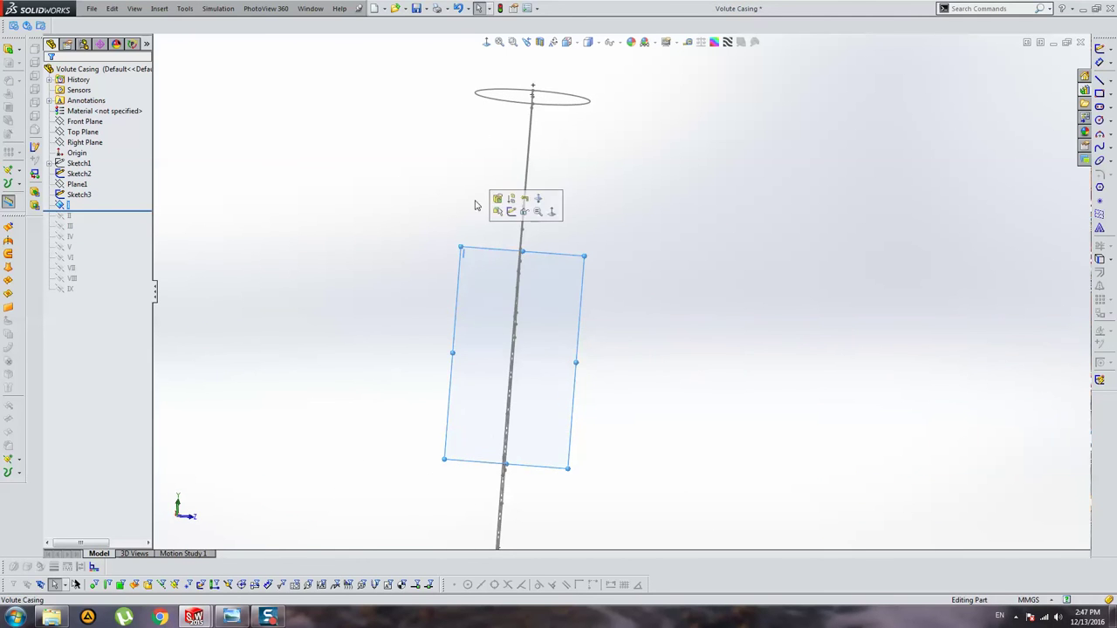
click(1099, 49)
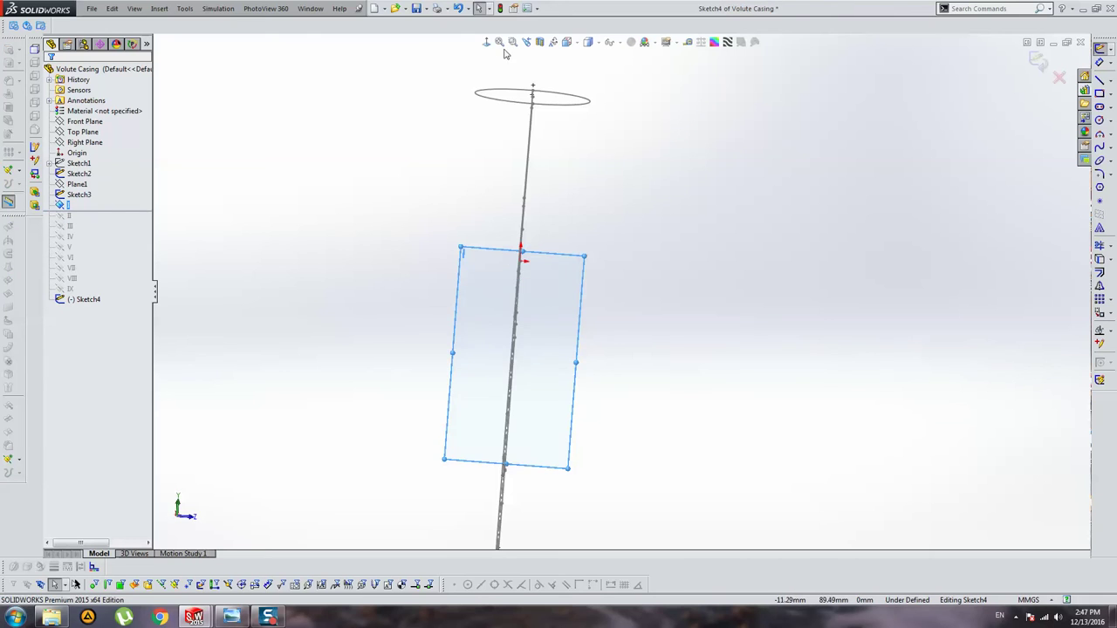
Step: View plane I head-on with the Line tool ready, checking the Cross-sections part for reference
click(487, 42)
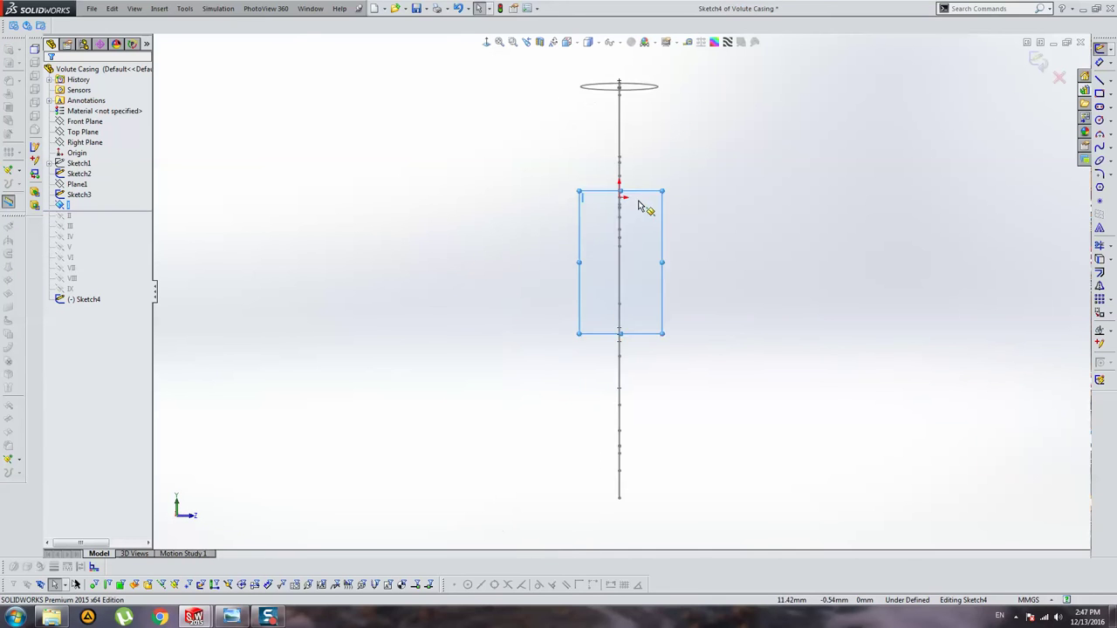
click(1099, 78)
scroll(618, 237, up, 2)
scroll(637, 250, up, 1)
scroll(561, 256, down, 4)
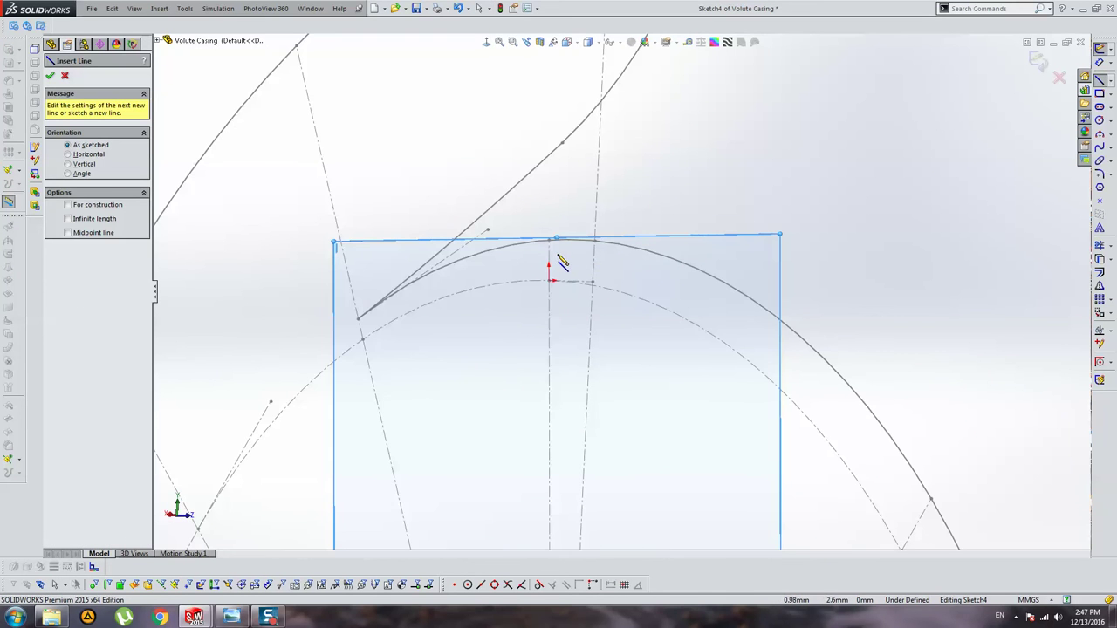
key(ctrl+Tab)
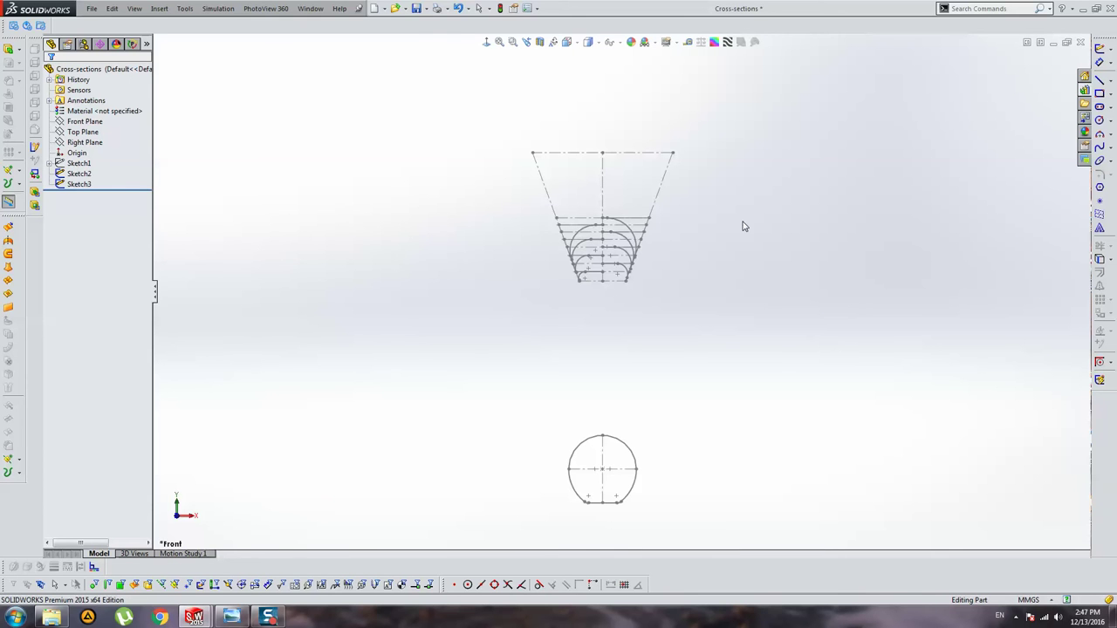
key(ctrl+Tab)
scroll(600, 253, down, 1)
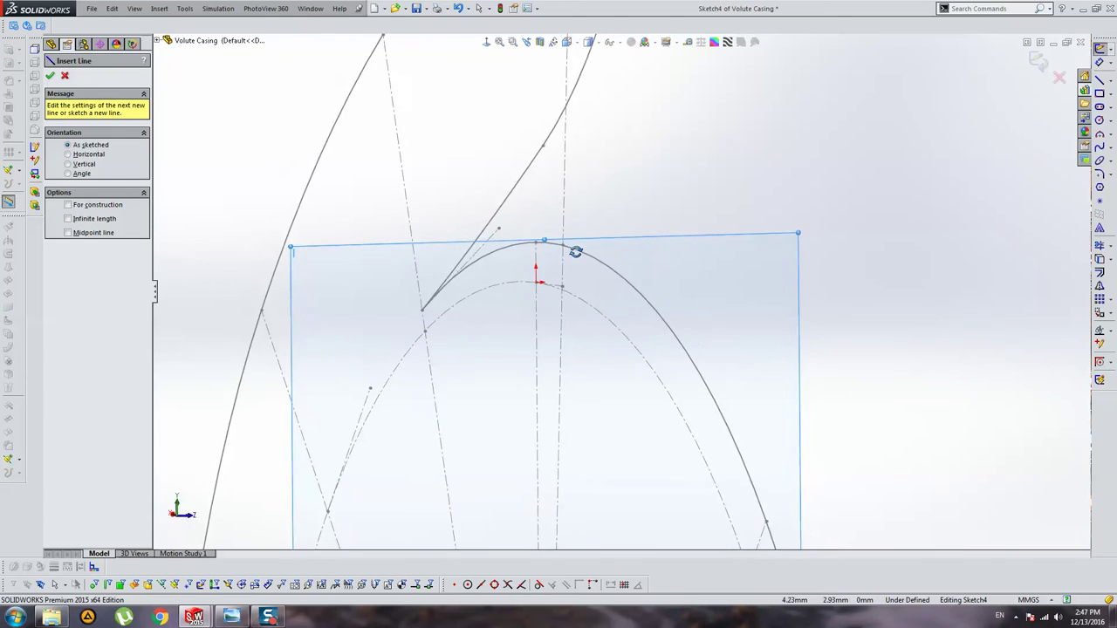
scroll(576, 252, down, 1)
scroll(548, 250, down, 2)
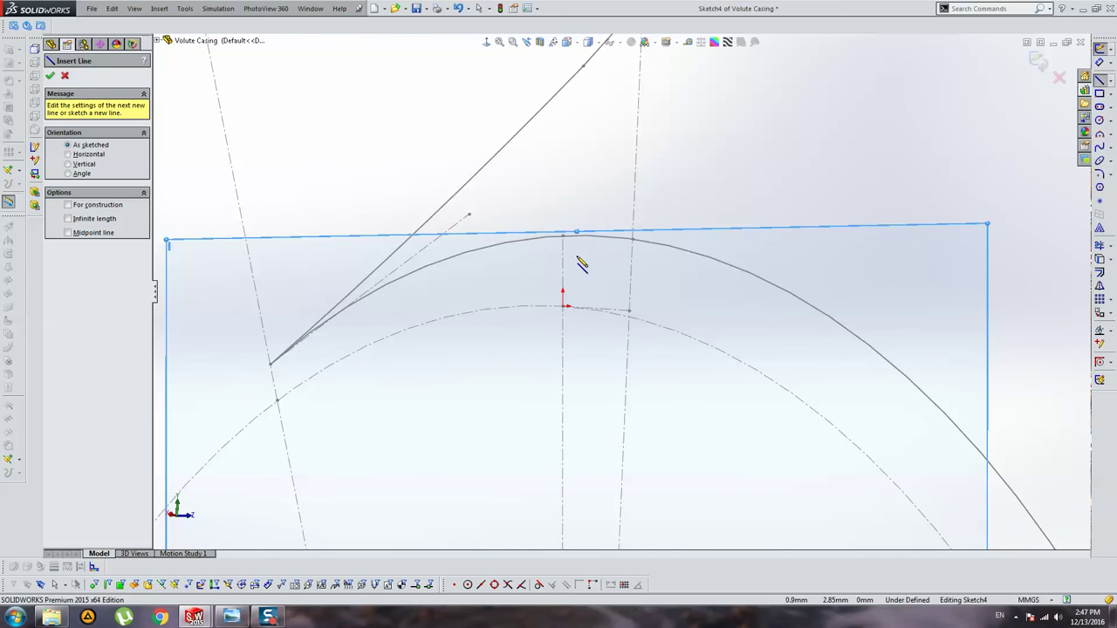
key(ctrl+Tab)
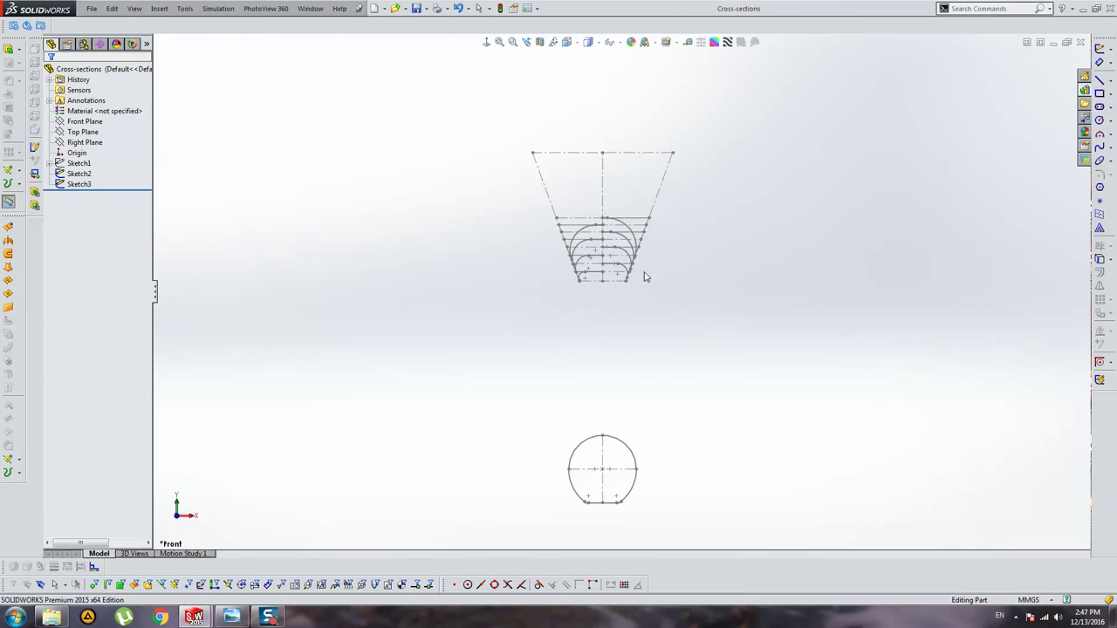
key(ctrl+Tab)
scroll(596, 355, up, 1)
scroll(628, 354, up, 4)
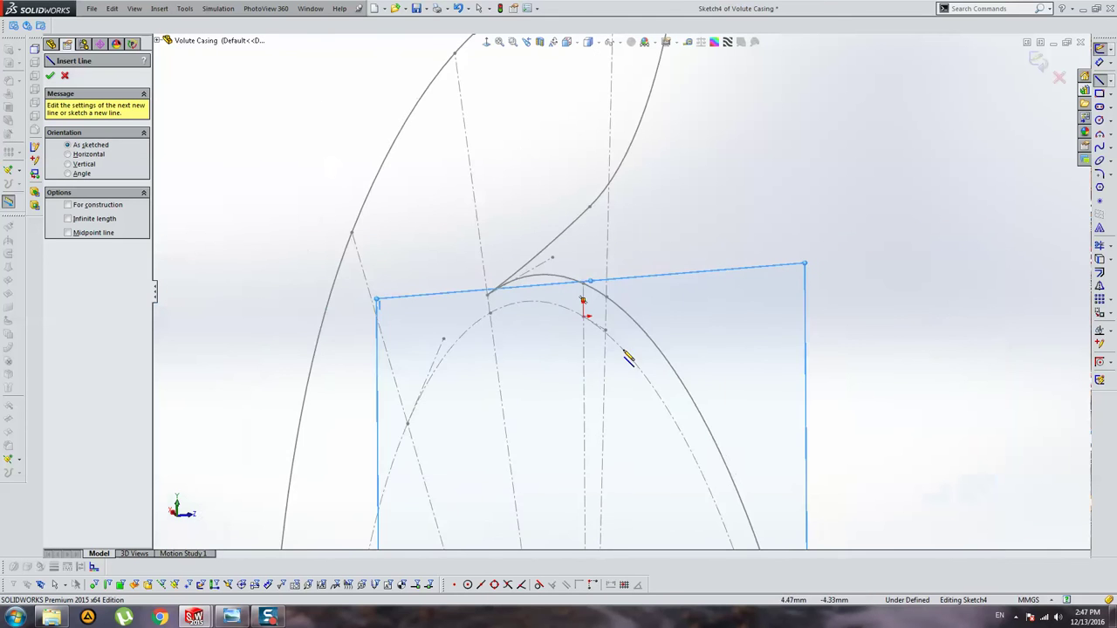
scroll(609, 340, up, 3)
scroll(608, 340, down, 8)
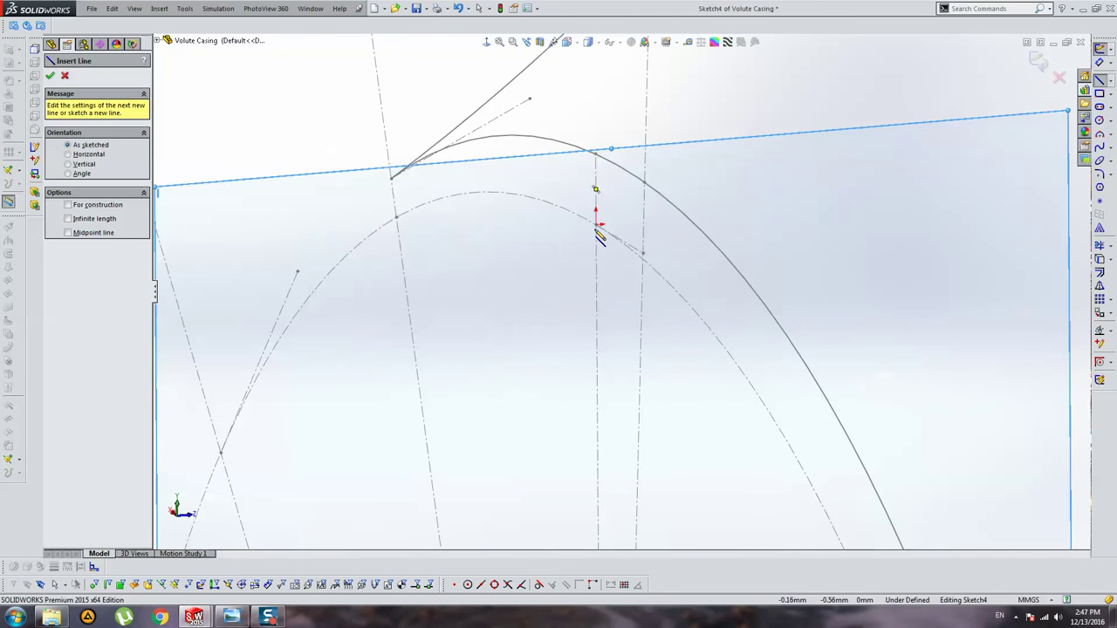
Step: Draw a 92 mm vertical line from the spiral curve down to the plane's bottom edge
click(596, 156)
scroll(668, 411, up, 5)
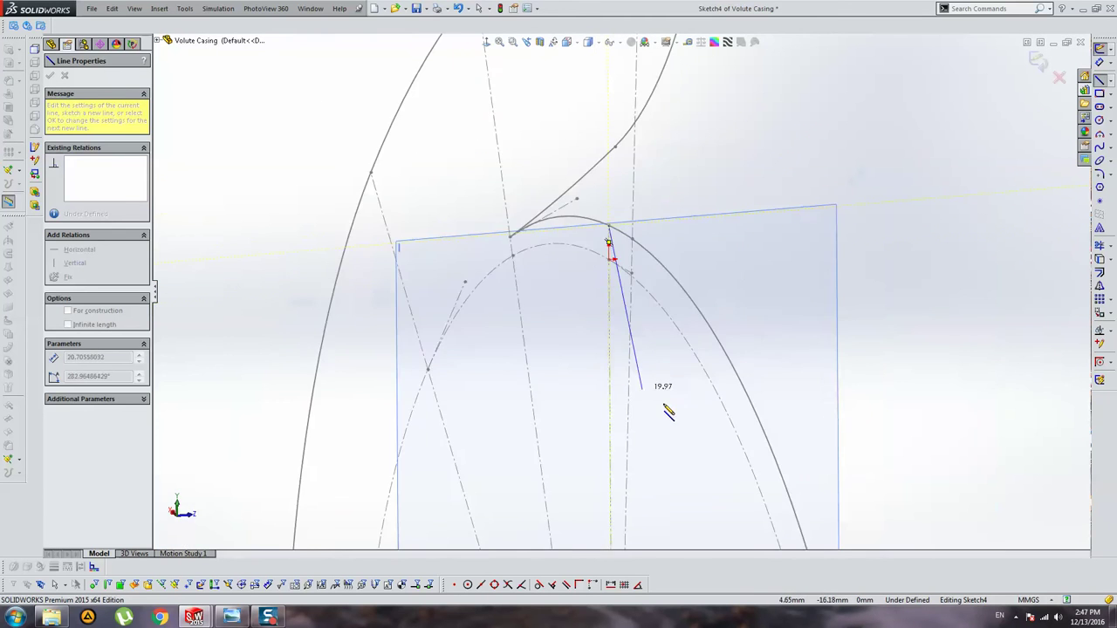
scroll(663, 412, up, 10)
scroll(663, 412, down, 6)
click(573, 410)
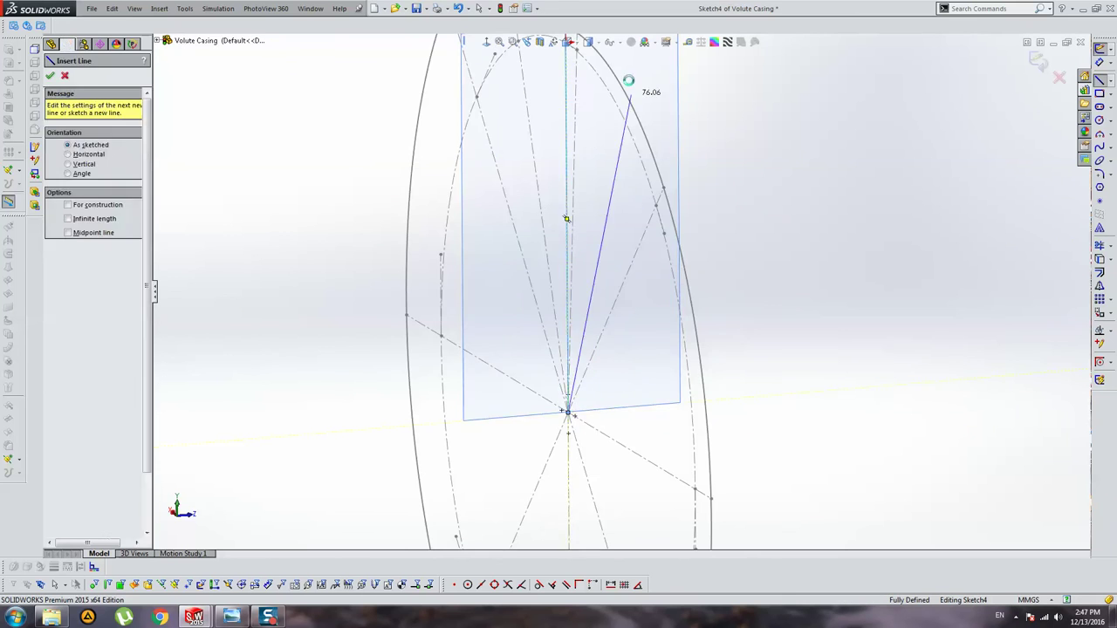
key(Escape)
scroll(599, 149, down, 2)
Step: Check the new vertical line, then exit Sketch4 back to the part
click(598, 279)
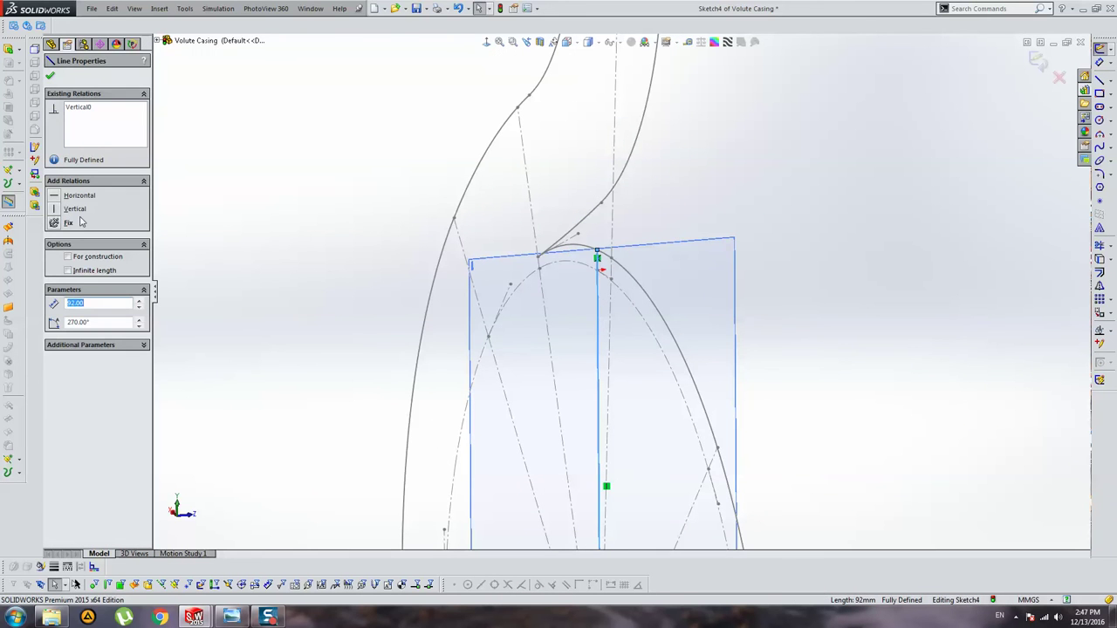
key(Escape)
scroll(690, 218, down, 3)
scroll(659, 245, down, 2)
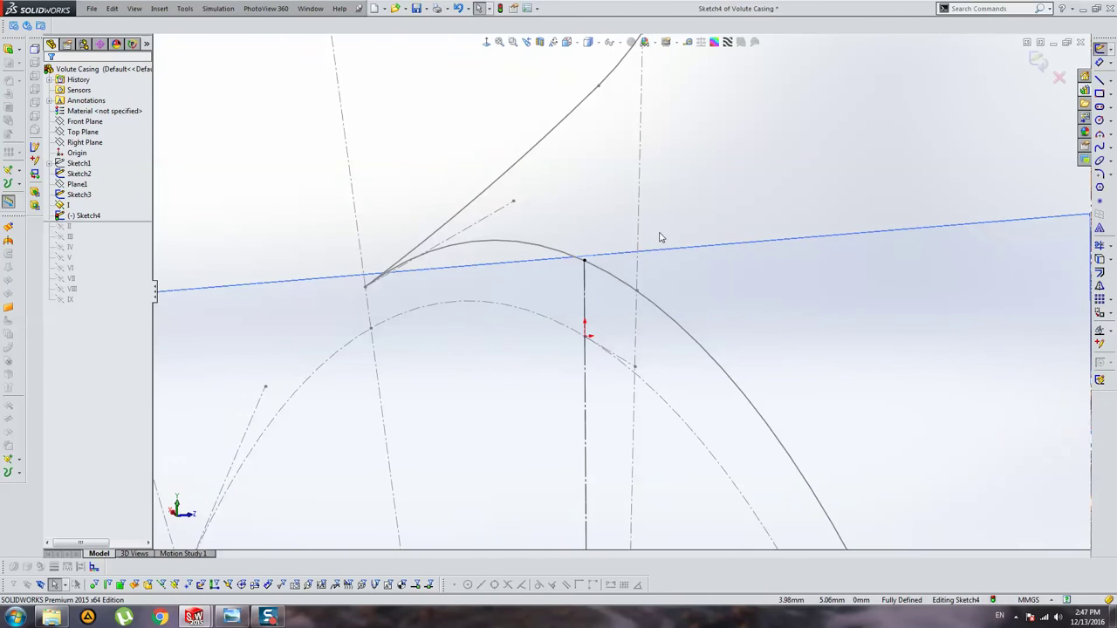
scroll(650, 218, down, 2)
scroll(642, 201, down, 2)
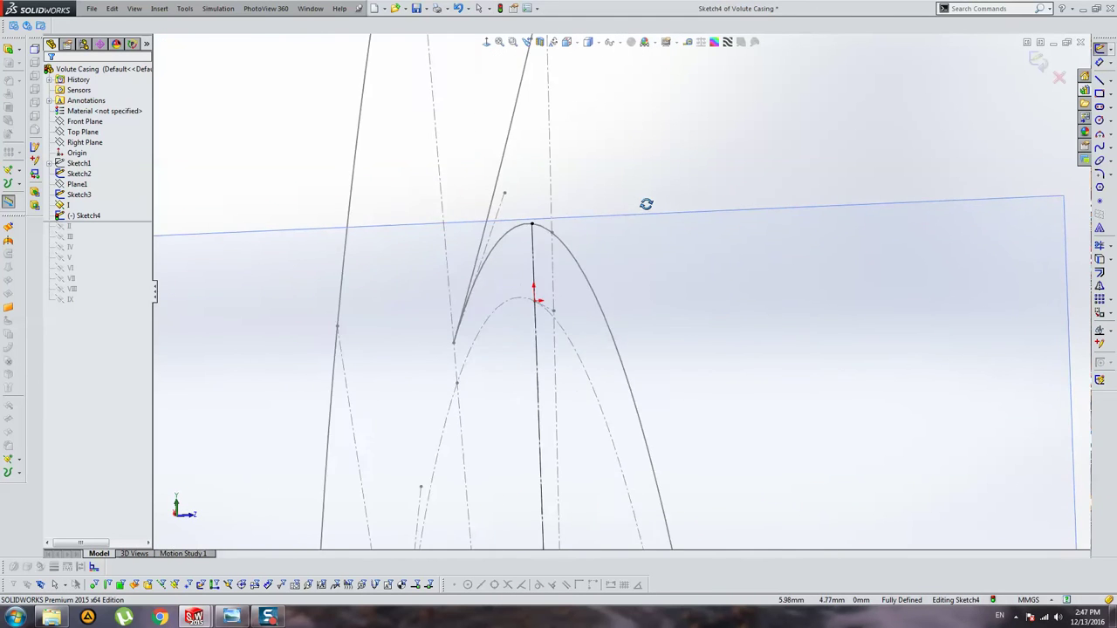
click(1101, 81)
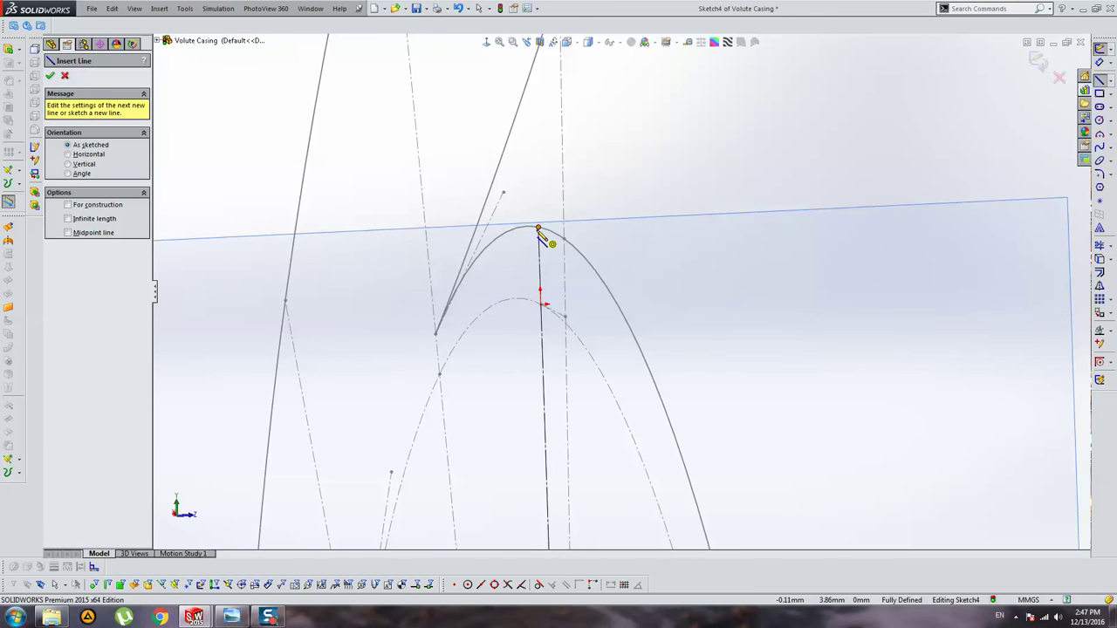
click(1038, 59)
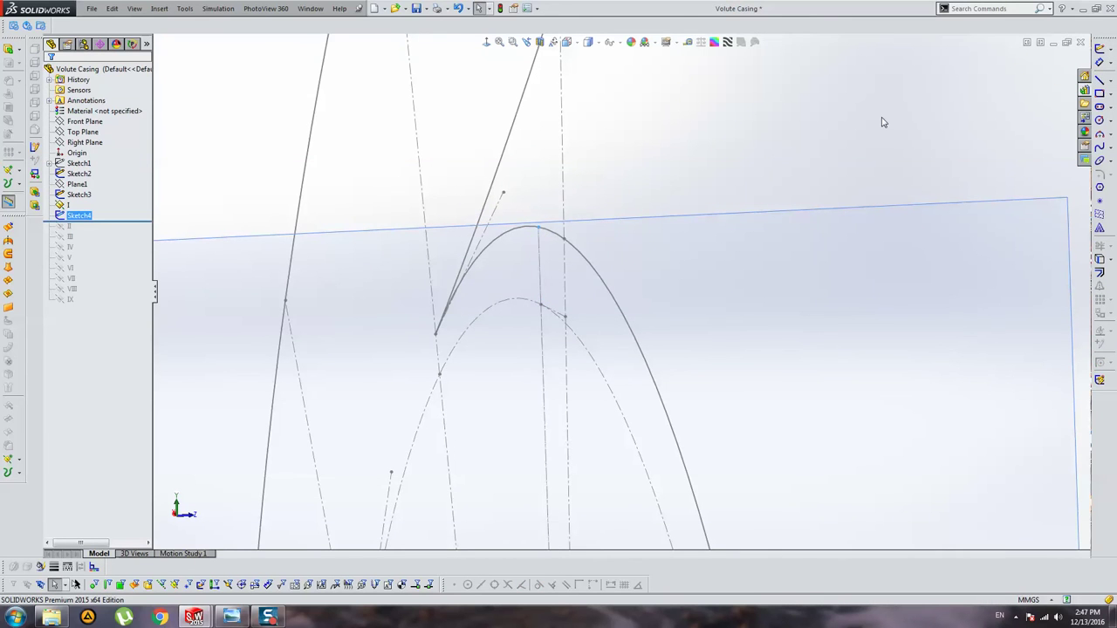
mouse_move(686, 230)
middle_down()
mouse_move(638, 215)
mouse_move(623, 241)
mouse_move(670, 191)
middle_up()
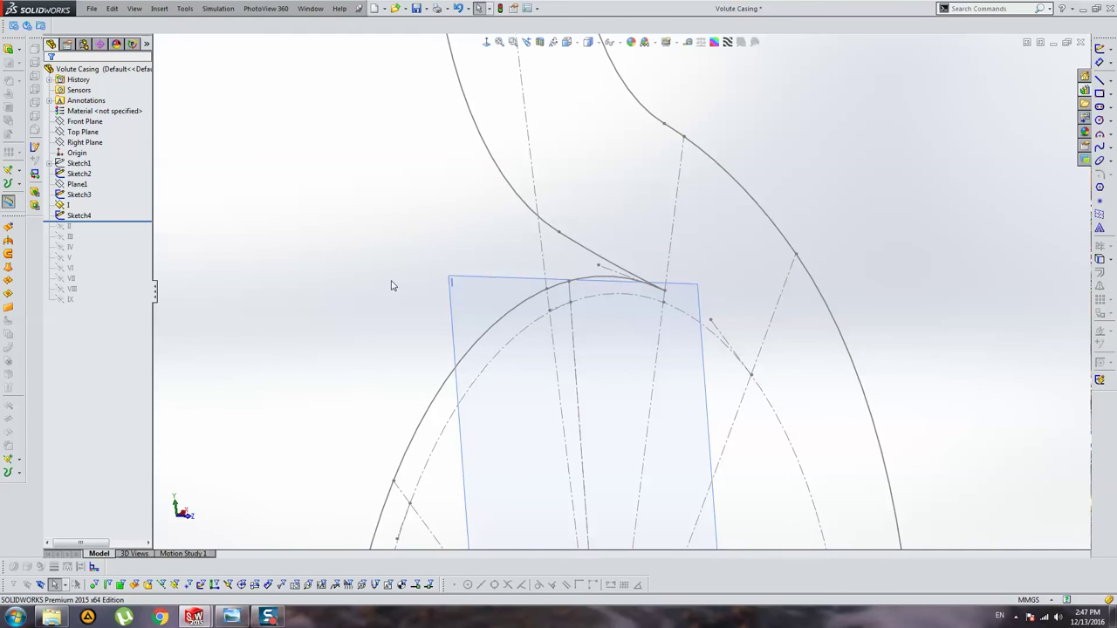
key(z)
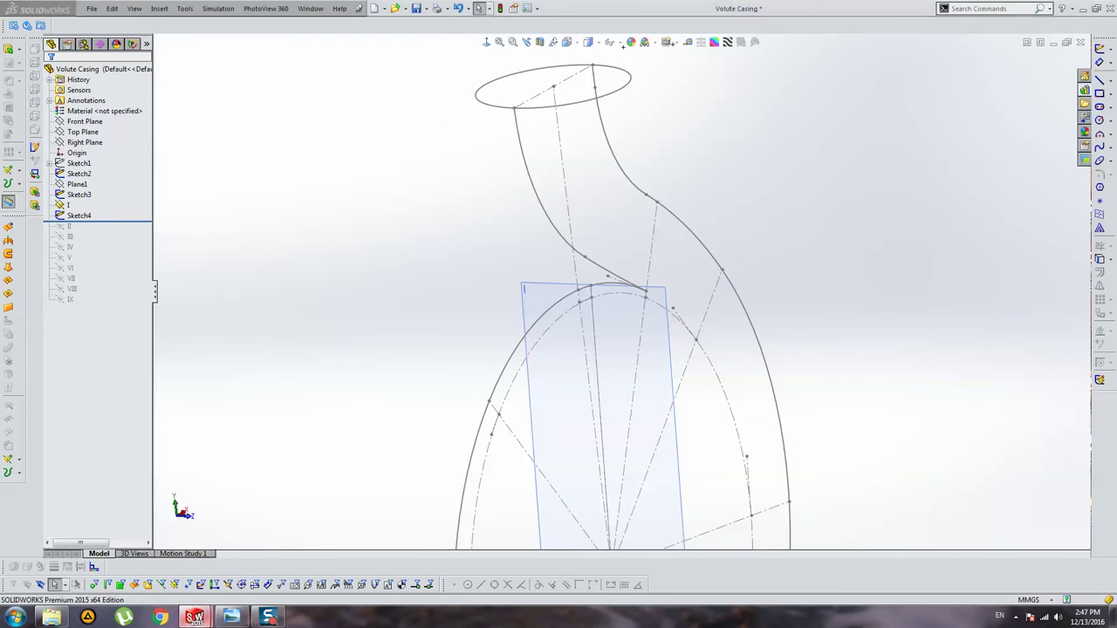
mouse_move(193, 617)
click(250, 558)
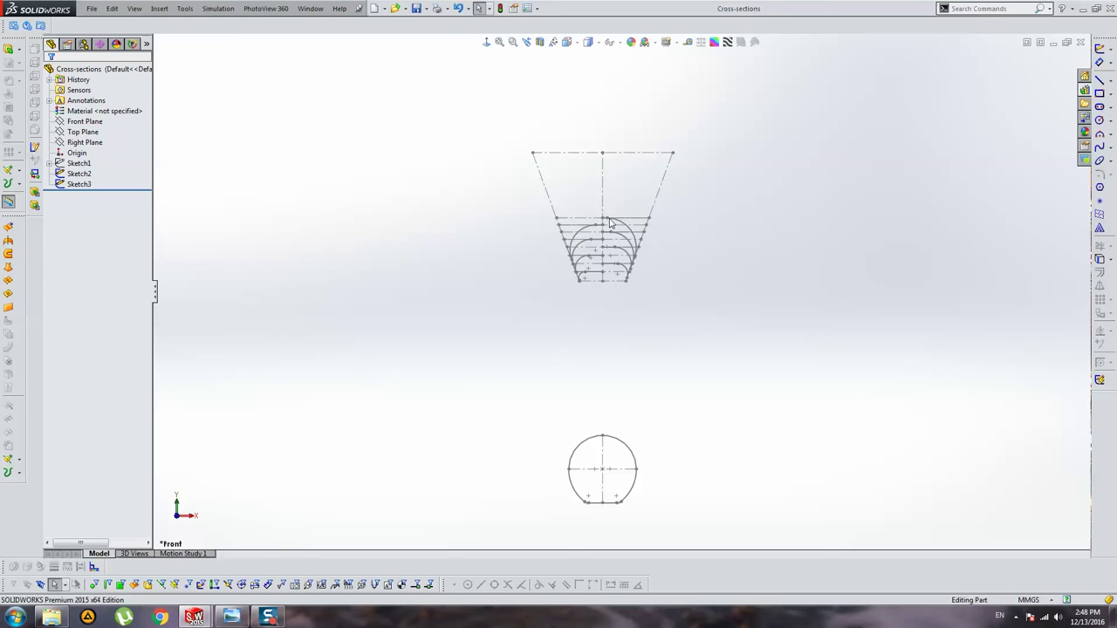
scroll(610, 224, down, 3)
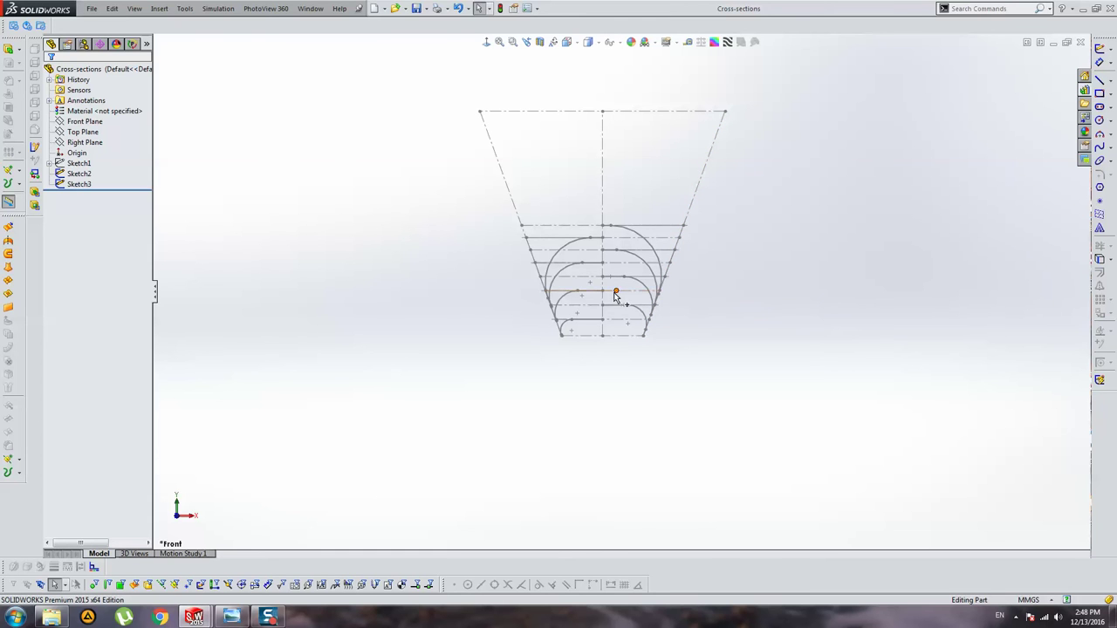
scroll(615, 295, up, 2)
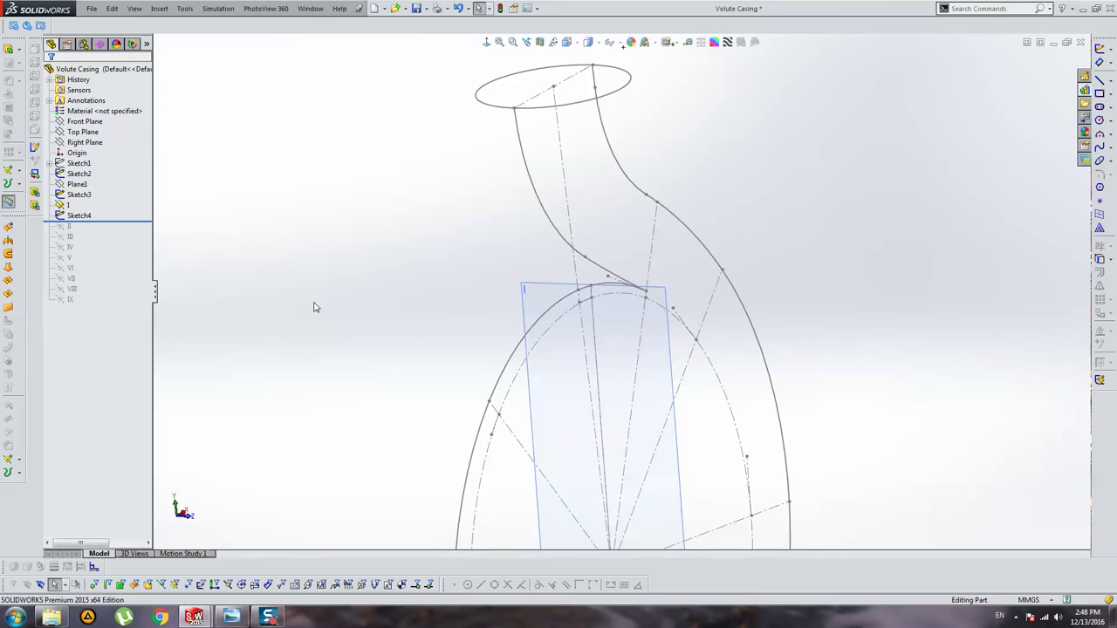
scroll(601, 314, down, 3)
middle_drag(608, 307, 643, 279)
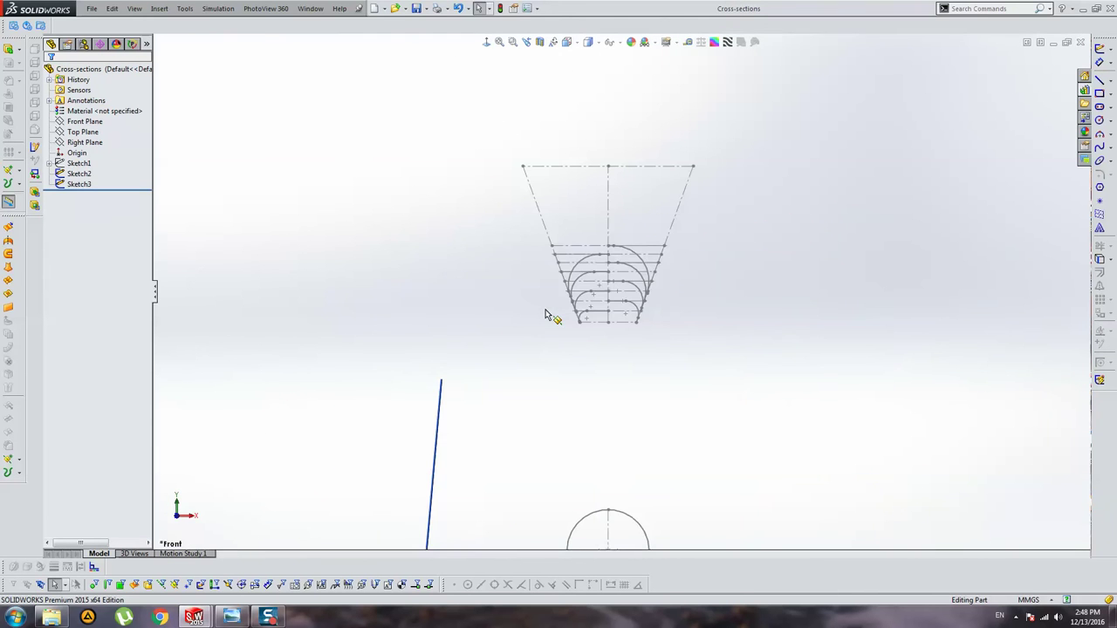
click(76, 216)
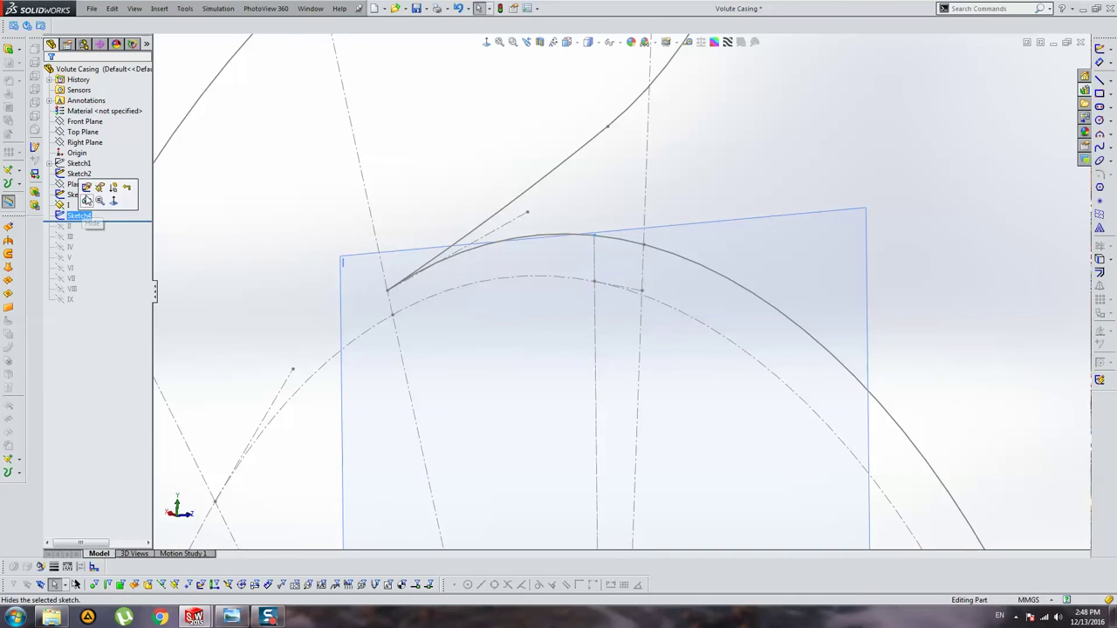
Step: Reopen Sketch4, draw a short base line across the vertical line, and make it horizontal
click(87, 187)
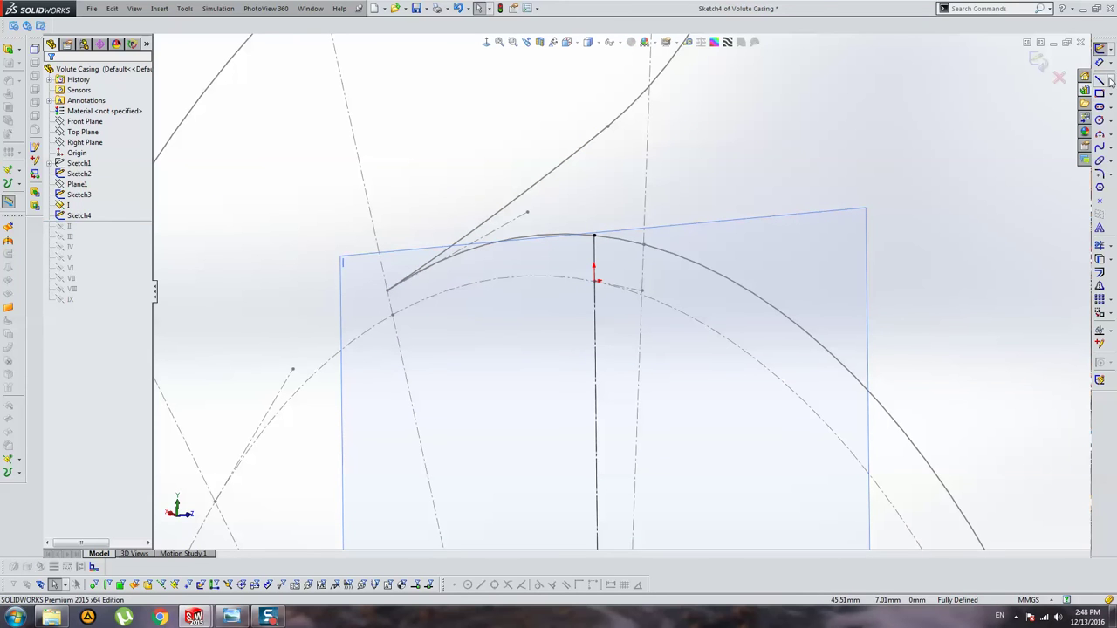
mouse_move(511, 297)
mouse_down()
mouse_move(830, 257)
mouse_move(595, 282)
mouse_up()
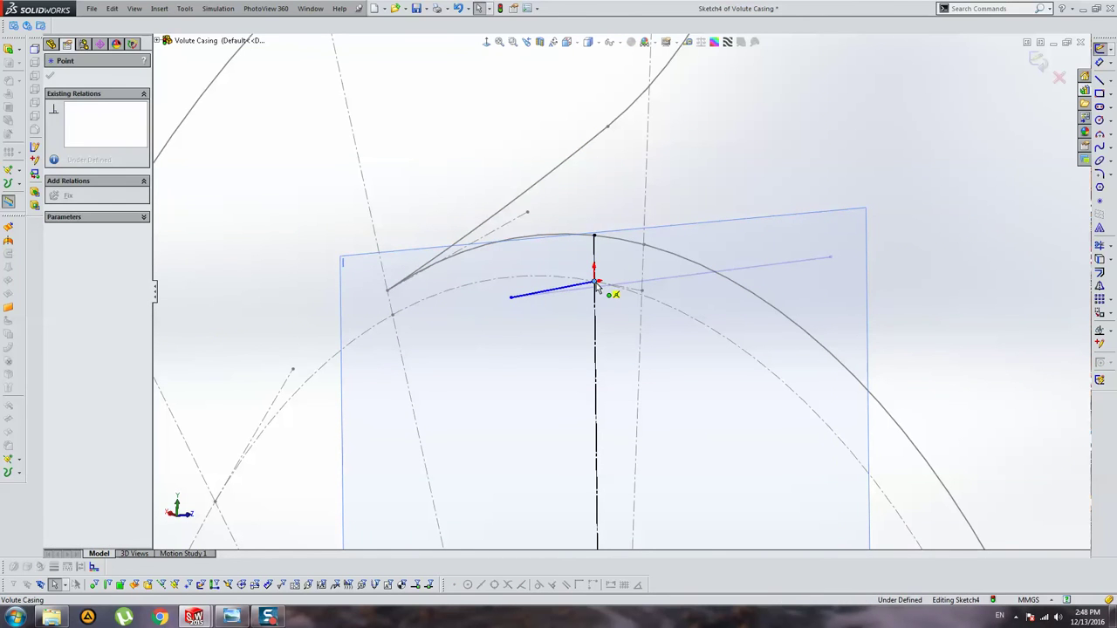
click(573, 305)
click(575, 282)
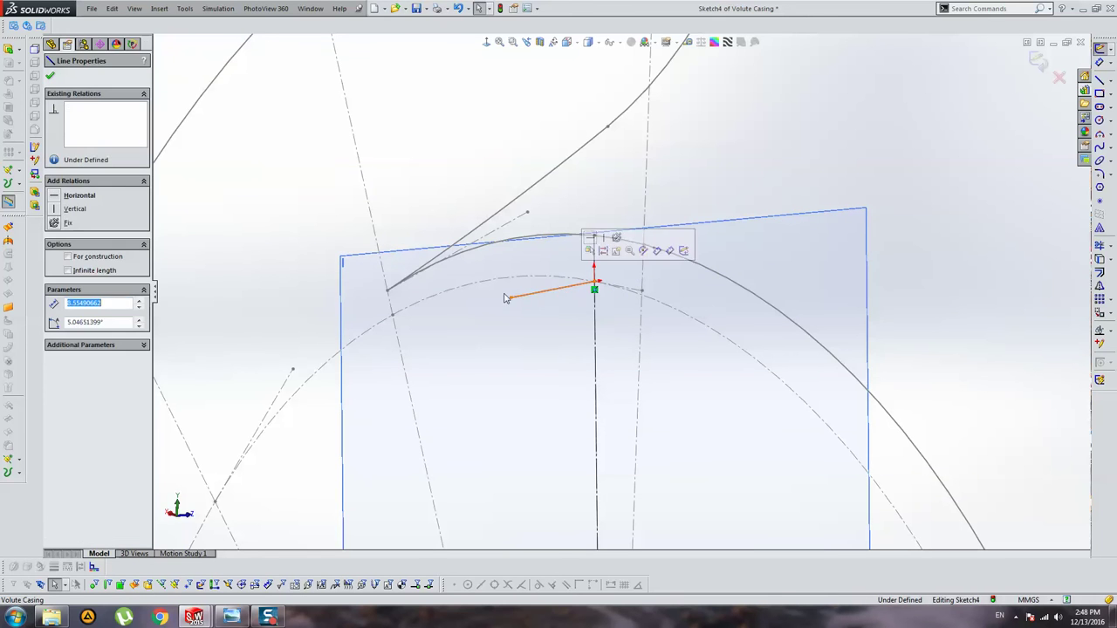
key(Escape)
click(576, 277)
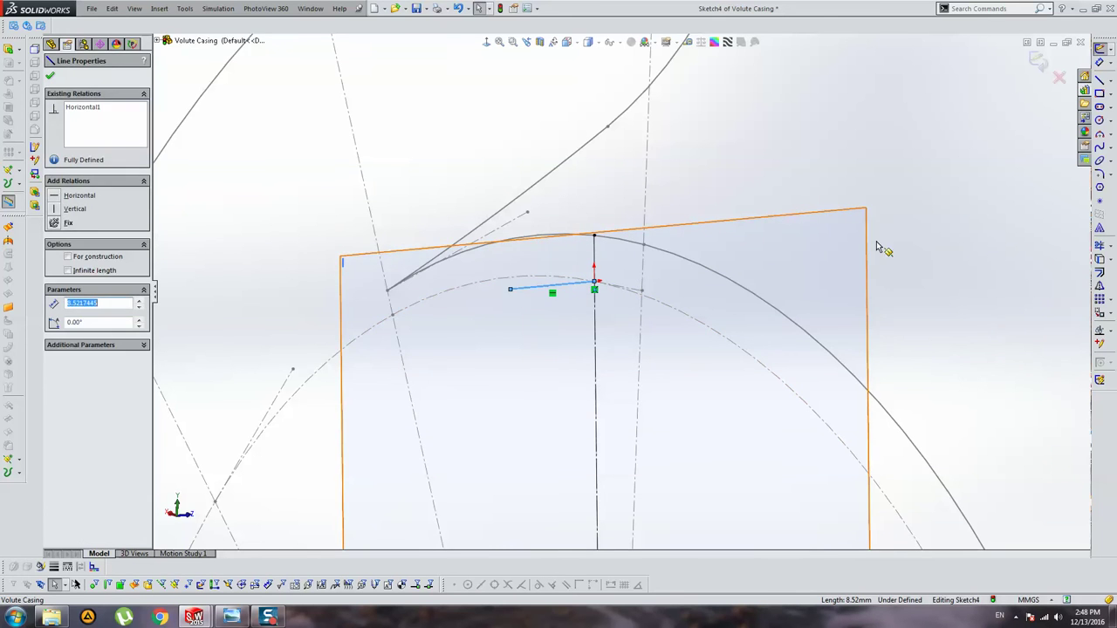
Step: Draw vertical, top and slanted lines closing a quadrilateral left of the centerline
mouse_move(877, 244)
middle_down()
mouse_move(707, 274)
mouse_move(554, 229)
middle_up()
scroll(555, 230, down, 3)
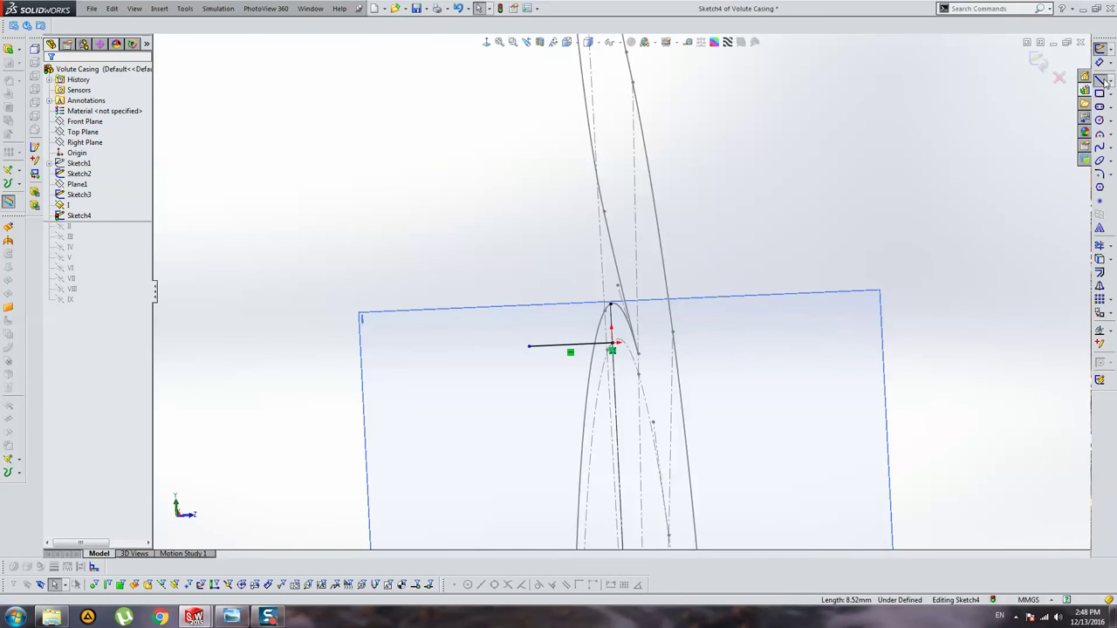
key(l)
click(611, 305)
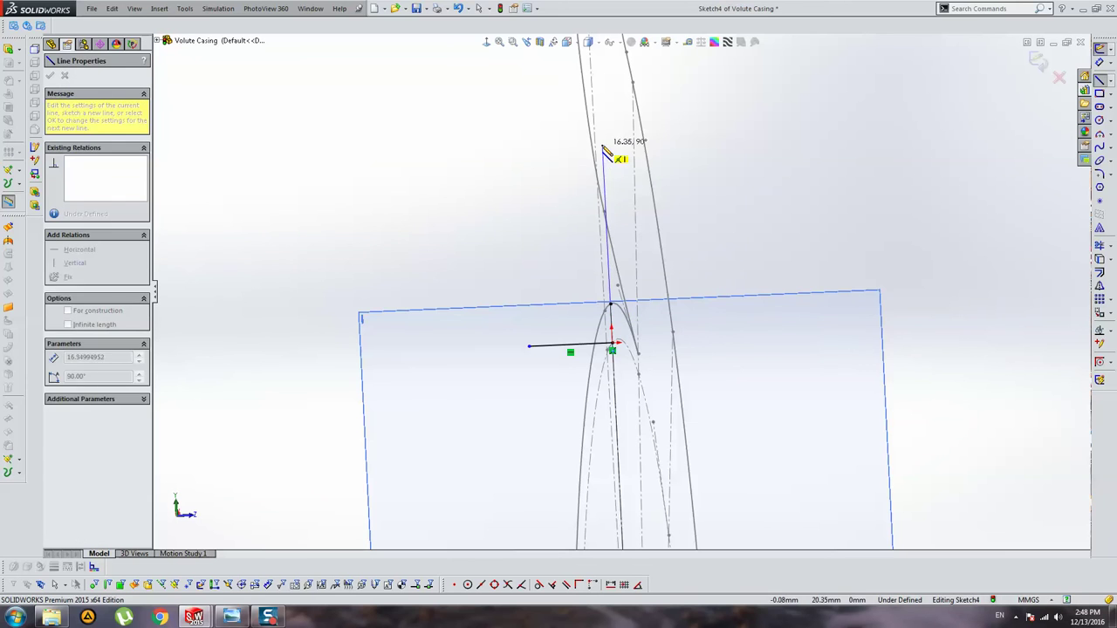
click(602, 144)
click(462, 150)
click(529, 345)
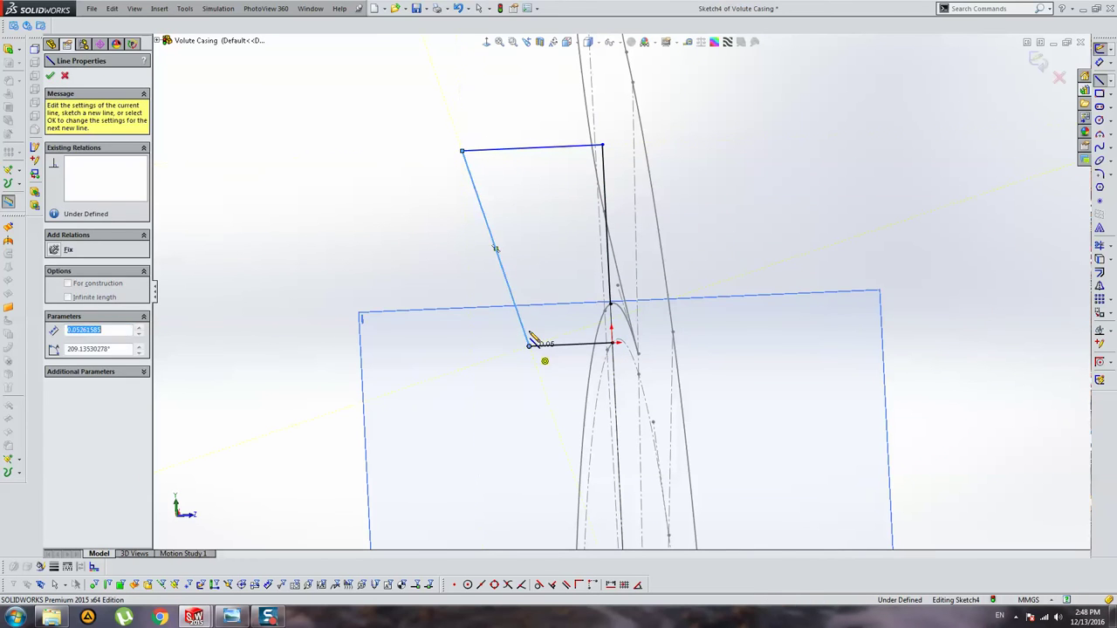
key(Escape)
drag(384, 101, 741, 400)
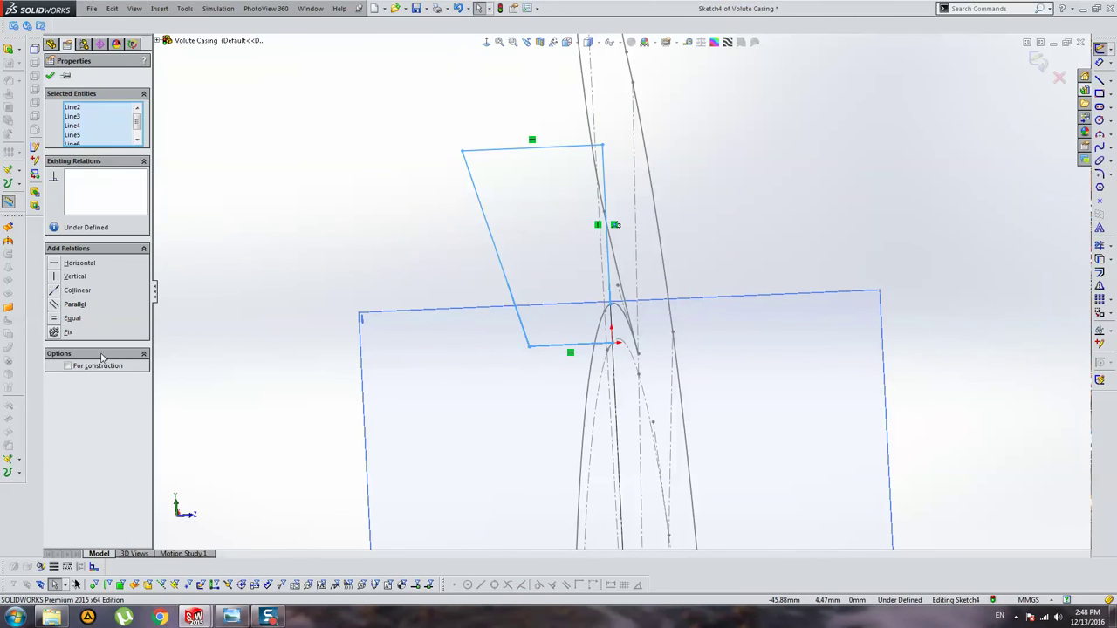
key(Escape)
click(603, 172)
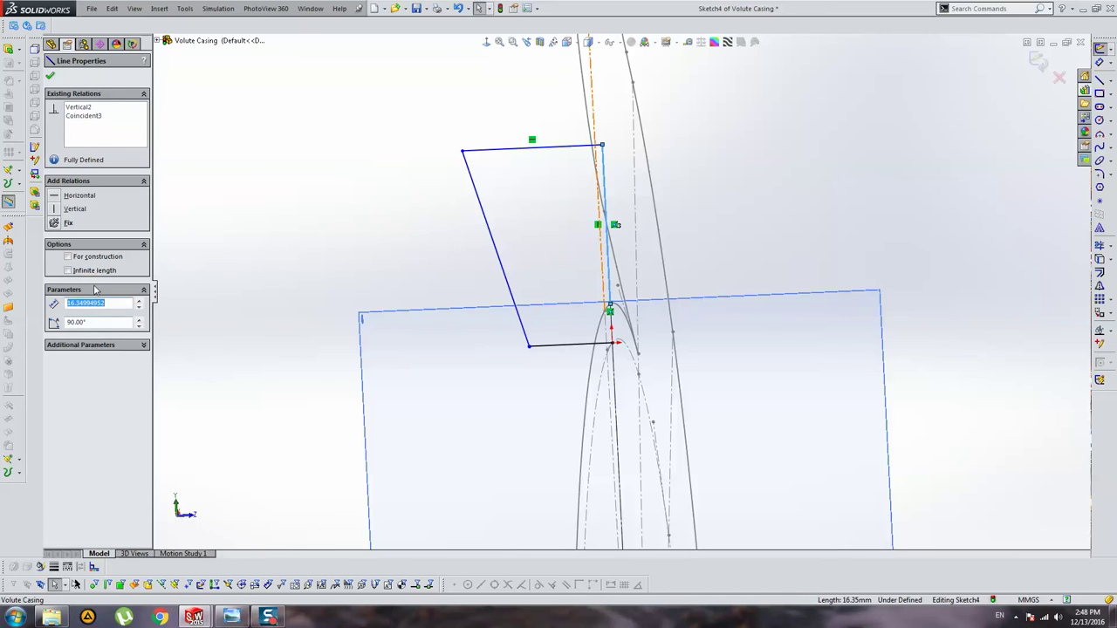
click(1030, 166)
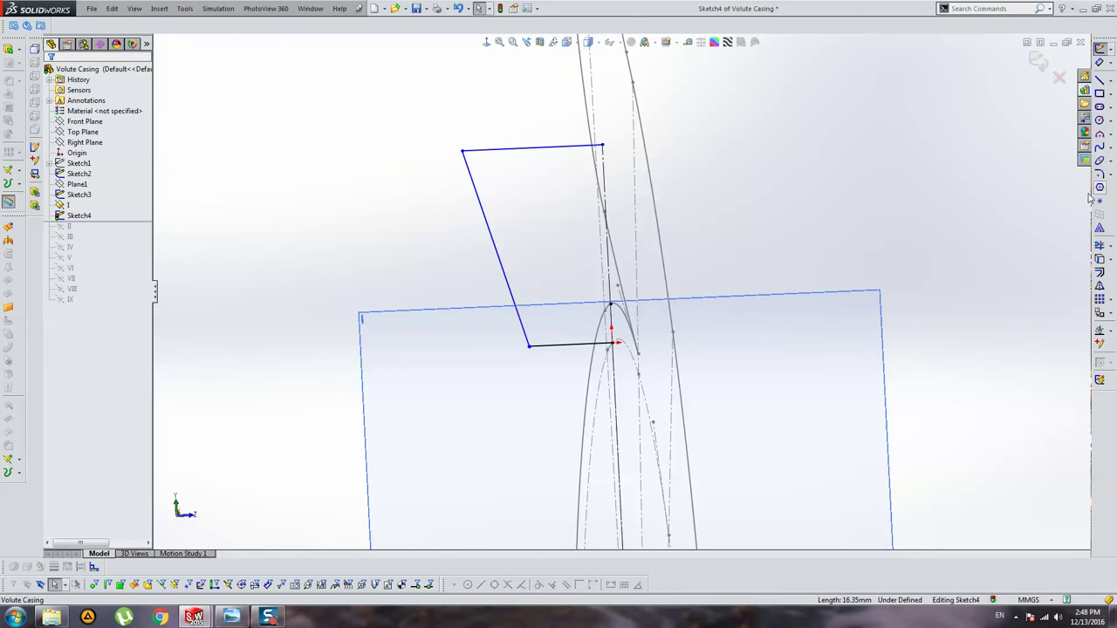
Step: Mirror the quadrilateral's lines about the vertical centre line
click(1099, 285)
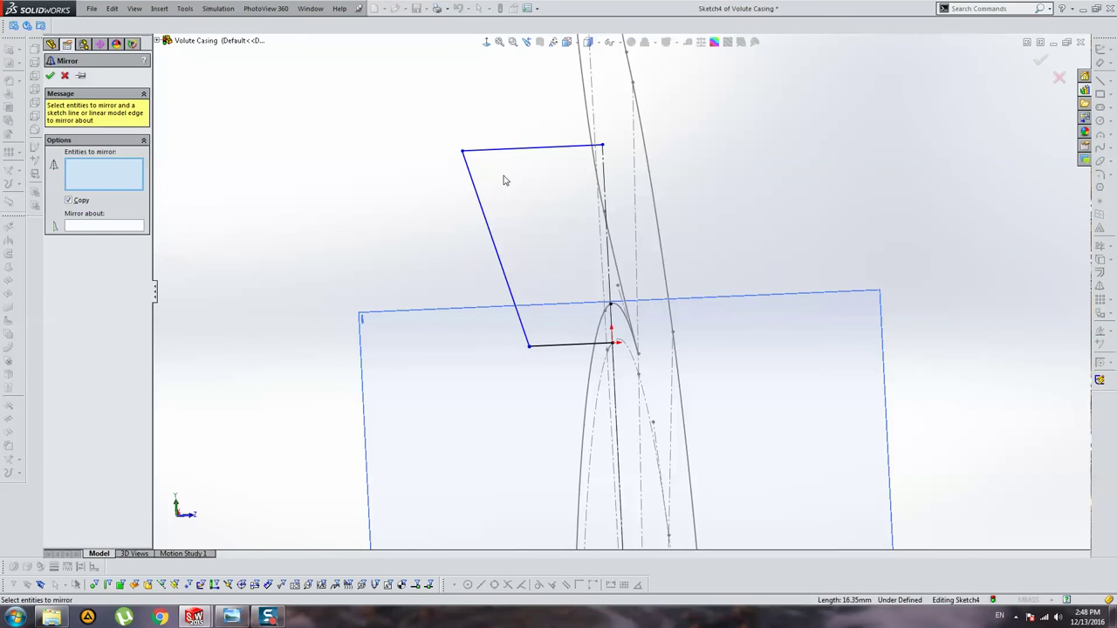
drag(545, 124, 464, 397)
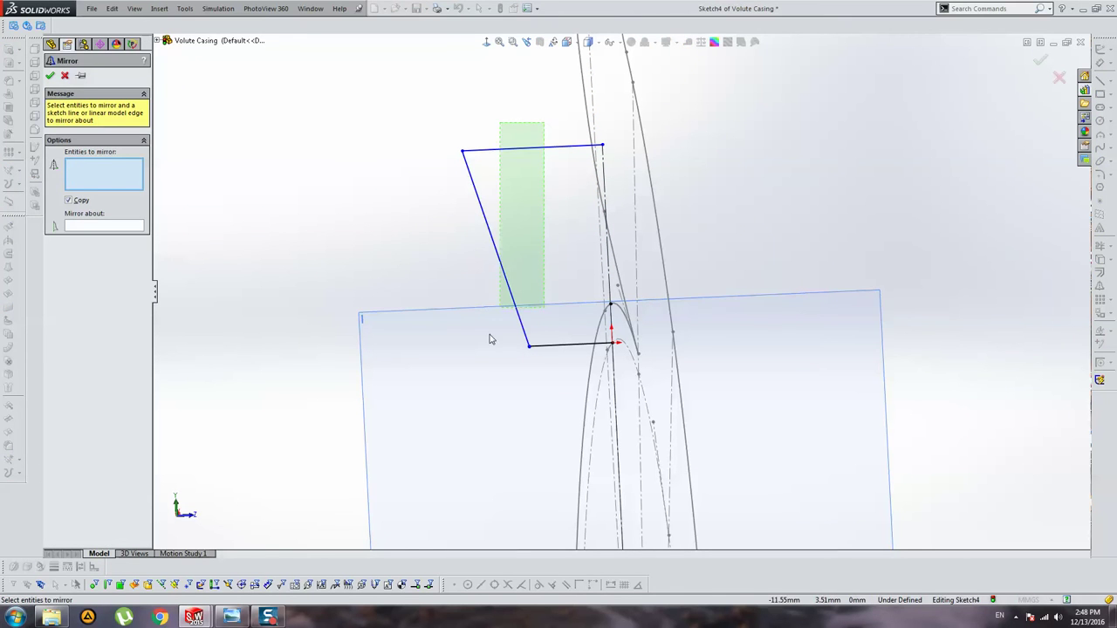
click(124, 228)
click(604, 177)
key(Return)
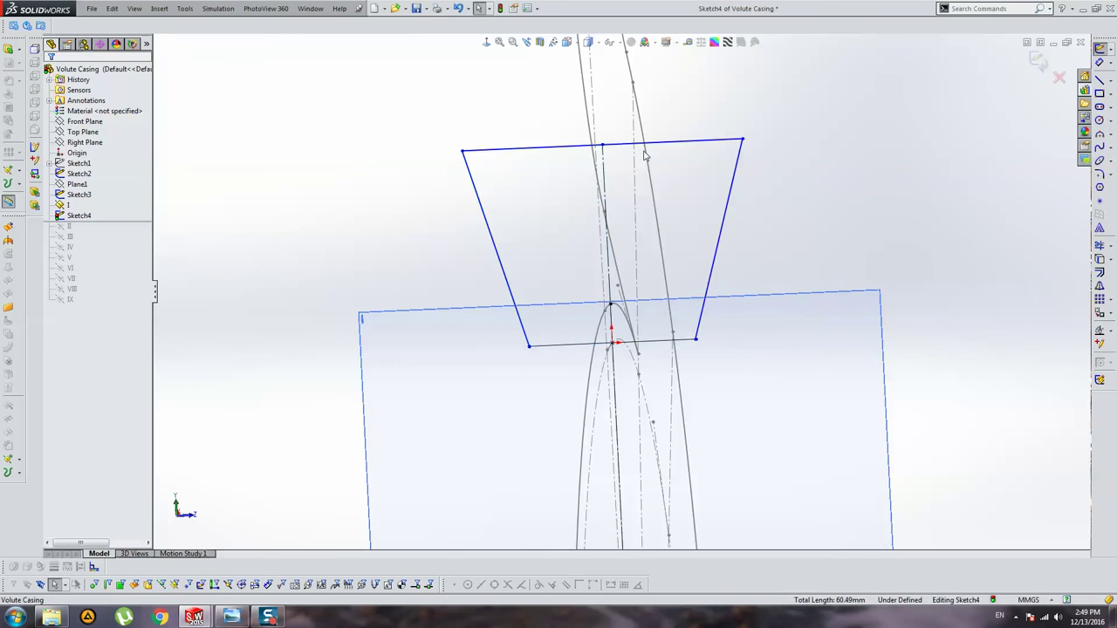
Step: Dimension the trapezoid's base width and set the top half-width to 30 mm
click(1100, 63)
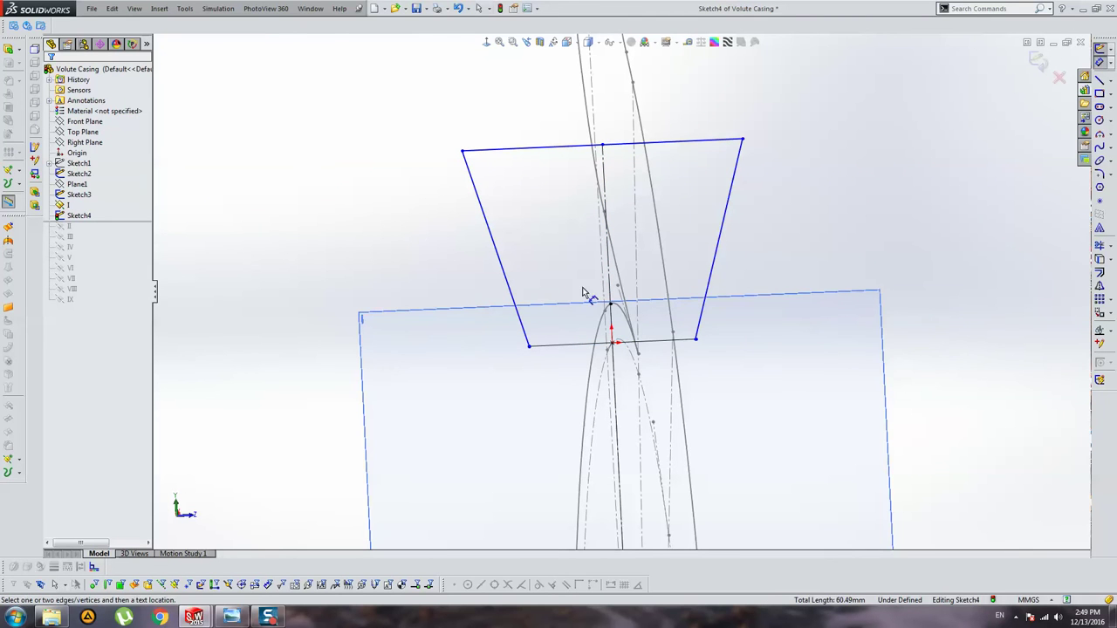
click(529, 346)
click(696, 341)
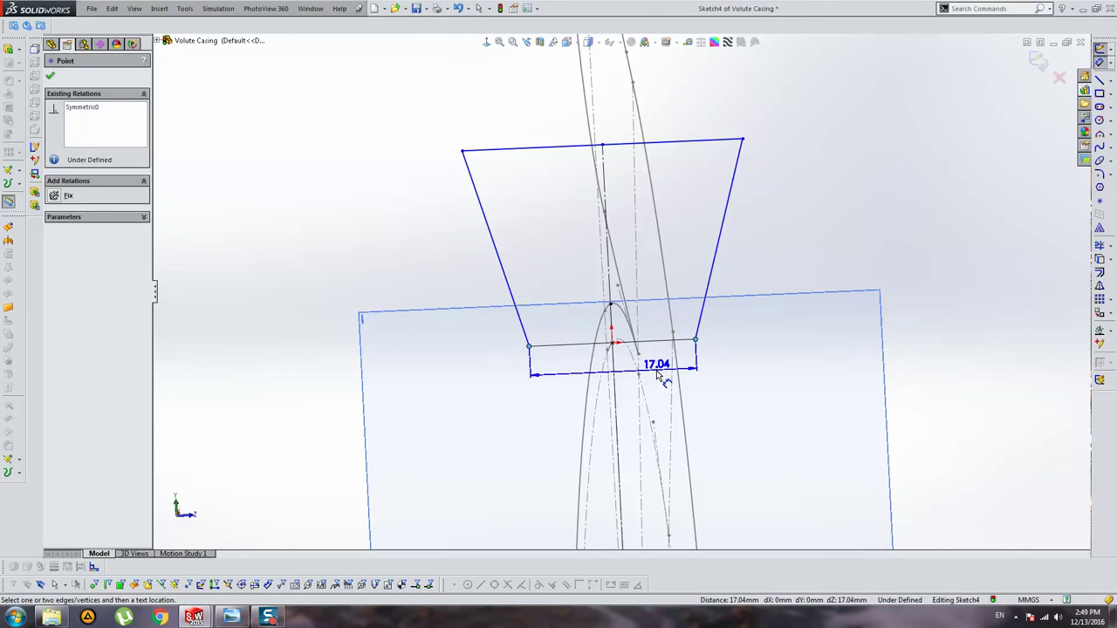
click(658, 373)
key(Return)
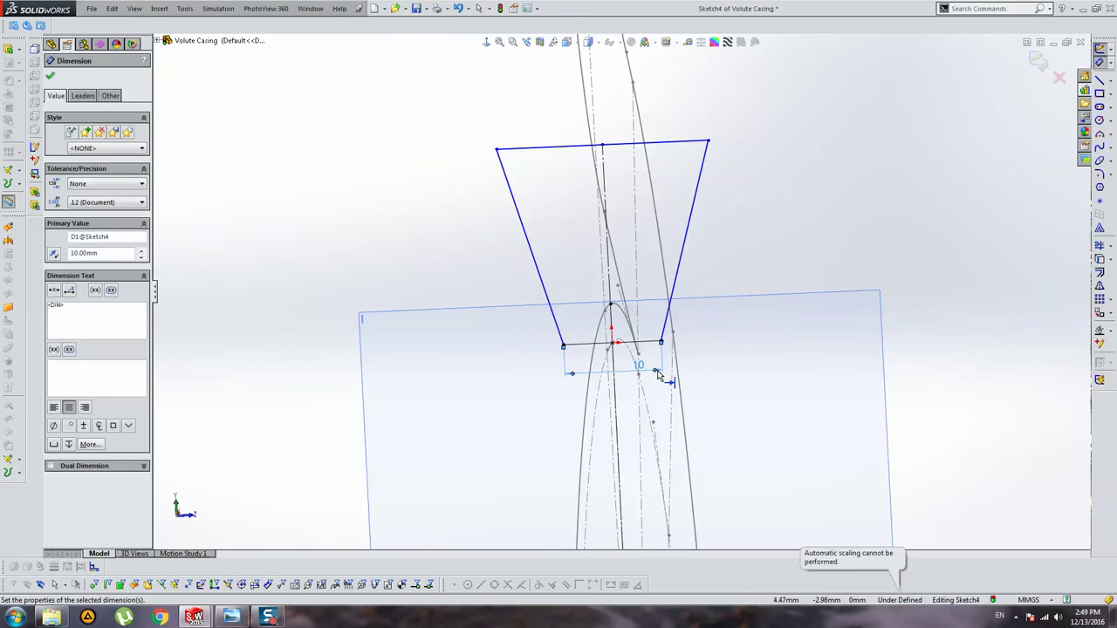
click(399, 174)
click(602, 166)
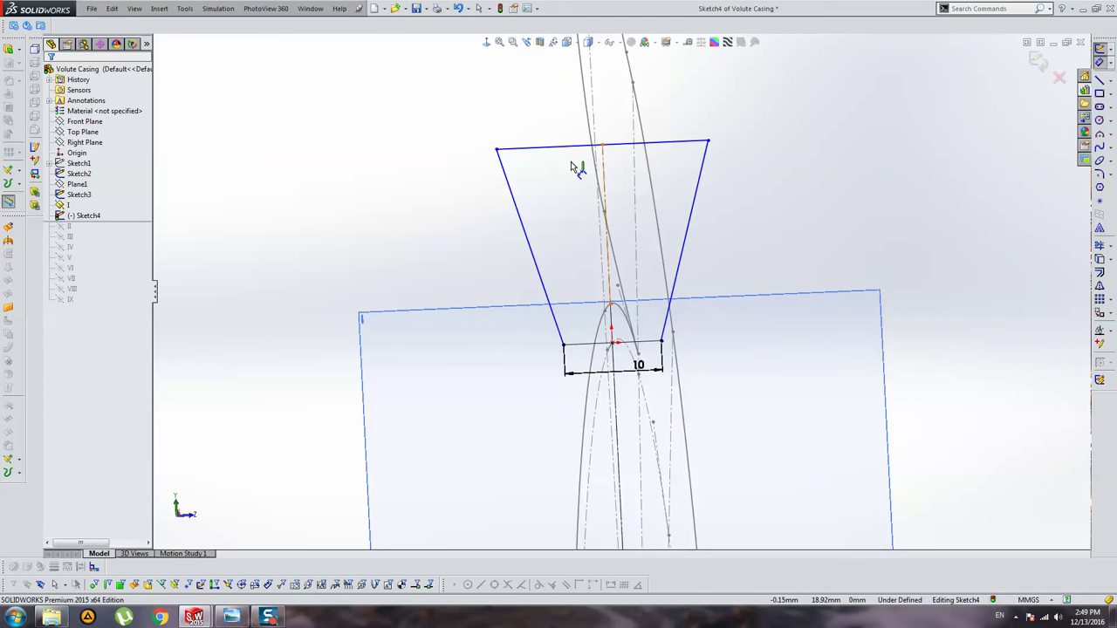
click(496, 150)
click(521, 129)
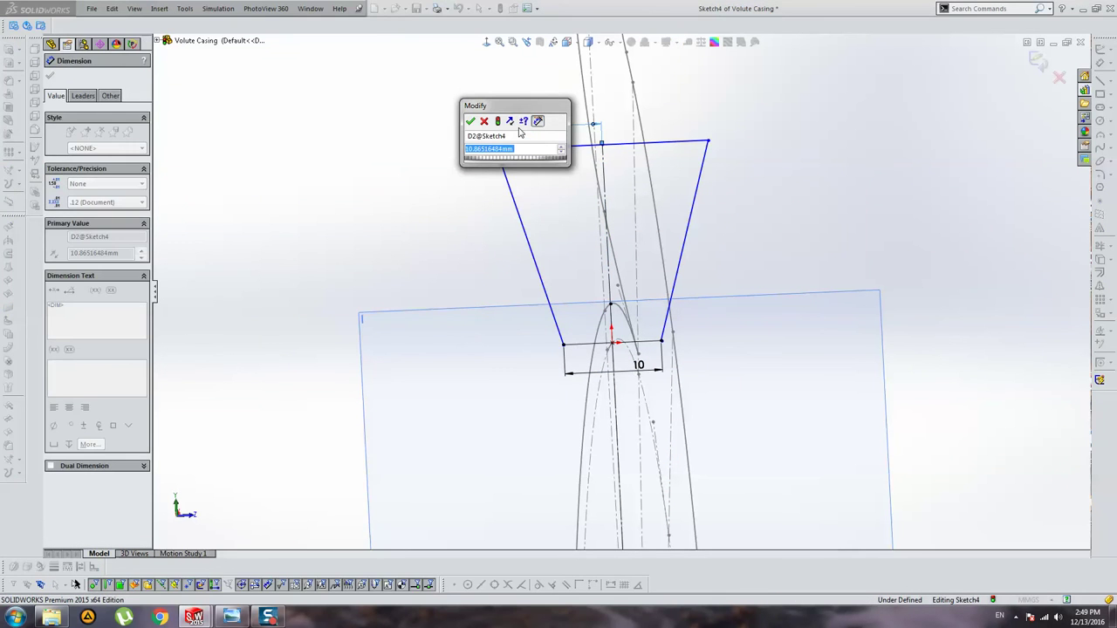
text(30)
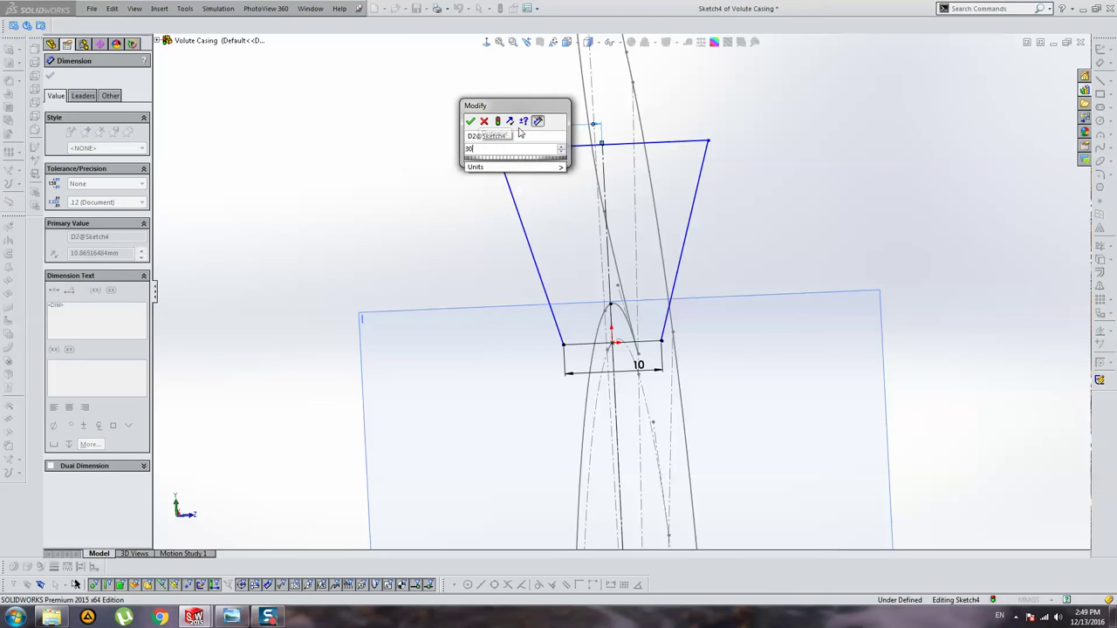
key(Return)
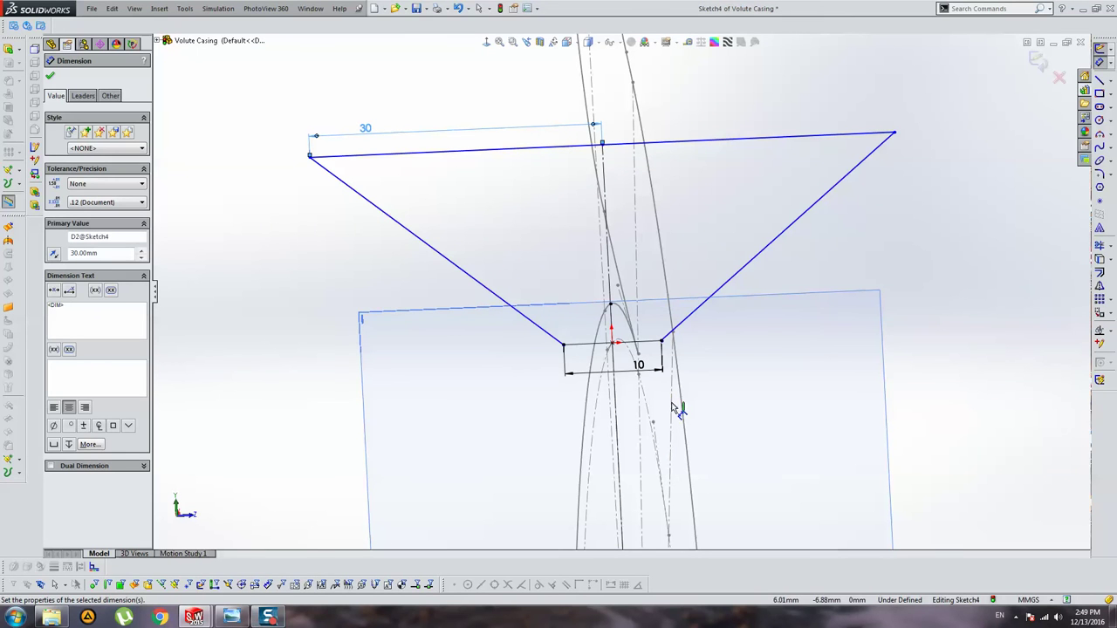
Step: Set the base width to 20 mm and the trapezoid height to 55 mm
double_click(643, 373)
text(20)
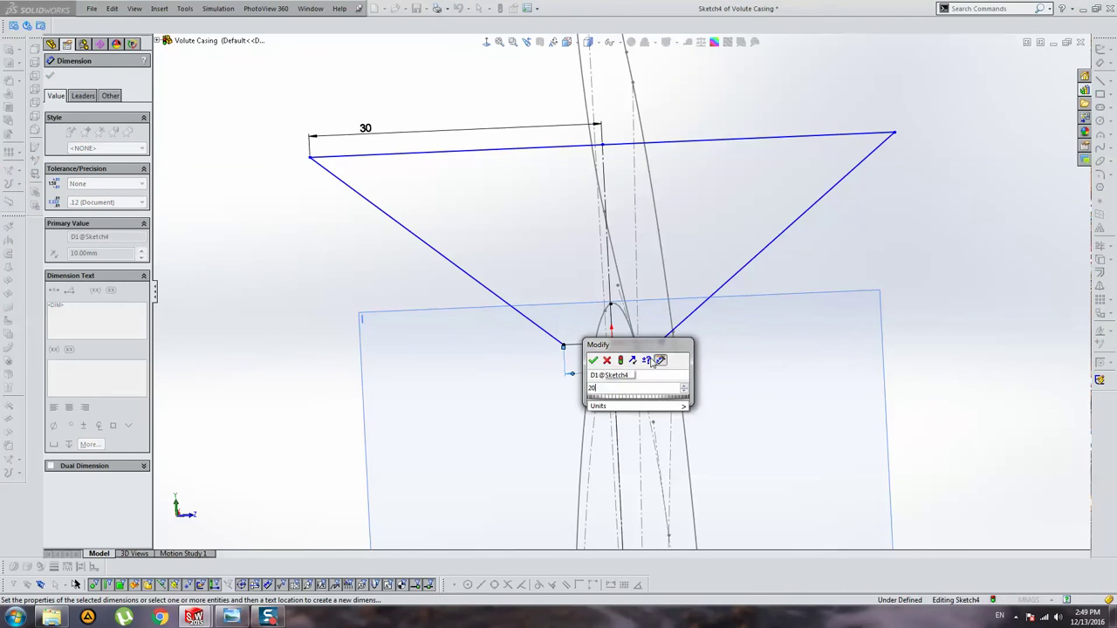
key(Return)
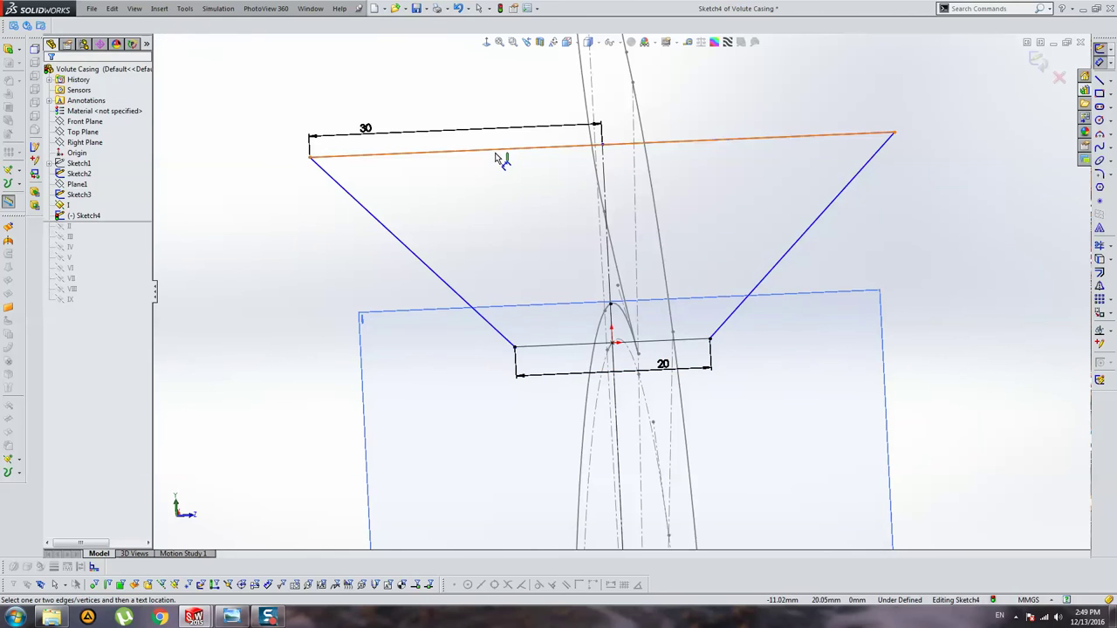
click(498, 150)
click(591, 342)
click(281, 290)
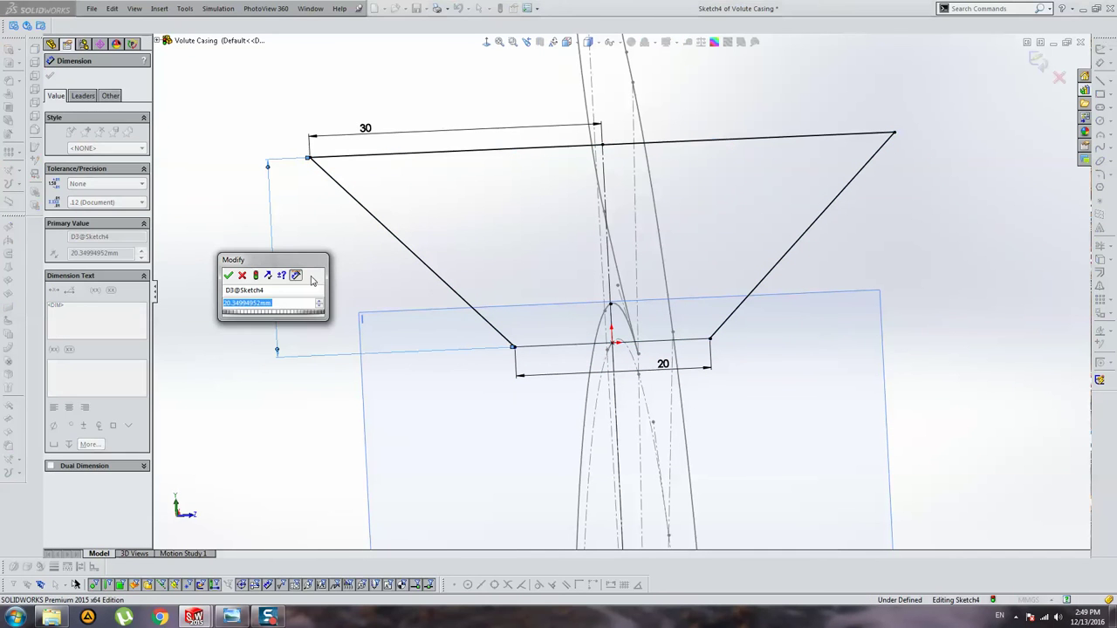
text(555)
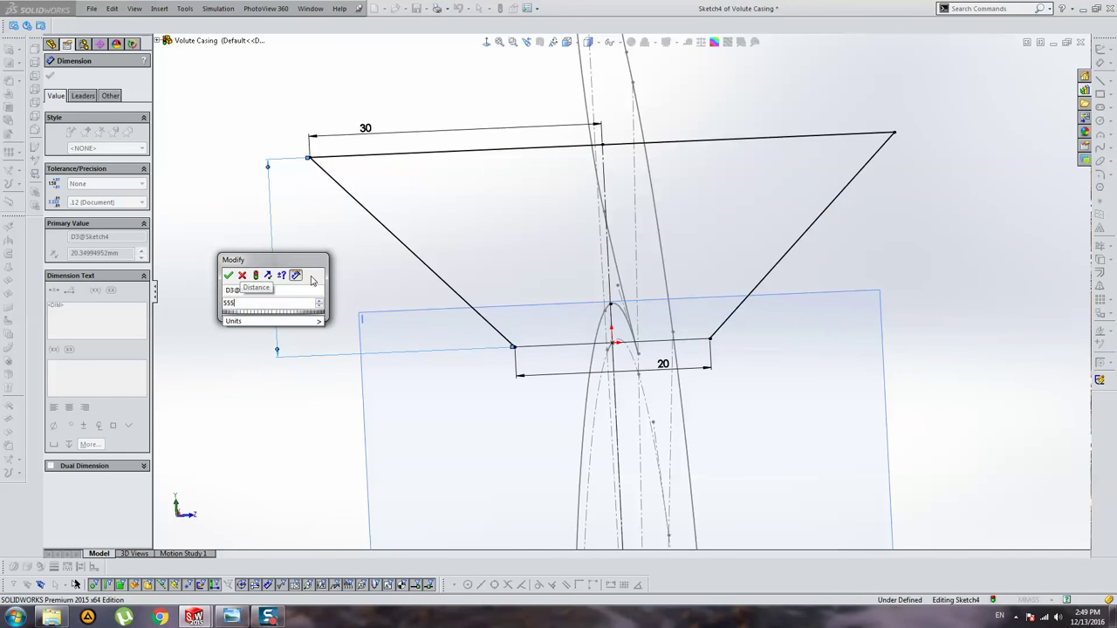
key(Return)
click(675, 268)
Step: Convert the trapezoid's top edge into construction geometry
scroll(674, 268, up, 5)
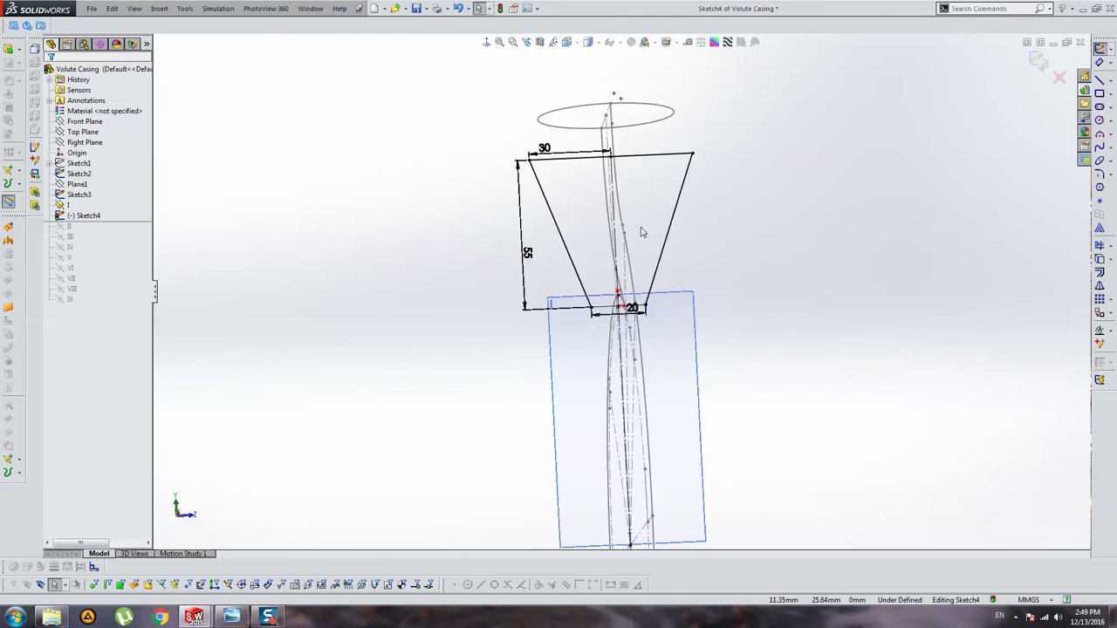
scroll(631, 249, down, 3)
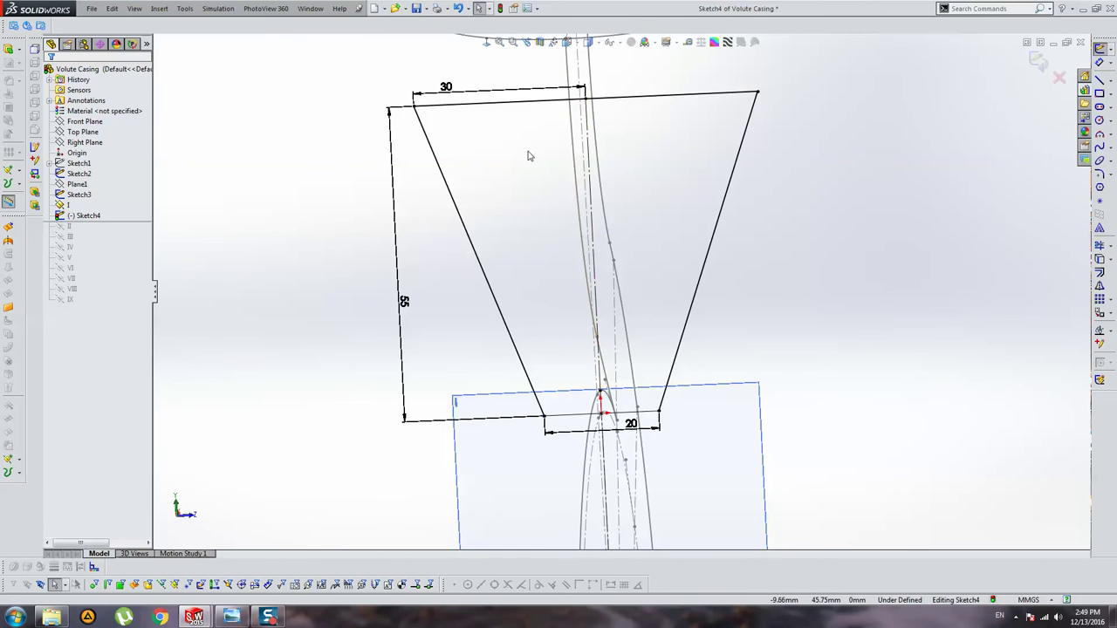
click(536, 100)
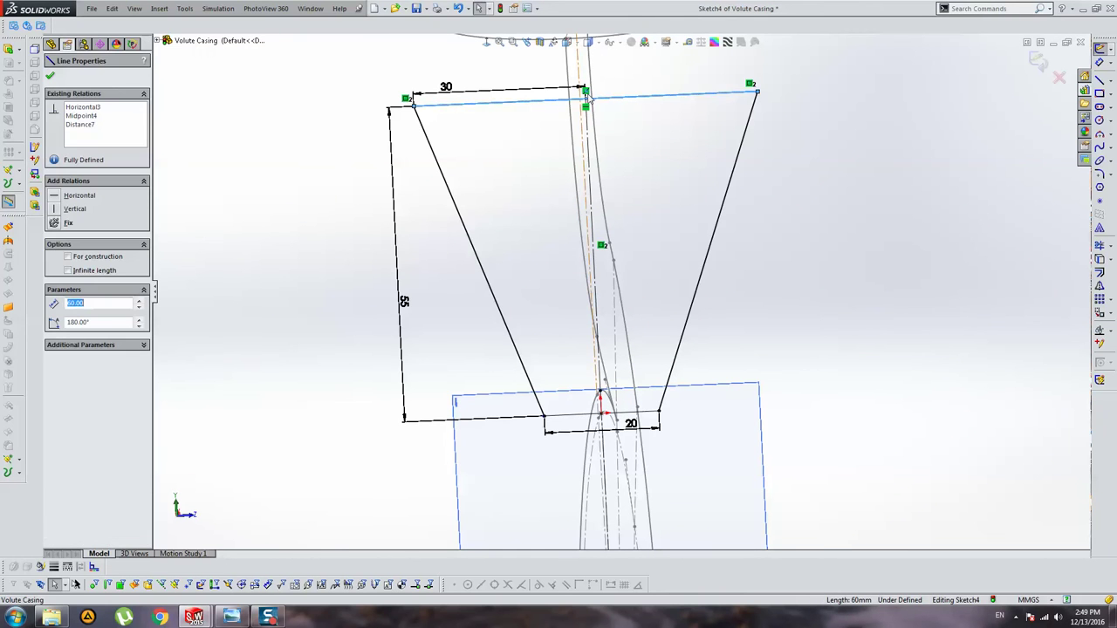
click(301, 245)
scroll(622, 284, up, 1)
click(594, 147)
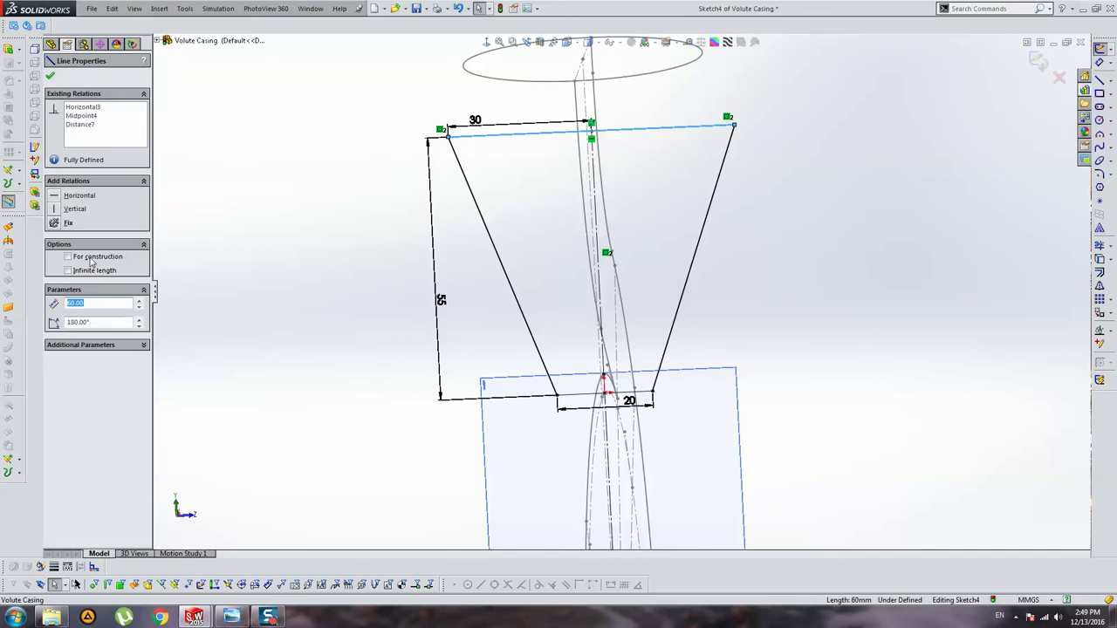
click(68, 257)
Step: Inspect the sketch and select Sketch2 in the Cross-sections part for reference
mouse_move(602, 262)
middle_down()
mouse_move(672, 231)
mouse_move(668, 250)
middle_up()
scroll(643, 399, down, 3)
scroll(641, 369, up, 4)
scroll(622, 305, down, 1)
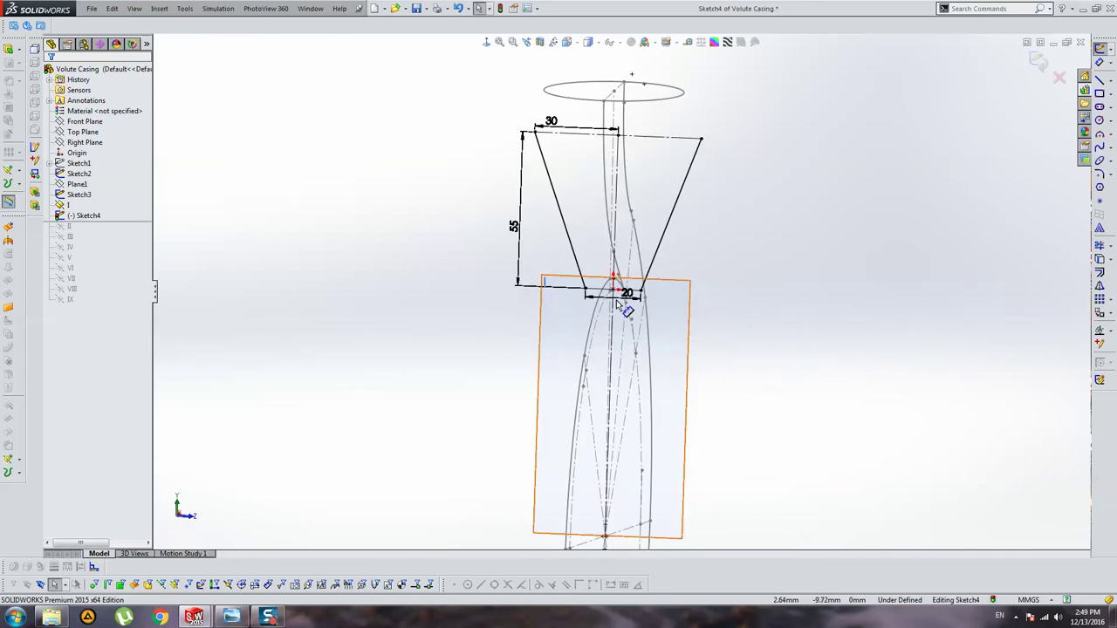
scroll(622, 305, down, 3)
scroll(622, 305, up, 2)
scroll(622, 305, up, 1)
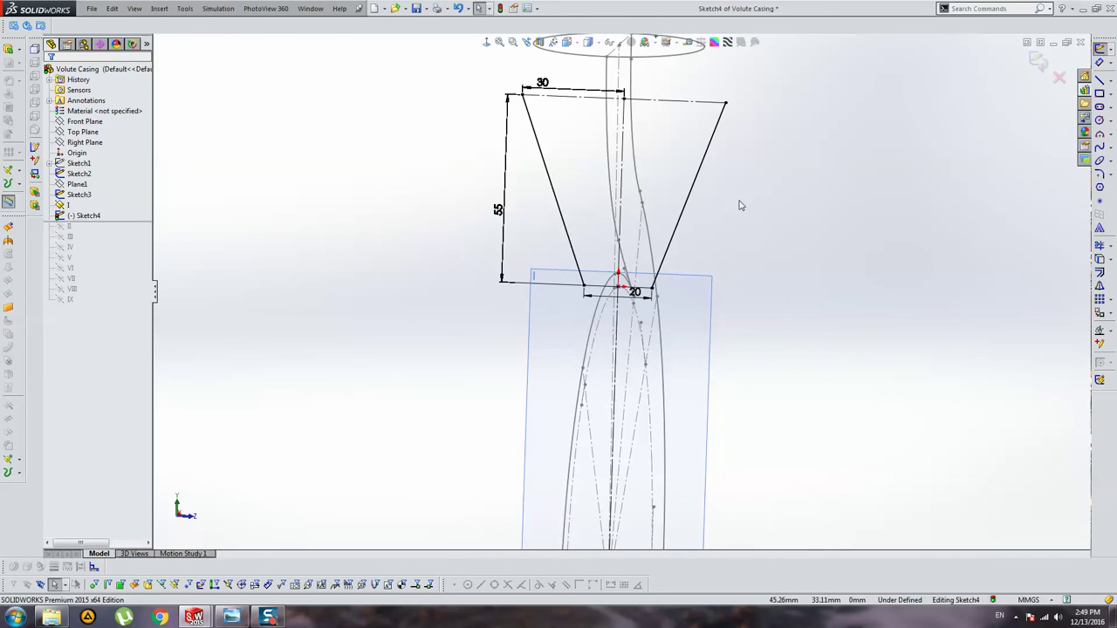
scroll(619, 284, down, 1)
scroll(620, 284, down, 2)
scroll(620, 283, up, 4)
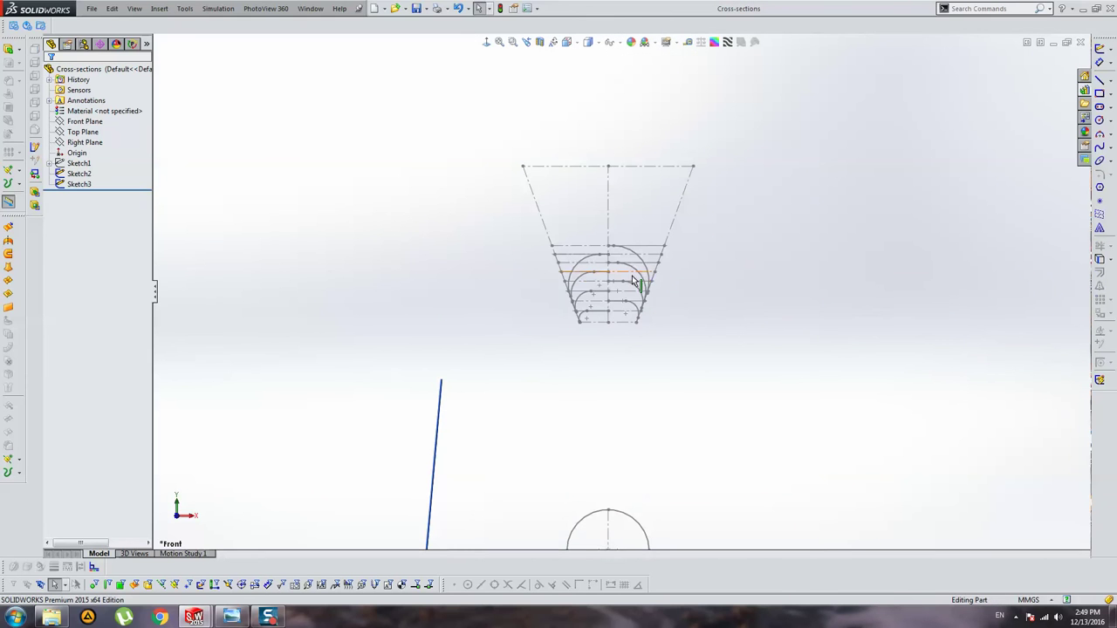
click(79, 175)
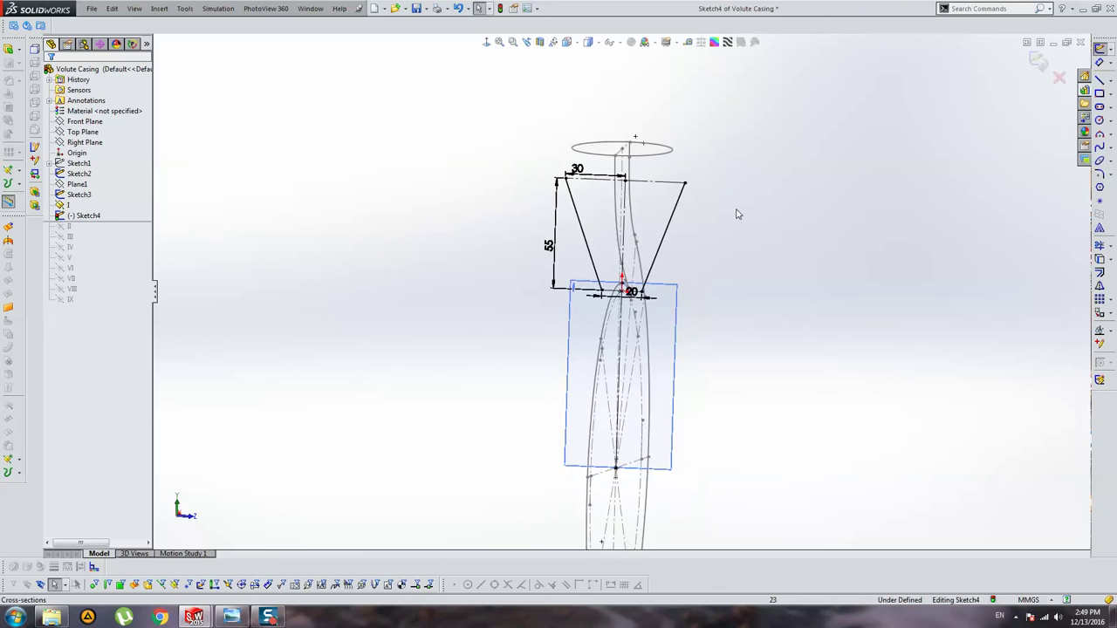
scroll(737, 213, down, 3)
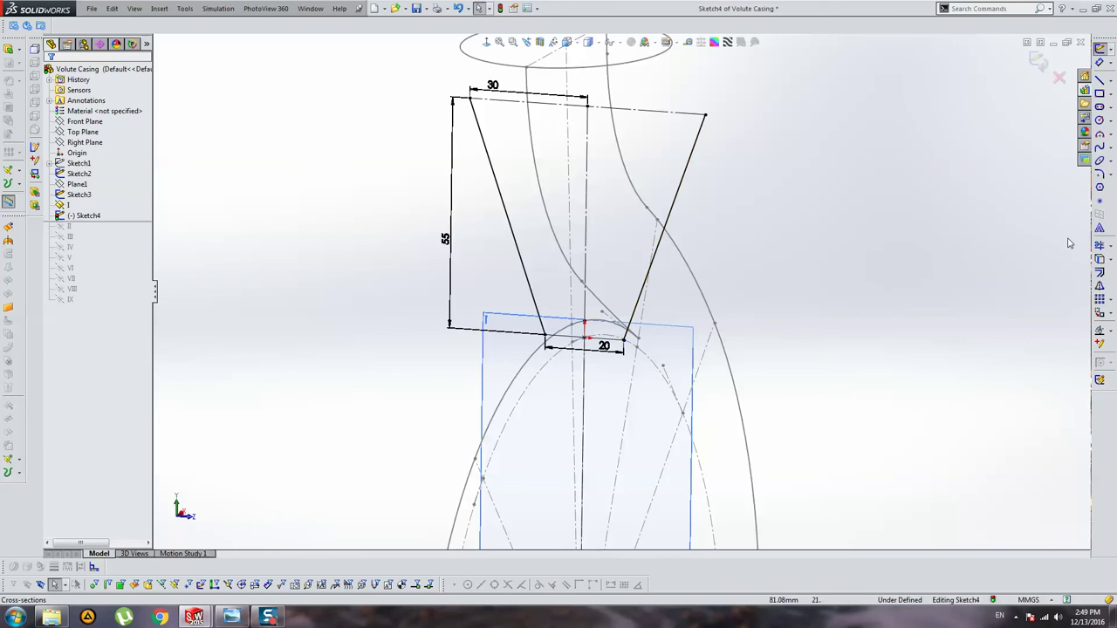
Step: Draw a slanted line from the trapezoid's lower-left corner and mirror it across the vertical centerline
click(1099, 79)
scroll(541, 349, down, 4)
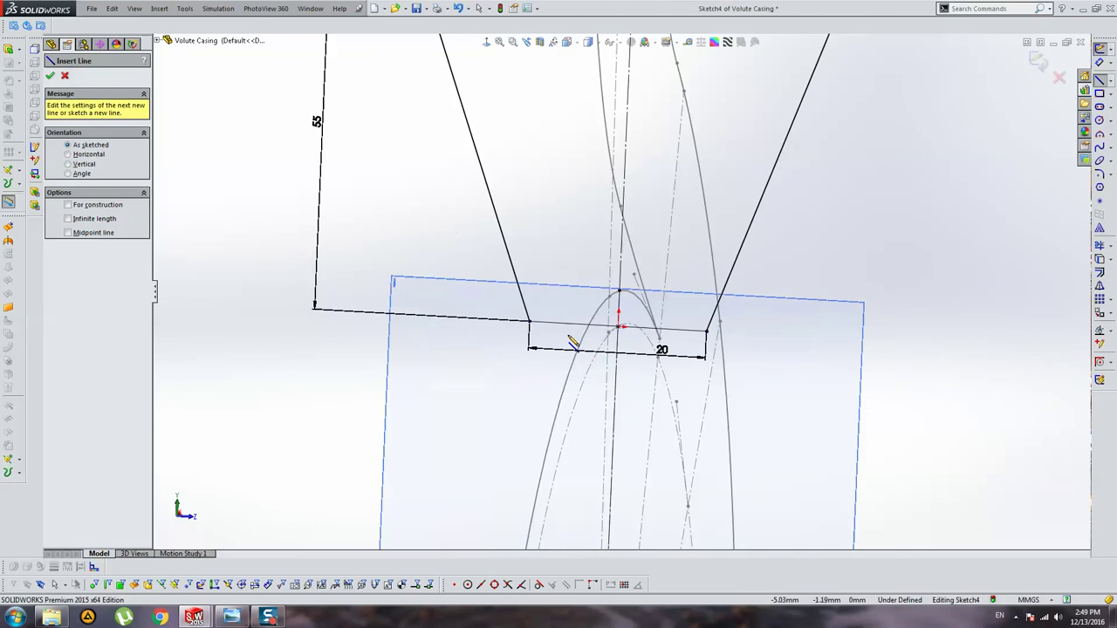
click(529, 322)
click(567, 465)
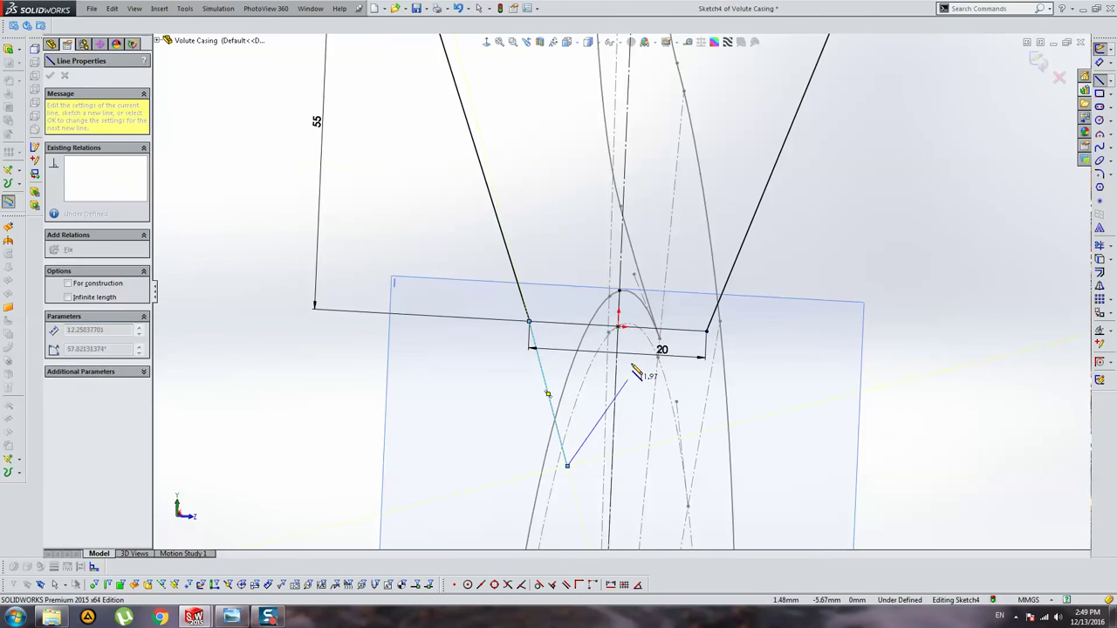
key(Escape)
click(537, 346)
ctrl+click(622, 261)
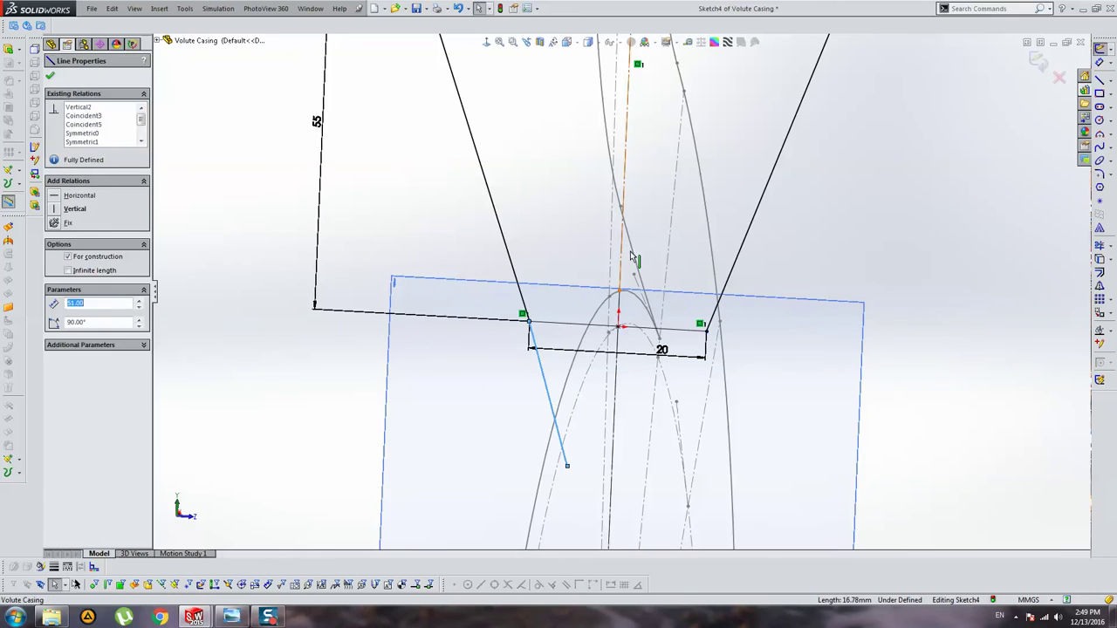
click(1099, 299)
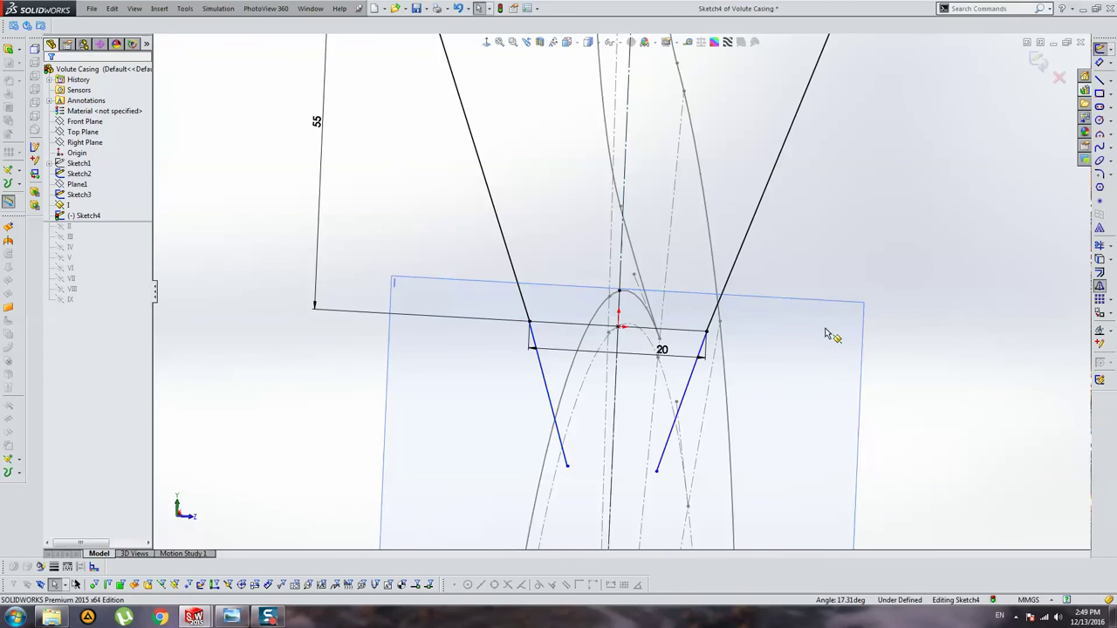
Step: Make the left slanted line collinear with the trapezoid's upper-left side
click(532, 331)
ctrl+click(526, 303)
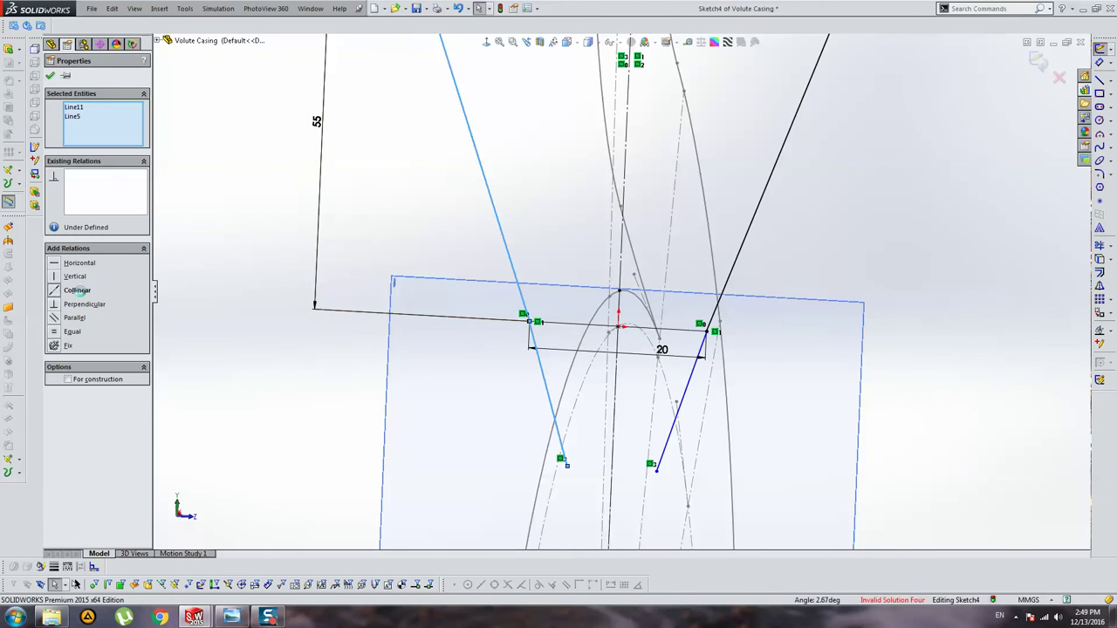
click(77, 291)
key(Escape)
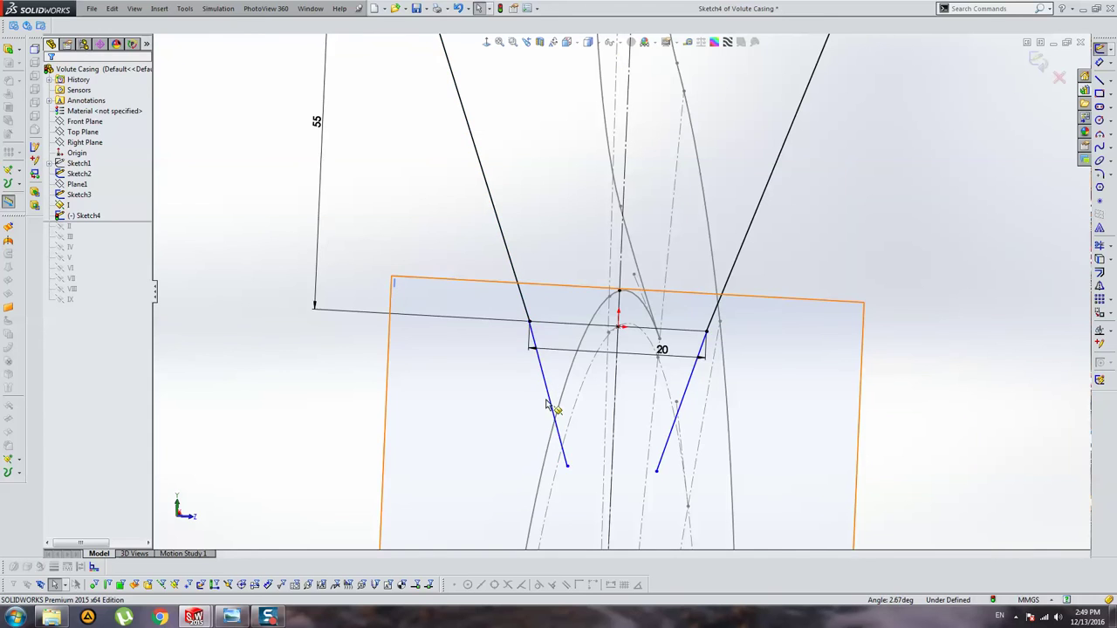
click(547, 404)
scroll(519, 323, down, 3)
key(Escape)
scroll(519, 323, down, 2)
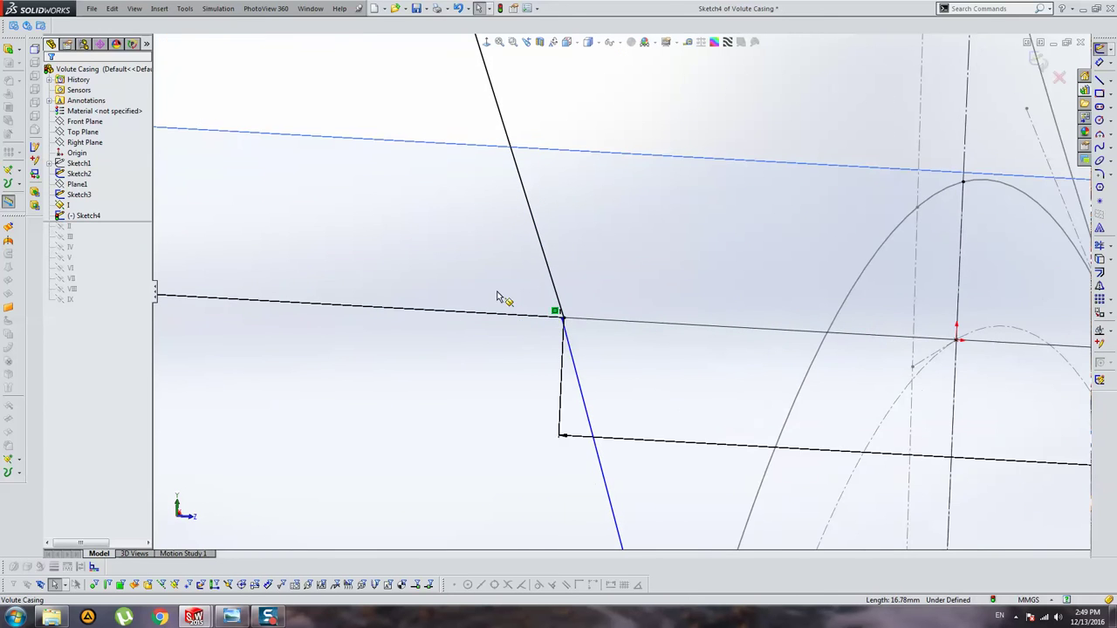
click(571, 349)
scroll(621, 319, down, 3)
key(Escape)
scroll(443, 346, down, 2)
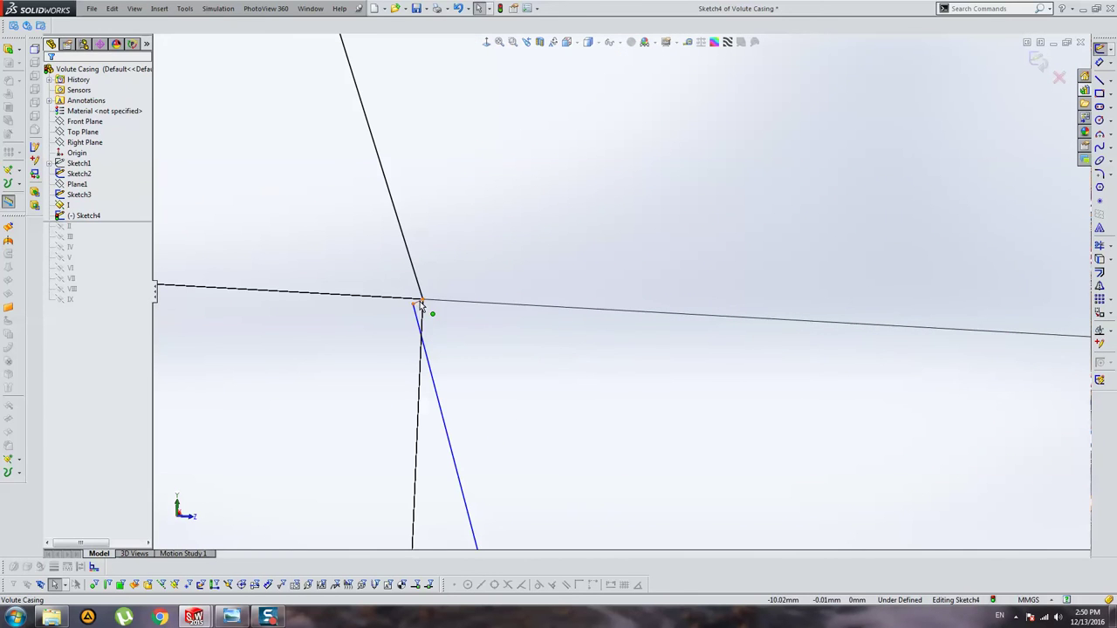
Step: Try dragging the left intersection endpoint, discard the invalid change, and recentre the view
click(420, 304)
key(Escape)
click(424, 300)
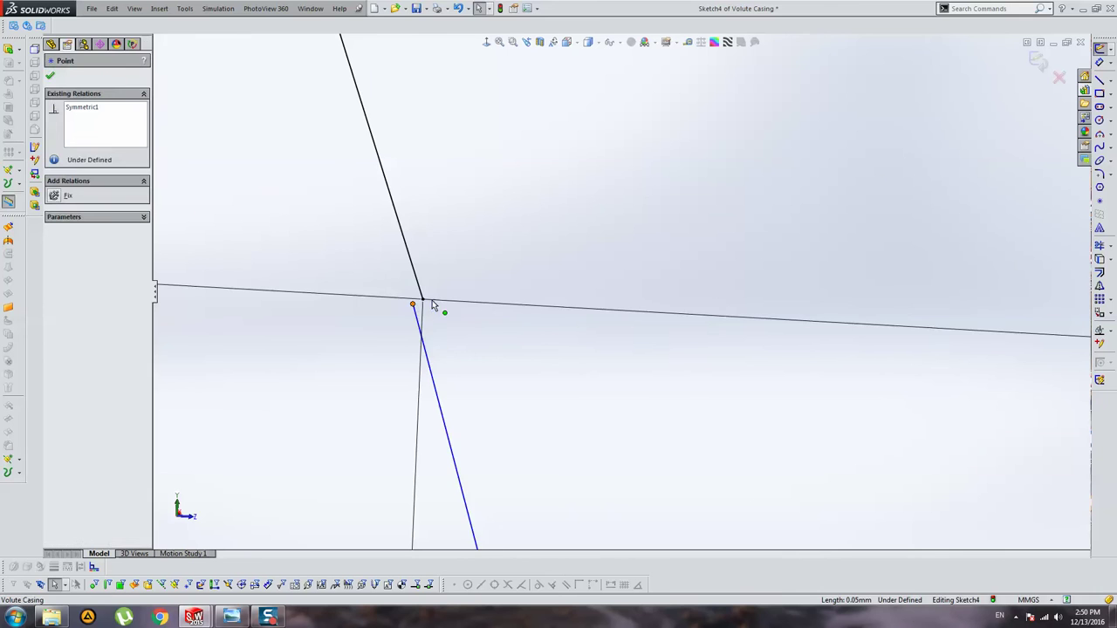
drag(423, 301, 843, 391)
scroll(898, 369, up, 3)
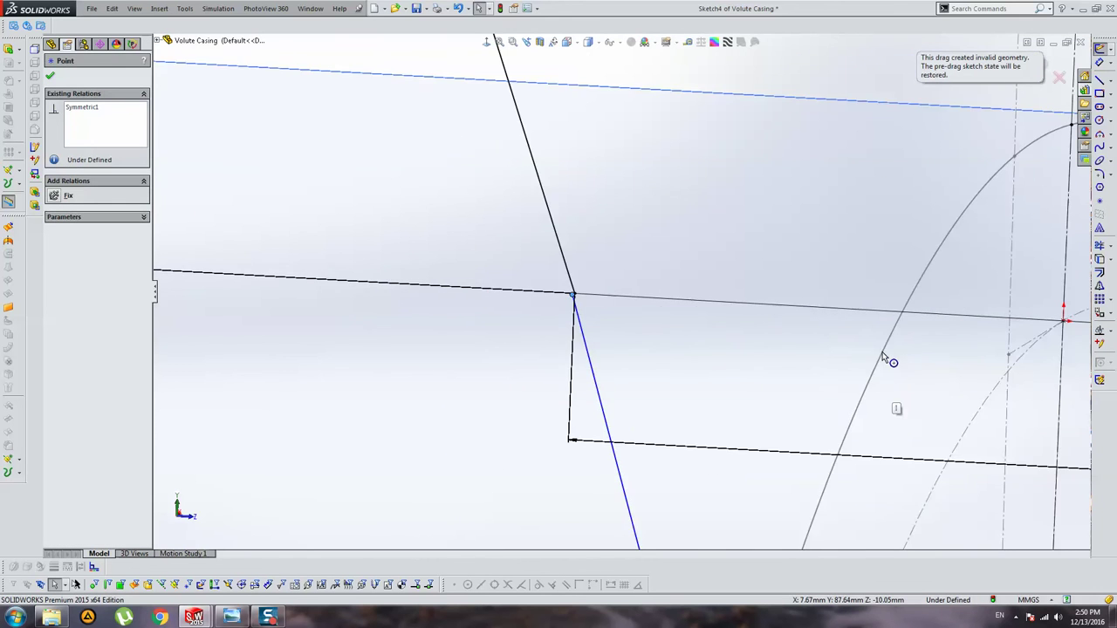
key(Escape)
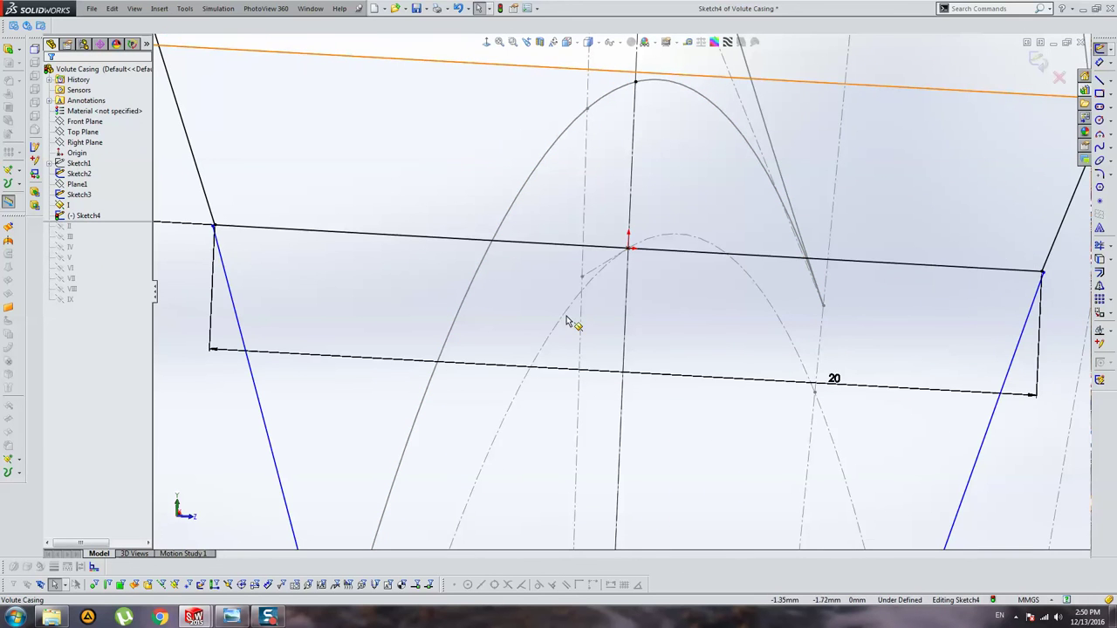
scroll(261, 248, down, 2)
mouse_move(188, 243)
ctrl+middle_down()
mouse_move(393, 241)
mouse_move(664, 322)
ctrl+middle_up()
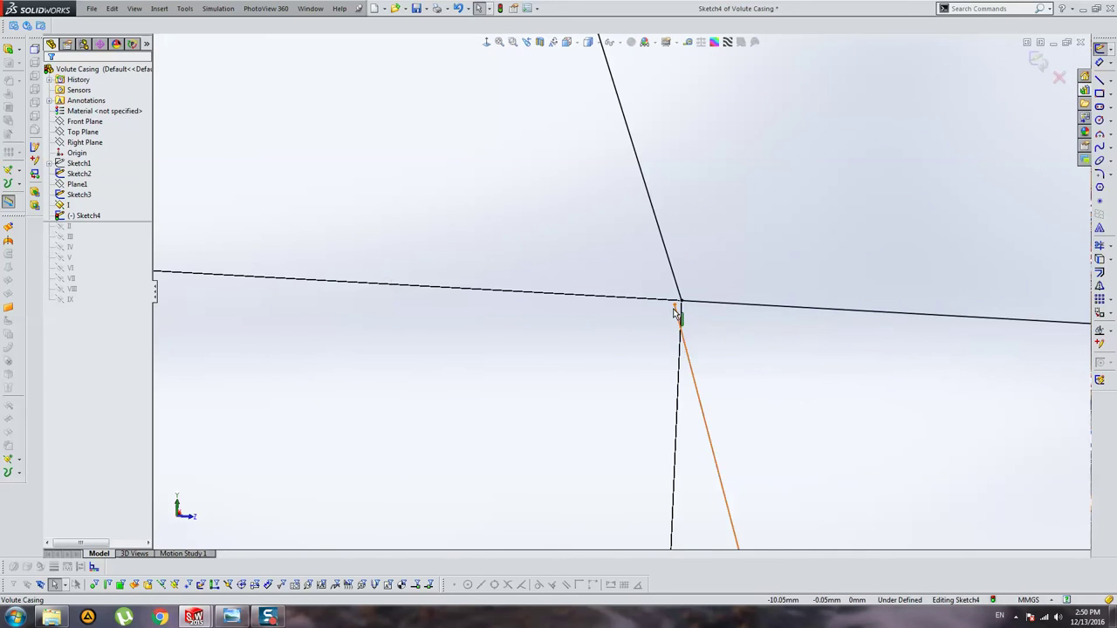
Step: Reapply a collinear relation between the lower-left line and the upper-left side
click(676, 314)
key(Escape)
click(694, 349)
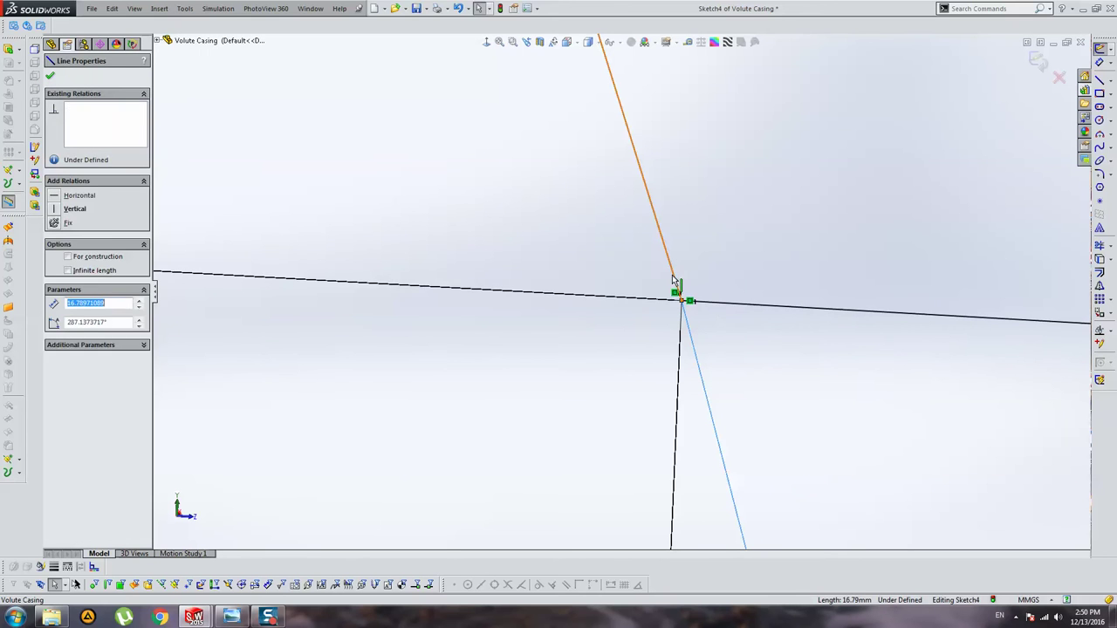
ctrl+click(672, 277)
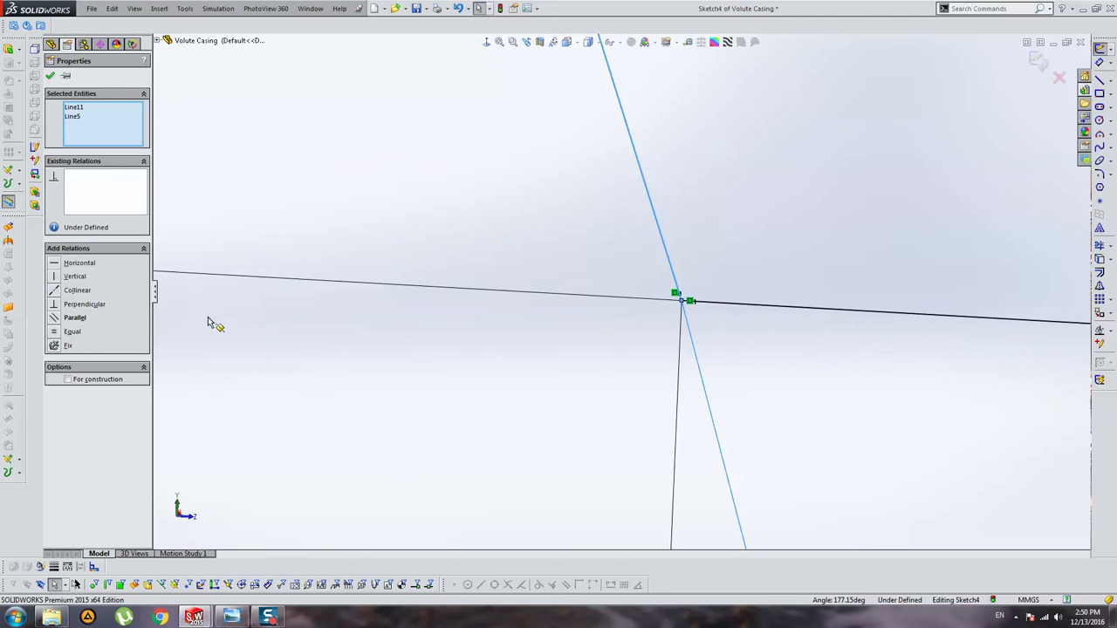
click(80, 294)
click(782, 361)
mouse_move(782, 361)
middle_down()
mouse_move(780, 387)
mouse_move(723, 375)
mouse_move(675, 177)
middle_up()
middle_drag(737, 322, 706, 307)
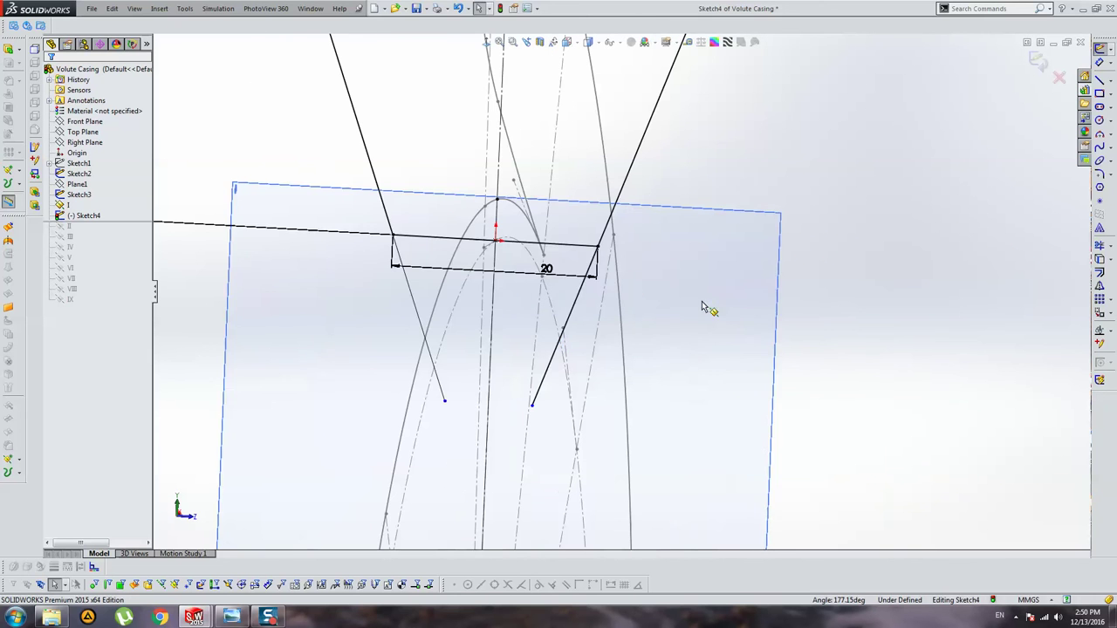
Step: Turn the 20 mm bottom edge into construction geometry and merge both slanted lines' bottom endpoints
click(475, 241)
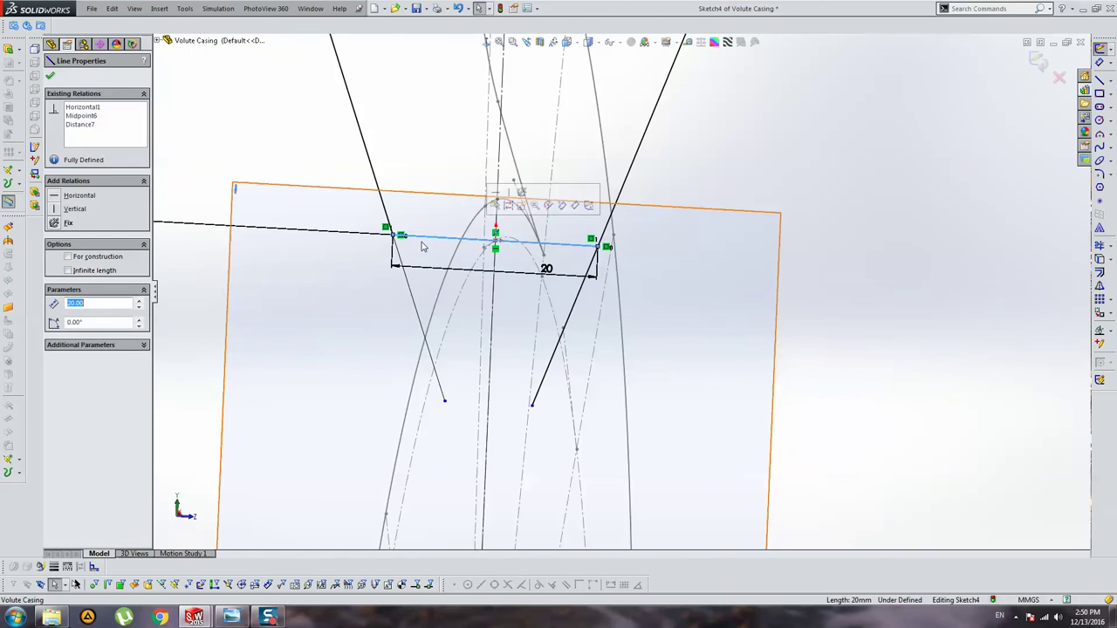
click(99, 258)
key(Escape)
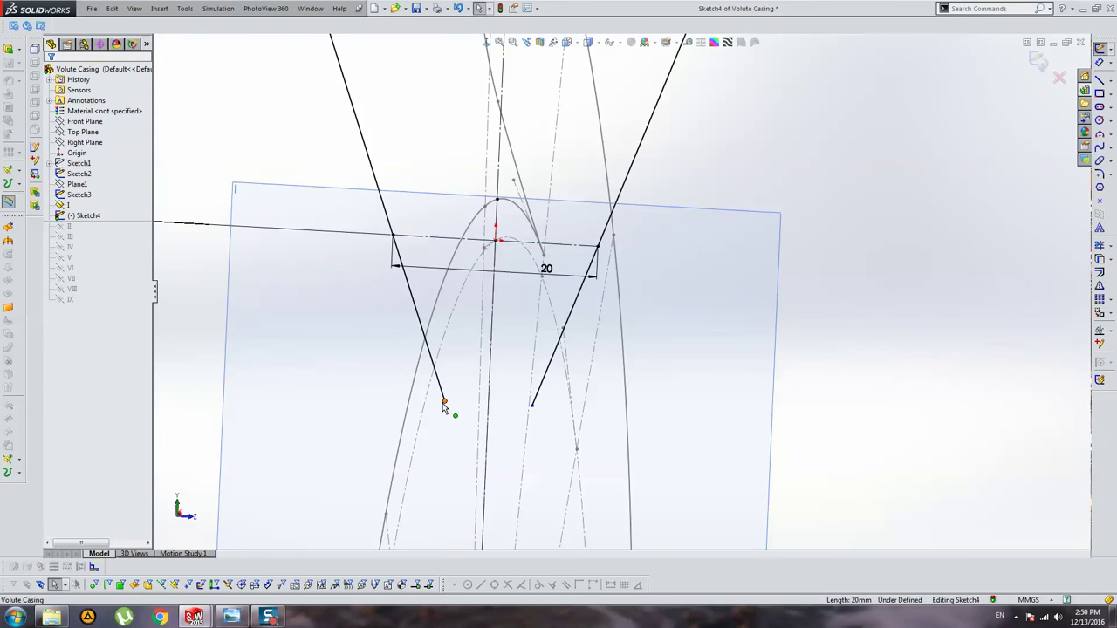
drag(444, 400, 460, 455)
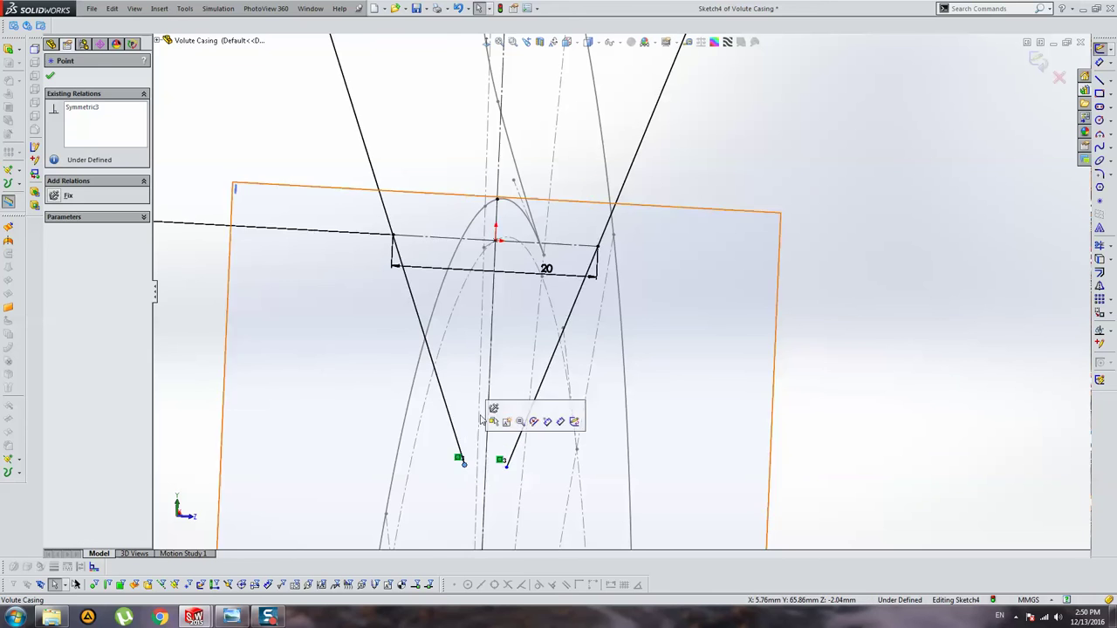
middle_drag(499, 456, 578, 375)
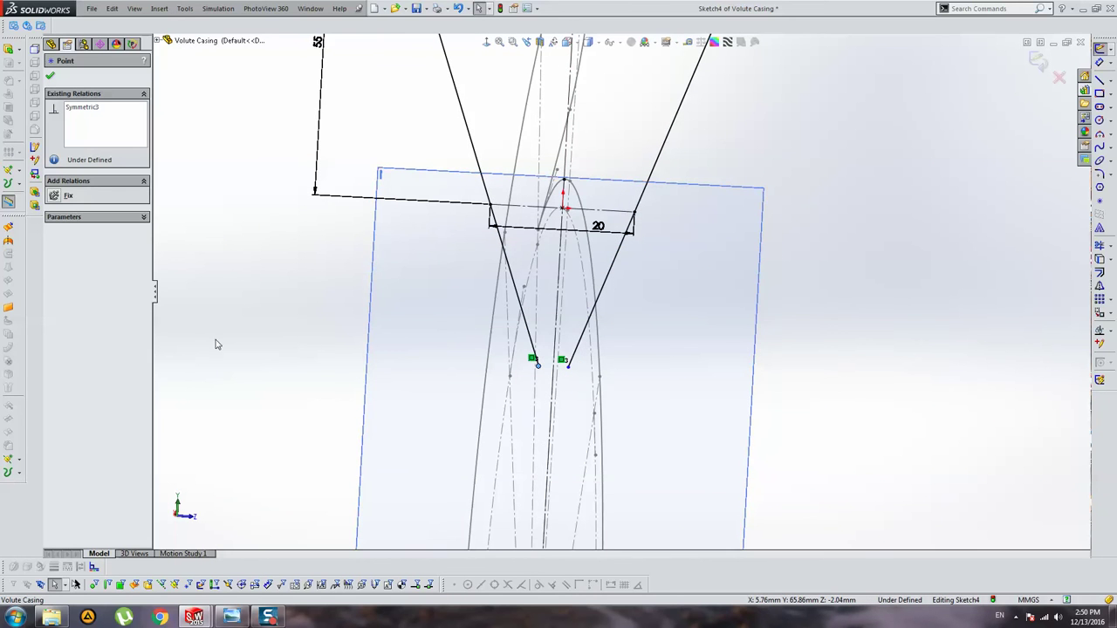
click(325, 343)
click(568, 368)
ctrl+click(537, 365)
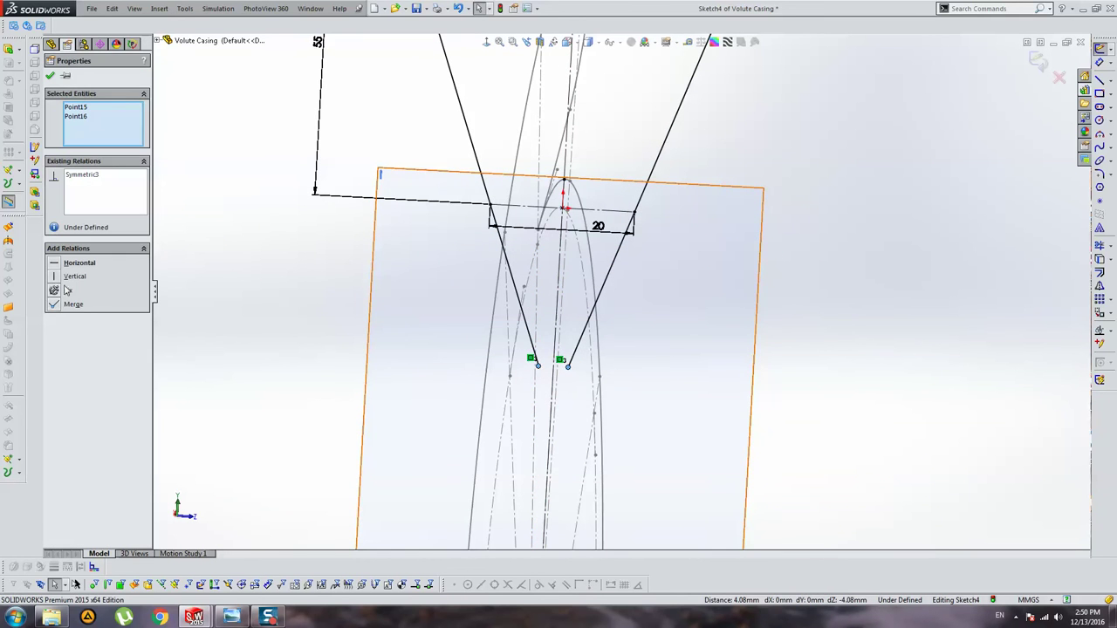
click(72, 305)
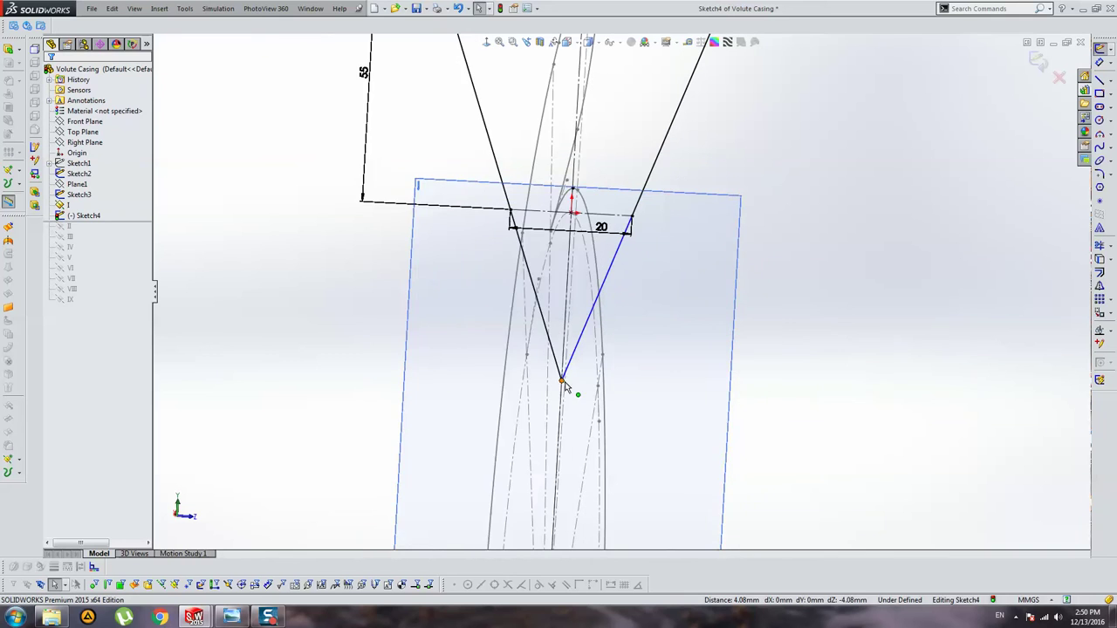
Step: Make the upper-right side and lower-right line collinear
middle_drag(705, 291, 659, 239)
click(464, 521)
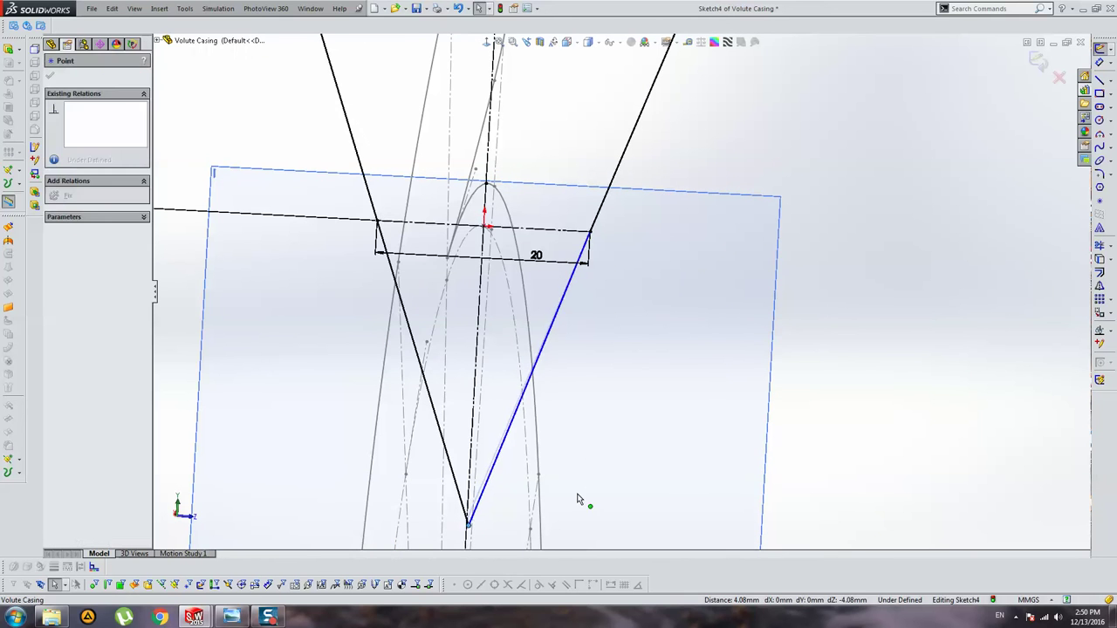
click(504, 522)
middle_drag(505, 522, 554, 394)
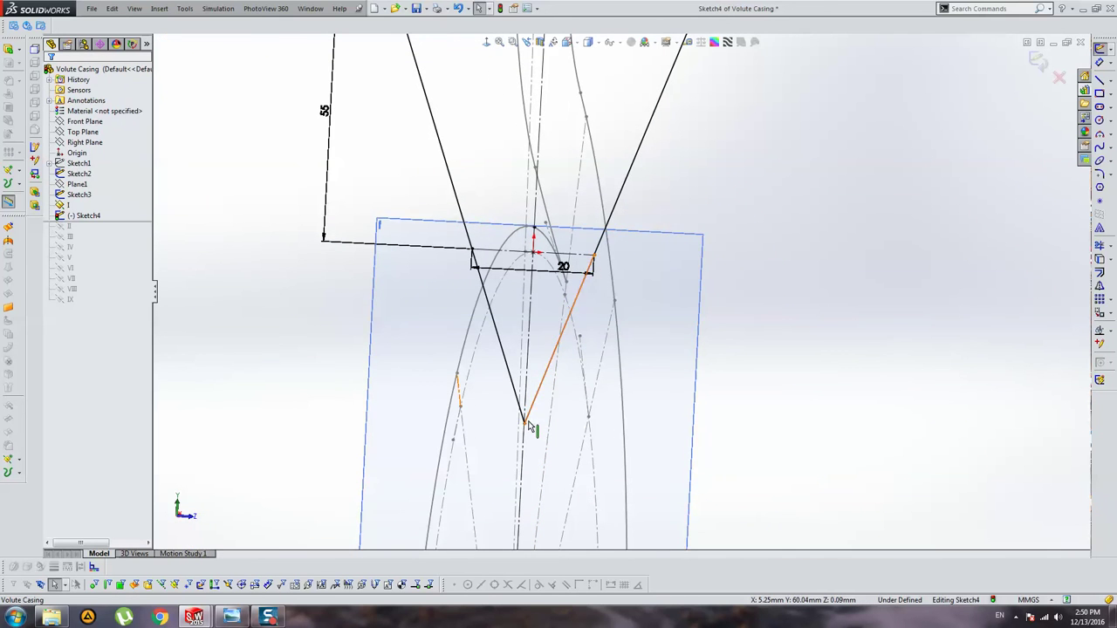
click(576, 306)
ctrl+click(616, 226)
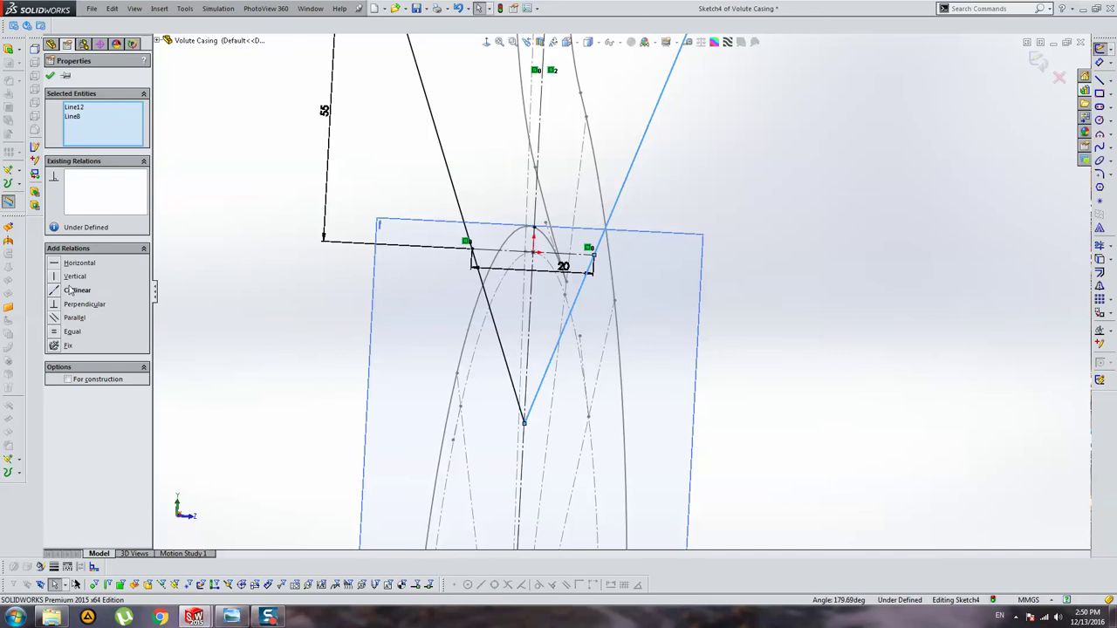
click(76, 295)
click(825, 224)
mouse_move(825, 224)
middle_down()
mouse_move(510, 247)
mouse_move(804, 259)
mouse_move(596, 263)
middle_up()
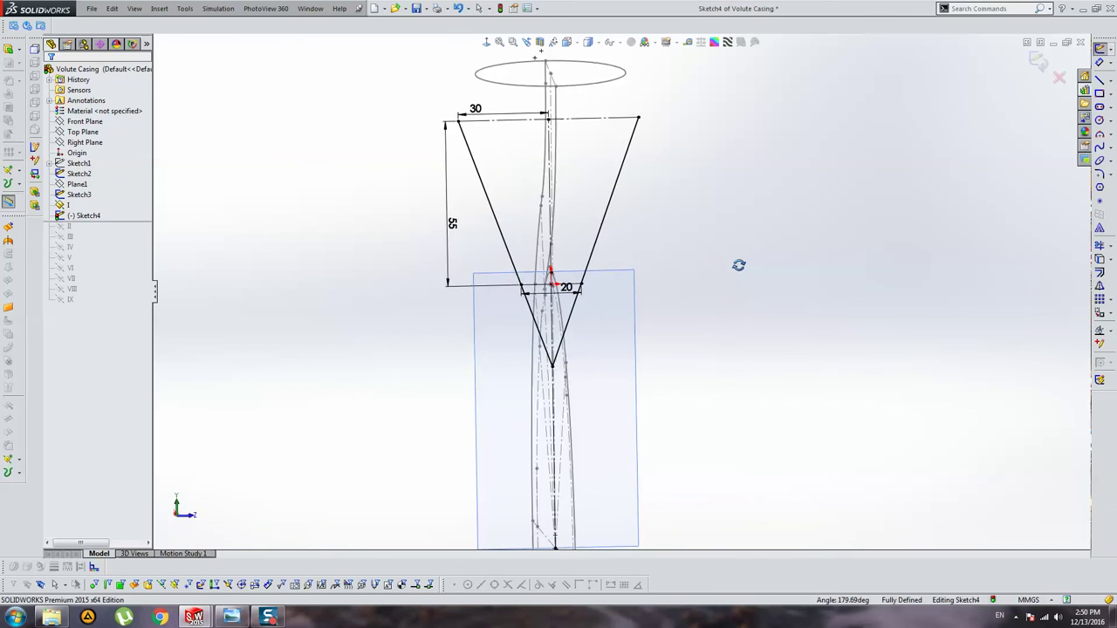
Step: Convert both right-side lines to construction geometry and exit Sketch4
click(591, 253)
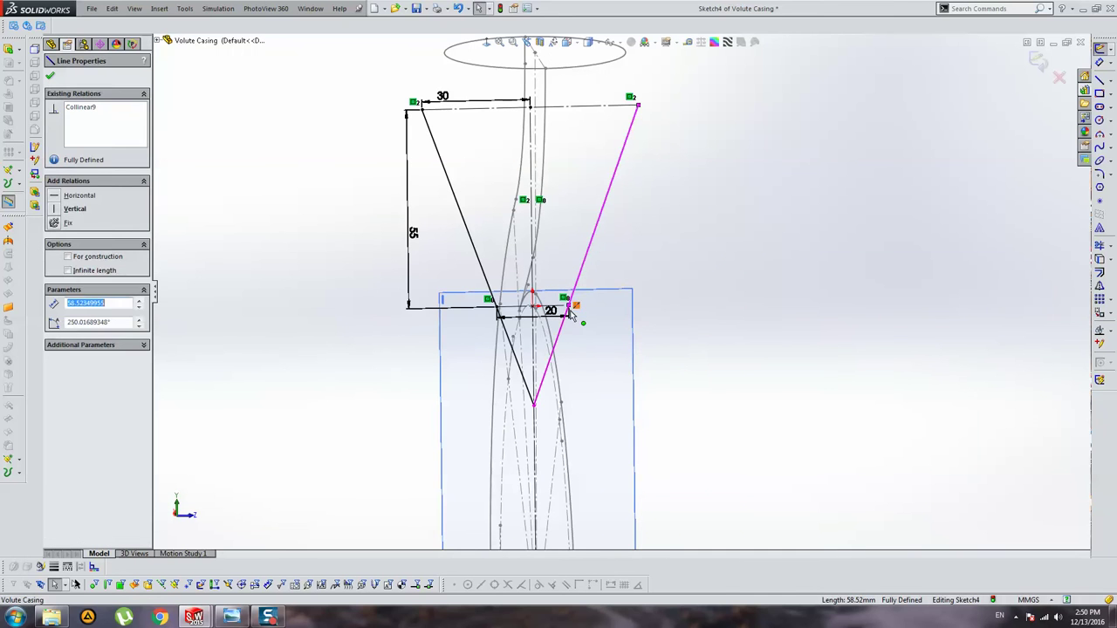
ctrl+click(561, 340)
click(68, 380)
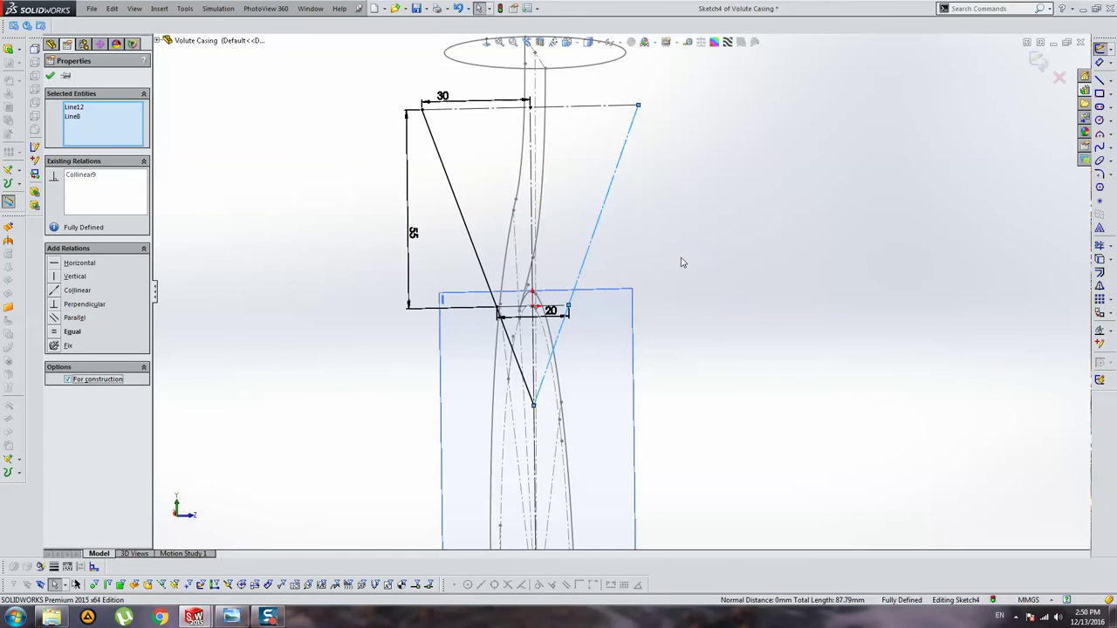
click(680, 256)
mouse_move(748, 224)
middle_down()
mouse_move(577, 234)
mouse_move(623, 294)
mouse_move(648, 294)
middle_up()
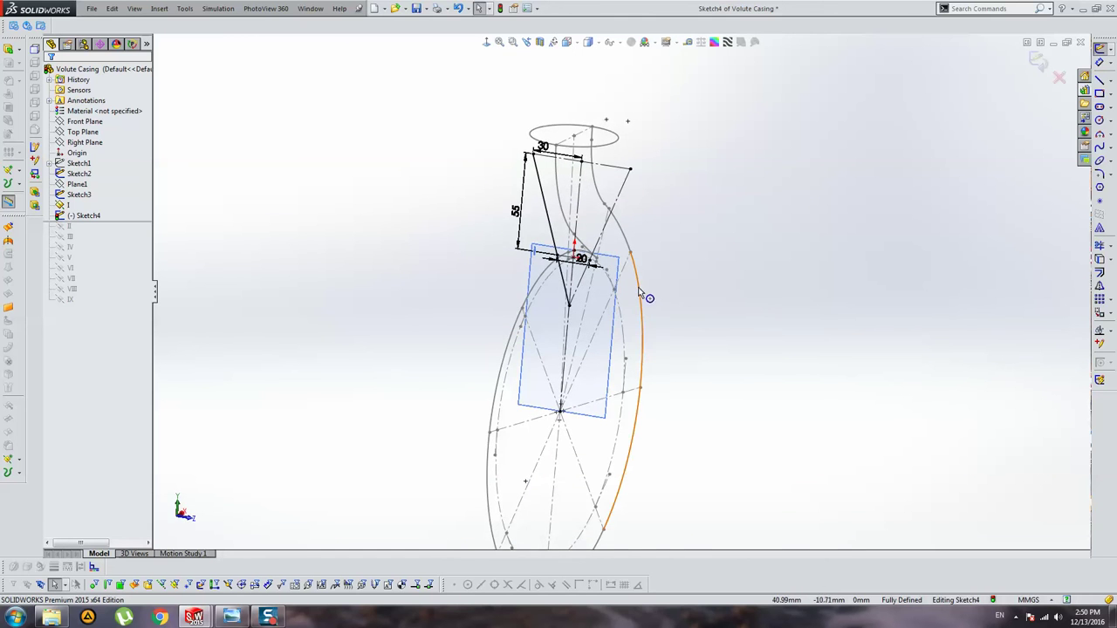
click(1037, 62)
mouse_move(737, 253)
middle_down()
mouse_move(777, 237)
mouse_move(723, 244)
mouse_move(771, 239)
mouse_move(758, 249)
mouse_move(711, 237)
middle_up()
Step: Reopen Sketch4 and draw a horizontal construction line across the bottom of the plane
click(88, 215)
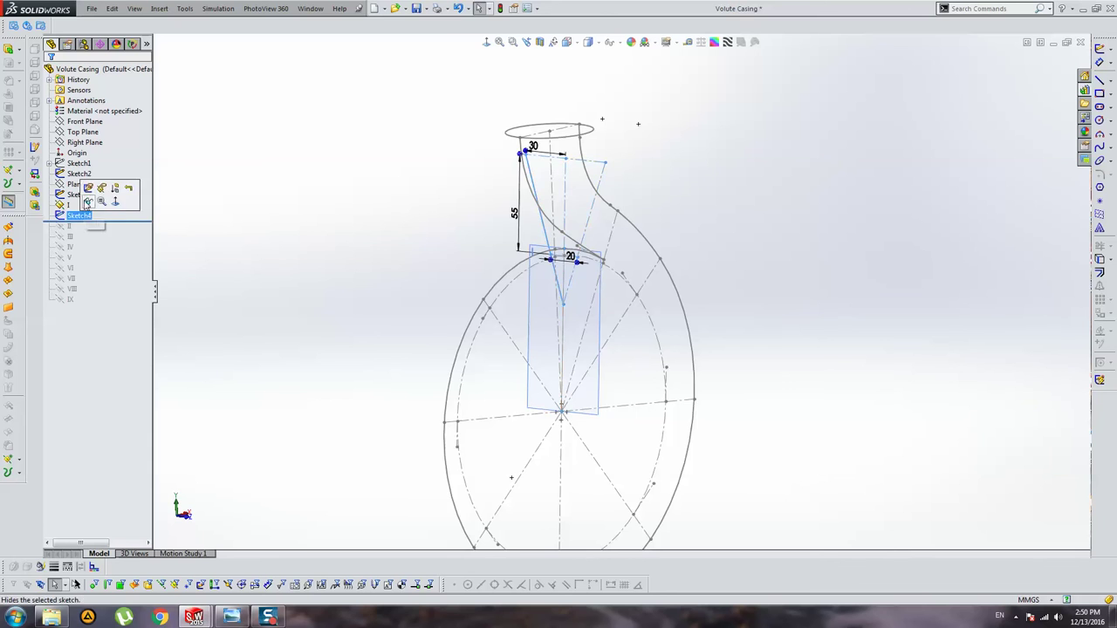
click(87, 186)
click(1099, 79)
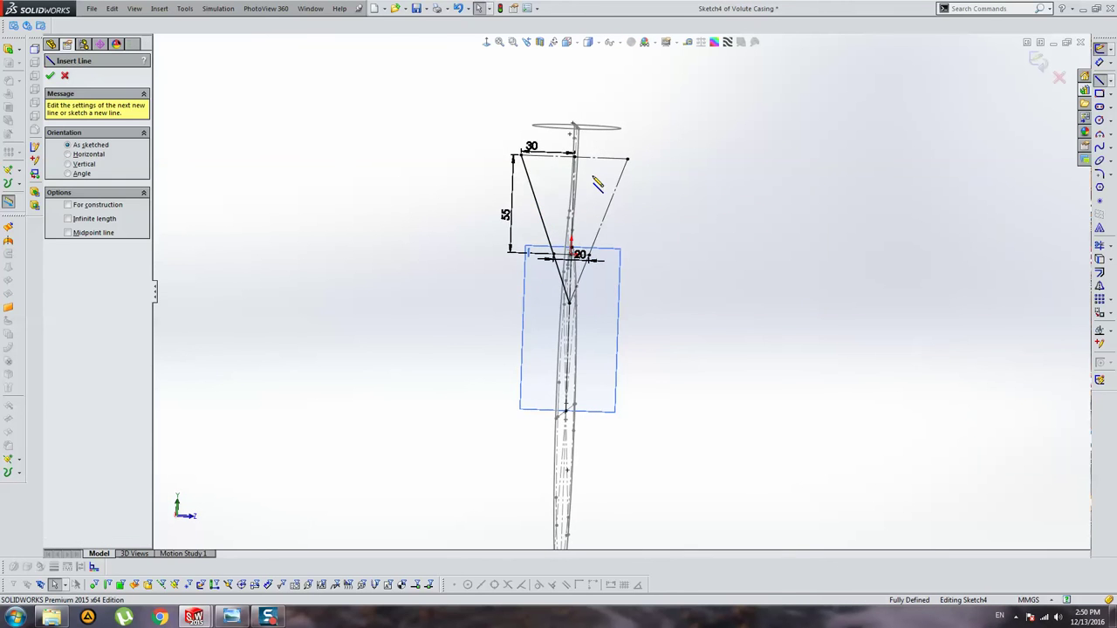
scroll(566, 408, down, 3)
click(447, 395)
click(755, 405)
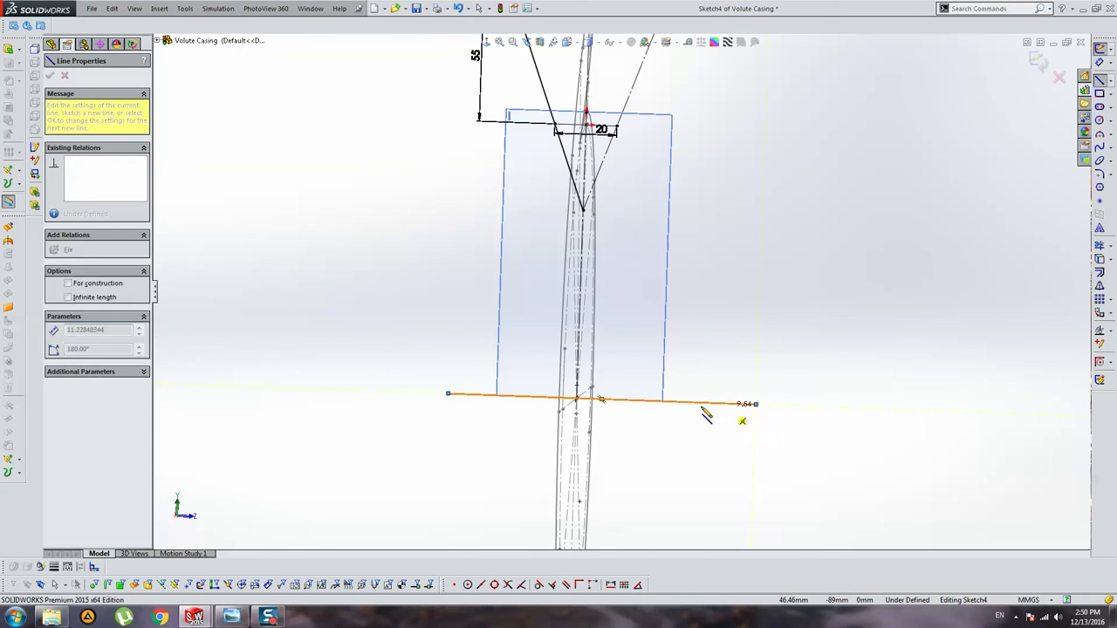
key(Escape)
click(502, 397)
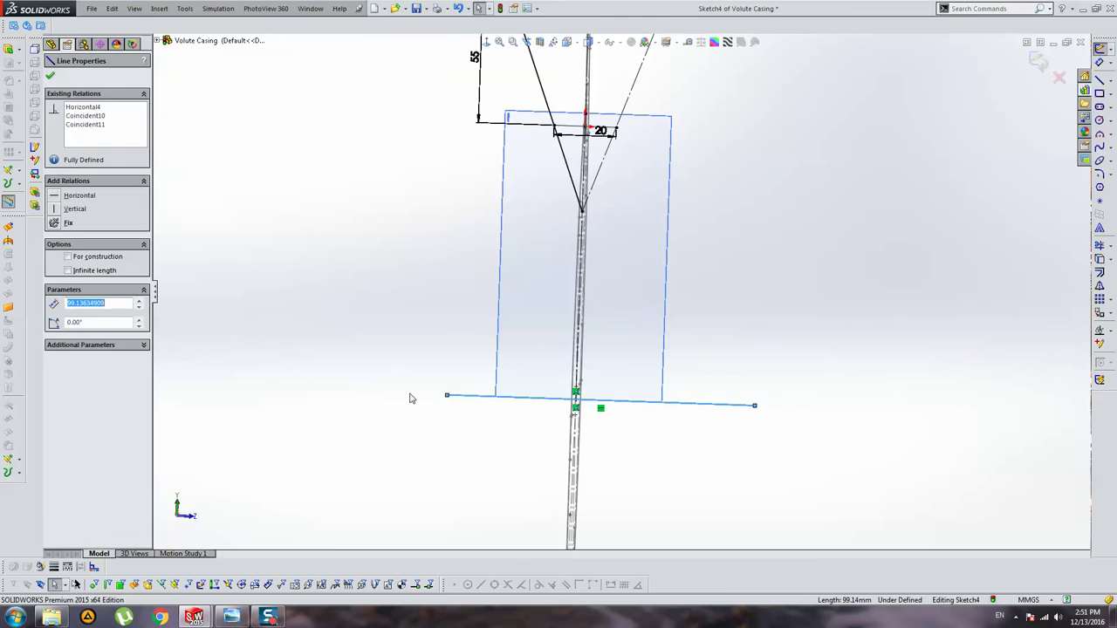
click(93, 257)
click(267, 217)
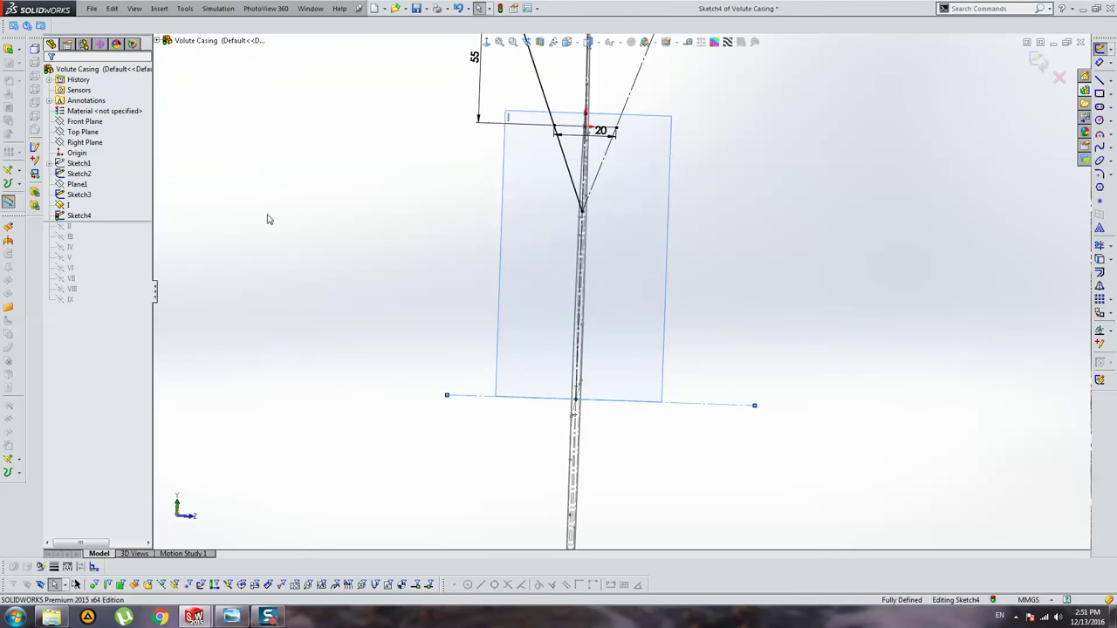
Step: Align each end of the line vertically with the profile's top corners, then exit Sketch4
click(450, 396)
middle_drag(450, 396, 561, 104)
ctrl+click(549, 94)
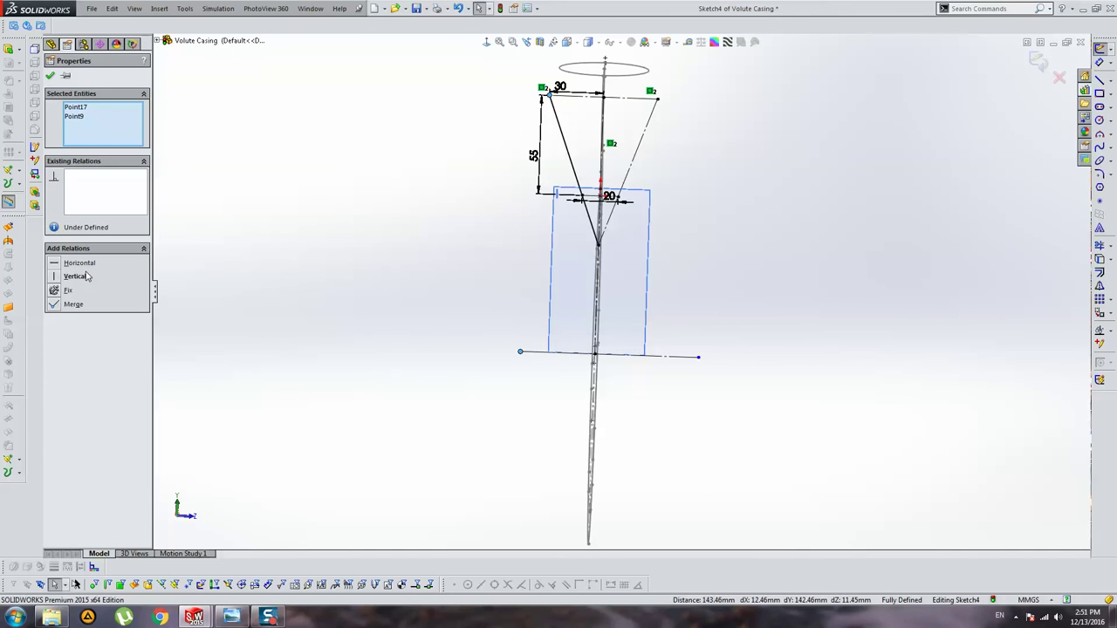
click(51, 276)
click(686, 346)
click(698, 358)
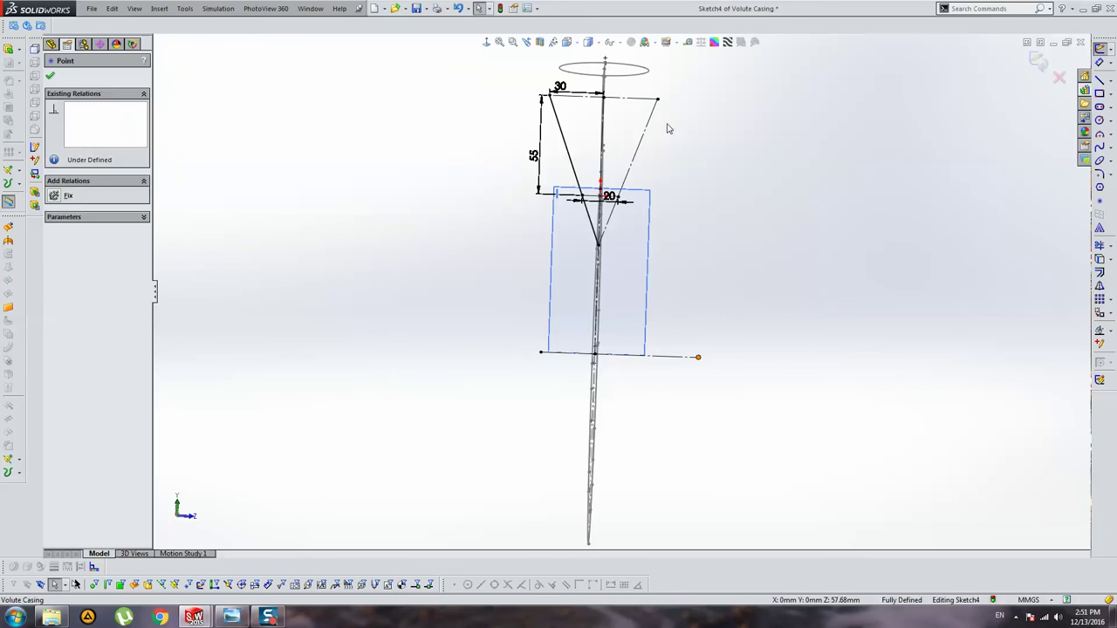
ctrl+click(656, 99)
click(54, 276)
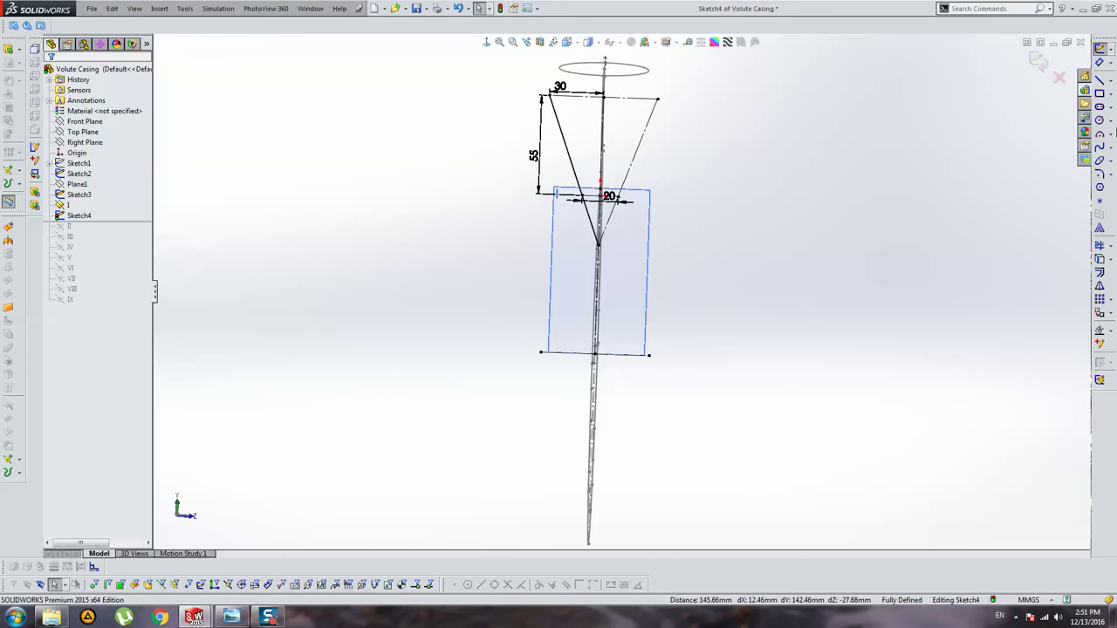
click(1038, 61)
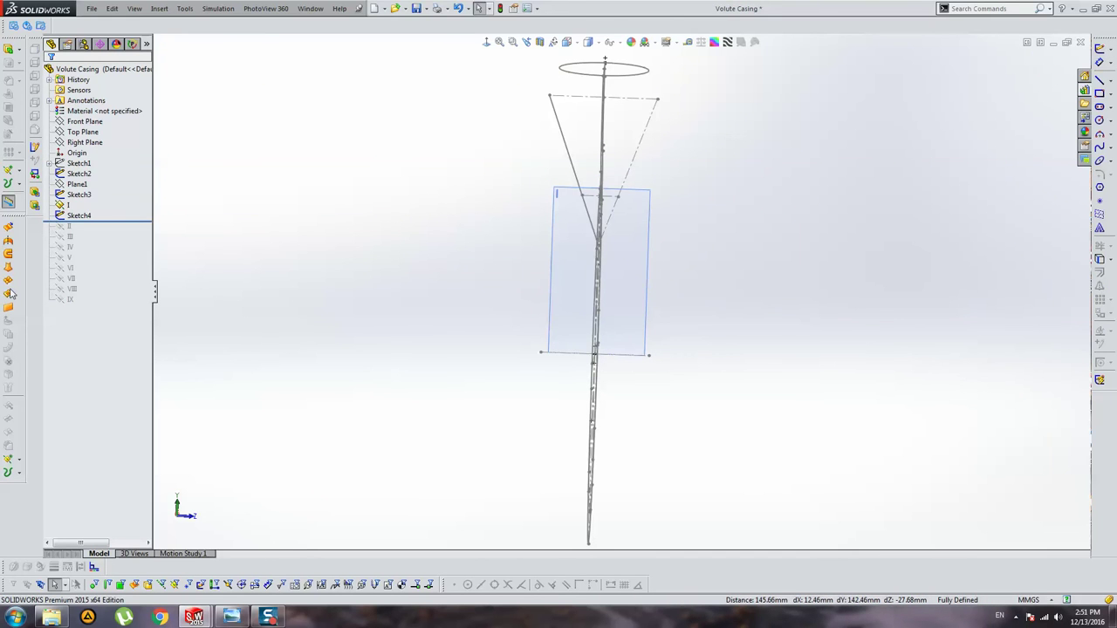
Step: Revolve Sketch4 a full 360° about its bottom construction line Line13 as Surface-Revolve1
click(8, 242)
click(553, 105)
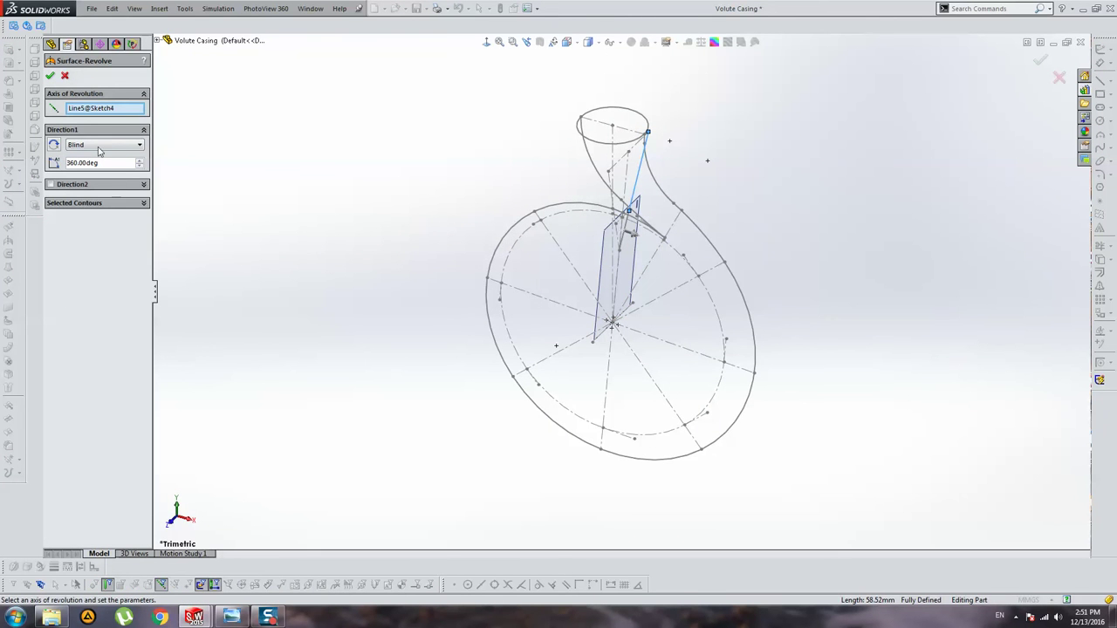
click(103, 109)
mouse_move(326, 305)
middle_down()
mouse_move(653, 391)
mouse_move(637, 349)
middle_up()
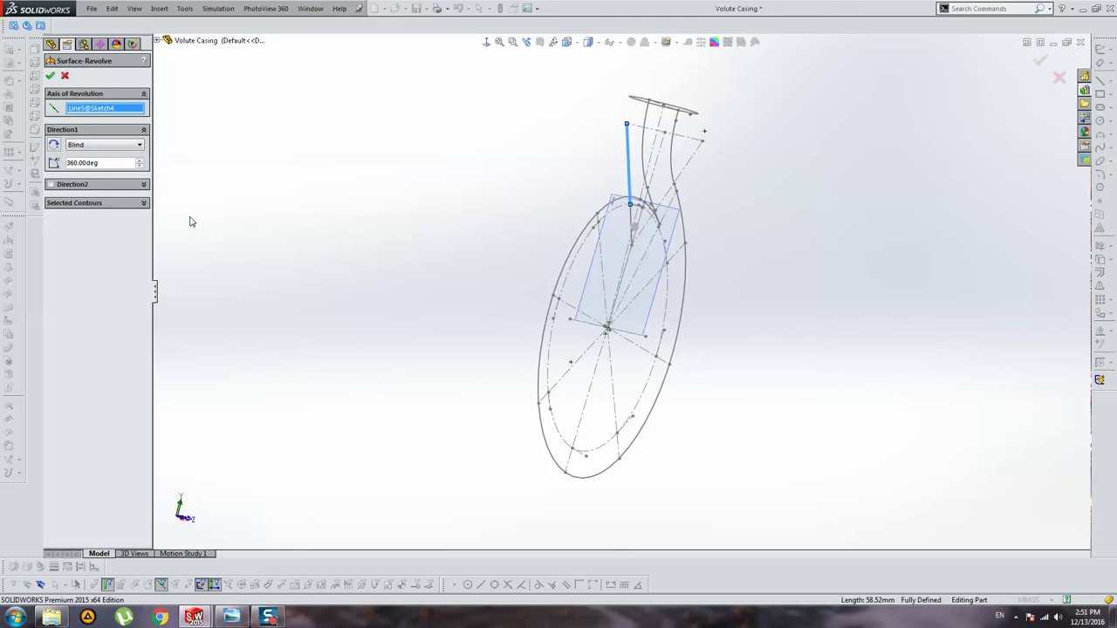
key(Delete)
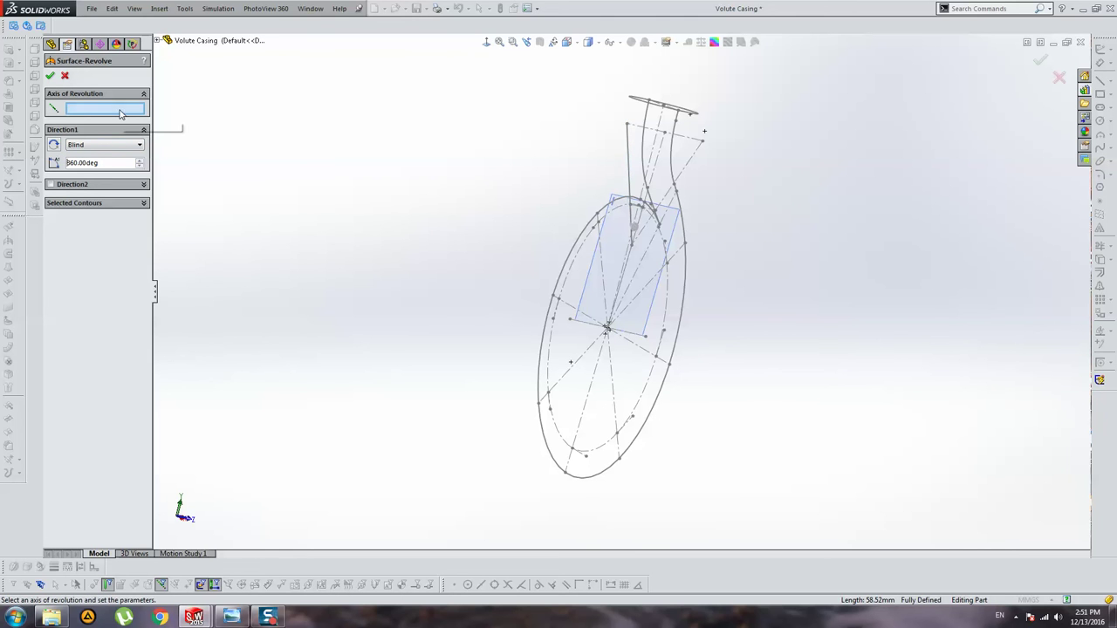
click(579, 325)
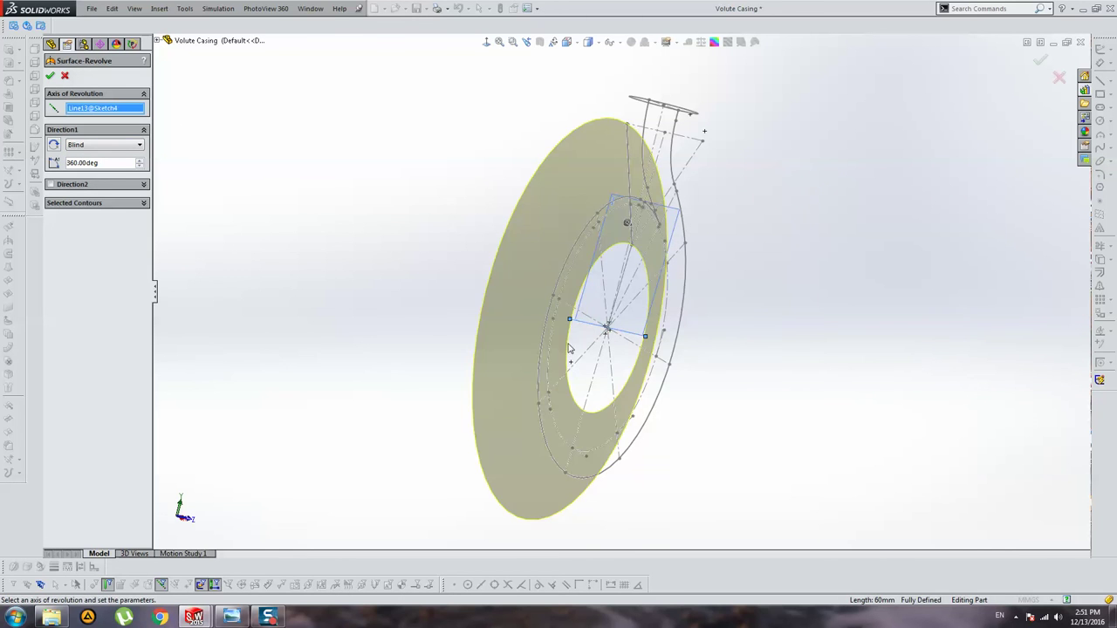
mouse_move(568, 348)
middle_down()
mouse_move(619, 372)
mouse_move(513, 312)
middle_up()
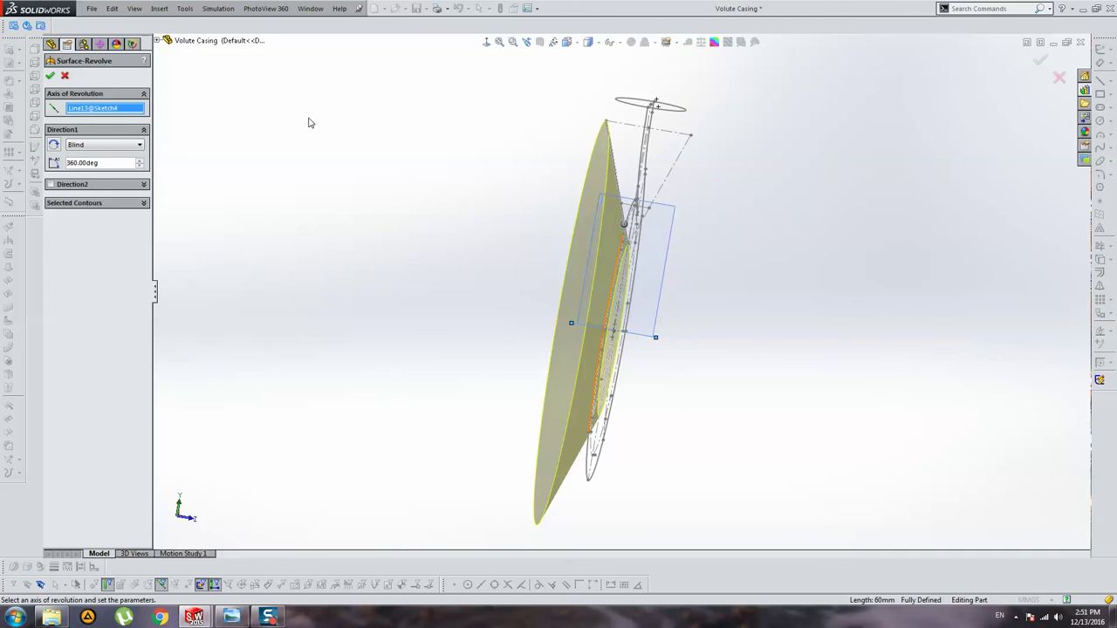
key(Return)
middle_drag(572, 138, 623, 84)
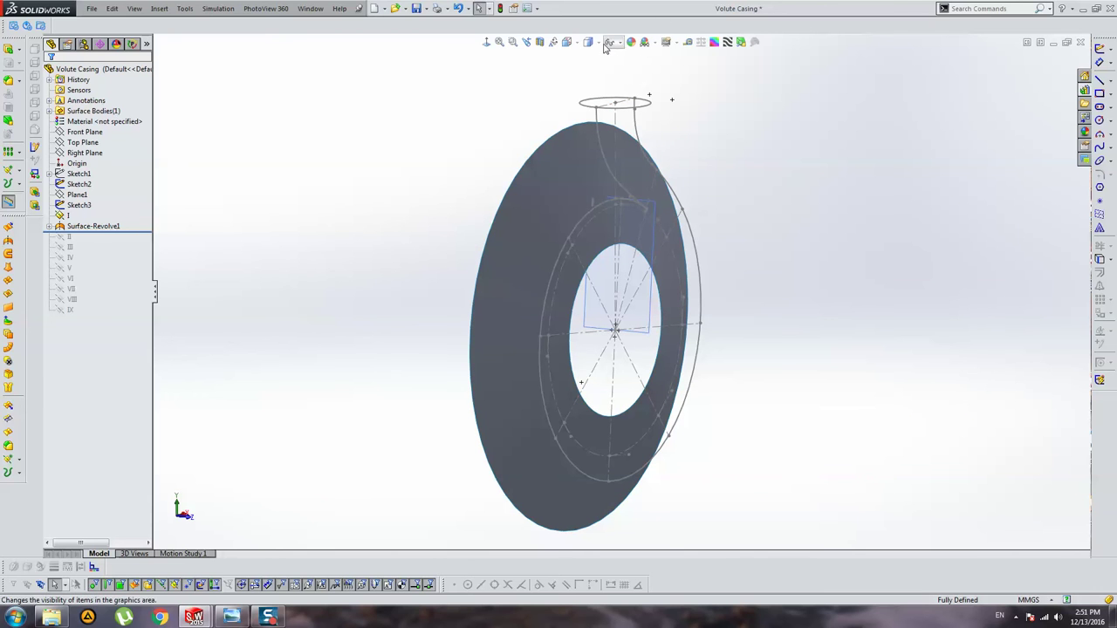
Step: Apply the Plain White scene and colour Surface-Revolve1 black
click(655, 44)
click(676, 68)
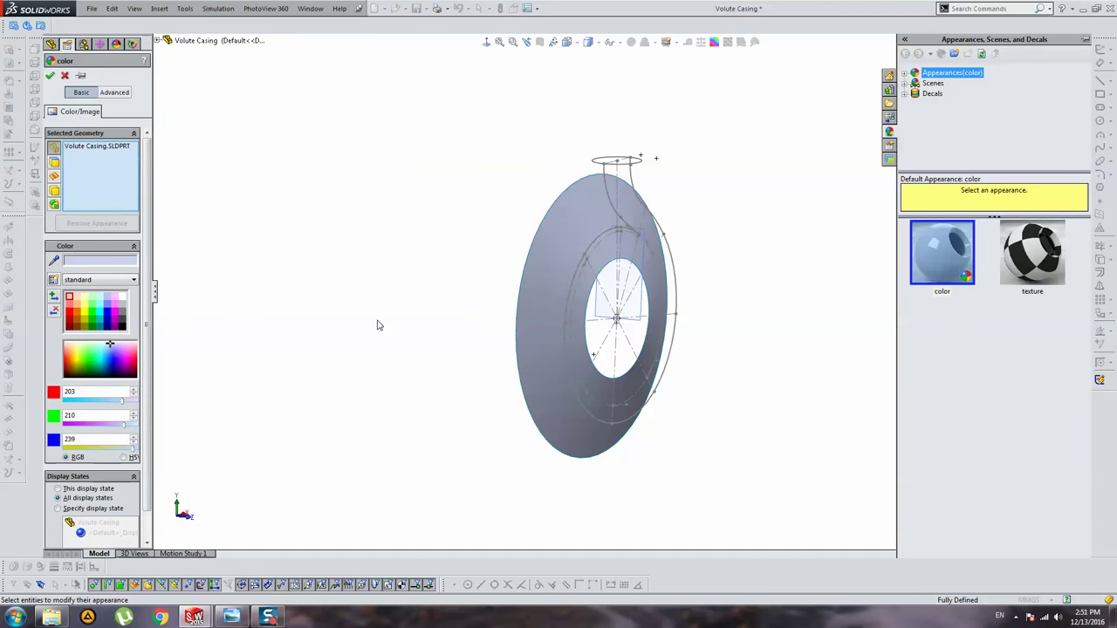
click(109, 329)
key(Return)
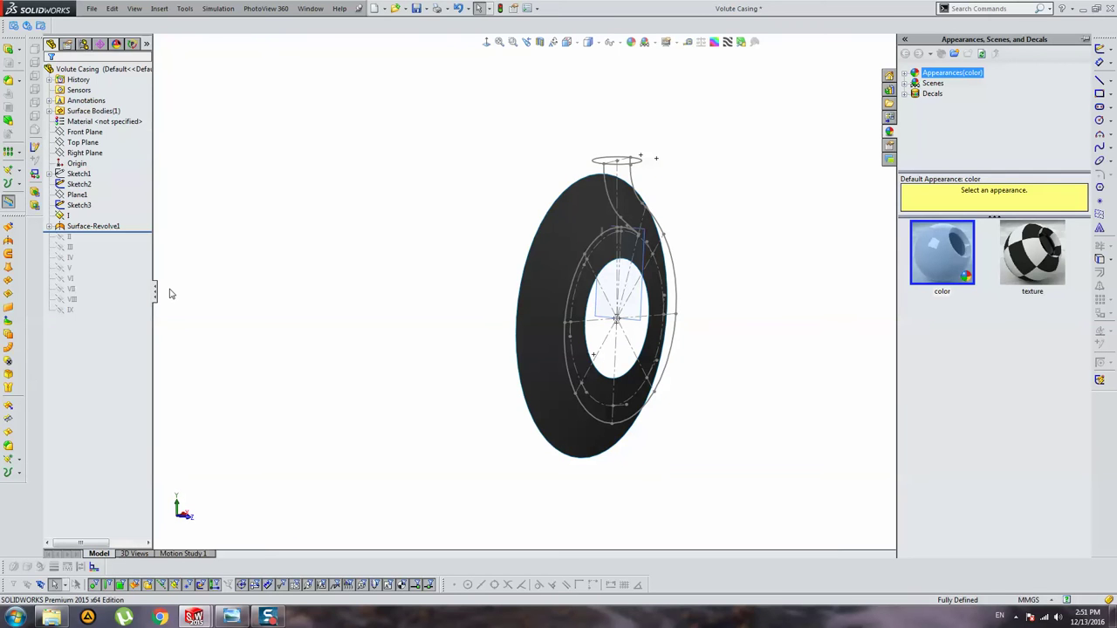
mouse_move(783, 311)
middle_down()
mouse_move(601, 248)
mouse_move(672, 243)
middle_up()
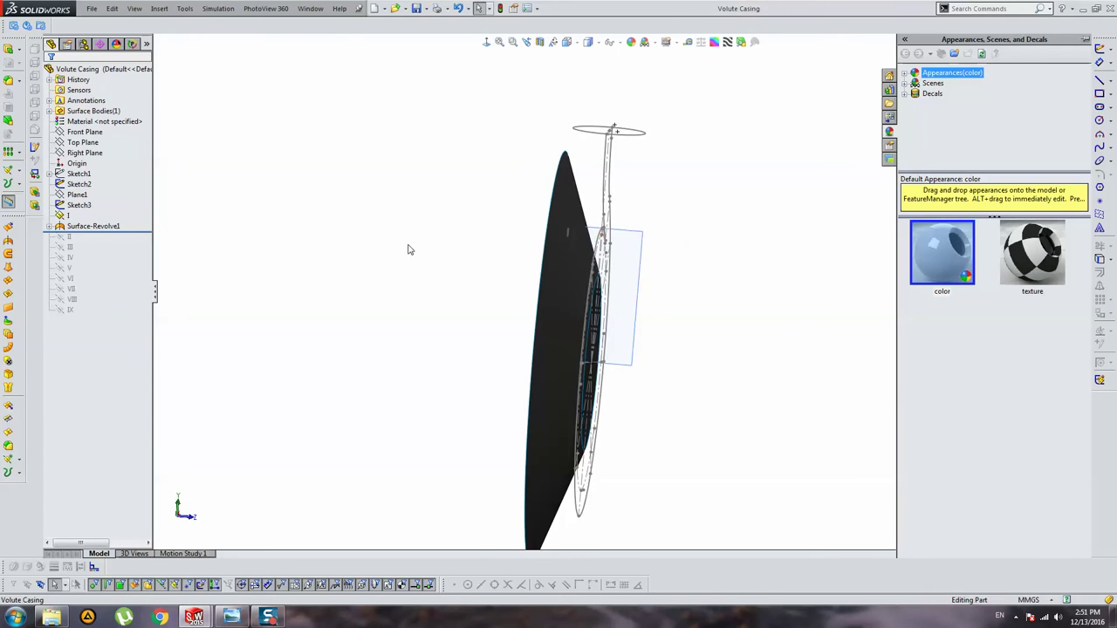
Step: Start a new sketch, Sketch5, on section plane I
click(74, 217)
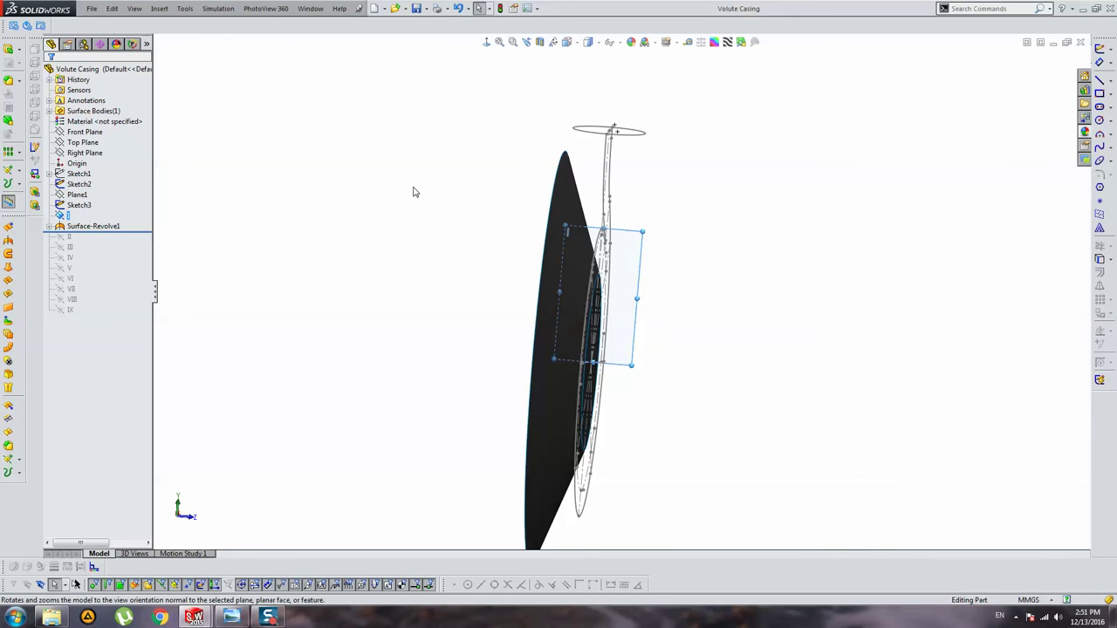
click(1099, 49)
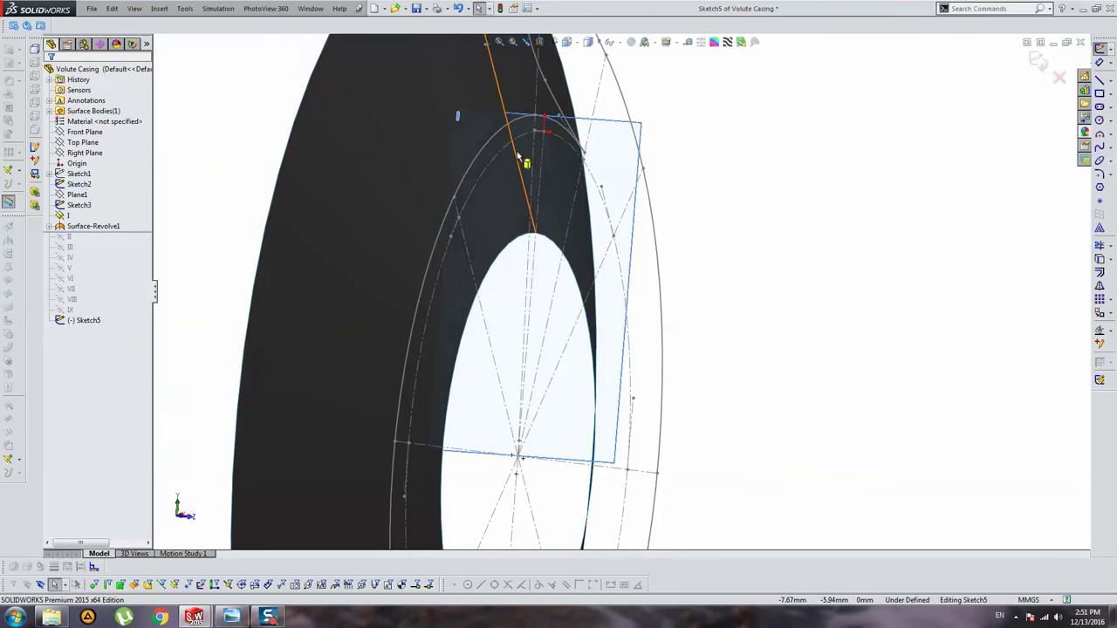
scroll(507, 189, down, 2)
scroll(507, 189, up, 1)
click(523, 193)
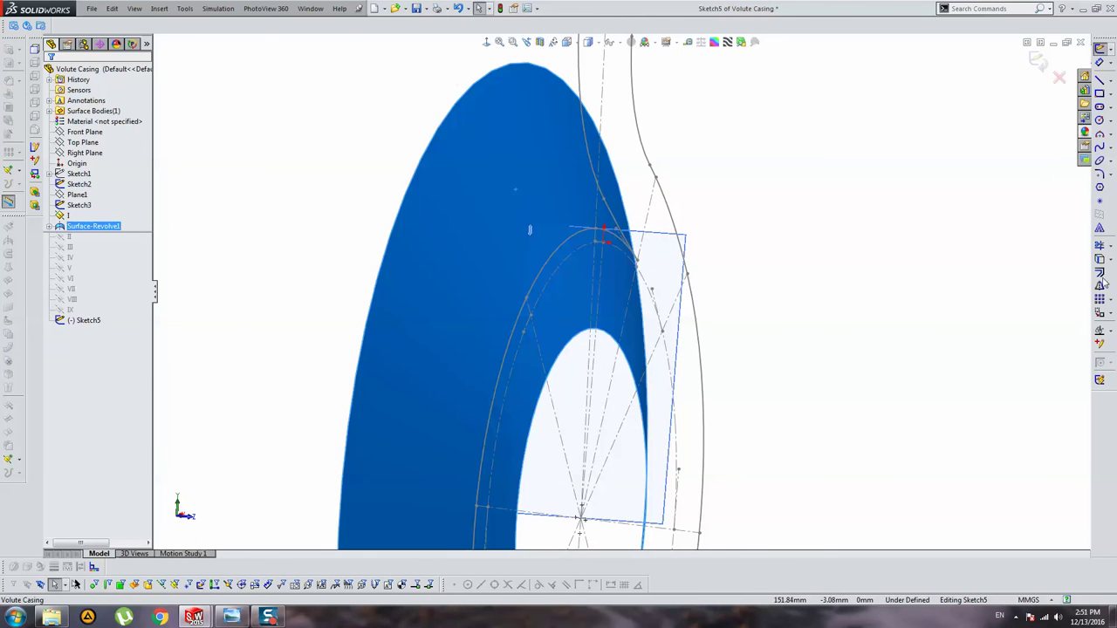
Step: Create an Intersection Curve between plane I and Surface-Revolve1
click(1112, 270)
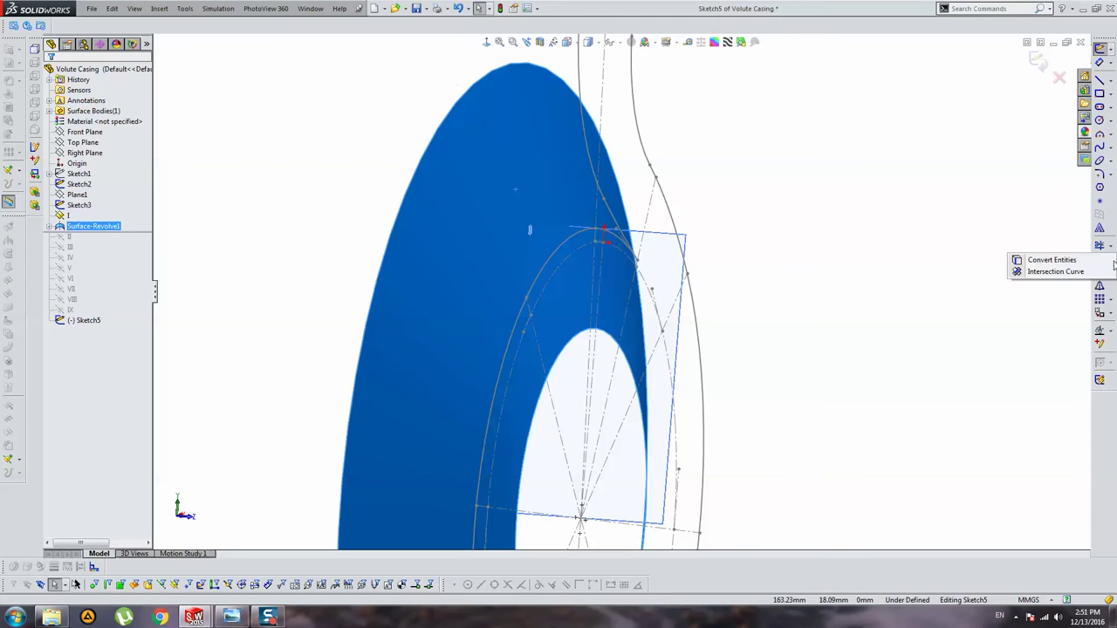
click(1047, 271)
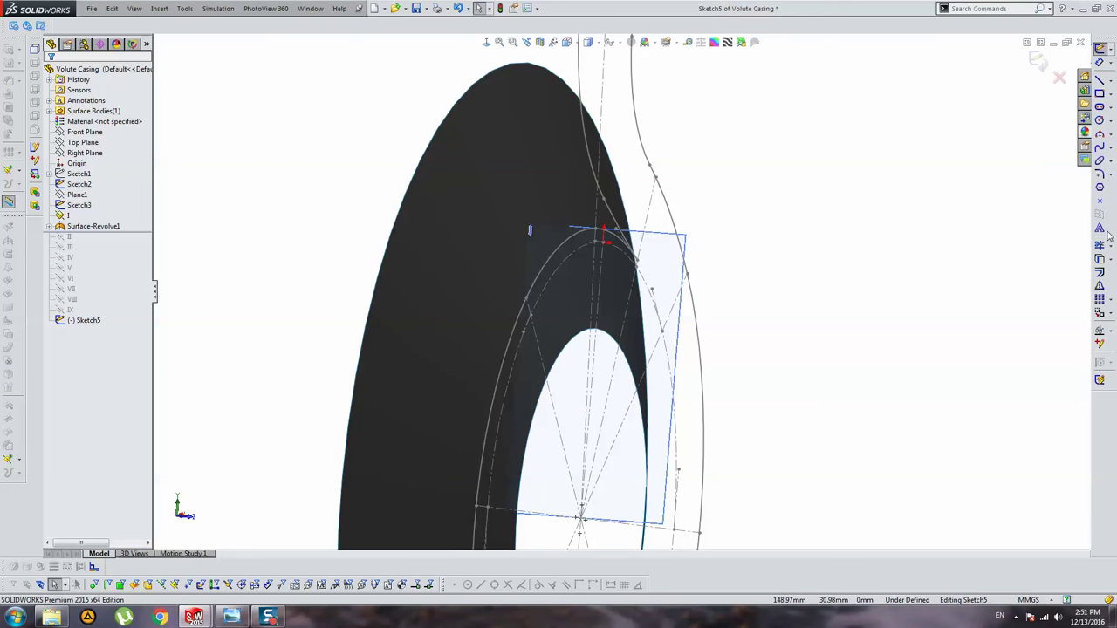
click(1112, 265)
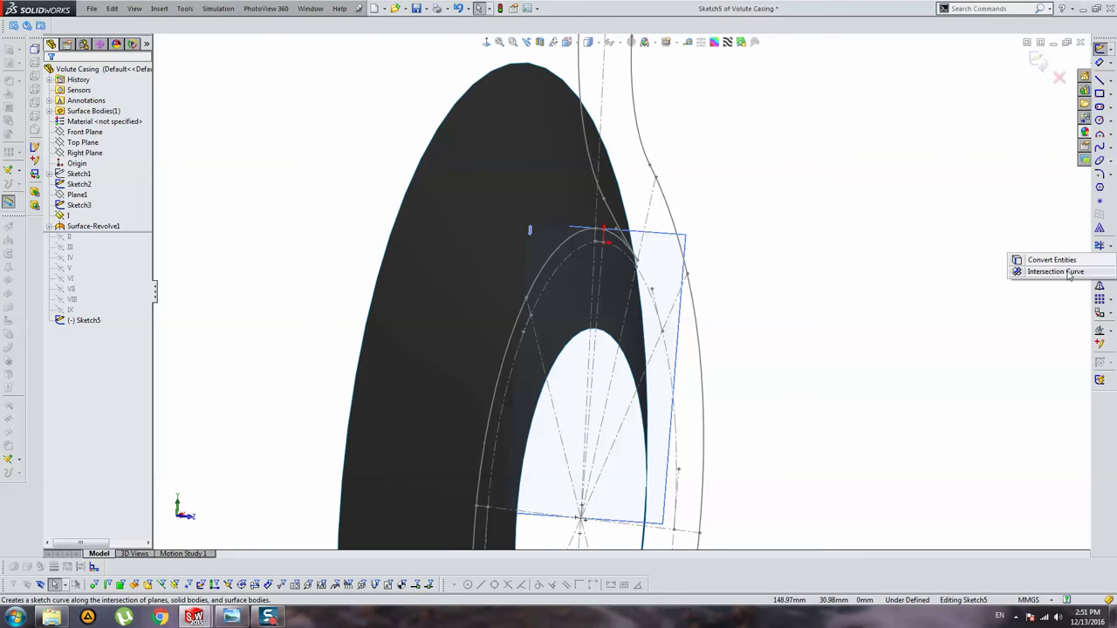
click(1071, 273)
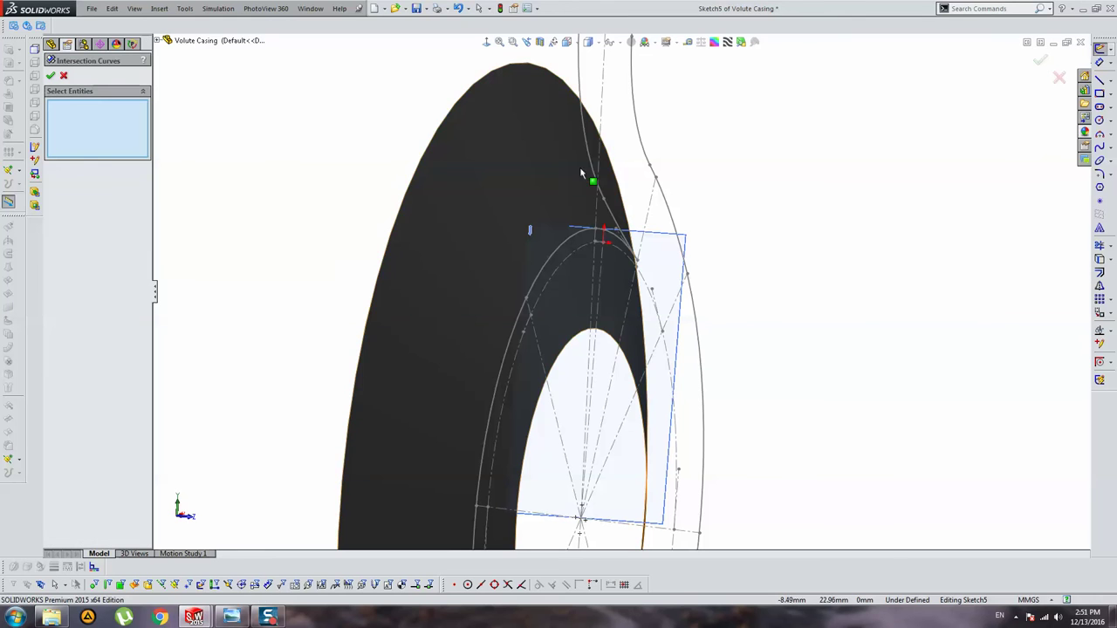
click(509, 156)
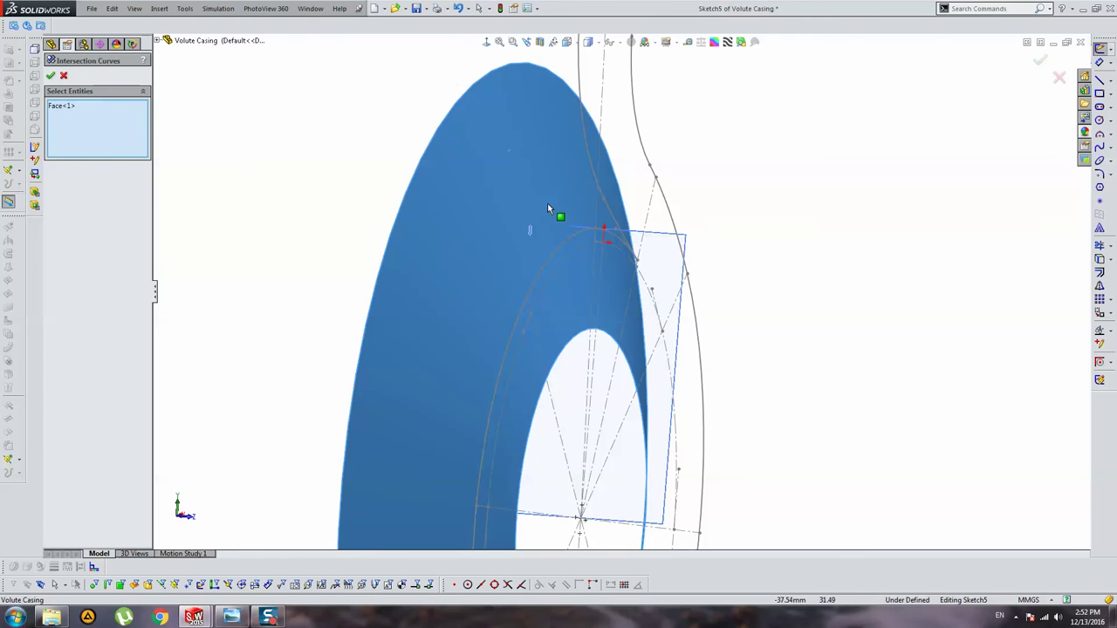
middle_drag(491, 154, 518, 166)
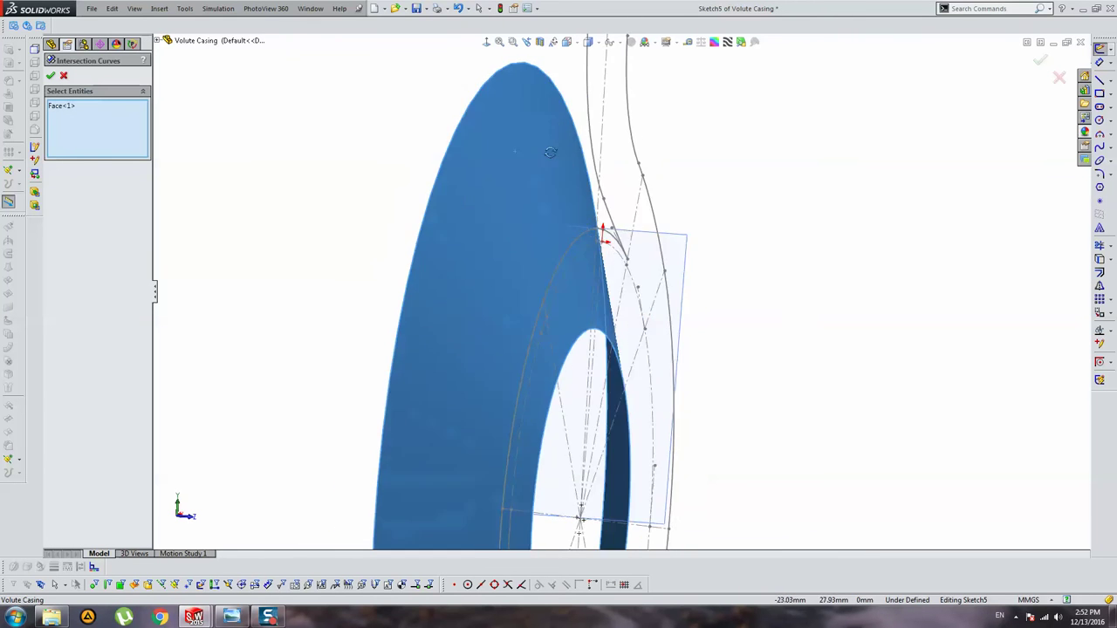
click(50, 76)
middle_drag(541, 209, 580, 204)
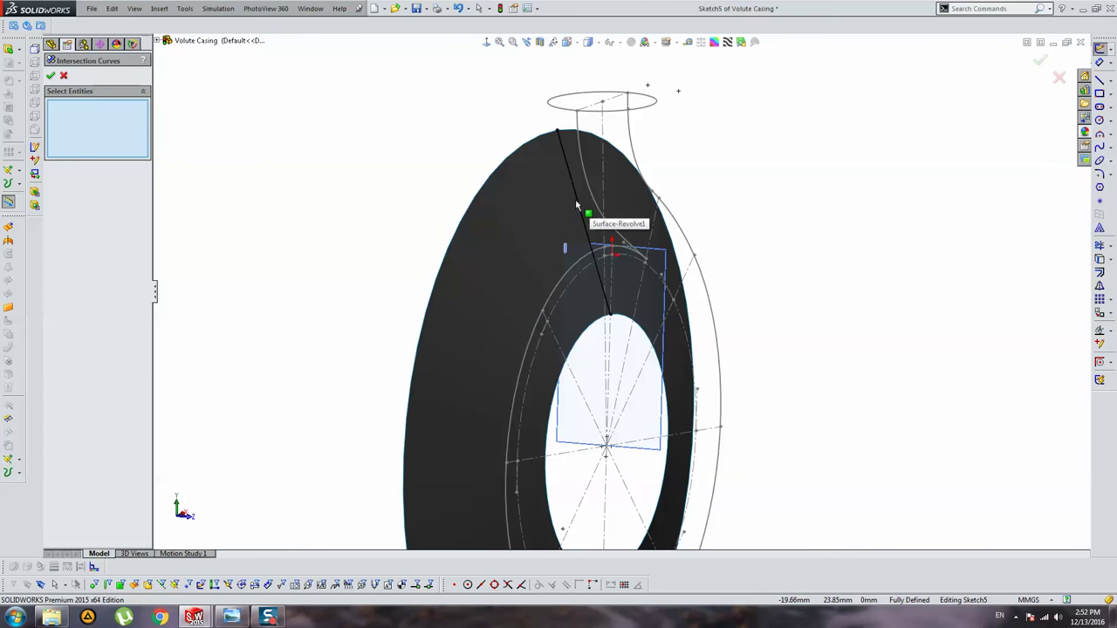
Step: Shorten the intersection line by dragging its lower endpoint onto the disk edge
key(Escape)
click(579, 209)
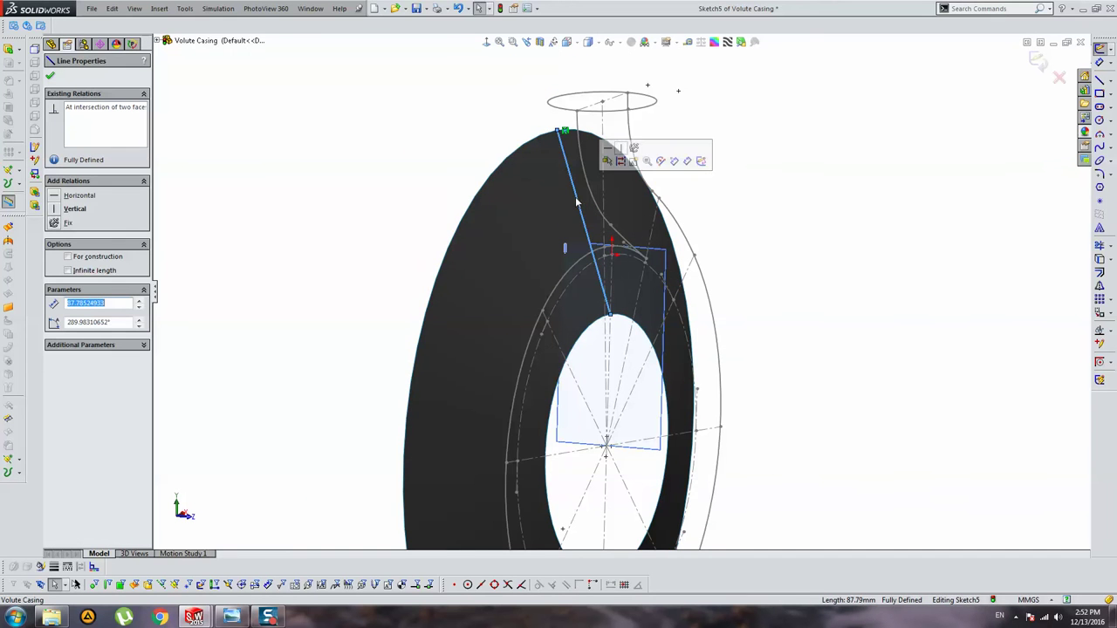
middle_drag(608, 206, 528, 117)
scroll(528, 116, down, 3)
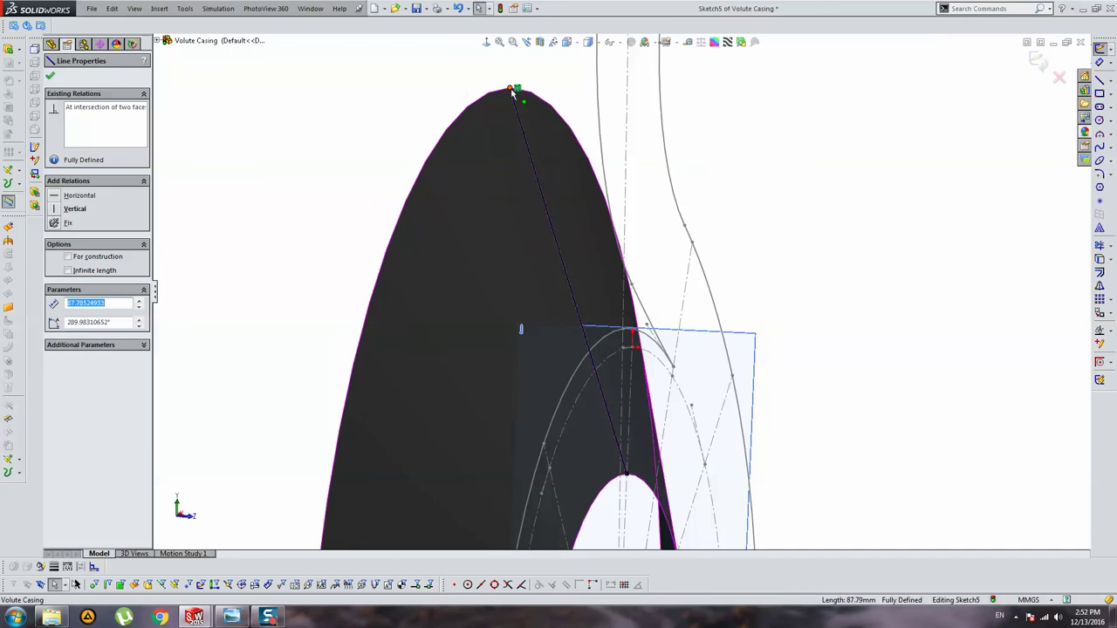
click(540, 190)
scroll(647, 469, down, 2)
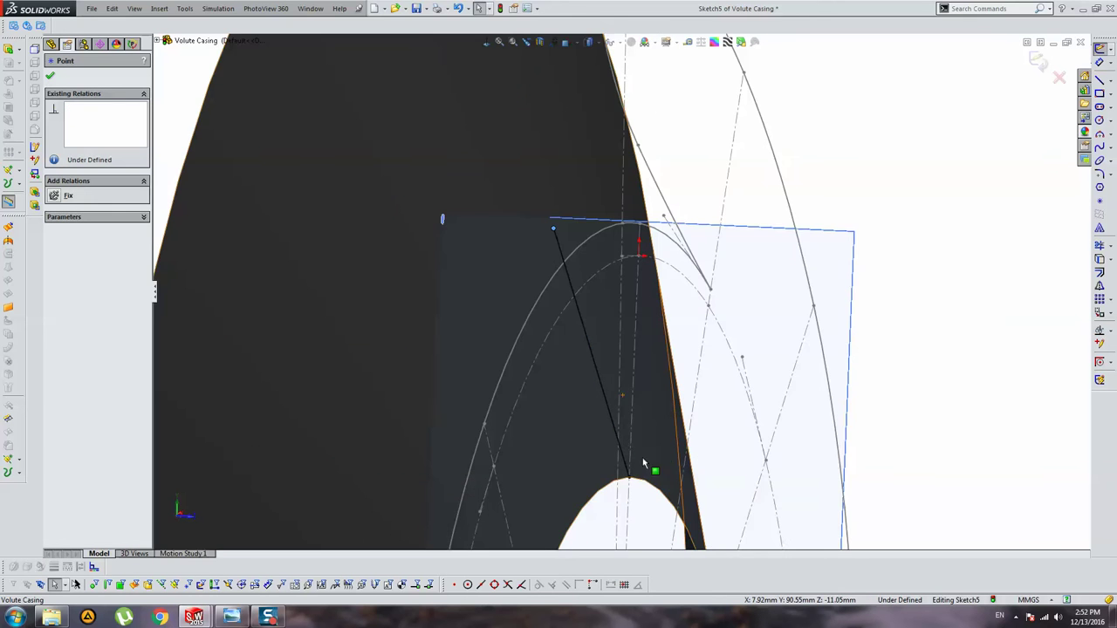
scroll(647, 468, down, 1)
scroll(648, 469, down, 1)
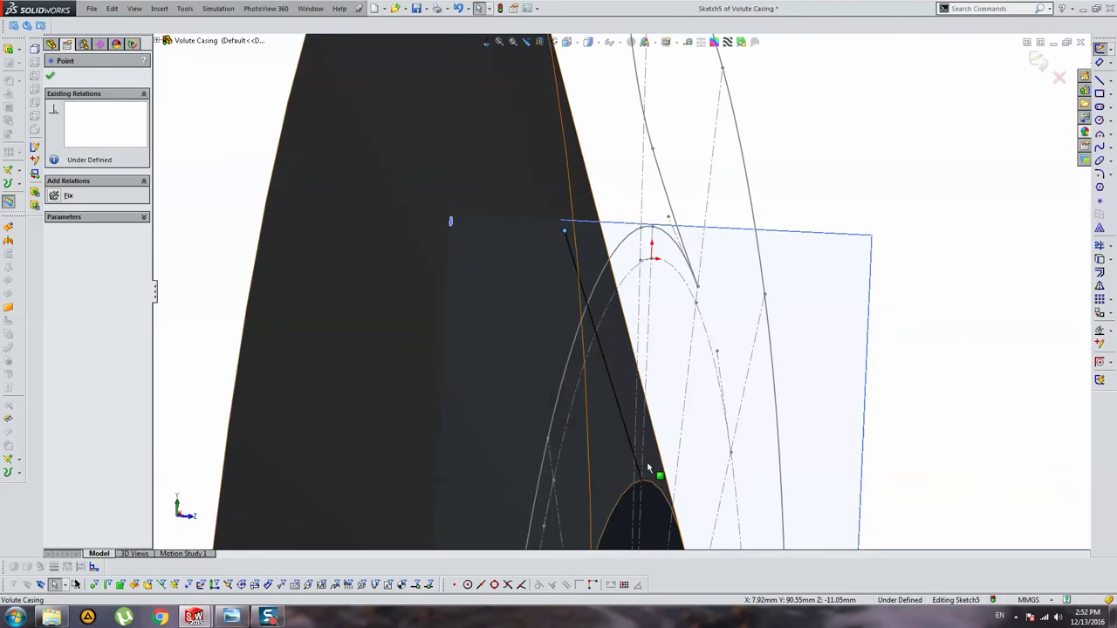
click(619, 422)
mouse_move(603, 363)
middle_down()
mouse_move(644, 312)
mouse_move(696, 332)
mouse_move(648, 428)
middle_up()
drag(646, 436, 625, 361)
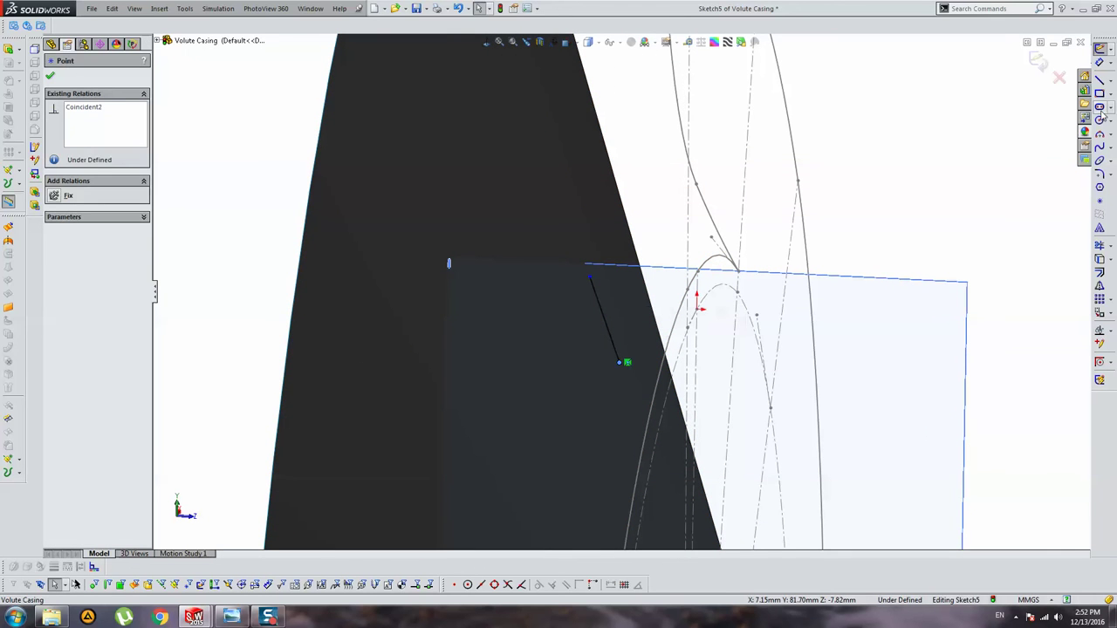
key(Escape)
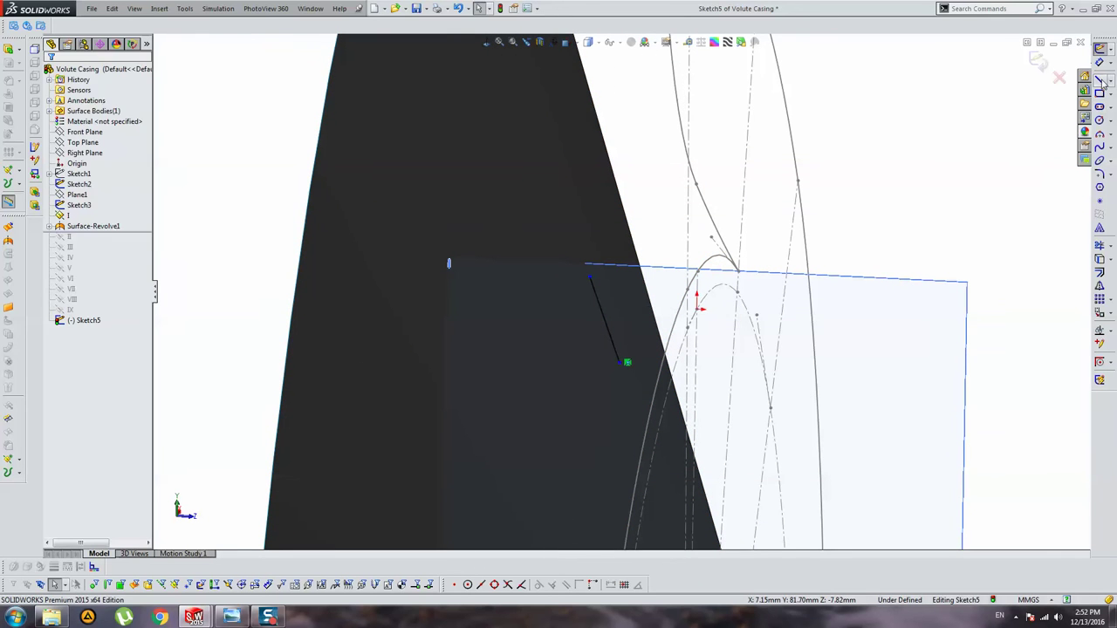
Step: Draw horizontal bottom and top lines from the line's lower and upper endpoints
click(1100, 80)
click(625, 363)
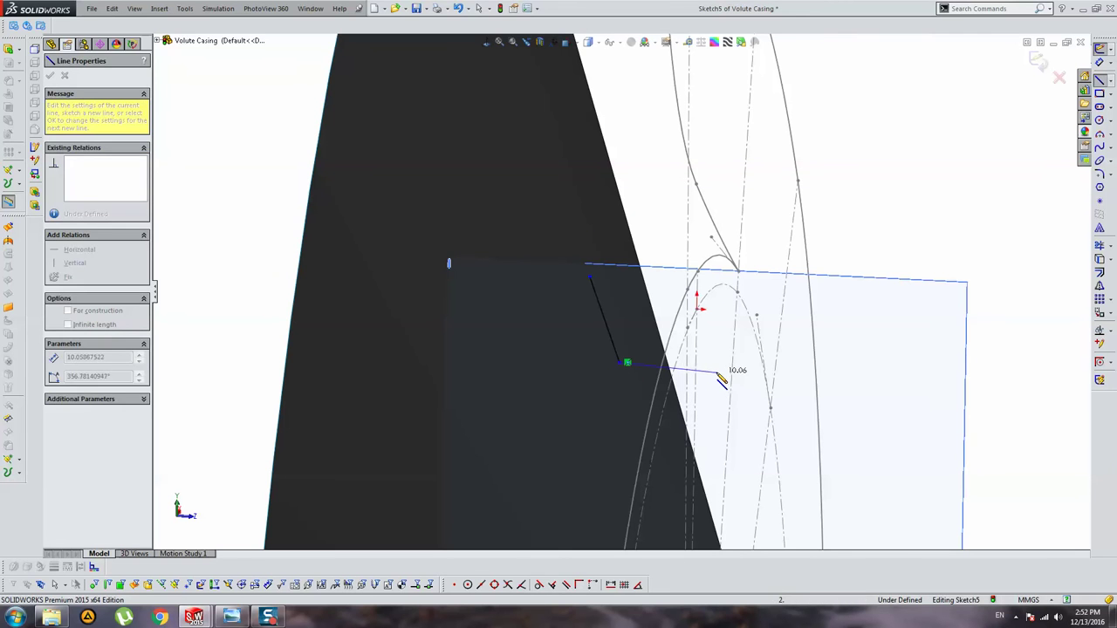
click(716, 373)
key(Escape)
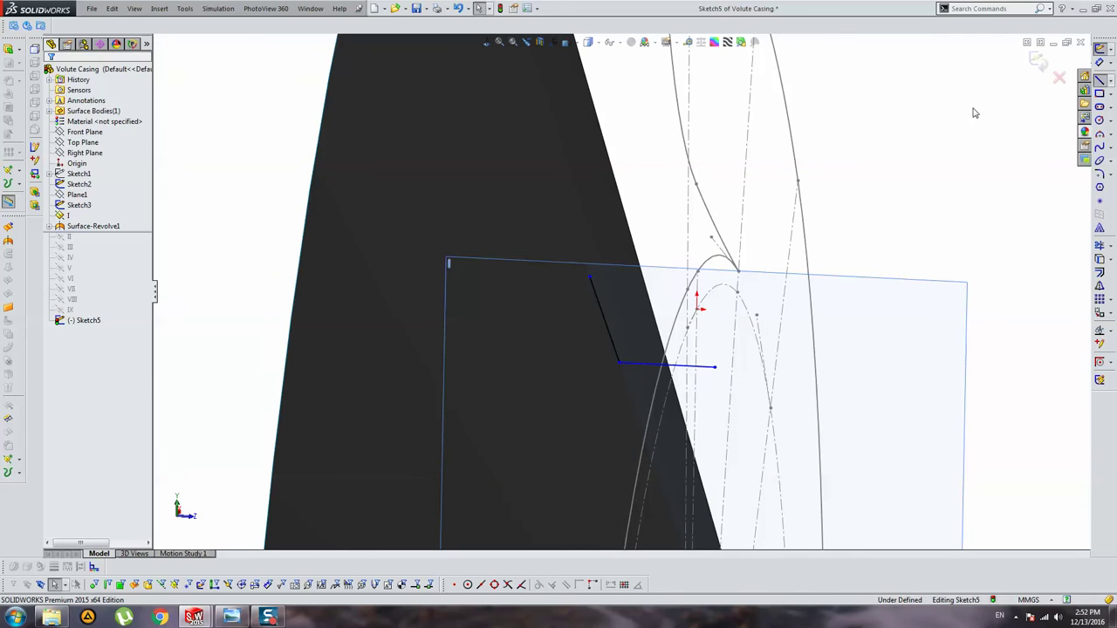
key(Return)
click(590, 277)
click(716, 283)
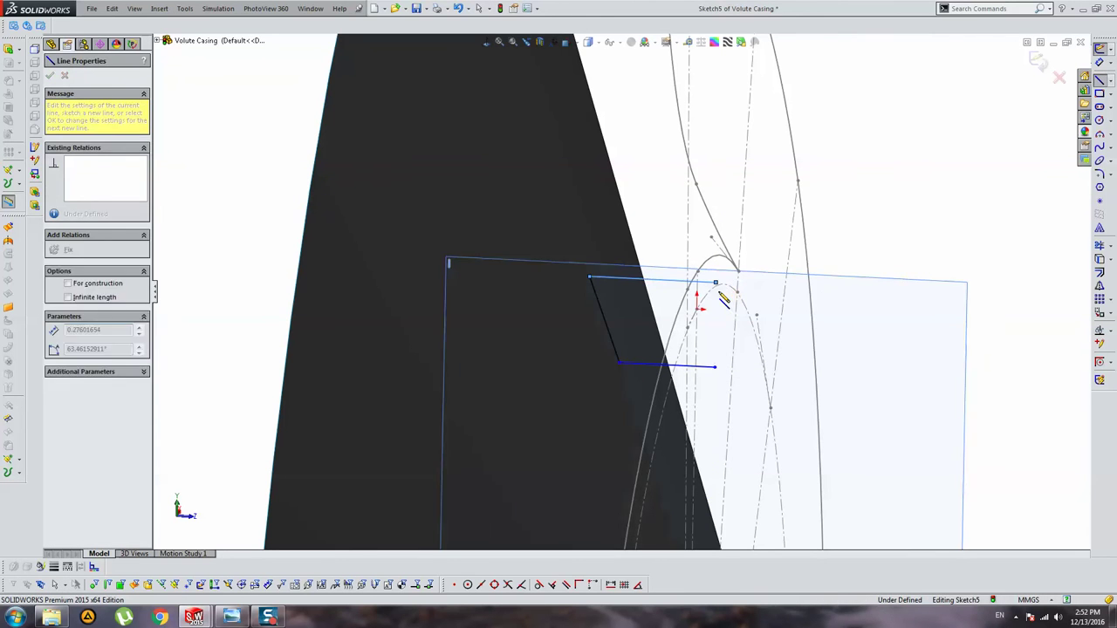
key(Escape)
Step: Pierce the top line's end onto the outer arc and the bottom line's end onto the dashed inner arc
scroll(776, 288, down, 2)
scroll(781, 301, down, 2)
scroll(789, 316, down, 1)
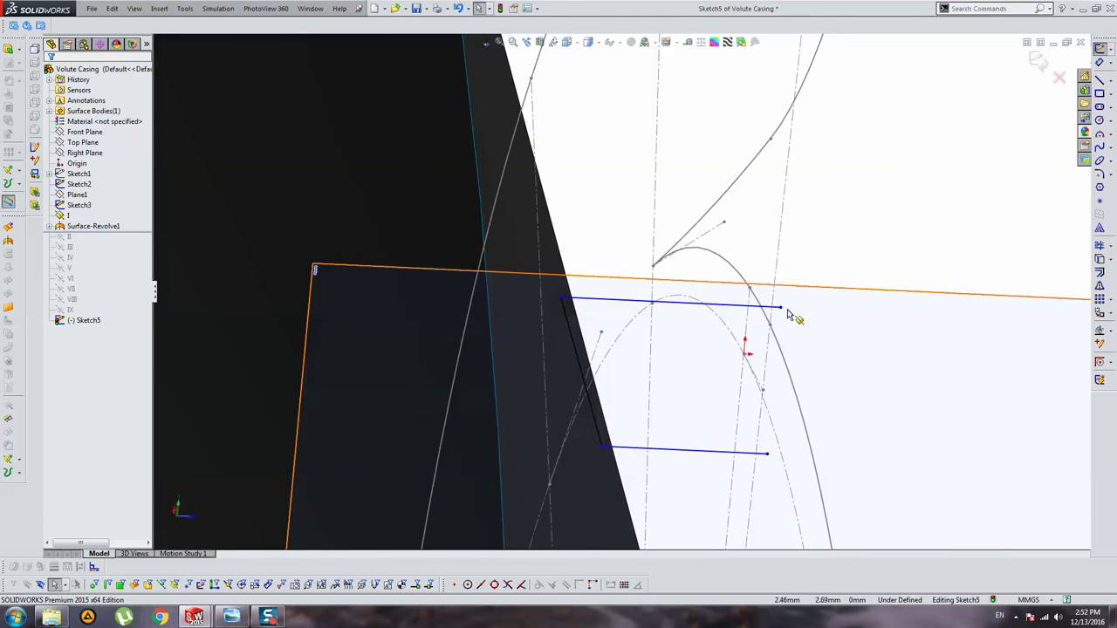
click(779, 307)
ctrl+click(771, 322)
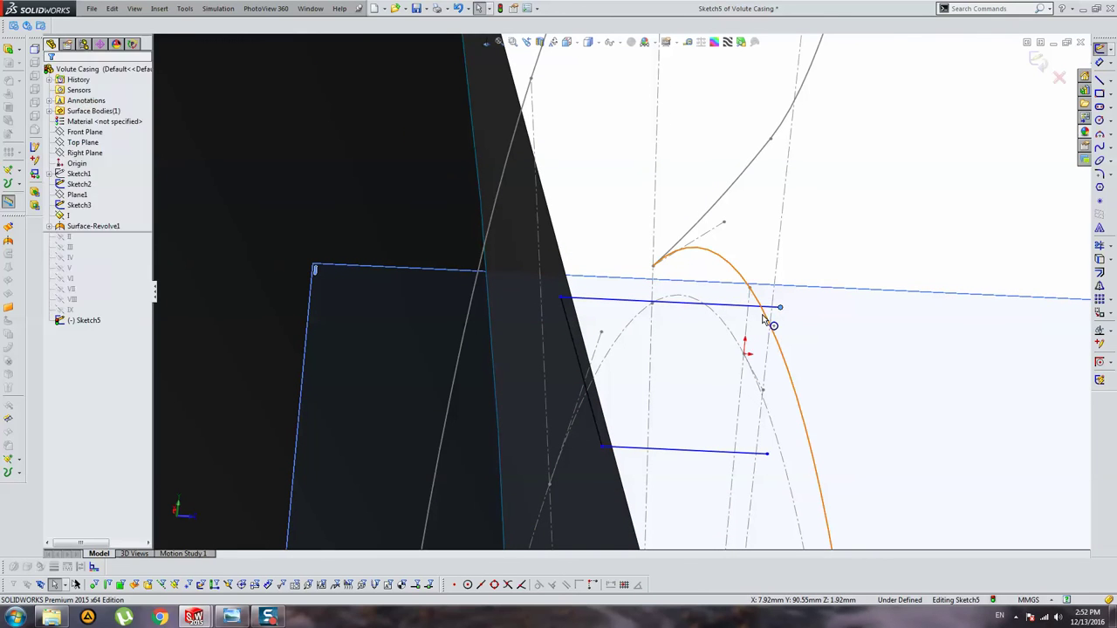
ctrl+click(764, 321)
click(73, 291)
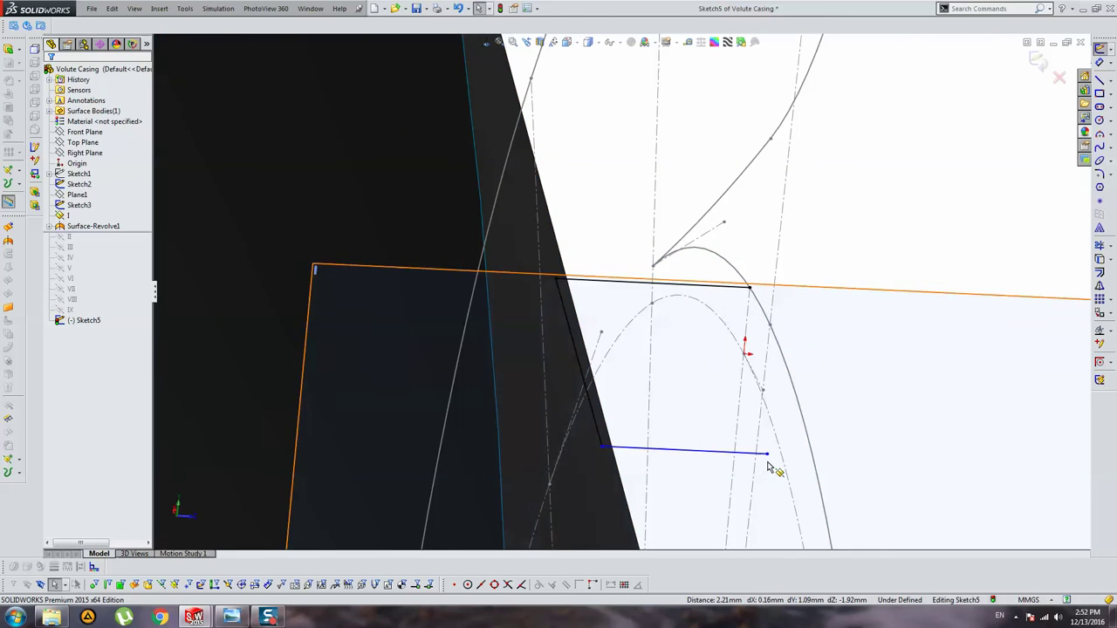
click(766, 454)
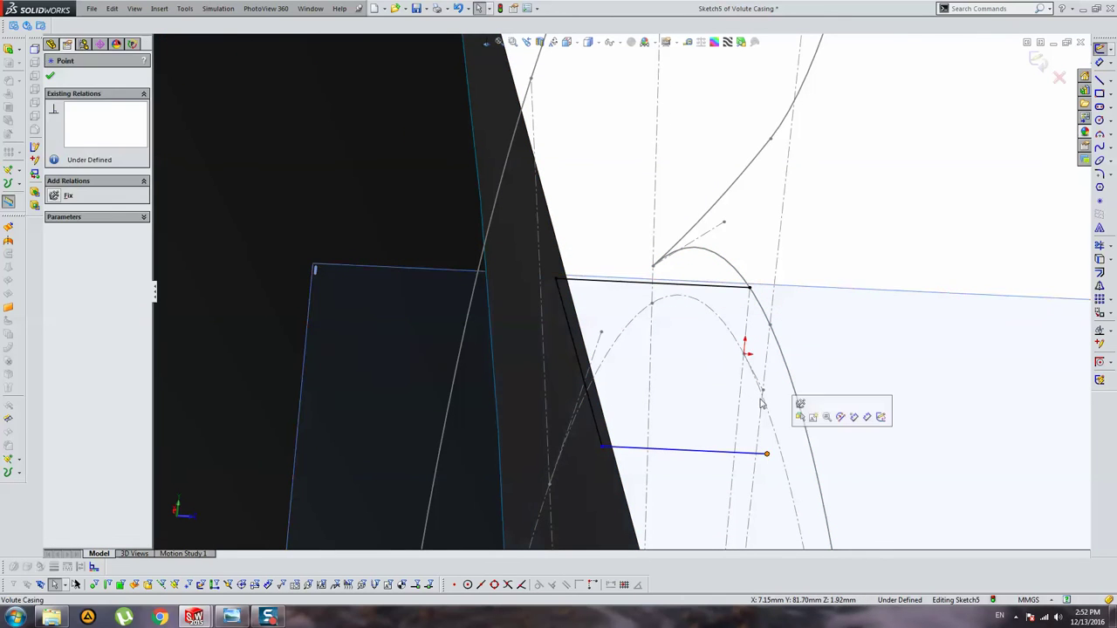
ctrl+click(731, 332)
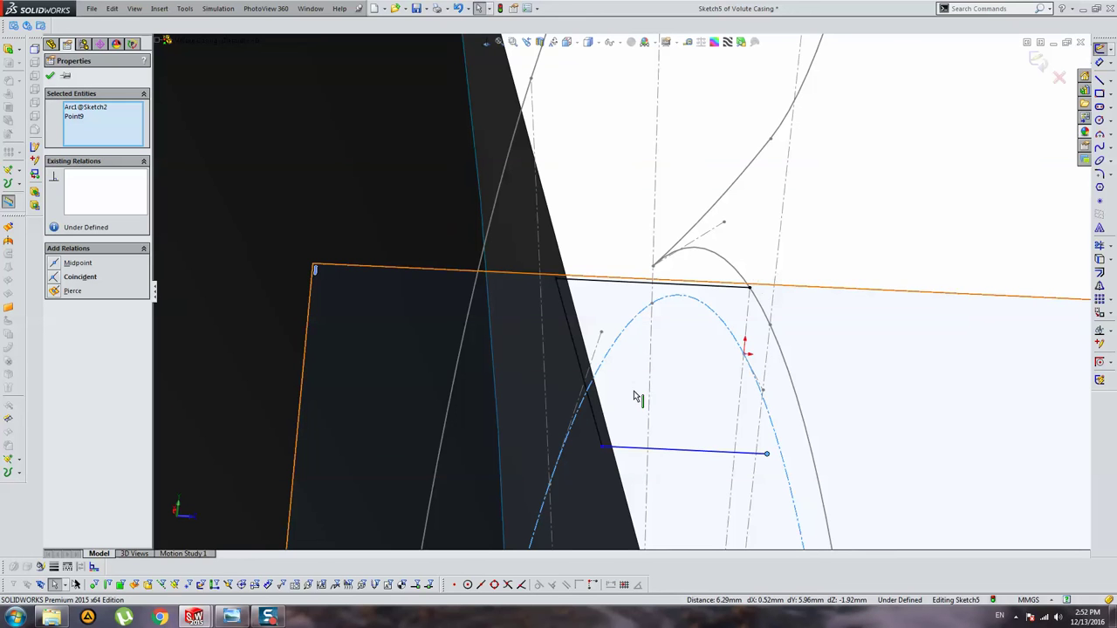
click(72, 292)
Step: Add a short vertical line on the right side and make it construction geometry
middle_drag(668, 316, 783, 305)
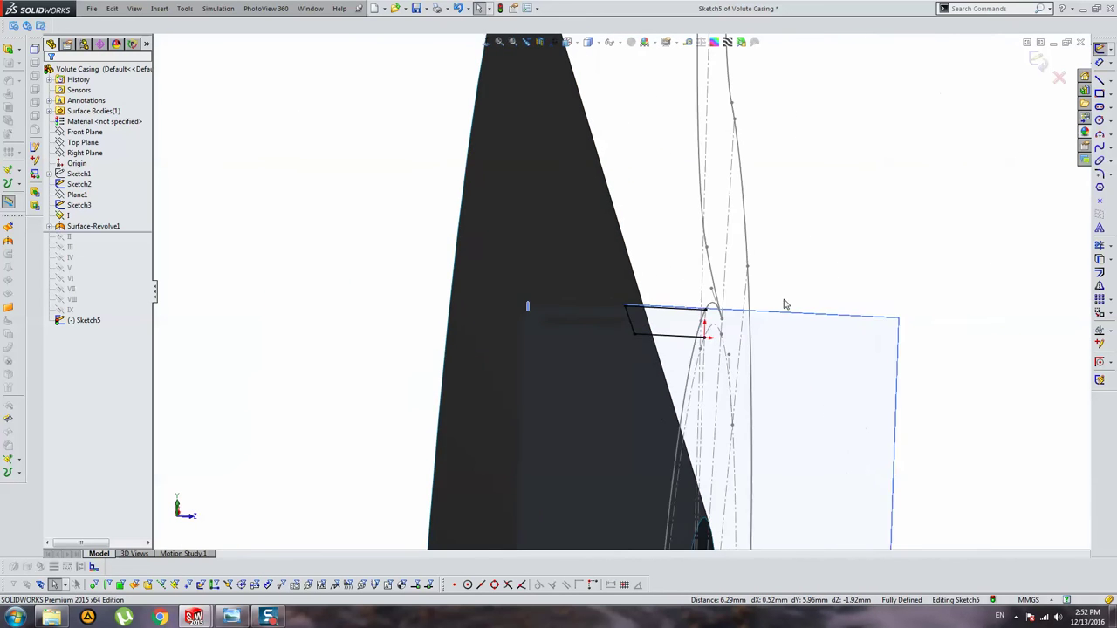
scroll(761, 325, down, 3)
click(1099, 80)
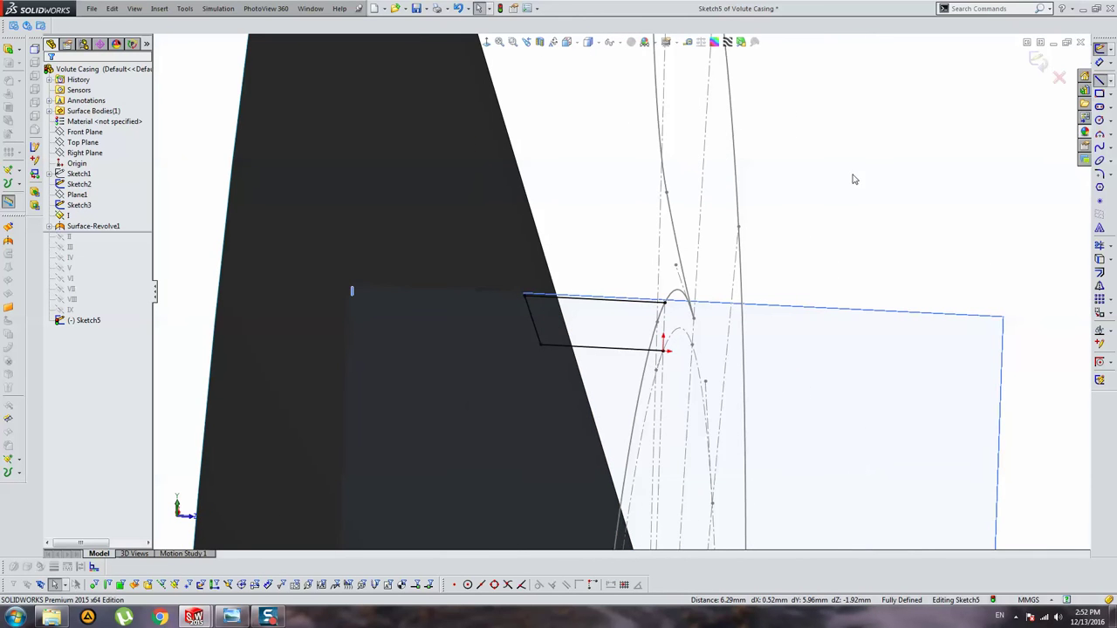
click(673, 316)
key(Escape)
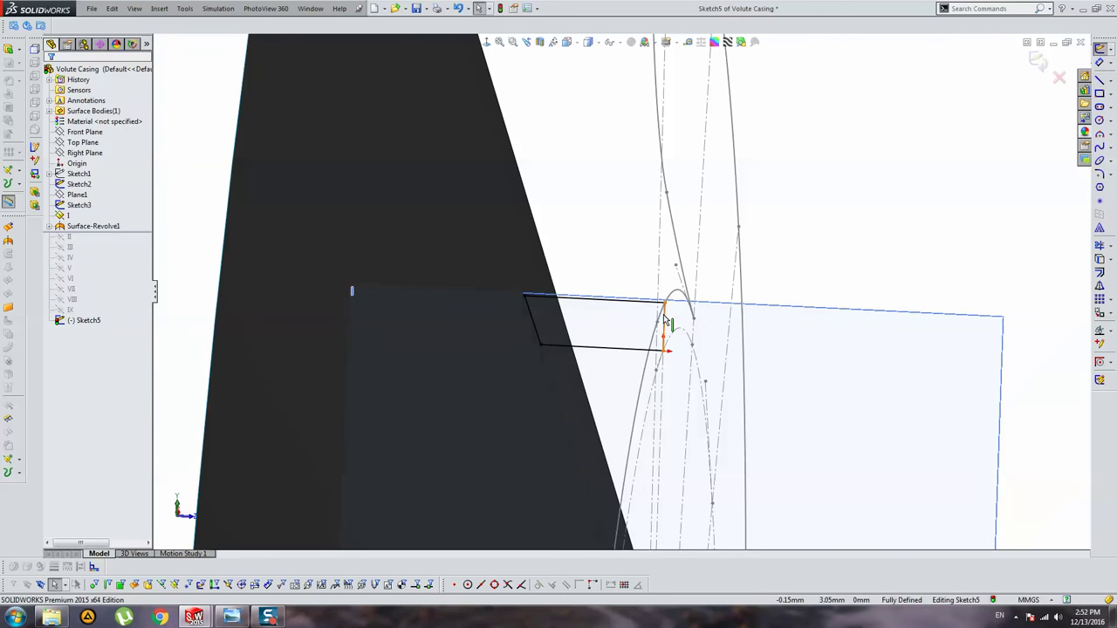
click(664, 324)
click(69, 256)
click(823, 267)
scroll(689, 309, up, 2)
Step: In the Cross-sections part, view Sketch2's heights, then Sketch3's corner radii R2.75 through R12.50
key(ctrl+Tab)
scroll(571, 301, down, 3)
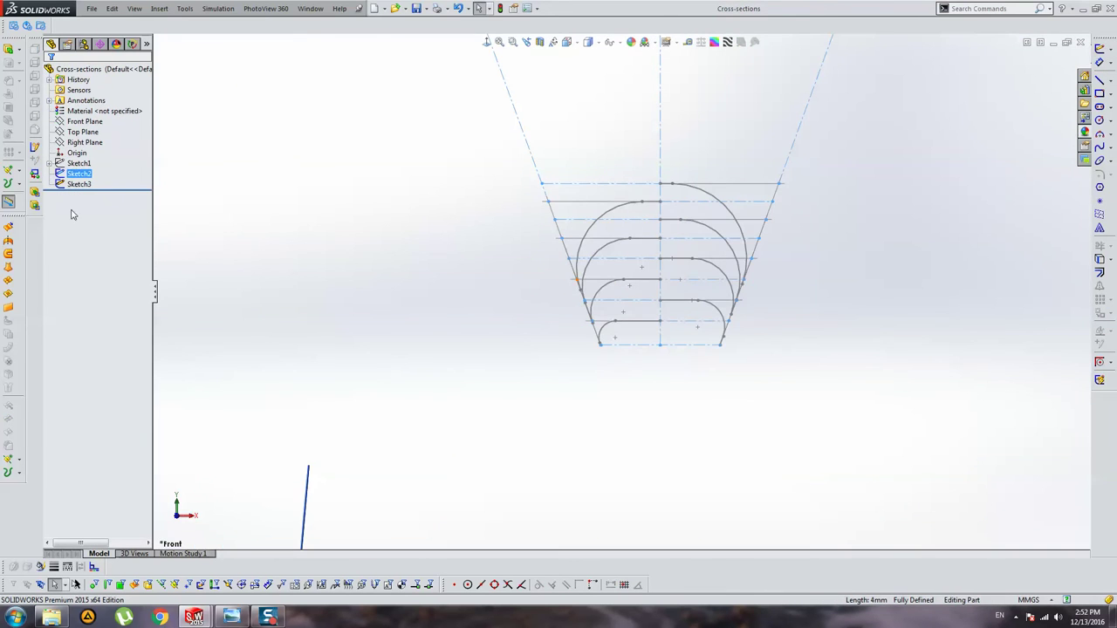
click(79, 174)
click(90, 149)
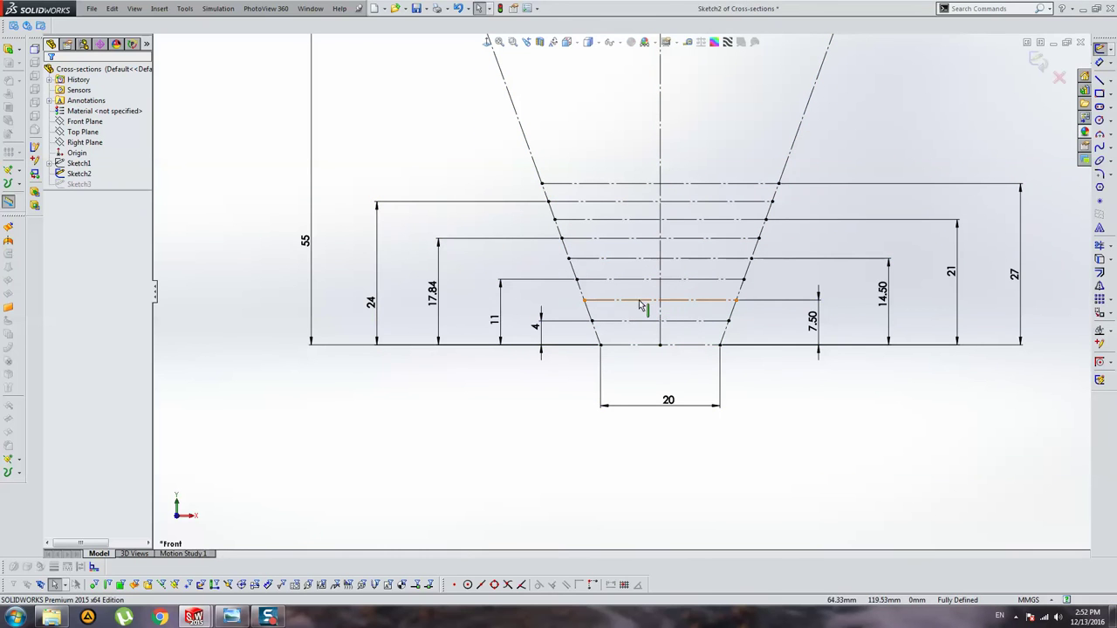
click(1036, 61)
click(78, 185)
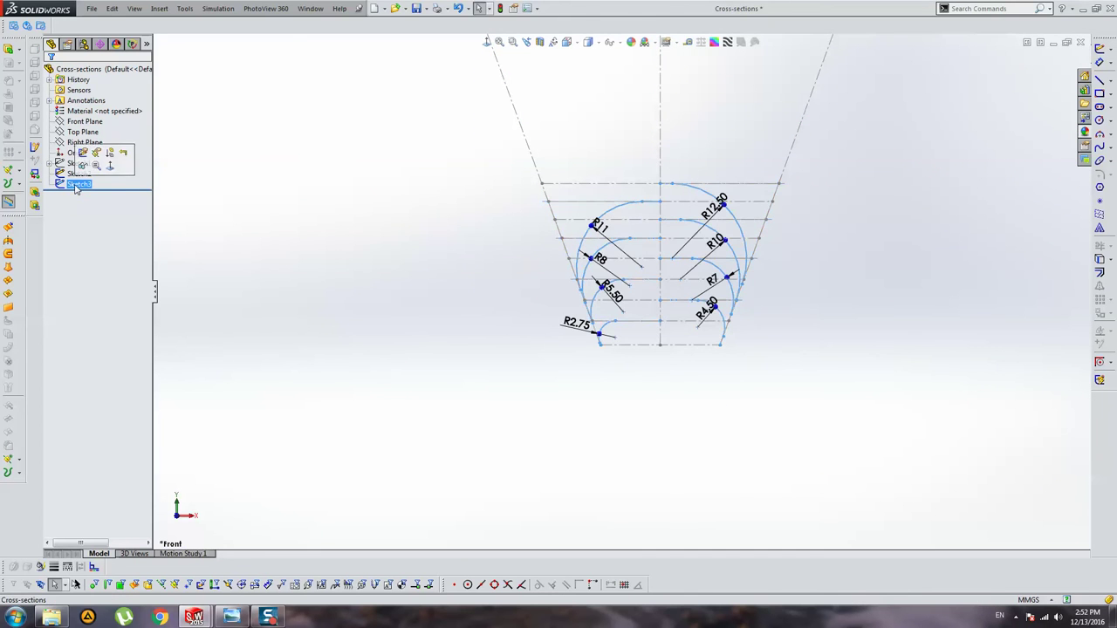
click(90, 149)
scroll(557, 333, down, 3)
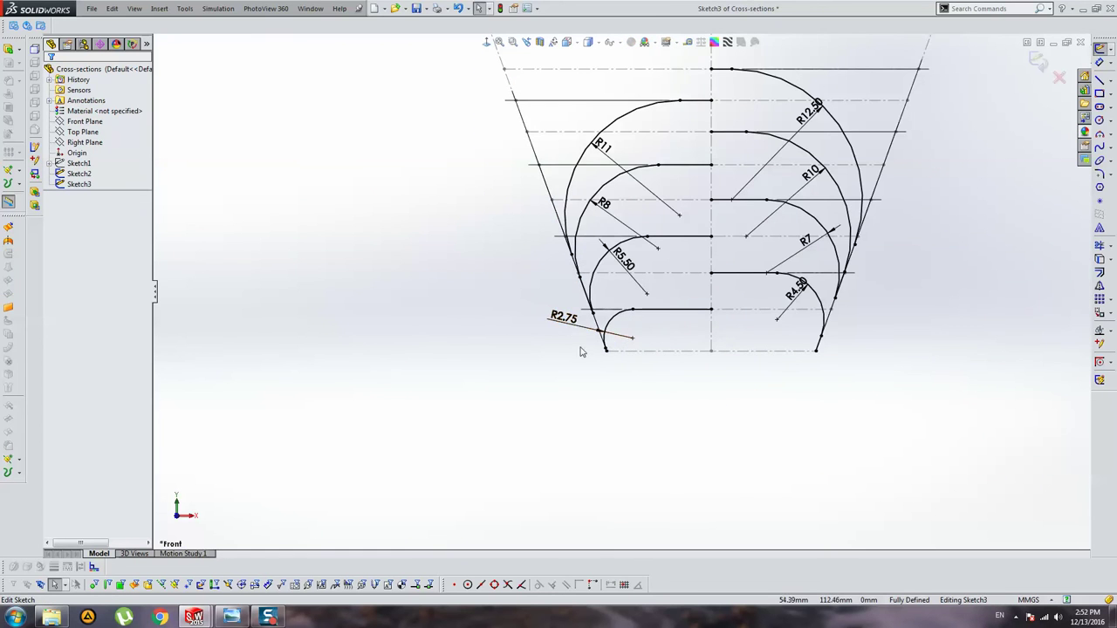
Step: Leave Sketch3 and round Sketch5's upper-left corner with a 2.75 mm fillet
click(1043, 58)
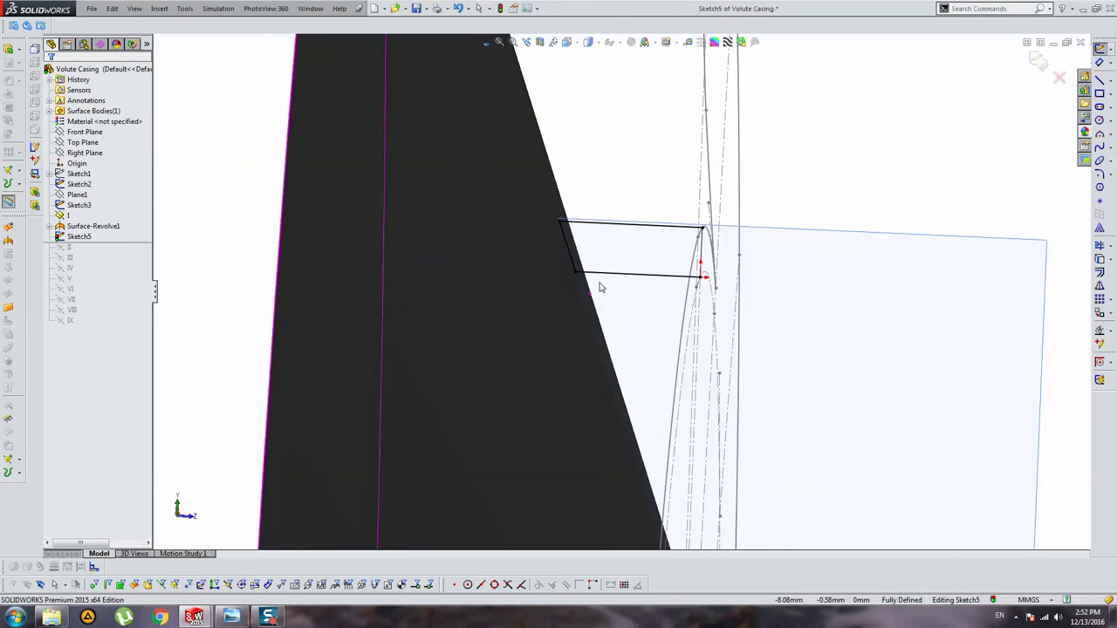
key(Escape)
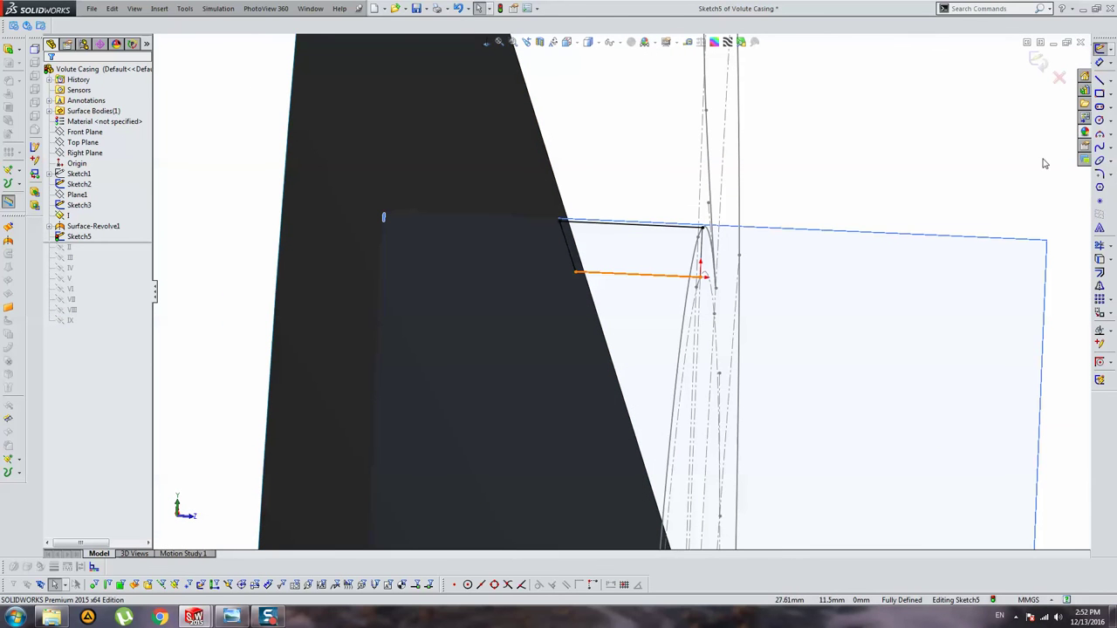
click(1101, 175)
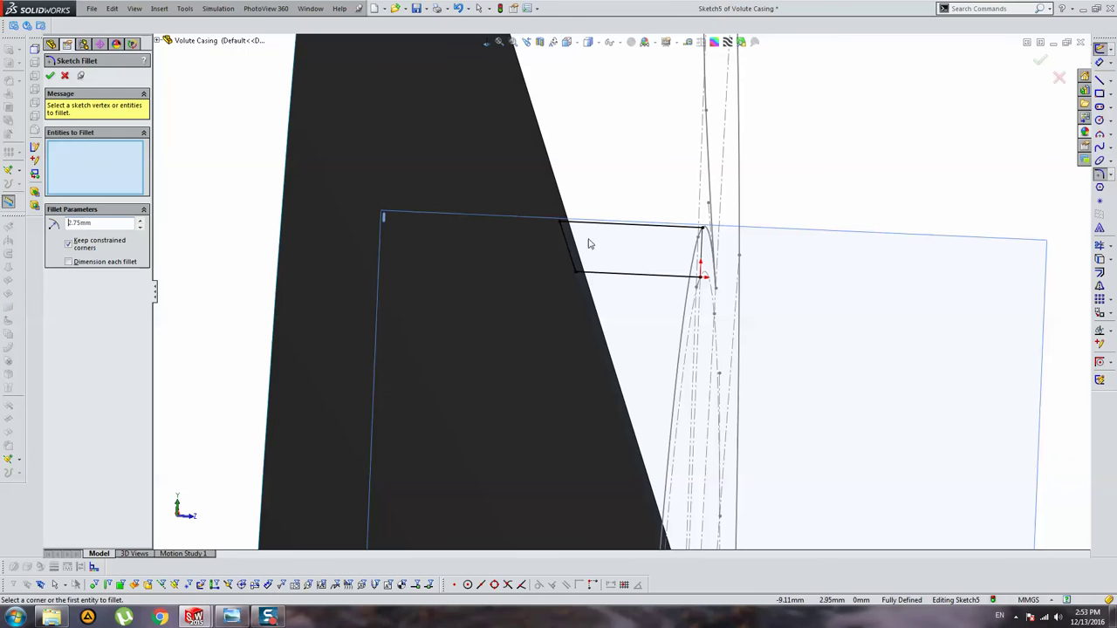
click(560, 228)
key(Return)
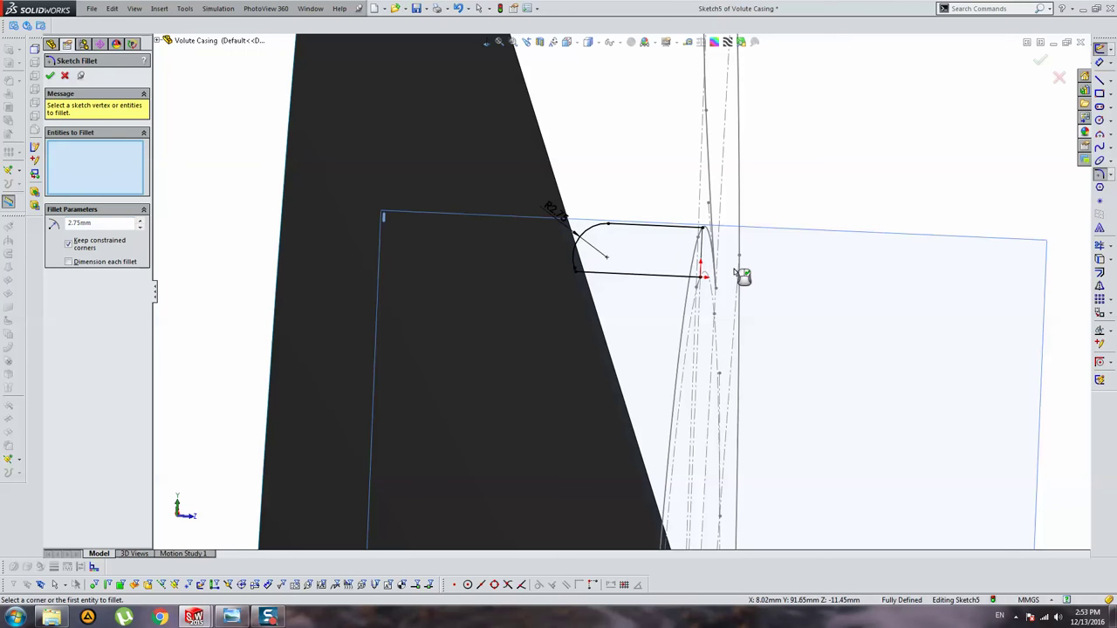
Step: Inspect the fully defined section from several angles and exit Sketch5
mouse_move(735, 273)
middle_down()
mouse_move(720, 308)
mouse_move(689, 291)
middle_up()
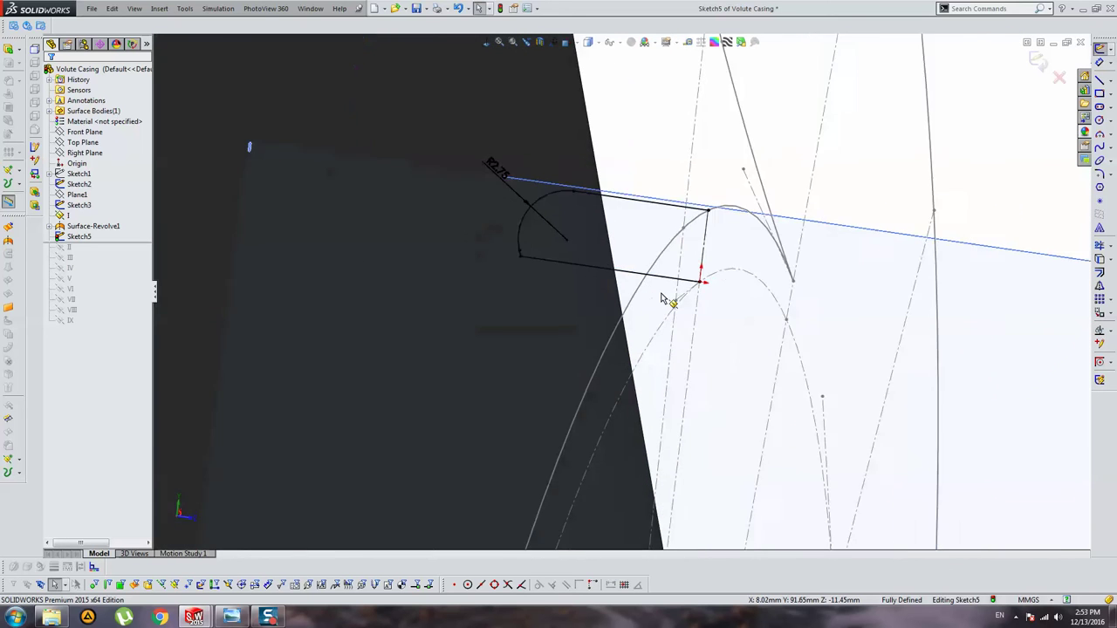
middle_drag(689, 291, 642, 281)
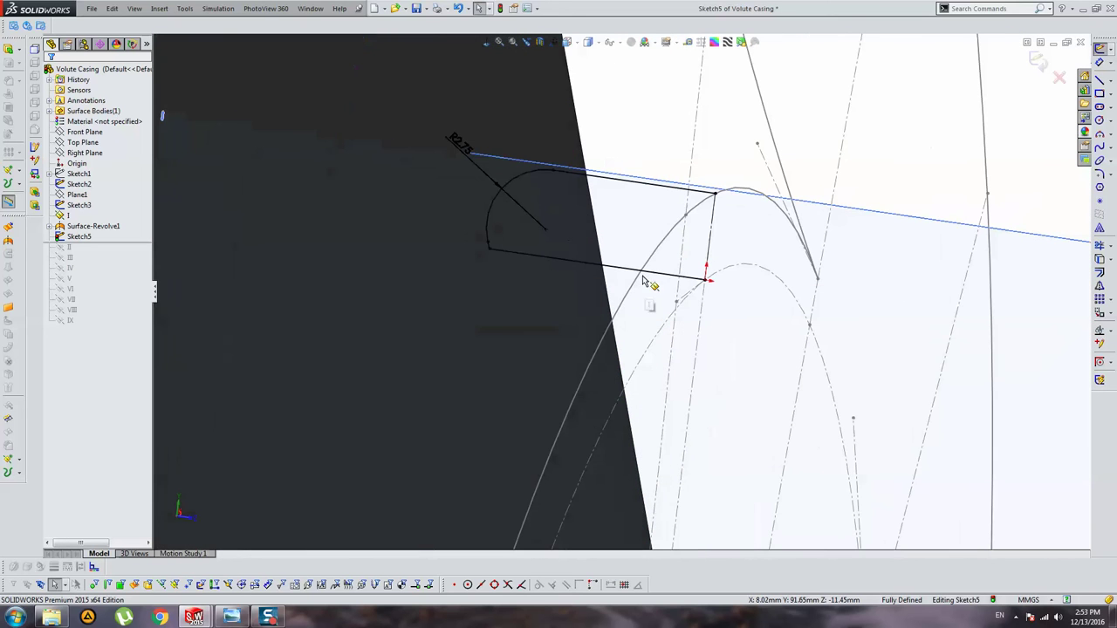
click(584, 266)
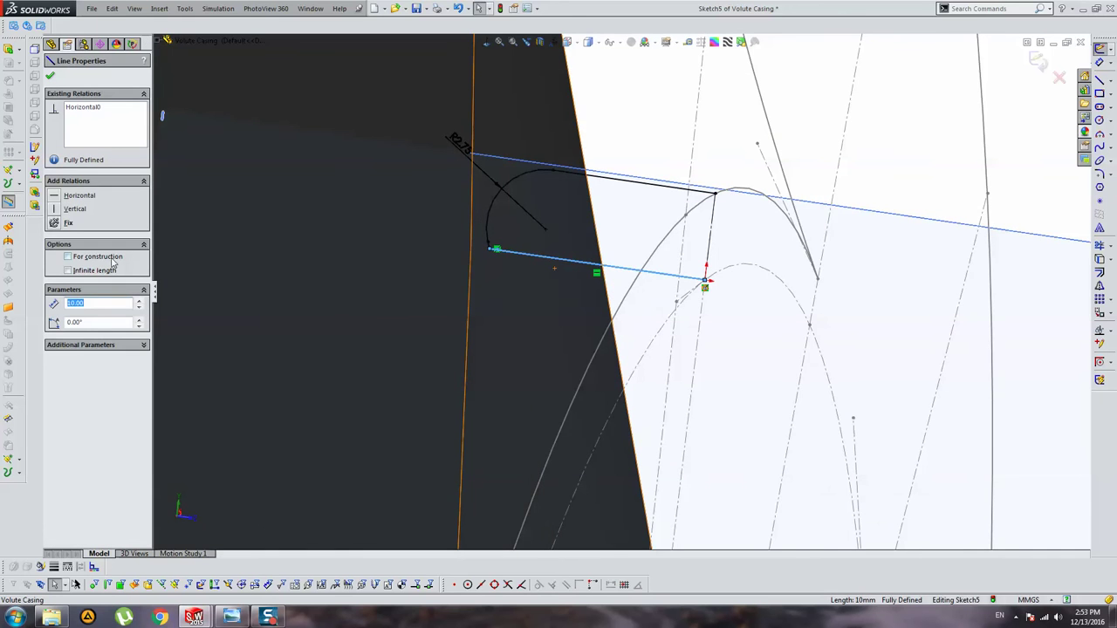
middle_drag(488, 262, 727, 277)
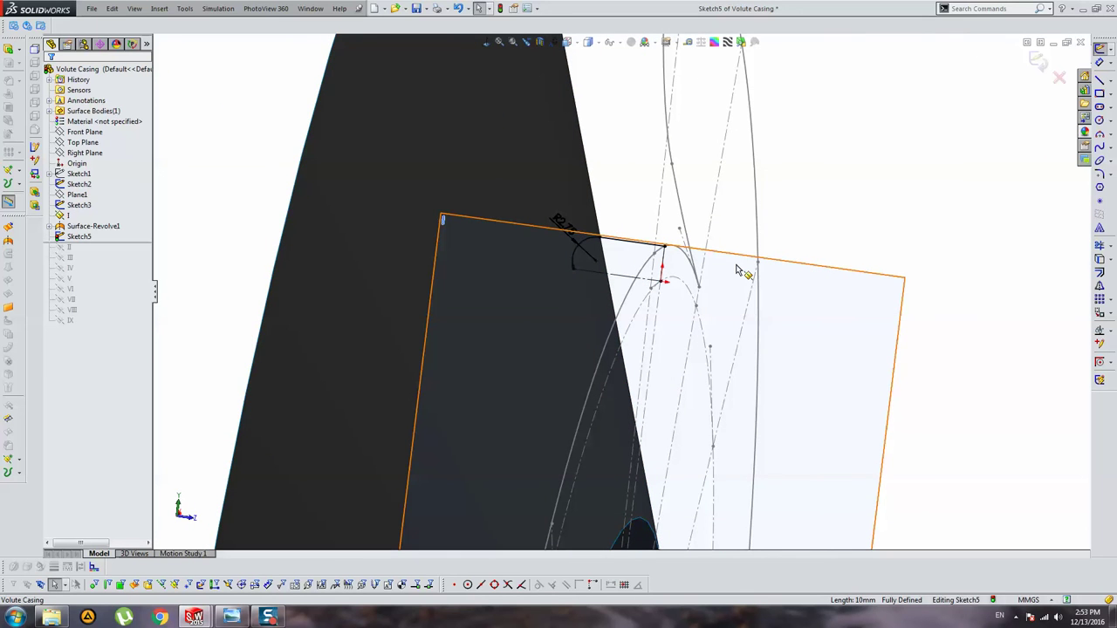
middle_drag(738, 271, 1030, 64)
key(ctrl+b)
Step: Rename Sketch5 to 'Cross-Section I' and move the rollback bar below plane II
key(ctrl+1)
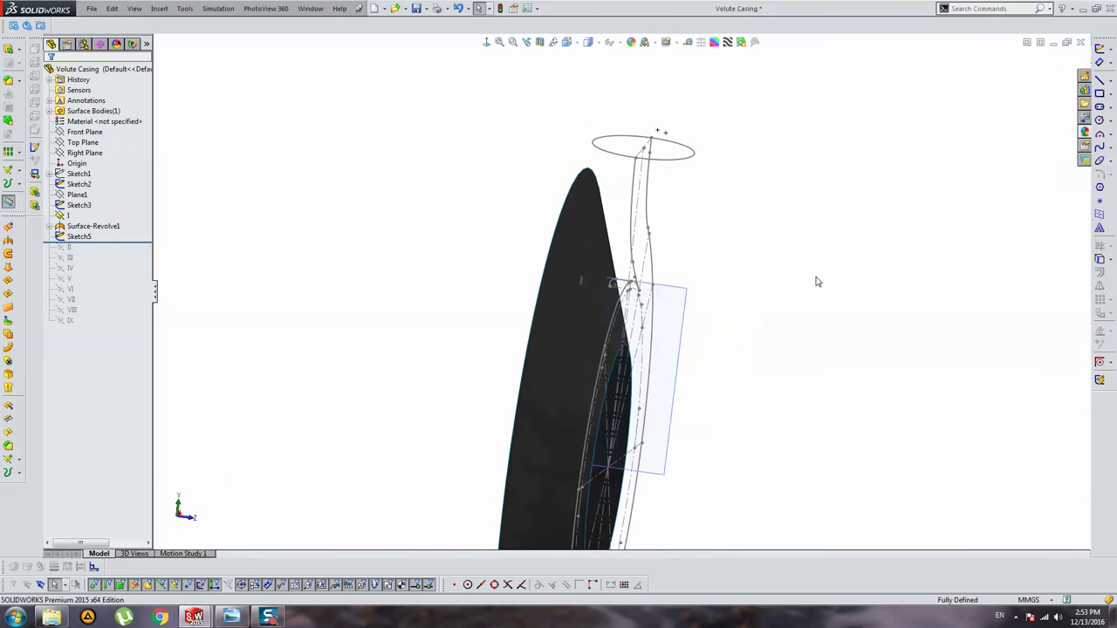
scroll(567, 314, down, 5)
scroll(527, 320, up, 2)
text(Cross-Section1)
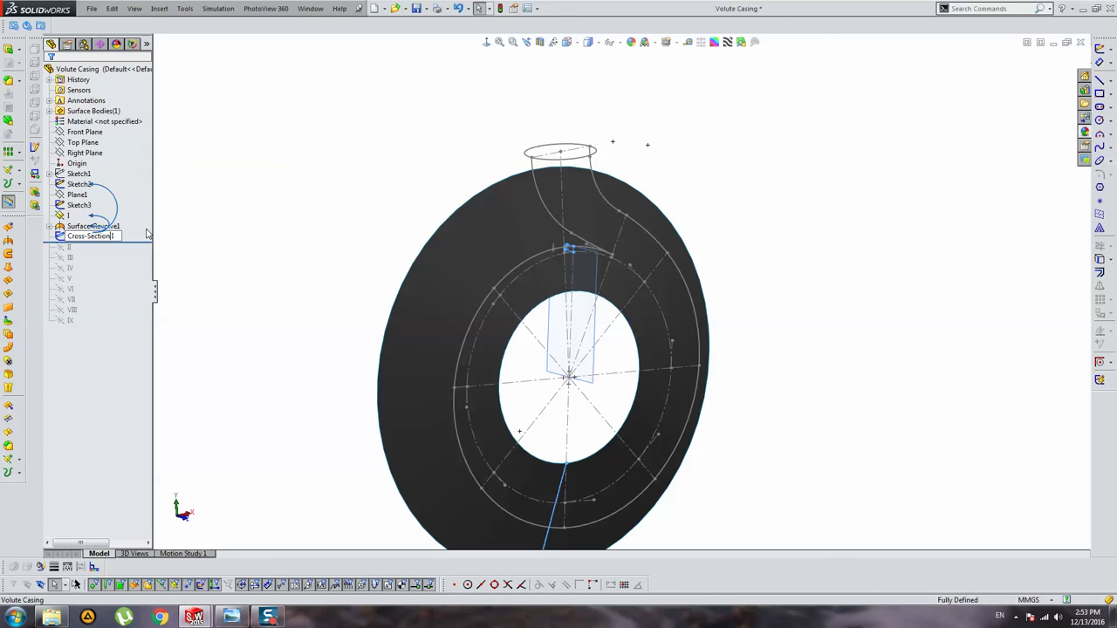
click(273, 152)
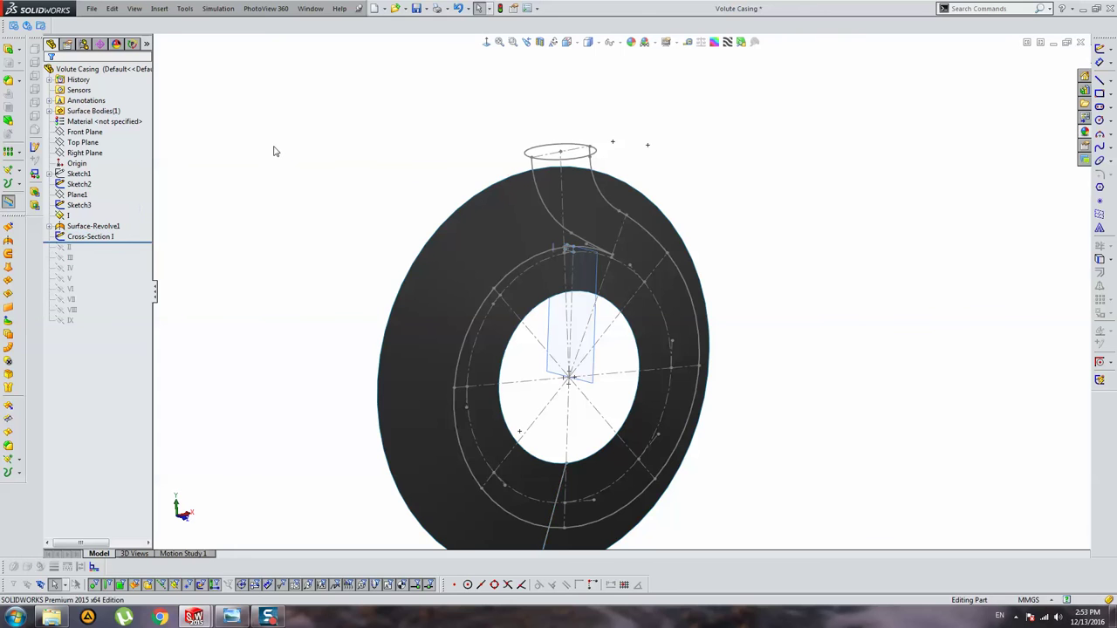
middle_drag(395, 198, 643, 284)
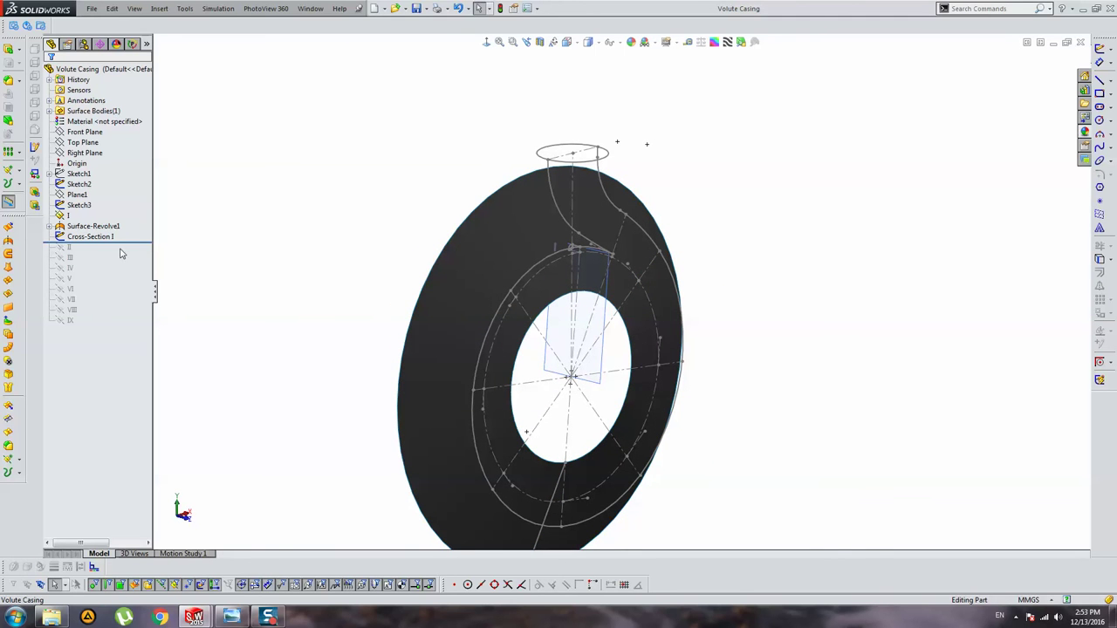
drag(134, 245, 120, 253)
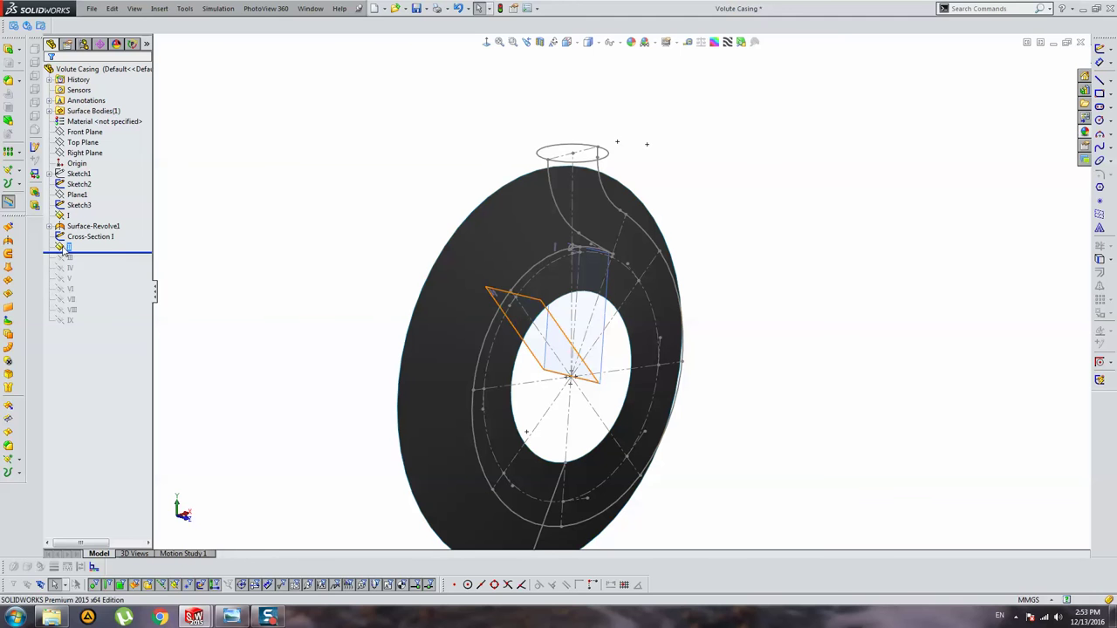
Step: Start a sketch on plane II and add the intersection curve with the side-wall disc face
click(63, 247)
click(1099, 49)
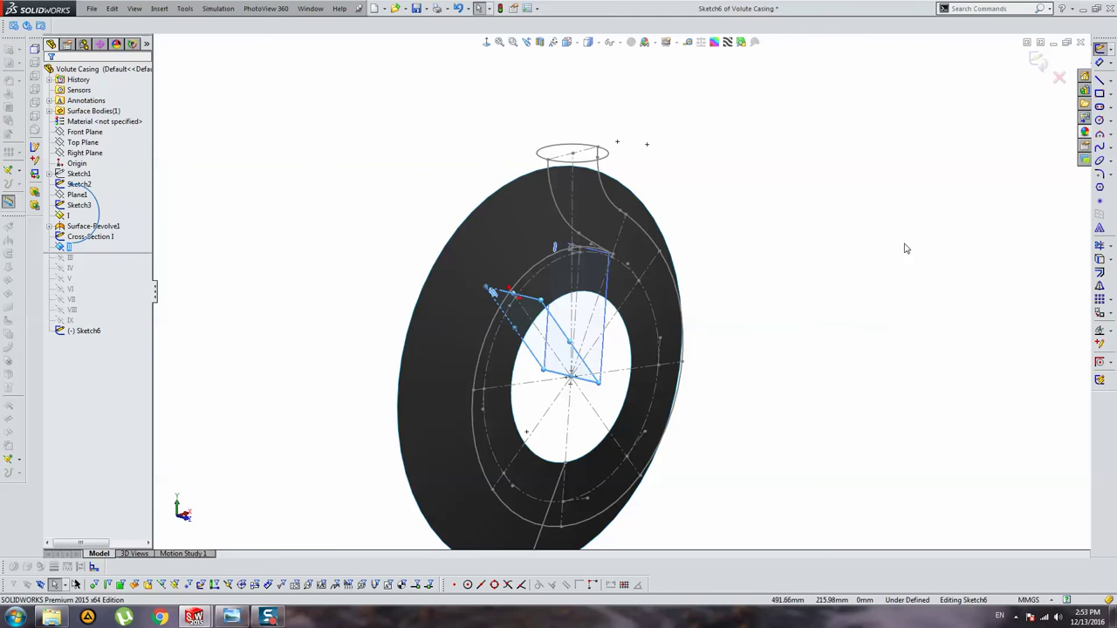
mouse_move(905, 248)
middle_down()
mouse_move(727, 207)
mouse_move(723, 250)
middle_up()
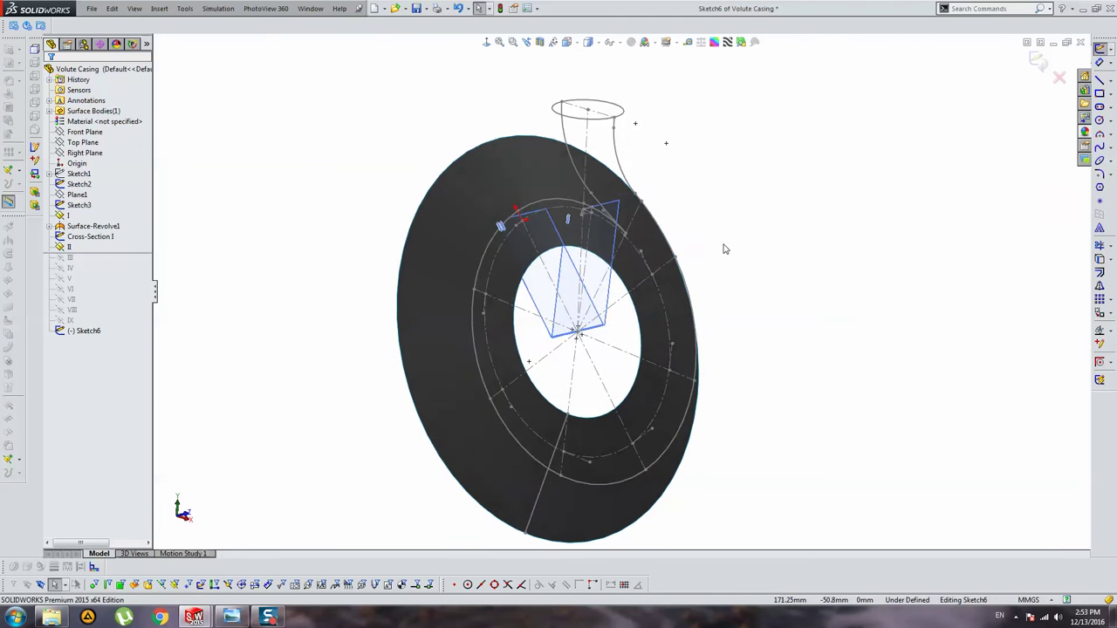
click(1099, 259)
key(Escape)
click(1100, 259)
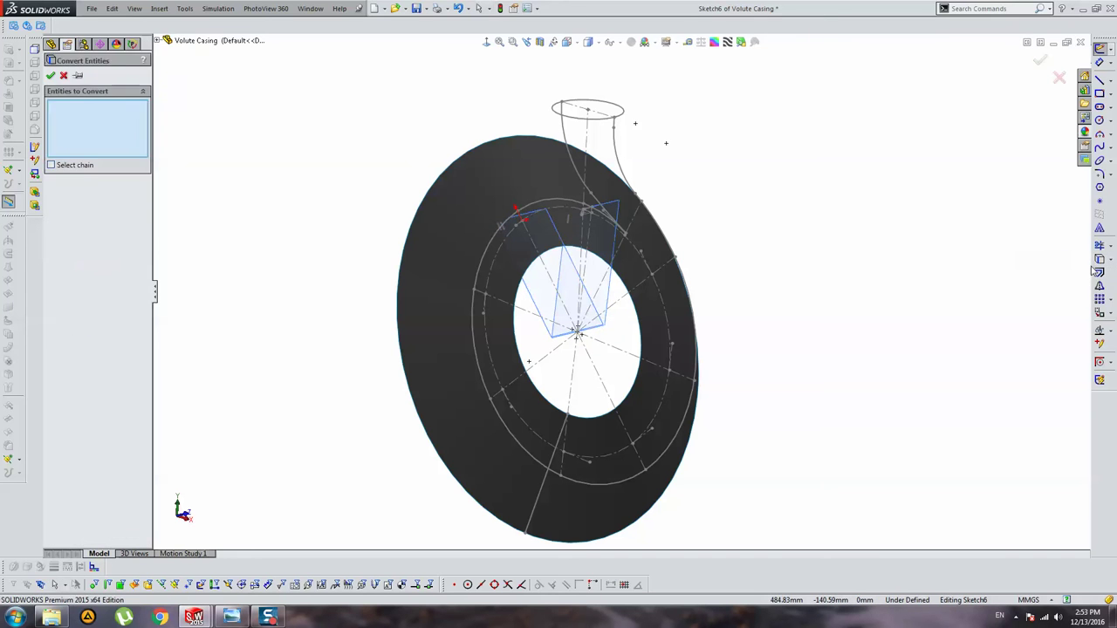
key(Escape)
click(1112, 260)
click(1054, 270)
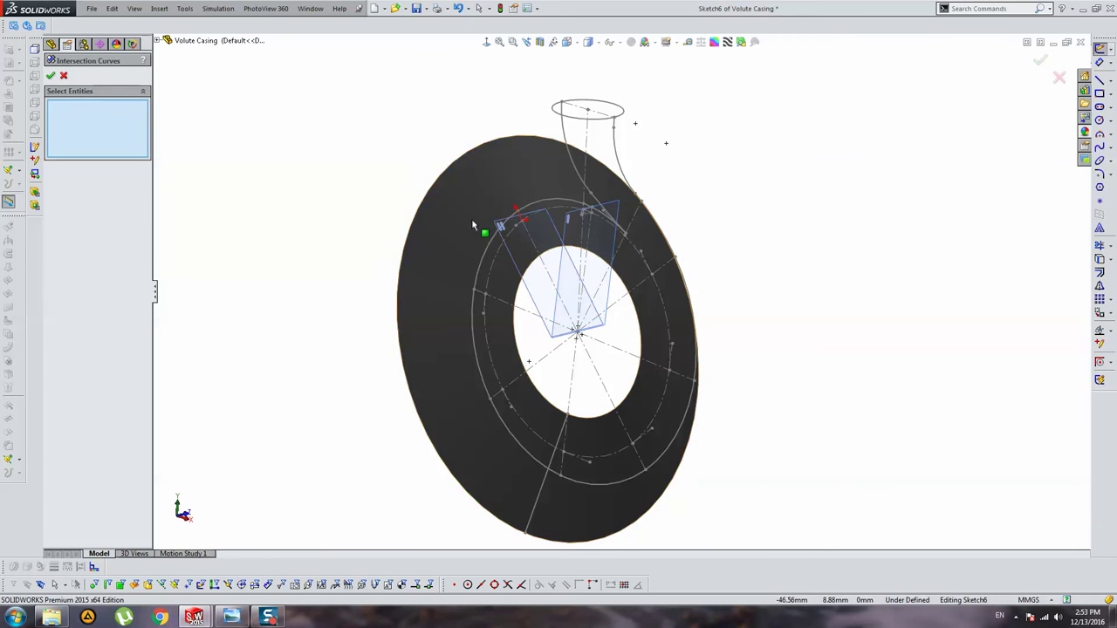
click(574, 203)
key(Return)
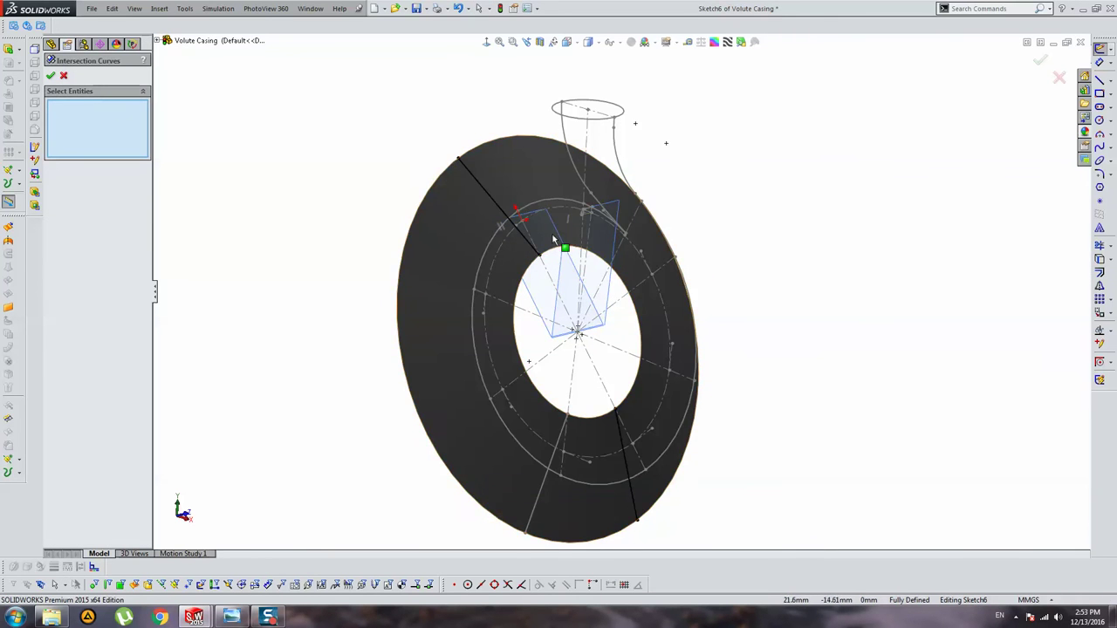
scroll(563, 228, down, 3)
scroll(523, 192, up, 2)
key(Escape)
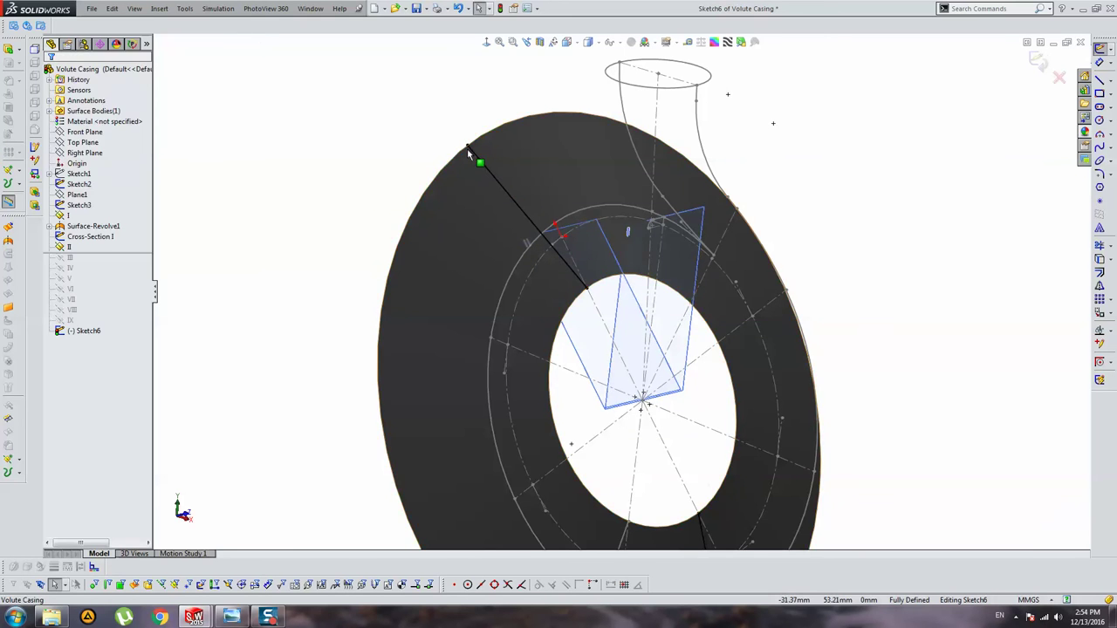
Step: Shorten the intersection line by dragging its end, then exit the sketch
click(468, 150)
scroll(587, 281, down, 3)
mouse_move(586, 280)
mouse_down()
mouse_move(603, 317)
mouse_move(553, 270)
mouse_up()
scroll(584, 277, up, 2)
scroll(559, 268, up, 2)
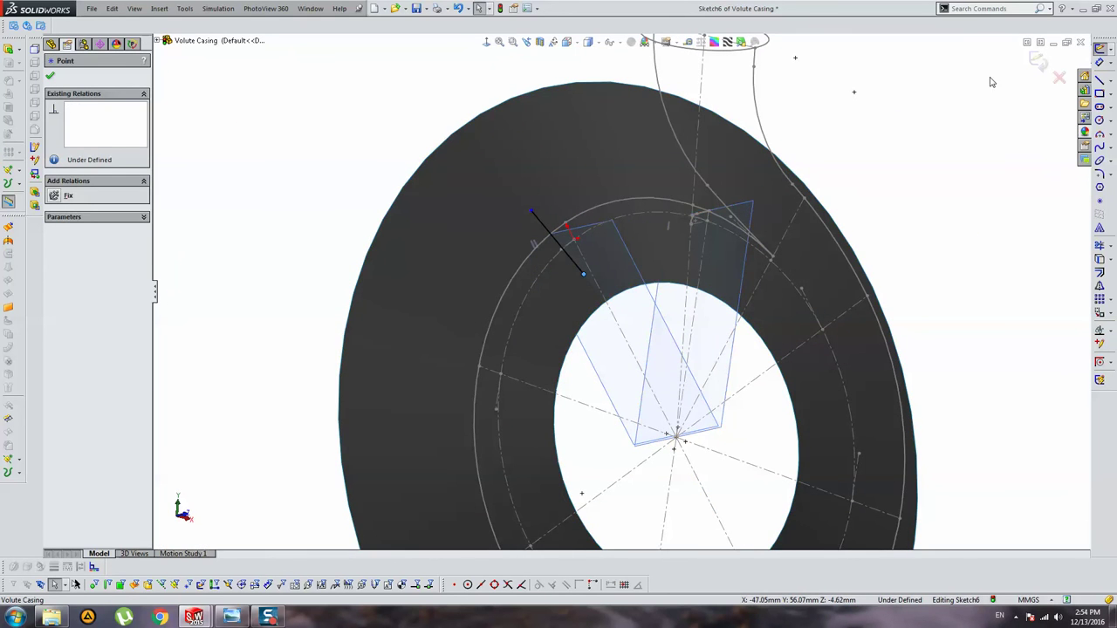
click(1037, 63)
Step: Rename the new plane II sketch to 'Cross-Section II'
click(91, 237)
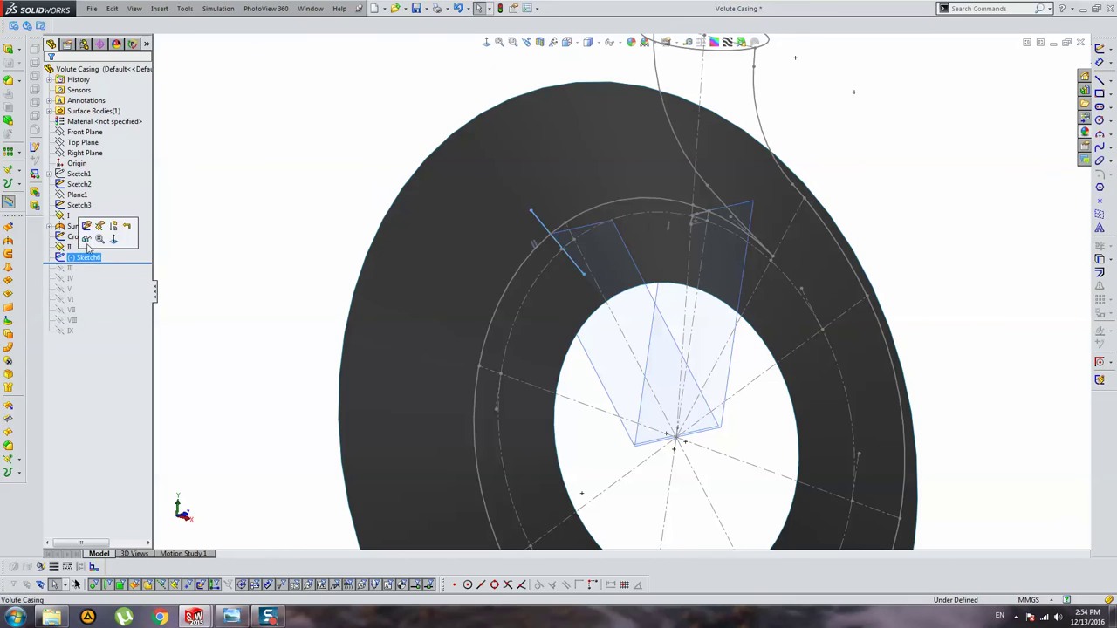
click(92, 237)
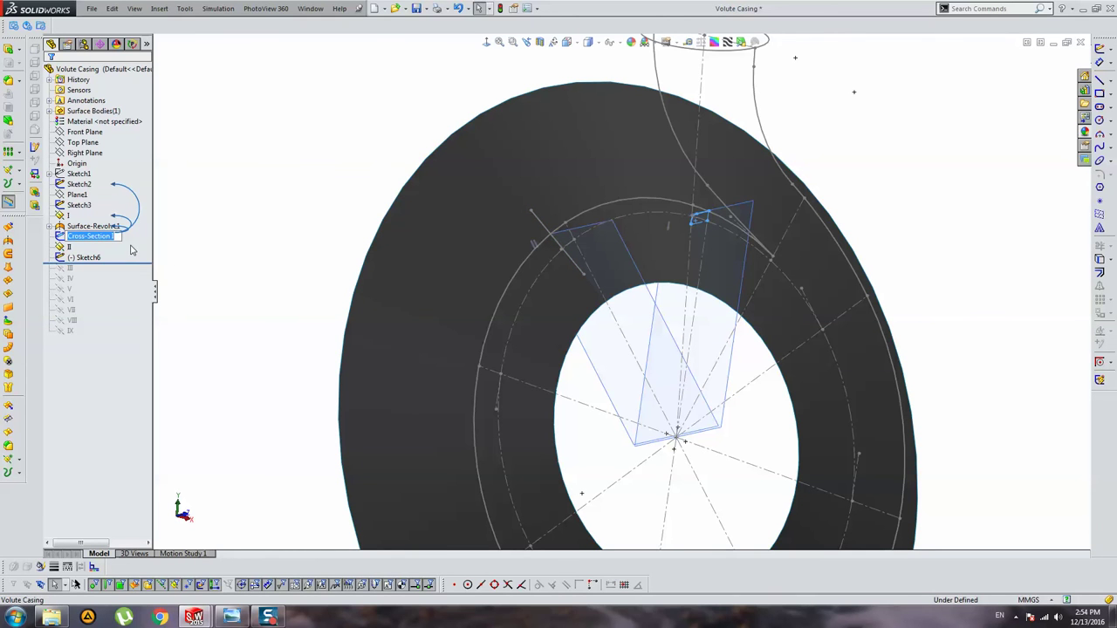
click(84, 258)
text(Cross-Section II)
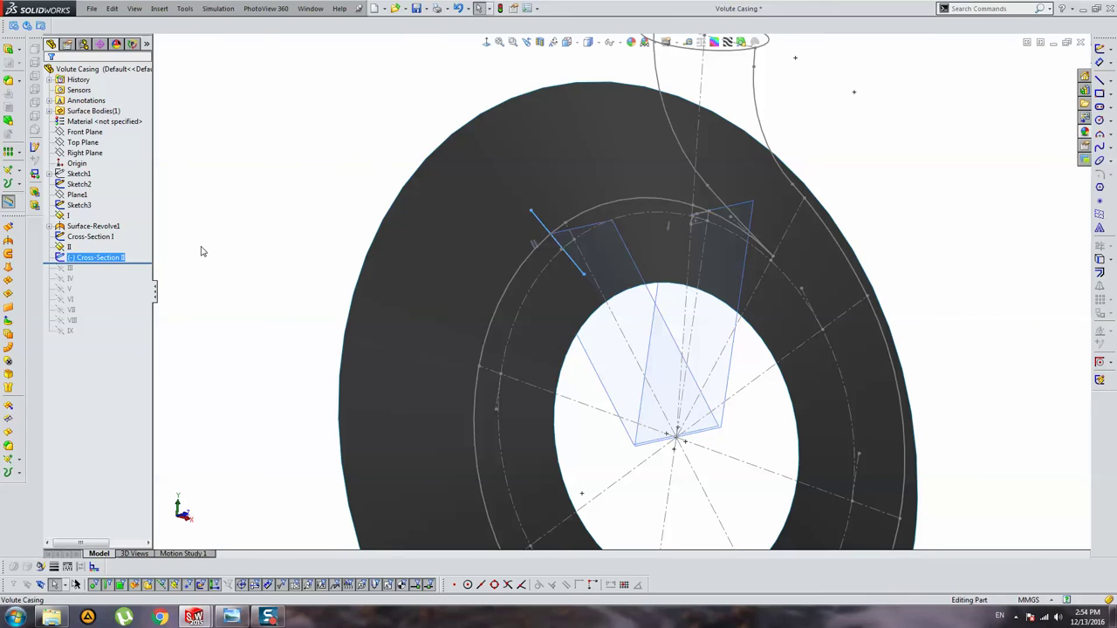
key(Return)
click(100, 260)
Step: In Cross-Section II, draw the top, vertical side and bottom lines from the intersection line's end
click(106, 227)
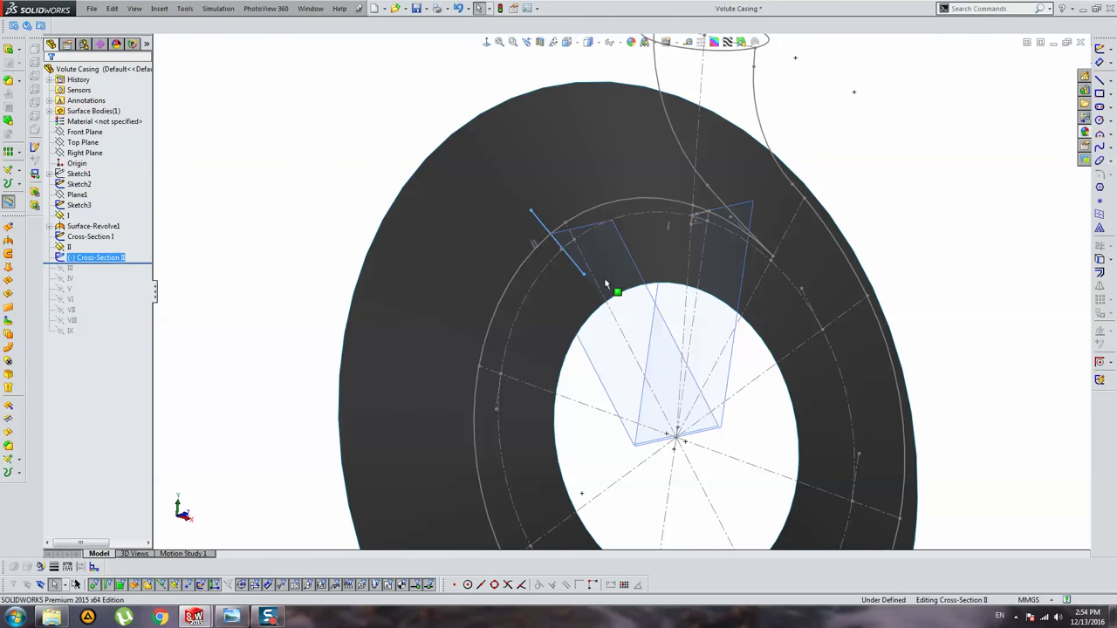
click(1099, 80)
click(446, 200)
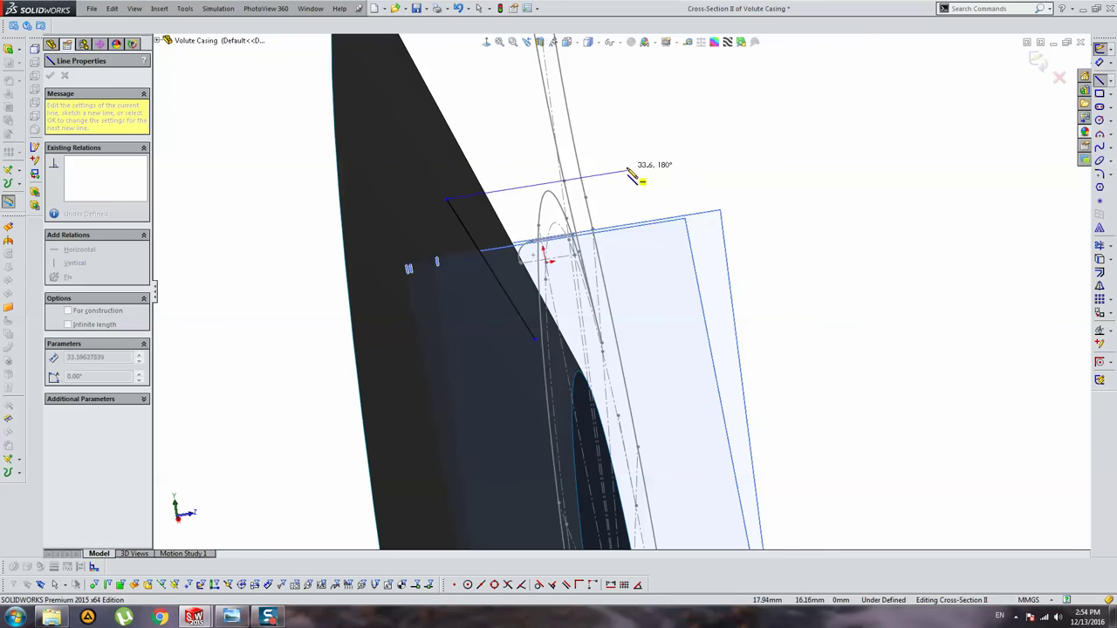
click(625, 170)
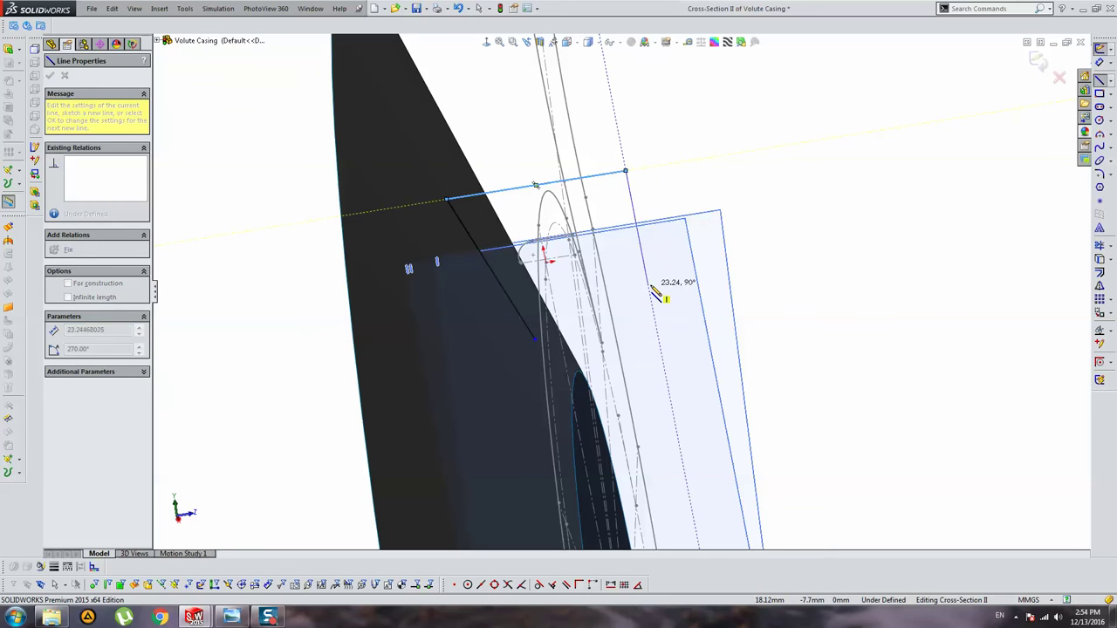
click(647, 285)
double_click(493, 310)
key(Escape)
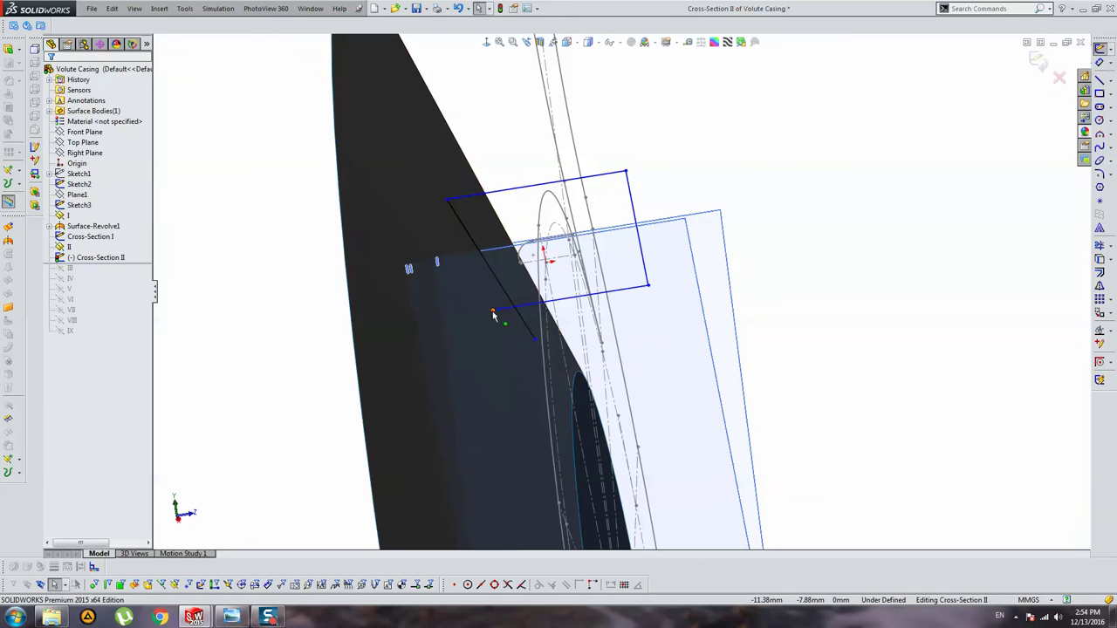
click(541, 342)
middle_drag(548, 349, 590, 212)
scroll(591, 212, down, 2)
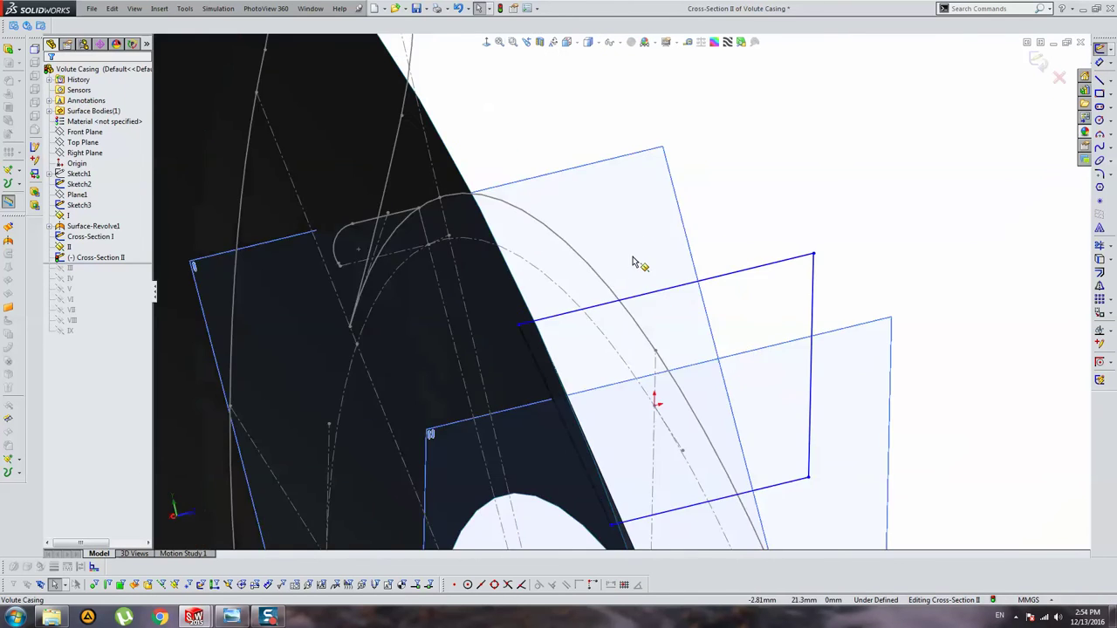
scroll(638, 259, down, 2)
mouse_move(668, 349)
middle_down()
mouse_move(690, 329)
mouse_move(655, 331)
middle_up()
Step: Pierce the profile's upper corner onto the outer spiral guide arc
click(645, 330)
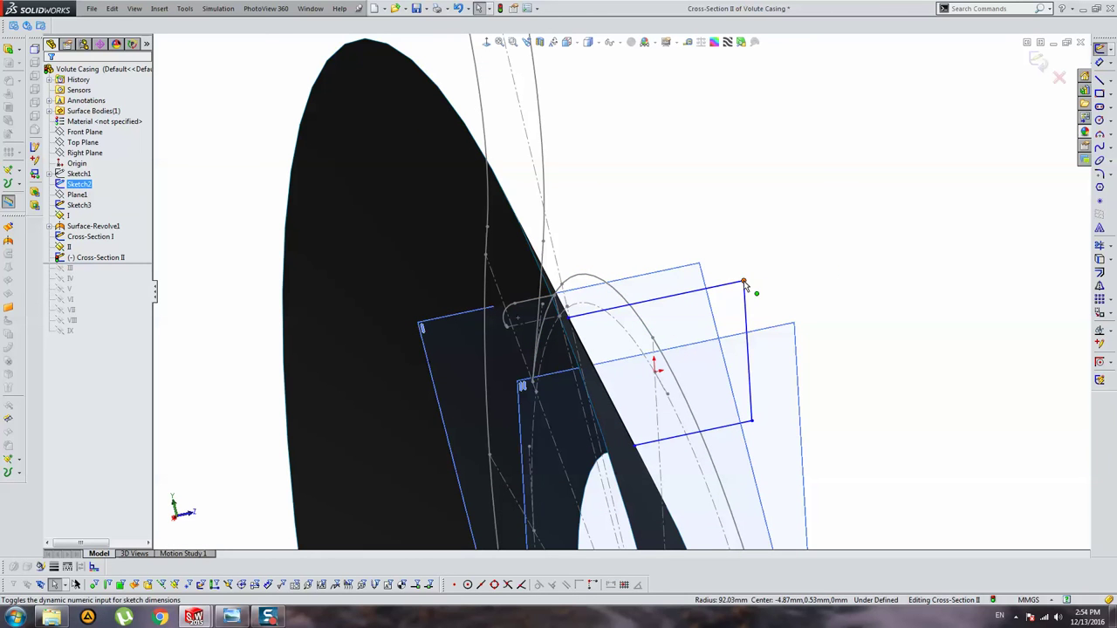
click(643, 324)
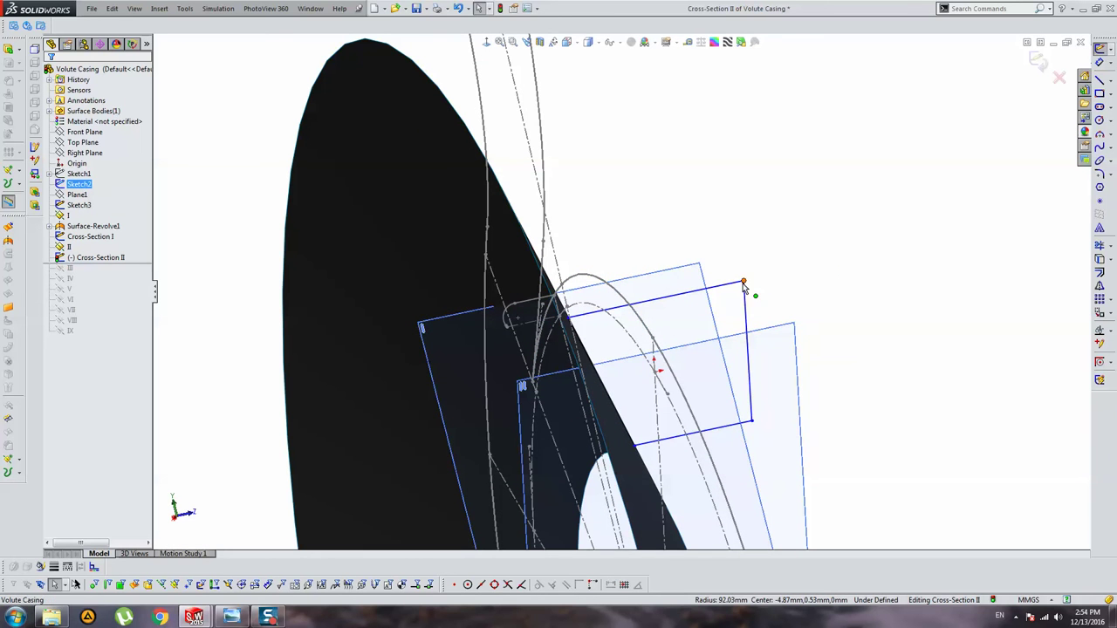
ctrl+click(742, 282)
click(72, 290)
key(Escape)
scroll(617, 384, down, 3)
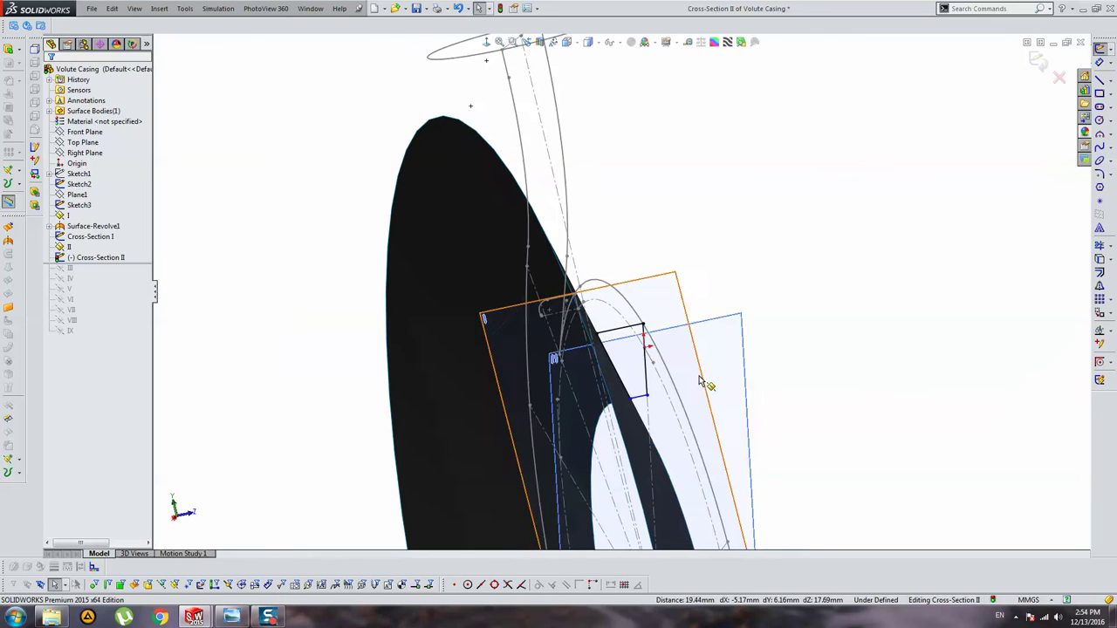
Step: Pierce the lower corner onto the inner guide arc and check the 10 mm horizontal line
click(584, 397)
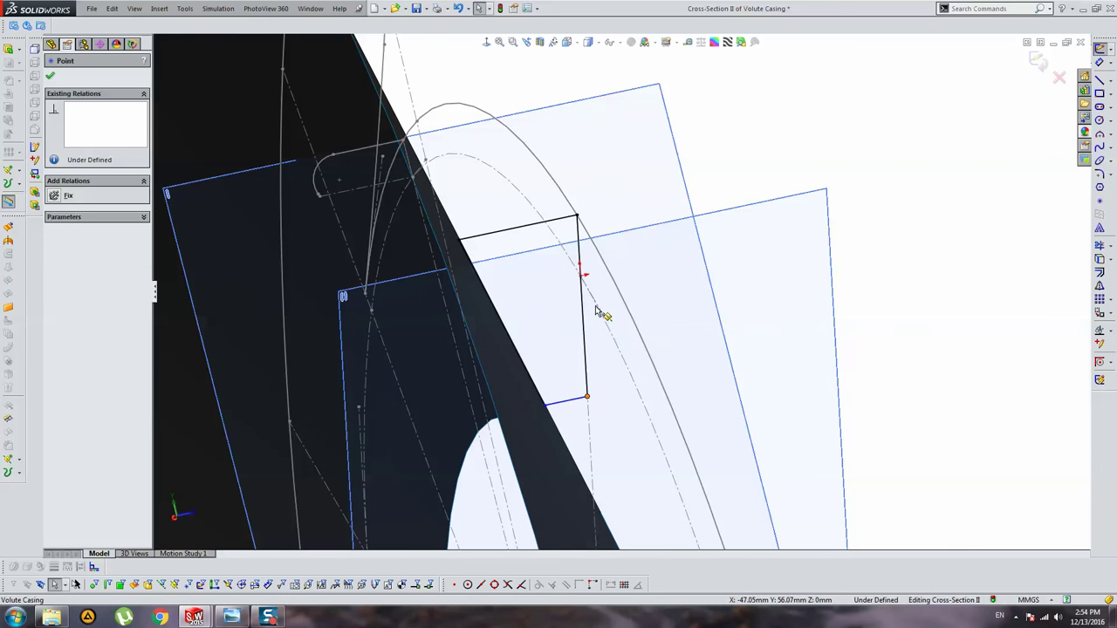
middle_drag(660, 379, 624, 336)
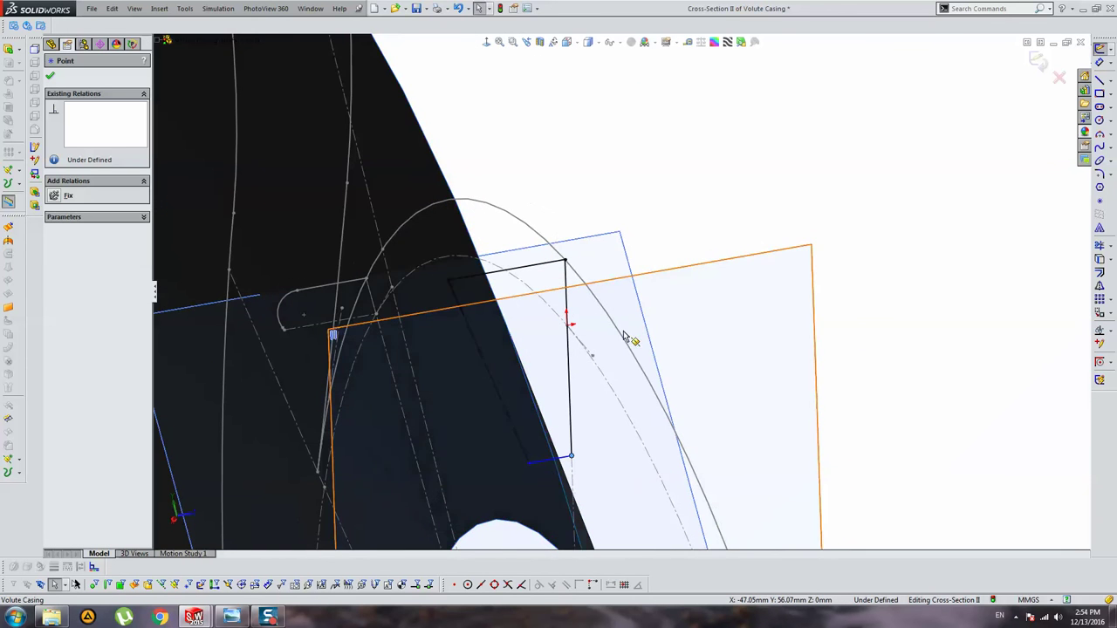
ctrl+click(602, 378)
click(70, 292)
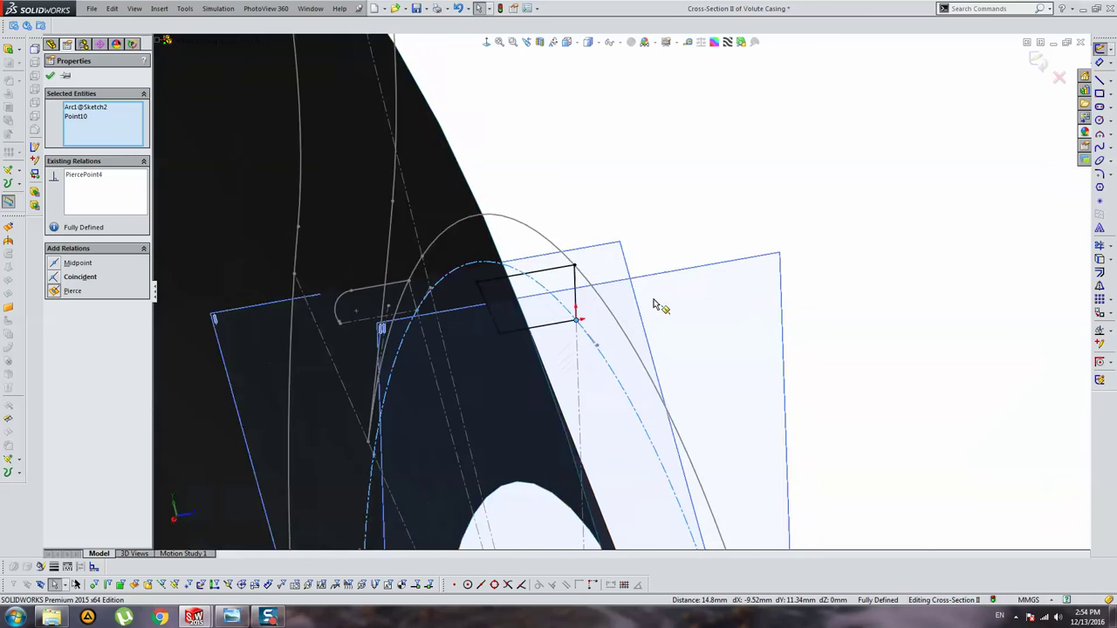
middle_drag(660, 304, 617, 329)
click(617, 328)
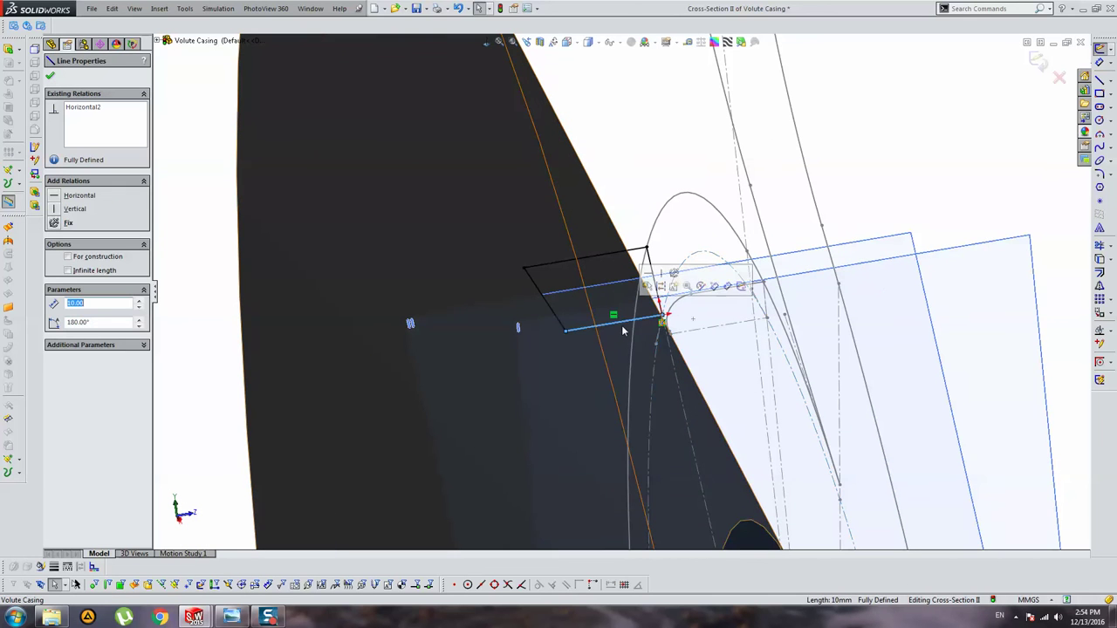
click(98, 262)
mouse_move(98, 261)
middle_down()
mouse_move(811, 280)
mouse_move(579, 277)
mouse_move(523, 302)
mouse_move(638, 278)
middle_up()
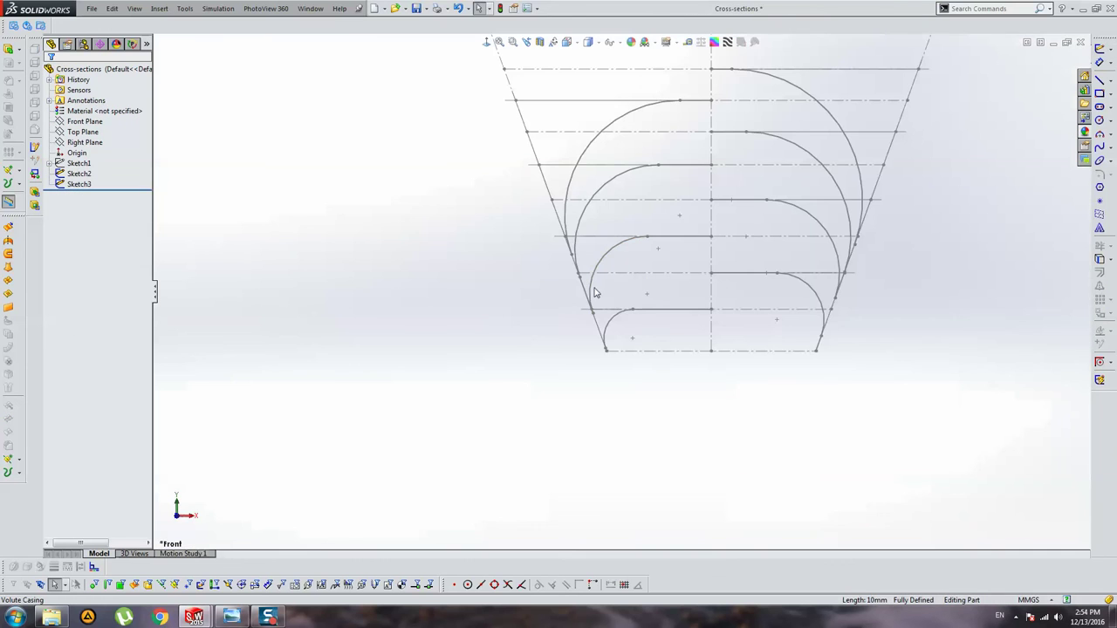
Step: Confirm R4.50 in the reference sketch, then fillet the trapezoid corner at 4.50 mm
double_click(795, 288)
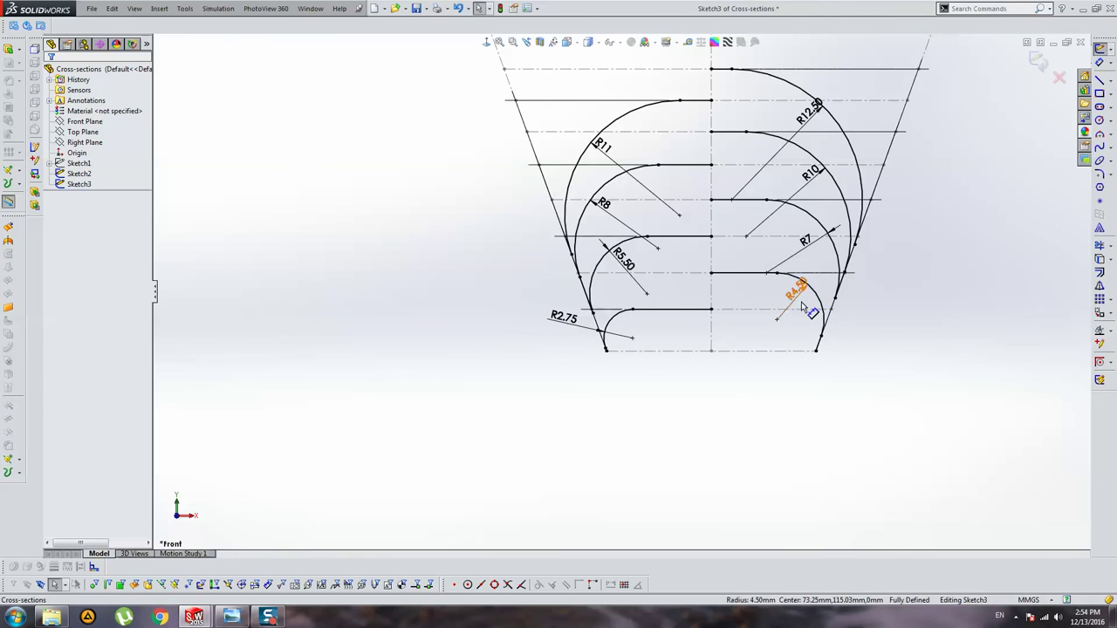
click(1037, 63)
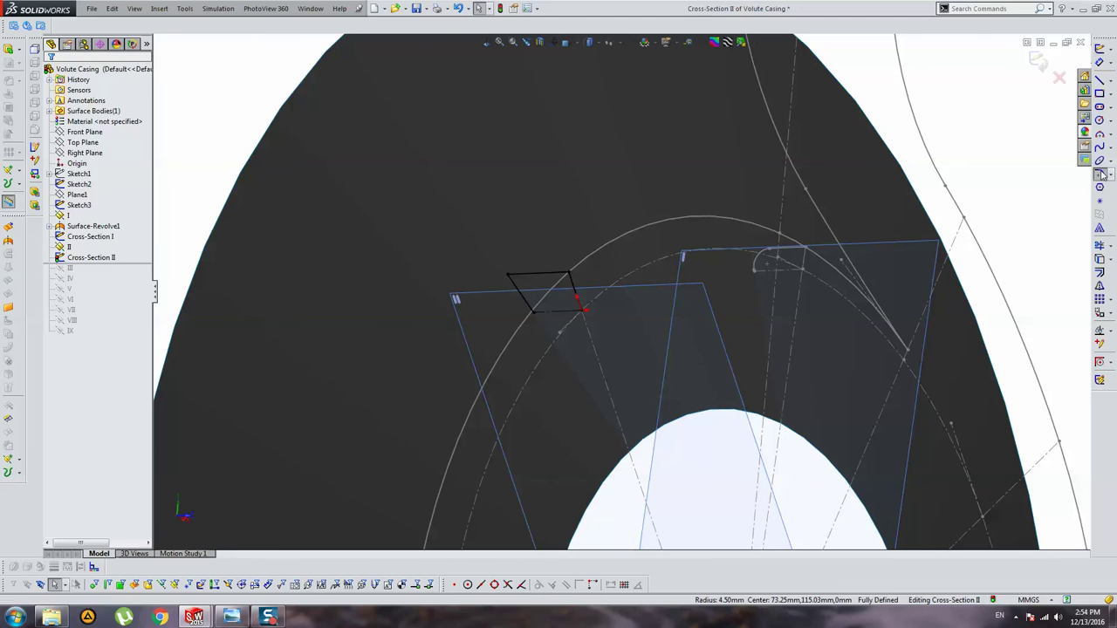
click(1100, 174)
text(4.50mm)
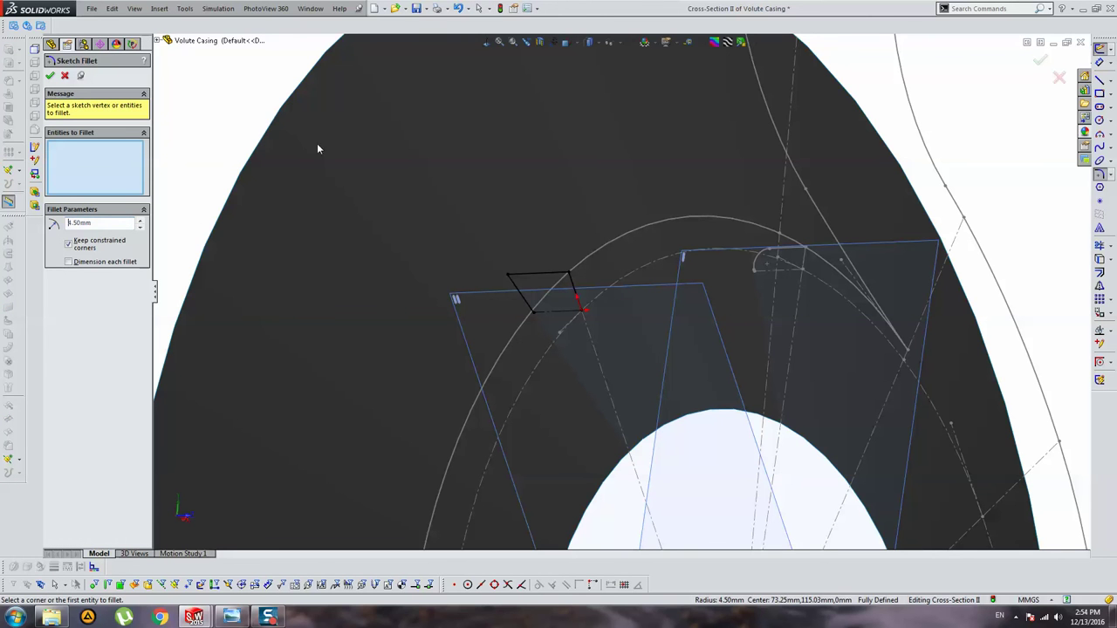
click(506, 274)
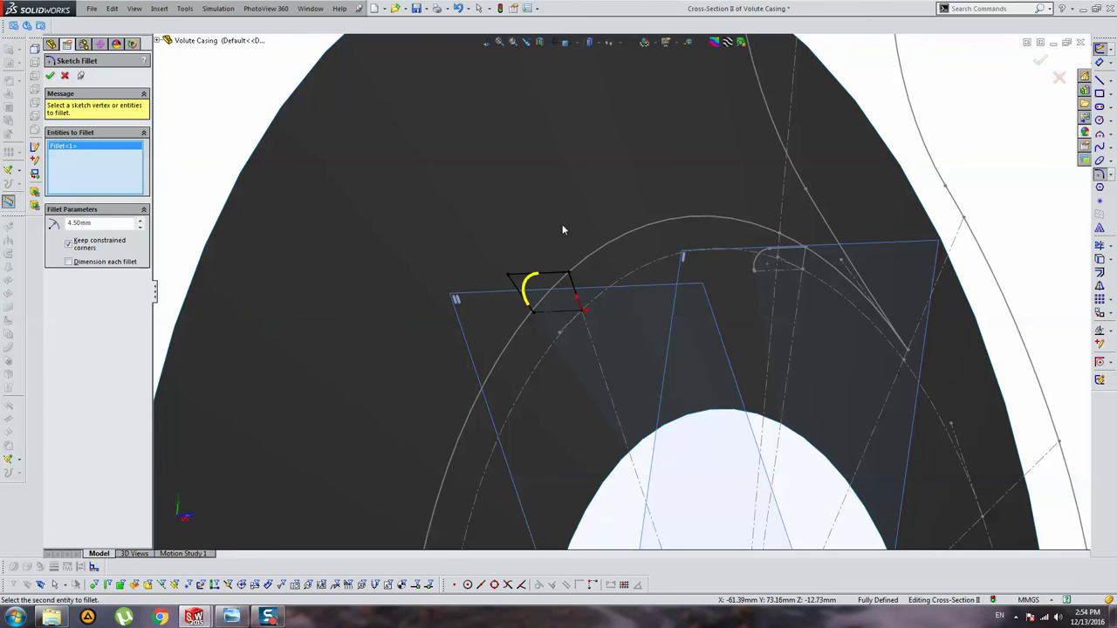
key(Return)
Step: Exit the Cross-Section II sketch and view the volute at an oblique angle
middle_drag(568, 237, 634, 285)
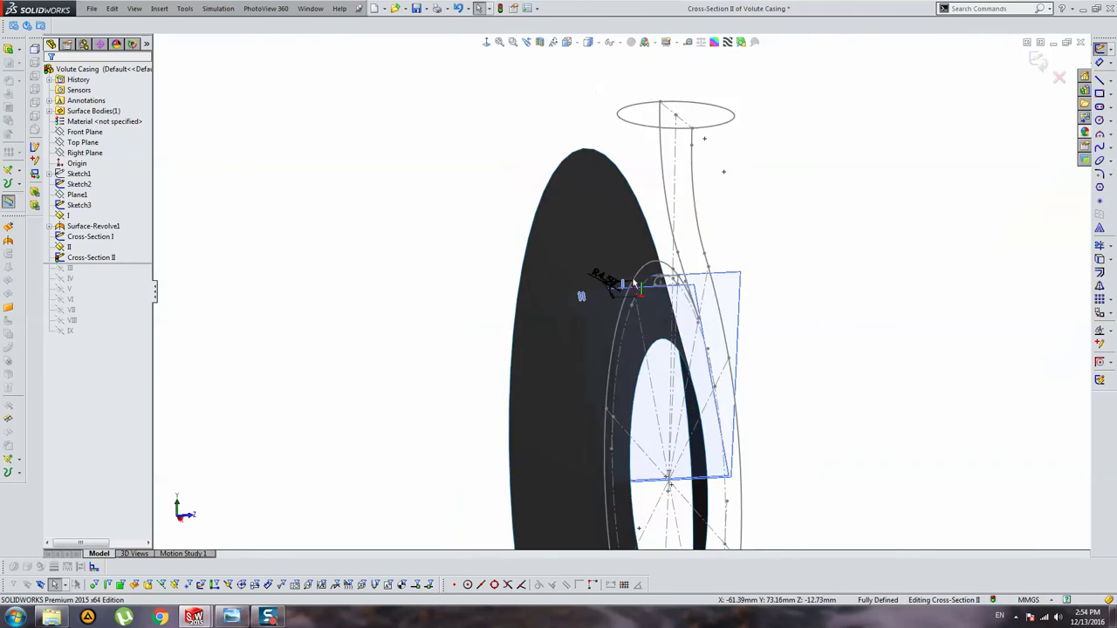
click(1037, 57)
scroll(870, 236, down, 2)
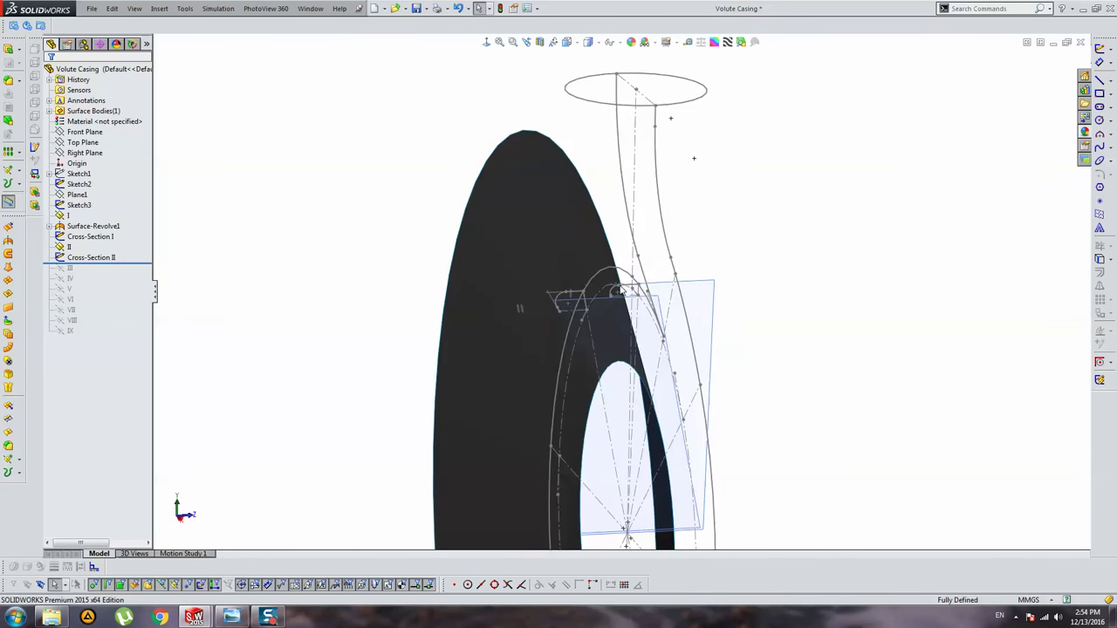
middle_drag(584, 309, 588, 309)
scroll(477, 231, up, 3)
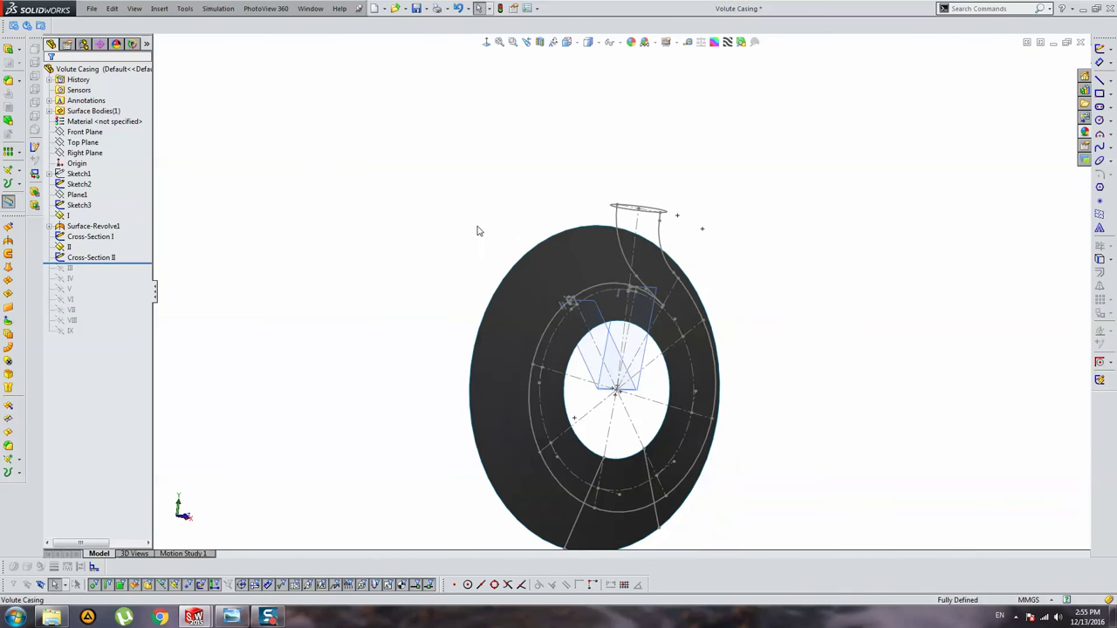
Step: Start a sketch on plane III and create its intersection curve with the side-wall surface
click(98, 270)
mouse_move(514, 316)
middle_down()
mouse_move(612, 189)
mouse_move(620, 323)
middle_up()
scroll(620, 323, down, 3)
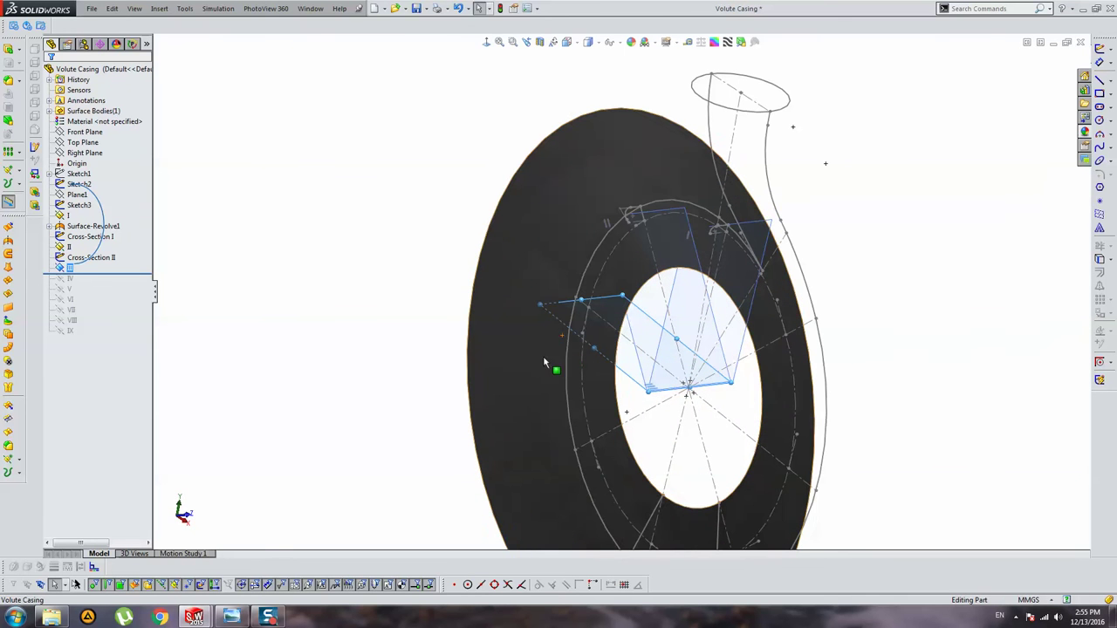
click(1100, 50)
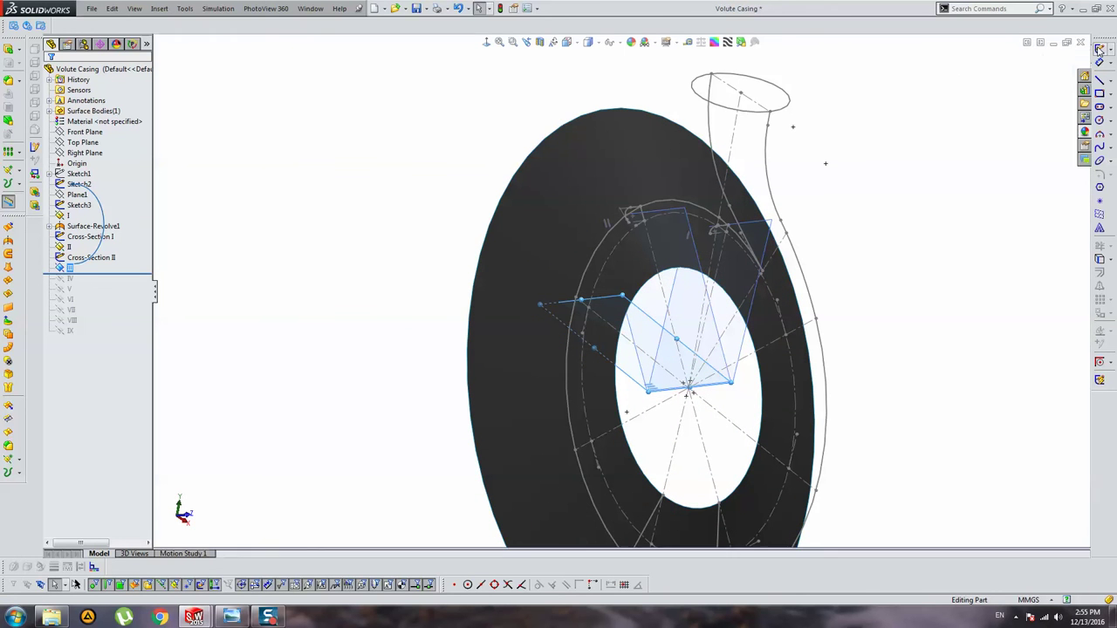
click(1110, 262)
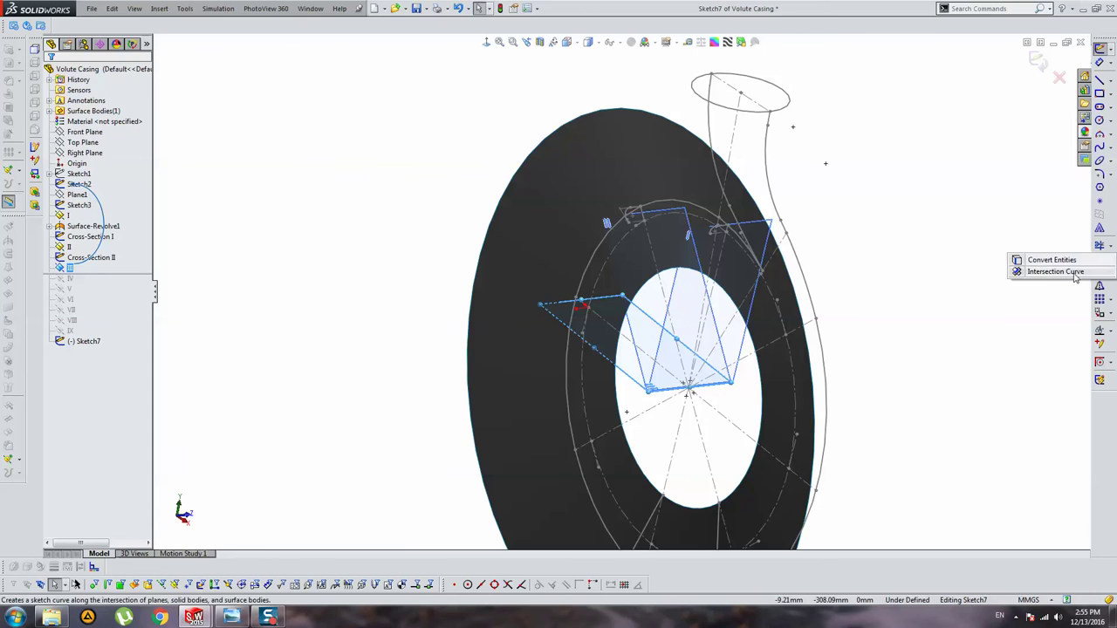
click(1074, 272)
click(543, 218)
key(Return)
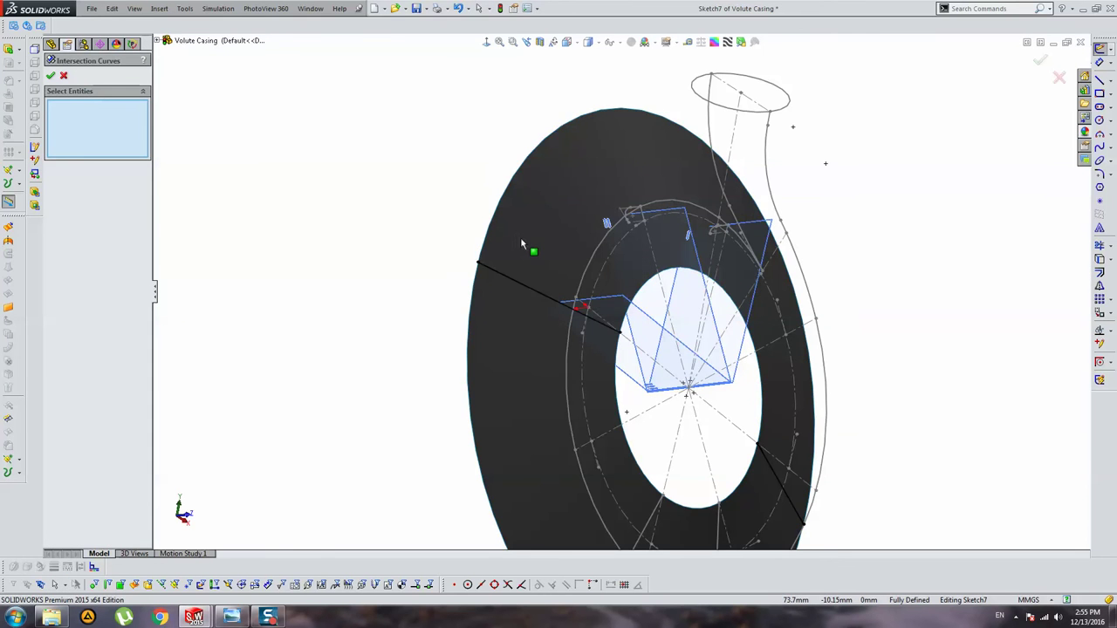
Step: Pull the intersection line's end point inward and reorient the view obliquely
mouse_move(523, 237)
middle_down()
mouse_move(602, 162)
mouse_move(524, 227)
middle_up()
scroll(410, 200, up, 5)
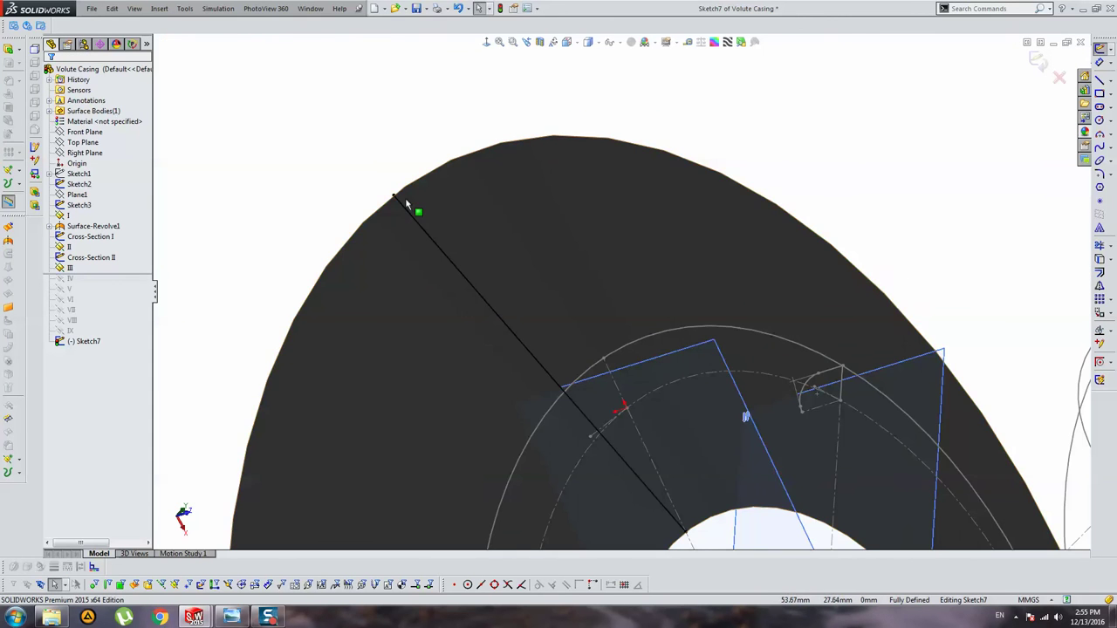
drag(403, 198, 542, 349)
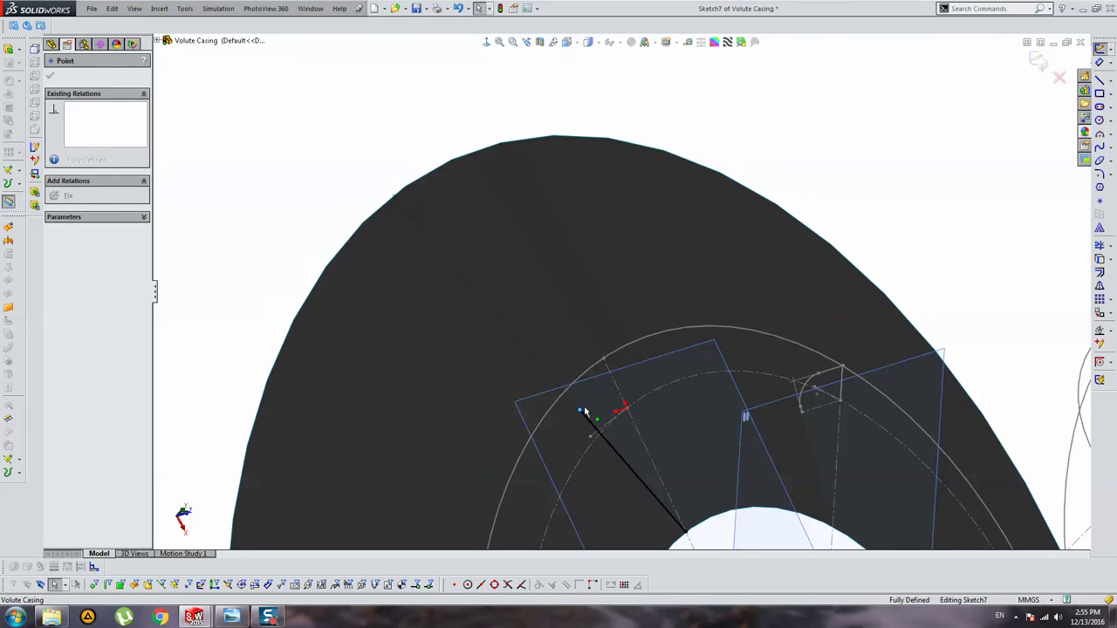
click(660, 518)
mouse_move(660, 518)
middle_down()
mouse_move(687, 410)
mouse_move(651, 261)
middle_up()
click(650, 261)
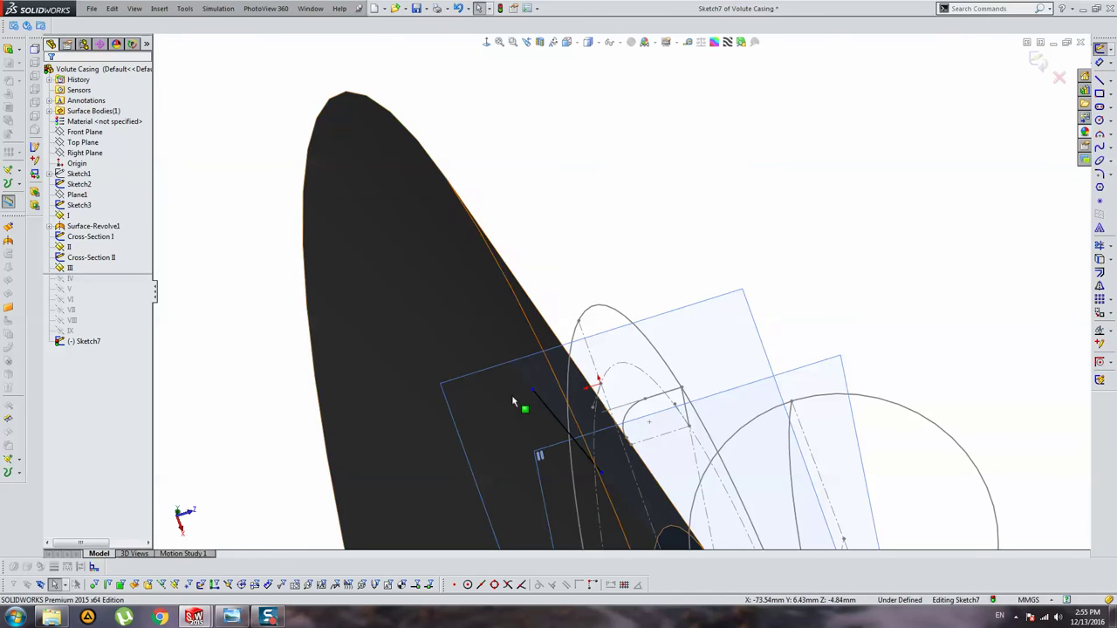
click(512, 395)
Step: Draw a four-sided outline from the line's end, making its right and bottom sides construction
click(1100, 79)
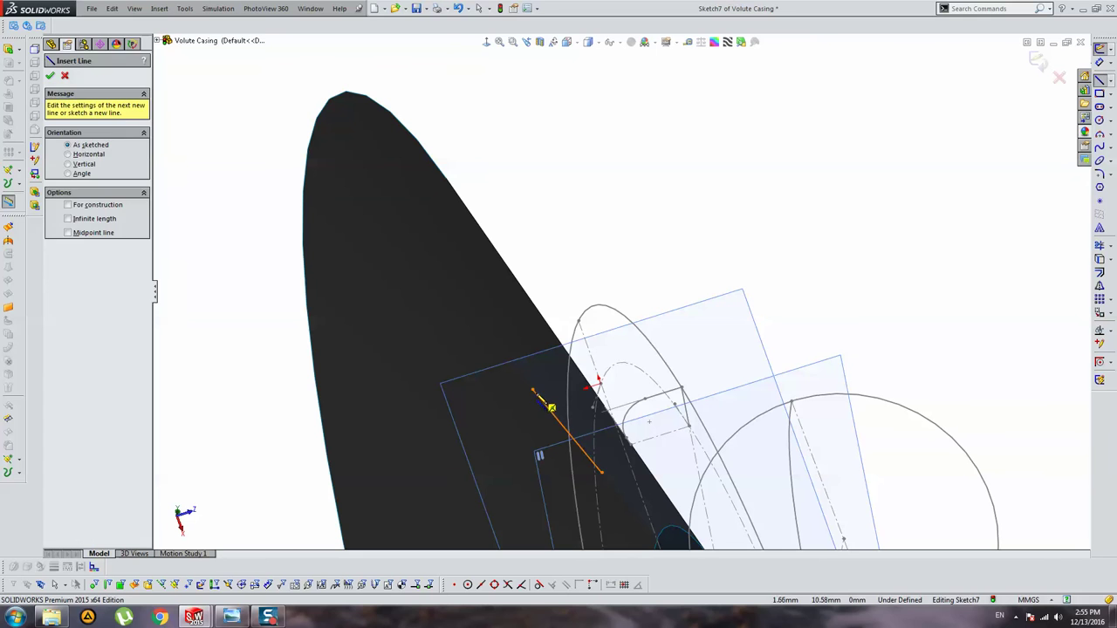
click(532, 389)
click(683, 342)
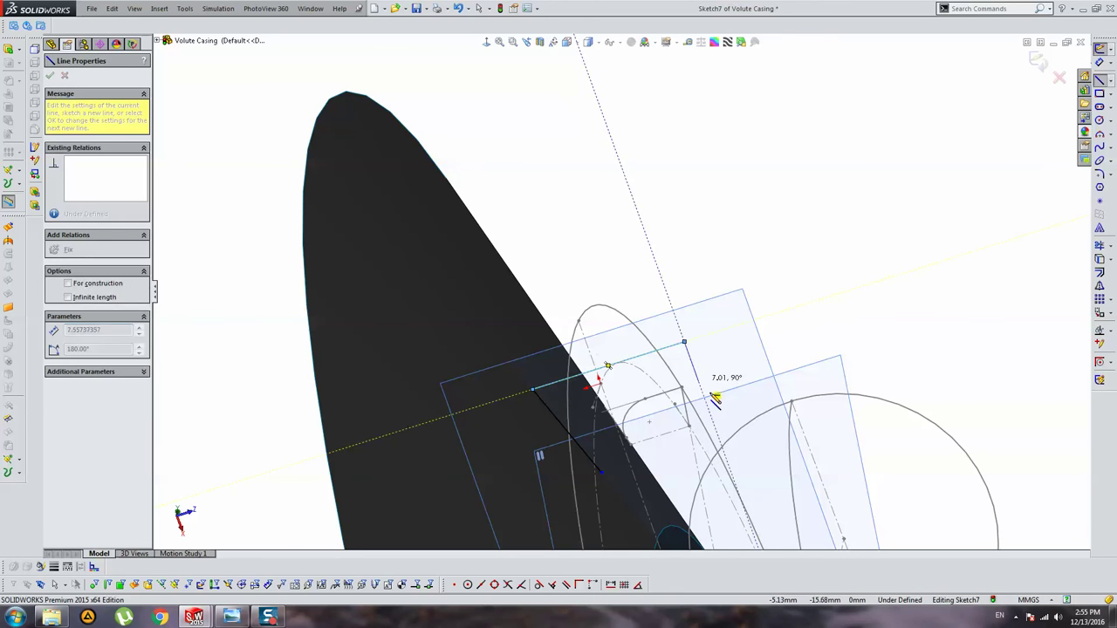
click(715, 430)
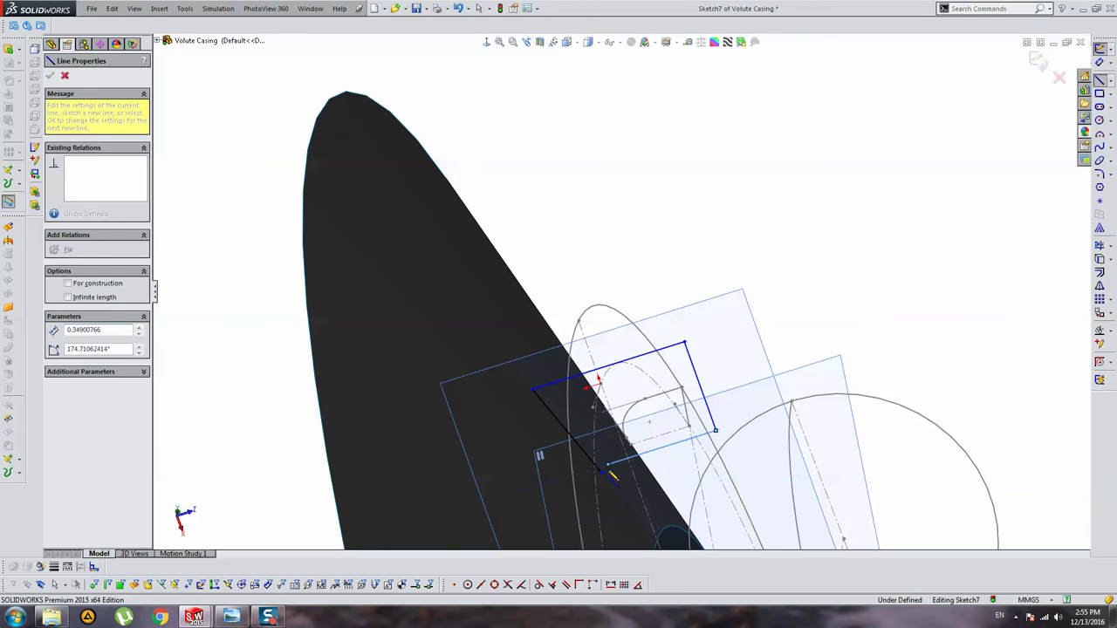
double_click(602, 470)
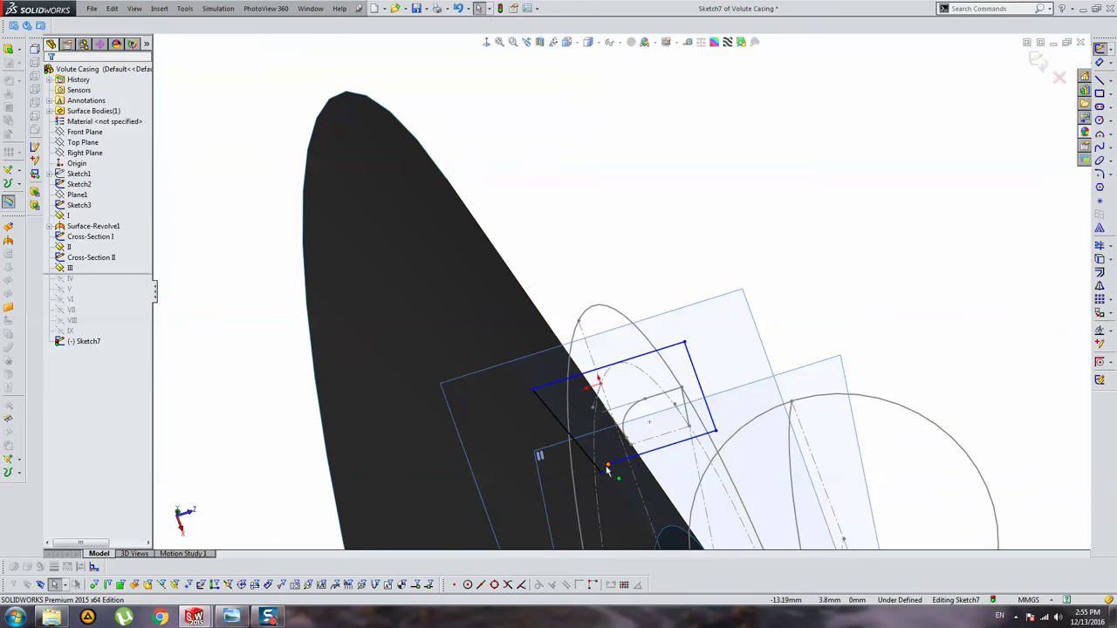
click(698, 371)
ctrl+click(685, 447)
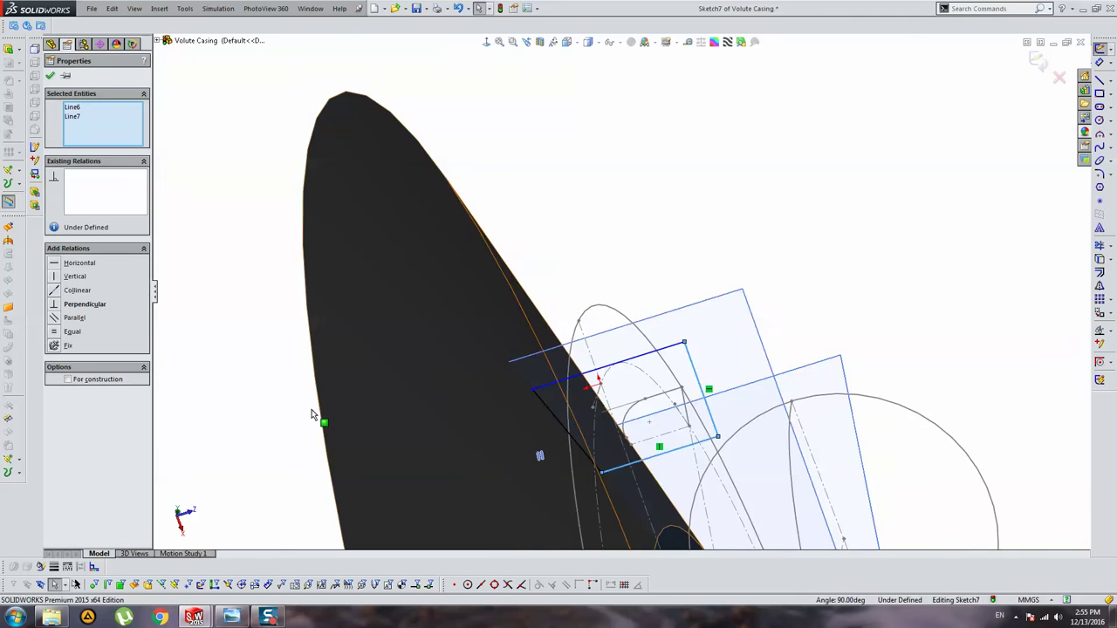
click(68, 380)
click(815, 319)
Step: Pierce the upper section corner onto the spiral arc, then select the lower corner and arc
middle_drag(815, 320, 606, 375)
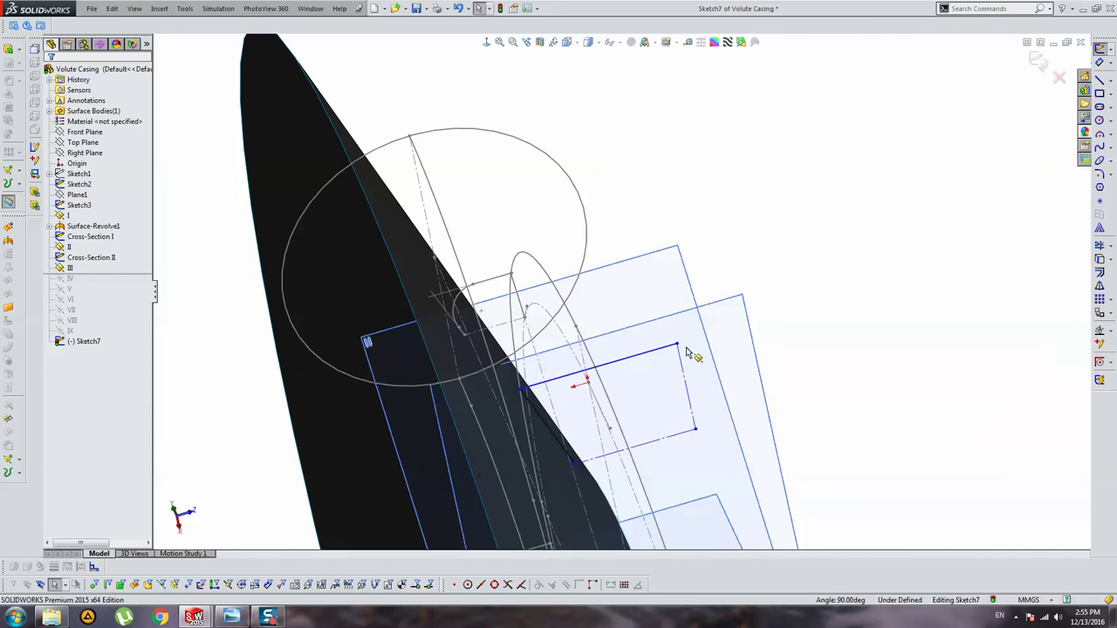
click(608, 382)
ctrl+click(677, 346)
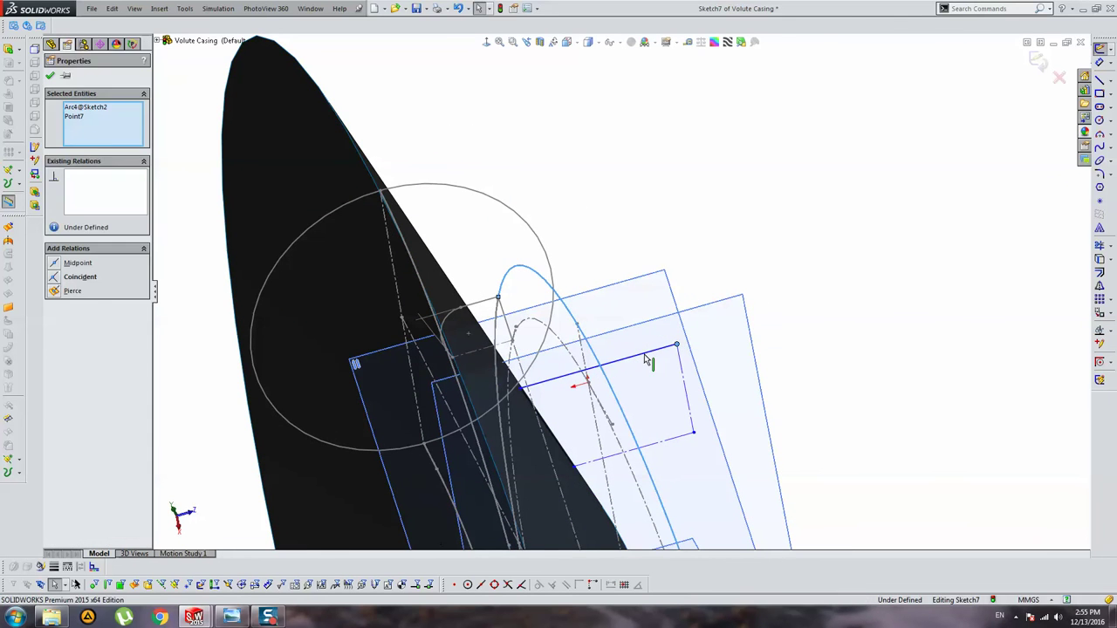
click(73, 291)
click(219, 321)
middle_drag(685, 381, 623, 448)
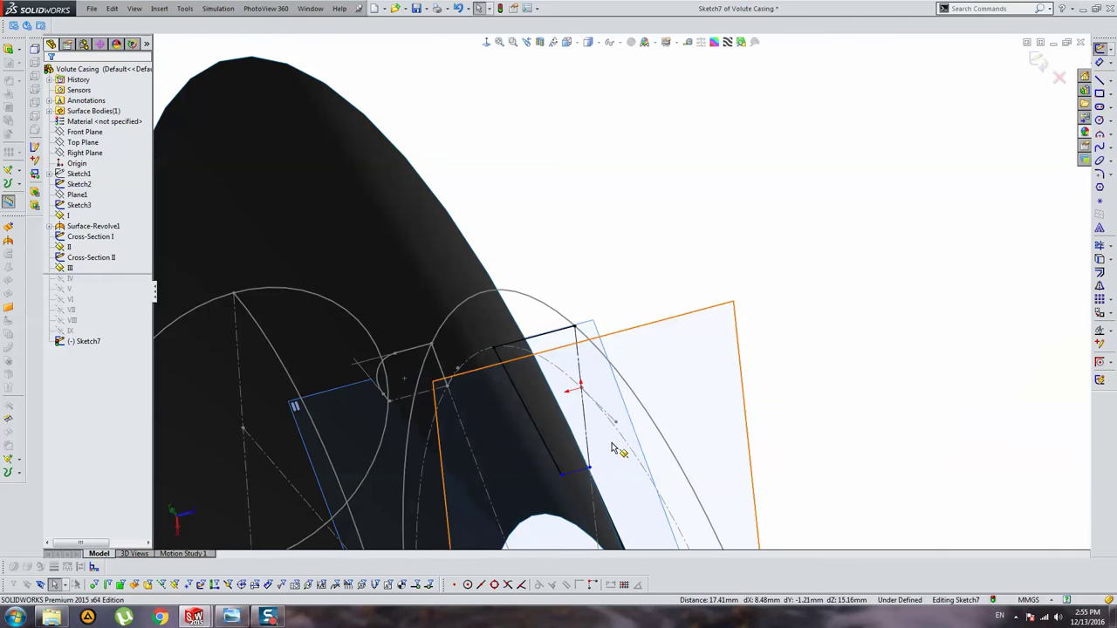
click(589, 471)
ctrl+click(253, 379)
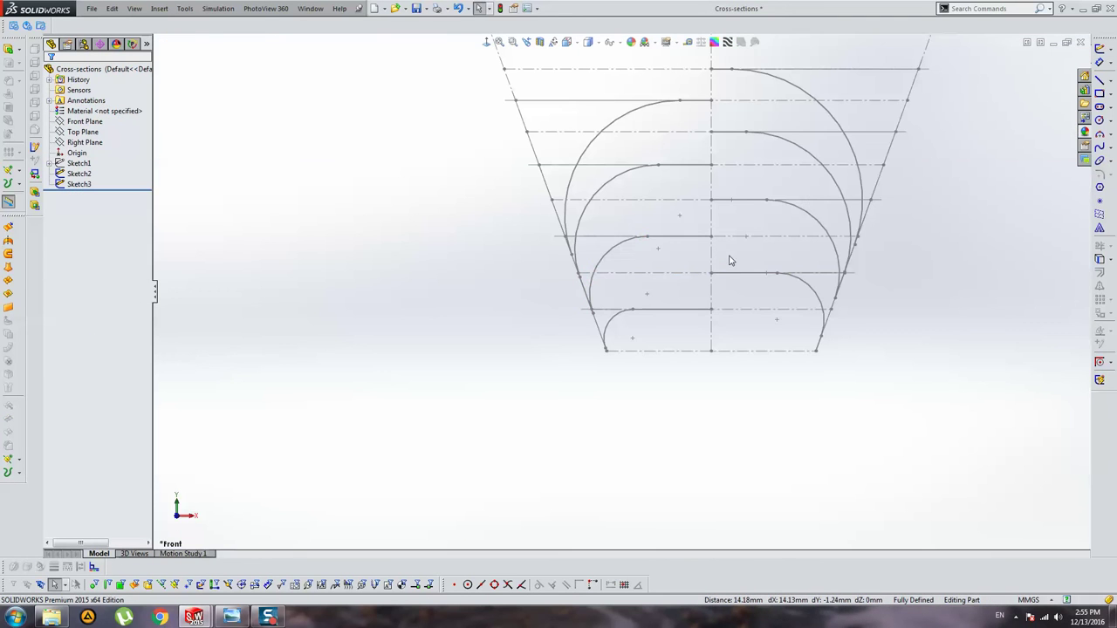
Step: Check the reference sketch's radius, fillet the outer corner at 5.50 mm, and exit Sketch7
double_click(600, 266)
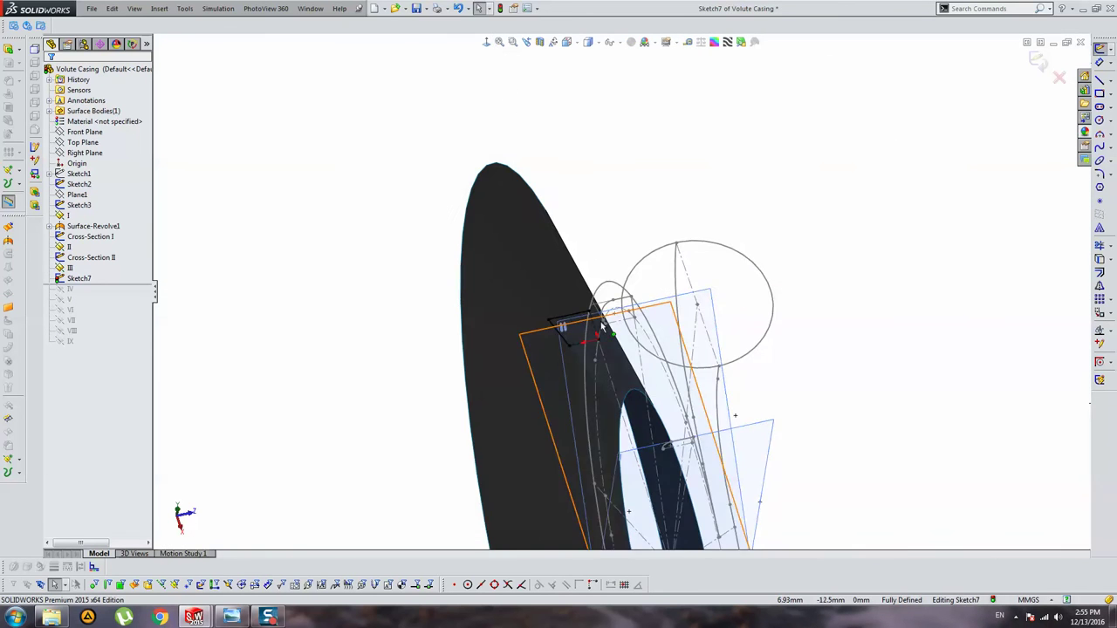
scroll(600, 325, down, 3)
click(1099, 174)
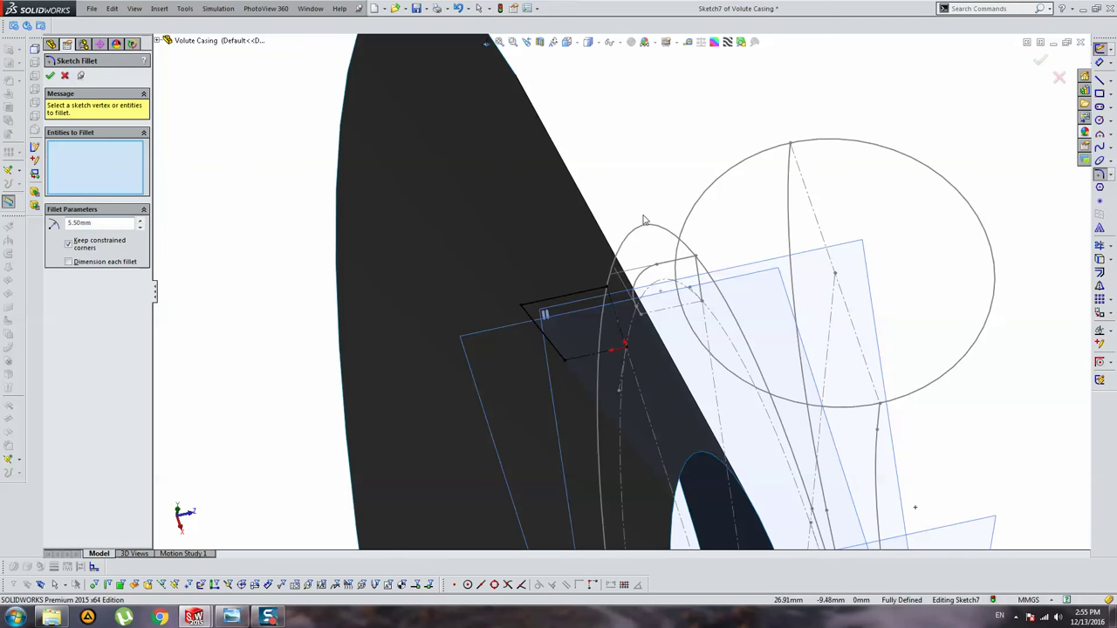
click(521, 308)
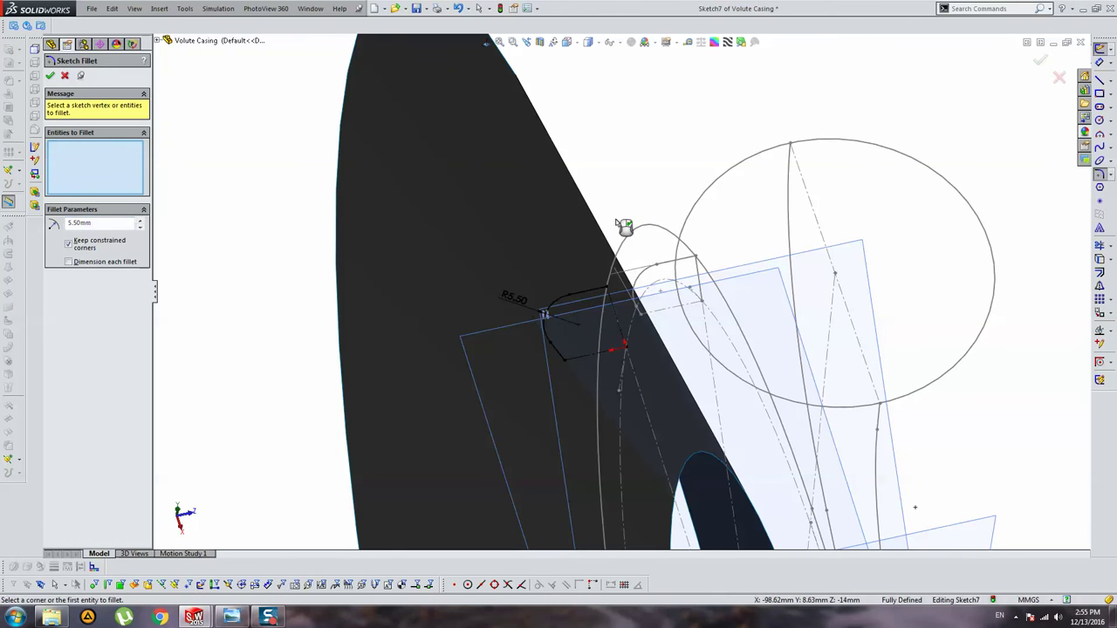
key(Return)
scroll(622, 210, up, 3)
click(1037, 60)
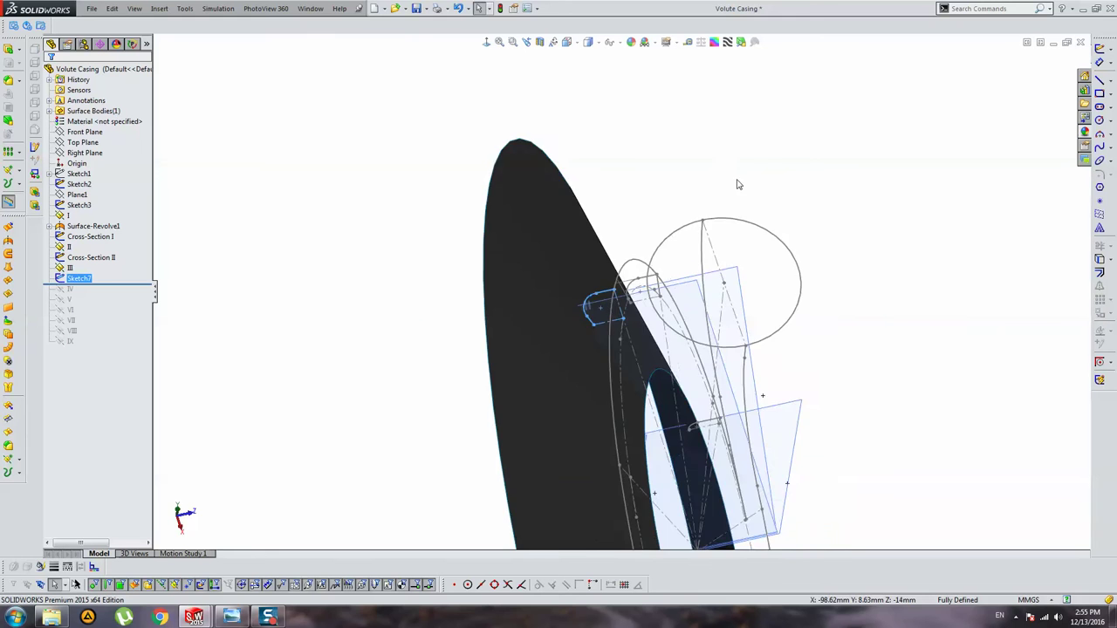
Step: Rename the plane III sketch to 'Cross-Section III'
mouse_move(910, 130)
middle_down()
mouse_move(737, 281)
mouse_move(549, 267)
mouse_move(198, 308)
middle_up()
click(91, 258)
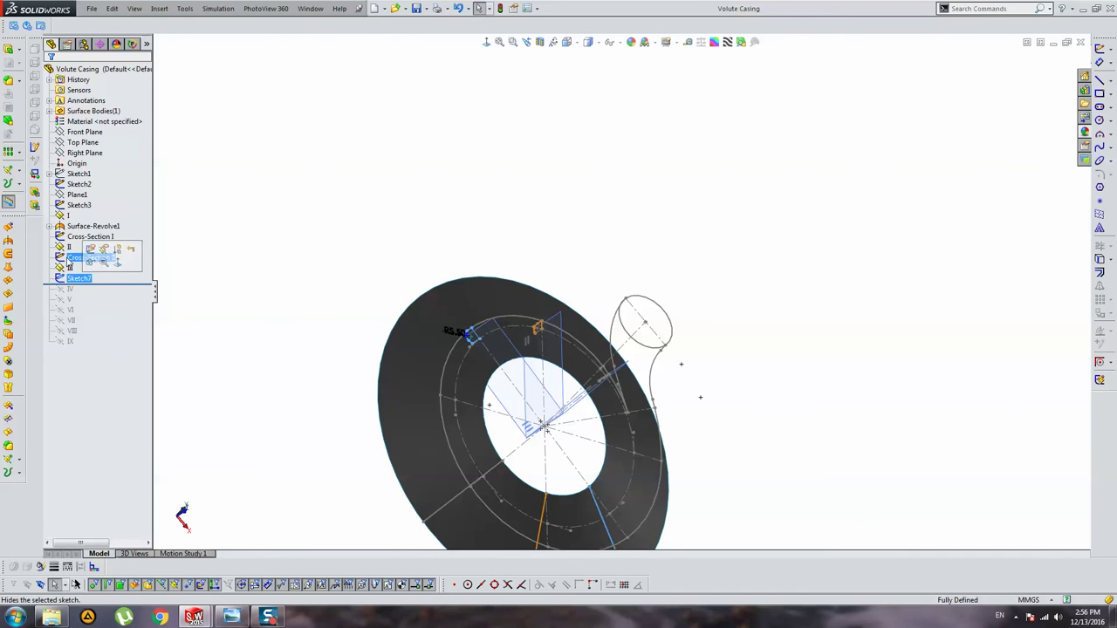
click(91, 257)
click(97, 282)
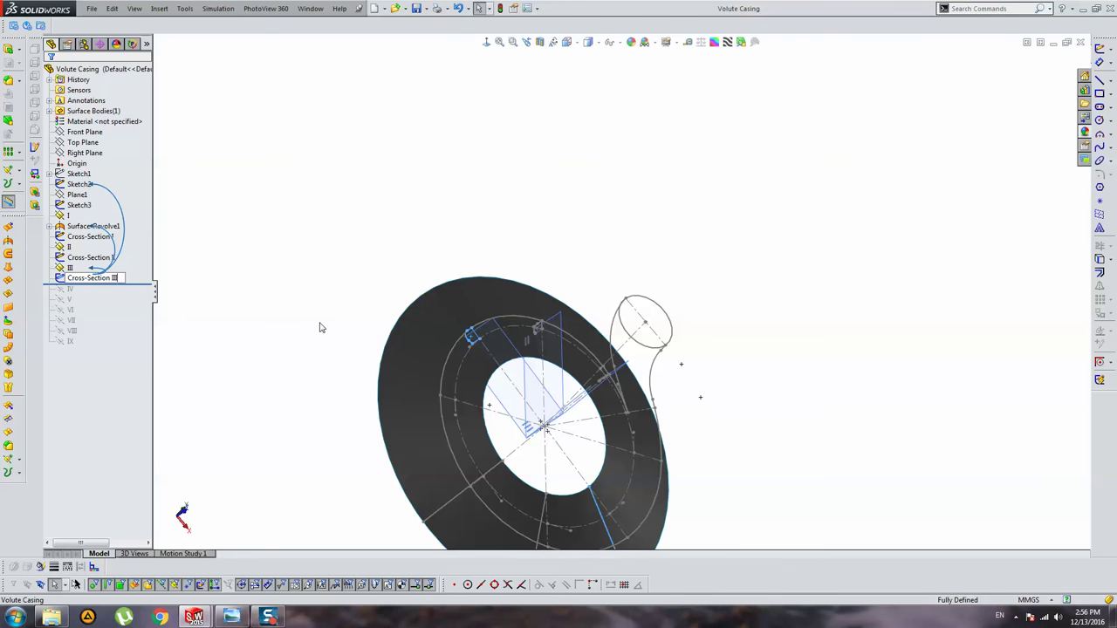
key(Return)
click(319, 277)
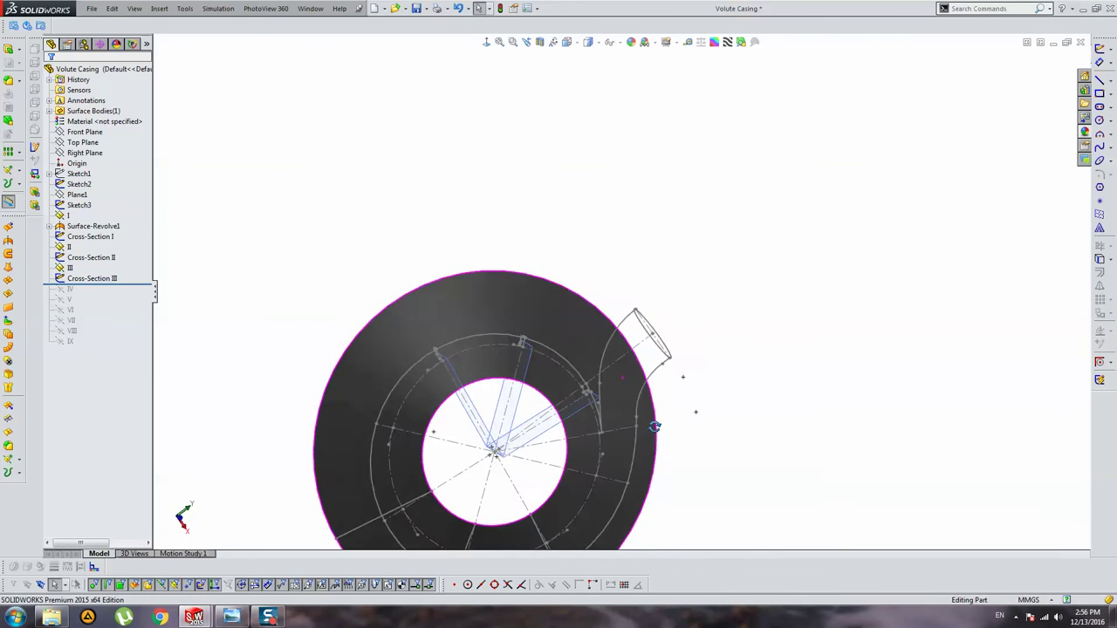
mouse_move(650, 341)
middle_down()
mouse_move(594, 325)
mouse_move(648, 274)
mouse_move(416, 319)
middle_up()
Step: Roll the model forward past plane IV and start a new sketch on plane IV
right_click(75, 289)
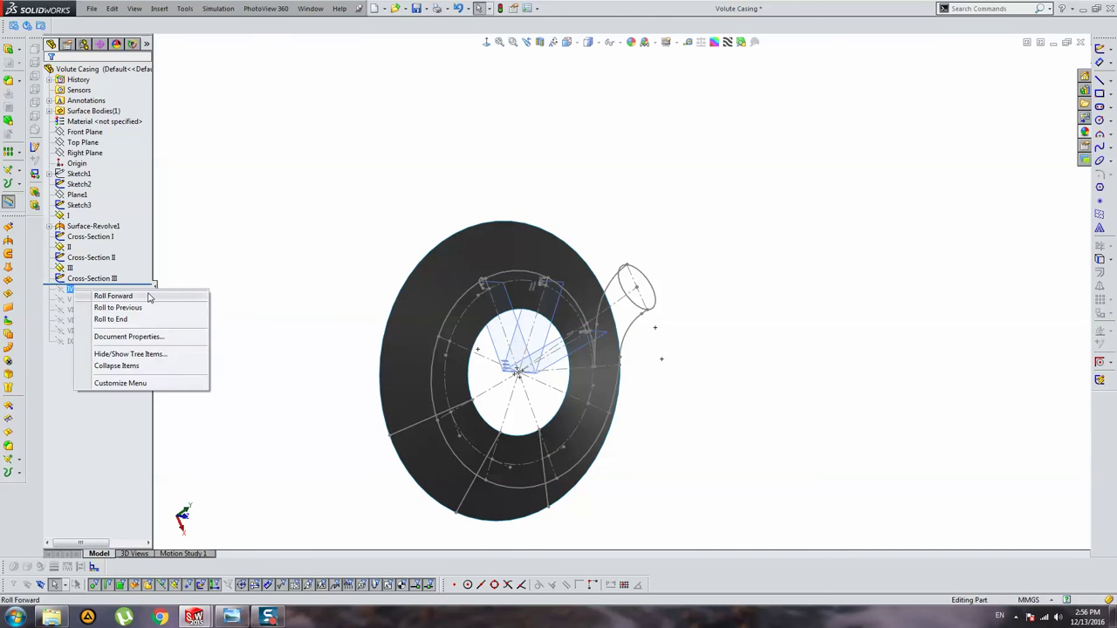
click(114, 296)
mouse_move(703, 322)
middle_down()
mouse_move(608, 179)
mouse_move(636, 252)
mouse_move(534, 286)
middle_up()
click(506, 273)
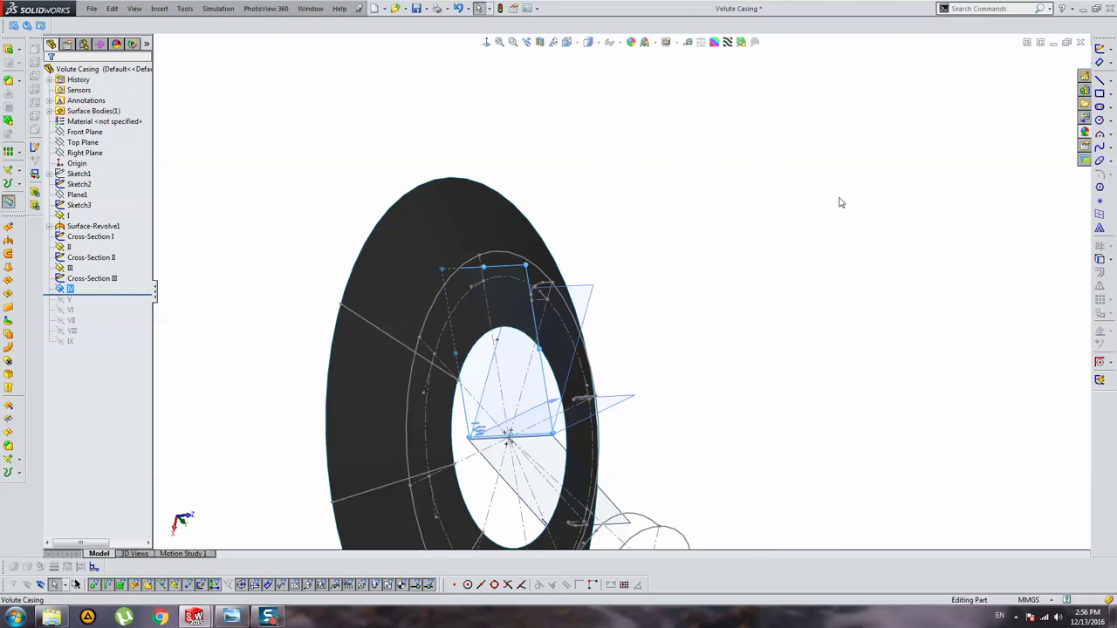
click(1100, 49)
Step: Create the side-wall intersection line on plane IV from the revolved face
click(1106, 286)
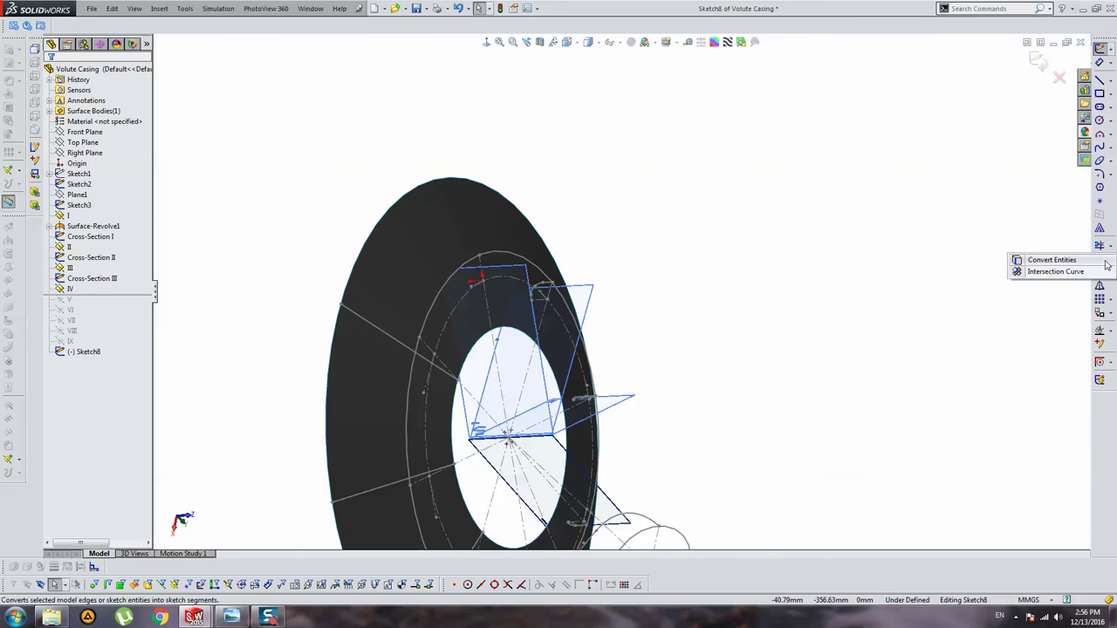
click(1047, 269)
click(426, 243)
key(Return)
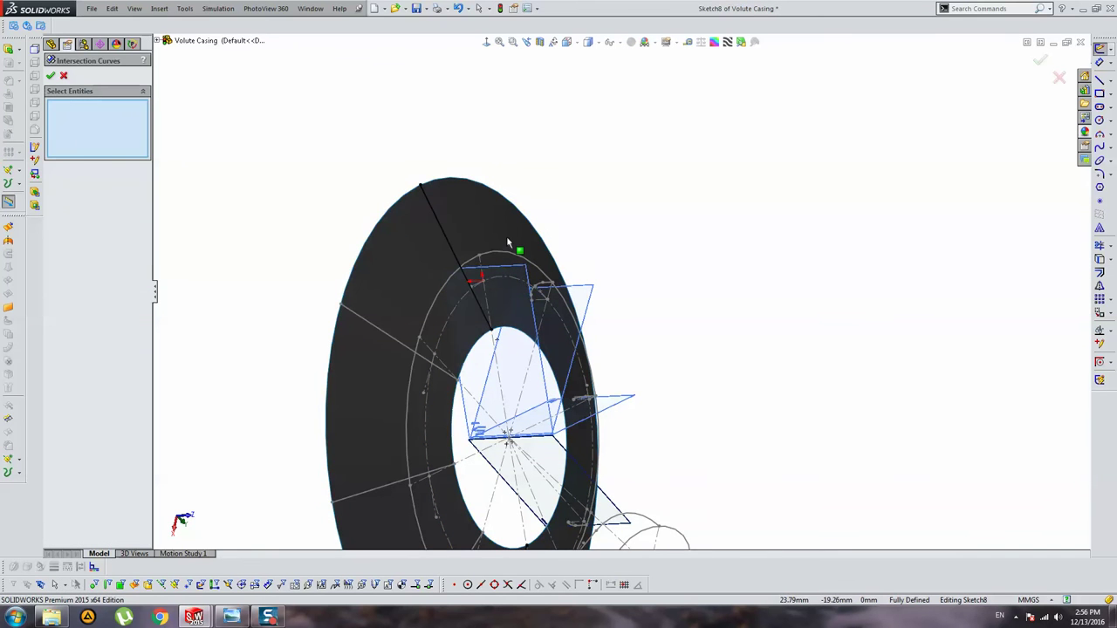
click(419, 187)
scroll(491, 336, down, 3)
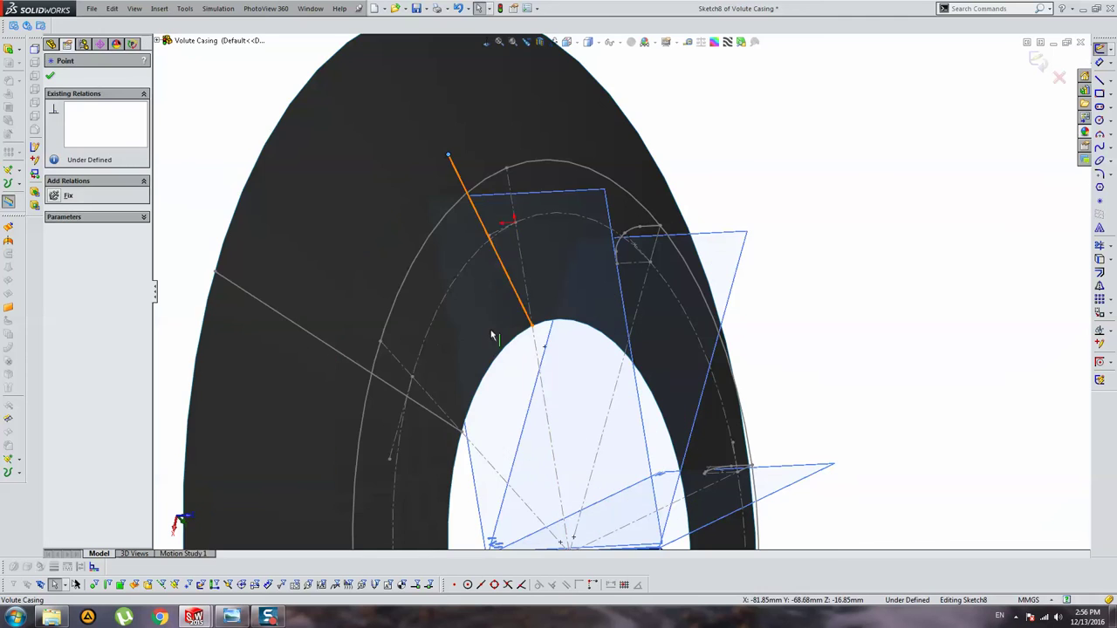
scroll(512, 304, up, 3)
key(Escape)
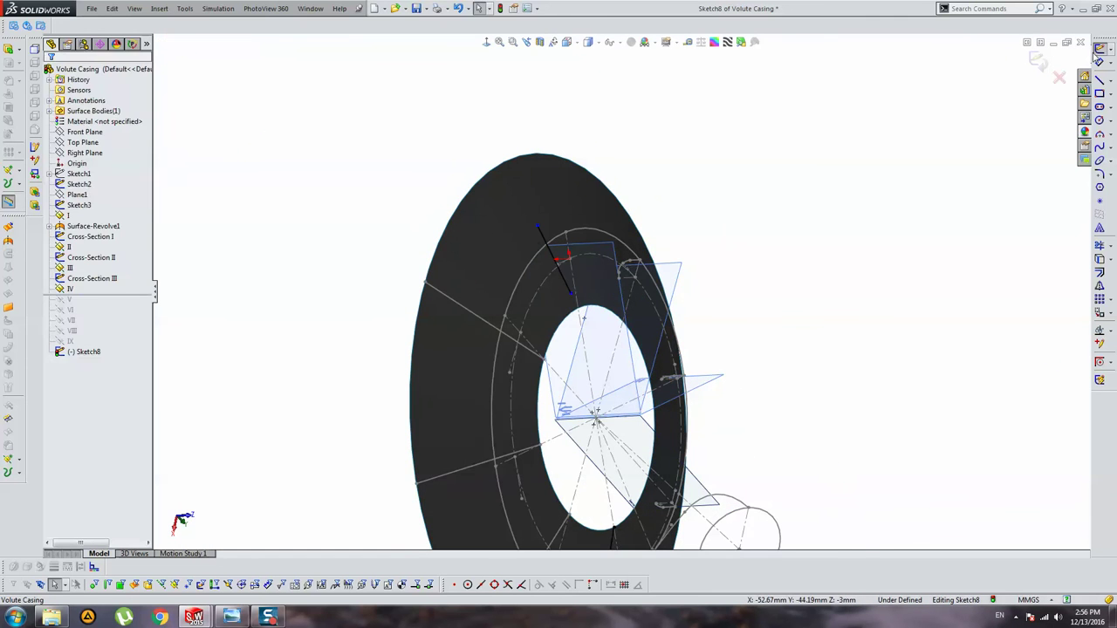
Step: Draw the trapezoid outline from the intersection line and make Line6 and Line7 construction
key(l)
scroll(523, 273, down, 3)
click(553, 173)
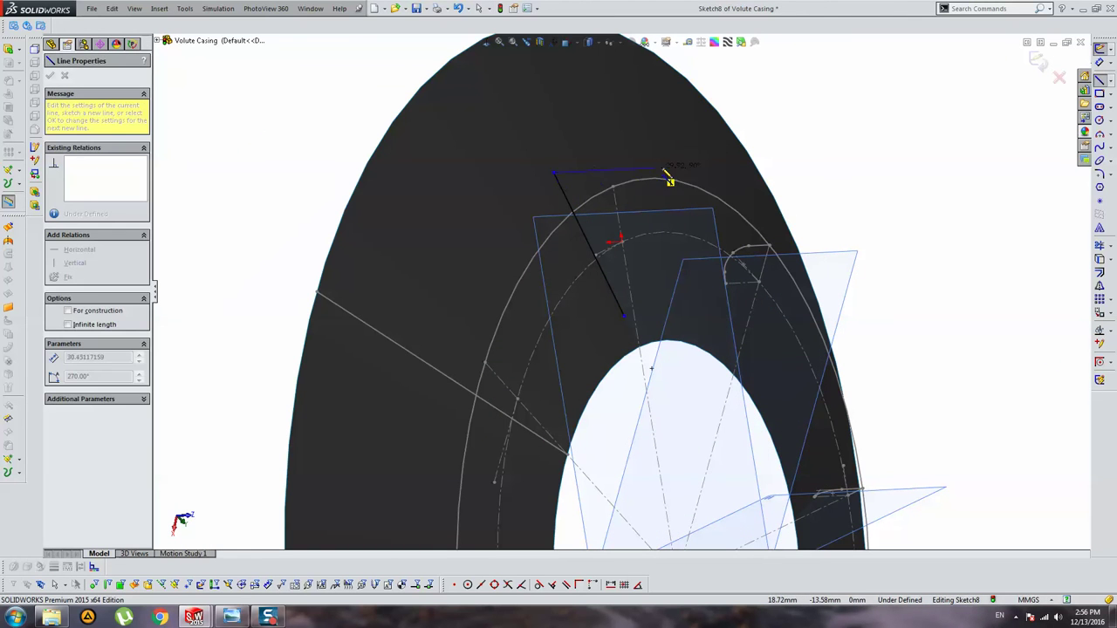
click(667, 168)
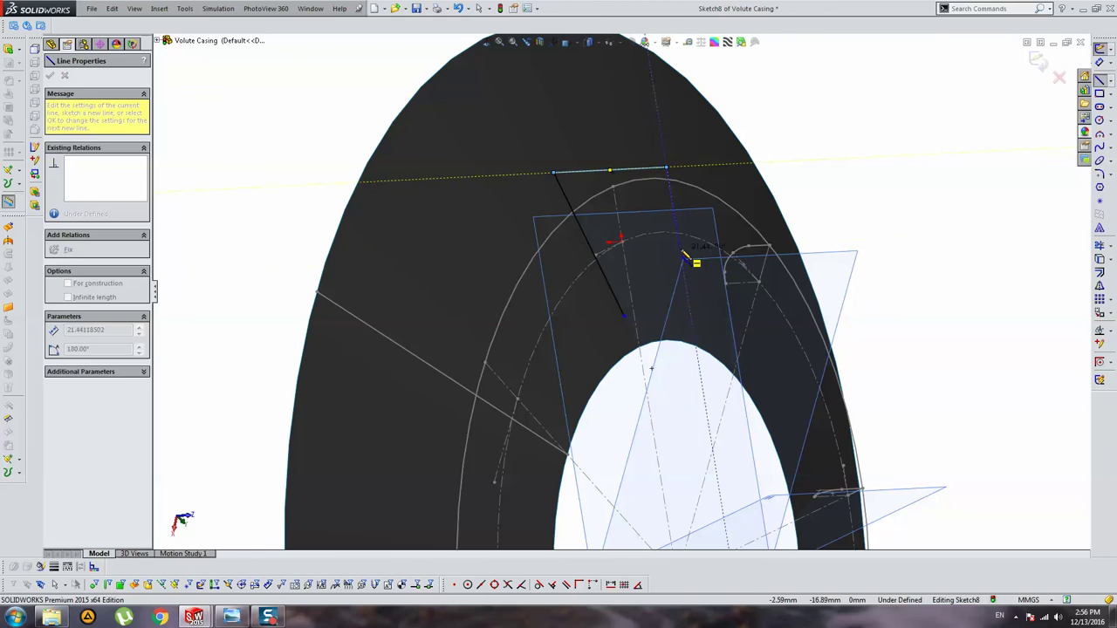
click(661, 262)
click(623, 316)
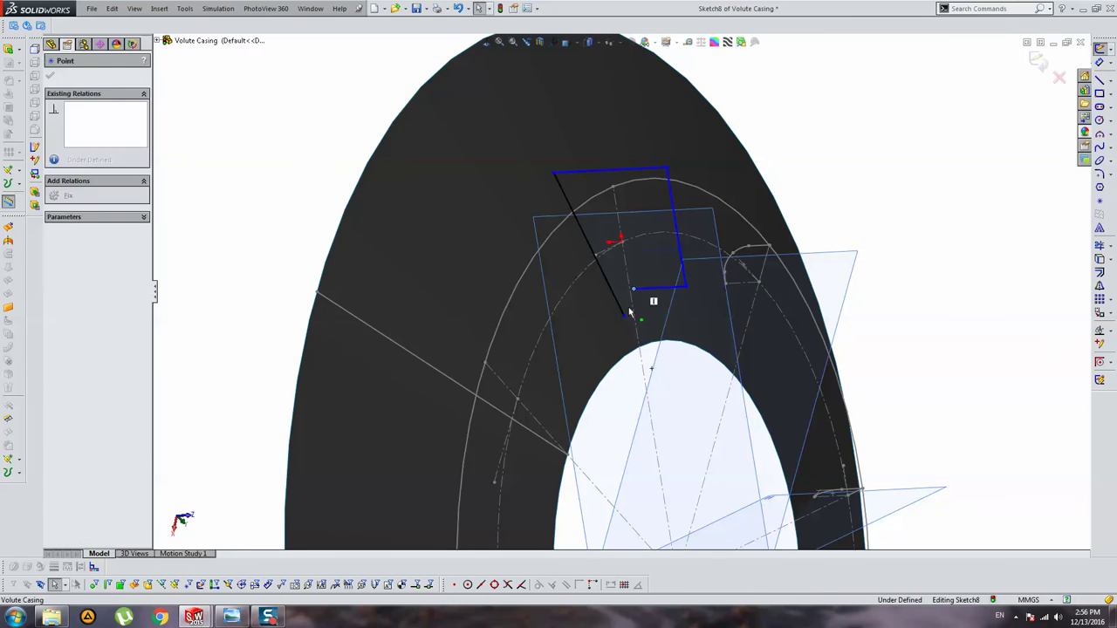
mouse_move(654, 279)
middle_down()
mouse_move(672, 201)
mouse_move(765, 232)
middle_up()
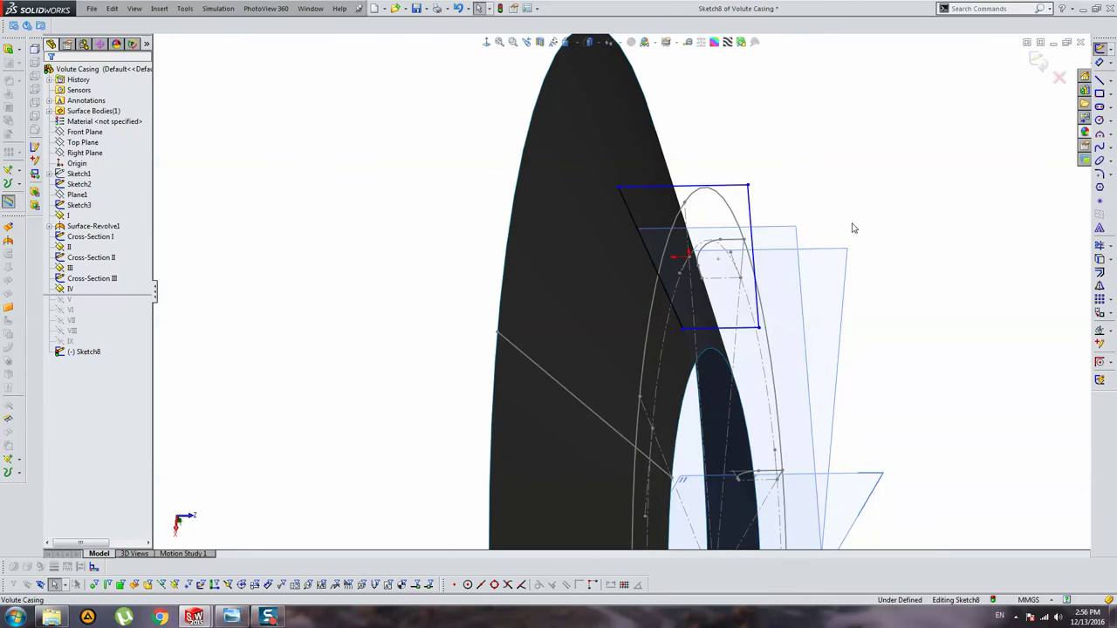
drag(899, 246, 709, 371)
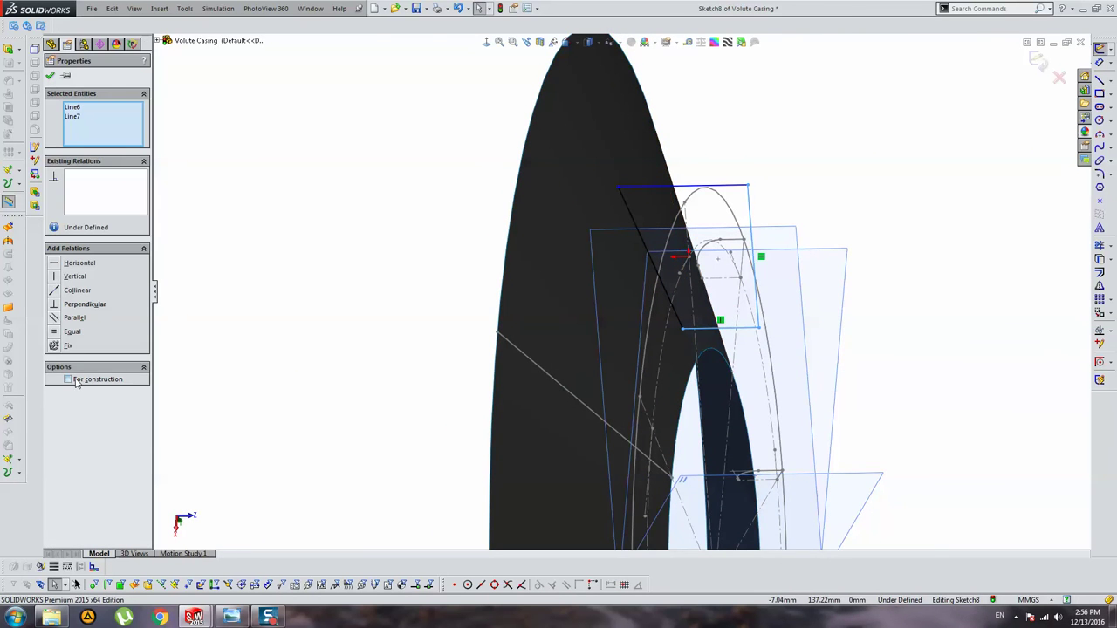
click(76, 382)
Step: Move the top corner onto the outer spiral curve and make the lower corner coincident with the inner one
middle_drag(628, 262, 756, 177)
click(765, 206)
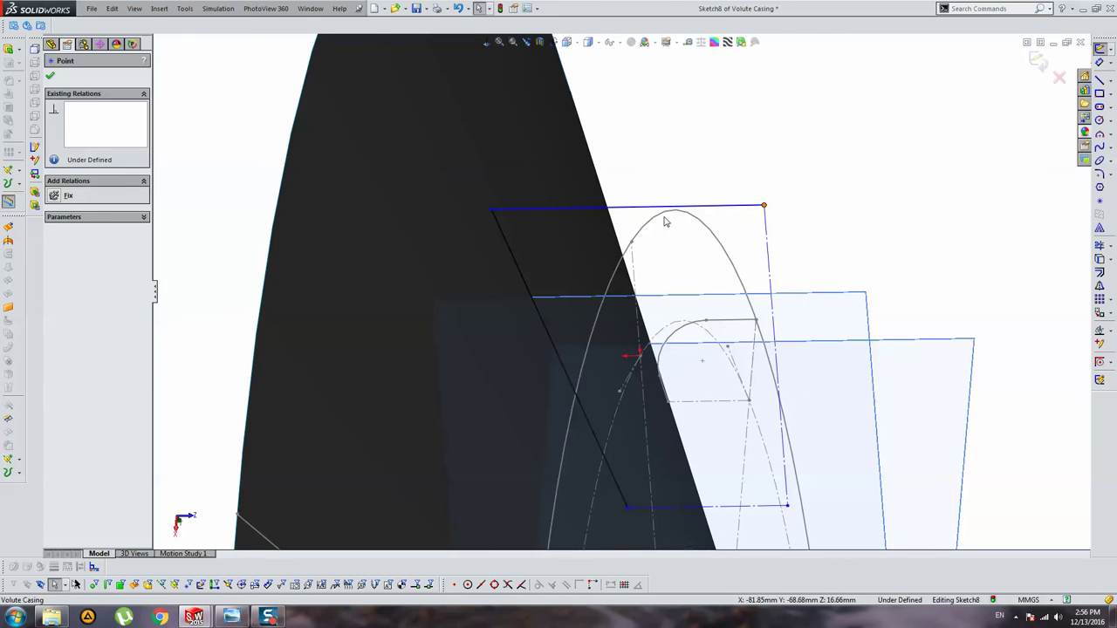
drag(765, 205, 630, 243)
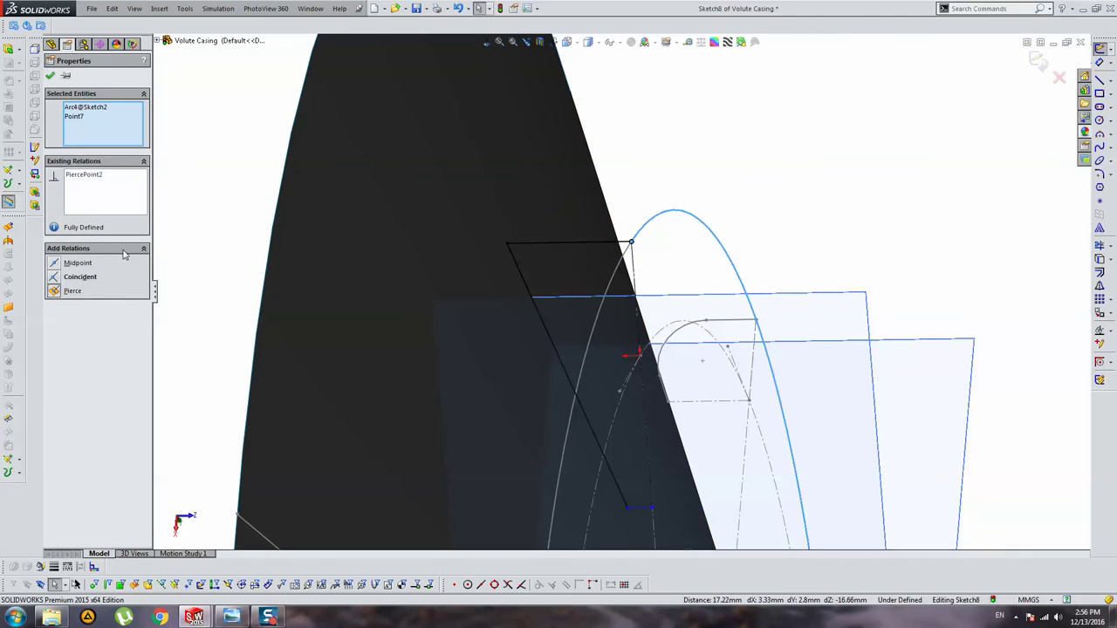
middle_drag(771, 358, 605, 403)
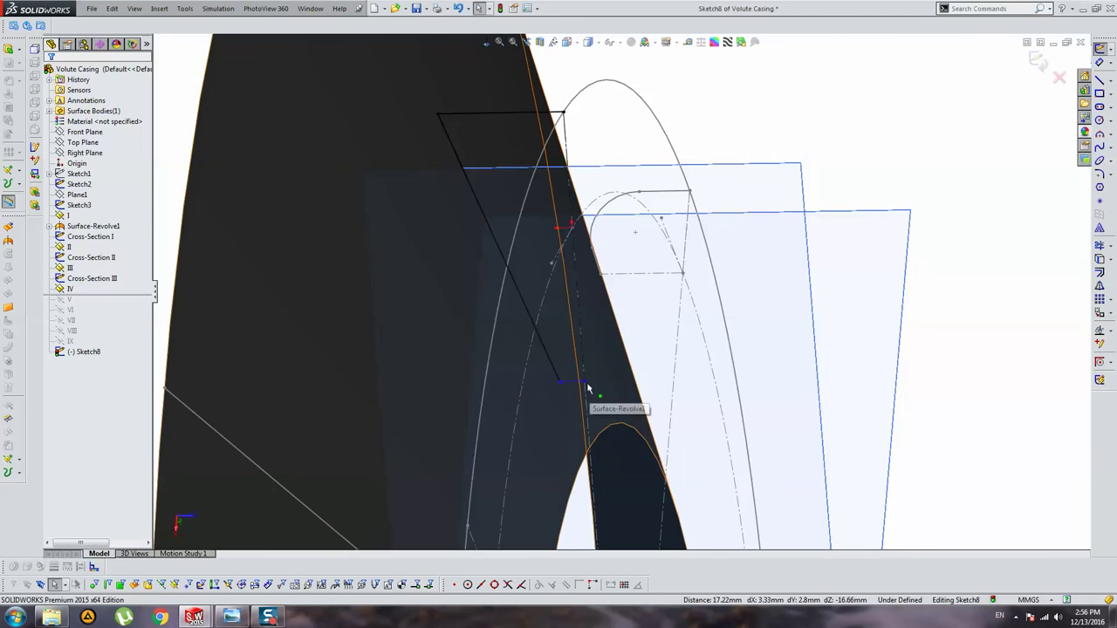
click(585, 384)
ctrl+click(595, 208)
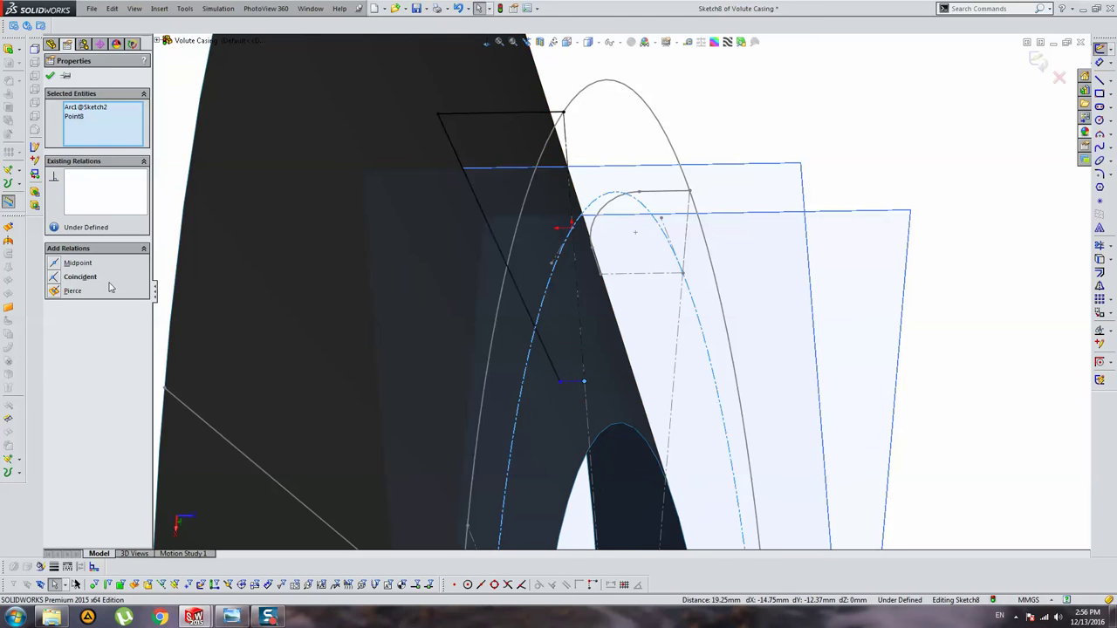
click(73, 290)
middle_drag(652, 85, 789, 224)
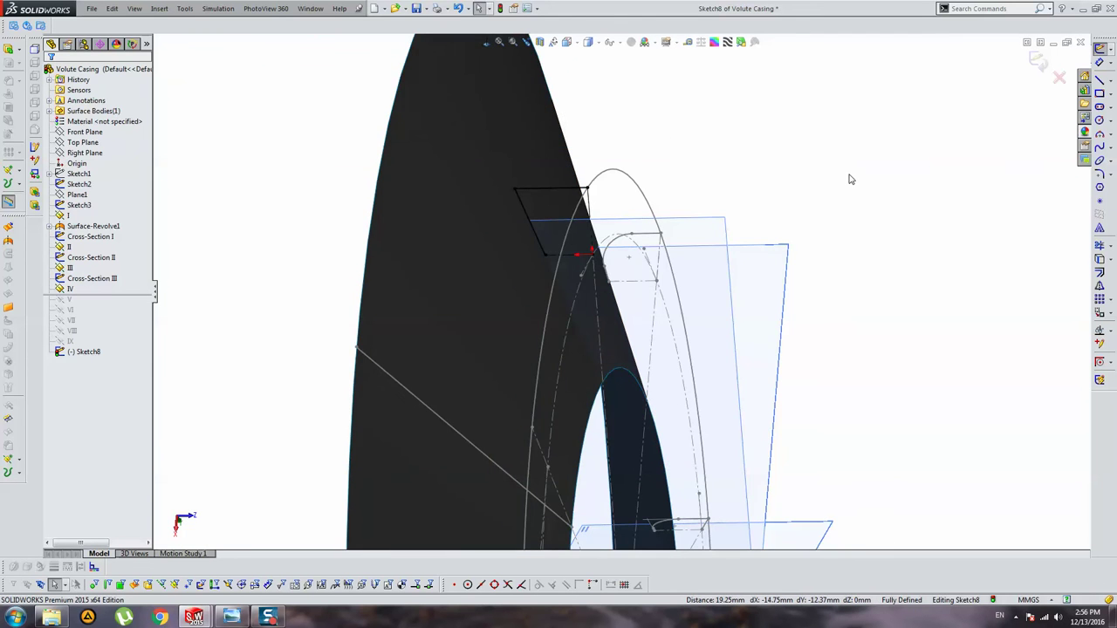
key(ctrl+Tab)
Step: Read the radius from Cross-sections Sketch3, then fillet Sketch8's outer corner at 7 mm
double_click(810, 220)
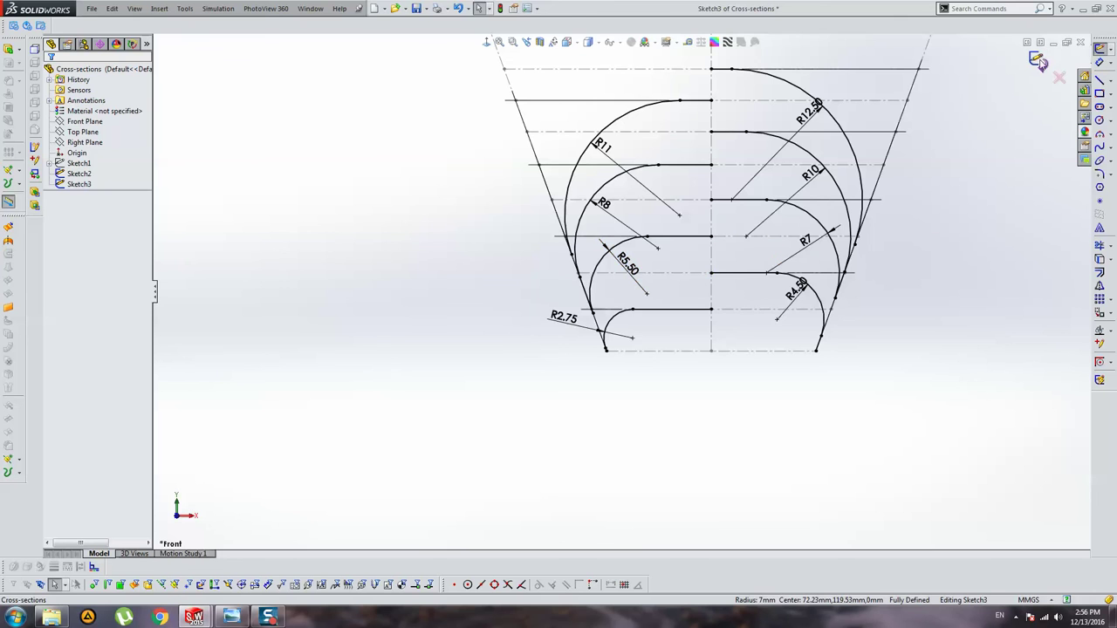
click(1037, 59)
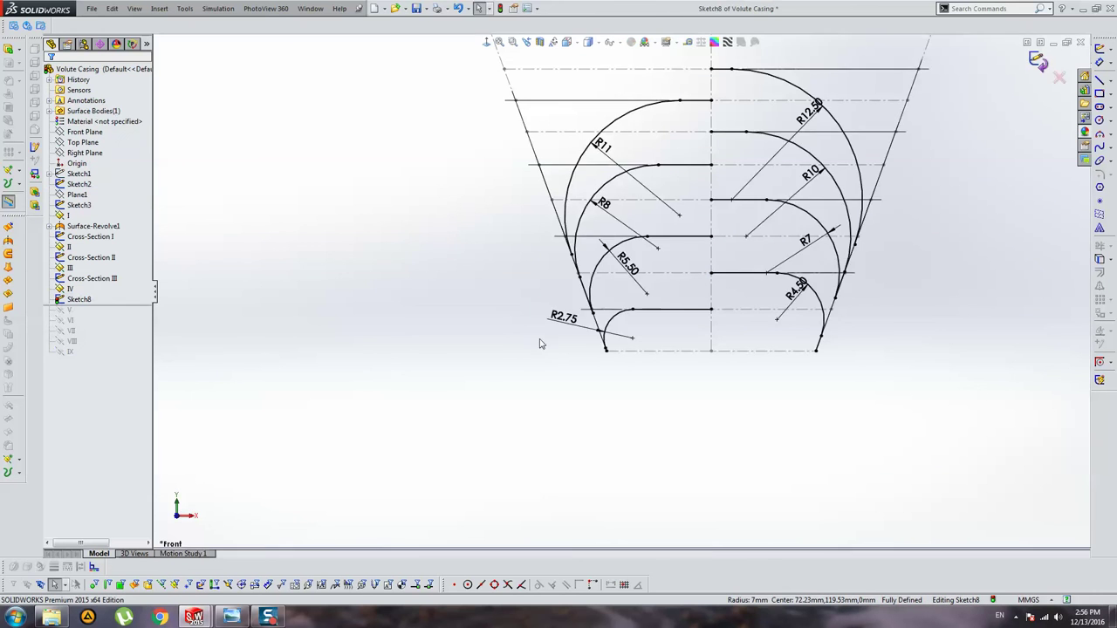
key(ctrl+Tab)
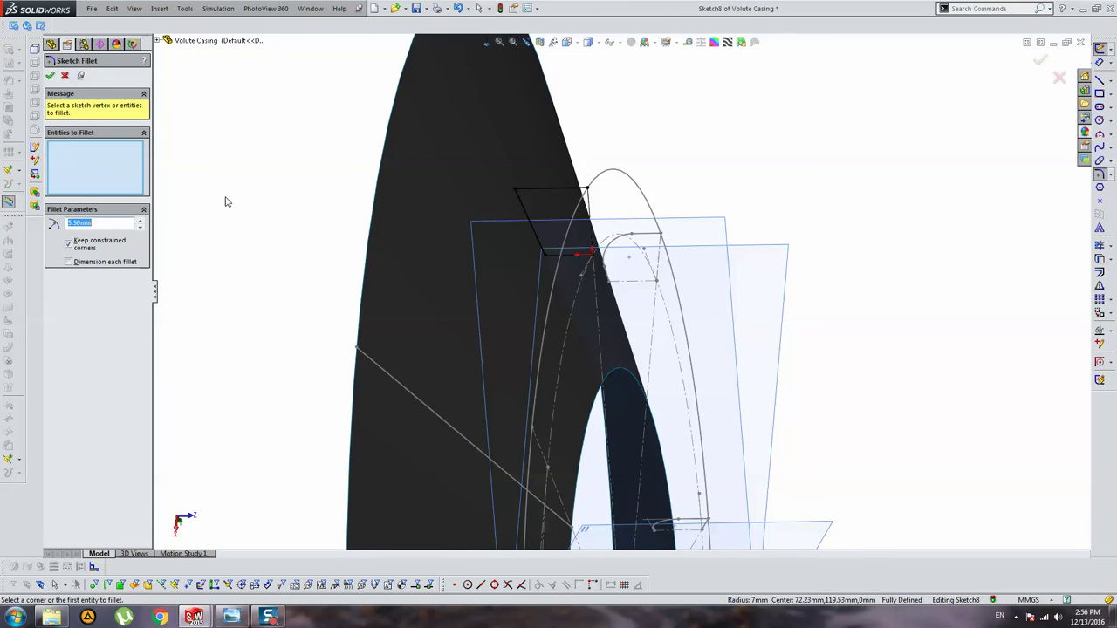
click(515, 190)
key(Return)
scroll(575, 210, down, 3)
Step: Inspect the filleted plane IV section, exit Sketch8, and review sections I–IV
middle_drag(576, 212, 661, 242)
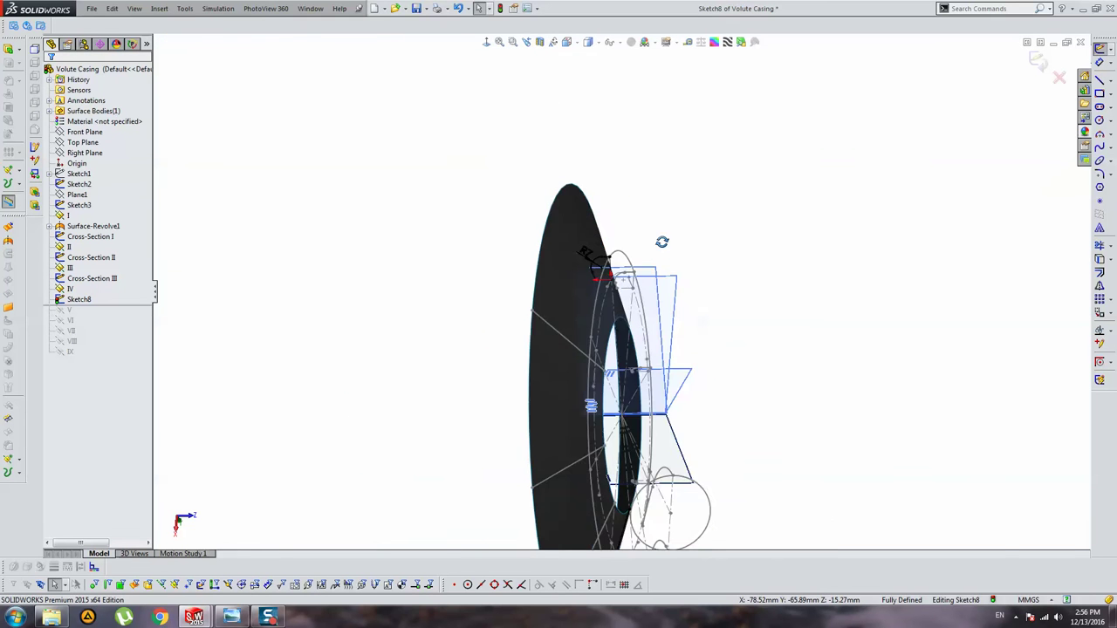
scroll(606, 305, up, 3)
mouse_move(616, 309)
middle_down()
mouse_move(668, 263)
mouse_move(648, 317)
mouse_move(663, 375)
mouse_move(672, 347)
mouse_move(610, 259)
mouse_move(641, 331)
mouse_move(658, 192)
mouse_move(651, 215)
mouse_move(680, 219)
mouse_move(673, 247)
mouse_move(647, 261)
mouse_move(654, 293)
mouse_move(692, 279)
mouse_move(674, 299)
mouse_move(715, 262)
middle_up()
scroll(715, 262, down, 3)
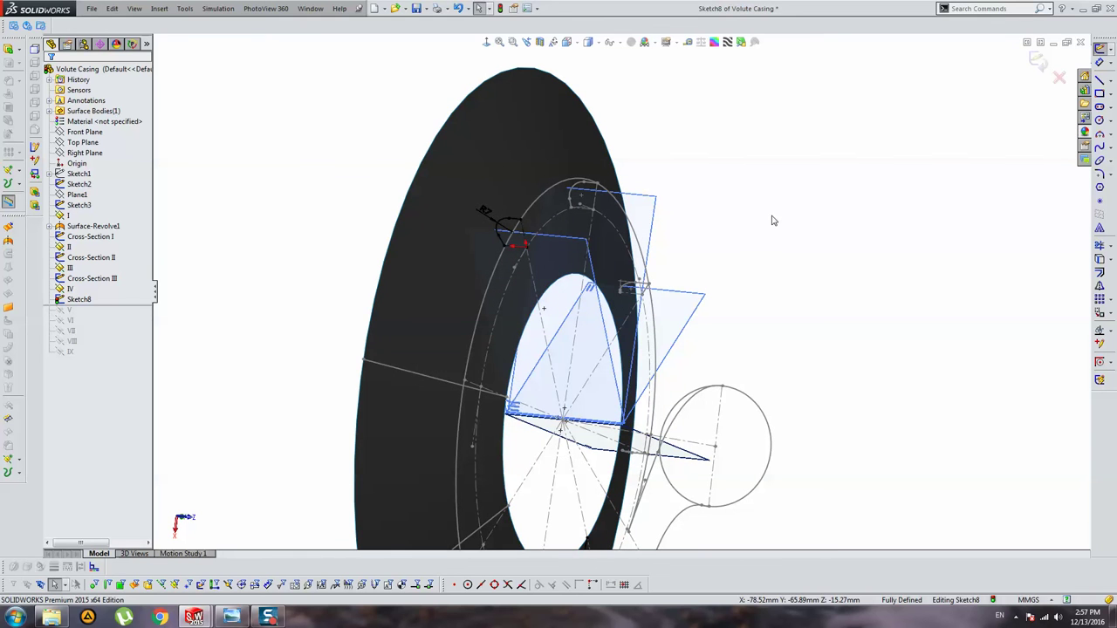
click(1037, 59)
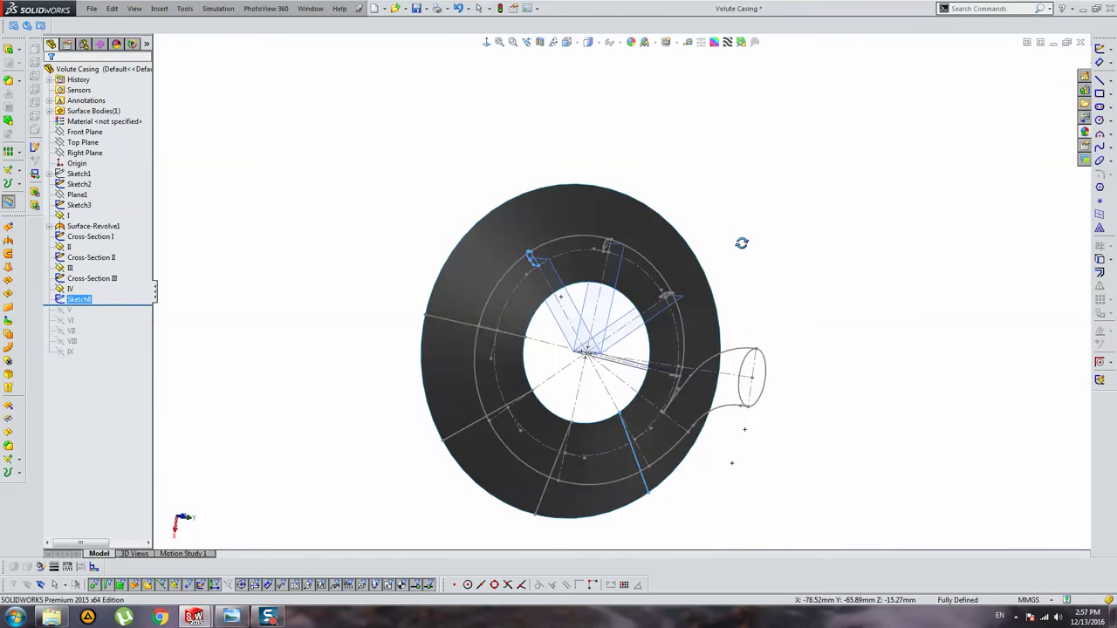
mouse_move(772, 240)
middle_down()
mouse_move(845, 244)
mouse_move(785, 339)
mouse_move(759, 241)
mouse_move(419, 120)
middle_up()
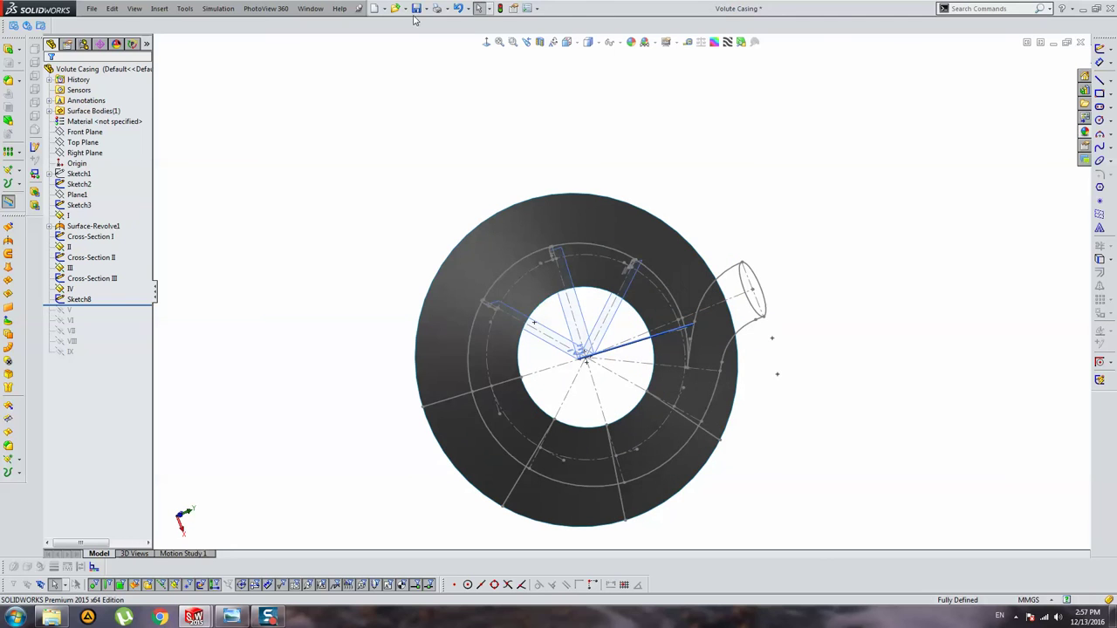
Step: Rename Sketch8 to Cross-Section IV in the FeatureManager tree
click(87, 281)
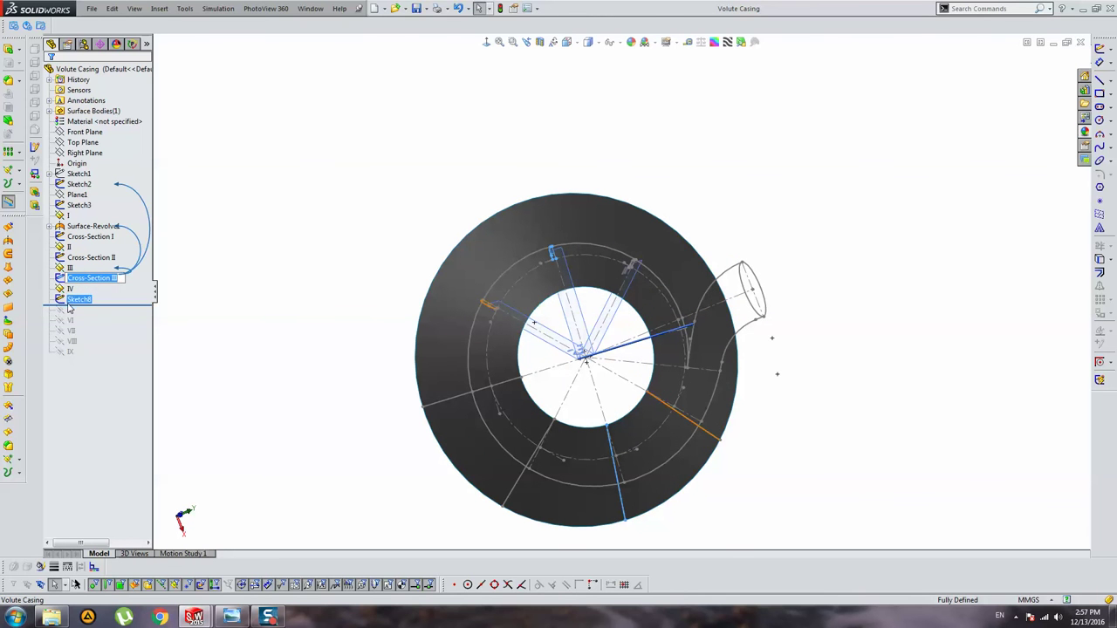
click(75, 299)
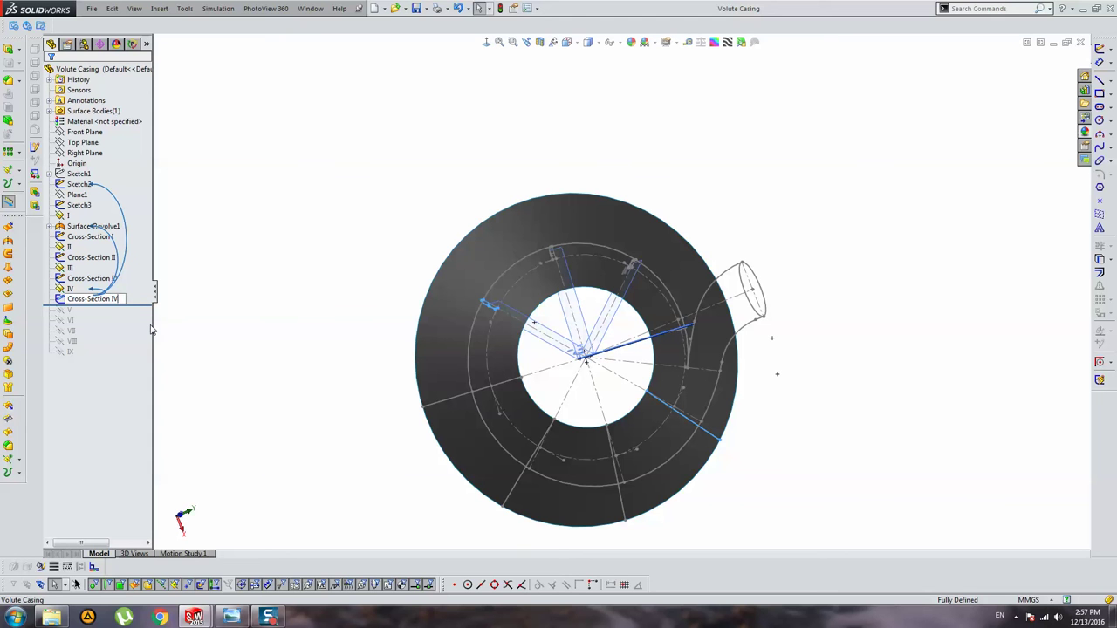
key(Return)
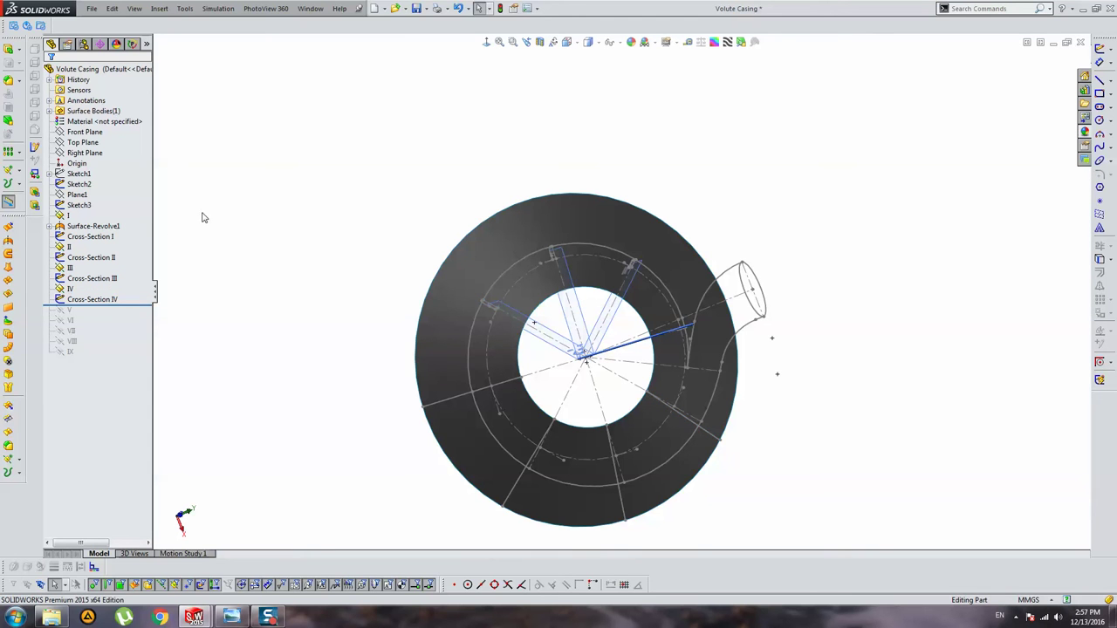
Step: Roll the history forward to restore plane V and select it
middle_drag(650, 273, 137, 373)
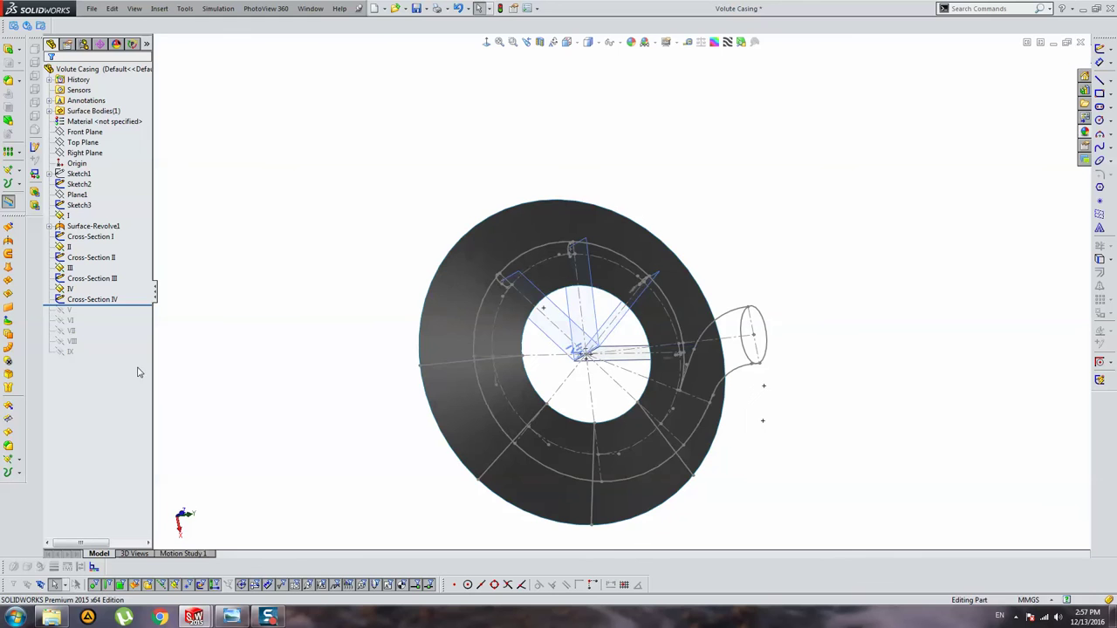
drag(137, 306, 137, 315)
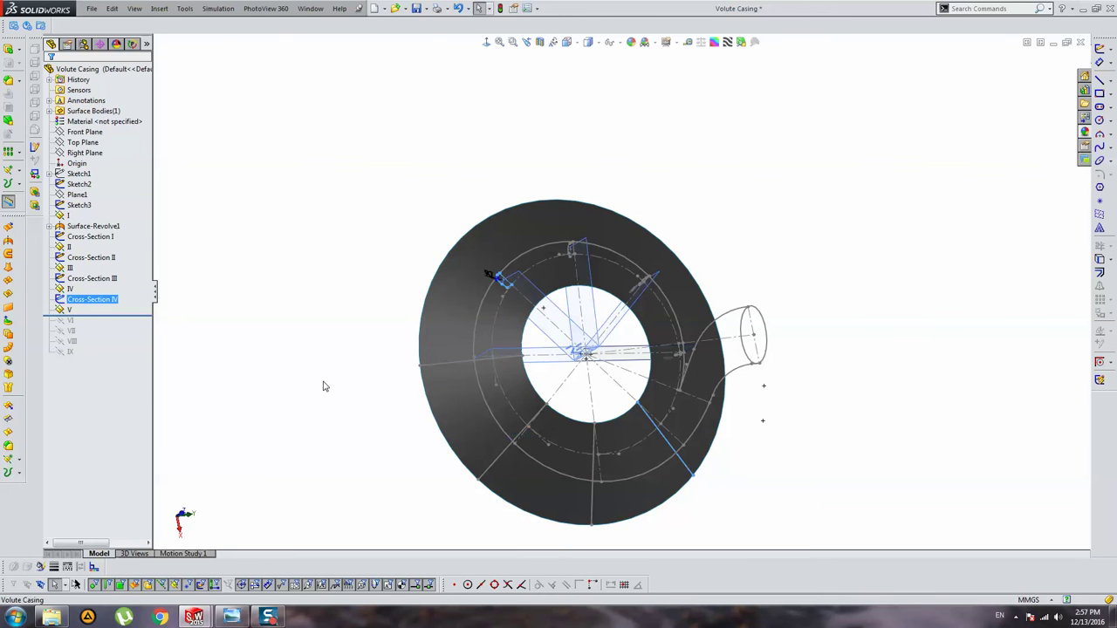
click(70, 311)
middle_drag(428, 332, 450, 170)
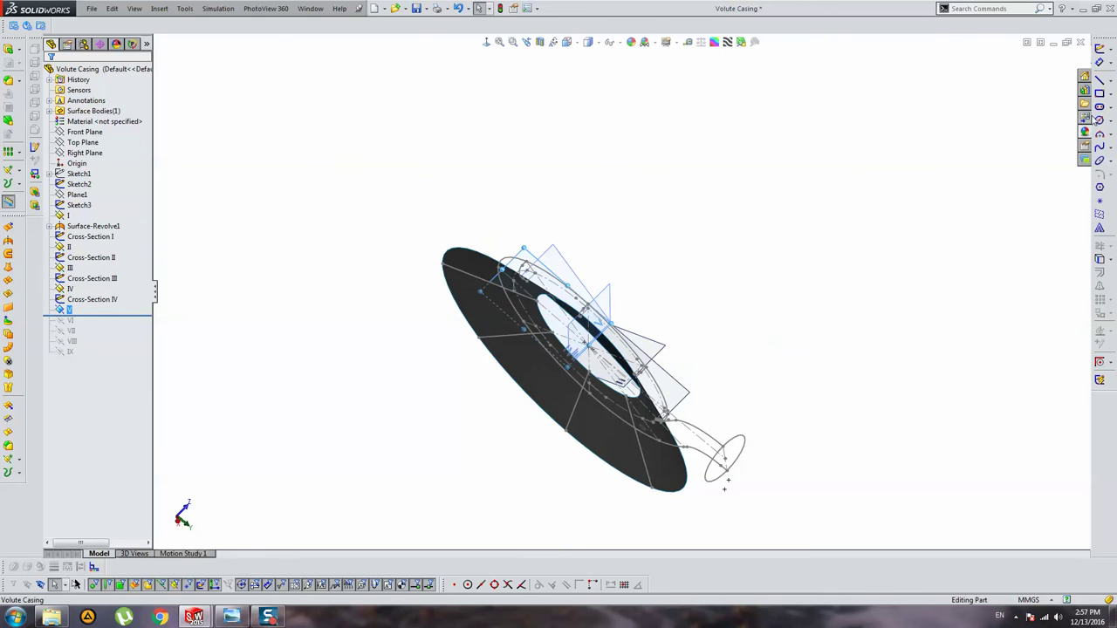
Step: Create the intersection curve where plane V cuts the revolved surface
click(1100, 259)
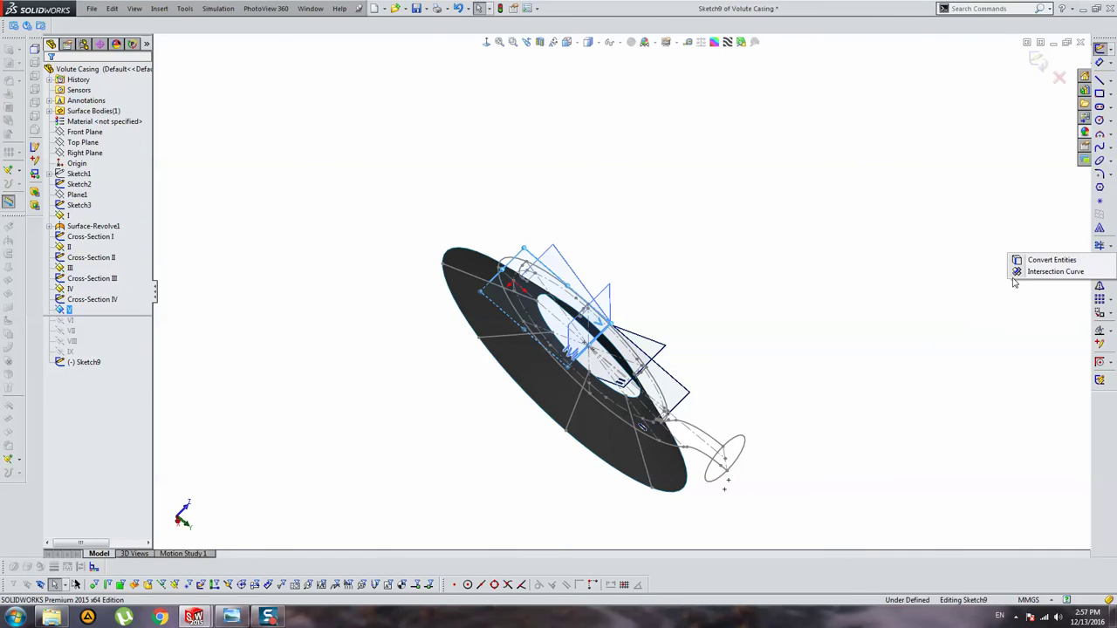
click(1053, 271)
key(ctrl+8)
scroll(532, 218, down, 3)
click(508, 252)
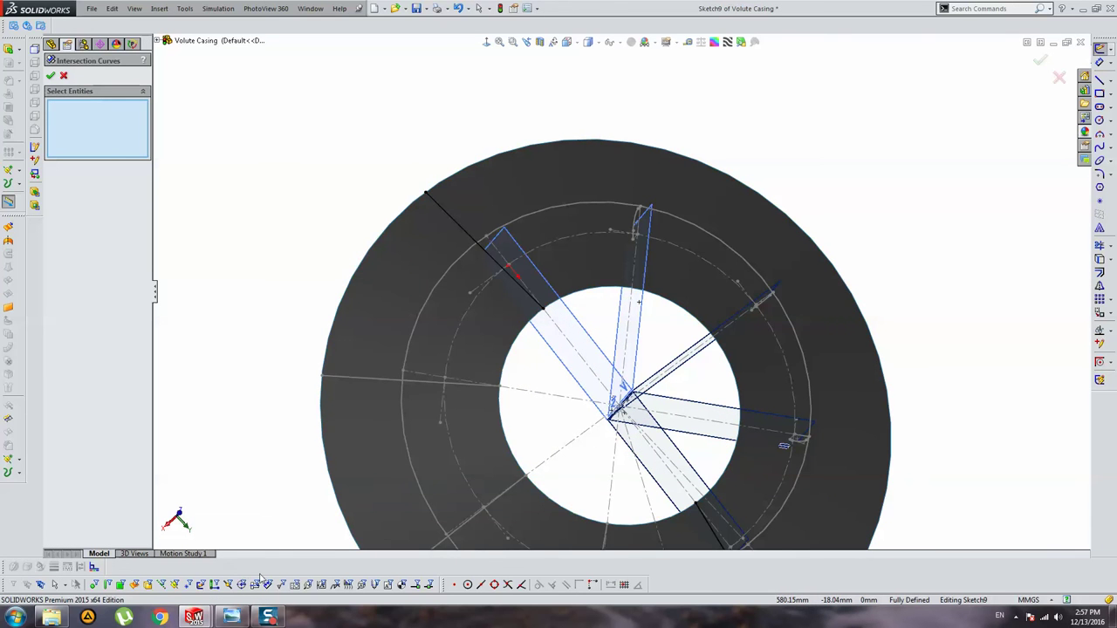
middle_drag(471, 232, 516, 166)
scroll(407, 202, down, 3)
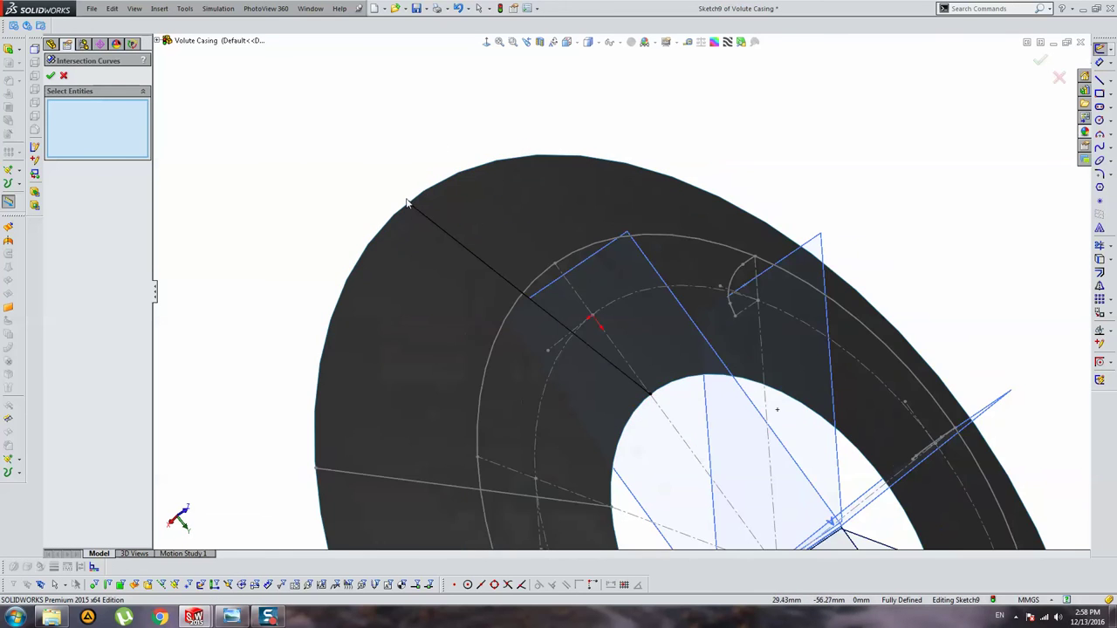
key(Return)
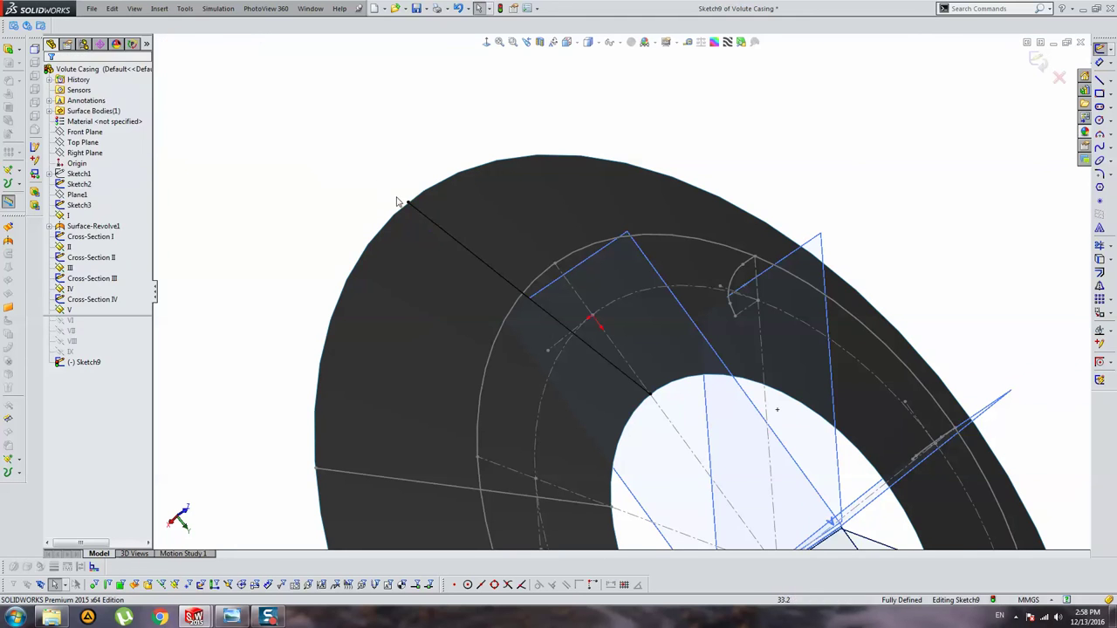
click(427, 218)
scroll(644, 393, up, 2)
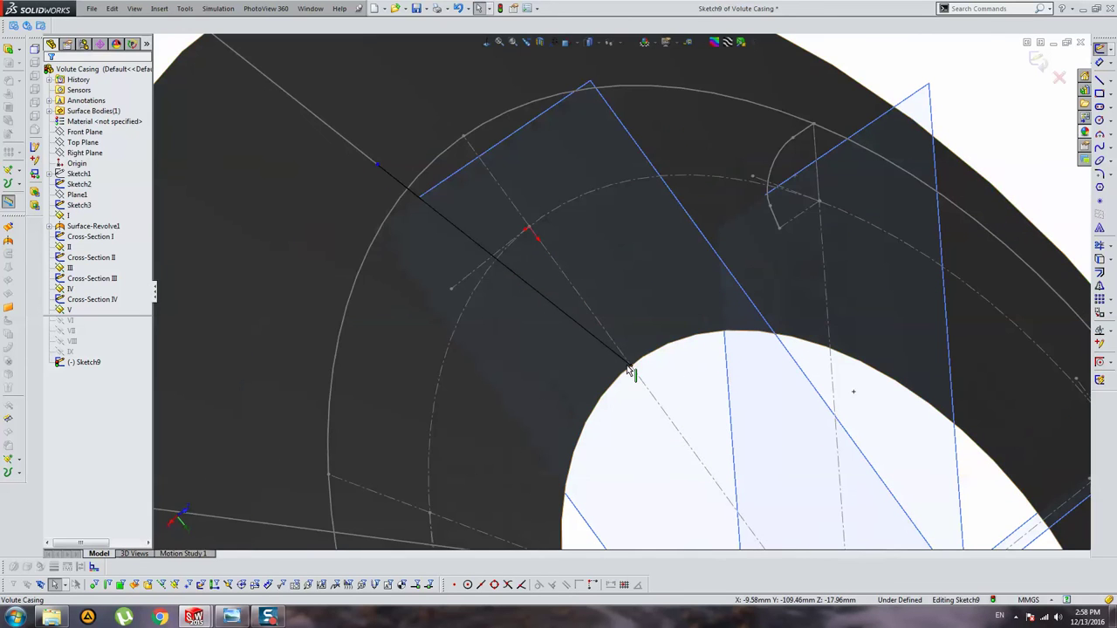
click(628, 371)
scroll(499, 306, up, 3)
mouse_move(628, 274)
middle_down()
mouse_move(595, 271)
mouse_move(584, 232)
middle_up()
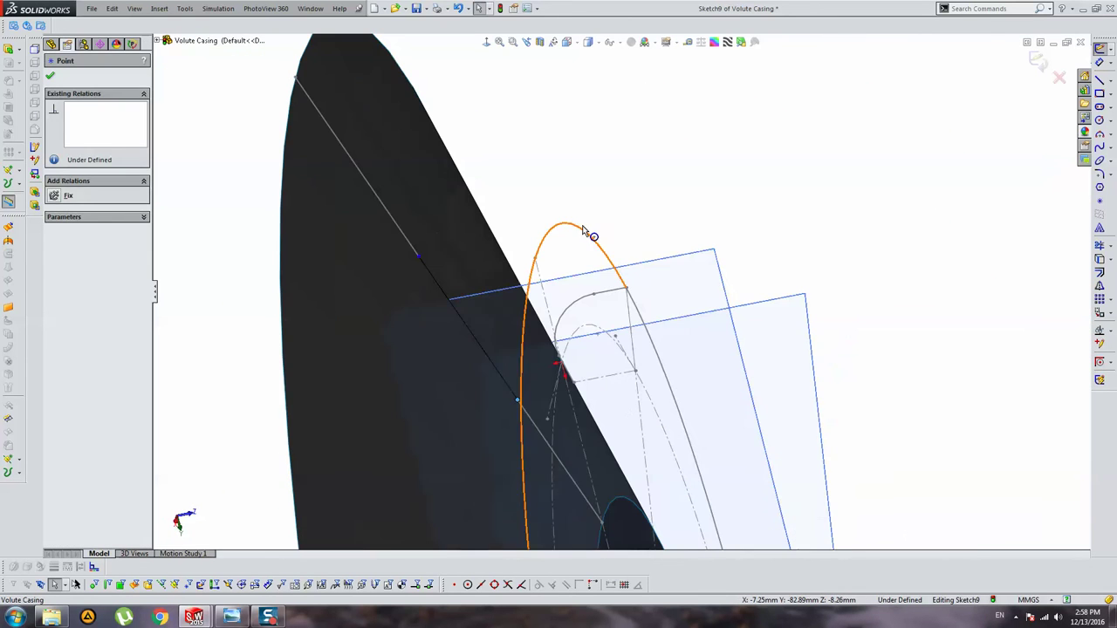
key(Escape)
Step: Draw a closed three-line section outline starting on the intersection line
click(1100, 79)
scroll(432, 270, down, 1)
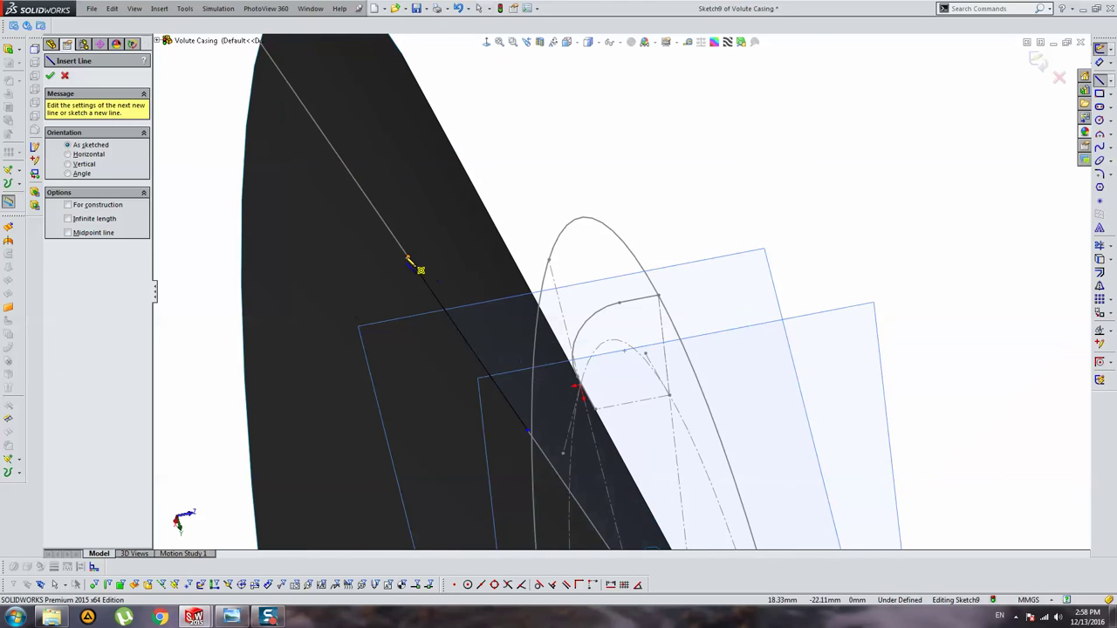
click(407, 257)
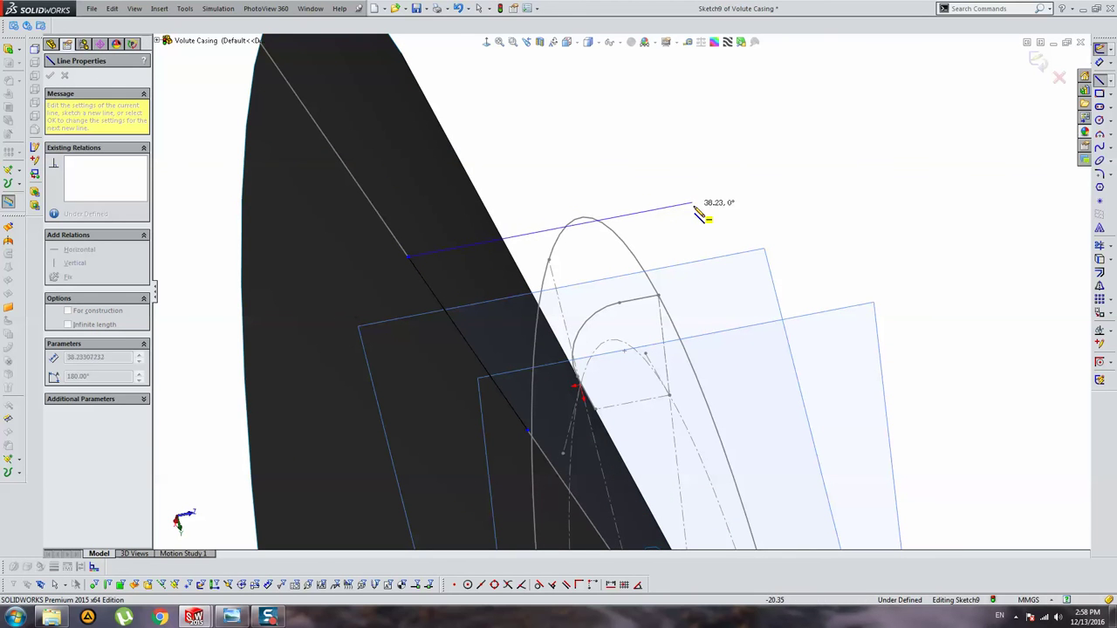
click(694, 204)
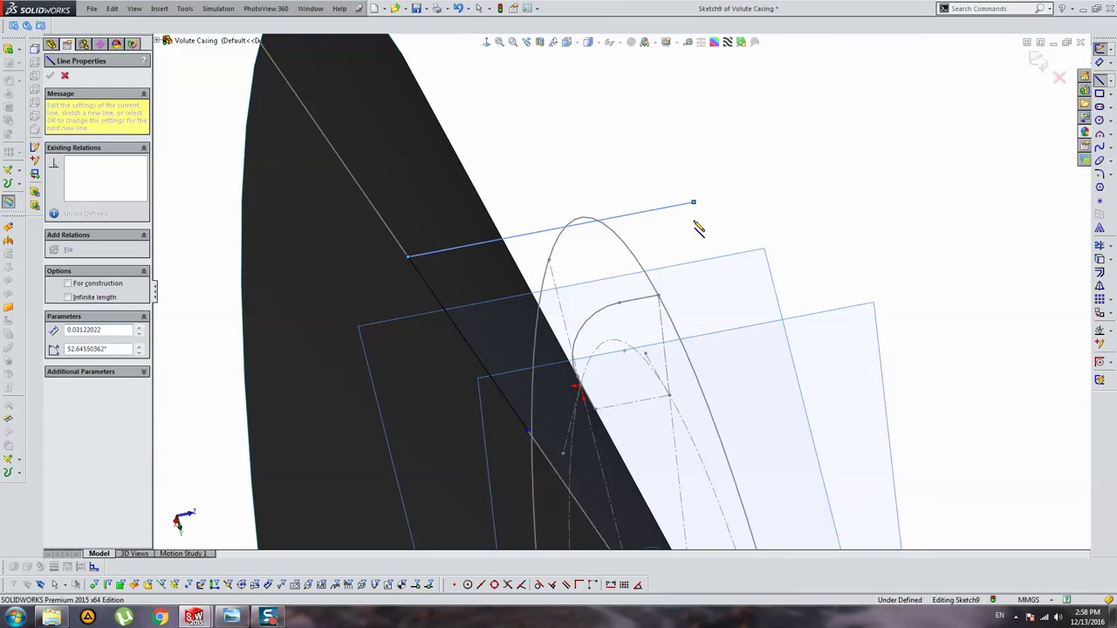
click(739, 382)
double_click(683, 394)
key(Escape)
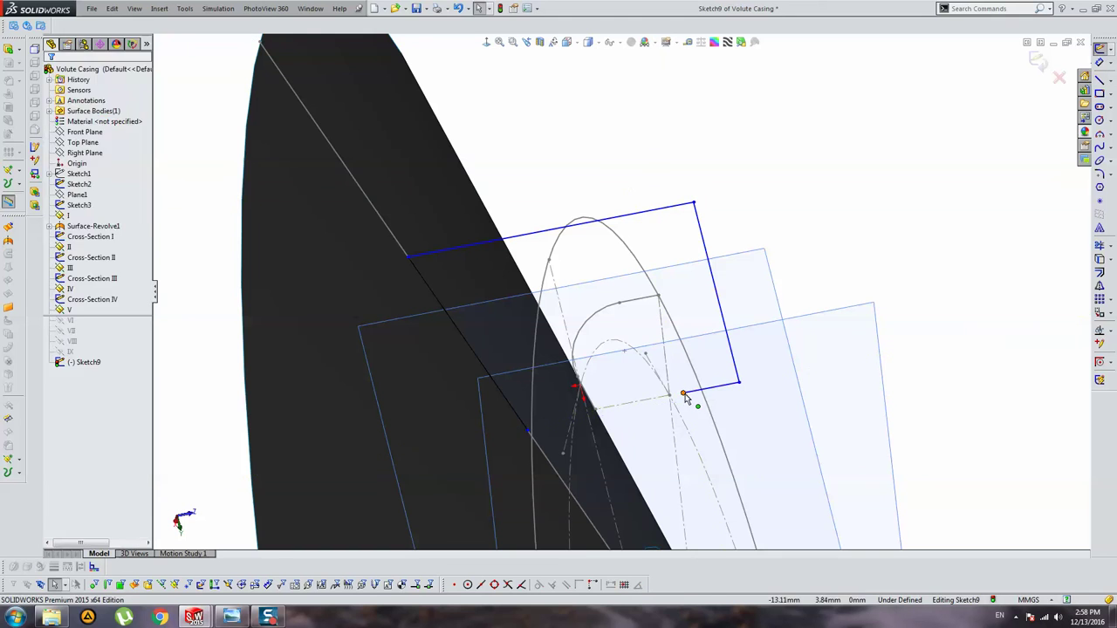
drag(684, 393, 527, 429)
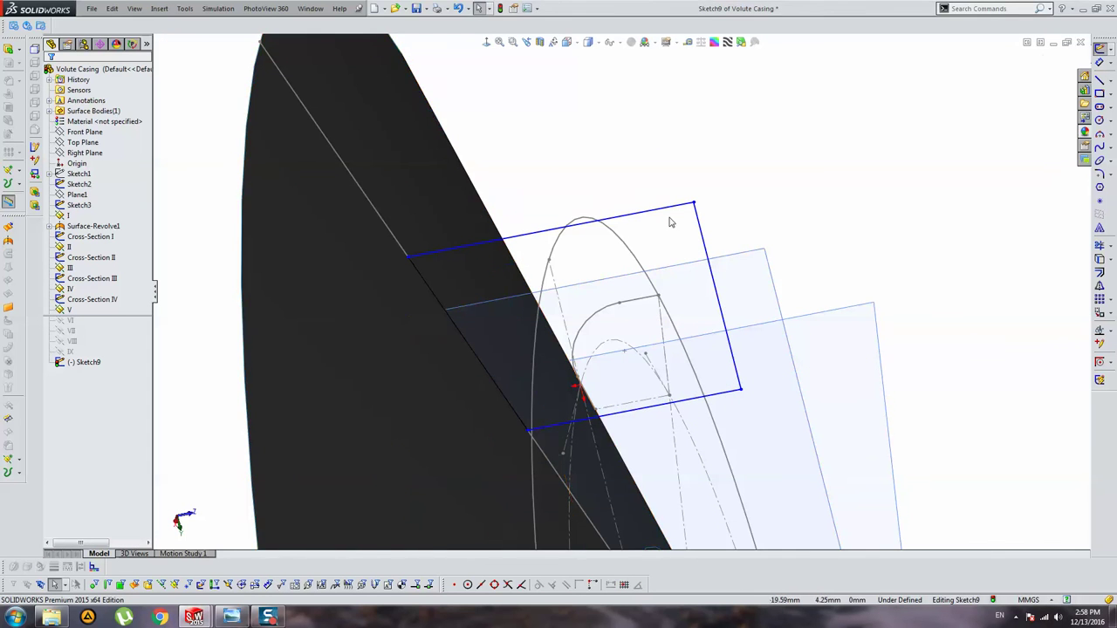
mouse_move(670, 222)
middle_down()
mouse_move(718, 287)
mouse_move(750, 299)
middle_up()
Step: Pierce the outline's upper endpoint onto the outer arc of Sketch2
drag(777, 254, 623, 436)
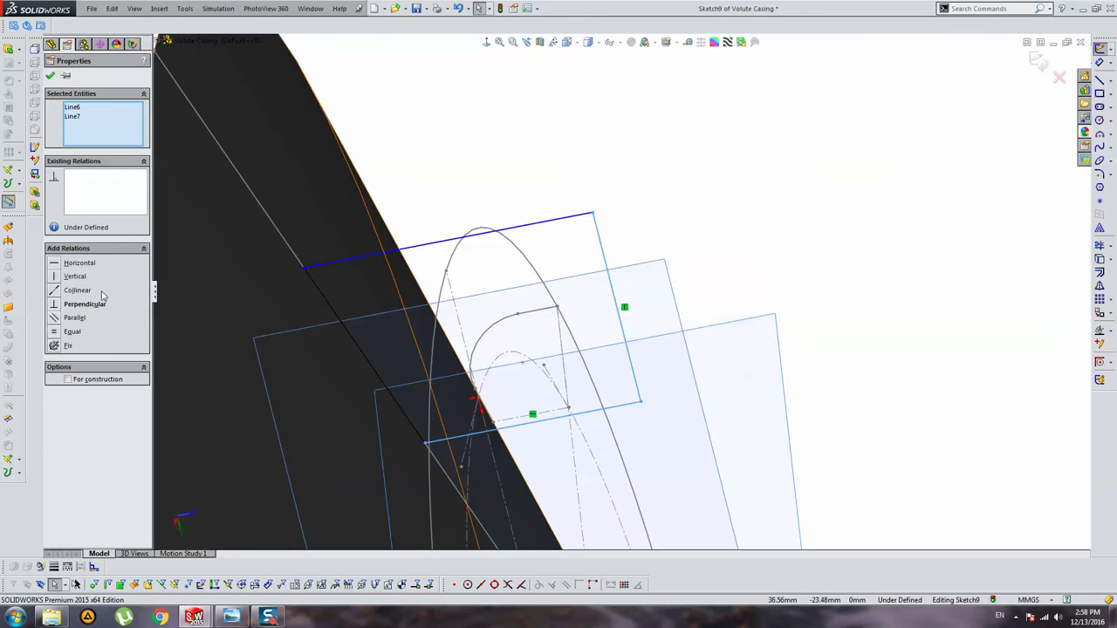
click(666, 105)
mouse_move(666, 105)
middle_down()
mouse_move(595, 307)
mouse_move(484, 316)
mouse_move(611, 249)
mouse_move(596, 264)
middle_up()
click(591, 312)
click(611, 250)
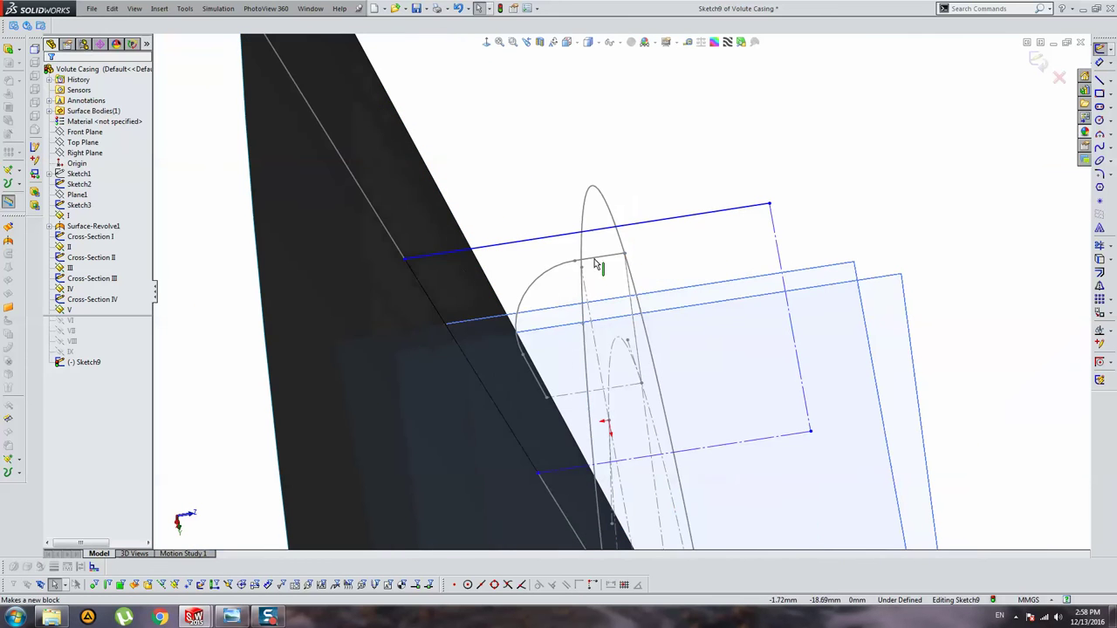
click(583, 246)
ctrl+click(770, 205)
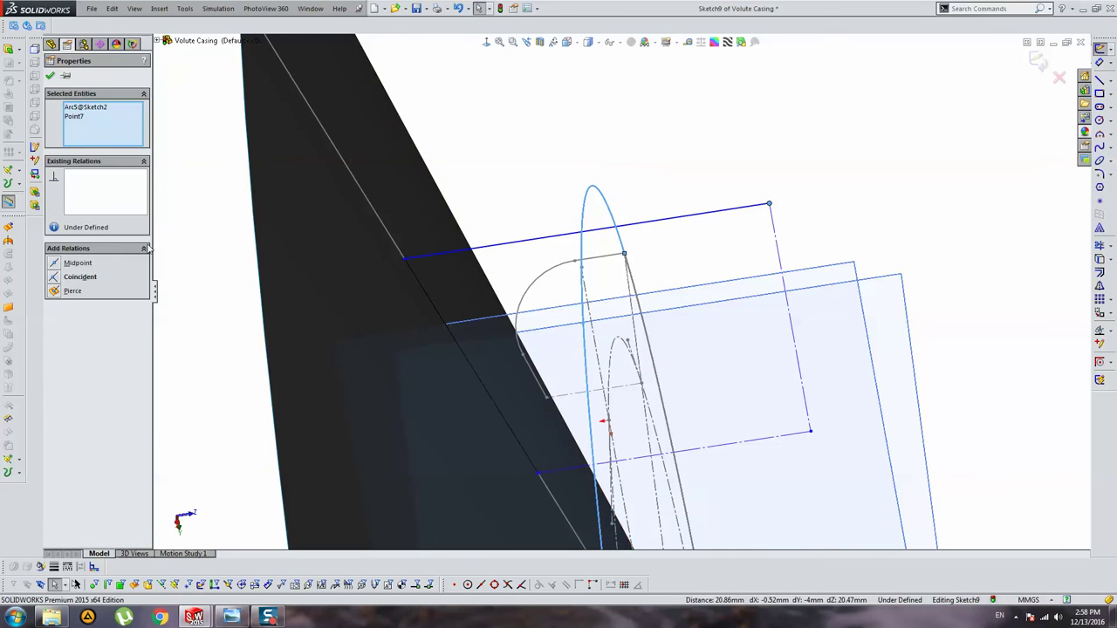
click(76, 290)
key(Escape)
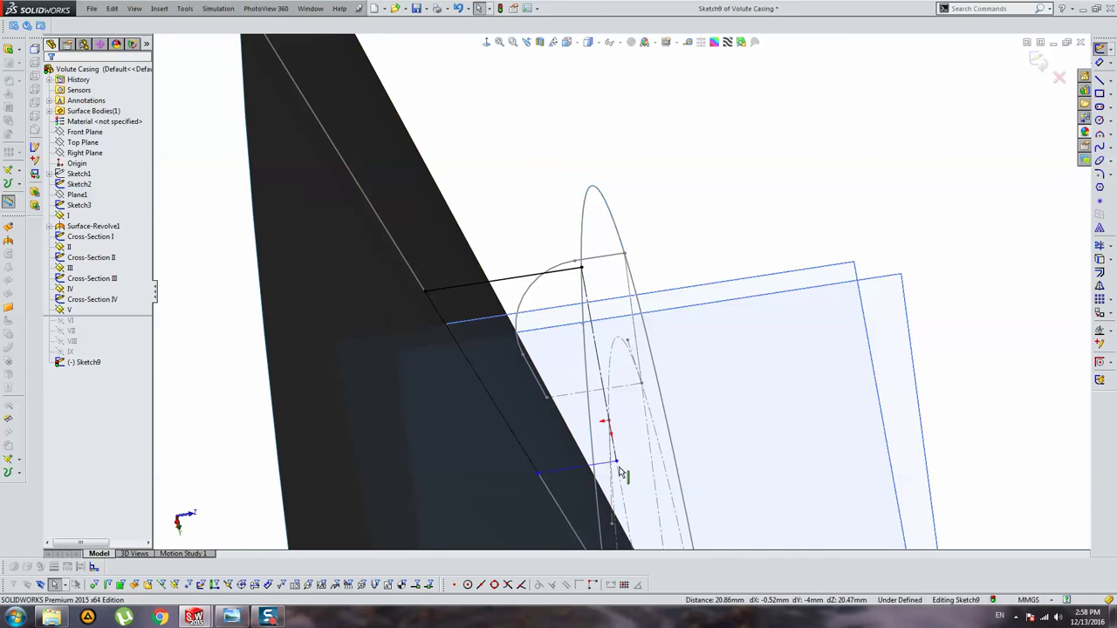
Step: Pierce the outline's lower endpoint onto the inner arc of Sketch2
click(616, 461)
middle_drag(618, 464, 618, 419)
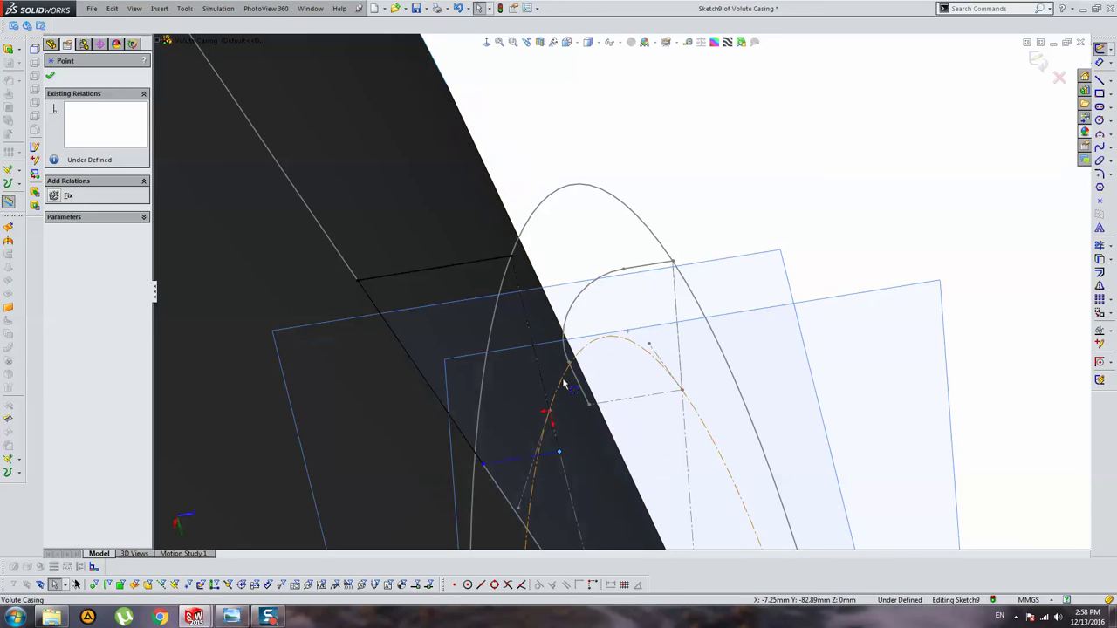
ctrl+click(599, 344)
click(76, 290)
key(Escape)
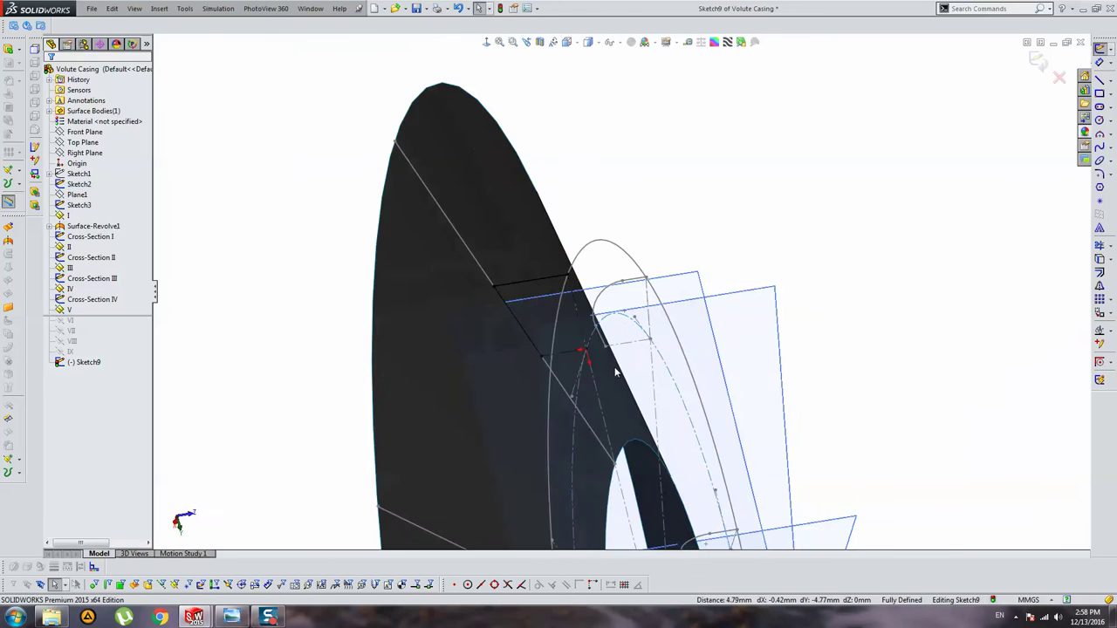
Step: Inspect the finished profile and switch to the Cross-sections reference document
middle_drag(611, 393, 671, 344)
mouse_move(599, 406)
middle_down()
mouse_move(715, 260)
mouse_move(701, 266)
middle_up()
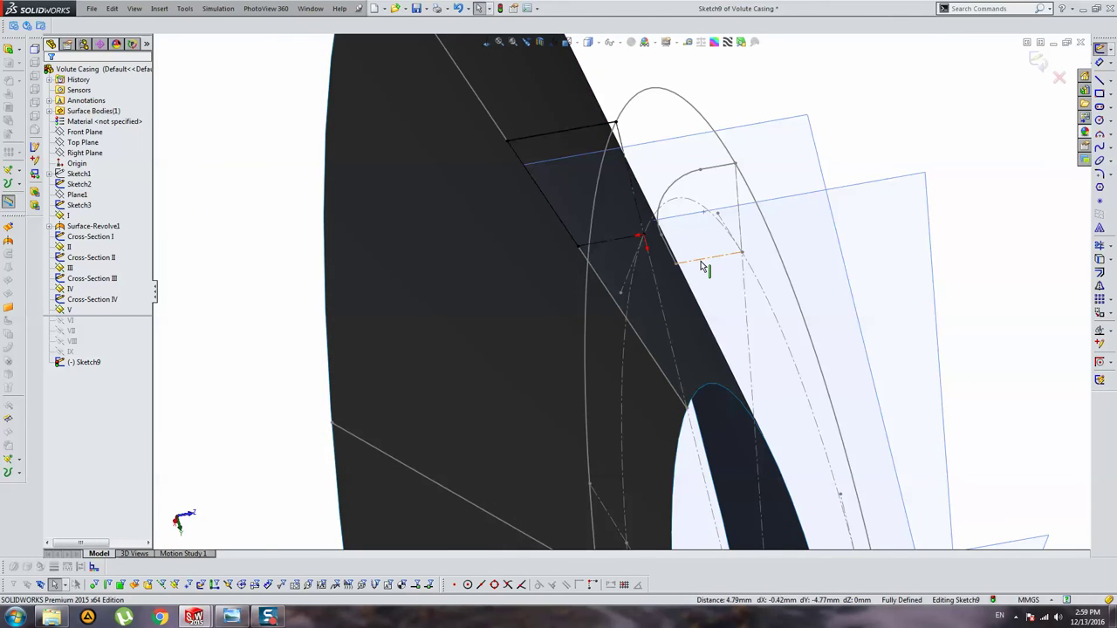
key(ctrl+Tab)
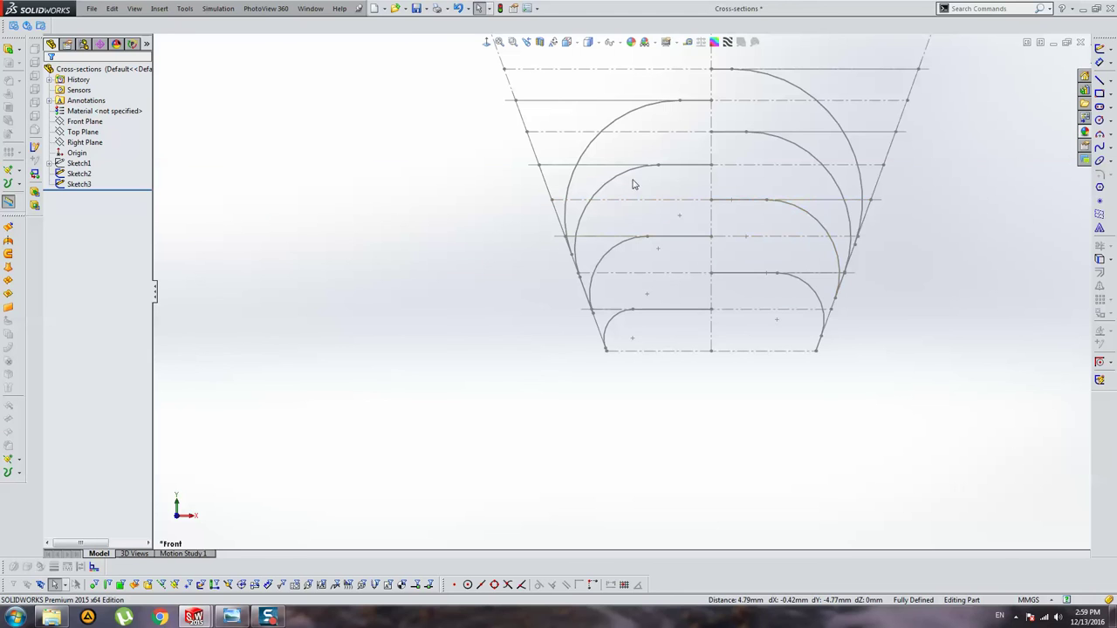
Step: Check Sketch3's radius dimensions in Cross-sections, then return to Volute Casing
double_click(633, 184)
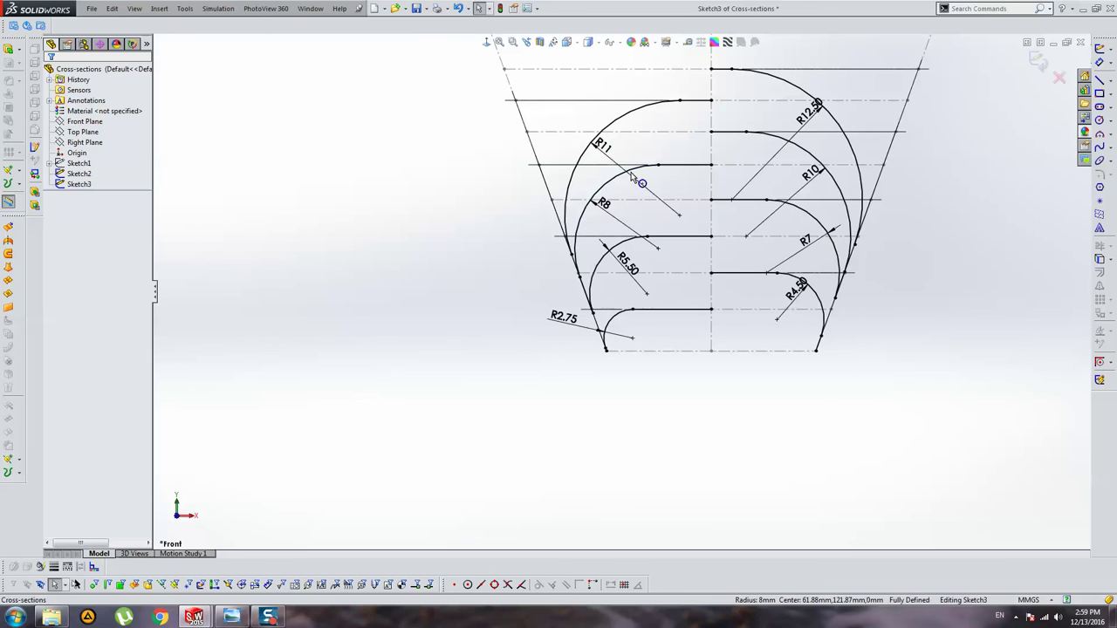
click(1037, 61)
key(ctrl+Tab)
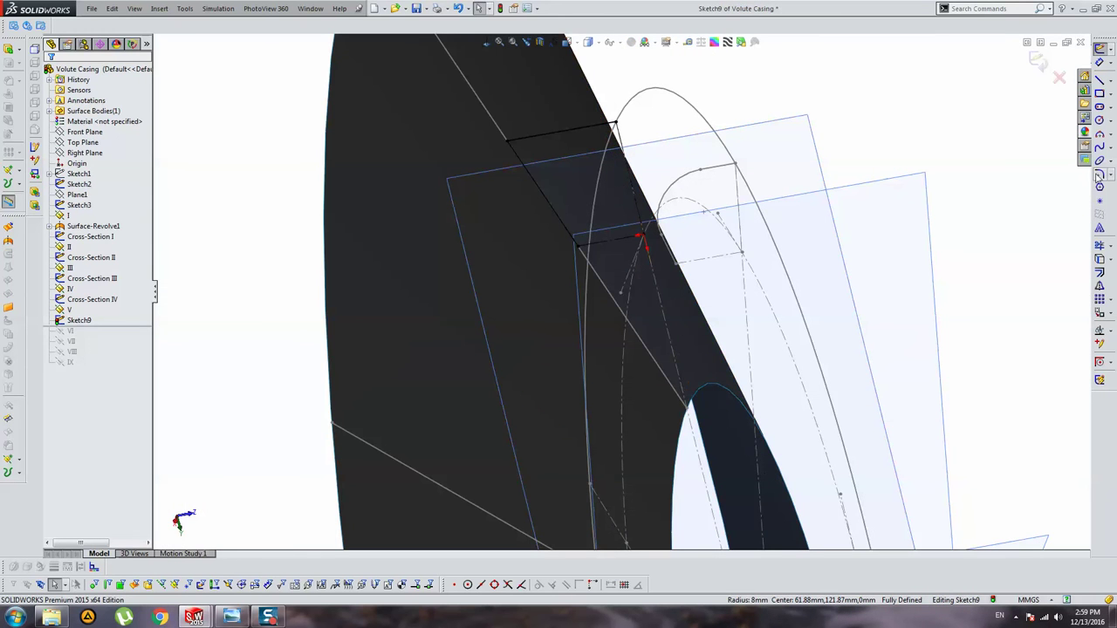
Step: Round Sketch9's outer corner with an 8 mm sketch fillet and exit the sketch
click(1098, 175)
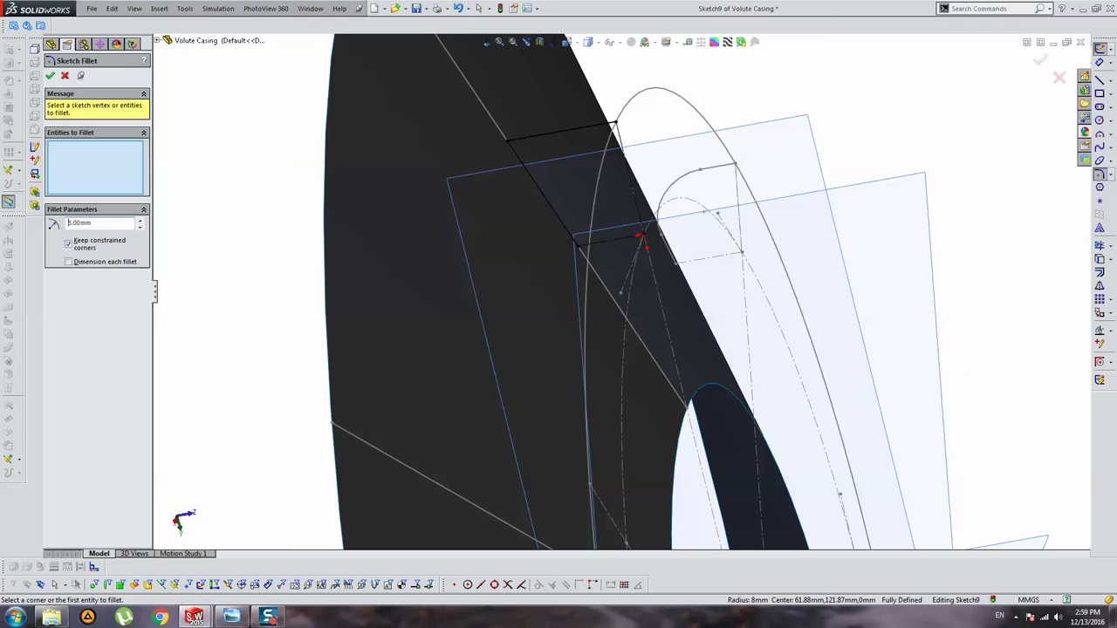
click(506, 141)
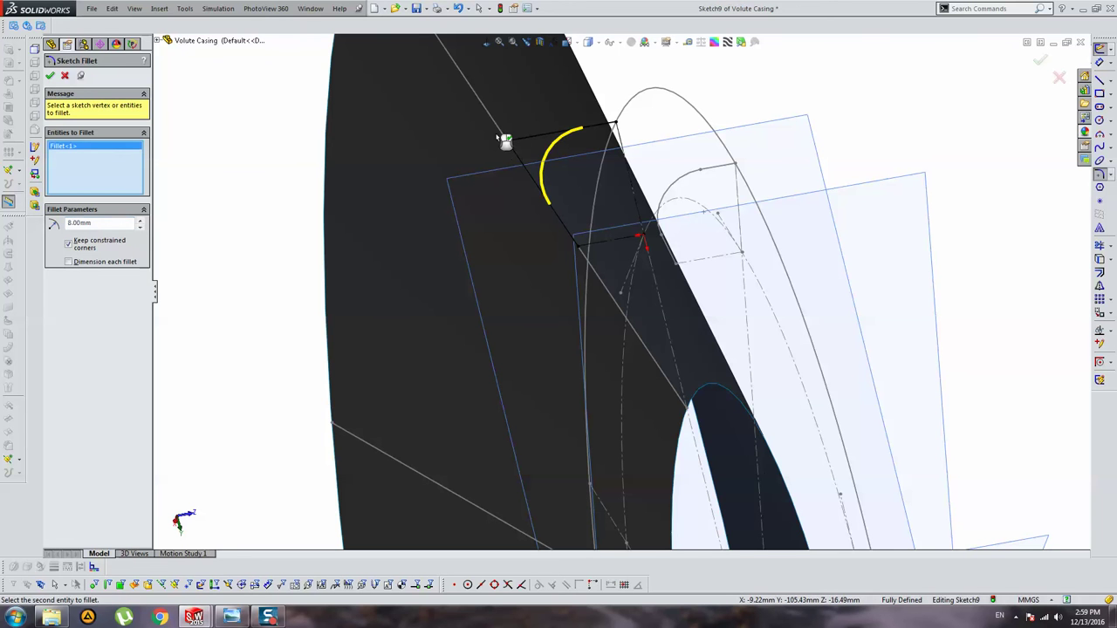
key(Return)
key(ctrl+8)
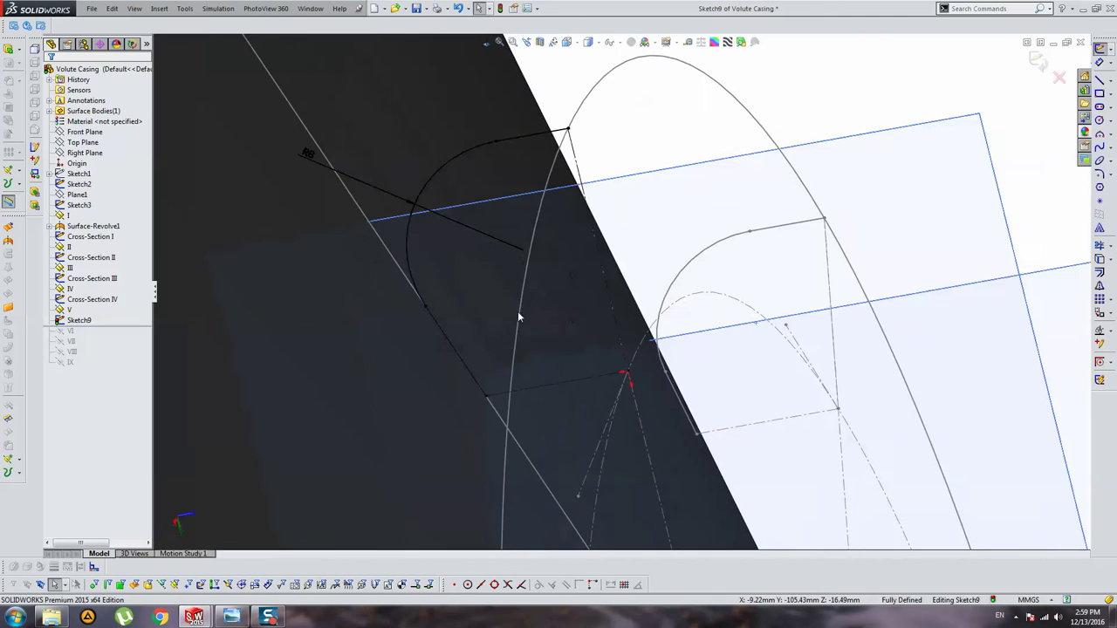
scroll(750, 288, up, 5)
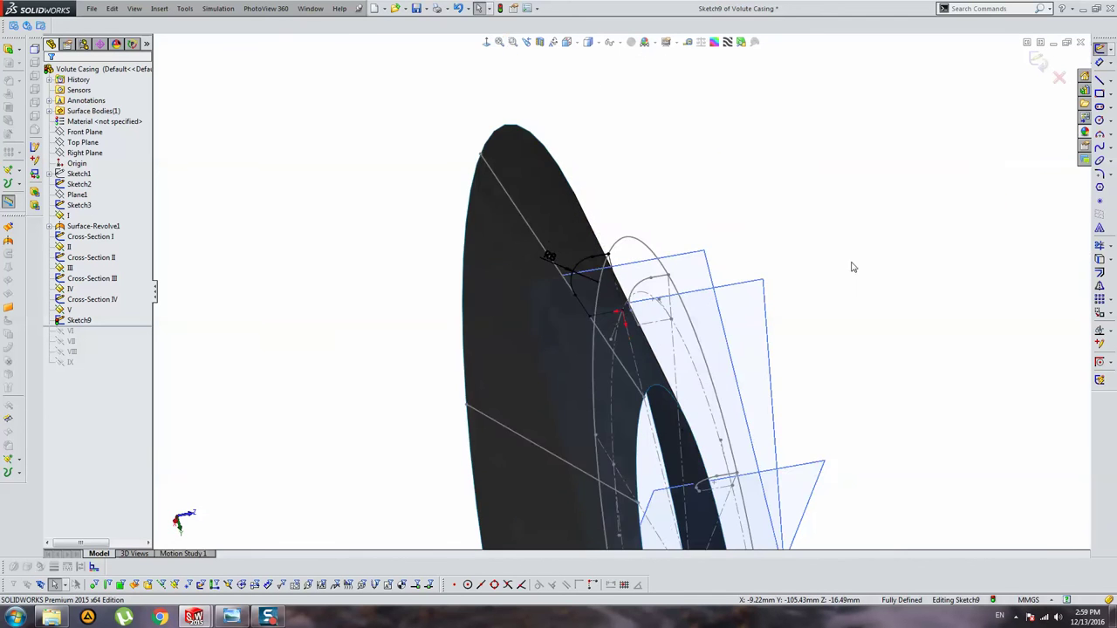
click(1040, 67)
mouse_move(792, 175)
middle_down()
mouse_move(738, 332)
mouse_move(671, 242)
mouse_move(668, 312)
mouse_move(594, 319)
mouse_move(633, 327)
mouse_move(621, 322)
middle_up()
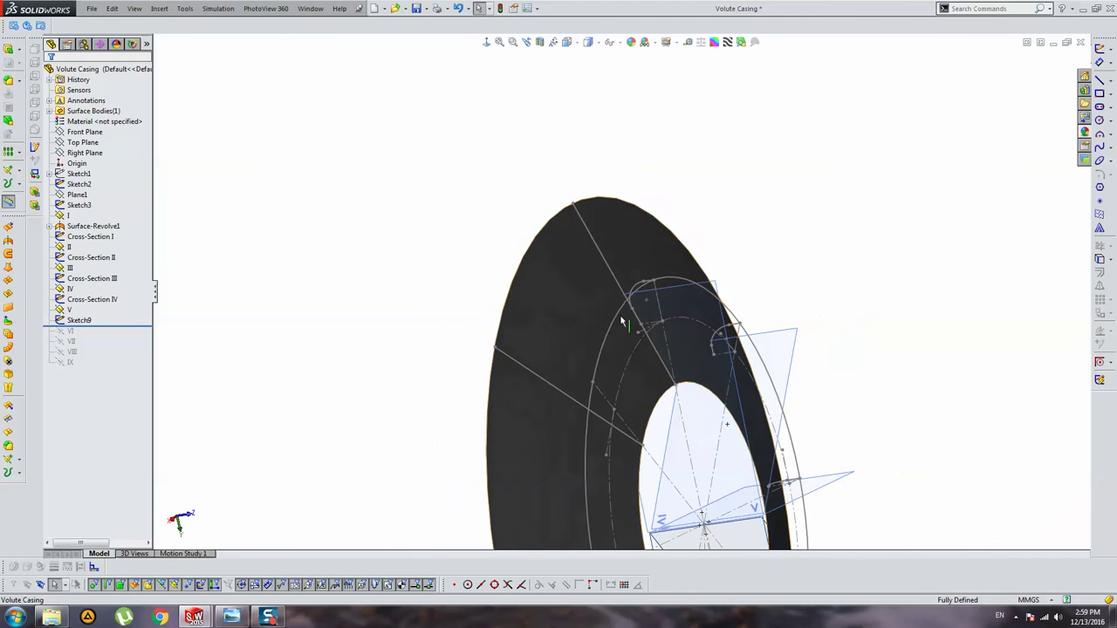
Step: Inspect the Cross-Section I and Cross-Section II sketches on the ring
click(587, 229)
click(94, 242)
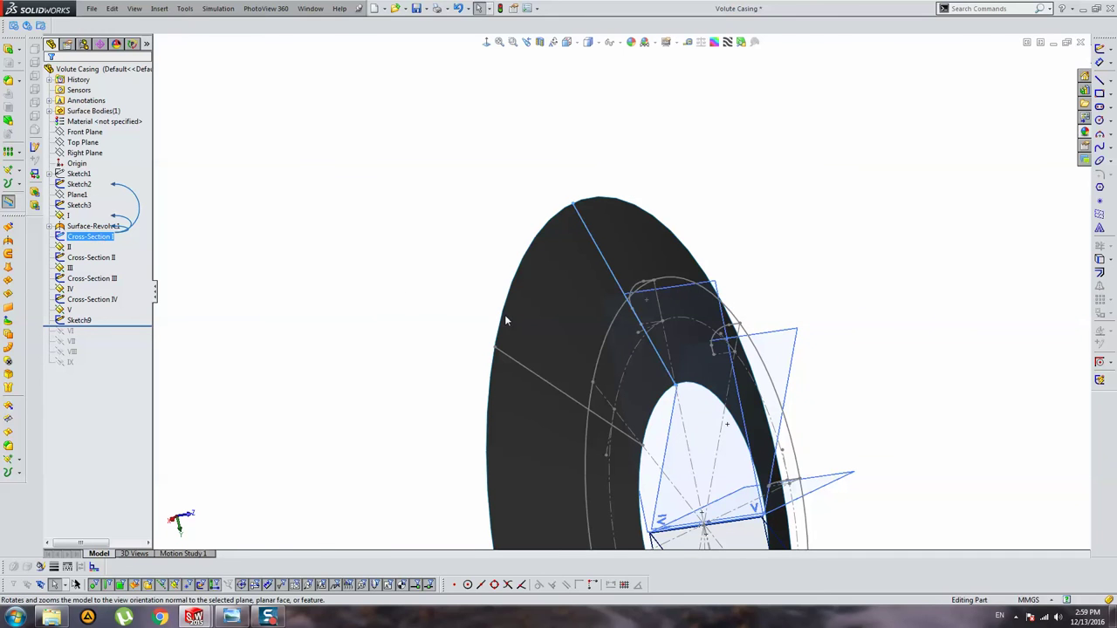
key(Escape)
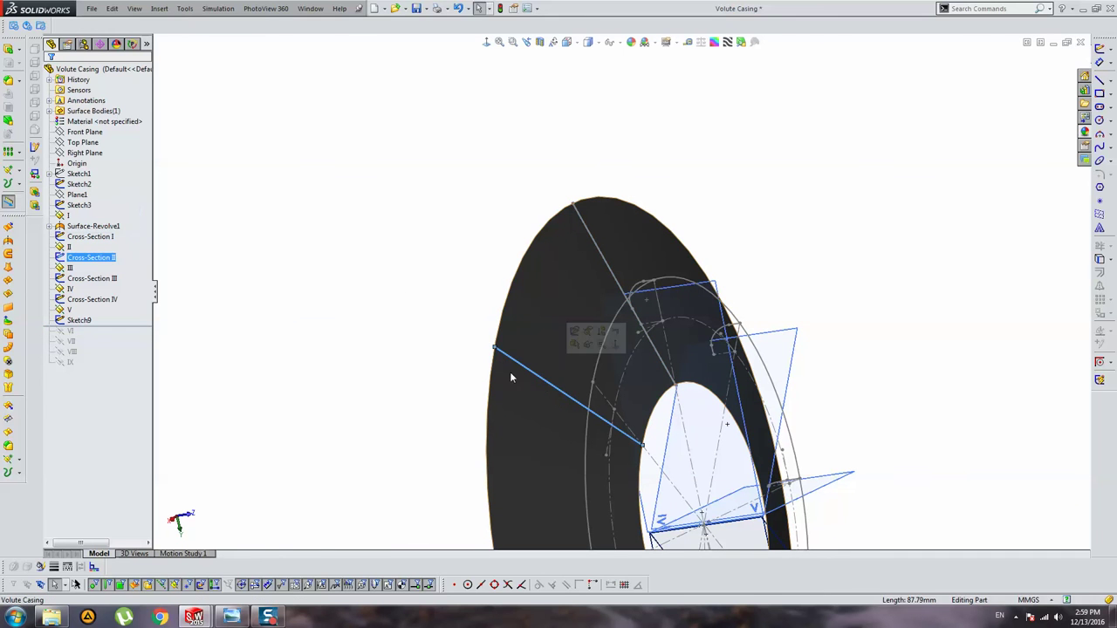
right_click(105, 263)
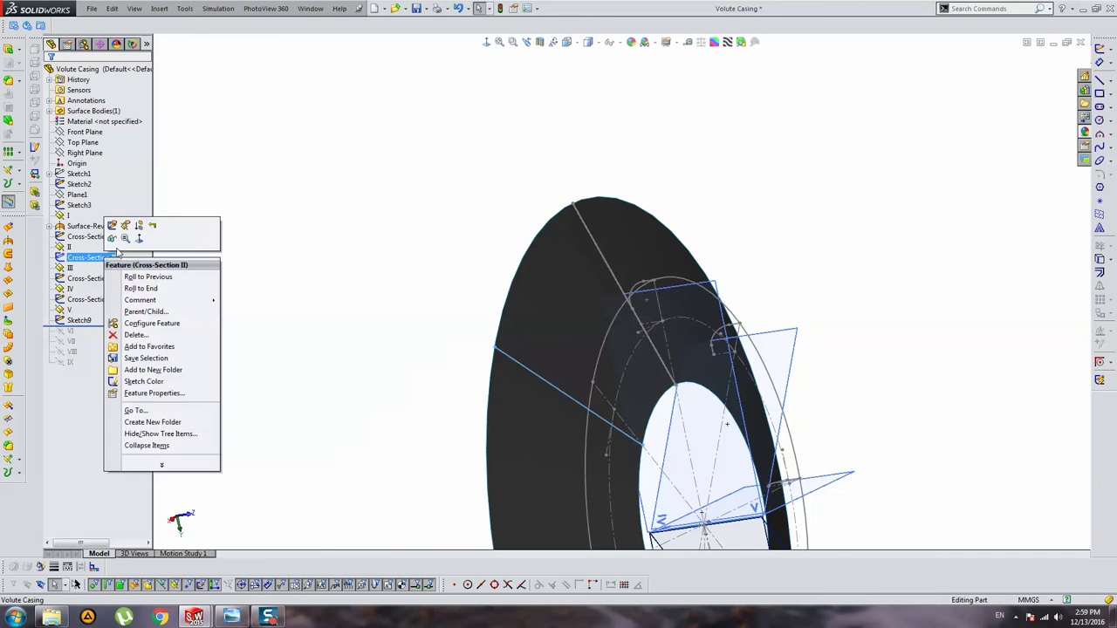
click(112, 224)
middle_drag(583, 344, 522, 374)
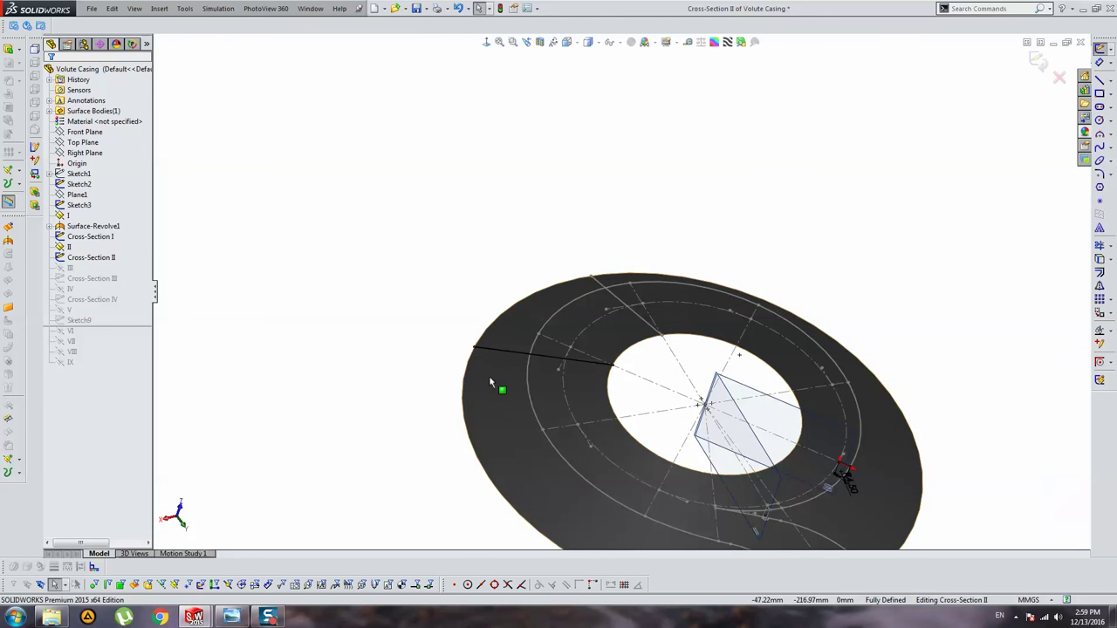
mouse_move(766, 404)
middle_down()
mouse_move(734, 368)
mouse_move(720, 379)
middle_up()
click(1038, 63)
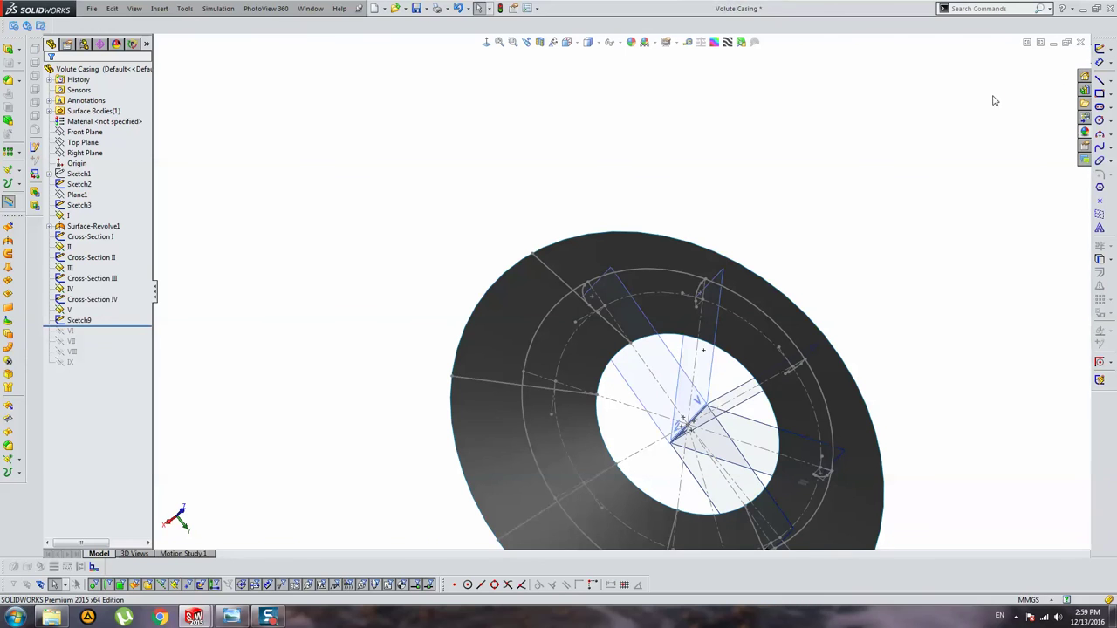
Step: Roll back before plane II and delete the extra line from Cross-Section I
right_click(93, 252)
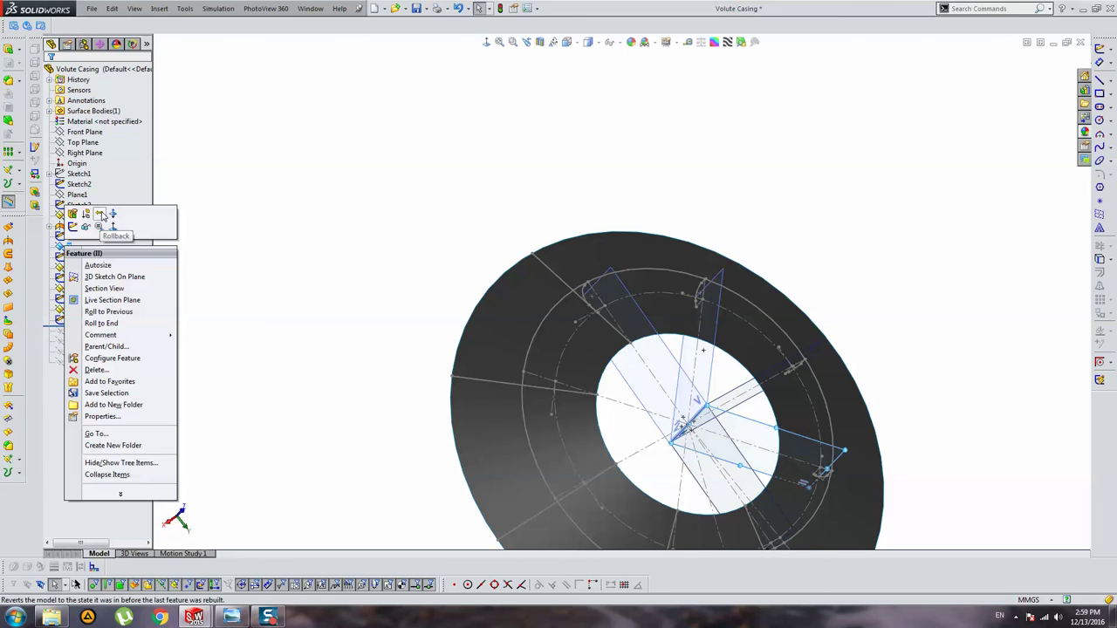
click(96, 218)
mouse_move(663, 383)
middle_down()
mouse_move(683, 413)
mouse_move(720, 433)
middle_up()
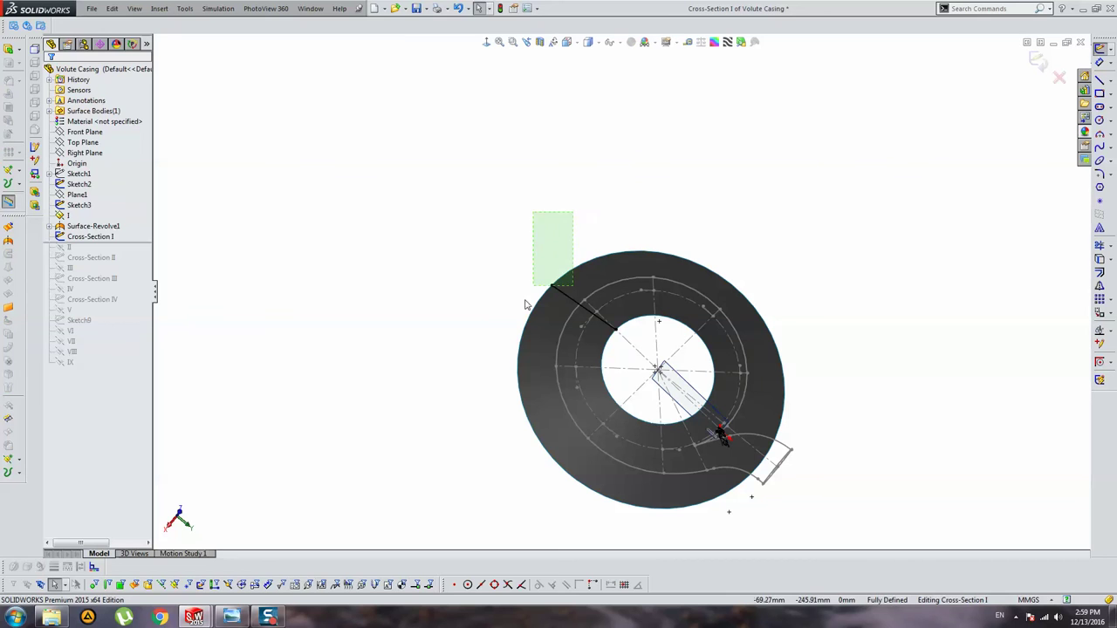
drag(572, 213, 514, 307)
key(Delete)
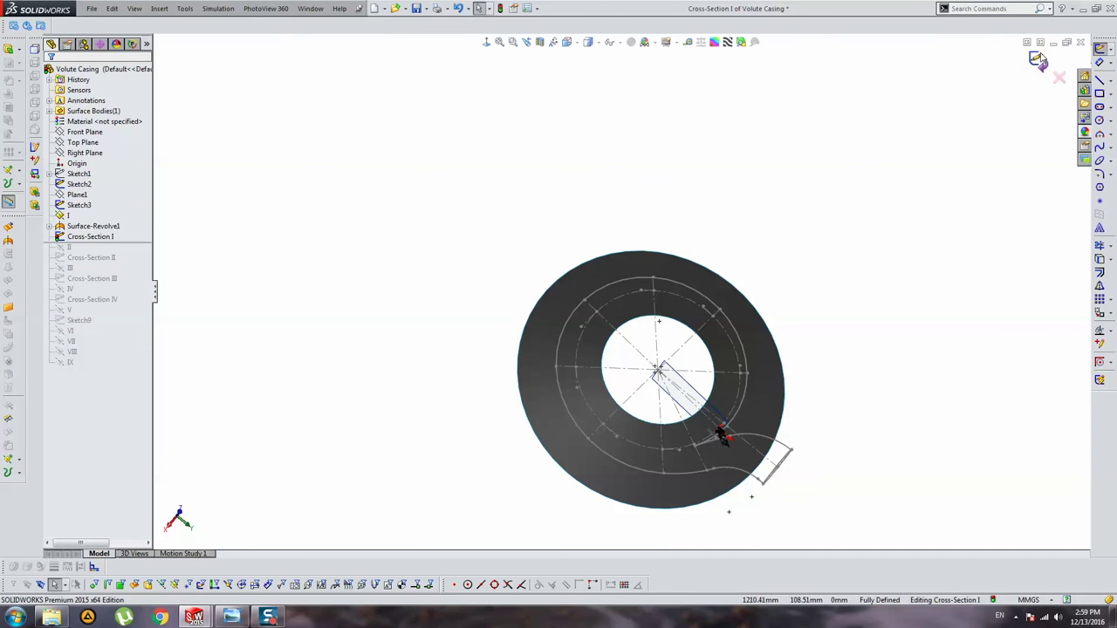
click(1038, 59)
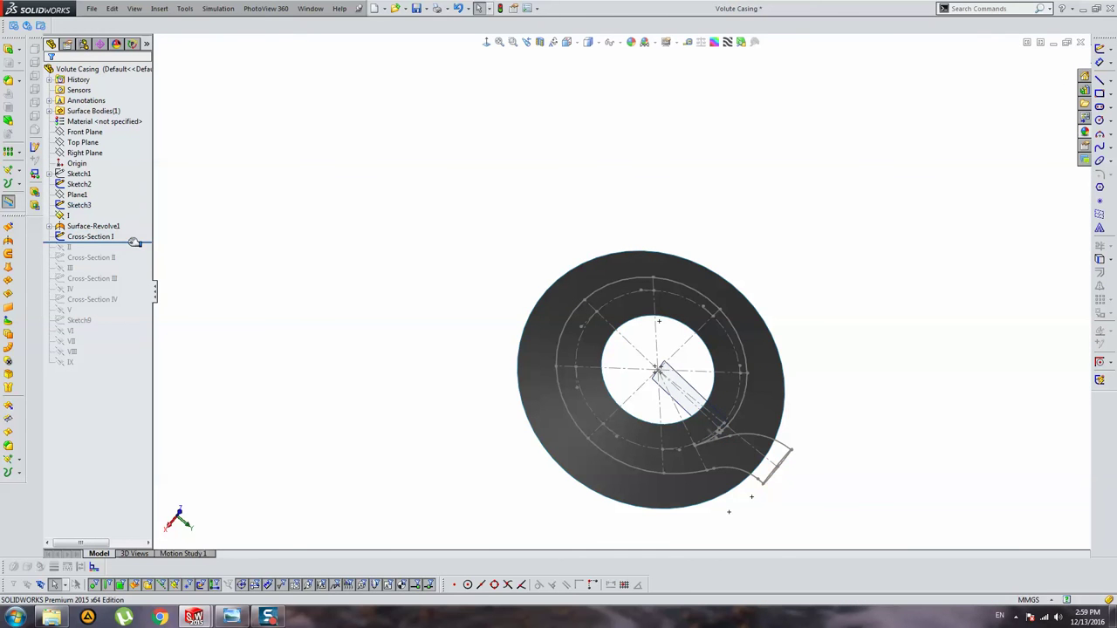
Step: Delete the left radial line from Cross-Section II
drag(135, 242, 135, 262)
click(96, 257)
click(109, 231)
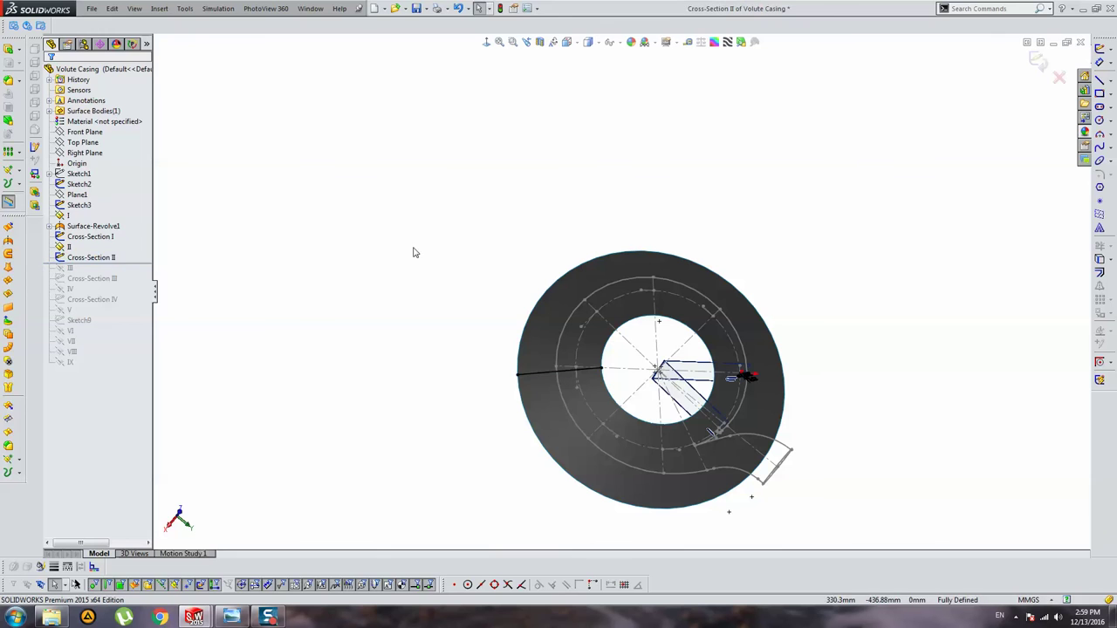
drag(558, 252, 452, 439)
key(Delete)
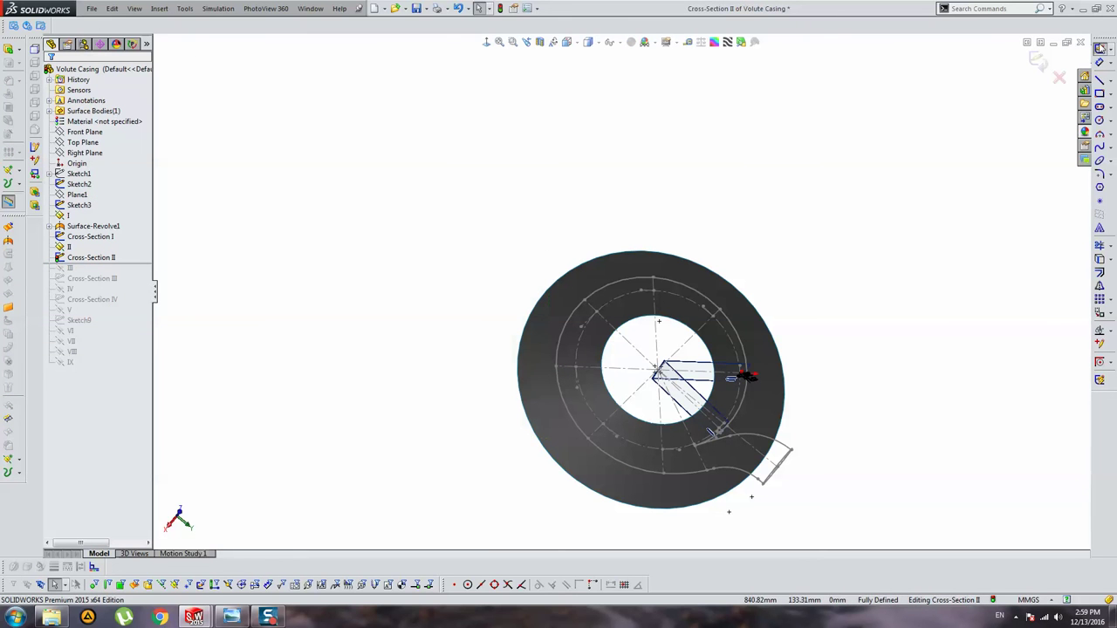
click(1038, 61)
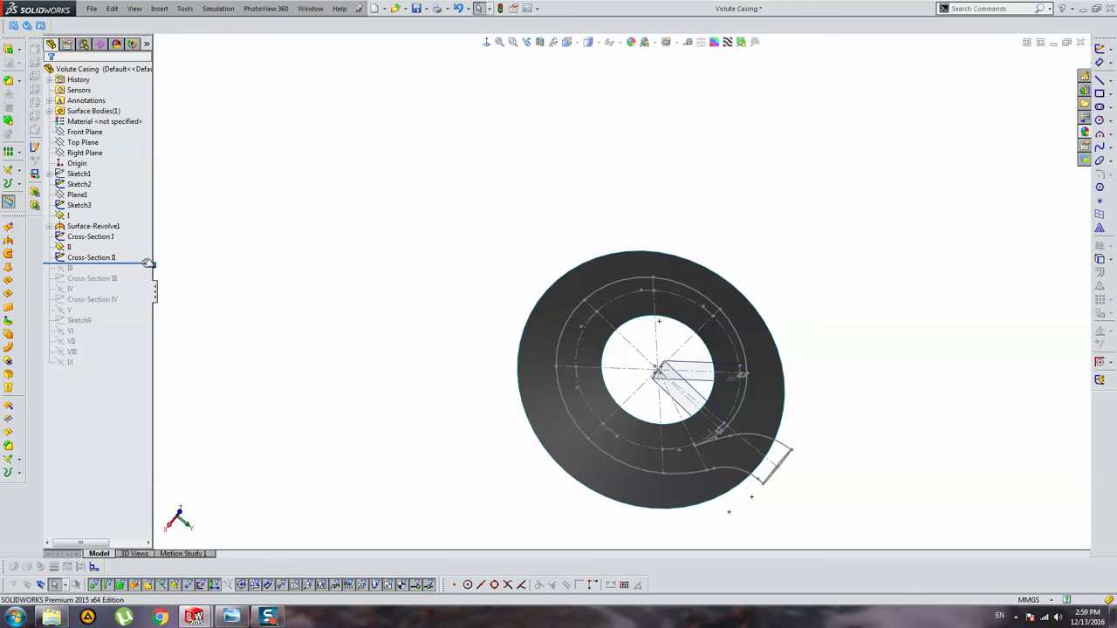
Step: Remove the extra left line from Cross-Section III
drag(146, 262, 145, 283)
click(91, 278)
click(111, 246)
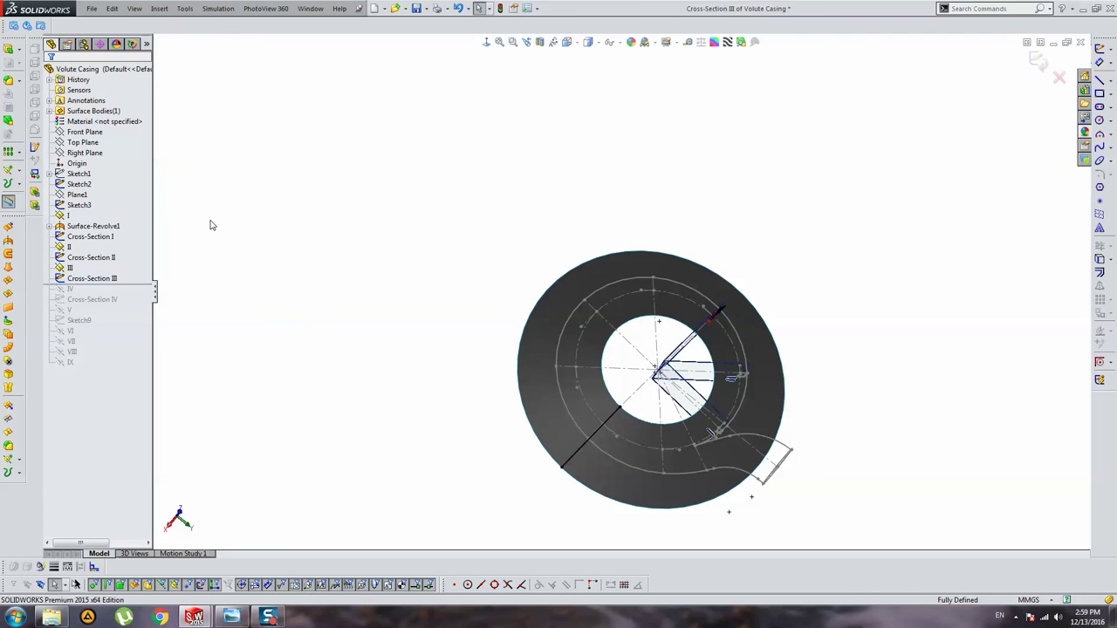
drag(588, 234, 452, 405)
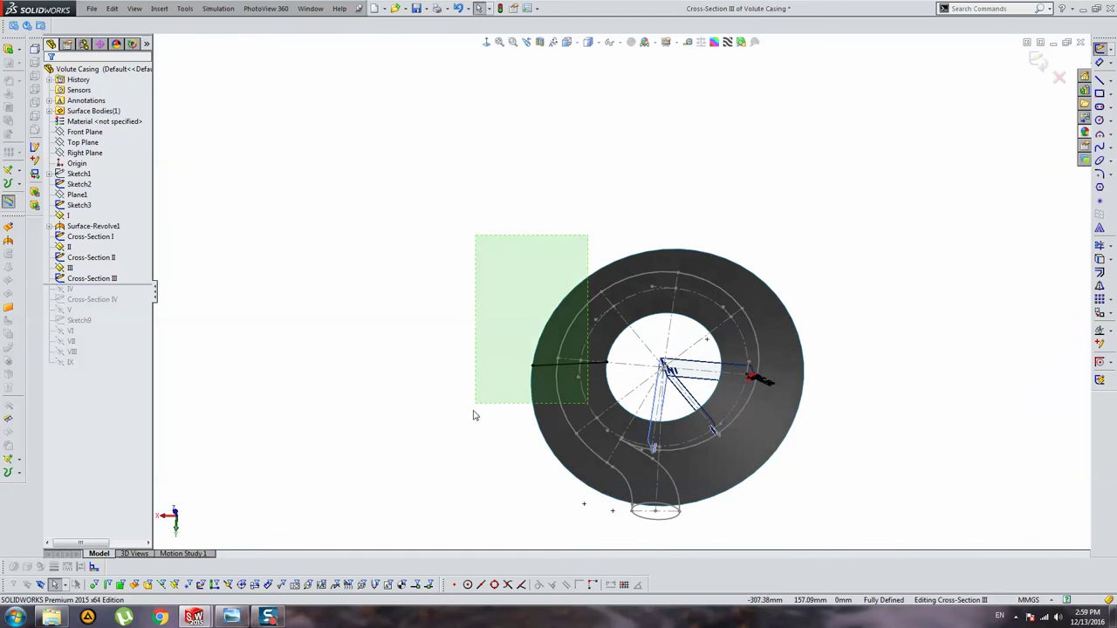
key(Escape)
click(1040, 61)
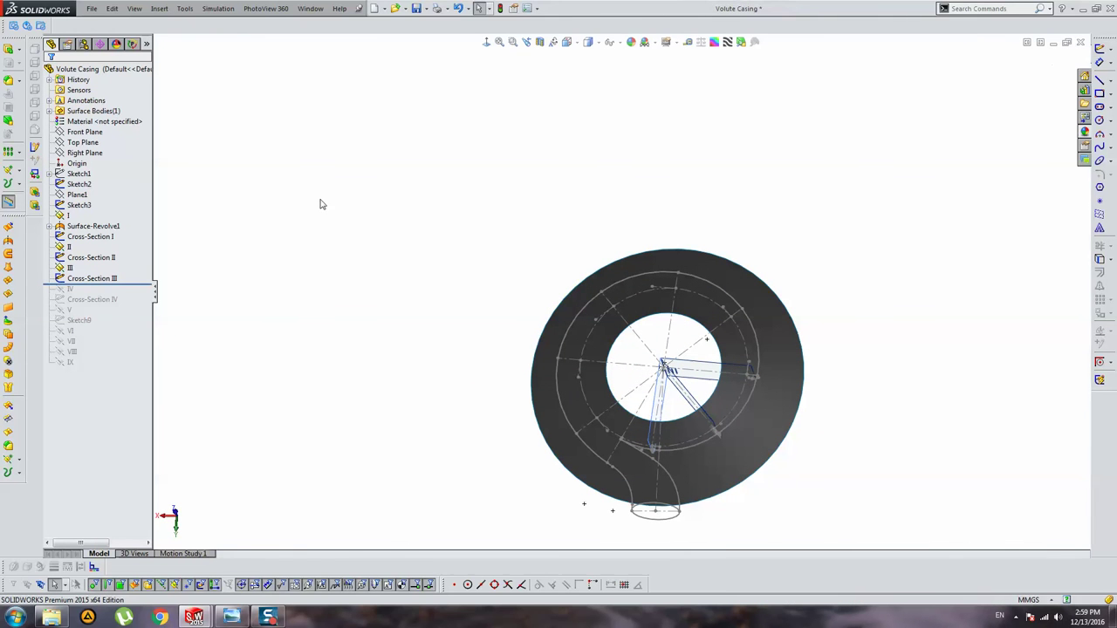
Step: Remove the extra line from Cross-Section IV
drag(125, 284, 125, 306)
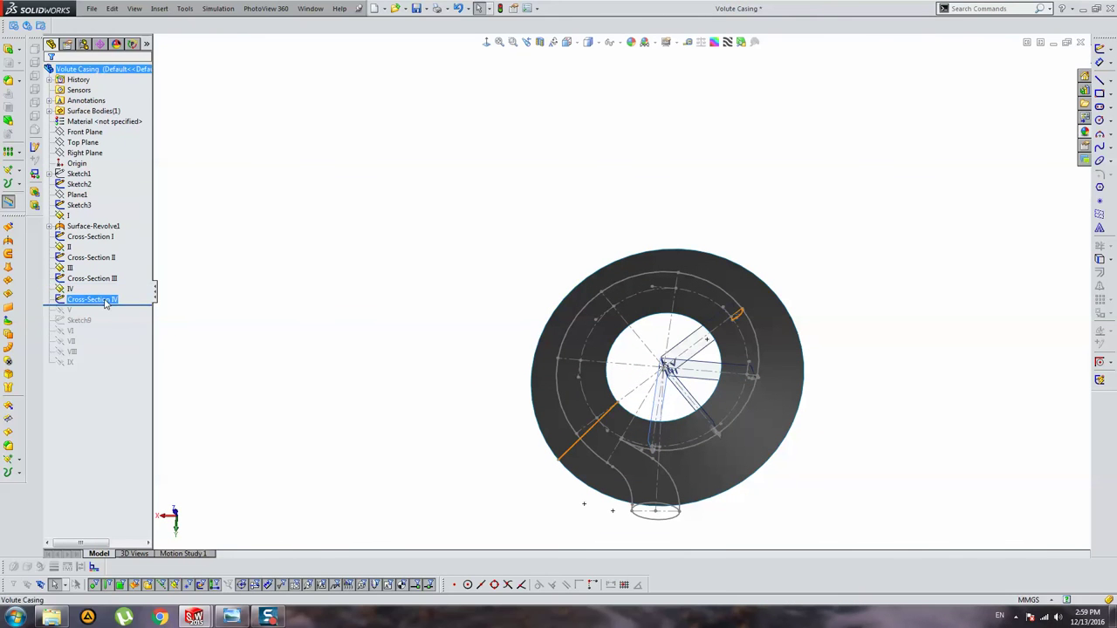
click(92, 299)
click(115, 264)
middle_drag(731, 342, 565, 223)
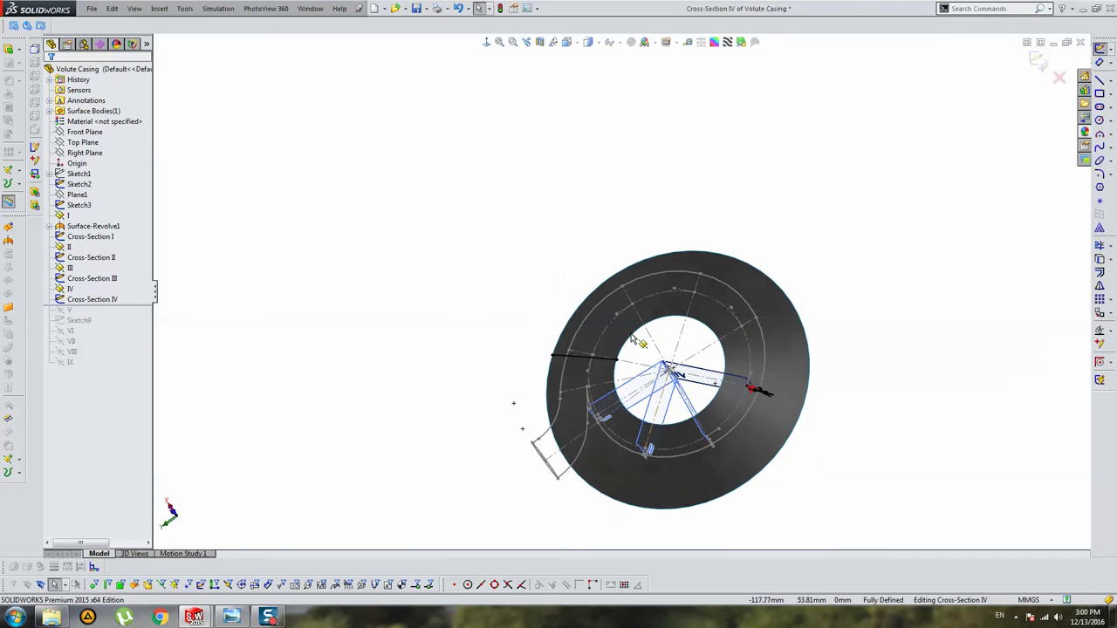
drag(565, 223, 443, 353)
key(Escape)
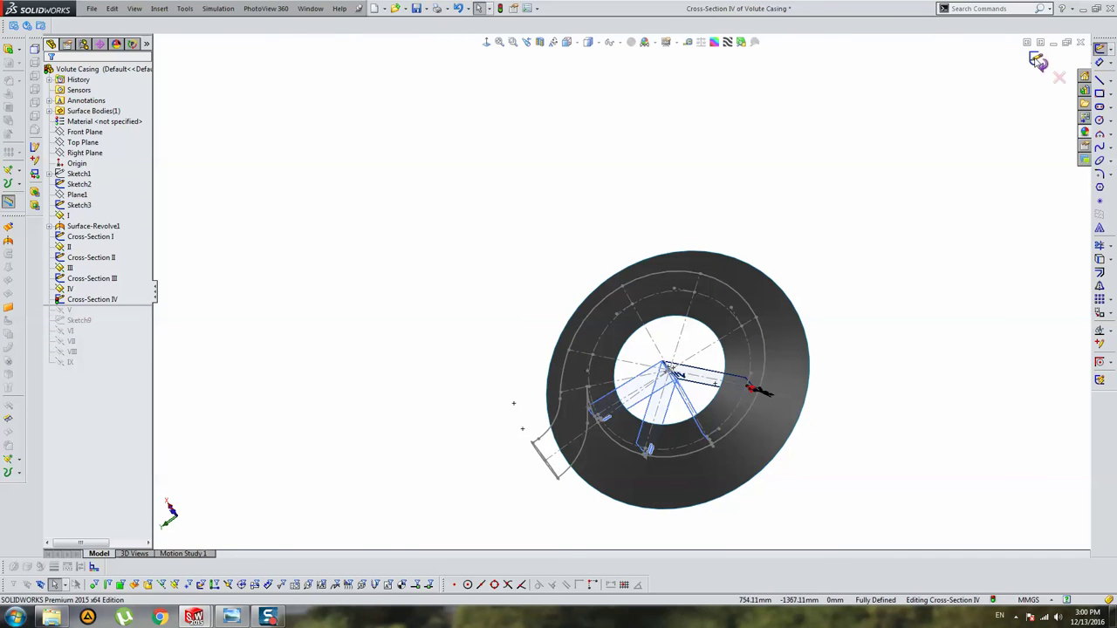
click(1037, 60)
Step: Roll forward to include Sketch9 and rename it Cross-Section V
drag(132, 306, 133, 326)
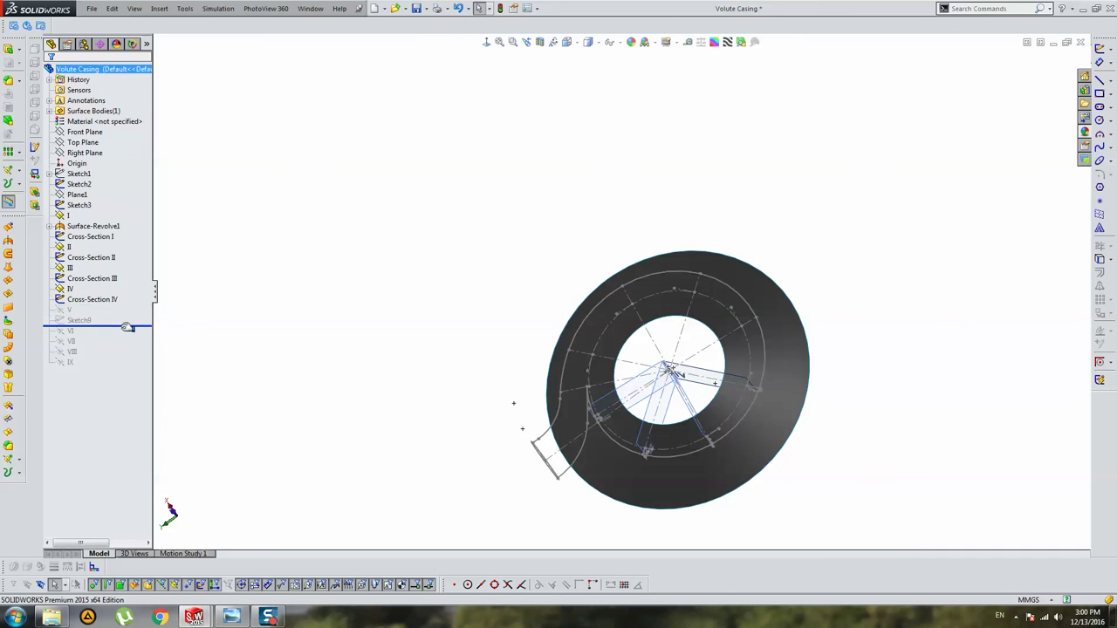
click(102, 301)
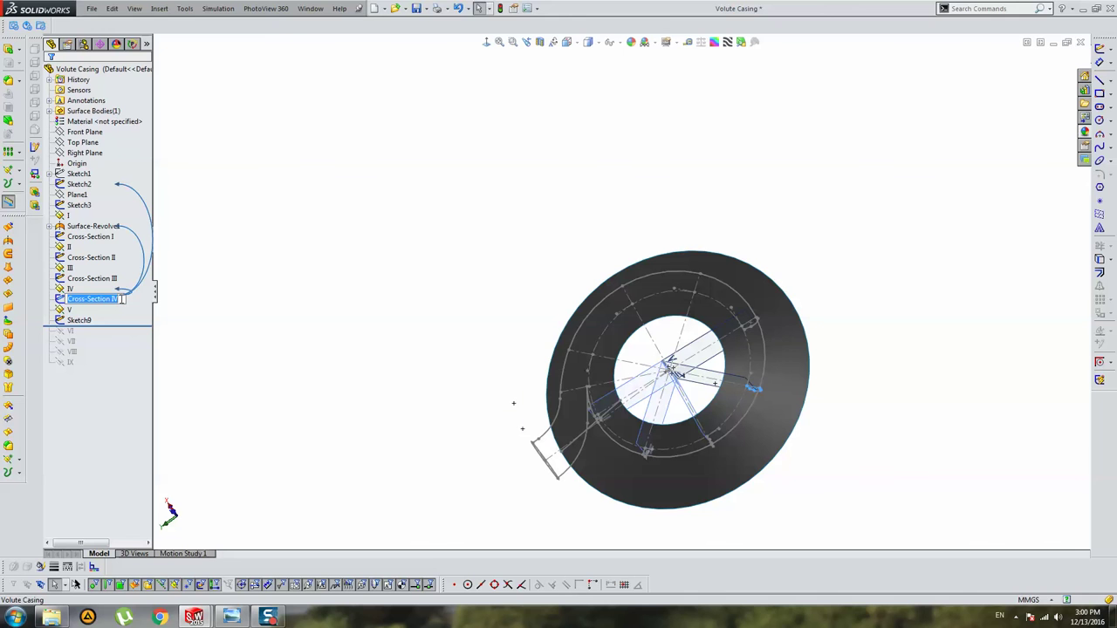
click(72, 323)
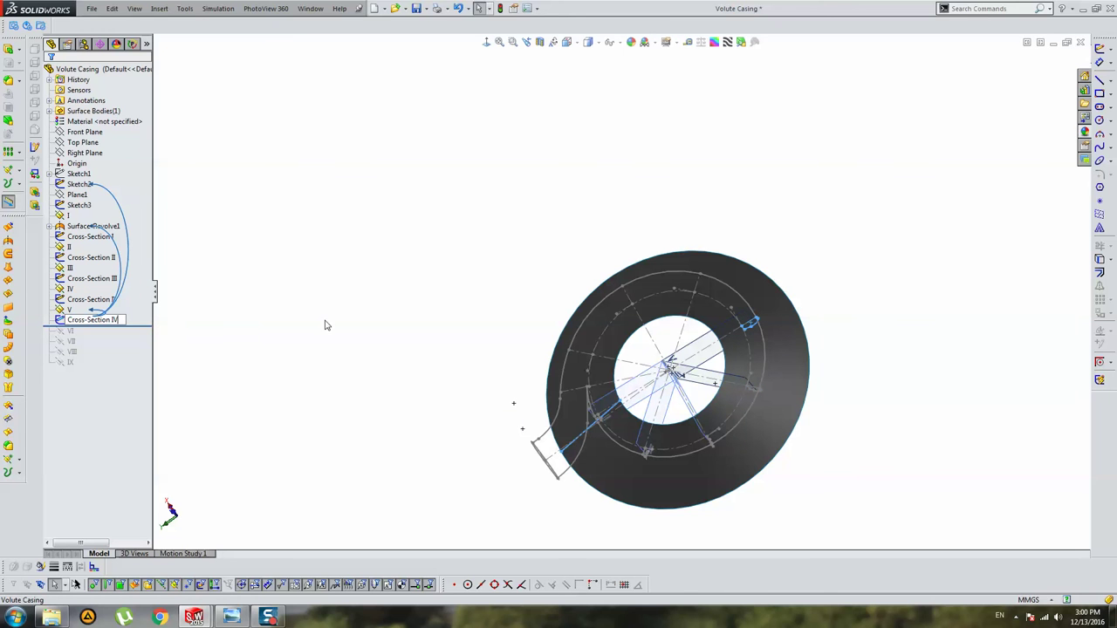
key(Return)
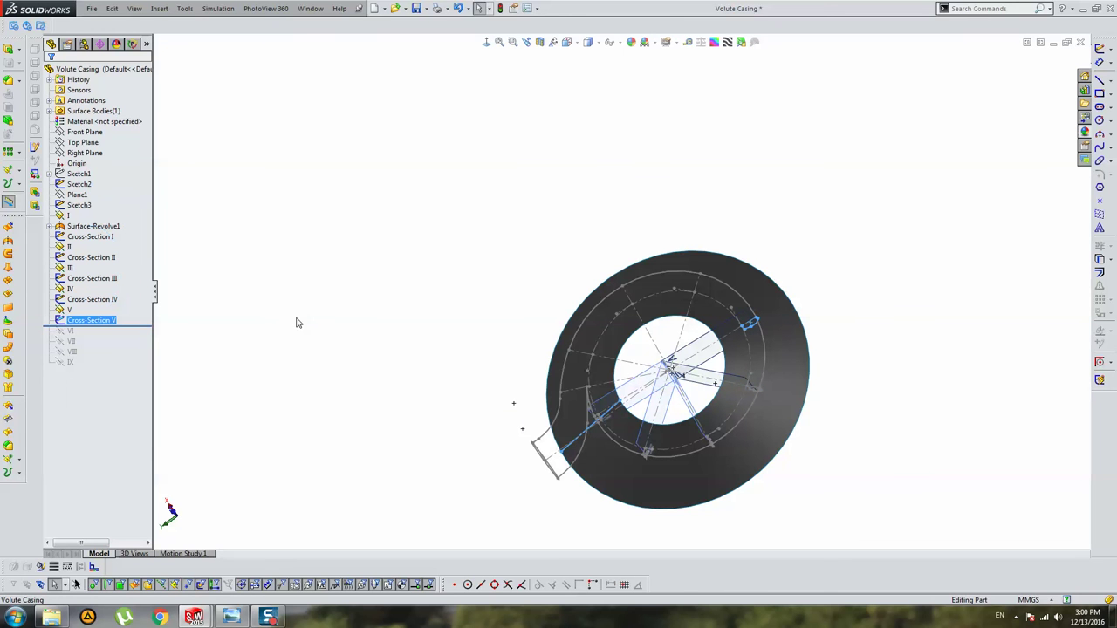
Step: Remove the extra line from Cross-Section V
right_click(94, 322)
click(107, 293)
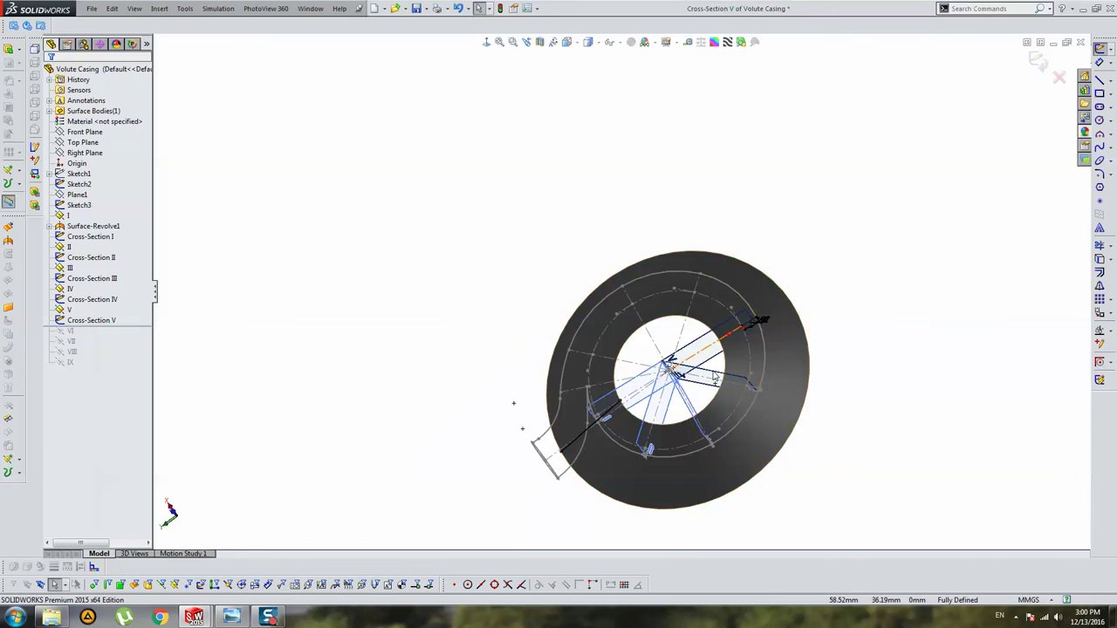
scroll(650, 394, down, 2)
mouse_move(645, 392)
middle_down()
mouse_move(594, 312)
mouse_move(506, 410)
mouse_move(746, 329)
mouse_move(672, 369)
mouse_move(743, 450)
mouse_move(638, 305)
mouse_move(657, 332)
mouse_move(643, 308)
mouse_move(666, 317)
mouse_move(738, 304)
middle_up()
click(491, 429)
key(Escape)
click(1037, 61)
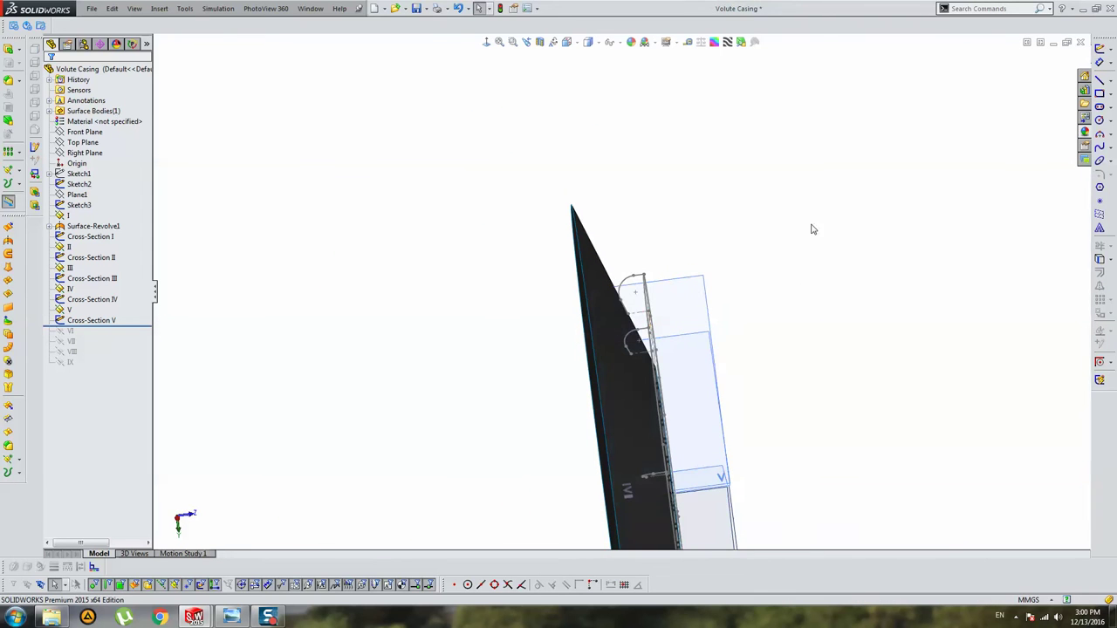
Step: Save the part and roll history forward to include plane VI
mouse_move(810, 227)
middle_down()
mouse_move(827, 276)
mouse_move(773, 300)
mouse_move(748, 356)
middle_up()
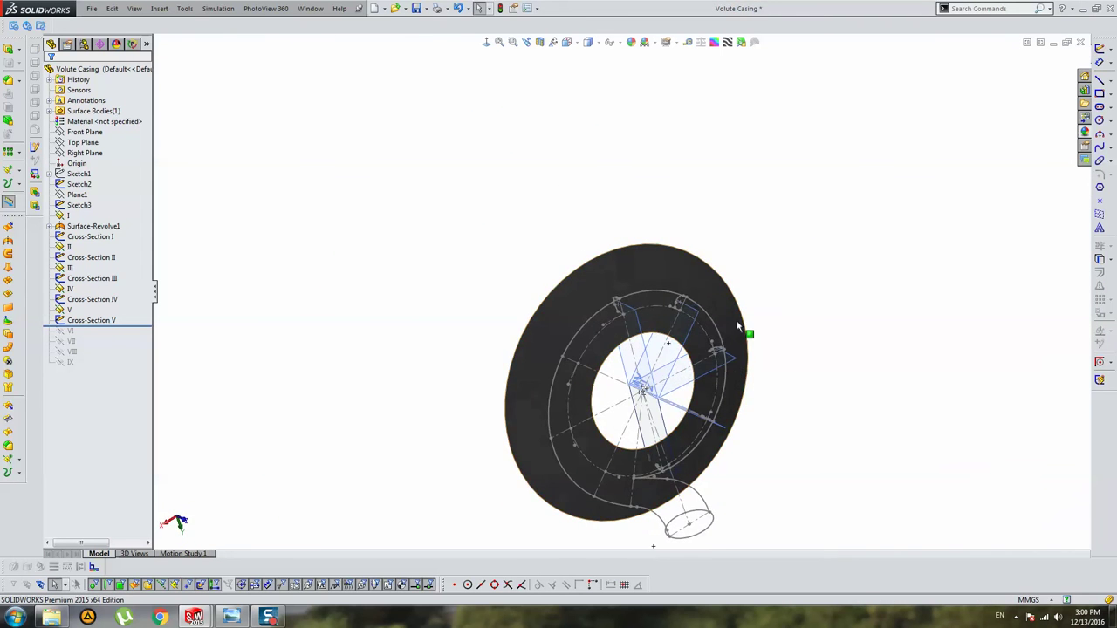
key(ctrl+s)
drag(137, 325, 139, 347)
click(70, 332)
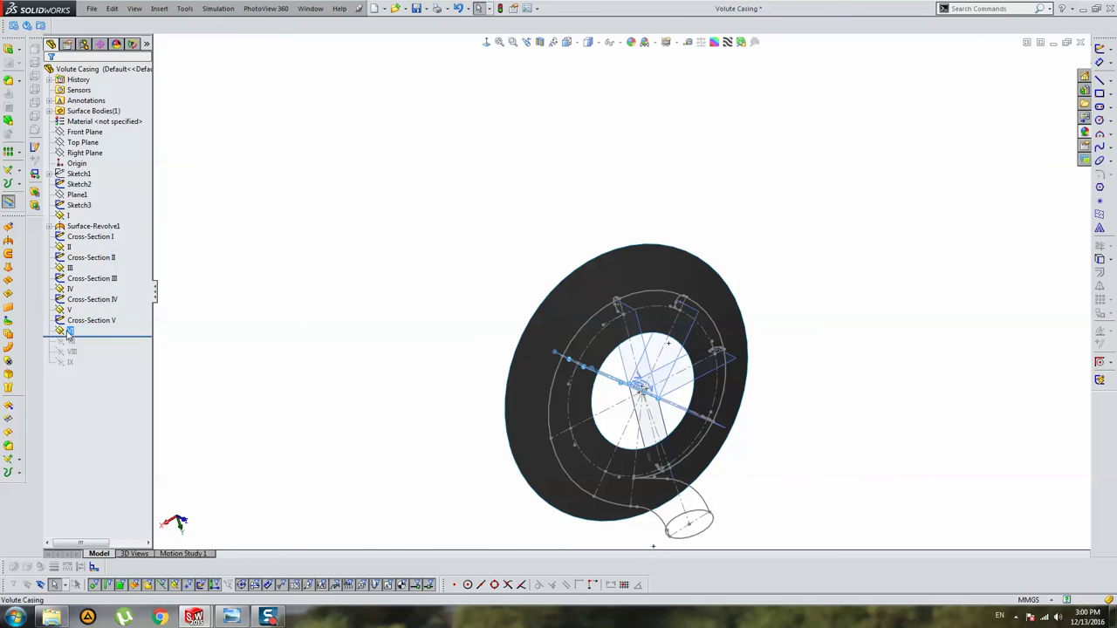
Step: Sketch on plane VI and add the intersection curve with the revolved surface
click(74, 301)
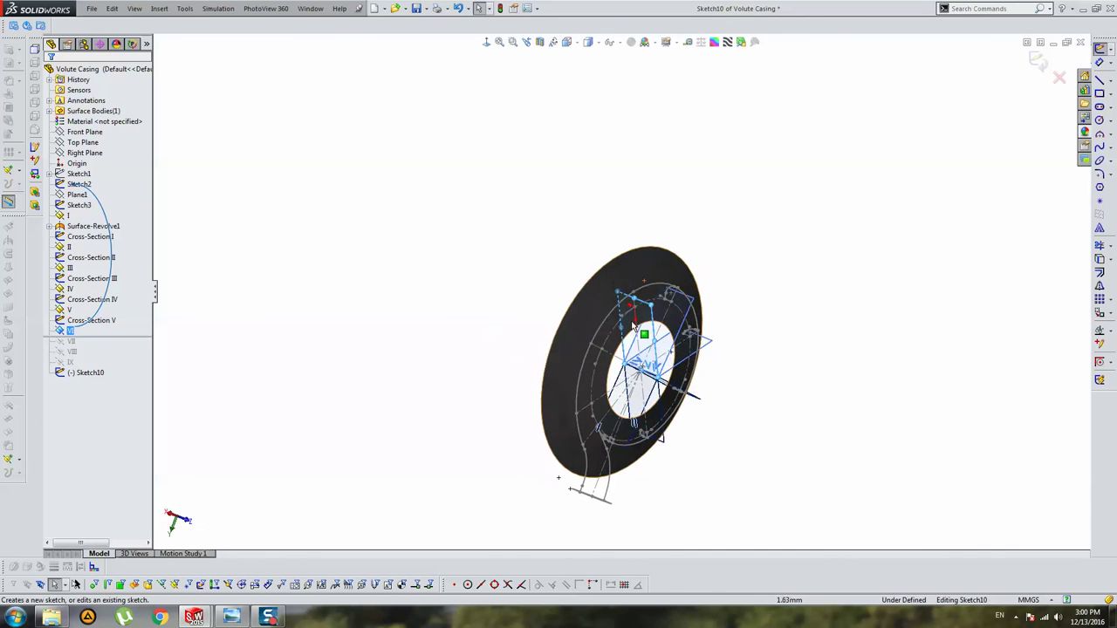
click(1110, 259)
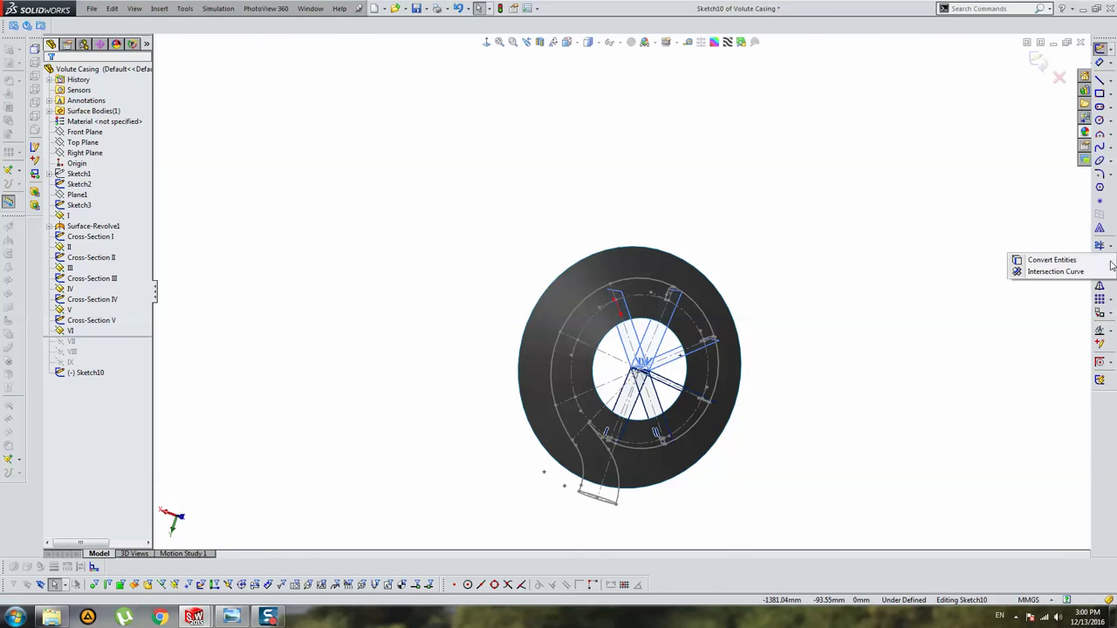
click(1030, 269)
scroll(592, 310, up, 3)
click(606, 257)
key(Return)
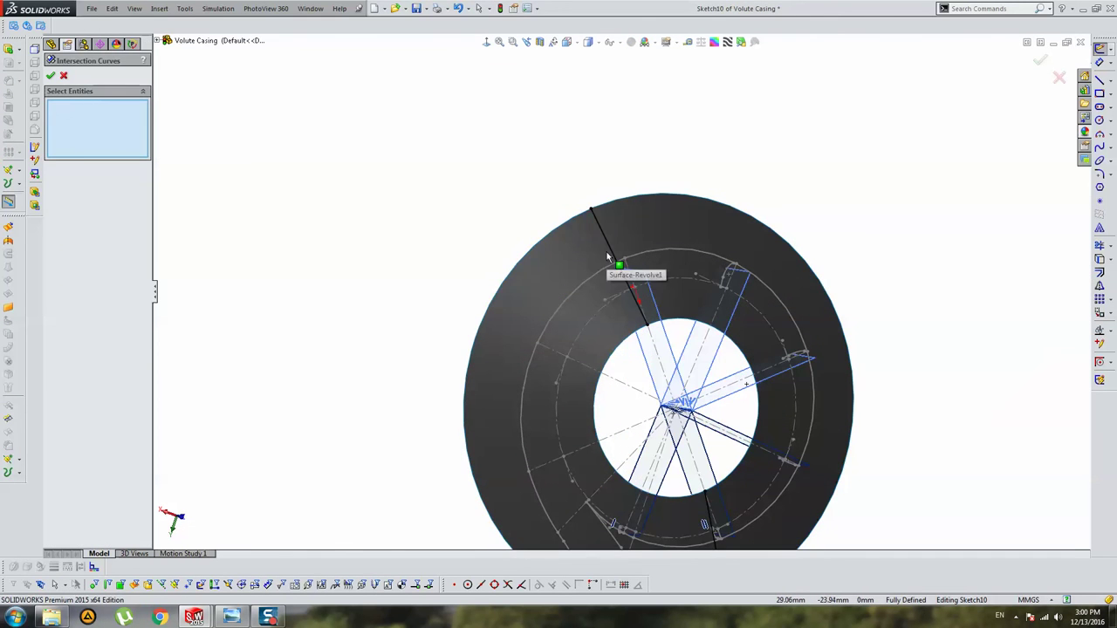
Step: Begin the outline's first line at the intersection line's top endpoint
scroll(723, 412, up, 3)
drag(835, 392, 656, 493)
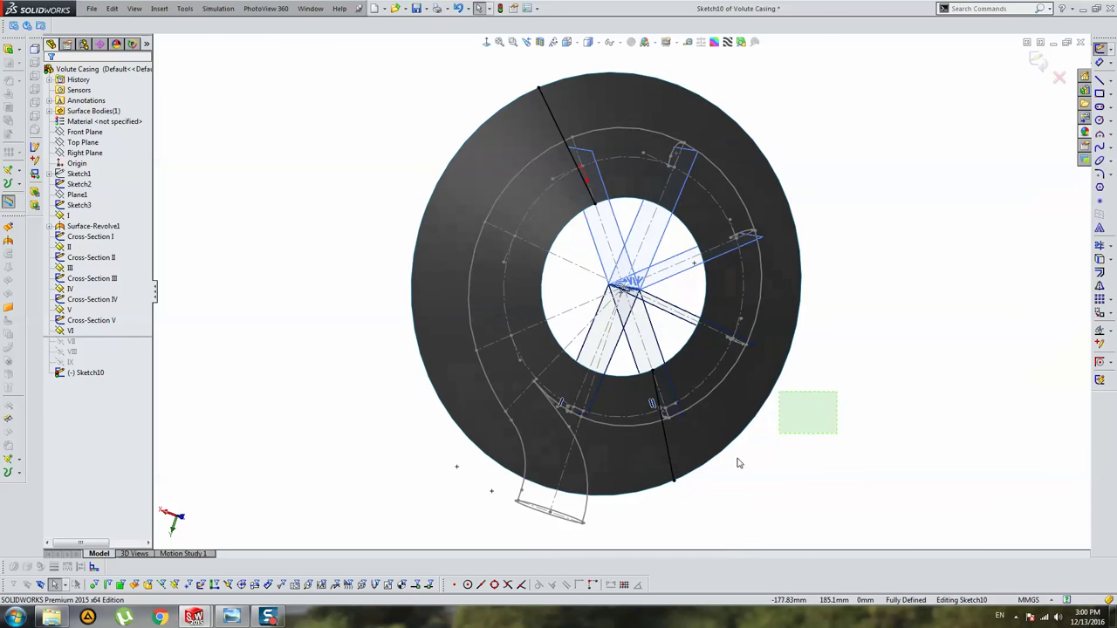
mouse_move(726, 447)
middle_down()
mouse_move(596, 193)
mouse_move(540, 185)
middle_up()
drag(540, 185, 578, 258)
click(654, 402)
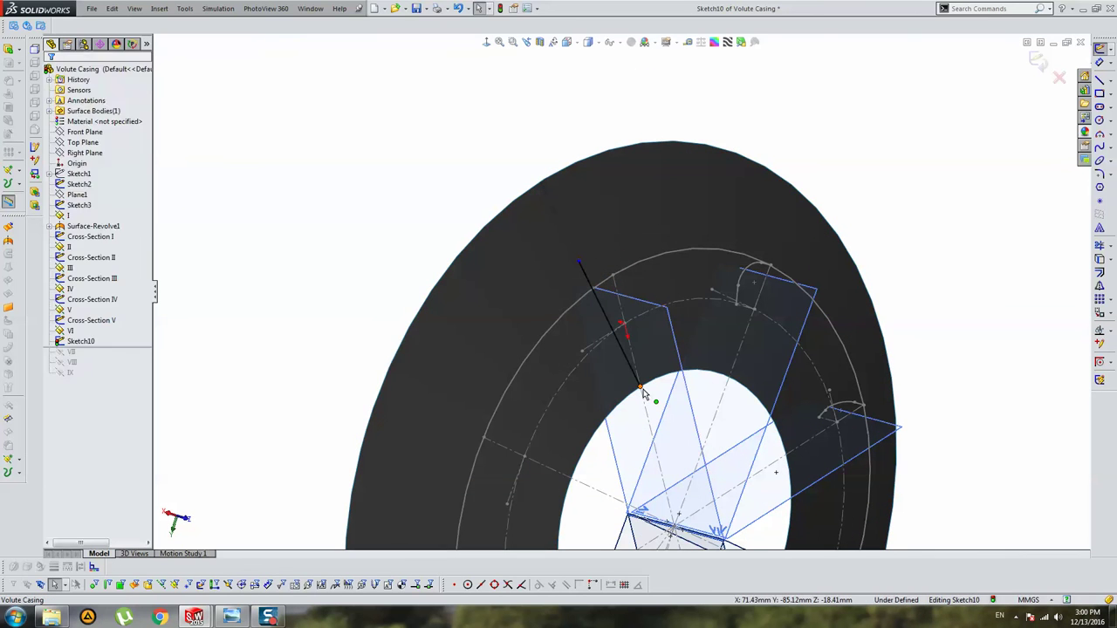
click(632, 371)
middle_drag(703, 364, 713, 219)
key(Escape)
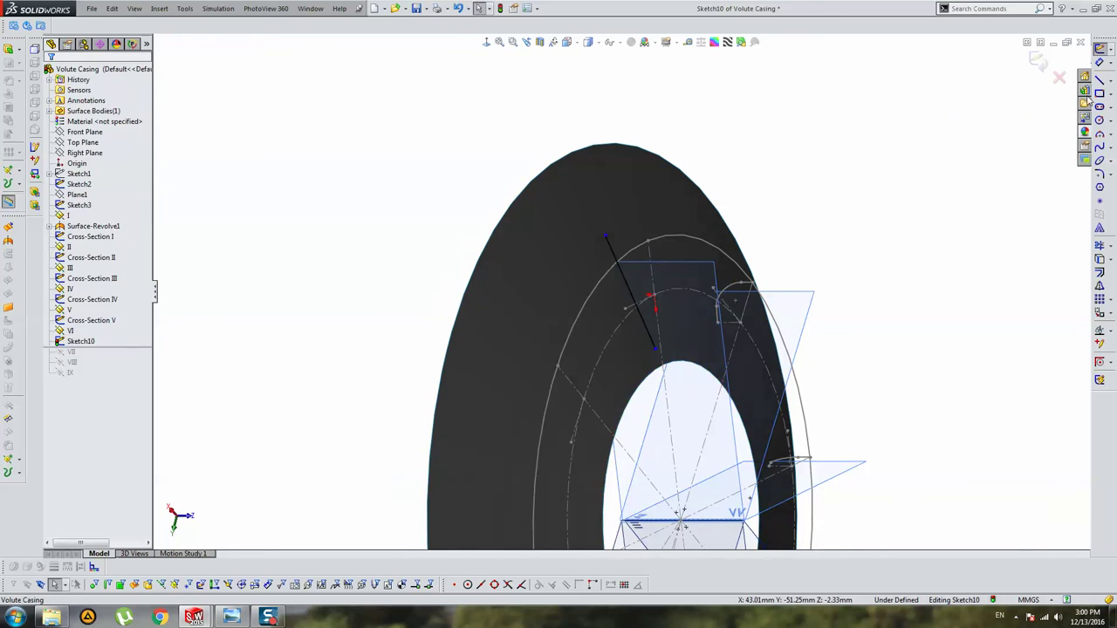
scroll(636, 240, down, 4)
click(574, 227)
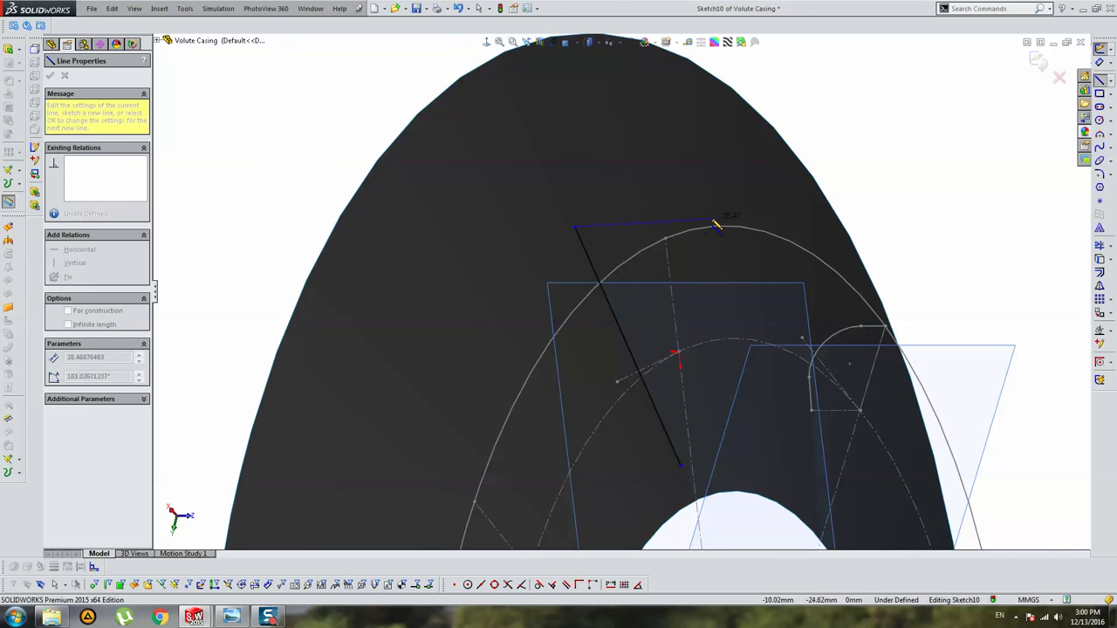
Step: Draw the top, right and bottom lines of section VI back to the intersection line
click(716, 228)
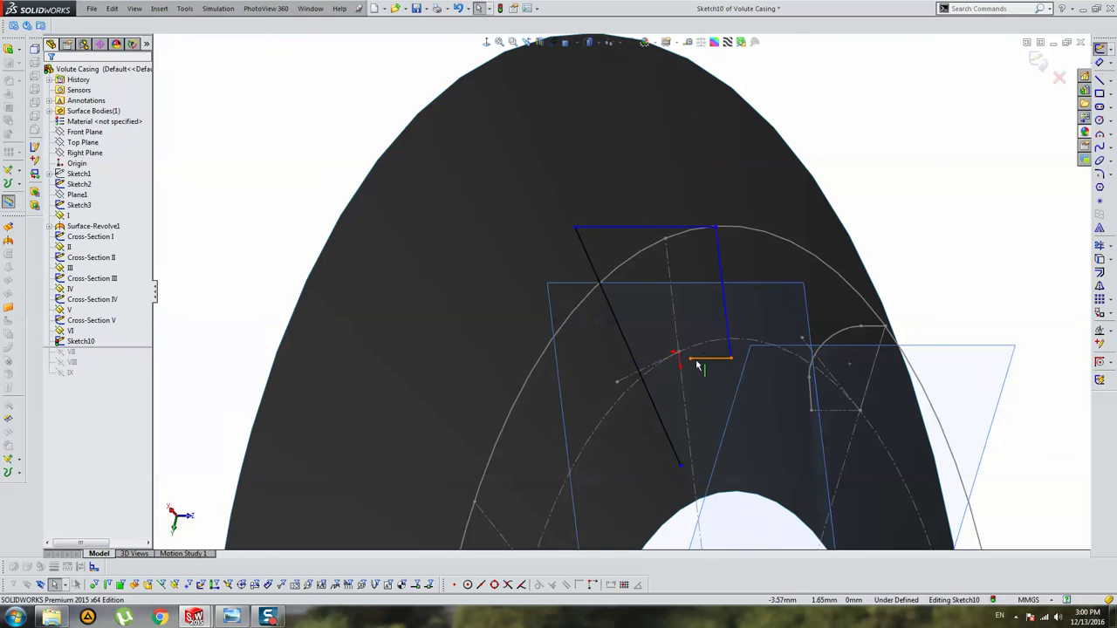
click(741, 457)
click(681, 465)
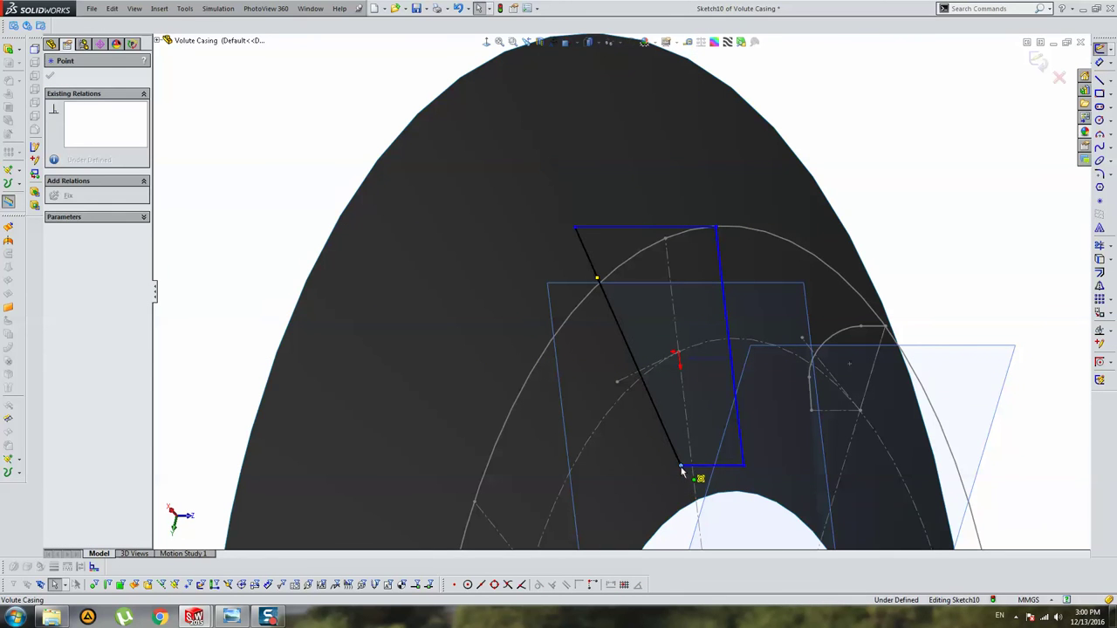
key(Escape)
drag(678, 462, 731, 294)
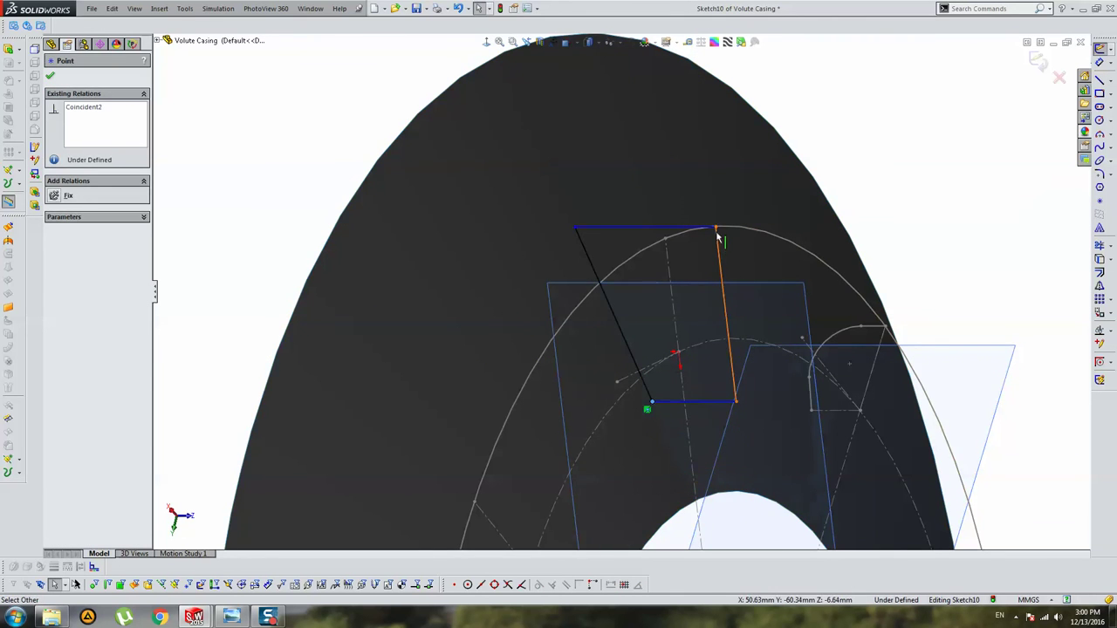
Step: Check the section lines against the revolved surface from a side-on view of the disc
click(725, 305)
click(724, 422)
key(Escape)
click(731, 413)
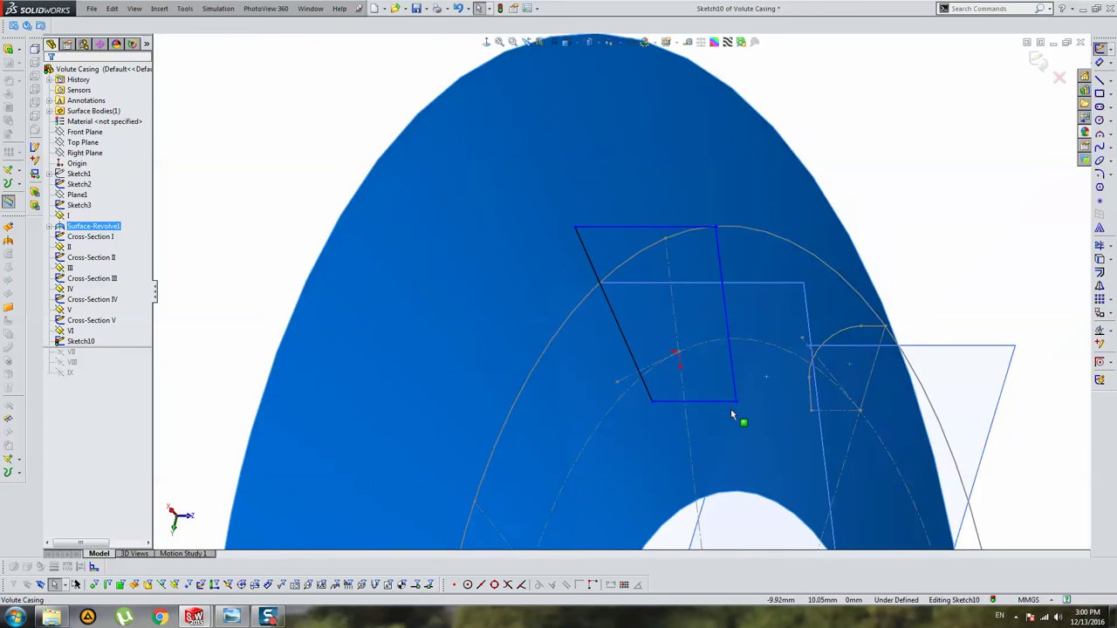
middle_drag(743, 436, 915, 334)
key(Escape)
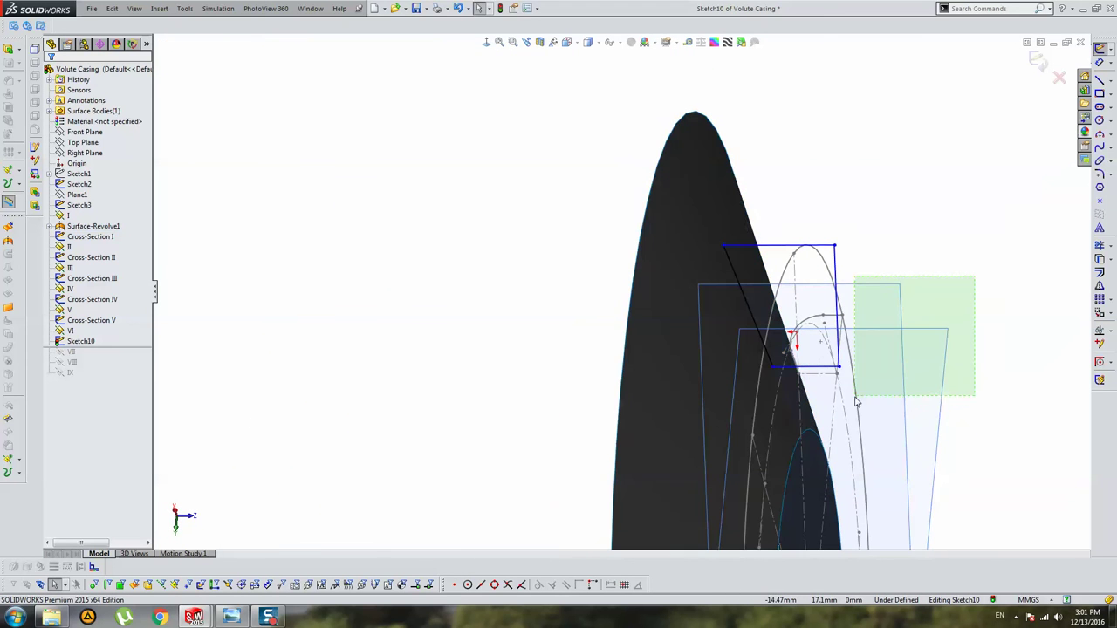
drag(975, 276, 832, 411)
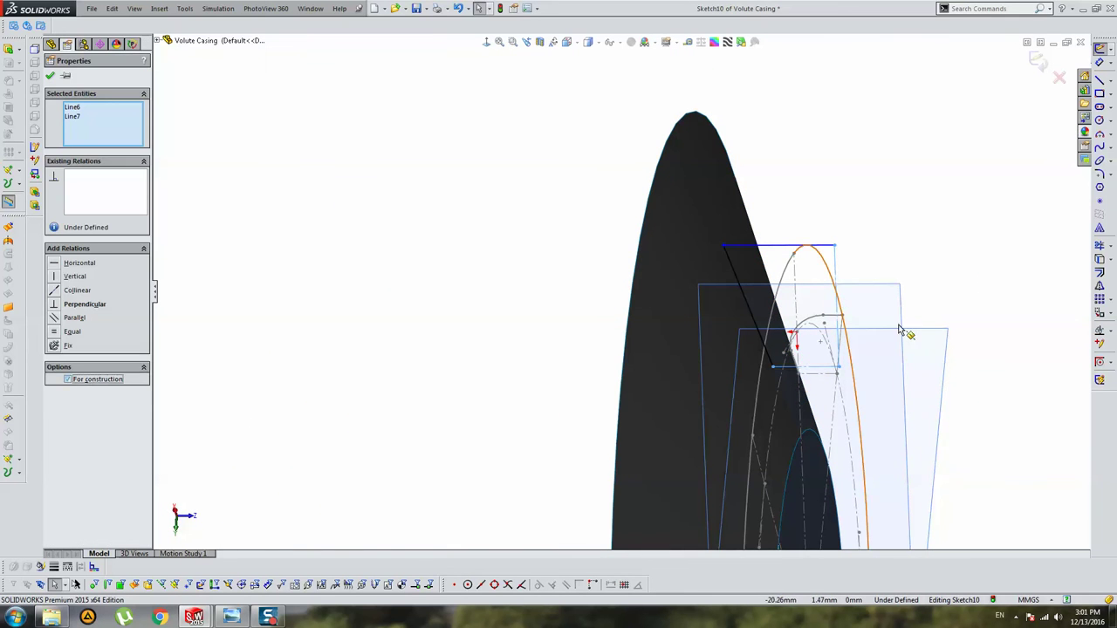
key(Escape)
scroll(840, 252, down, 2)
Step: Pierce the two section corner points onto their guide arcs so Sketch10 is fully defined
click(813, 250)
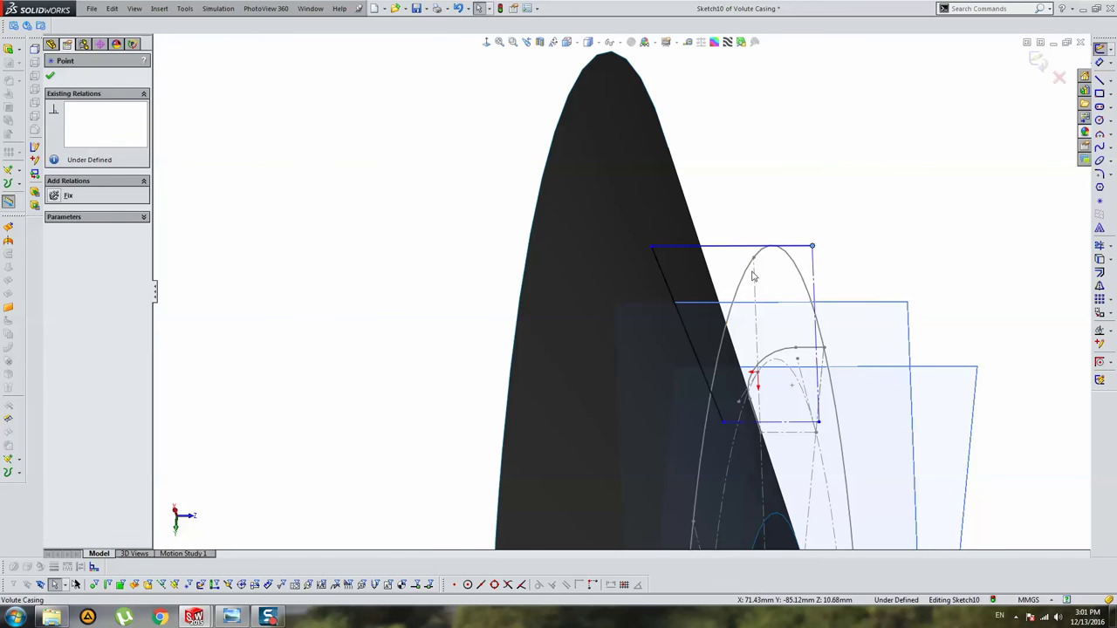
click(753, 279)
click(77, 291)
key(Escape)
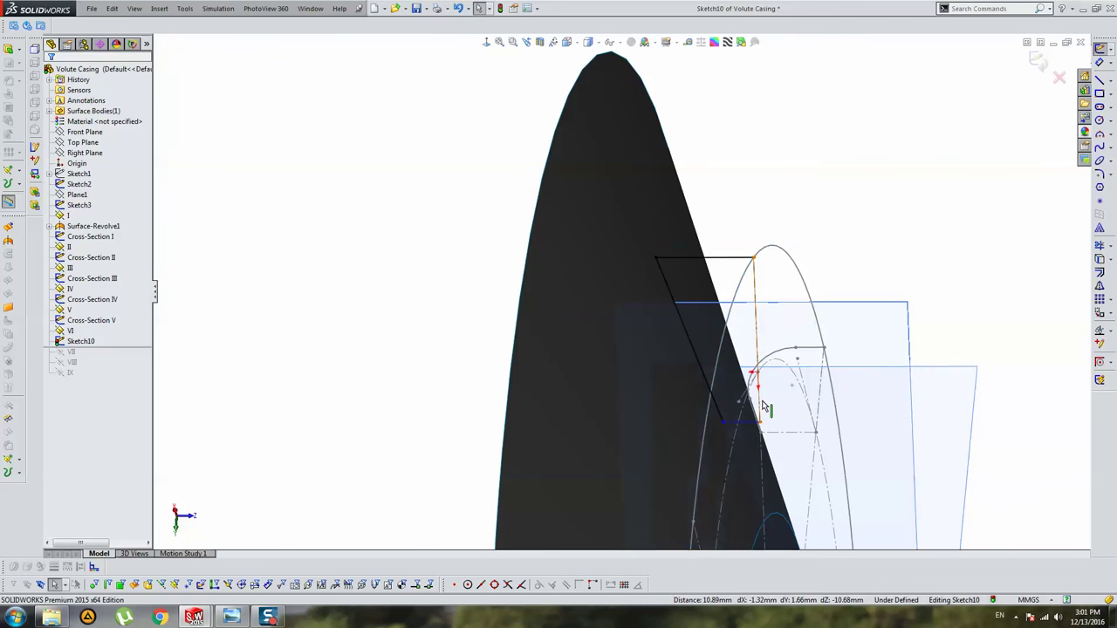
scroll(759, 396, down, 1)
scroll(733, 349, down, 2)
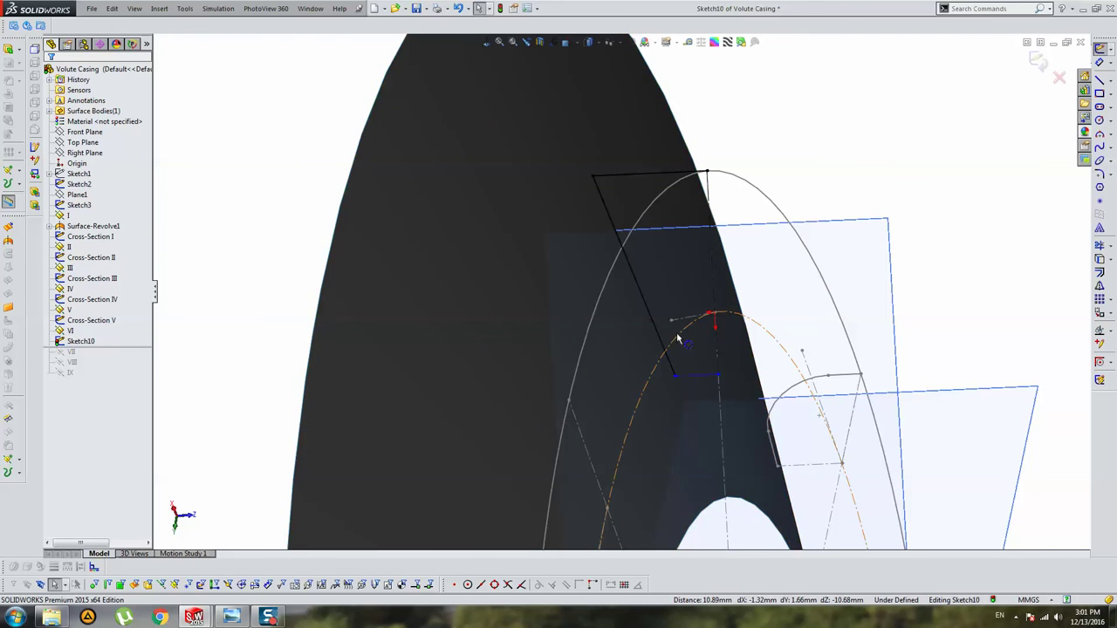
click(678, 339)
click(721, 381)
click(72, 290)
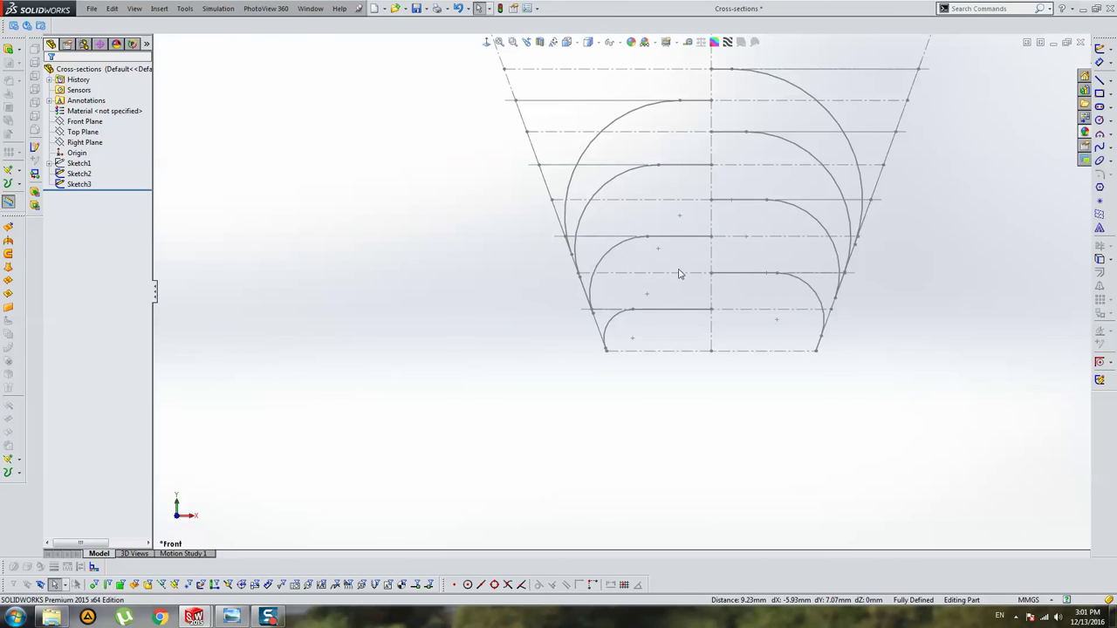
Step: Review Sketch3 in Cross-sections, then start Sketch Fillet at 10 mm in Sketch10
double_click(617, 182)
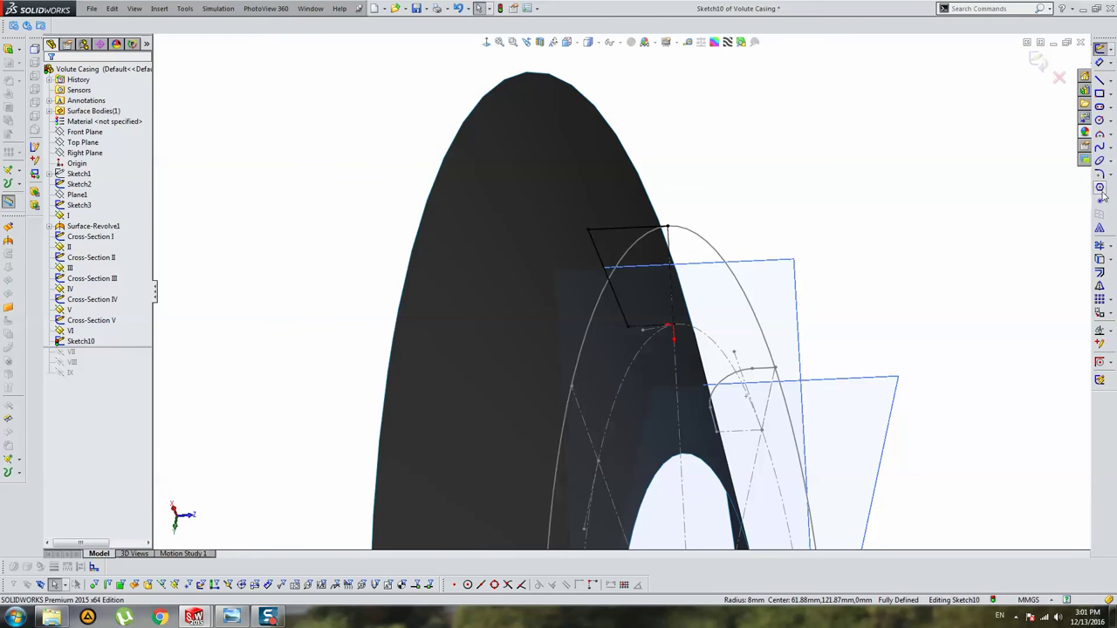
click(1100, 174)
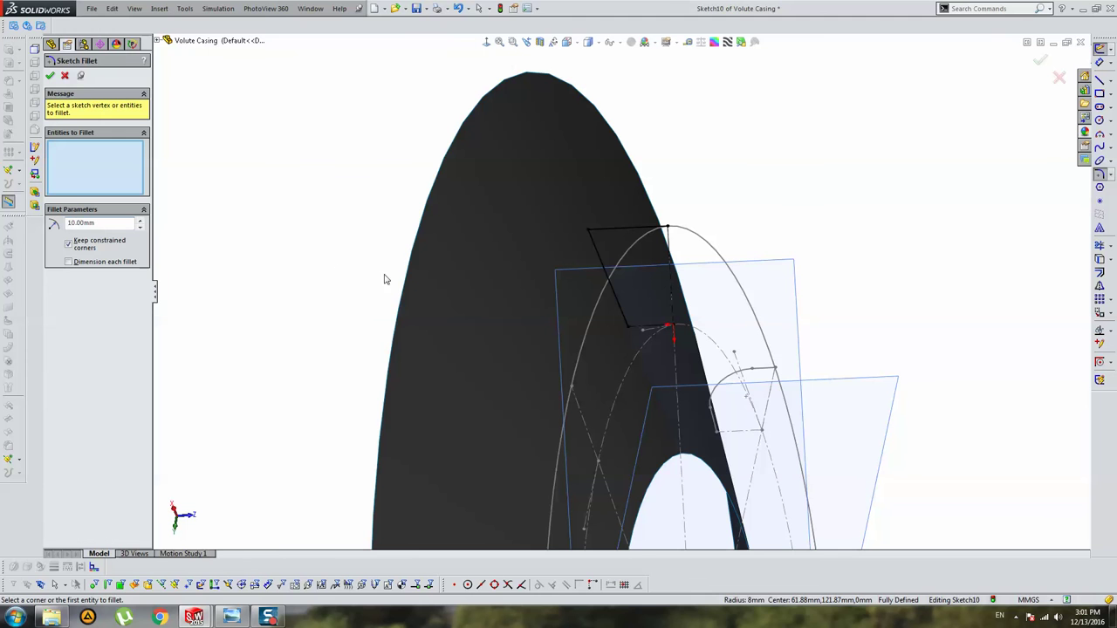
Step: Apply the 10 mm fillet to the top corner of section VI and exit Sketch10
click(588, 232)
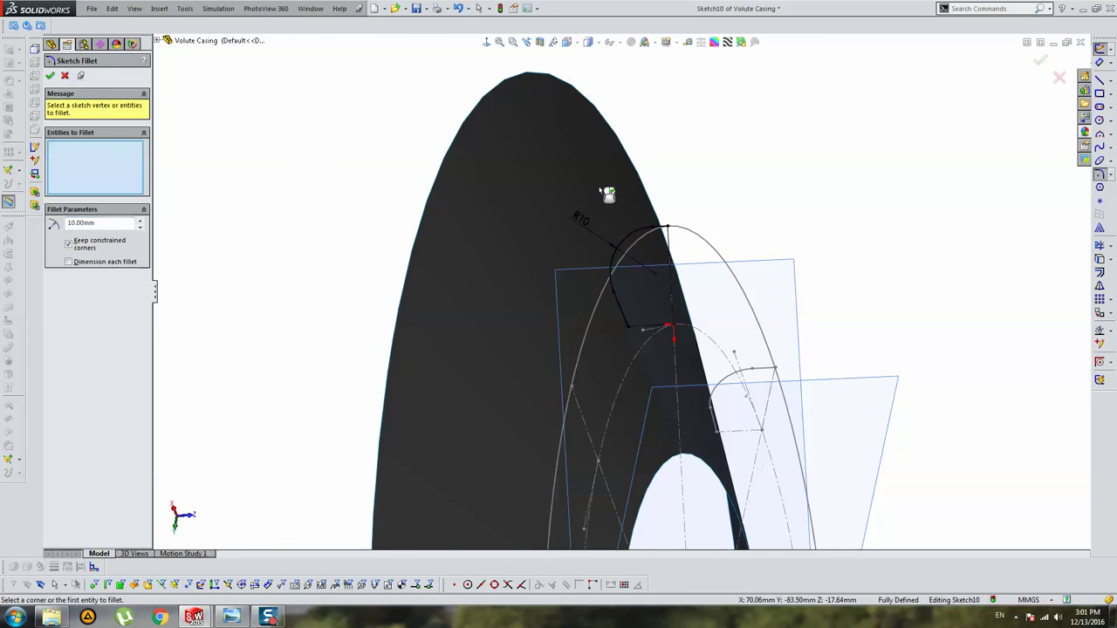
key(Escape)
click(1036, 59)
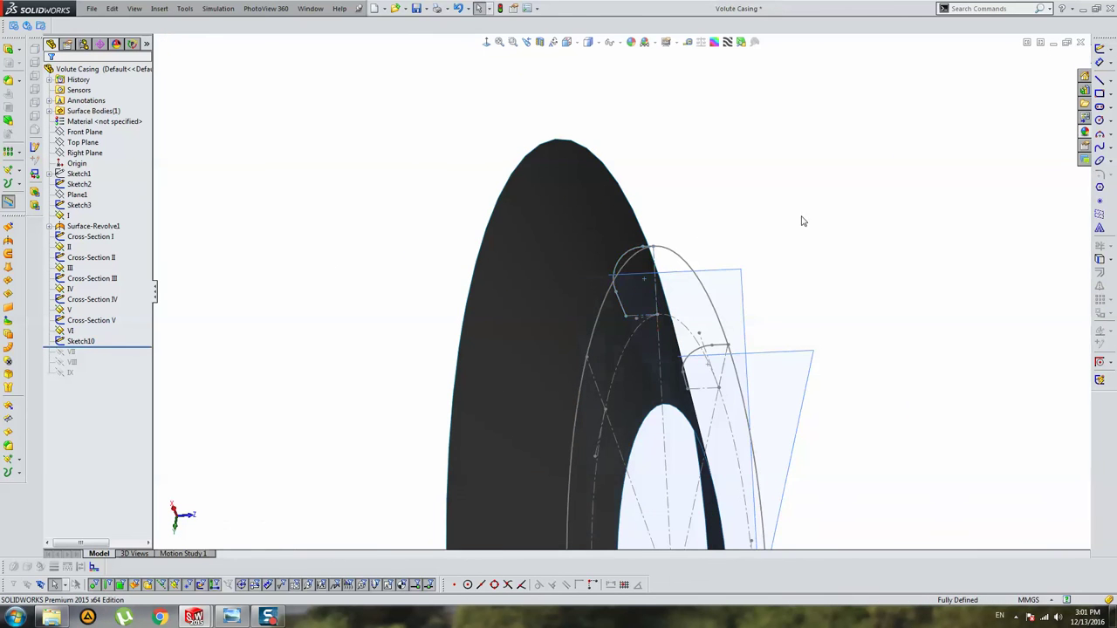
mouse_move(802, 219)
middle_down()
mouse_move(642, 321)
mouse_move(630, 269)
mouse_move(605, 259)
mouse_move(648, 289)
mouse_move(584, 274)
mouse_move(541, 302)
mouse_move(501, 307)
mouse_move(687, 311)
mouse_move(606, 317)
mouse_move(618, 258)
mouse_move(551, 295)
mouse_move(545, 284)
mouse_move(643, 191)
mouse_move(663, 193)
mouse_move(643, 250)
mouse_move(602, 271)
middle_up()
Step: Save the part and rename Sketch10 to 'Cross-Section VI'
key(ctrl+s)
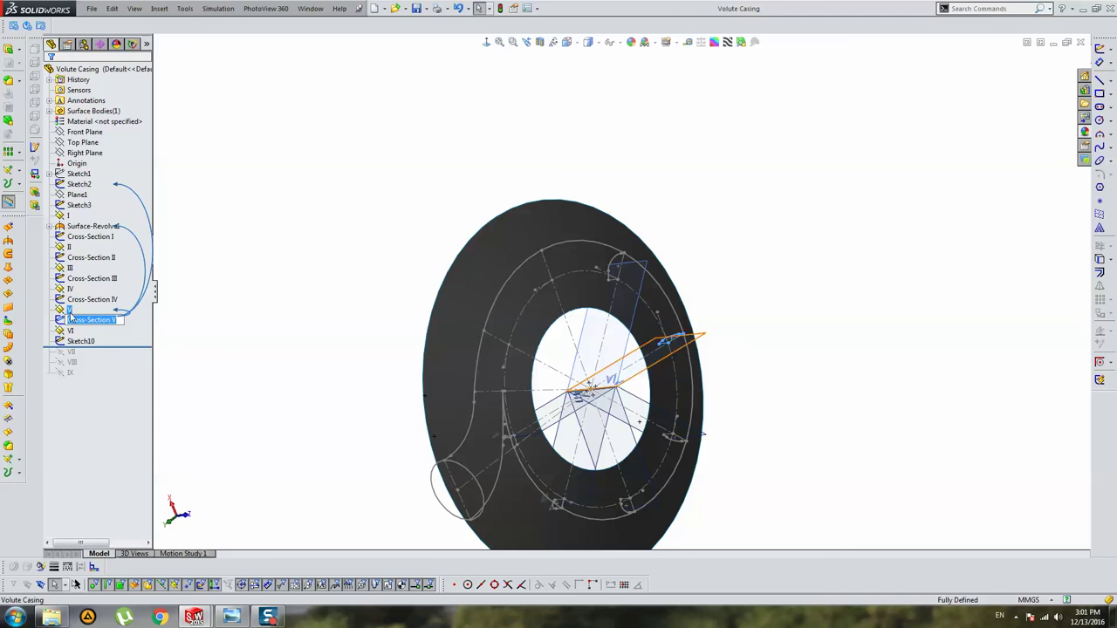
click(75, 346)
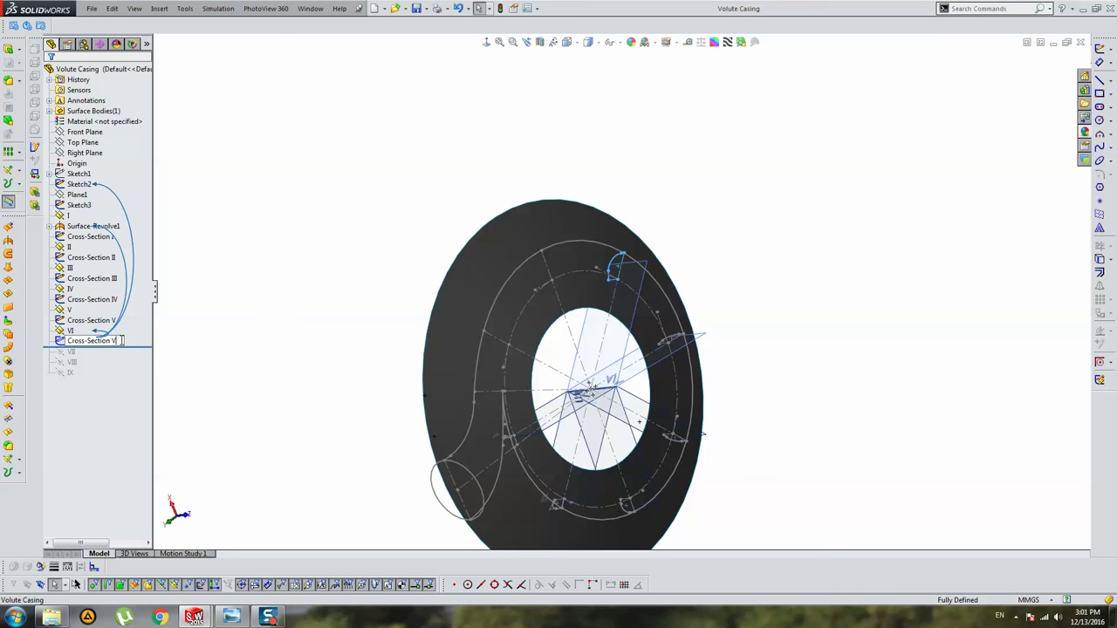
text(I)
key(Return)
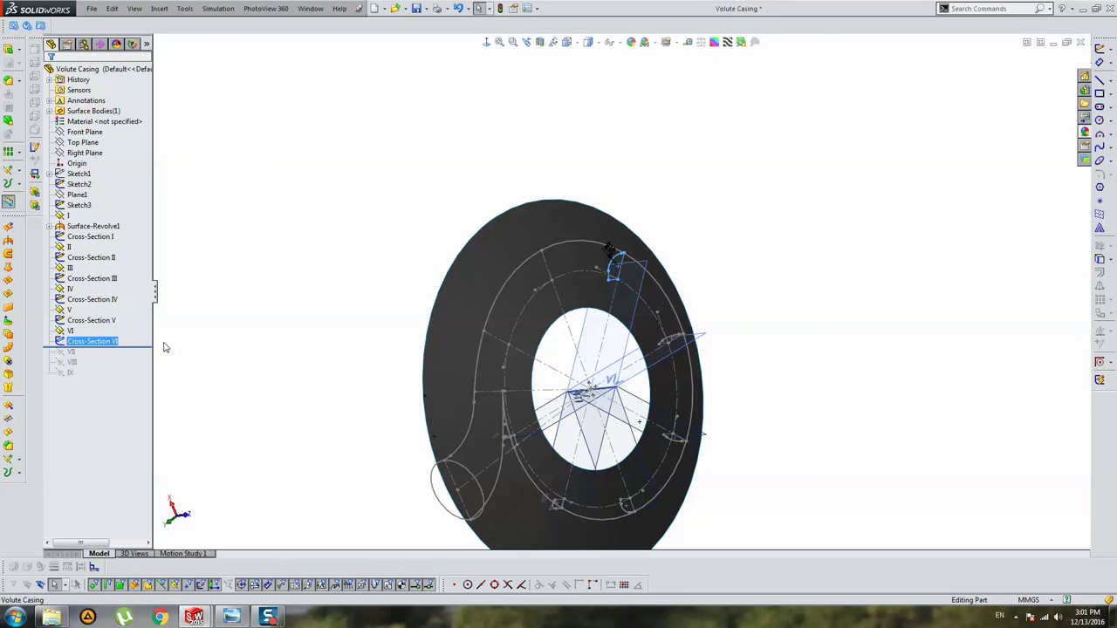
Step: Roll the feature tree forward past plane VII and select plane VII
right_click(68, 361)
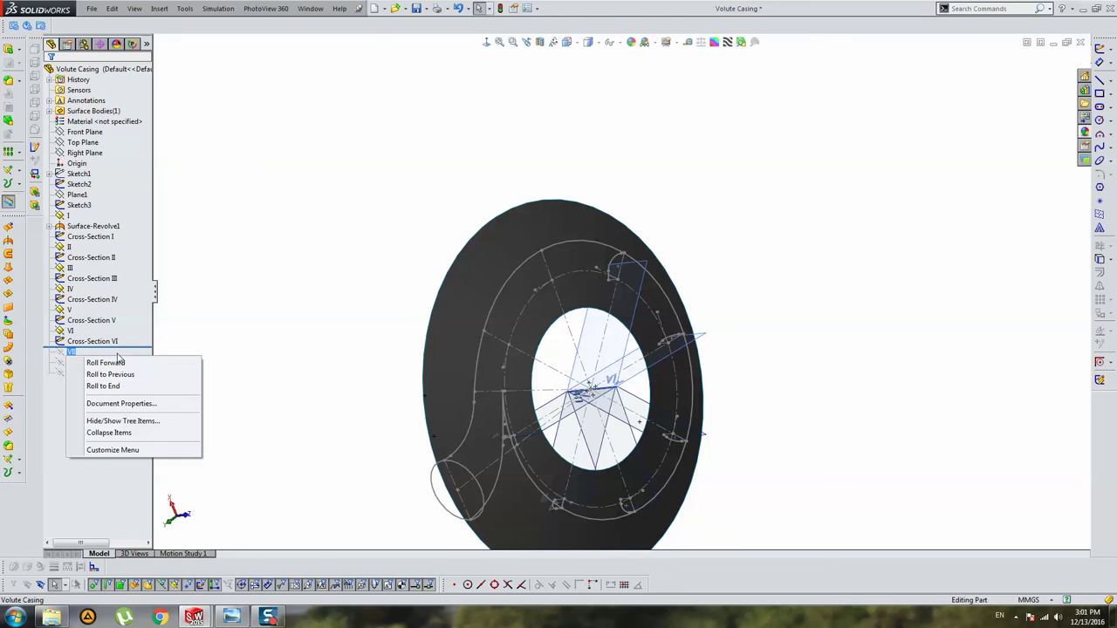
click(87, 362)
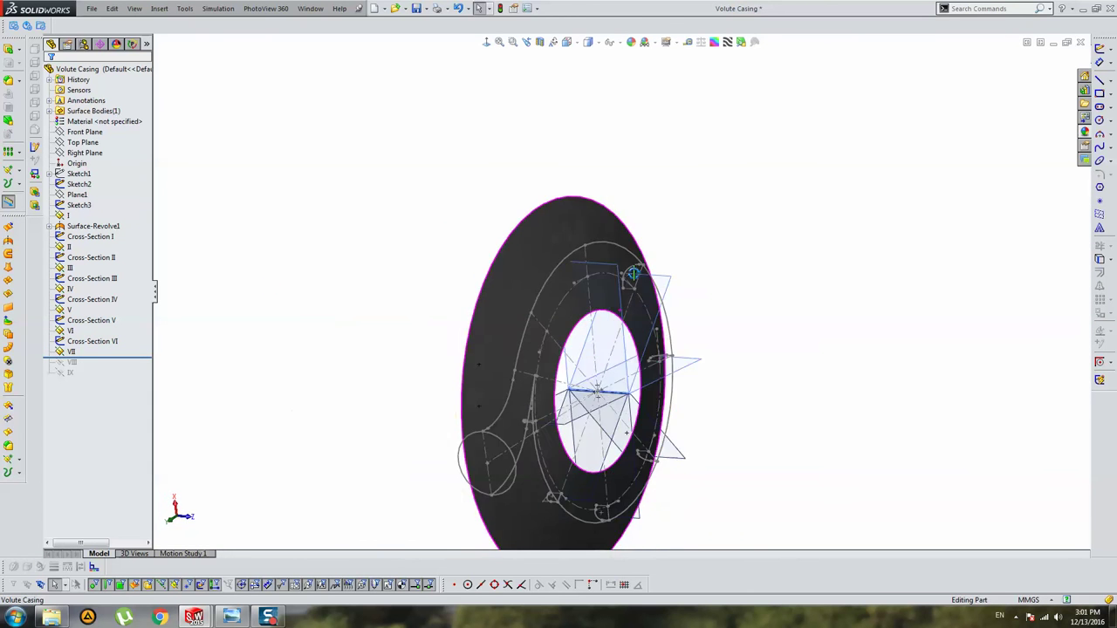
middle_drag(722, 271, 602, 290)
scroll(602, 291, down, 2)
scroll(602, 290, up, 3)
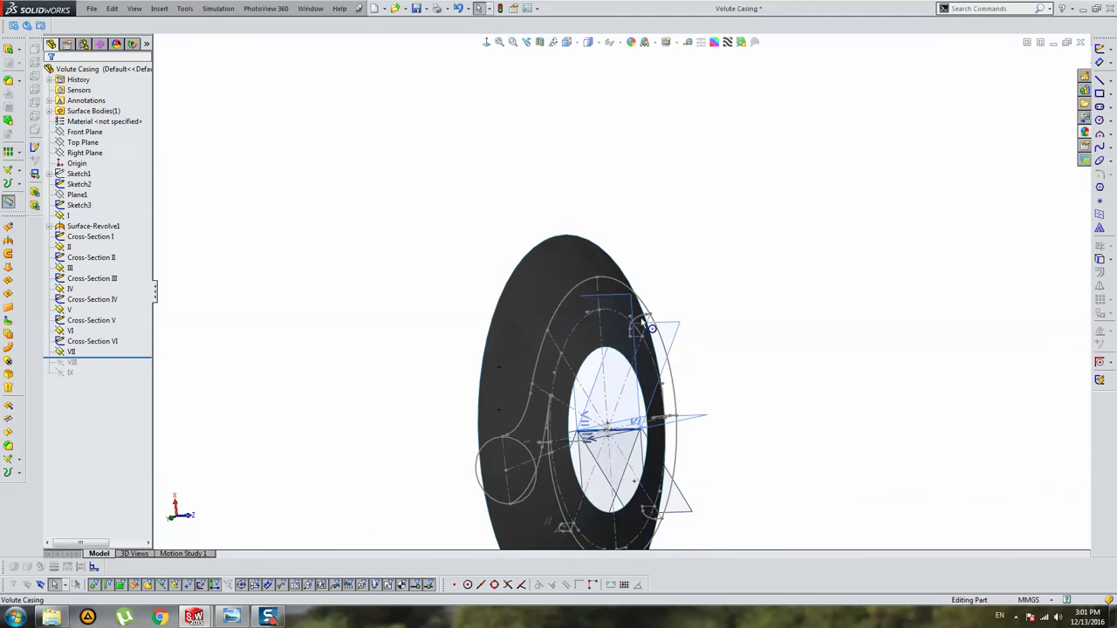
click(601, 297)
Step: Start a sketch on plane VII and intersect Surface-Revolve1 with it, trimming the line's top end
click(1099, 46)
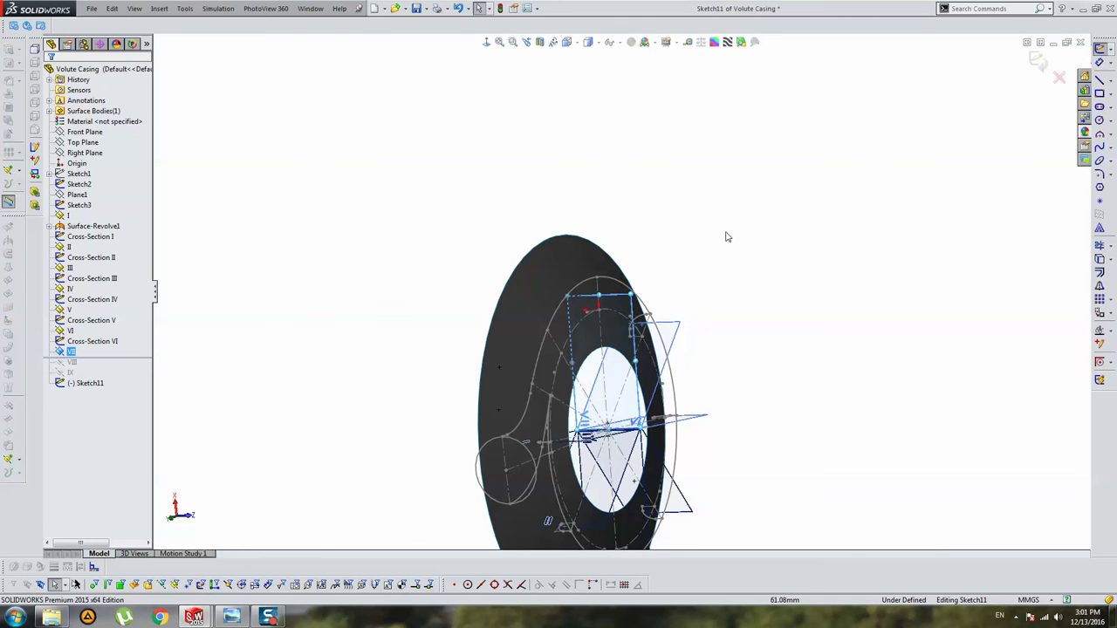
middle_drag(647, 268, 610, 279)
click(523, 288)
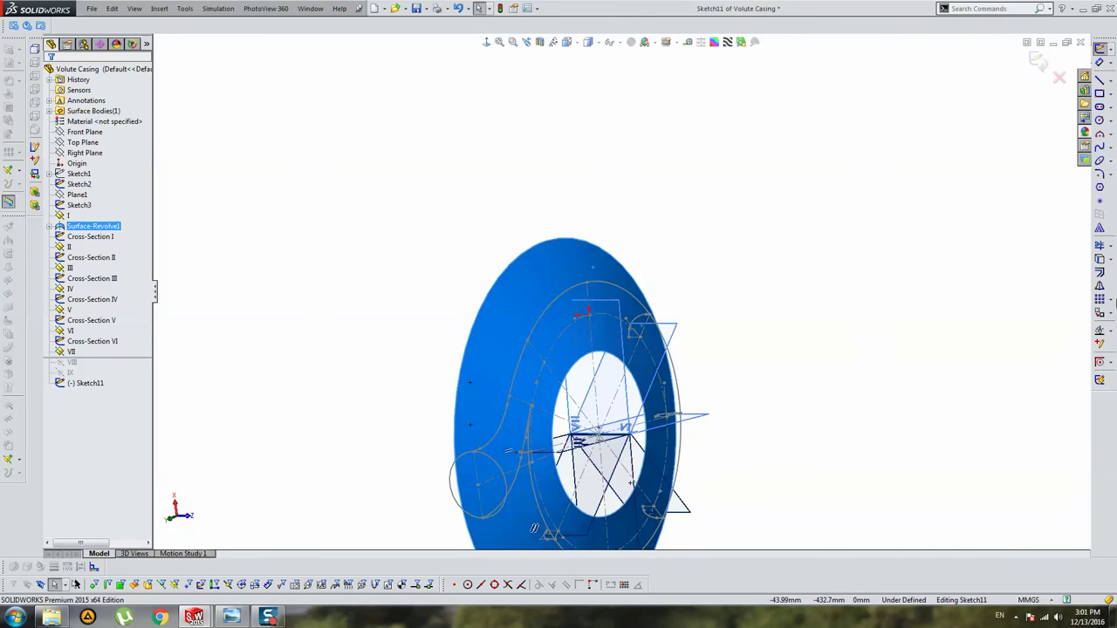
click(1113, 271)
click(1047, 271)
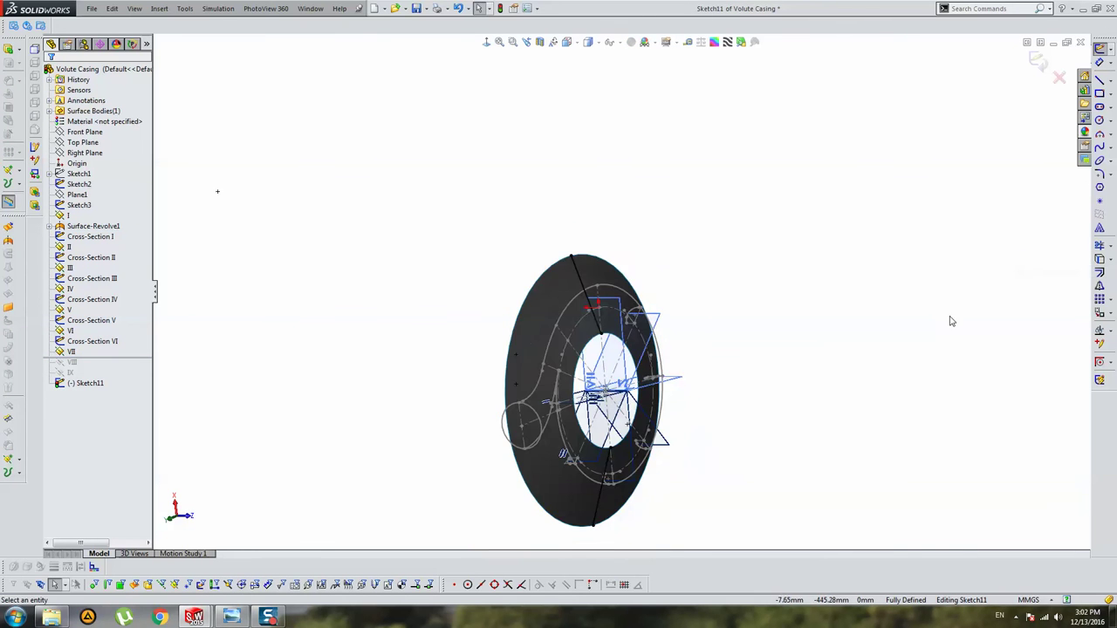
scroll(622, 288, up, 3)
scroll(661, 463, down, 3)
drag(636, 344, 561, 394)
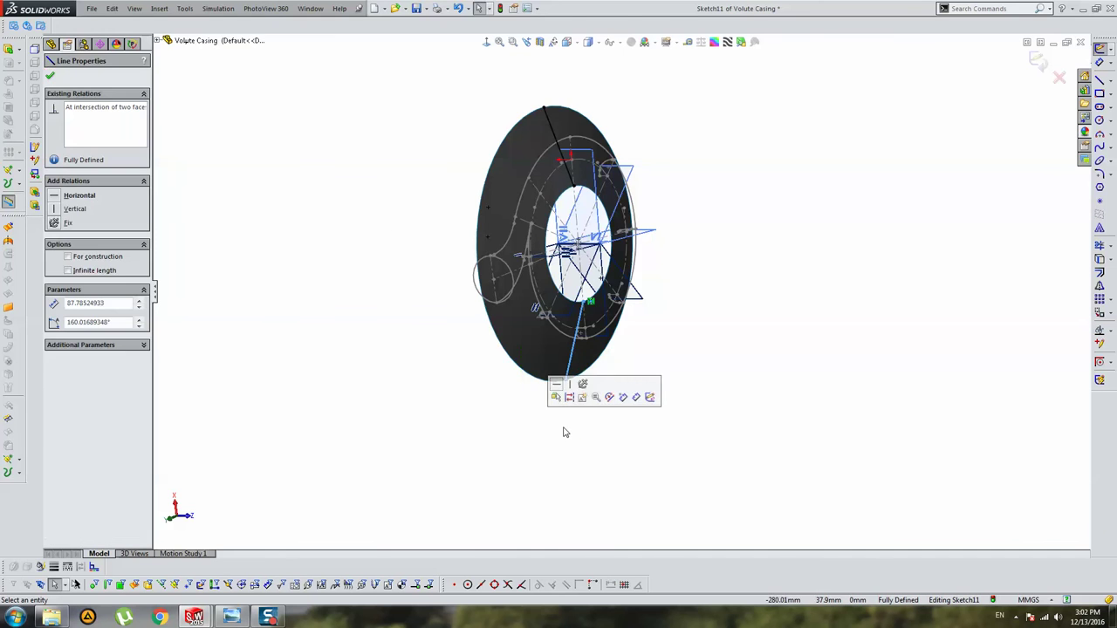
click(592, 109)
scroll(576, 115, down, 3)
scroll(541, 148, down, 1)
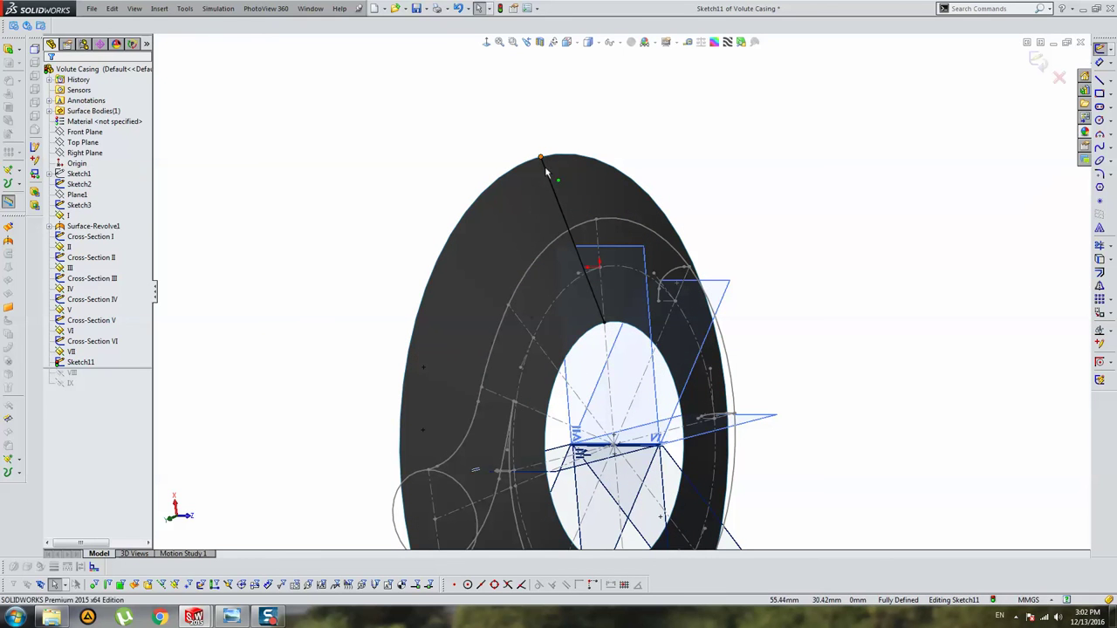
drag(543, 164, 555, 197)
key(Escape)
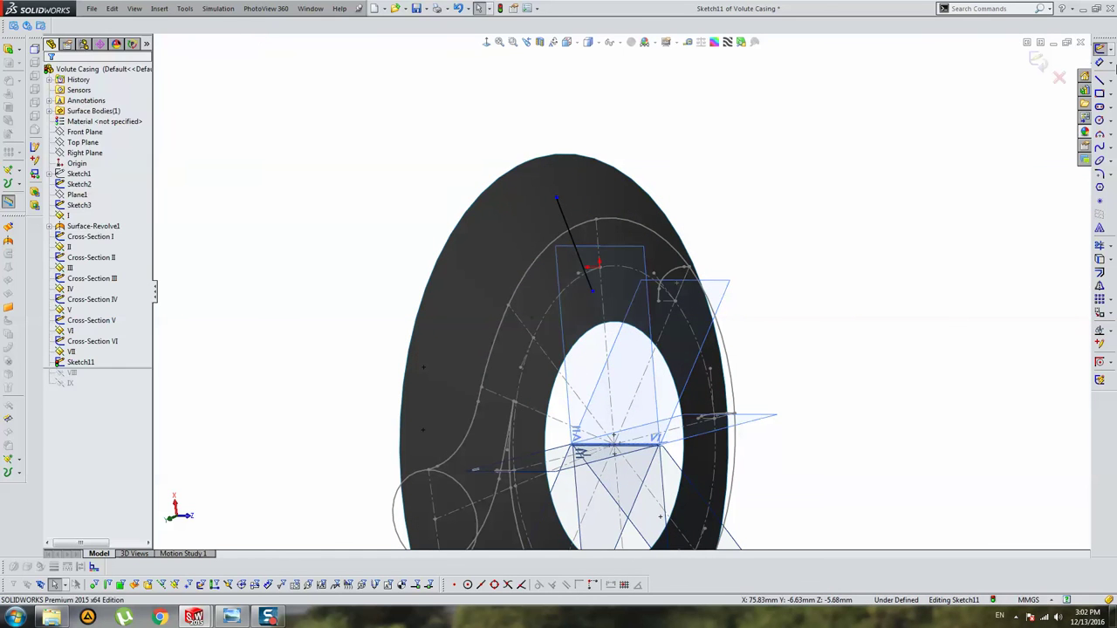
Step: Draw the top, side and bottom edges of section VII, joined to the intersection line
click(1099, 80)
scroll(611, 179, down, 1)
scroll(611, 179, down, 2)
click(514, 211)
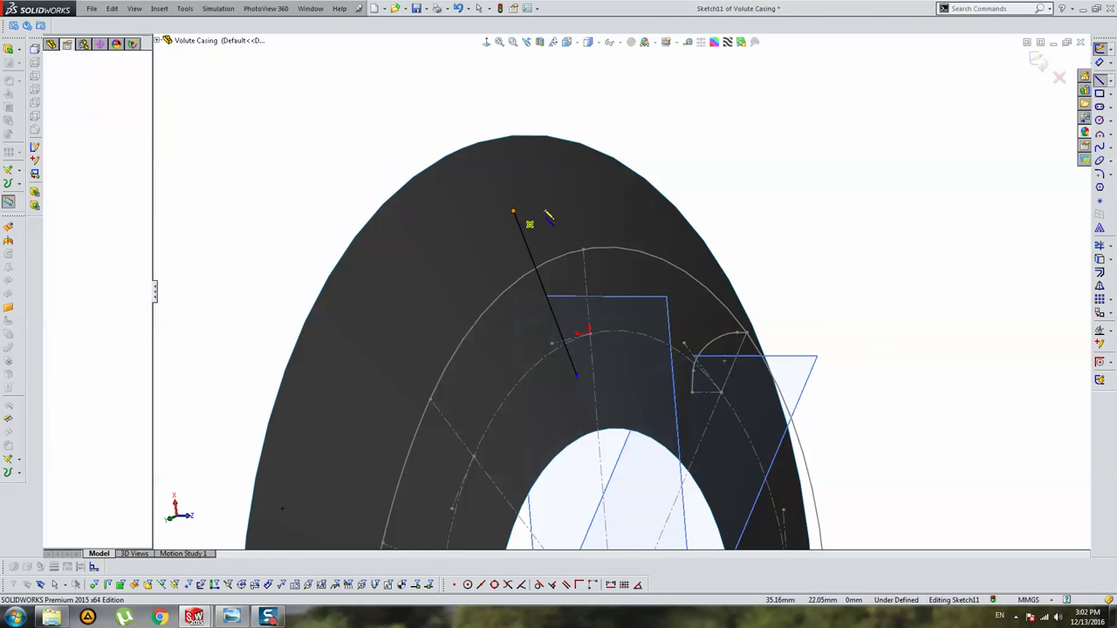
click(645, 211)
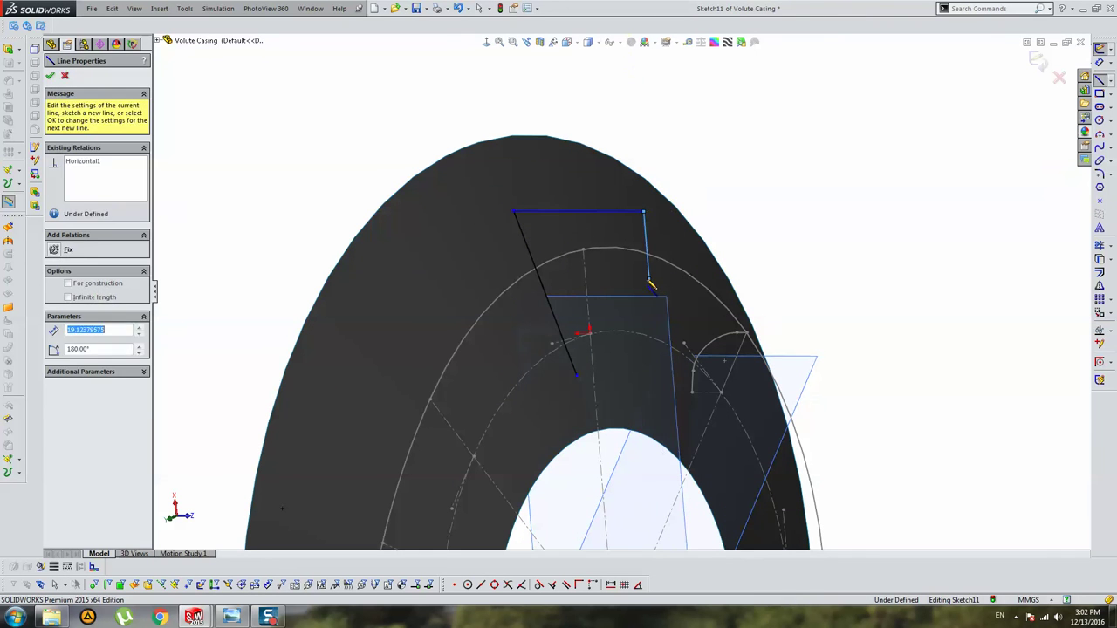
click(645, 279)
click(619, 279)
key(Escape)
drag(619, 280, 578, 376)
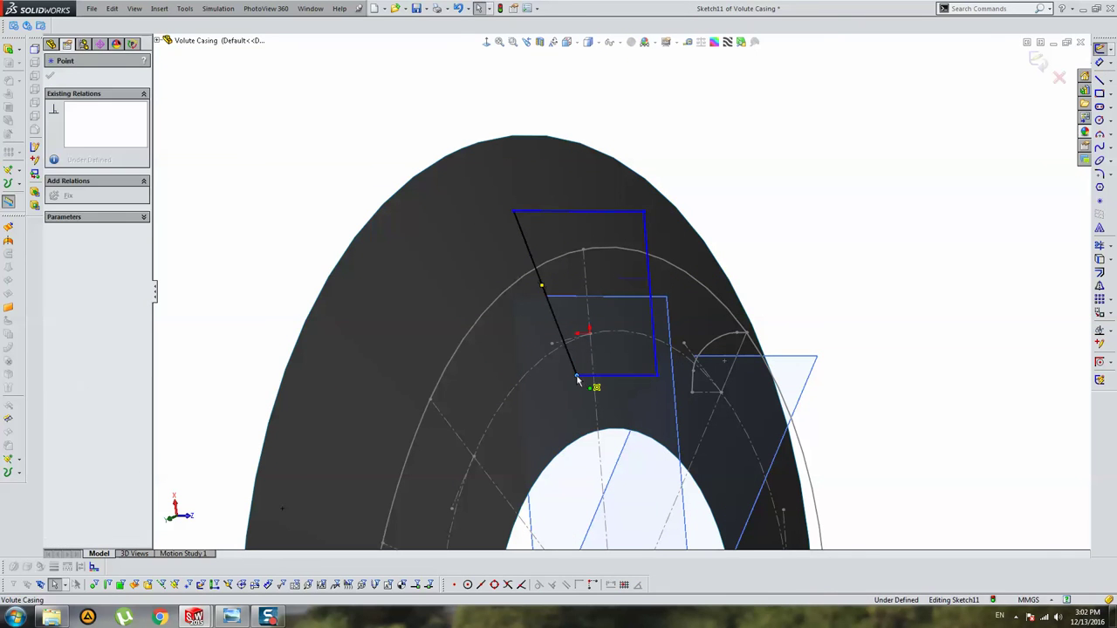
drag(756, 257, 604, 402)
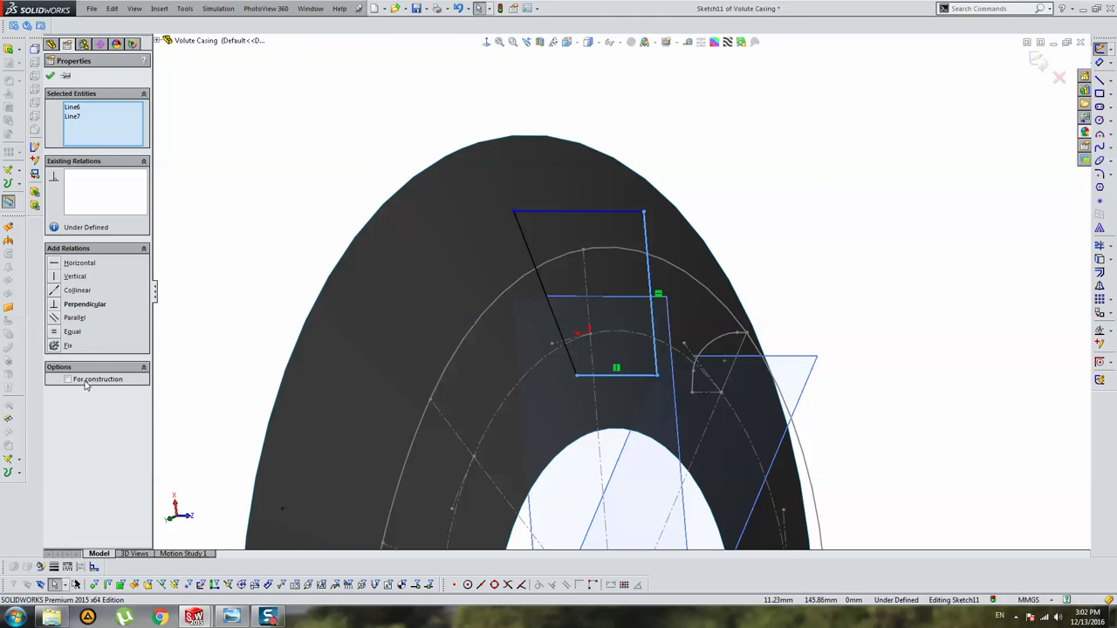
click(692, 198)
Step: Pierce the upper and lower corner points onto the Sketch2 guide arcs
click(643, 213)
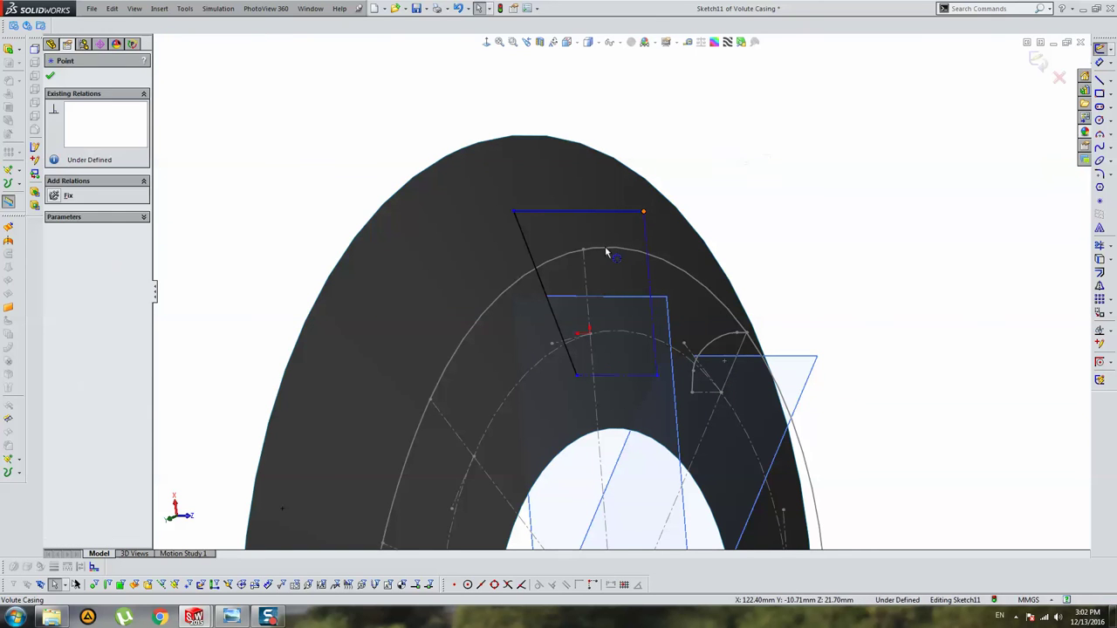
ctrl+click(604, 248)
click(67, 291)
scroll(658, 376, down, 2)
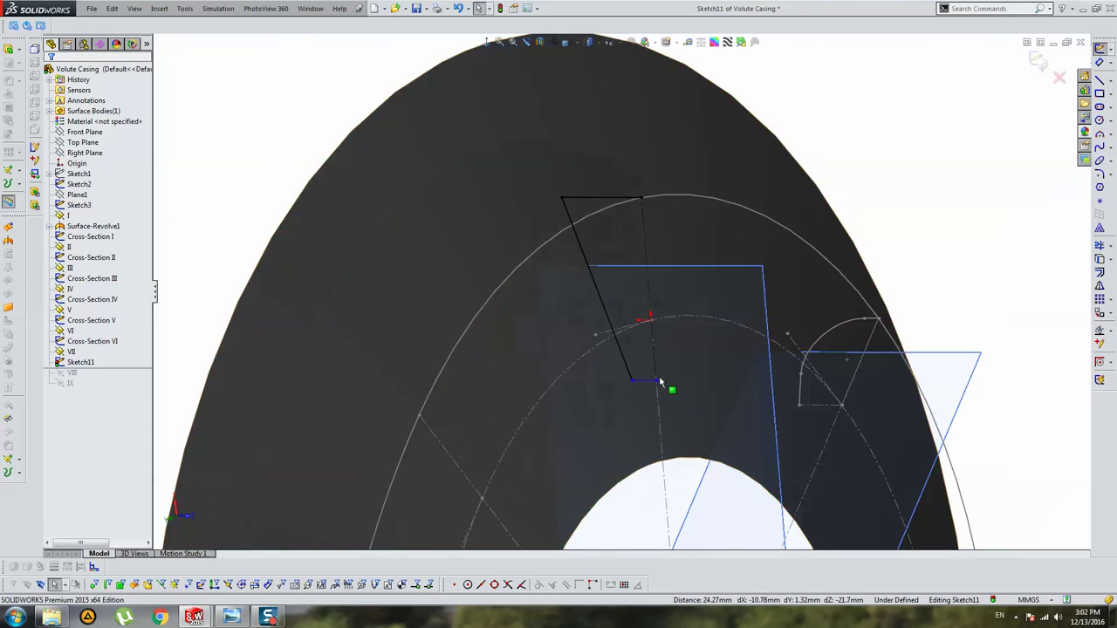
click(621, 371)
ctrl+click(589, 356)
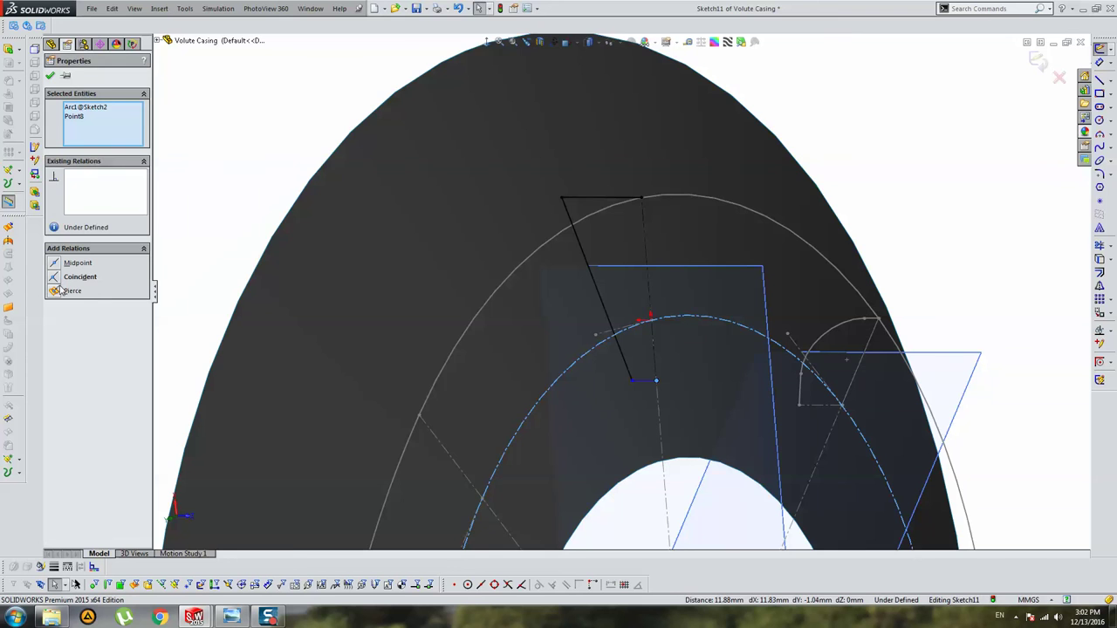
click(59, 291)
click(892, 185)
scroll(893, 186, up, 2)
Step: Read the R11 radius in Cross-sections Sketch3, then exit back to the Volute Casing
key(ctrl+Tab)
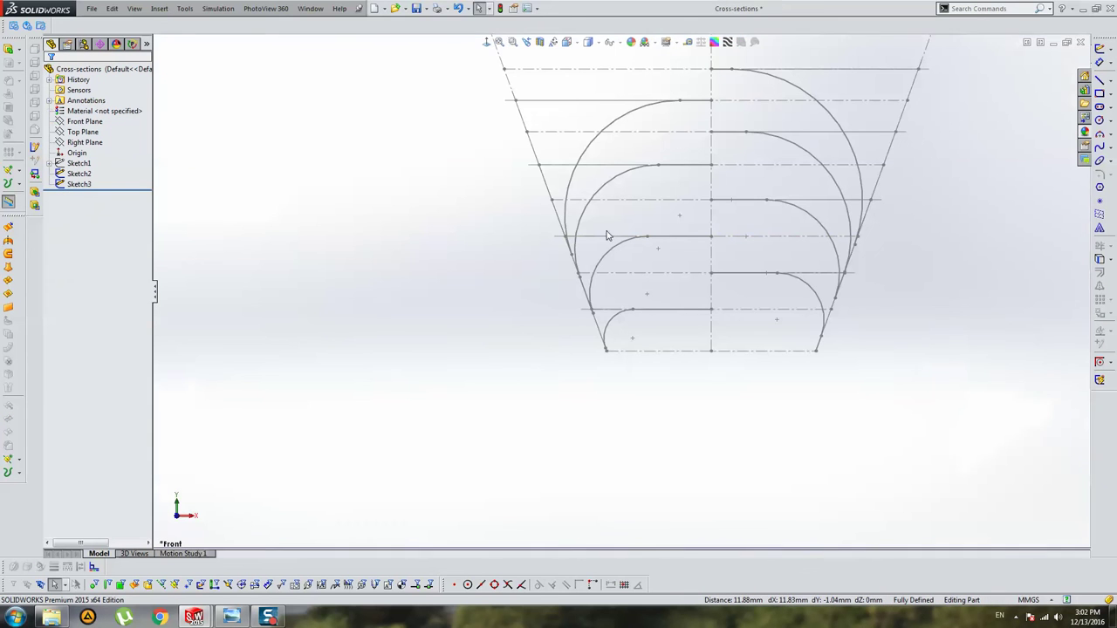
click(636, 121)
click(661, 61)
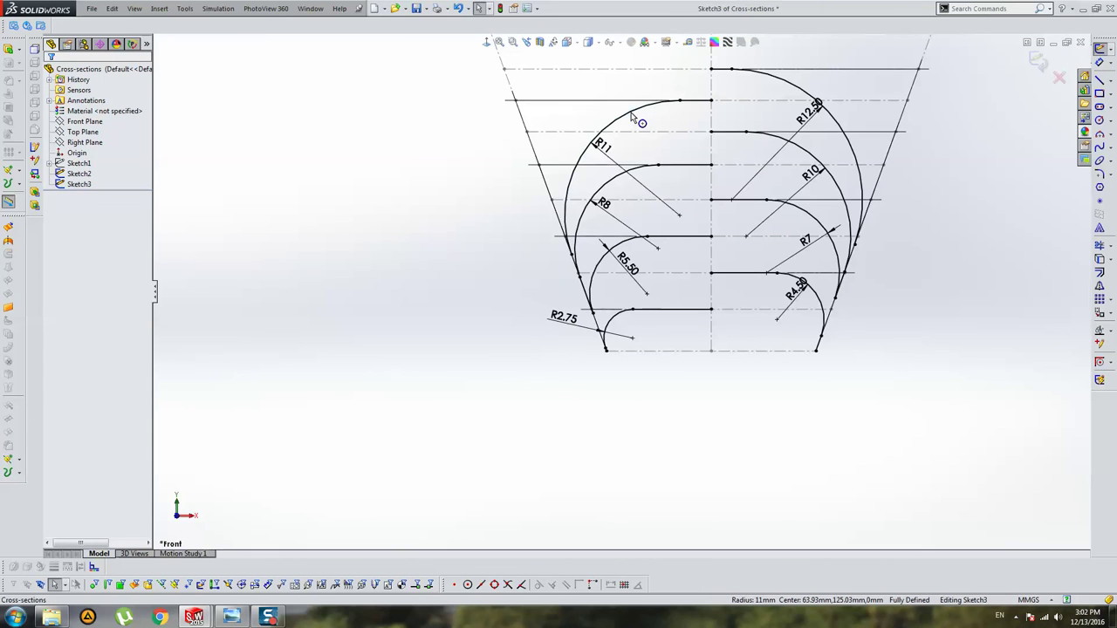
drag(589, 152, 511, 140)
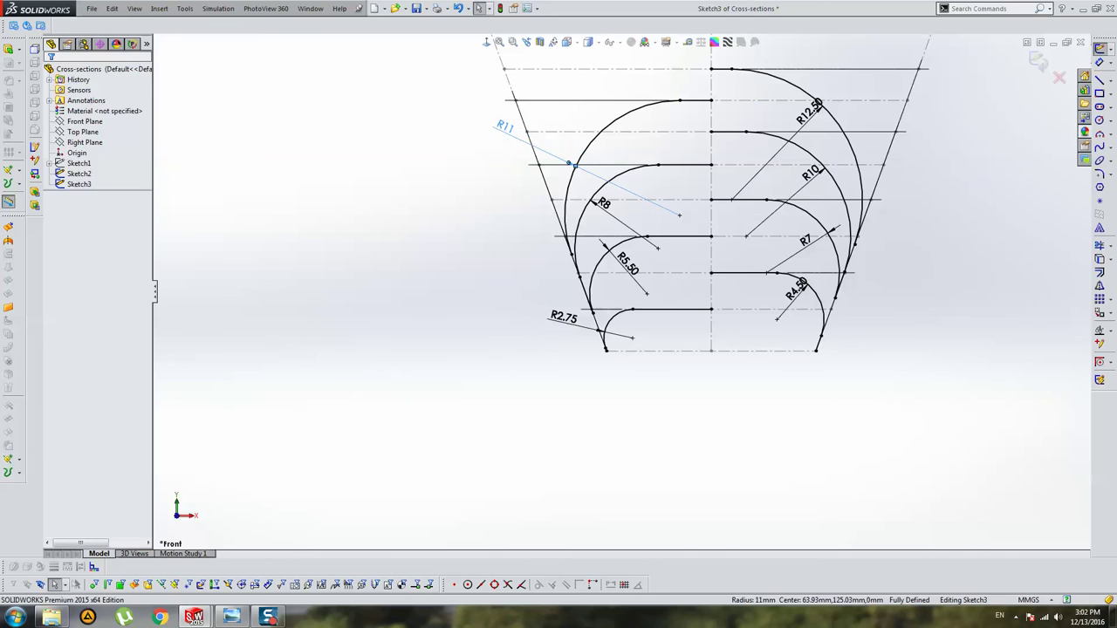
click(1037, 59)
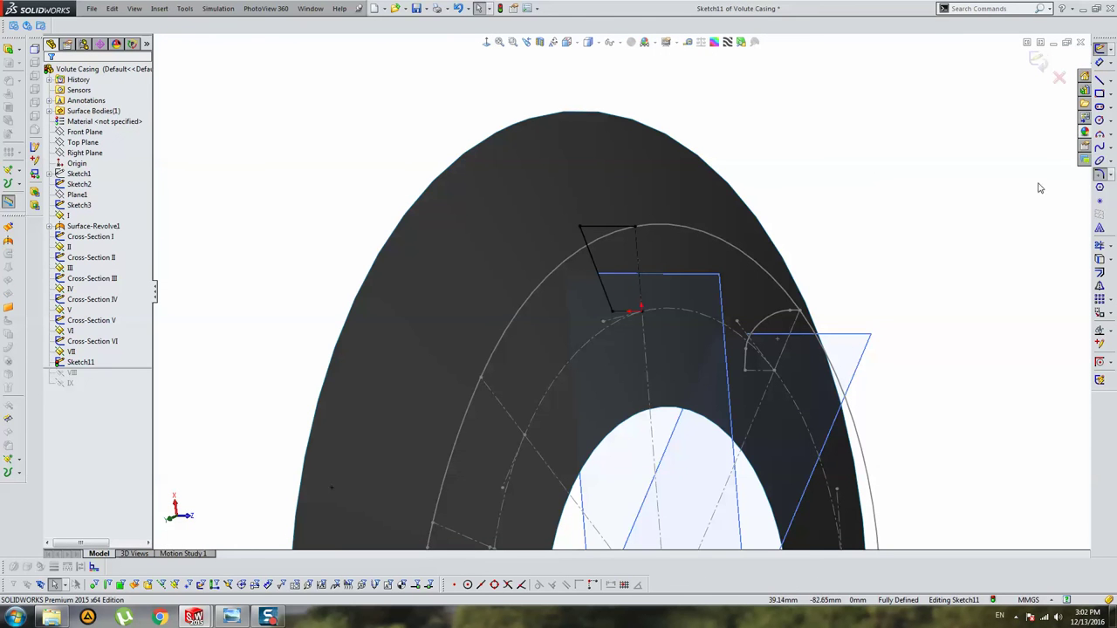
Step: Round the top corner of section VII with an 11 mm fillet and exit Sketch11
click(1099, 174)
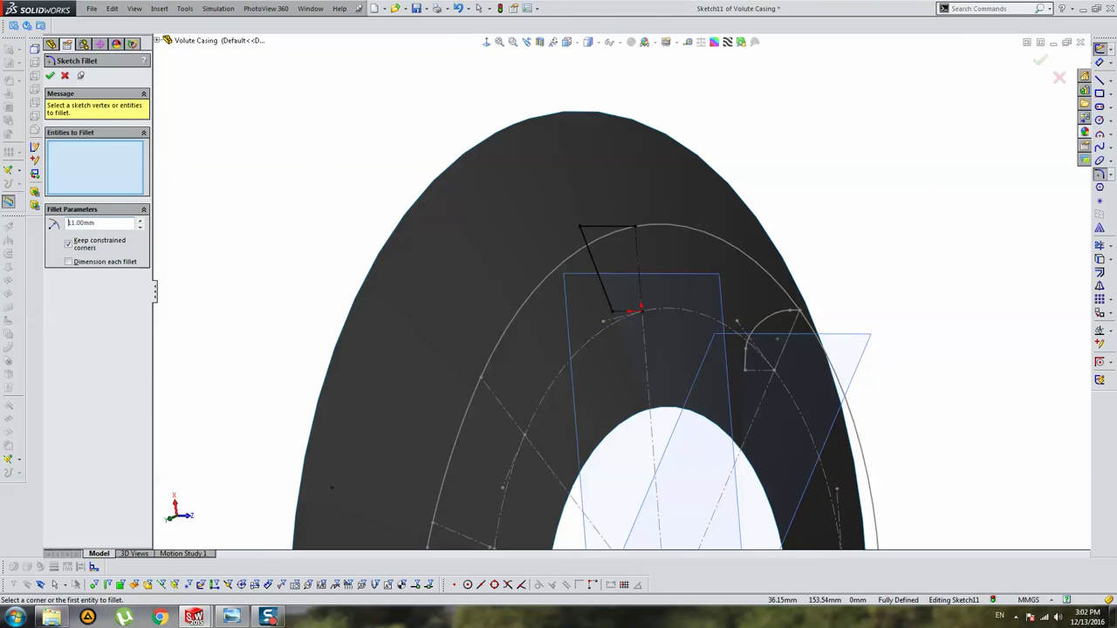
click(580, 229)
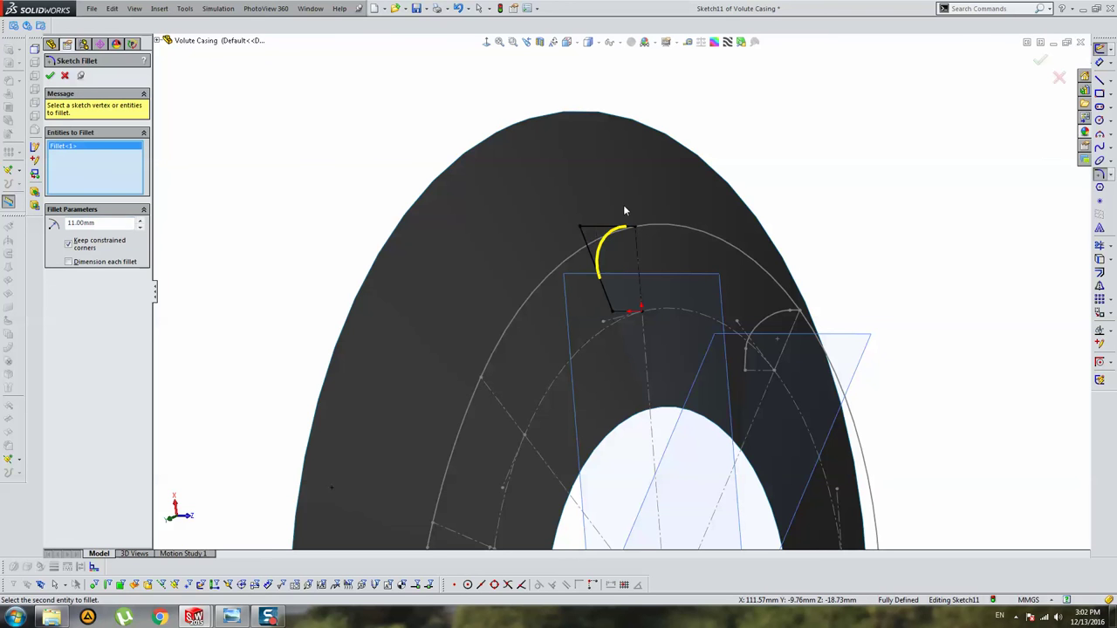
key(Return)
click(1038, 59)
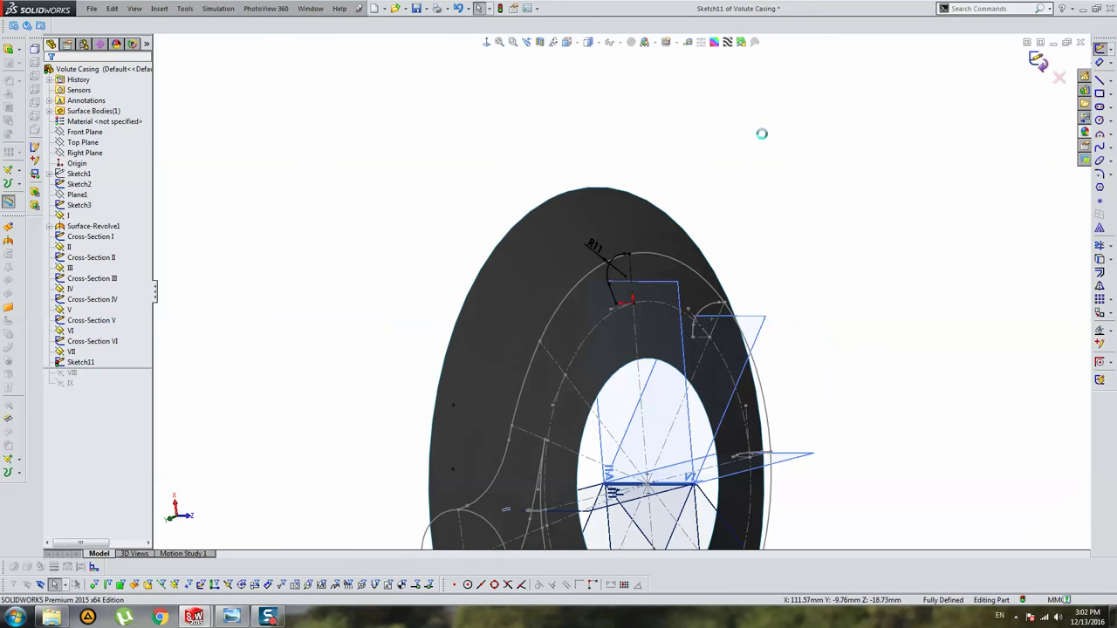
scroll(599, 305, down, 2)
mouse_move(676, 309)
middle_down()
mouse_move(569, 351)
mouse_move(710, 341)
middle_up()
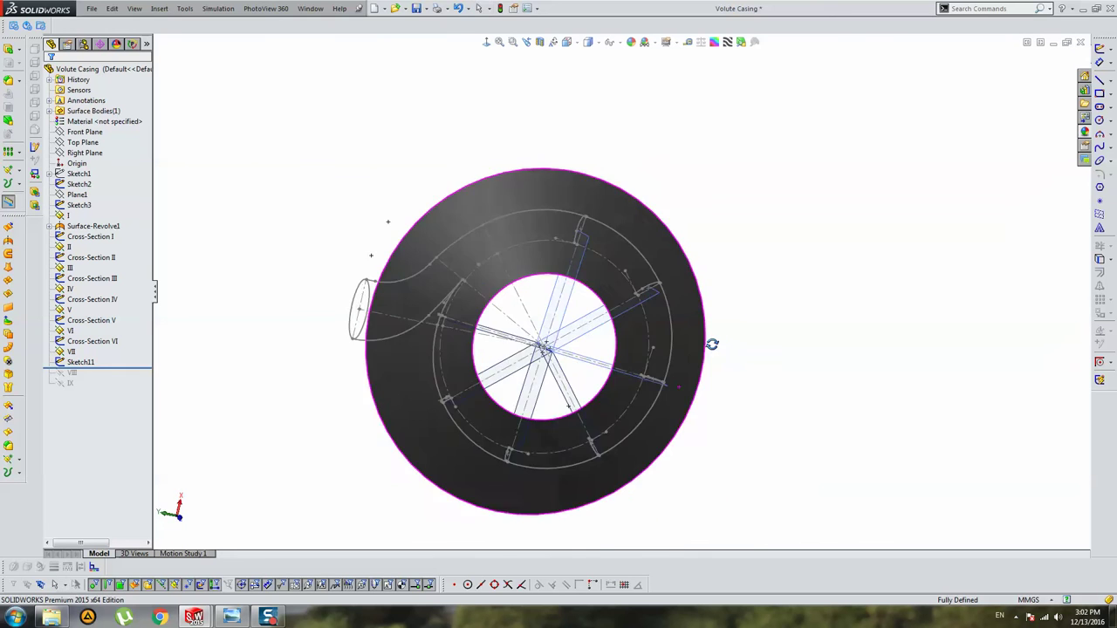
middle_drag(571, 229, 661, 293)
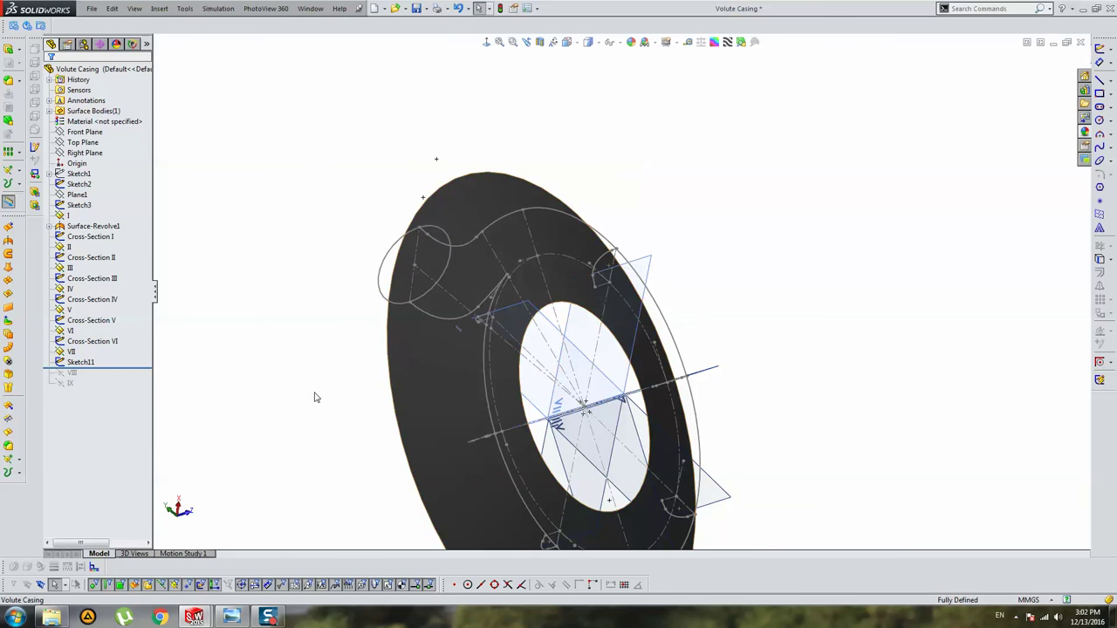
Step: Rename Sketch11 to 'Cross-Section VII' in the FeatureManager tree
click(92, 341)
click(96, 343)
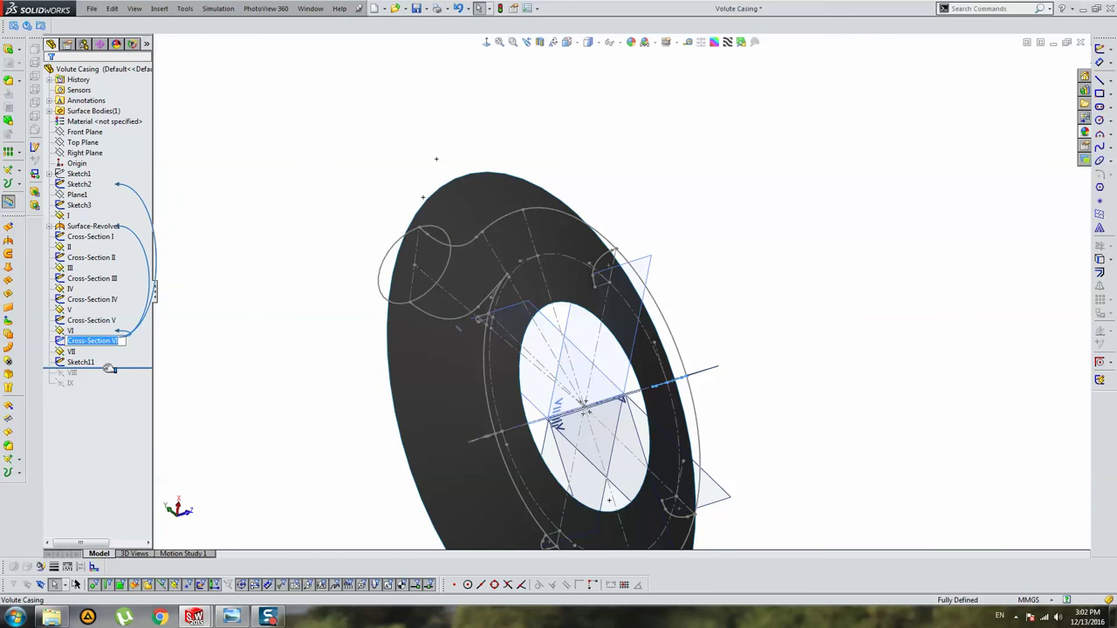
click(90, 367)
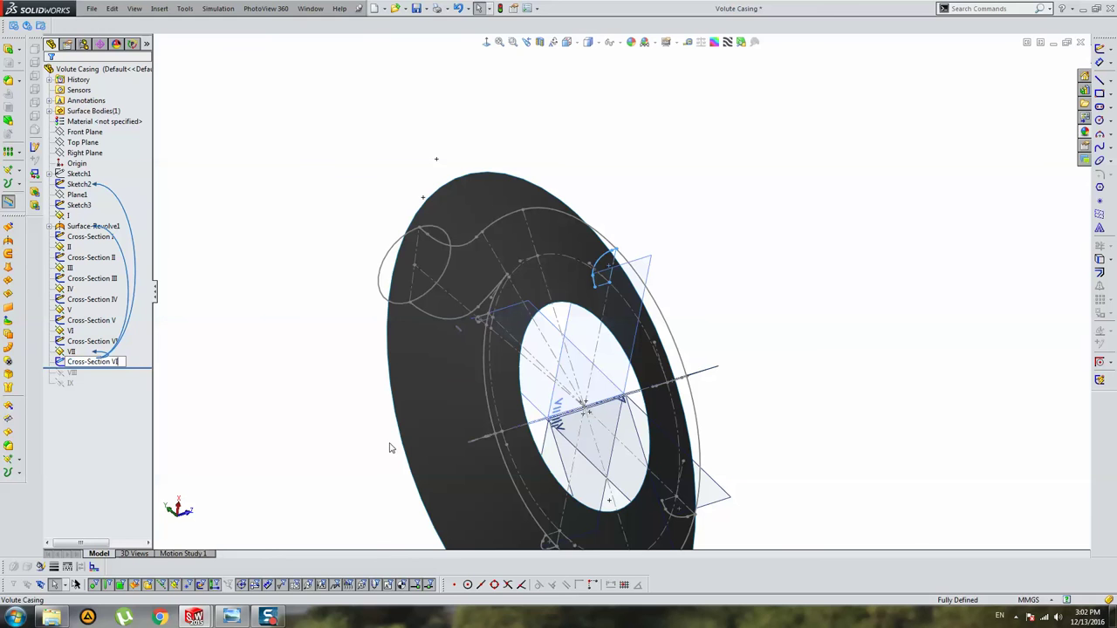
key(Return)
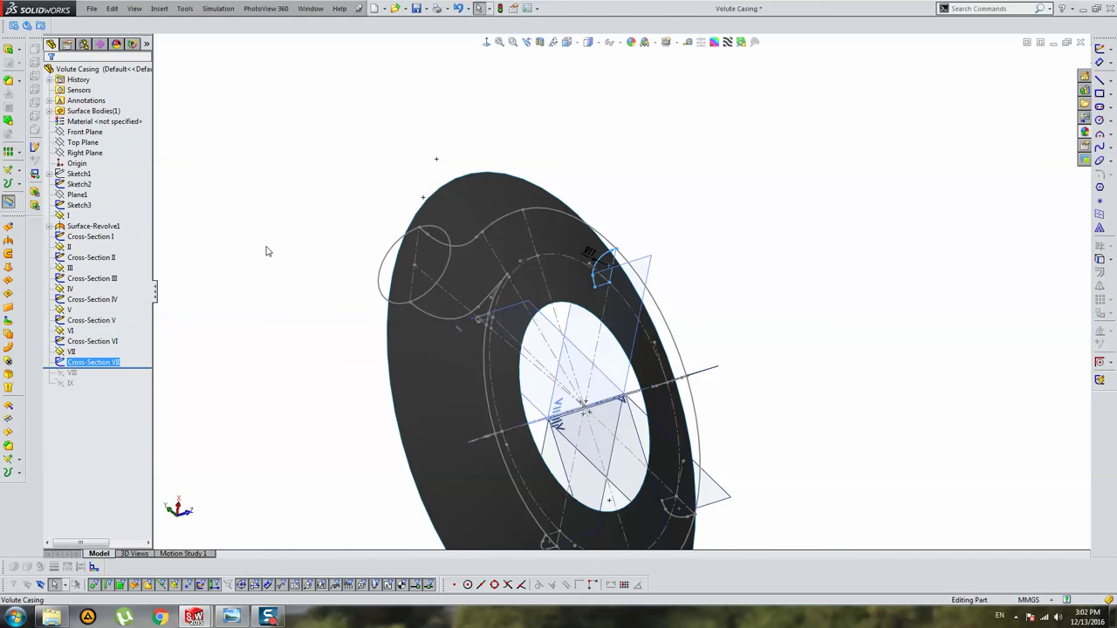
click(268, 251)
middle_drag(267, 251, 594, 227)
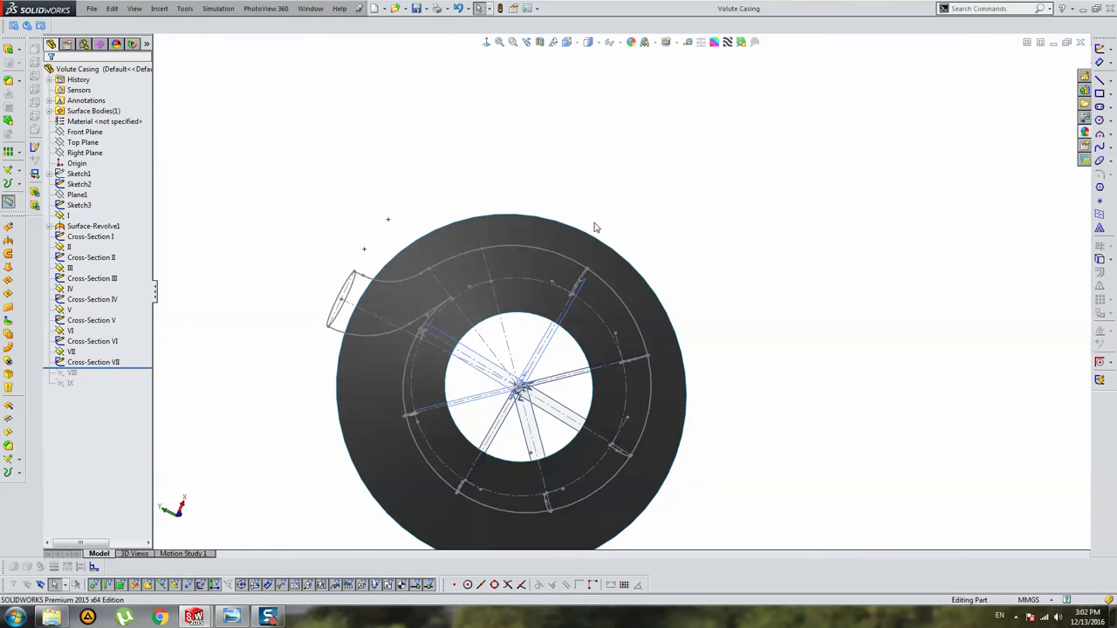
Step: Roll the history forward to include plane VIII and start a new sketch on it
right_click(62, 375)
click(96, 376)
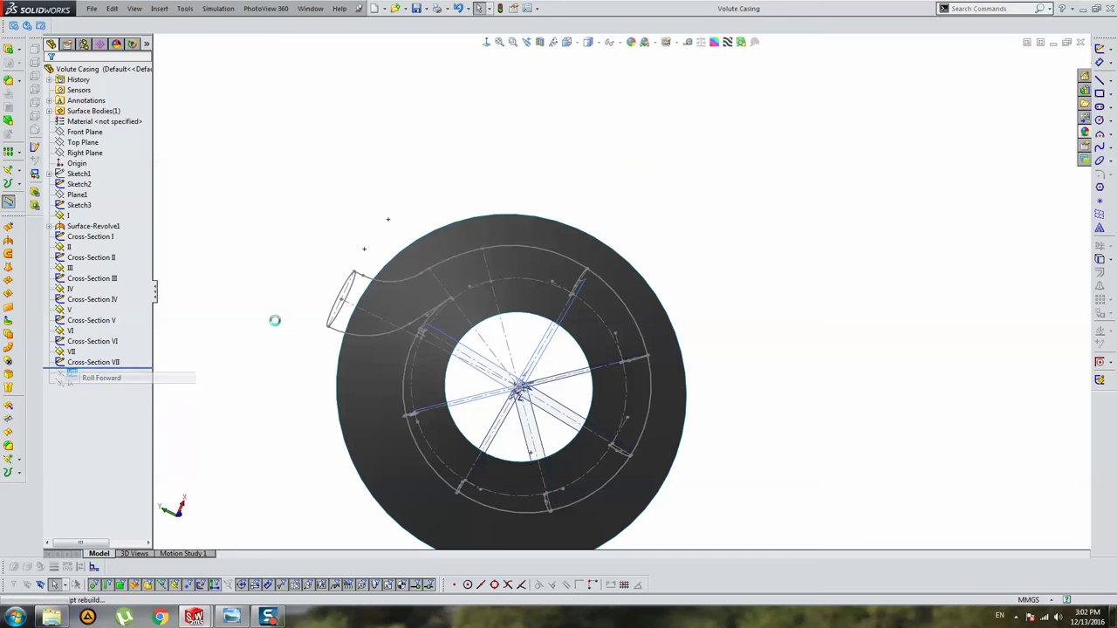
click(74, 373)
click(87, 347)
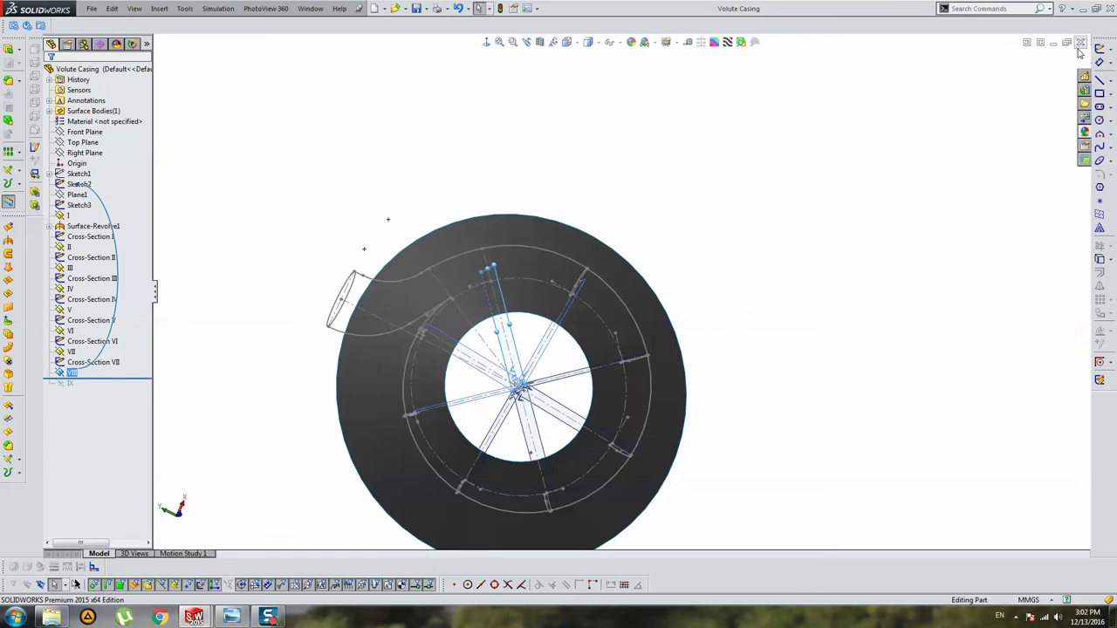
key(ctrl+shift+z)
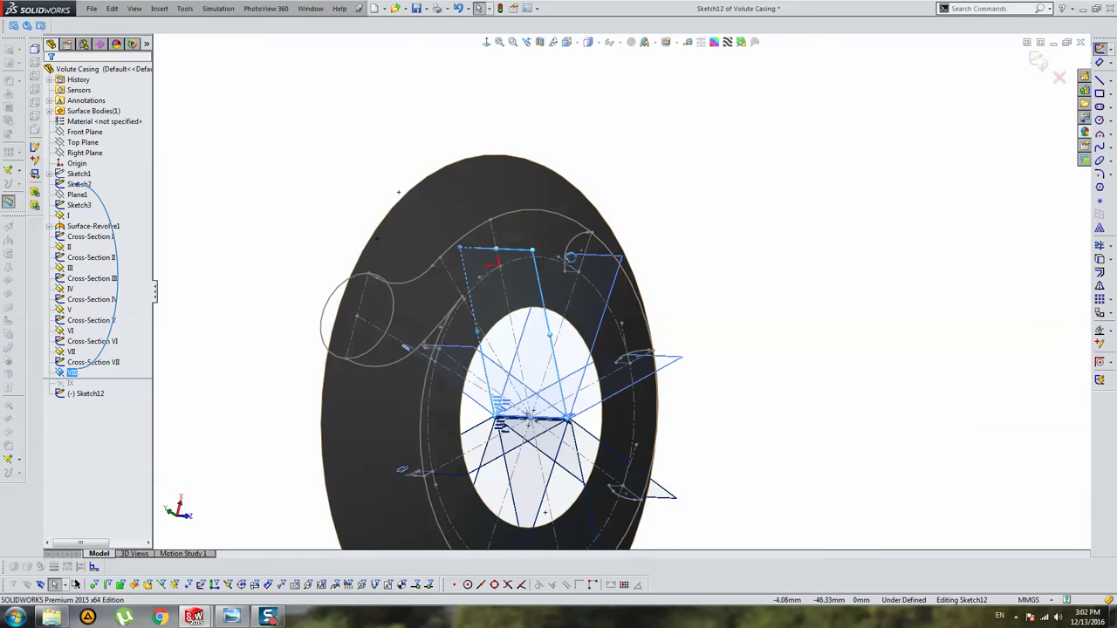
Step: Create intersection curves between the volute face and plane VIII
click(1110, 261)
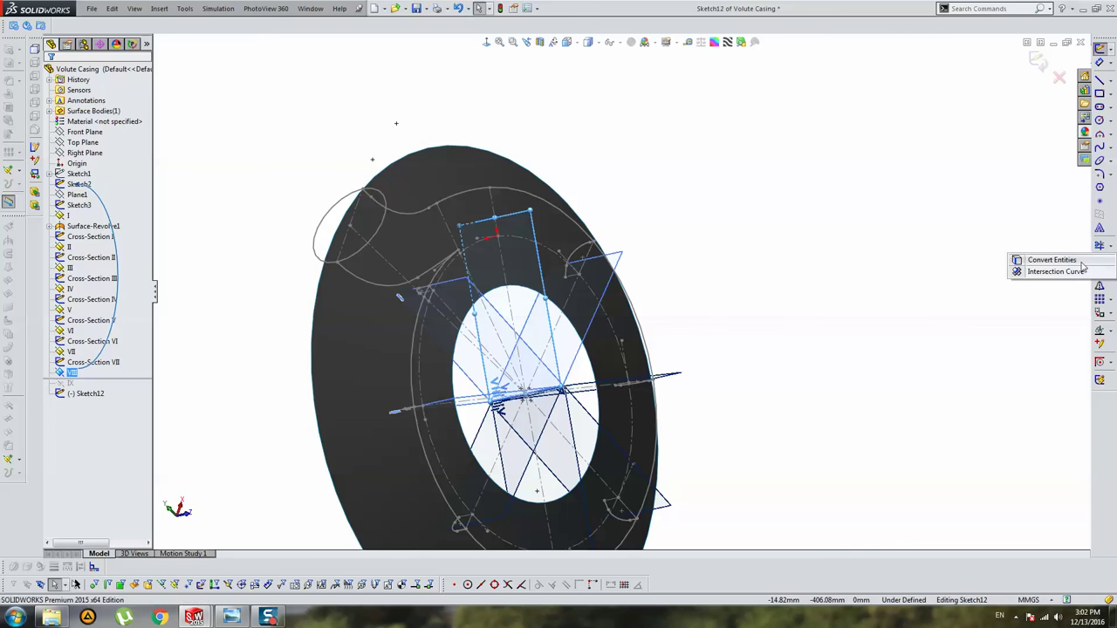
click(1047, 271)
click(505, 178)
key(Return)
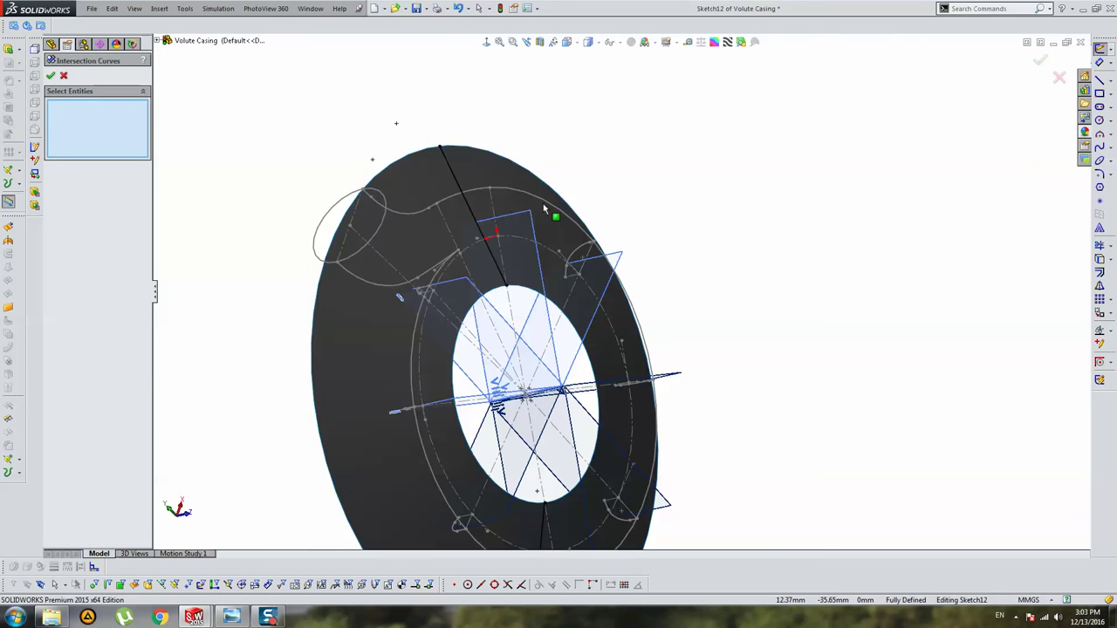
scroll(608, 323, up, 3)
drag(646, 445, 564, 499)
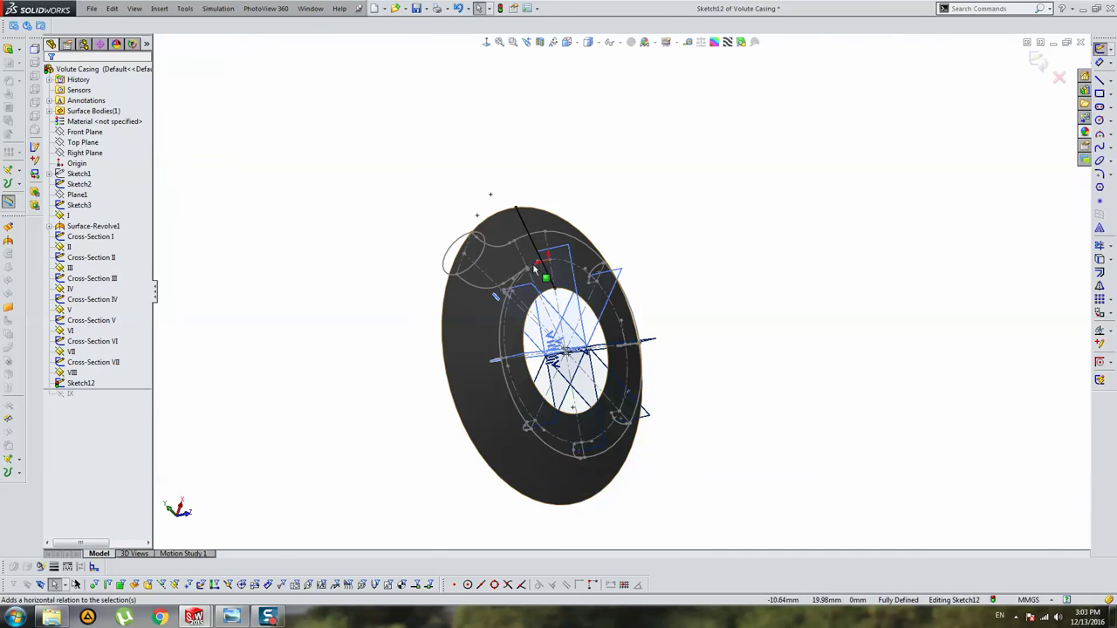
click(518, 212)
scroll(541, 288, down, 3)
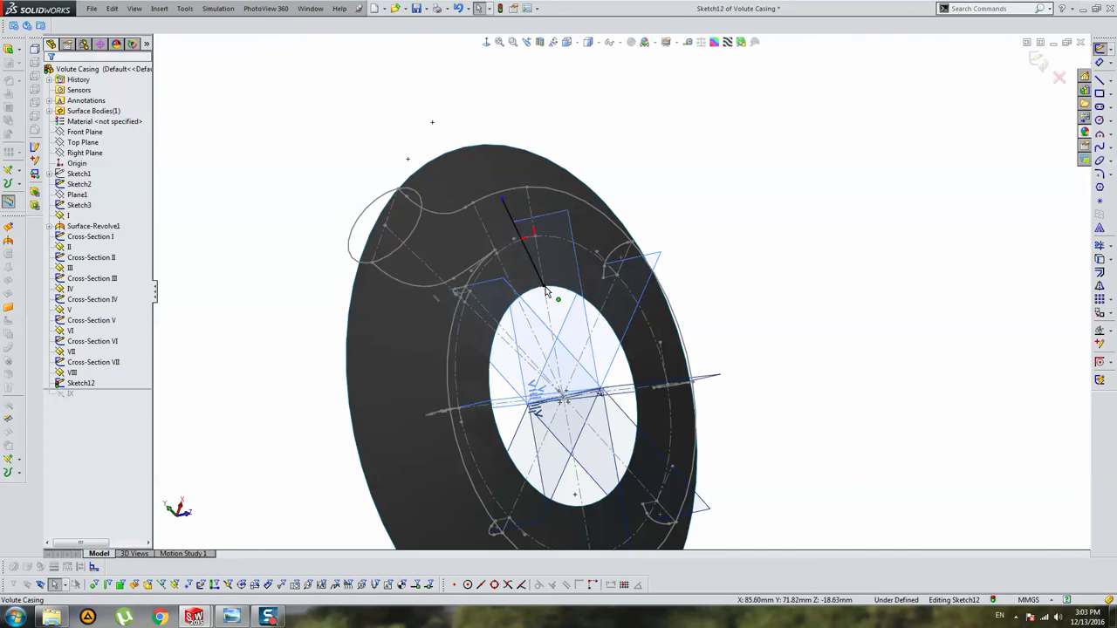
key(Escape)
scroll(560, 227, up, 2)
scroll(666, 271, down, 3)
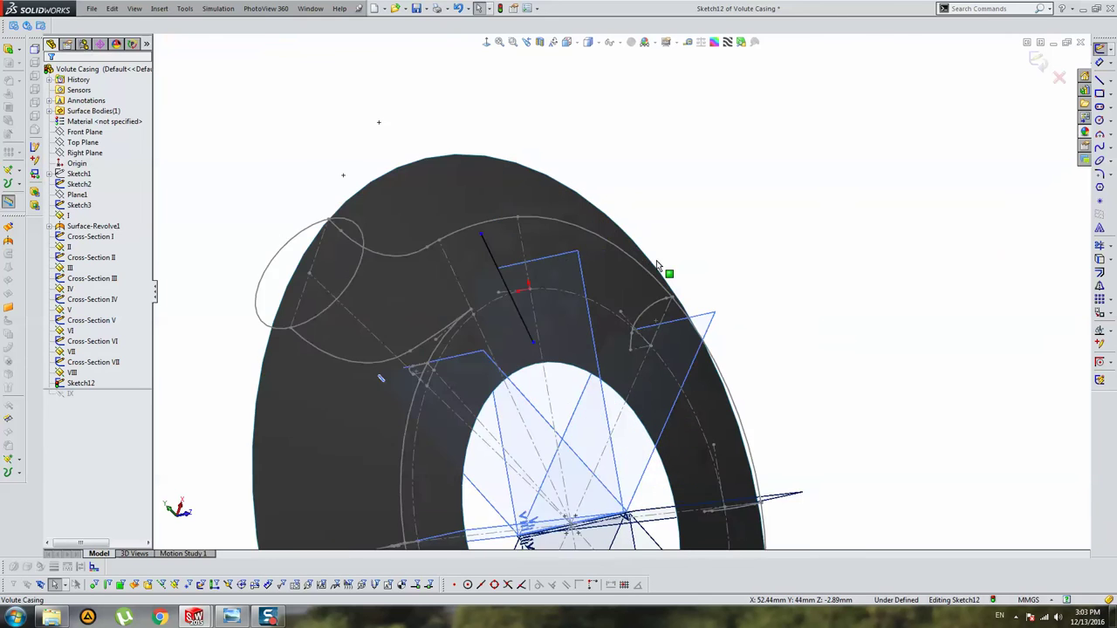
scroll(686, 253, down, 2)
middle_drag(686, 253, 1039, 205)
Step: Draw the section VIII profile lines from the intersection line's endpoint around to a bottom edge
click(1099, 79)
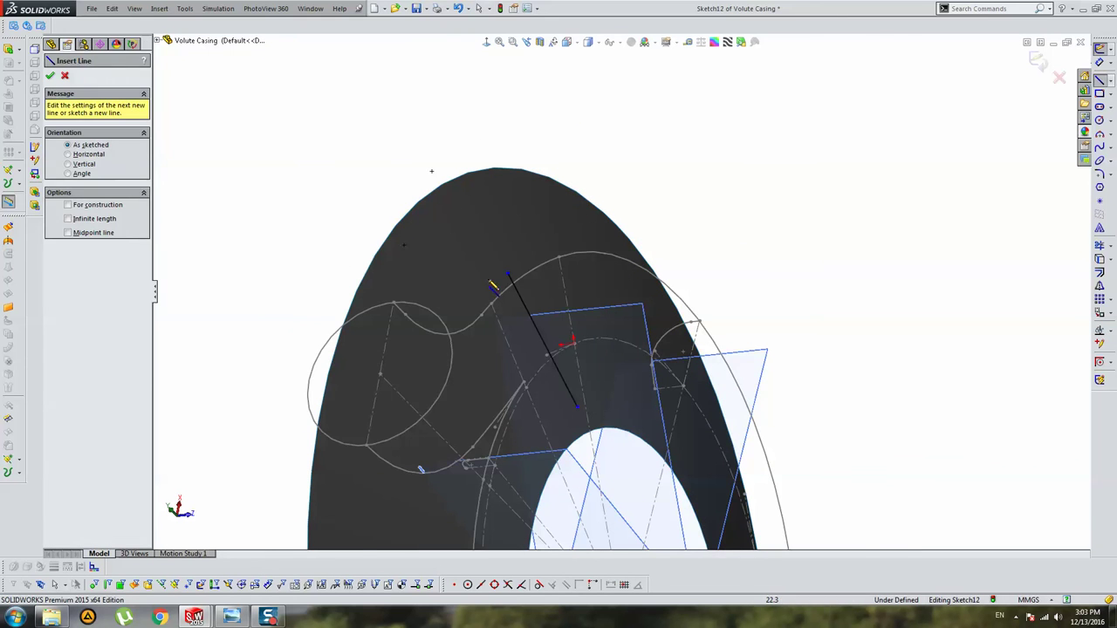
scroll(524, 283, down, 2)
click(529, 272)
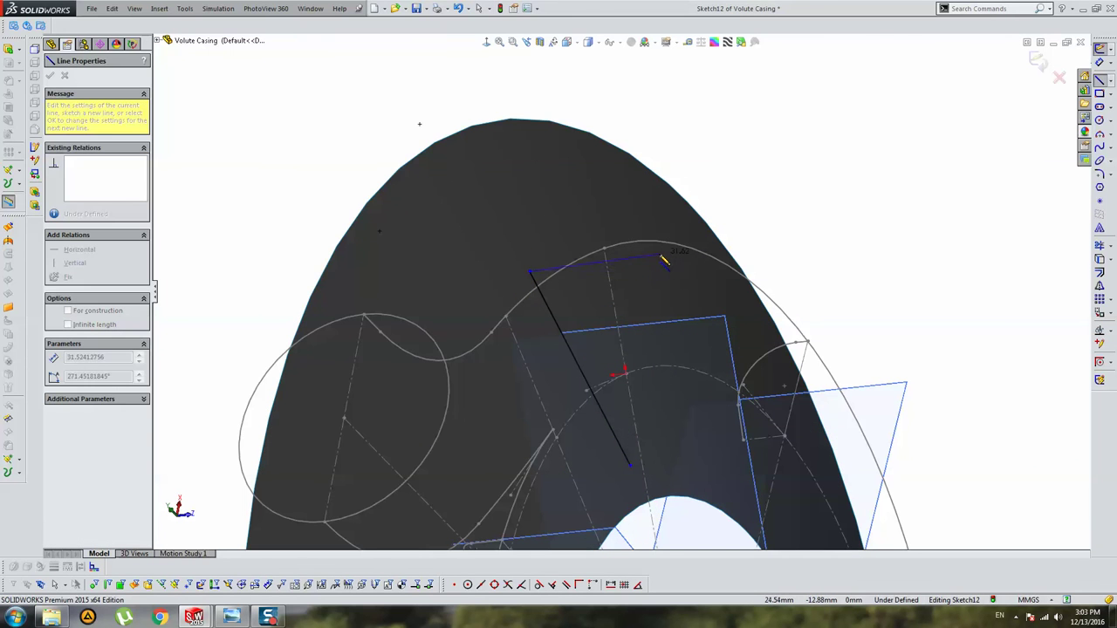
click(661, 259)
click(684, 400)
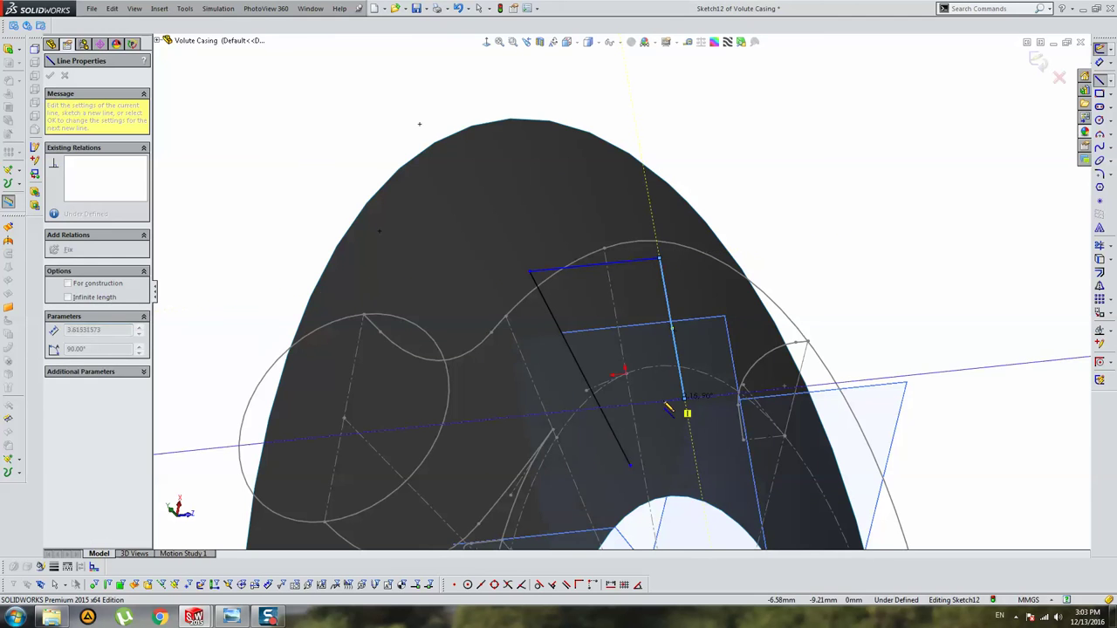
click(695, 458)
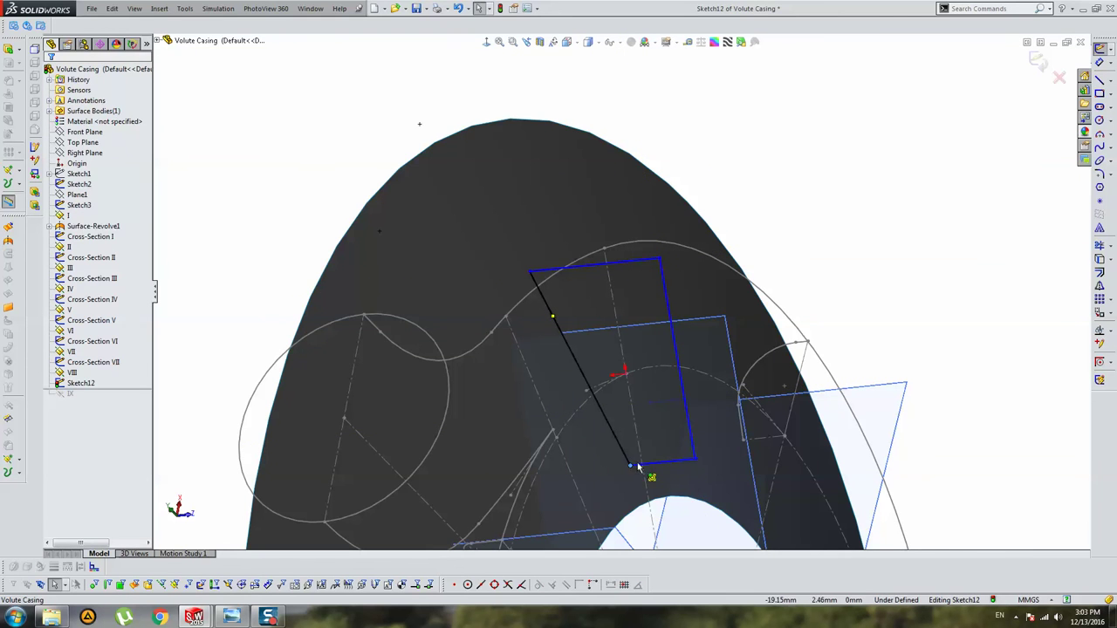
click(630, 464)
key(Escape)
Step: Convert two of the profile lines to construction geometry
middle_drag(691, 471, 911, 311)
drag(912, 311, 790, 401)
click(90, 387)
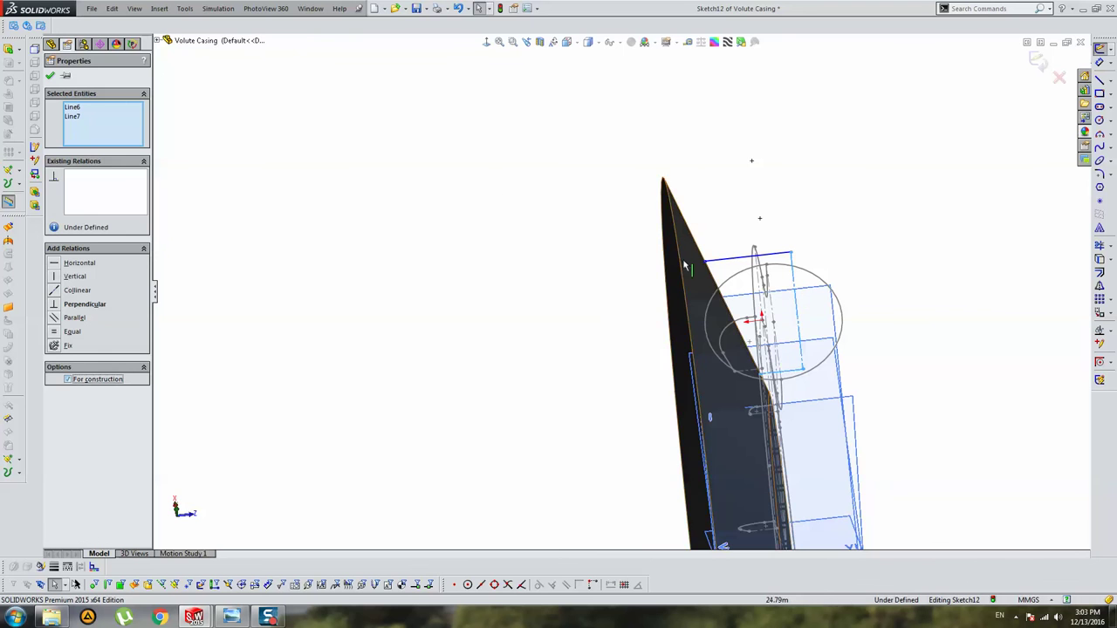
middle_drag(523, 349, 491, 337)
Step: Pierce the upper and lower endpoints onto the outer and inner volute arcs, then open Cross-sections Sketch3
click(490, 331)
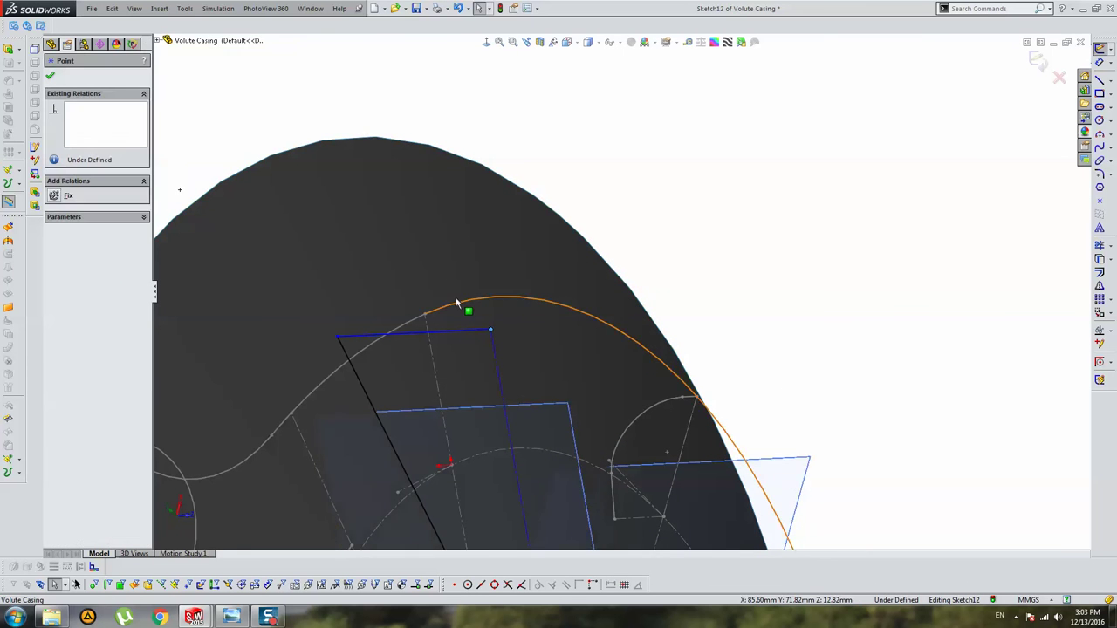
ctrl+click(451, 301)
click(73, 290)
middle_drag(541, 401, 527, 468)
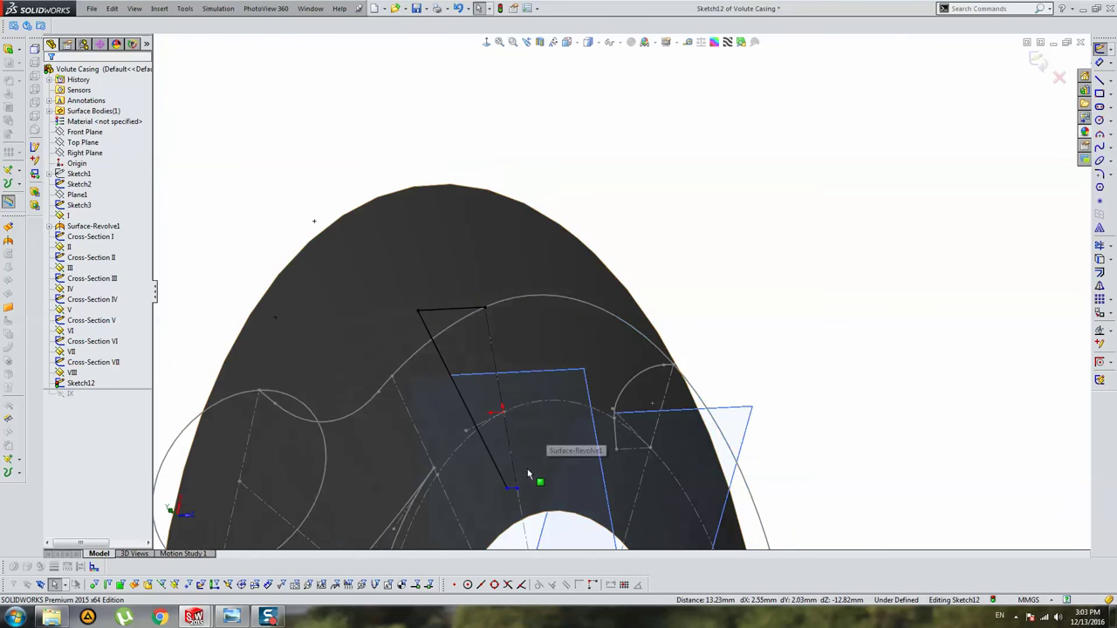
click(516, 488)
ctrl+click(523, 412)
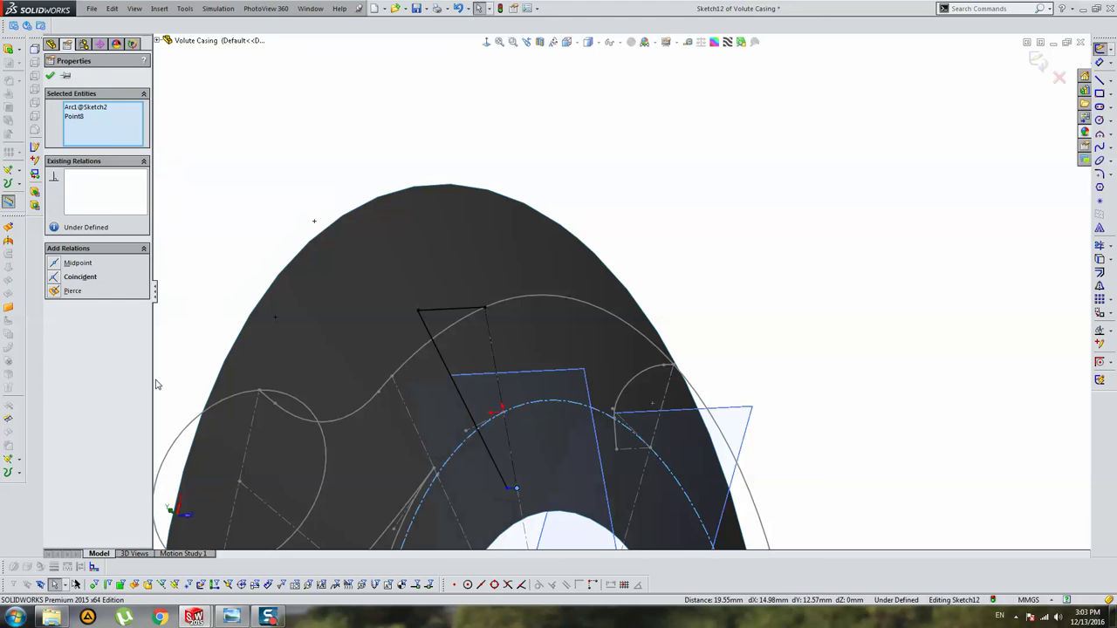
click(72, 294)
middle_drag(492, 303, 748, 289)
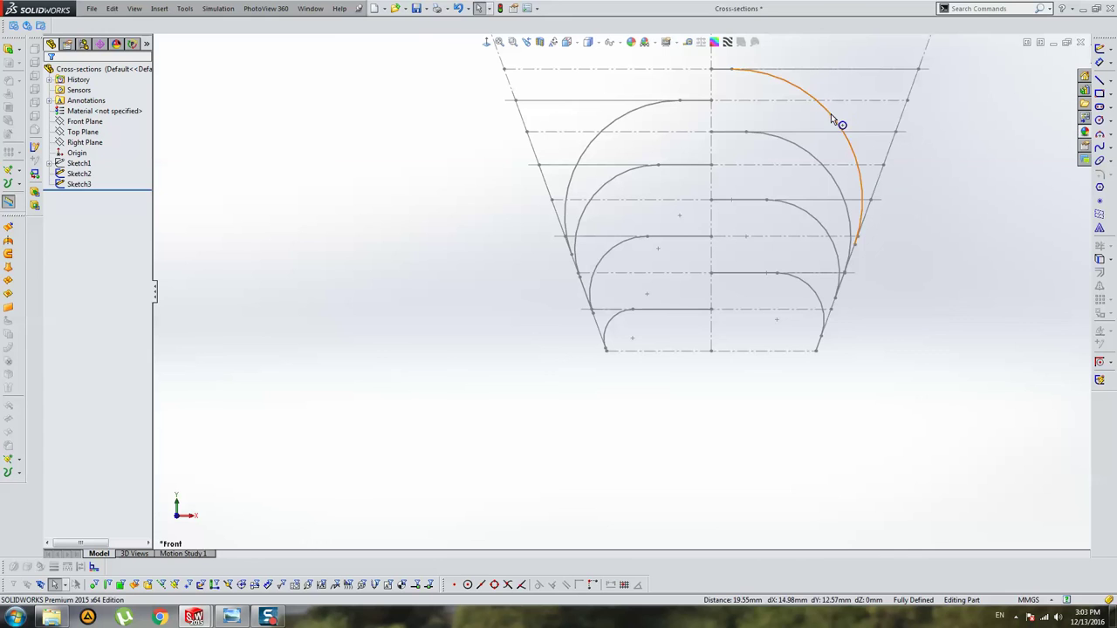
double_click(831, 118)
Step: Round the section VIII profile corner with a 12.50 mm sketch fillet and exit Sketch12
click(1036, 61)
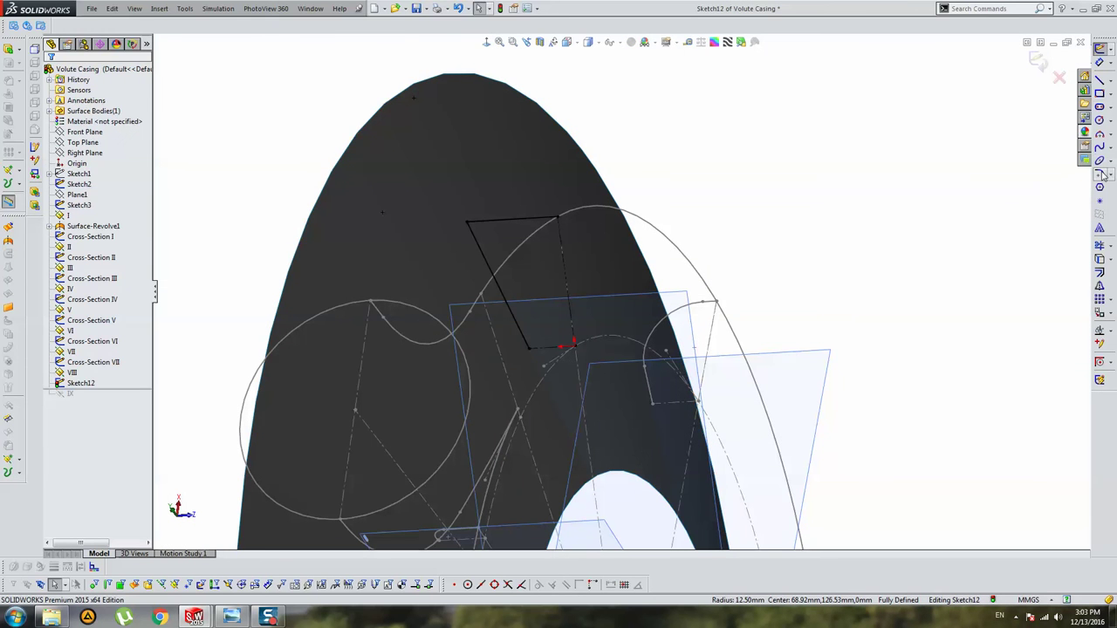
click(1100, 175)
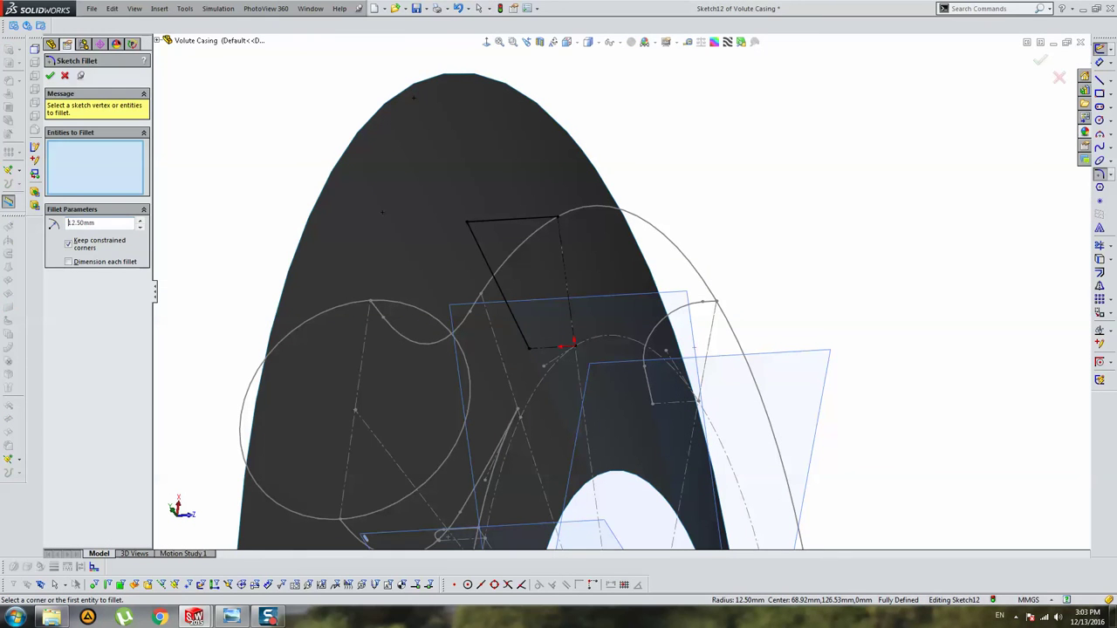
click(469, 225)
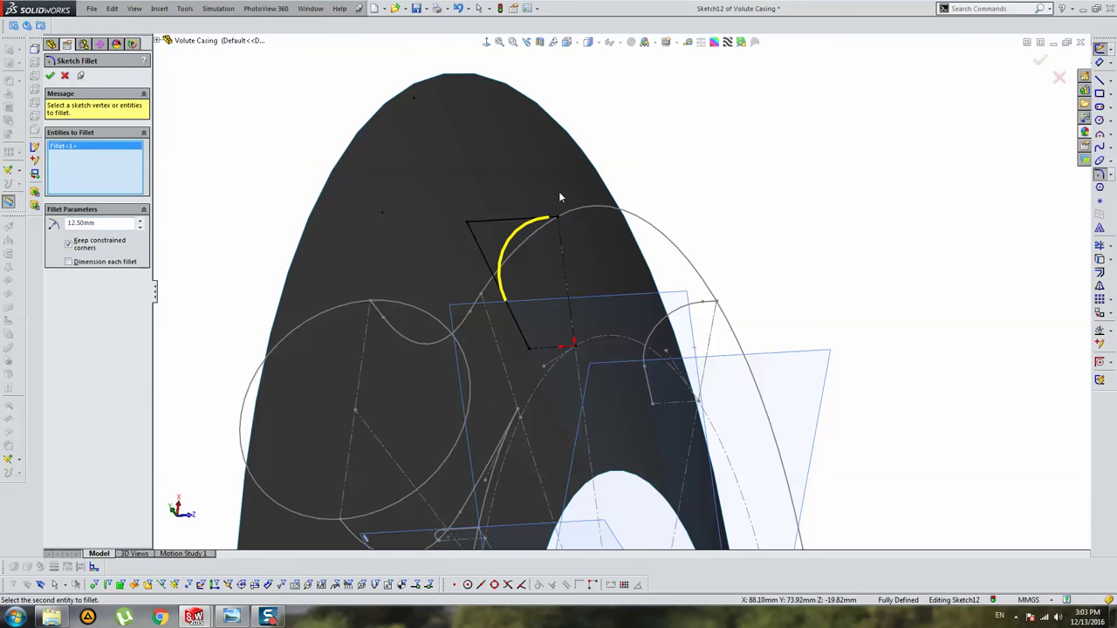
key(Return)
key(Escape)
scroll(579, 202, up, 3)
middle_drag(536, 259, 508, 252)
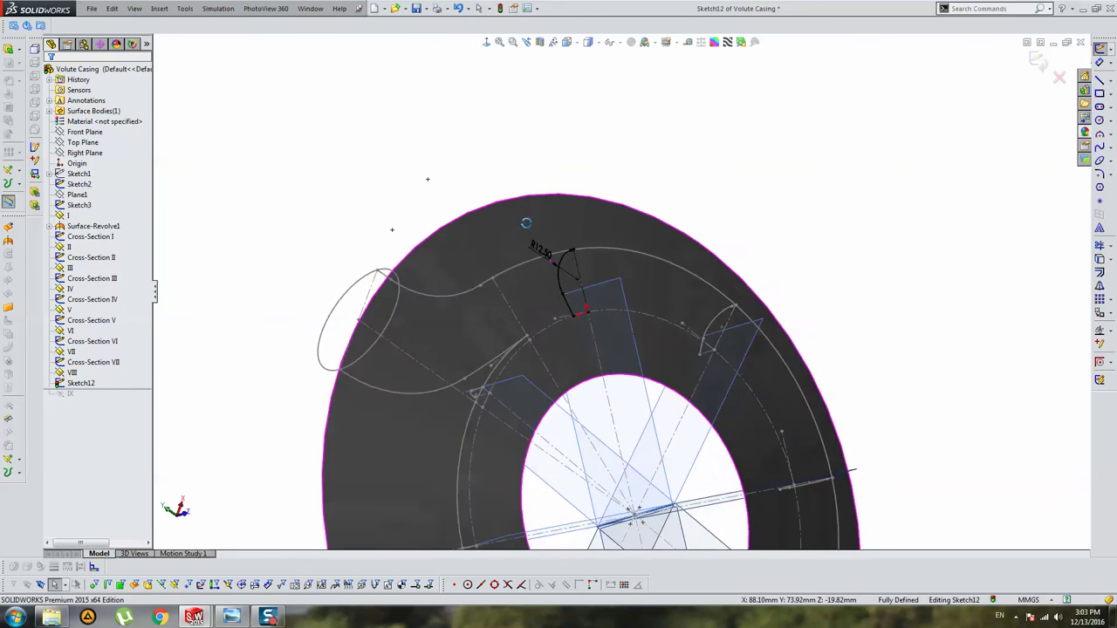
click(1037, 61)
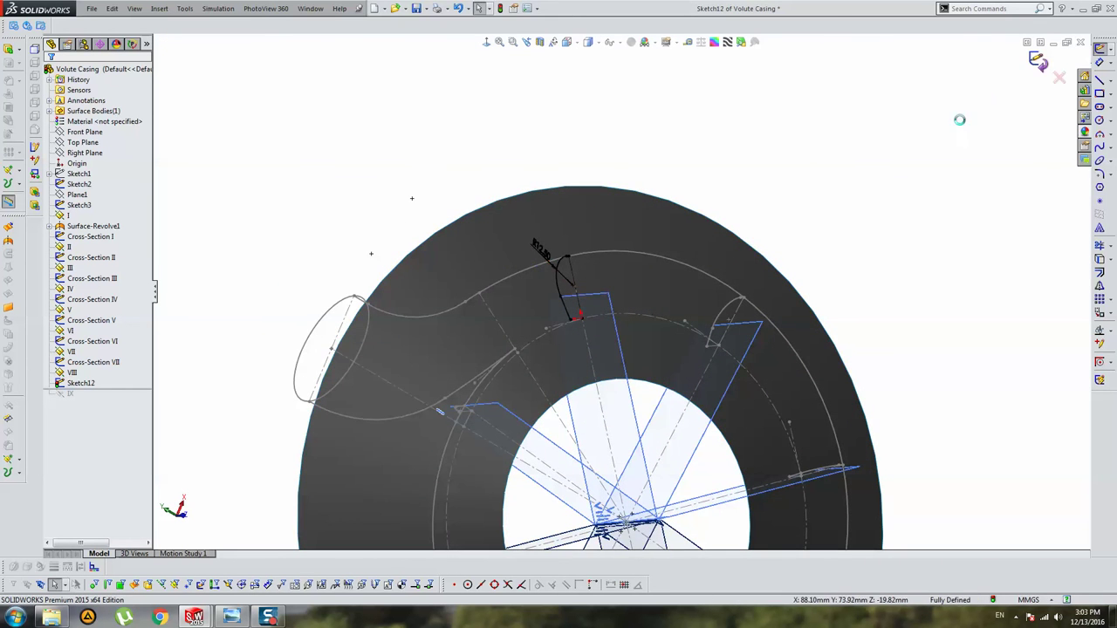
Step: Rename Sketch12 in the feature tree to Cross-Section VIII
mouse_move(780, 219)
middle_down()
mouse_move(805, 172)
mouse_move(757, 209)
middle_up()
scroll(757, 209, down, 3)
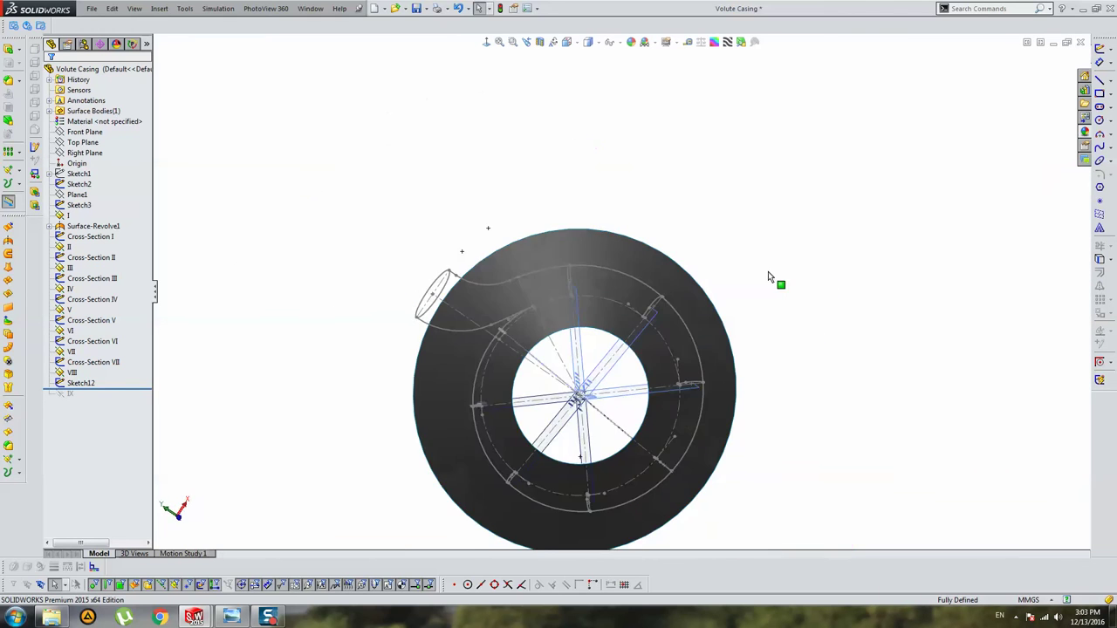
mouse_move(768, 272)
middle_down()
mouse_move(696, 182)
mouse_move(710, 277)
mouse_move(763, 252)
mouse_move(718, 224)
mouse_move(710, 259)
mouse_move(689, 279)
middle_up()
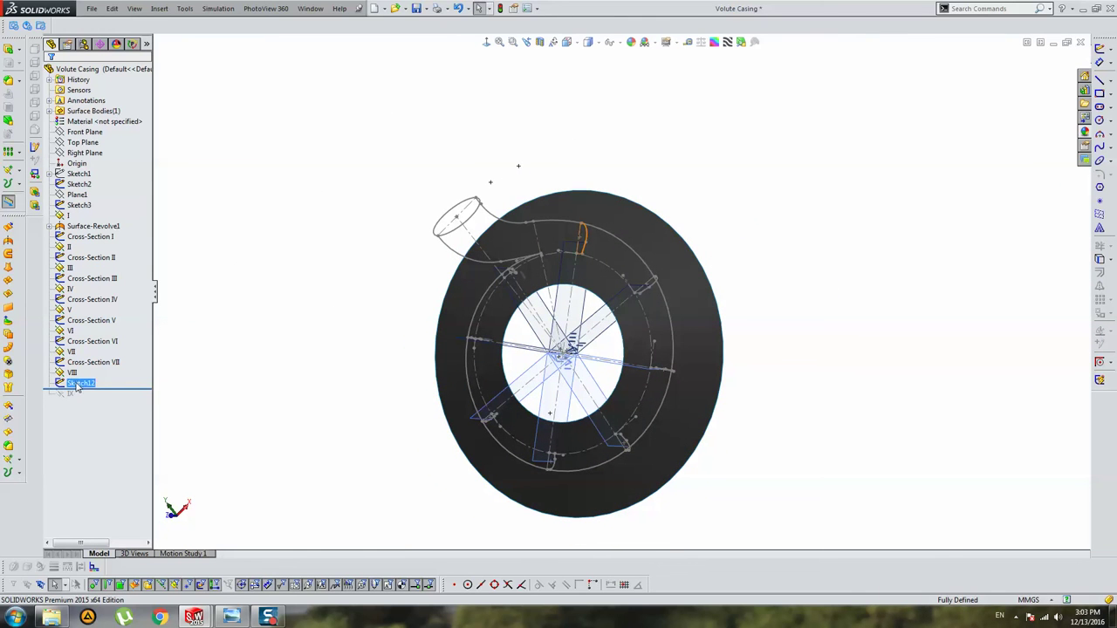
click(93, 362)
click(92, 361)
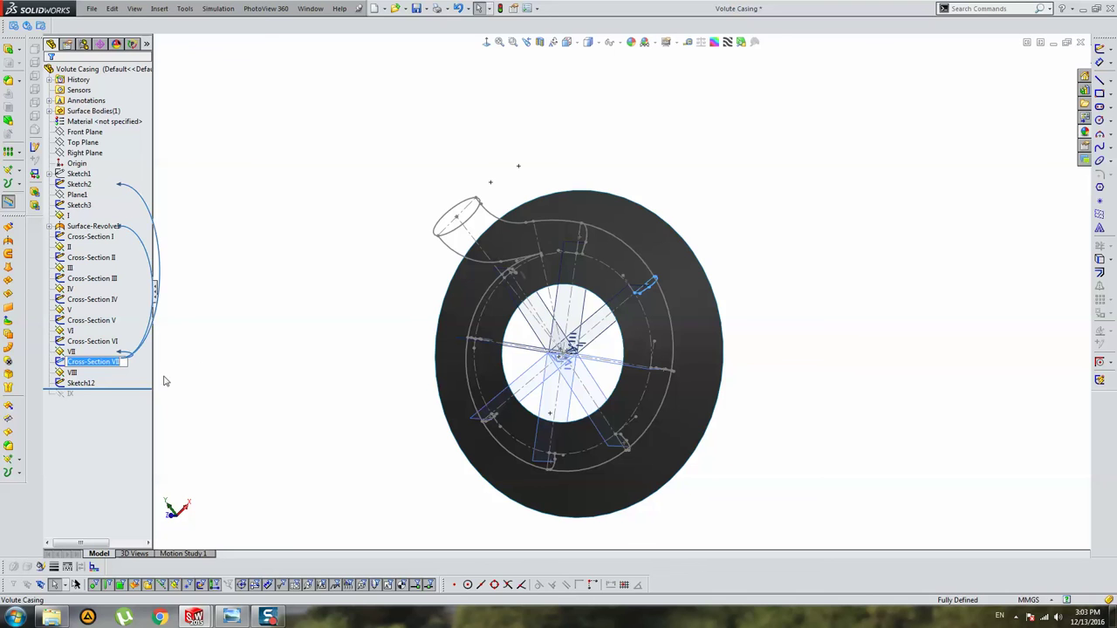
click(78, 383)
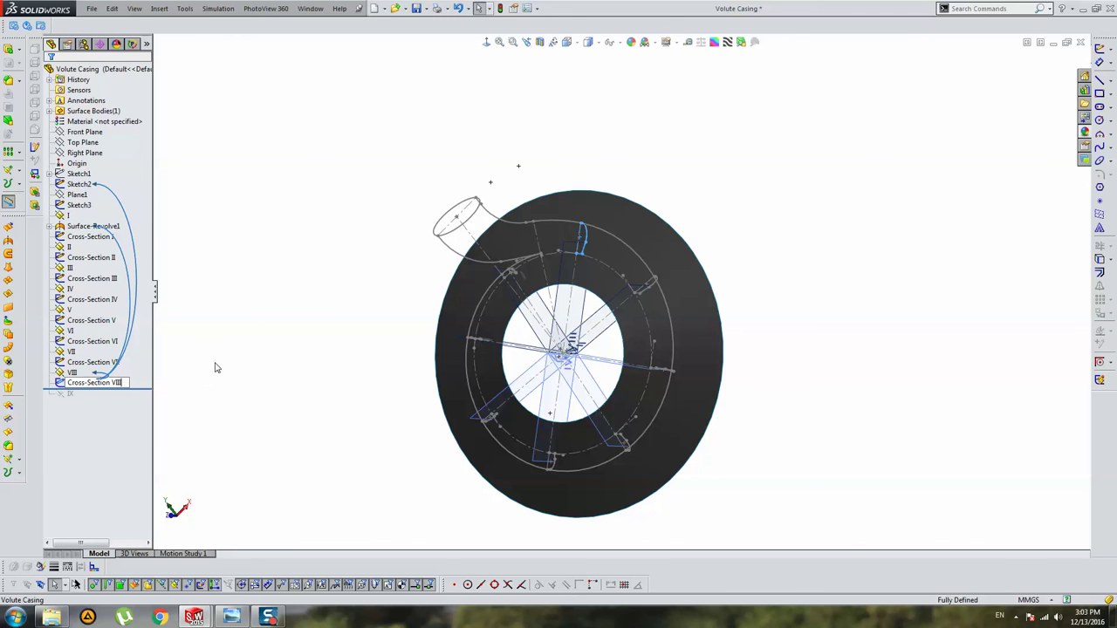
key(Return)
mouse_move(217, 367)
middle_down()
mouse_move(654, 237)
mouse_move(603, 285)
middle_up()
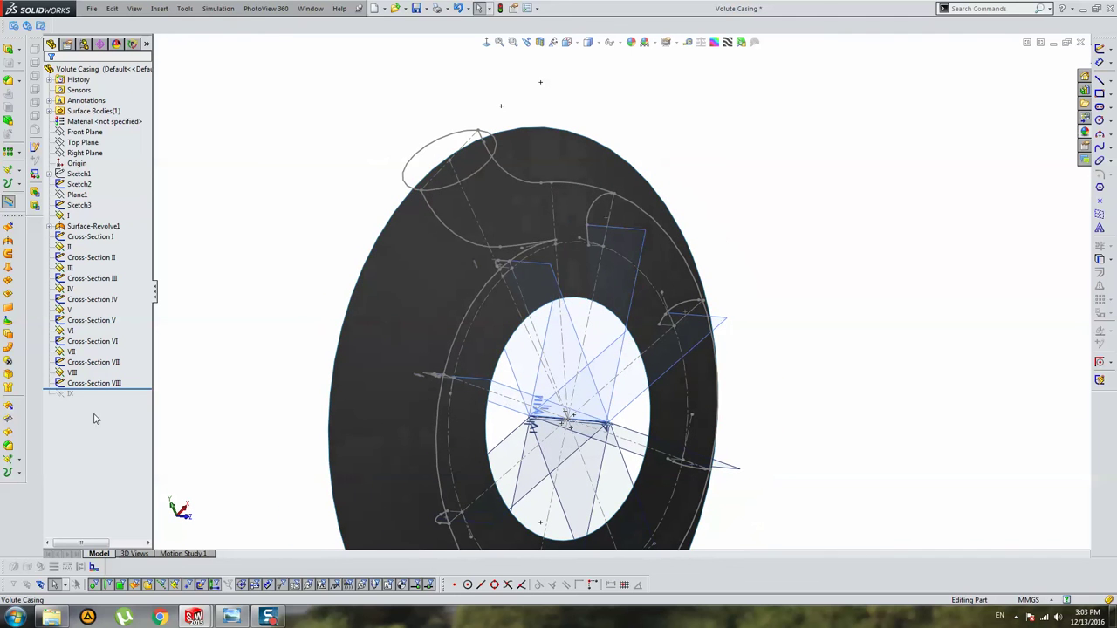
Step: Check Sketch3's dimensions in the Cross-sections part, then start a sketch on plane IX
click(92, 391)
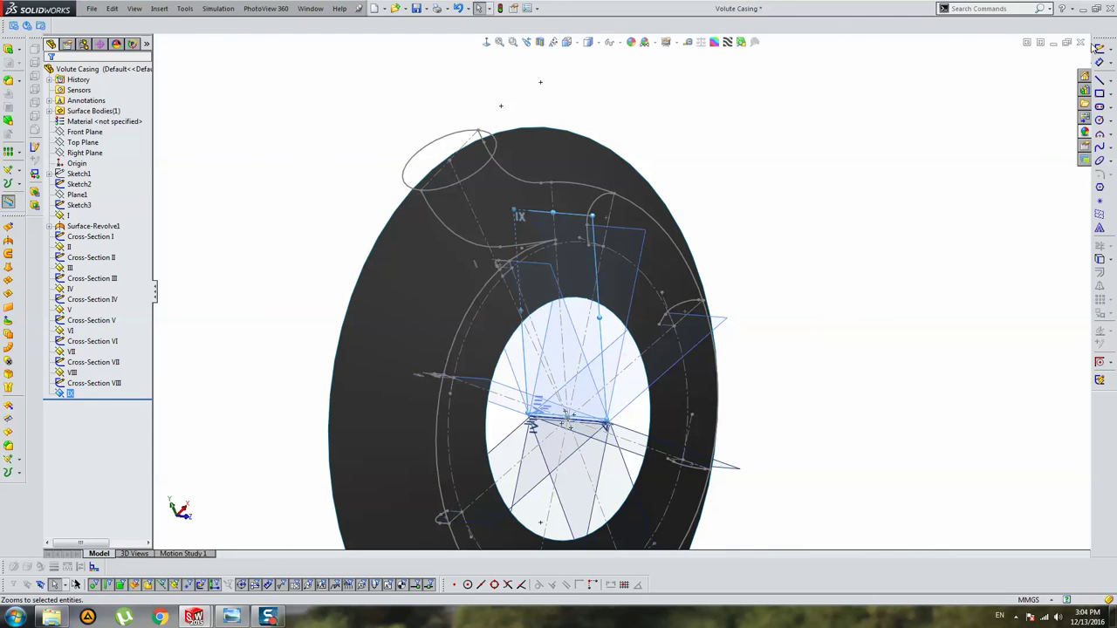
click(828, 119)
key(ctrl+Tab)
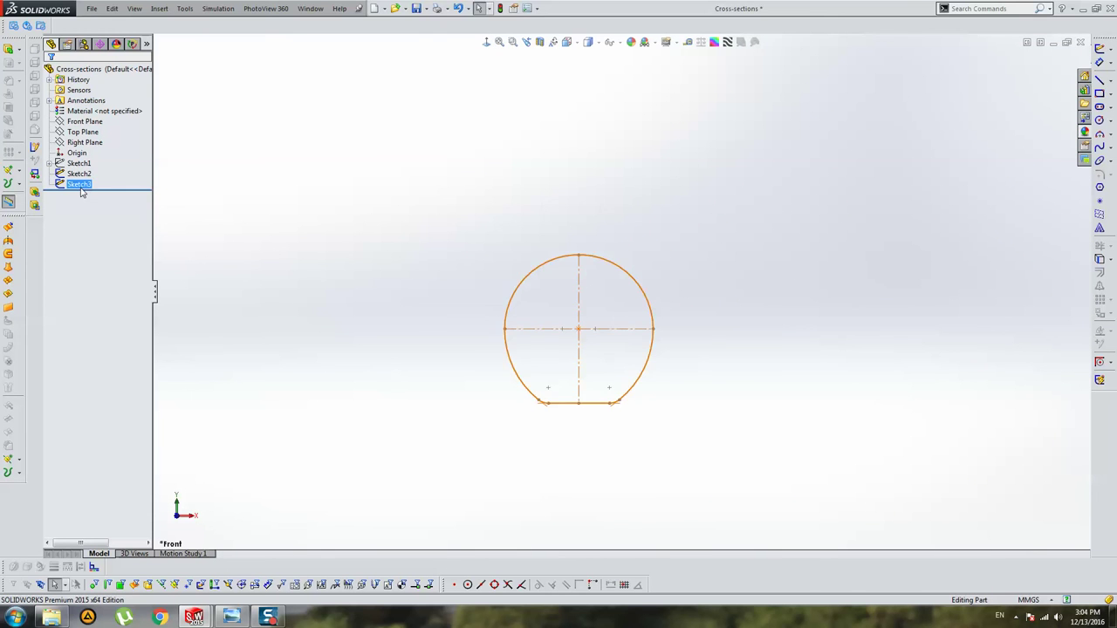
click(90, 157)
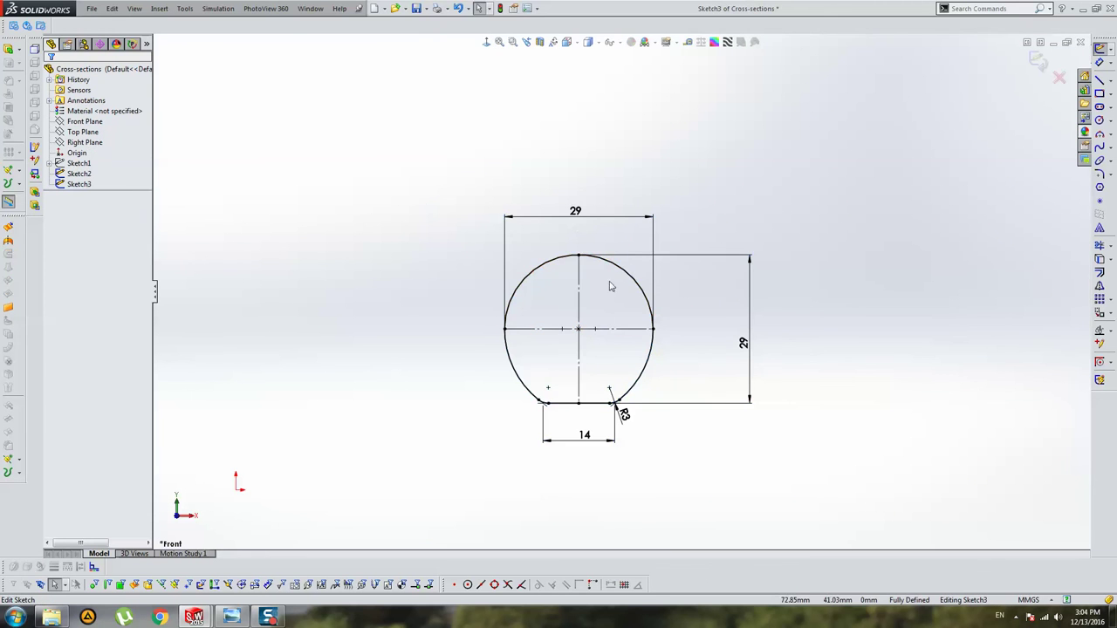
key(ctrl+Tab)
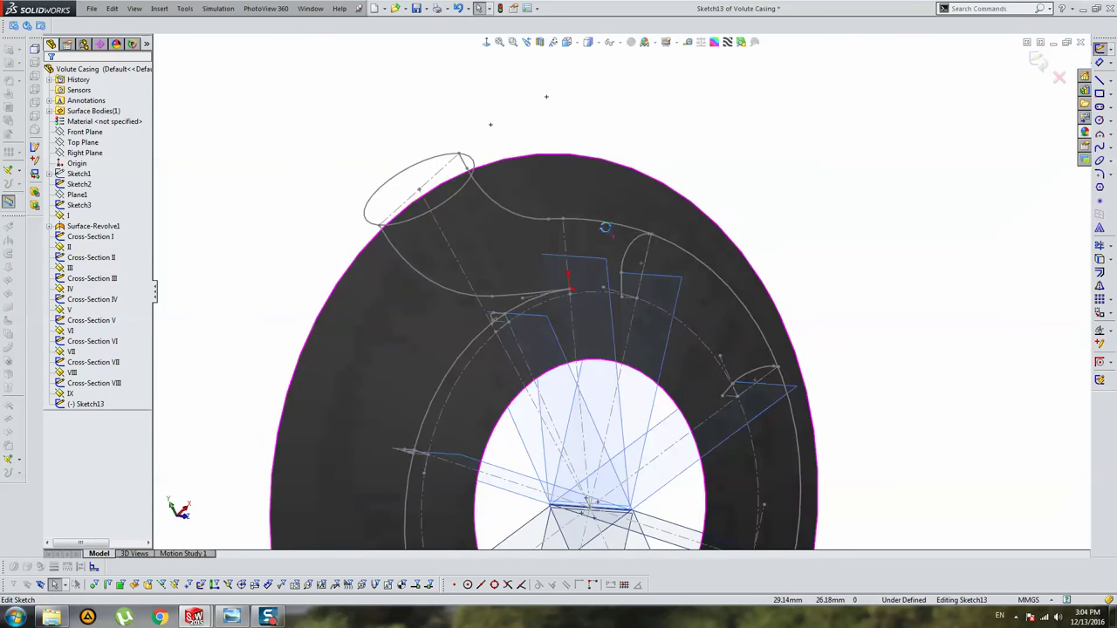
Step: Hide the revolved surface body and return to a front view
mouse_move(604, 227)
middle_down()
mouse_move(668, 237)
mouse_move(530, 267)
middle_up()
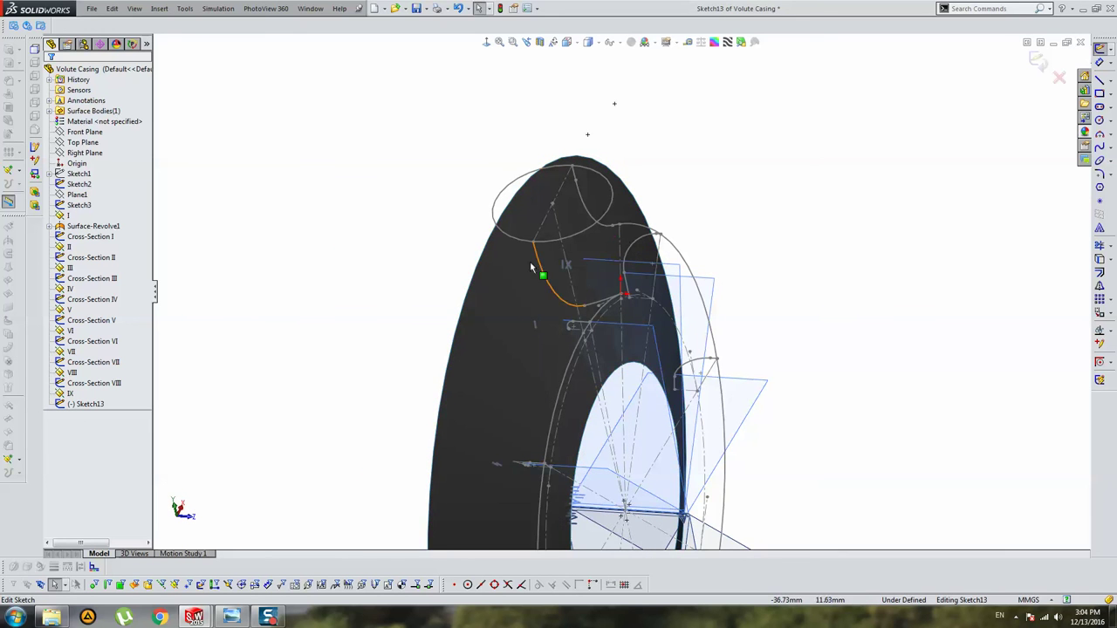
right_click(93, 226)
click(122, 209)
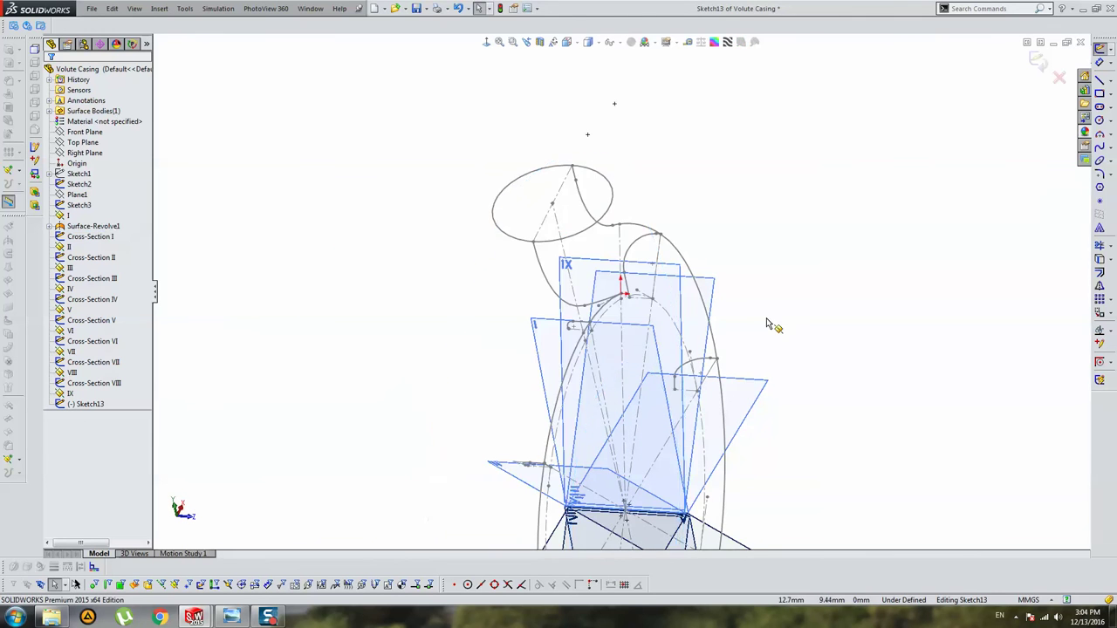
mouse_move(766, 324)
middle_down()
mouse_move(598, 280)
mouse_move(602, 257)
middle_up()
scroll(602, 257, down, 5)
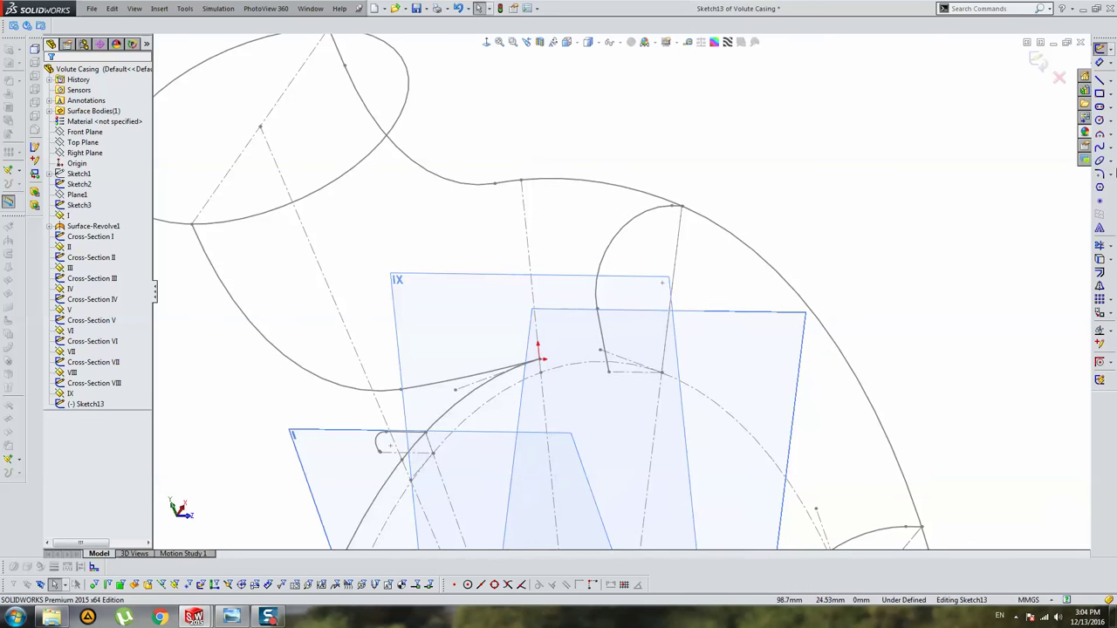
Step: Draw a vertical construction line from the outer volute curve down to the centre point
click(1100, 80)
click(521, 181)
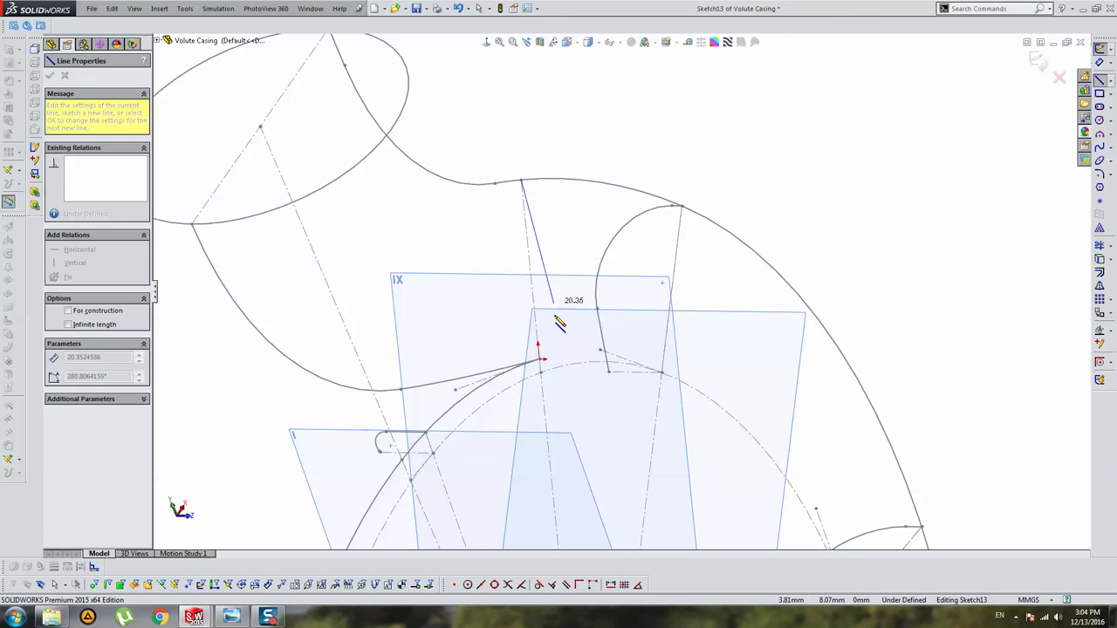
click(538, 360)
key(Escape)
click(531, 235)
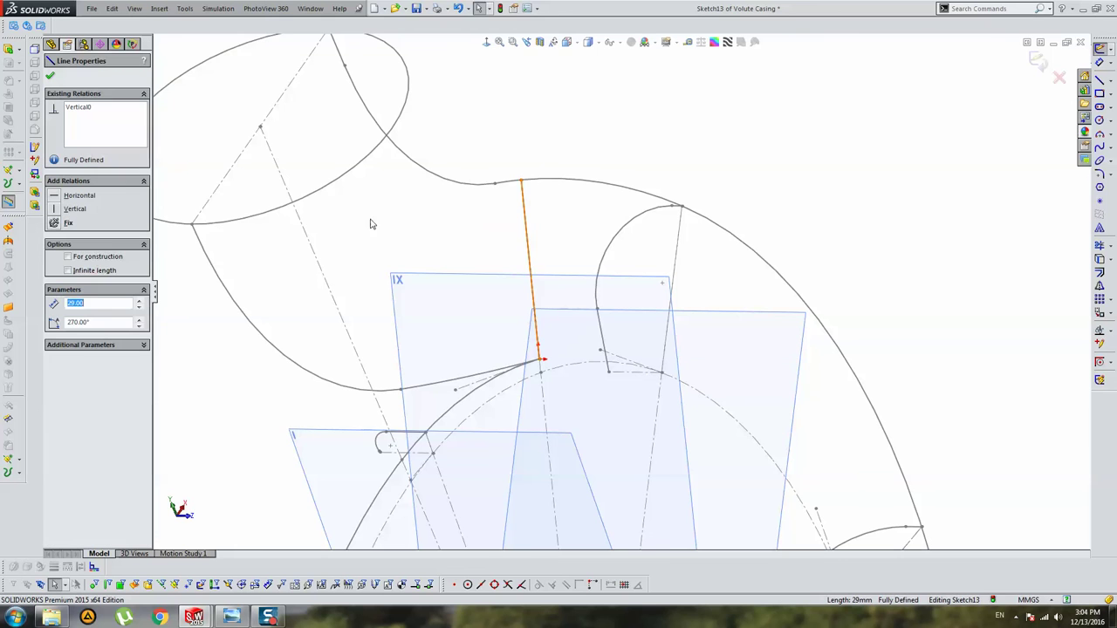
click(94, 256)
middle_drag(583, 290, 644, 212)
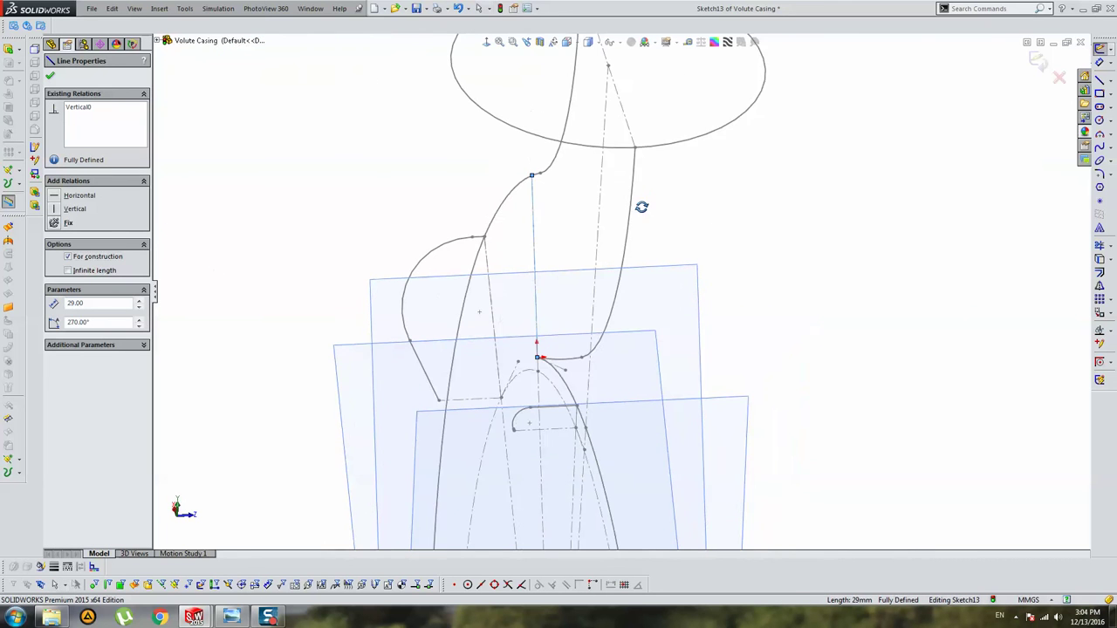
Step: Draw a crossing line centred on the vertical line and make it construction geometry
click(1100, 80)
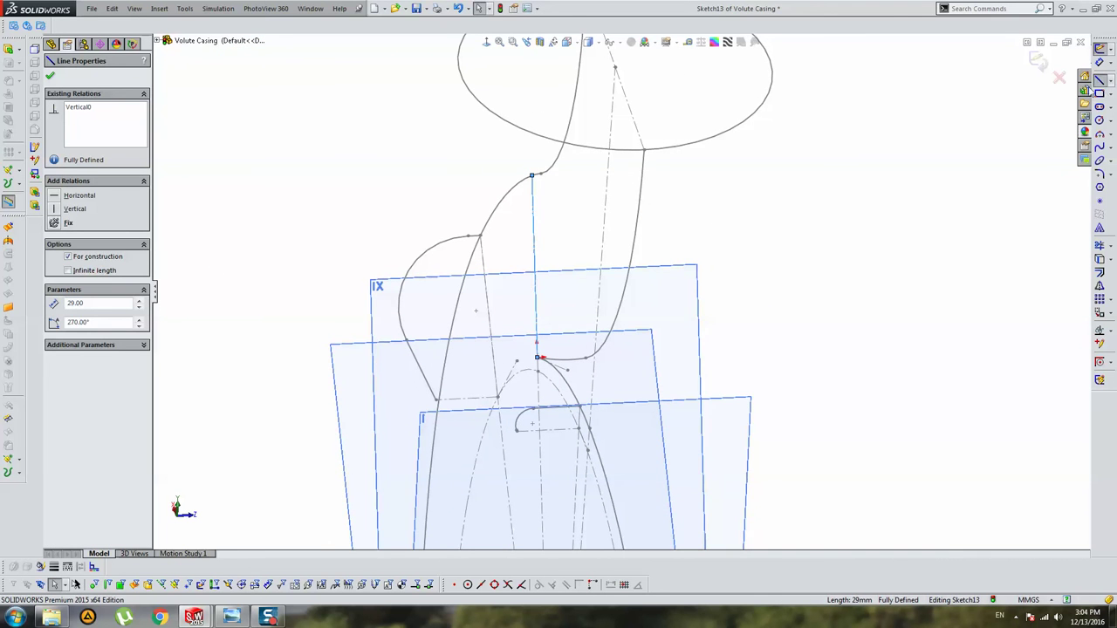
drag(357, 277, 787, 258)
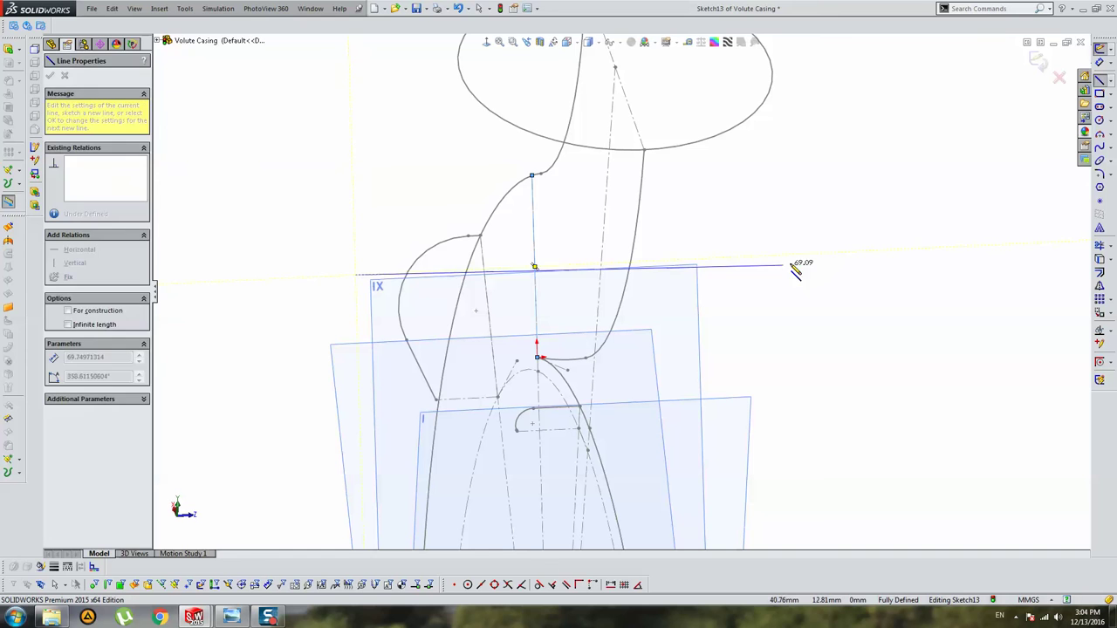
key(Escape)
click(551, 273)
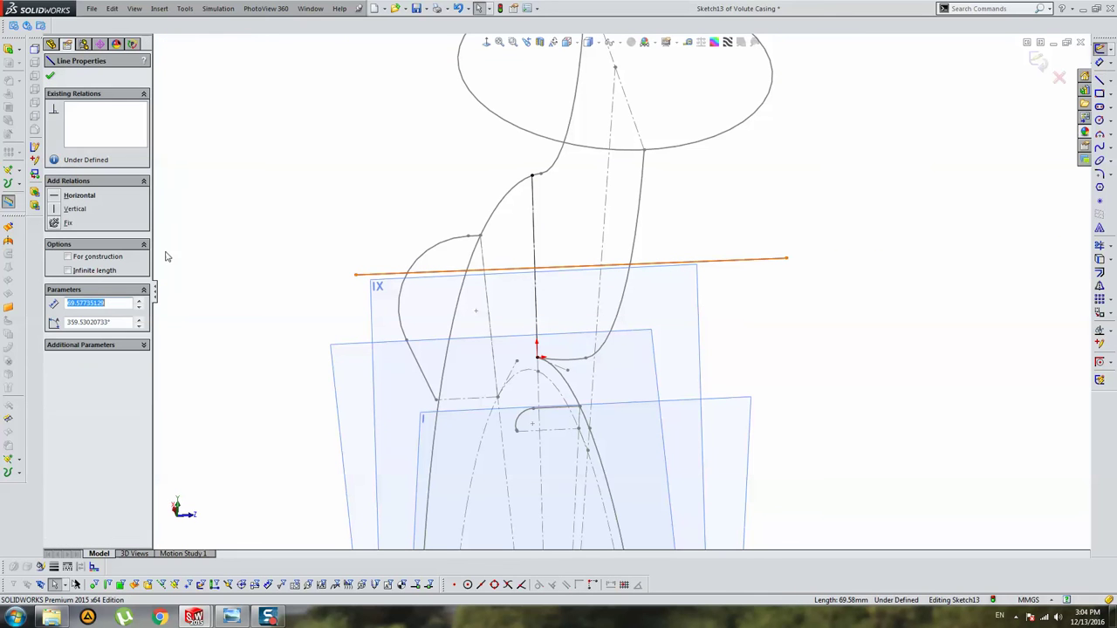
key(Escape)
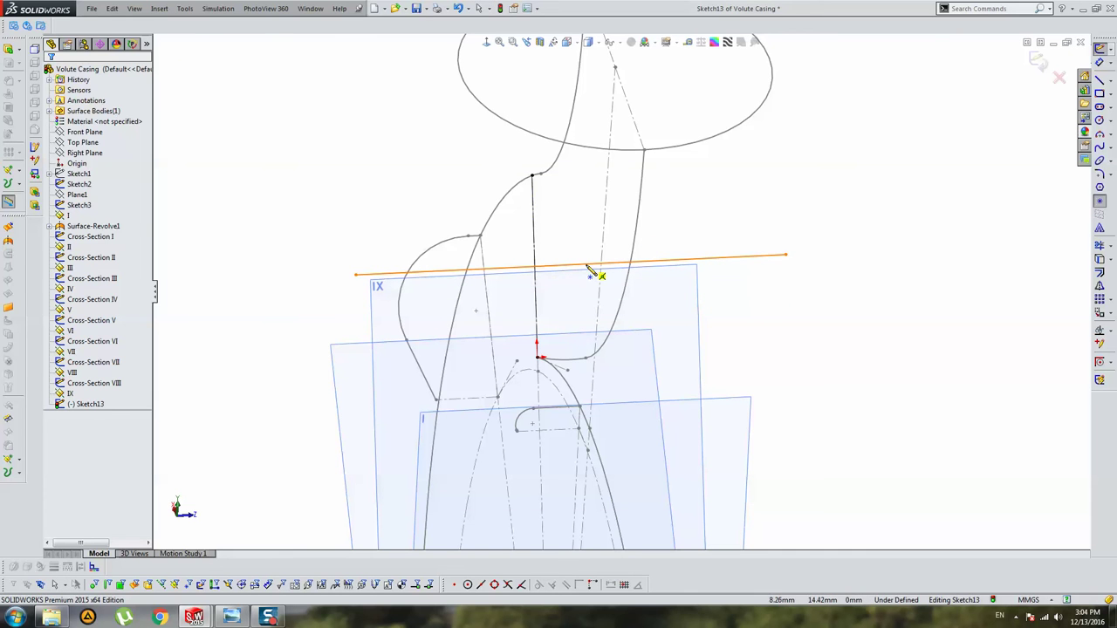
click(534, 266)
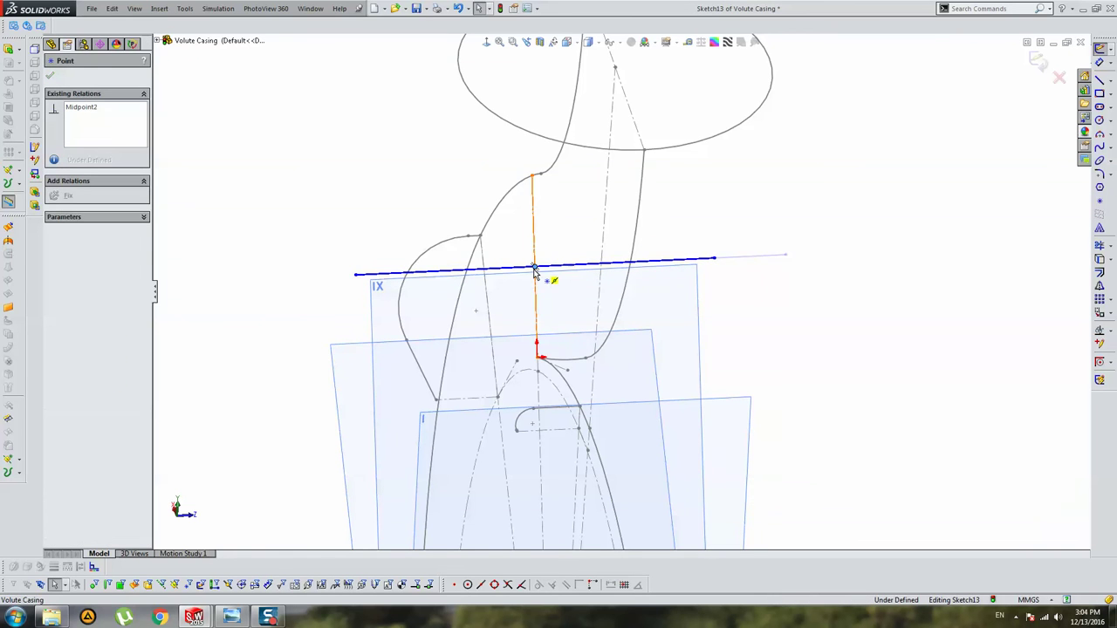
click(573, 270)
click(77, 259)
click(279, 150)
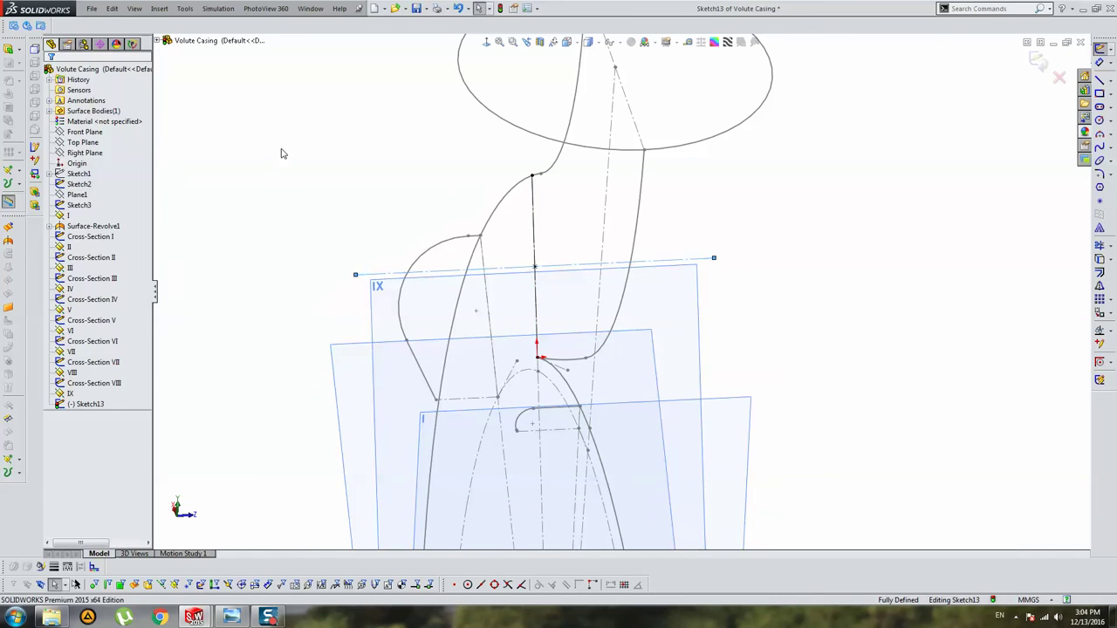
Step: Dimension the crossing construction line to 29 mm
click(1099, 49)
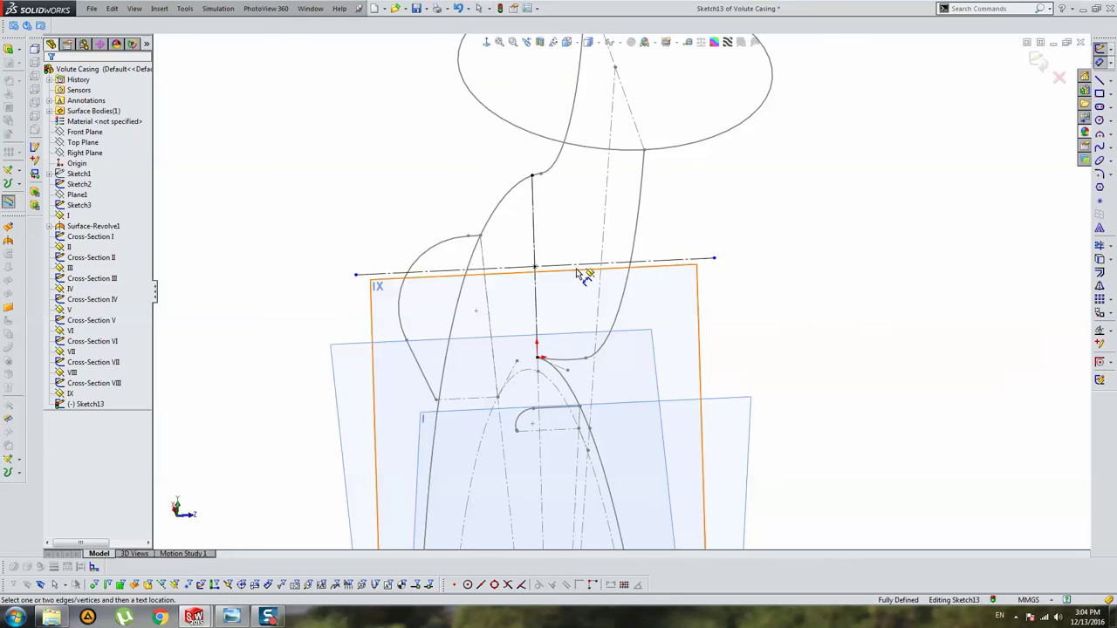
click(586, 264)
click(717, 290)
text(29)
key(Return)
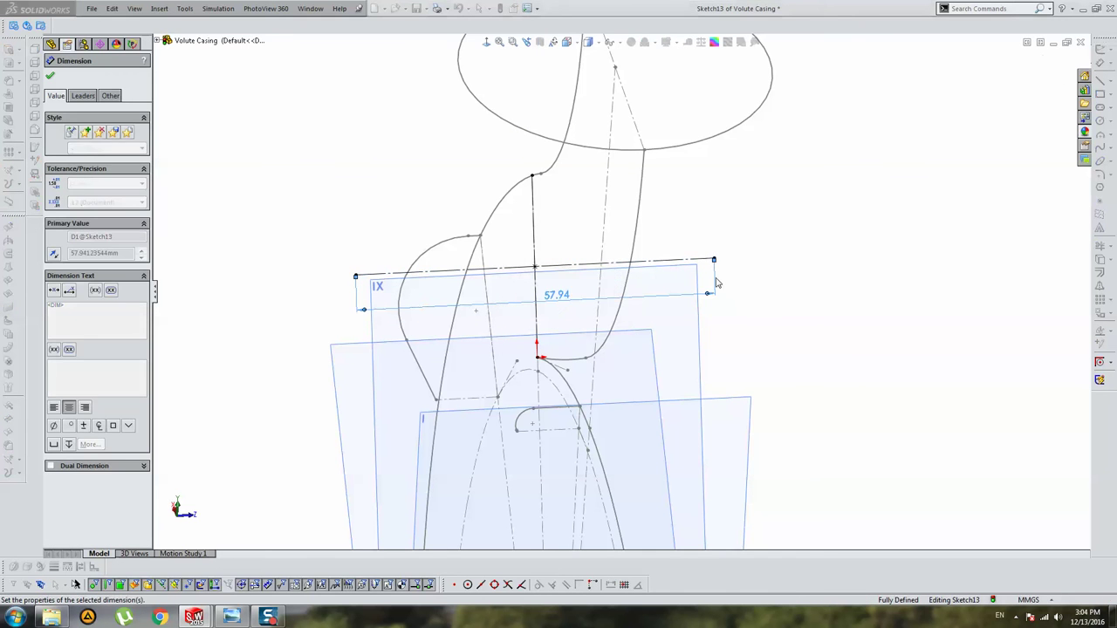
key(Escape)
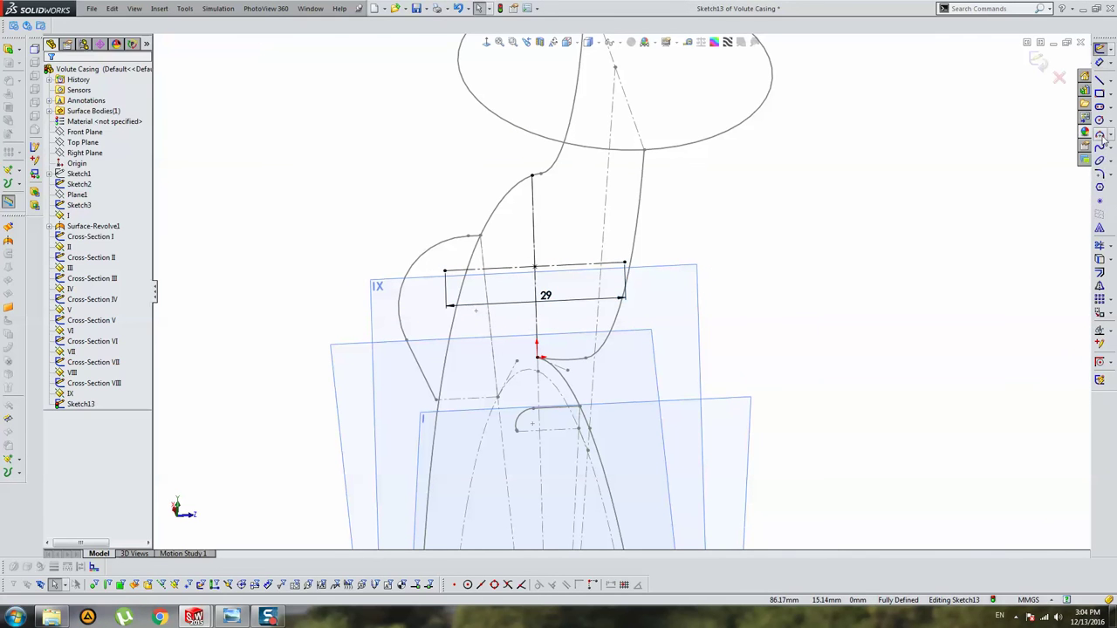
click(1099, 135)
Step: Draw a three-point arc over the 29 mm line through the vertical line's top point
scroll(404, 301, down, 3)
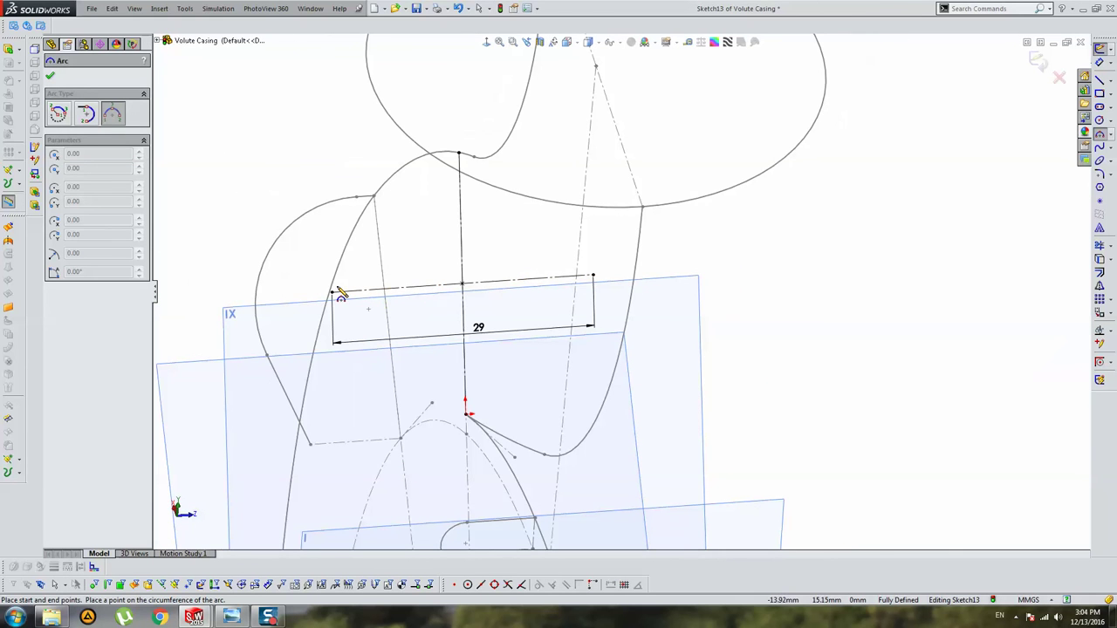
click(333, 293)
click(593, 276)
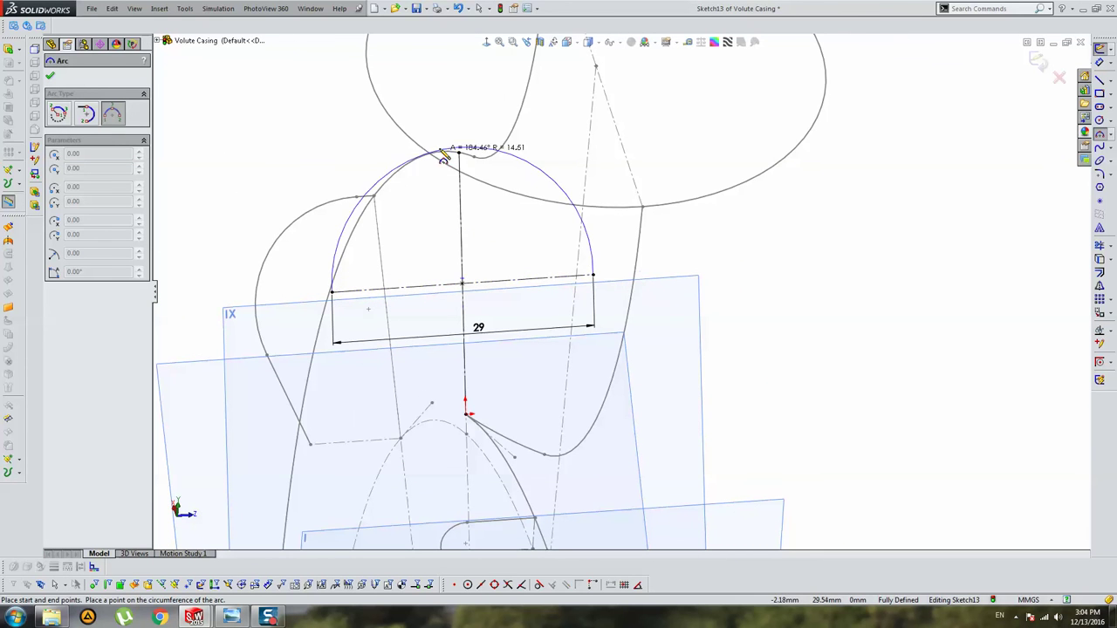
click(463, 157)
key(Escape)
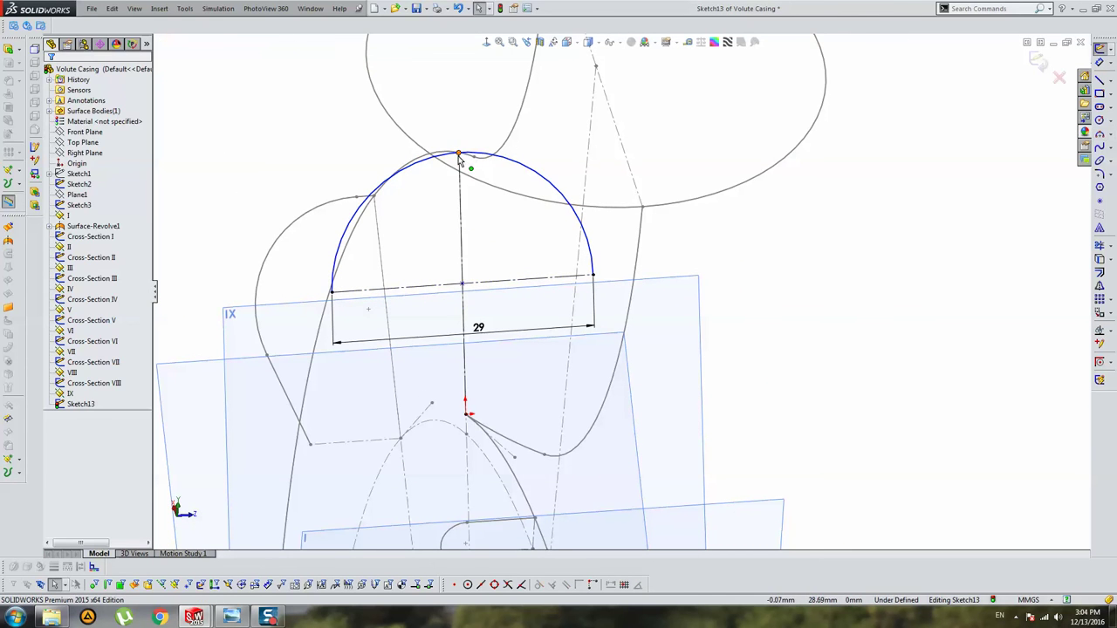
click(466, 157)
ctrl+click(458, 159)
click(79, 289)
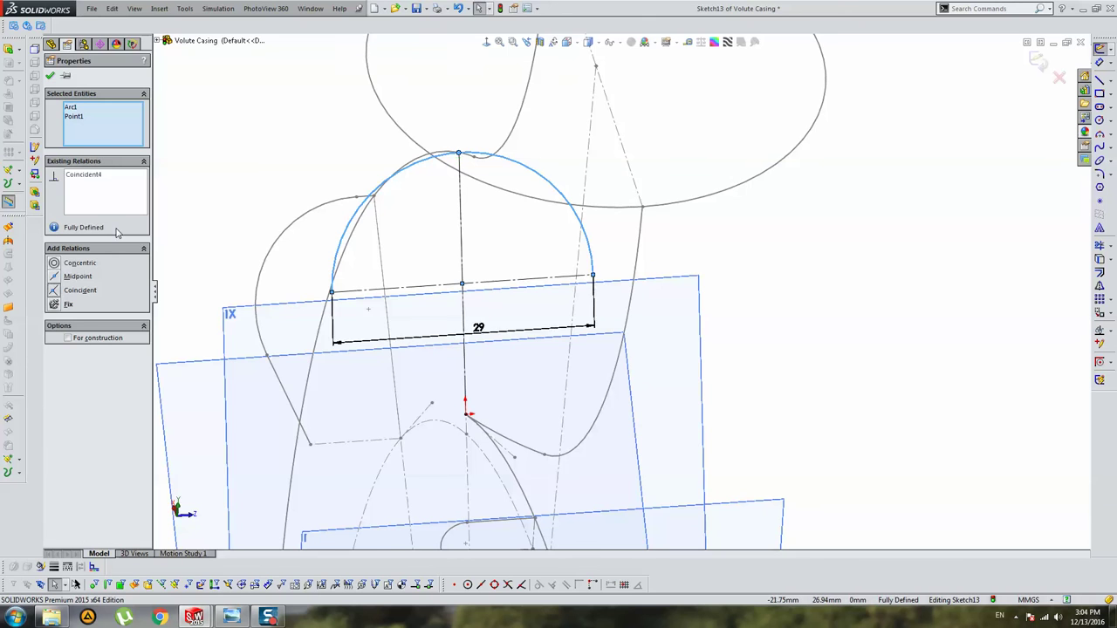
middle_drag(538, 306, 608, 310)
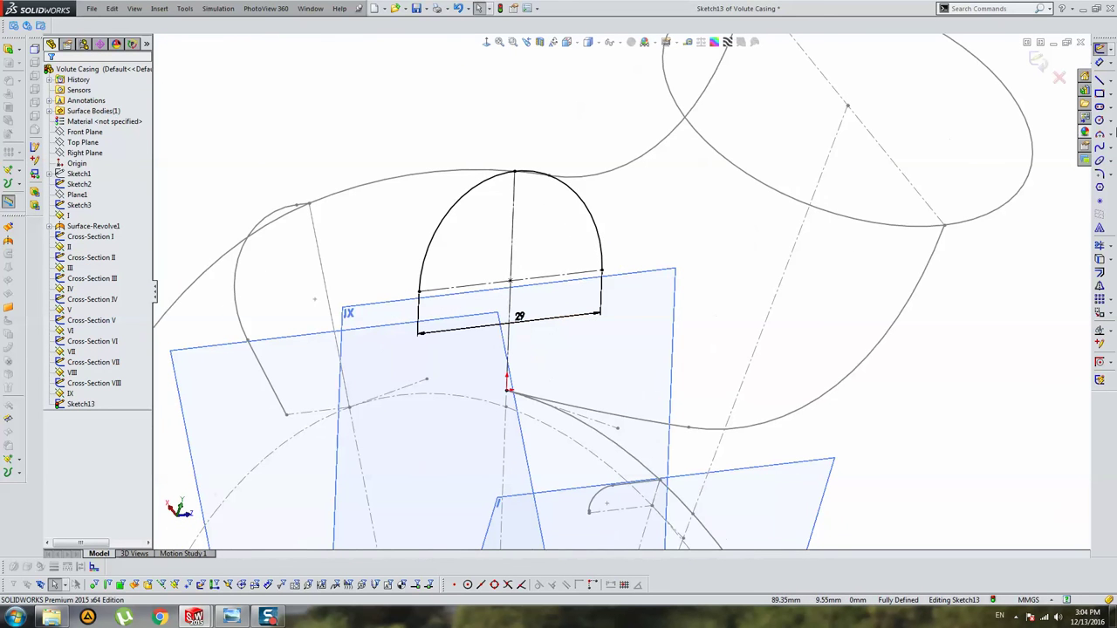
Step: Draw a horizontal base line centred on the centre point
click(1099, 78)
click(507, 390)
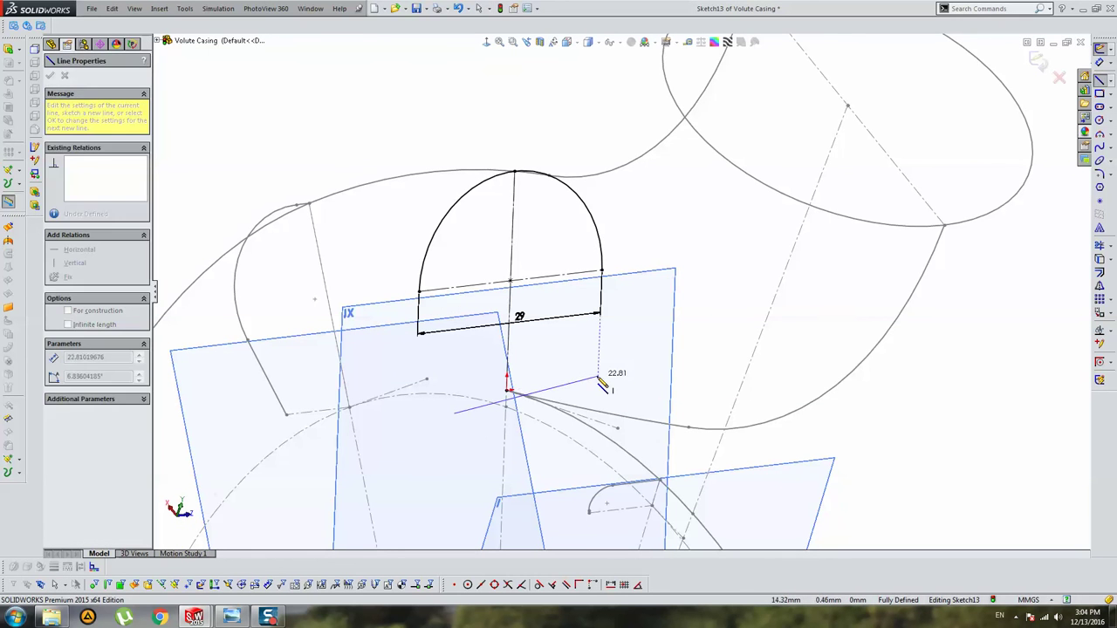
click(598, 377)
key(Escape)
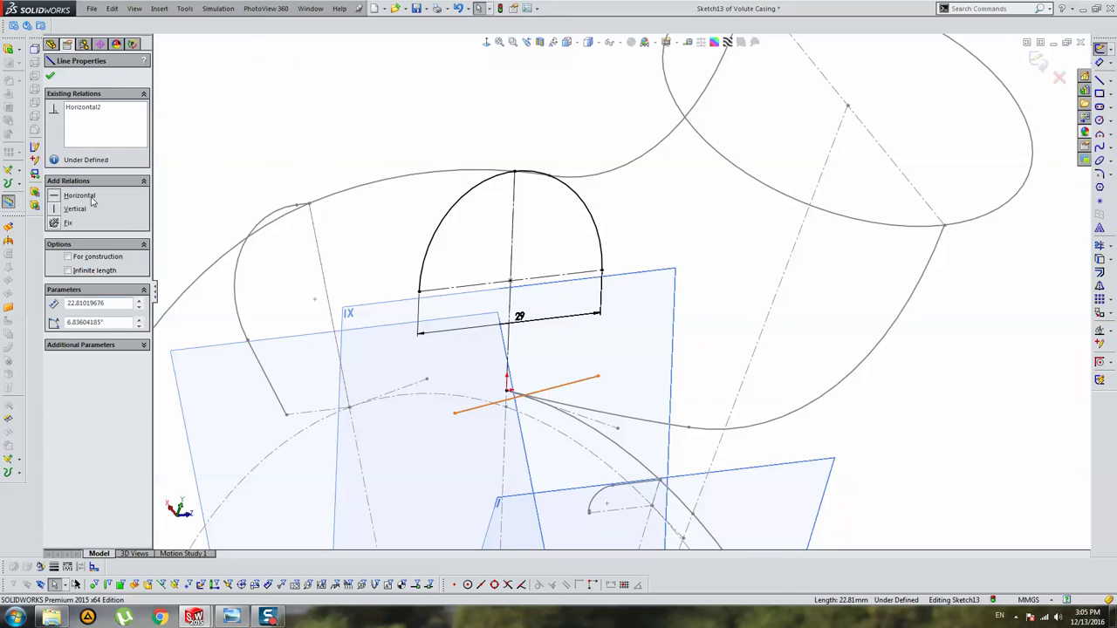
click(91, 201)
ctrl+click(506, 390)
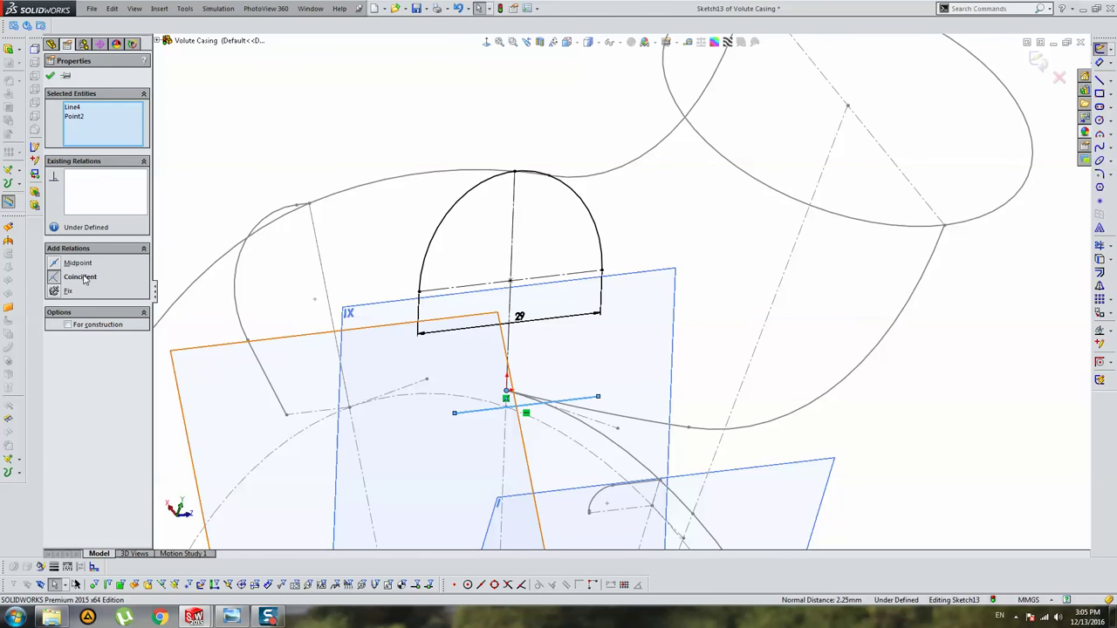
click(69, 267)
mouse_move(616, 381)
middle_down()
mouse_move(639, 326)
mouse_move(482, 344)
middle_up()
Step: Add a lower arc from the semicircle end to the base line, tangent to the top arc
click(1099, 135)
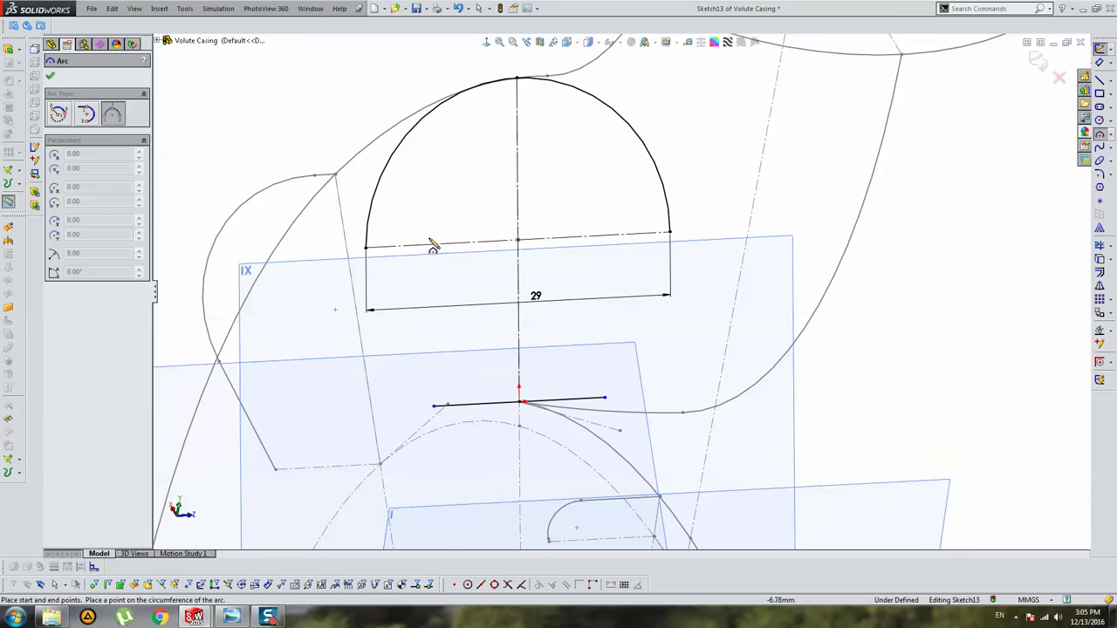
click(433, 404)
click(410, 377)
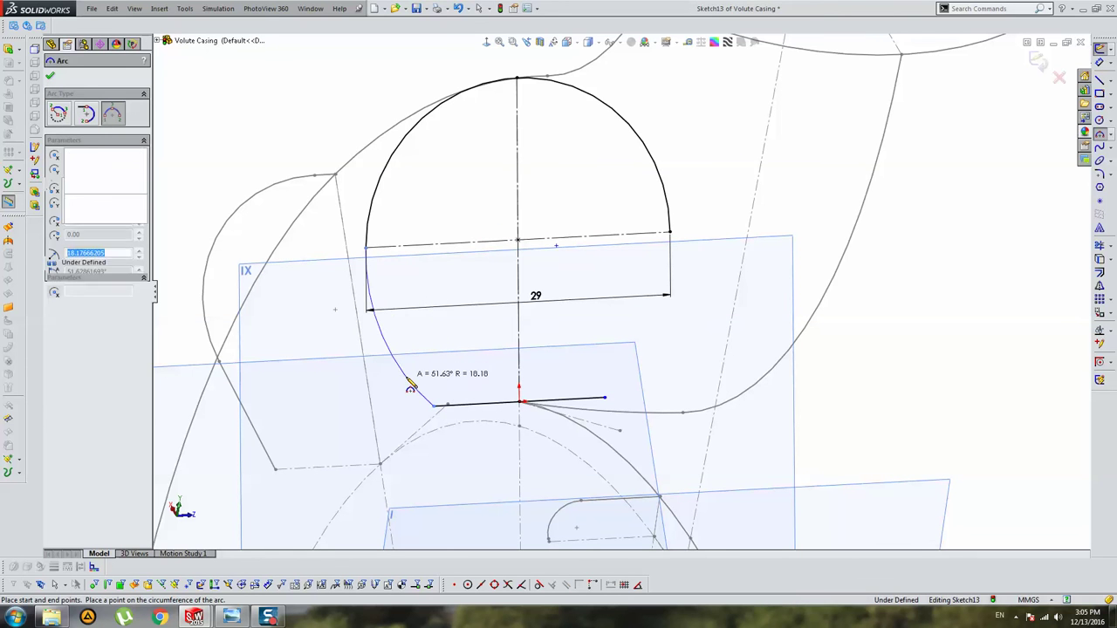
key(Escape)
click(370, 232)
ctrl+click(371, 299)
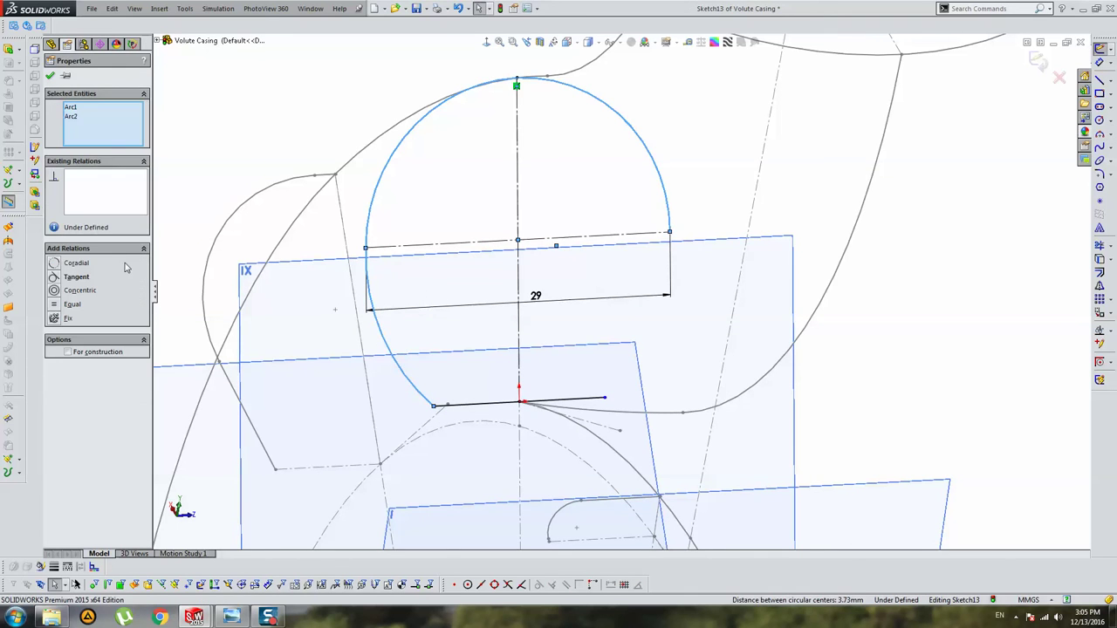
click(78, 277)
click(397, 350)
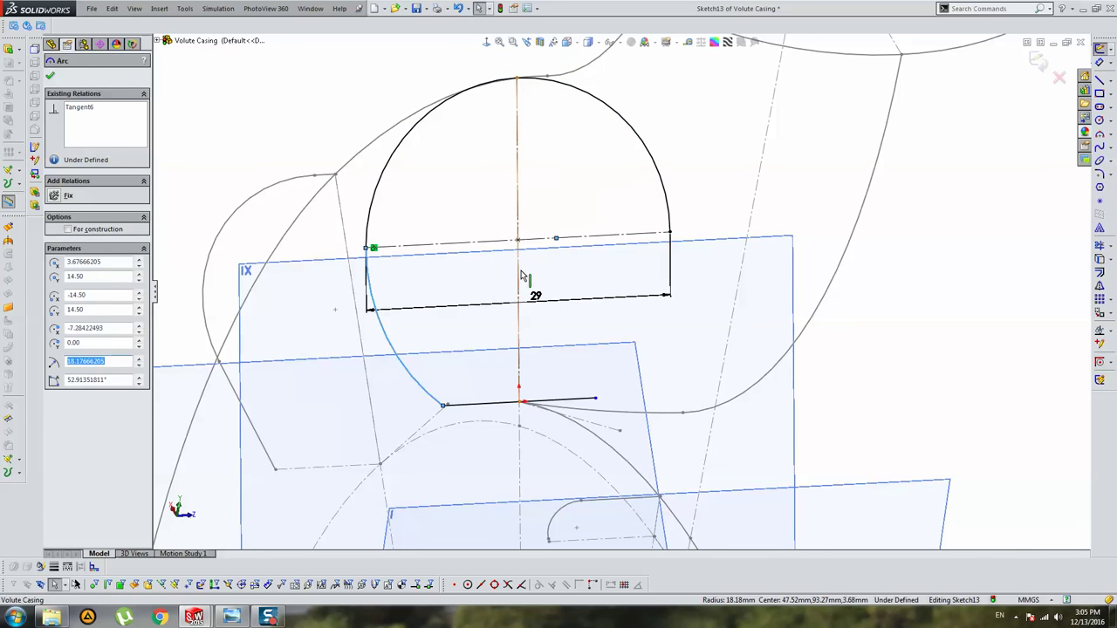
click(420, 471)
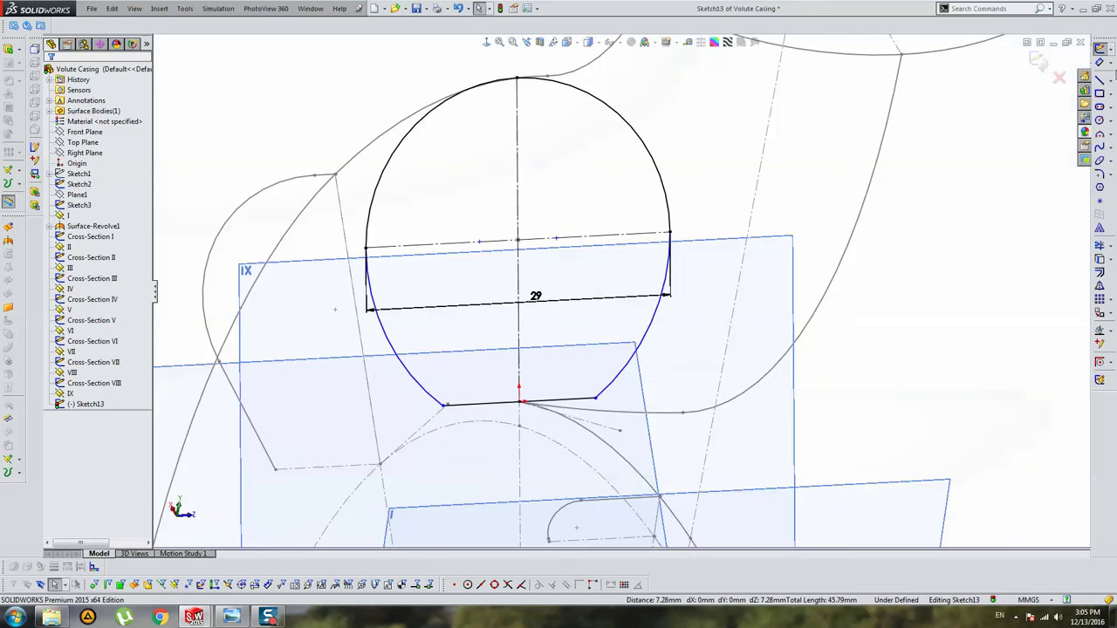
Step: Dimension the base line to 14 mm
click(1100, 49)
click(489, 402)
click(488, 440)
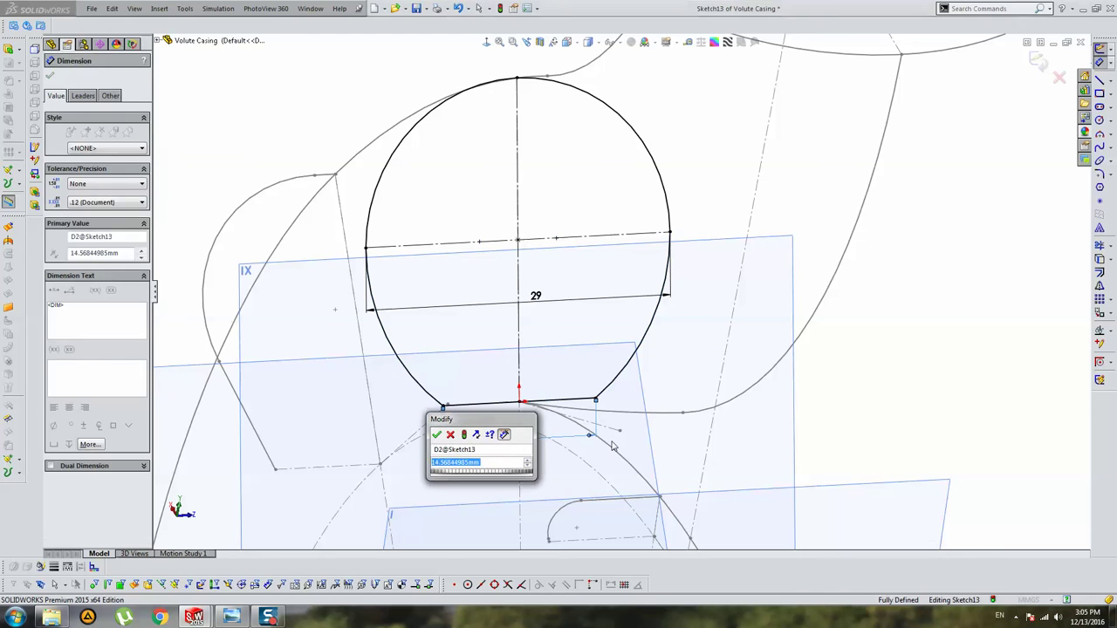
text(14)
key(Return)
key(Escape)
Step: Fillet both ends of the base line with 3 mm radius, accepting the relation warnings
middle_drag(613, 446, 514, 422)
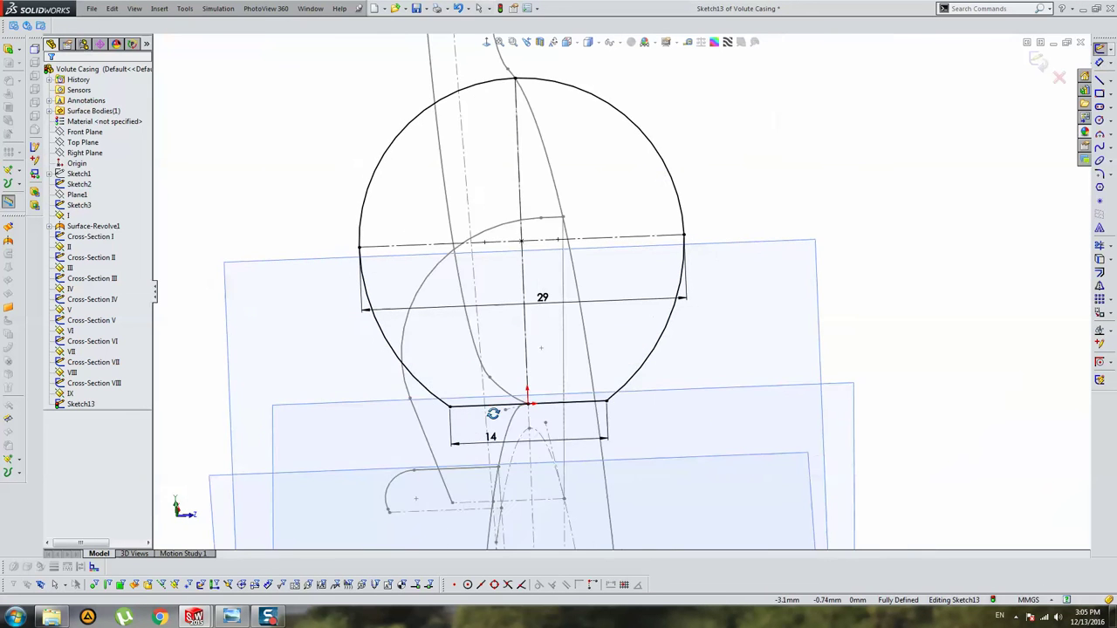
scroll(611, 384, up, 3)
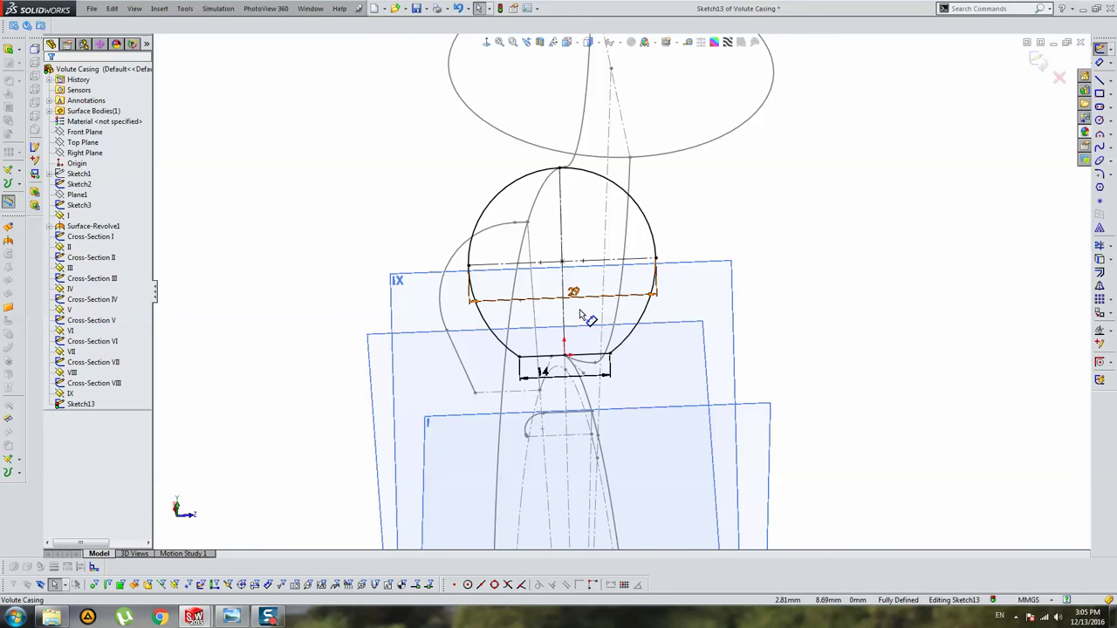
drag(584, 306, 578, 407)
click(1099, 176)
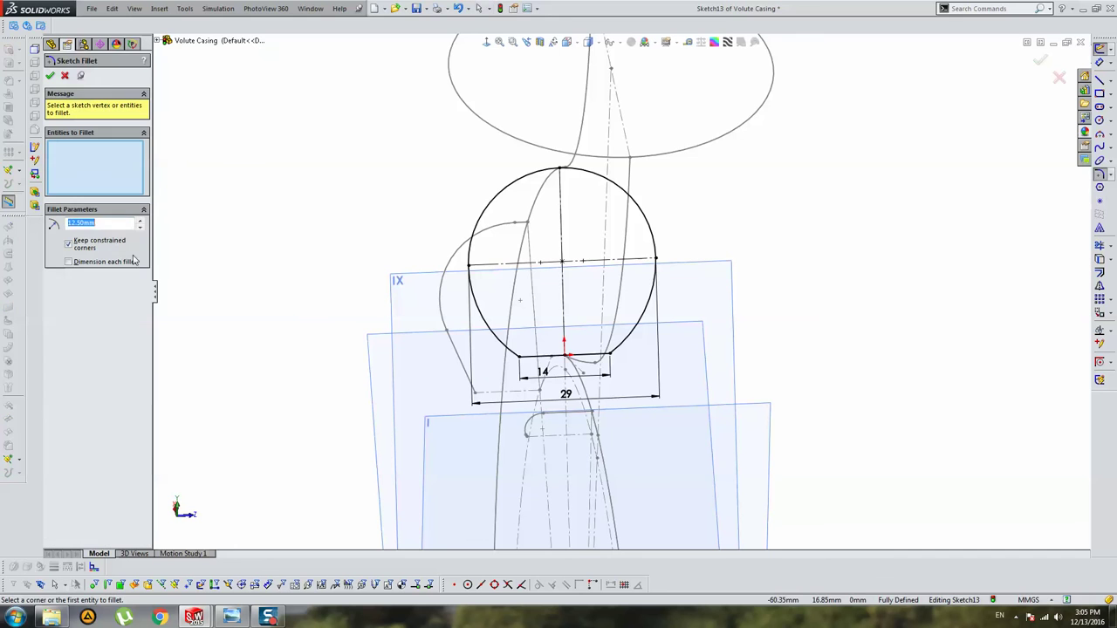
scroll(544, 357, down, 3)
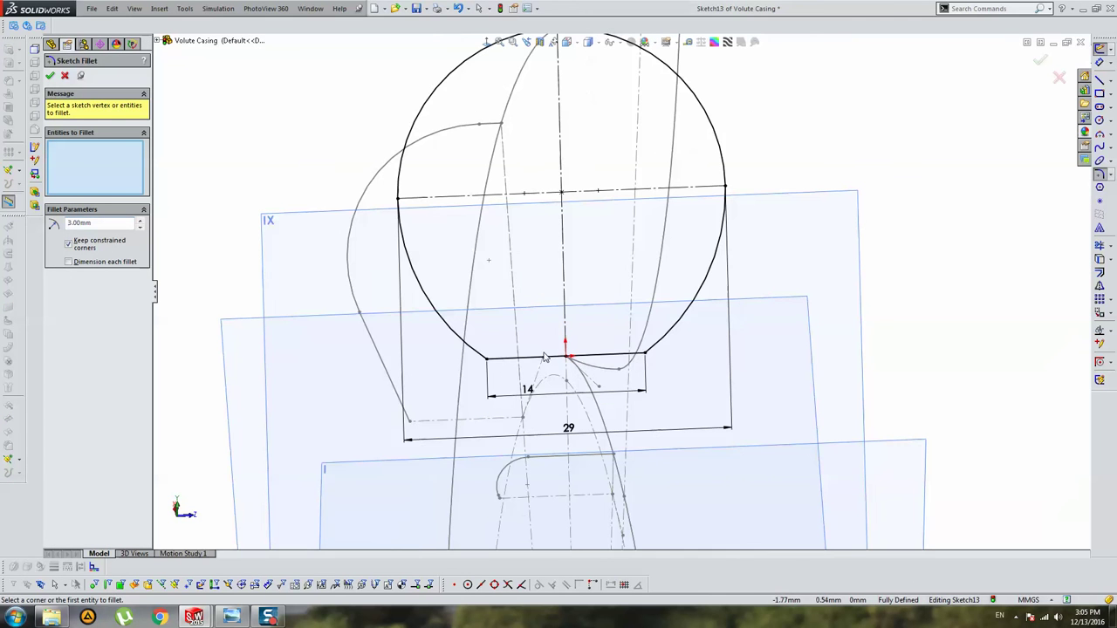
click(492, 367)
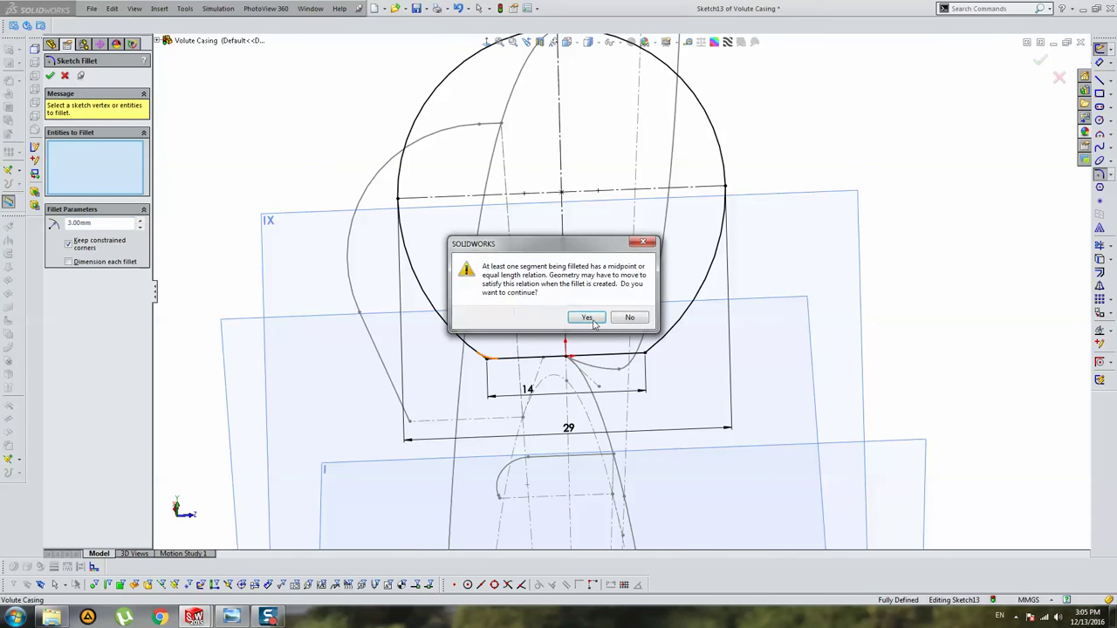
click(588, 317)
click(646, 353)
key(Return)
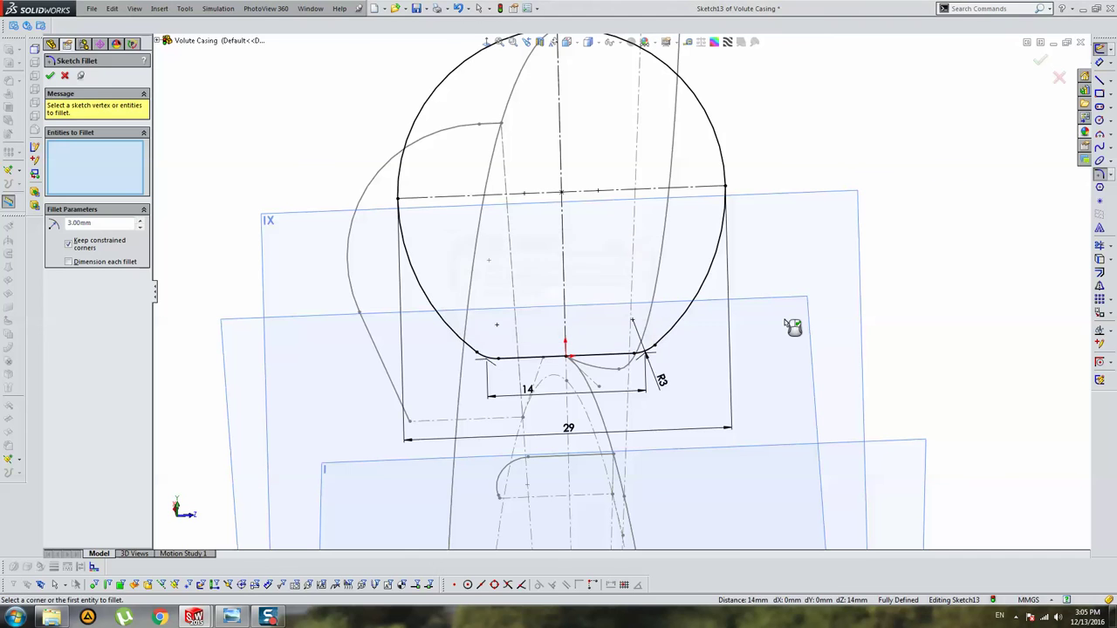
key(Escape)
key(ctrl+shift+z)
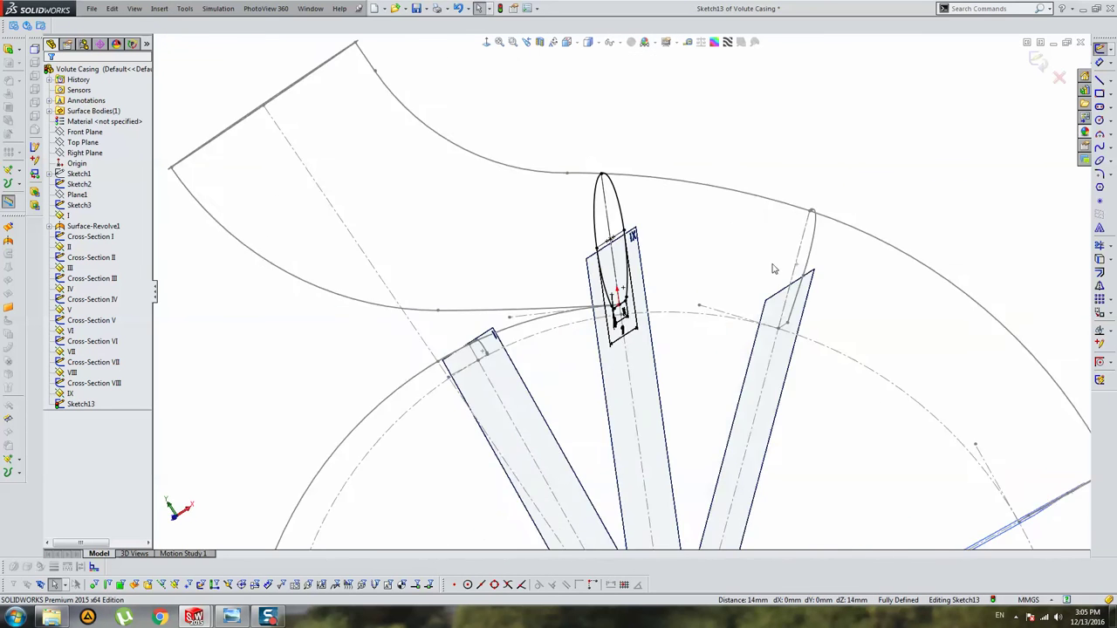
key(ctrl+shift+z)
key(ctrl+shift+z)
key(ctrl+shift+z)
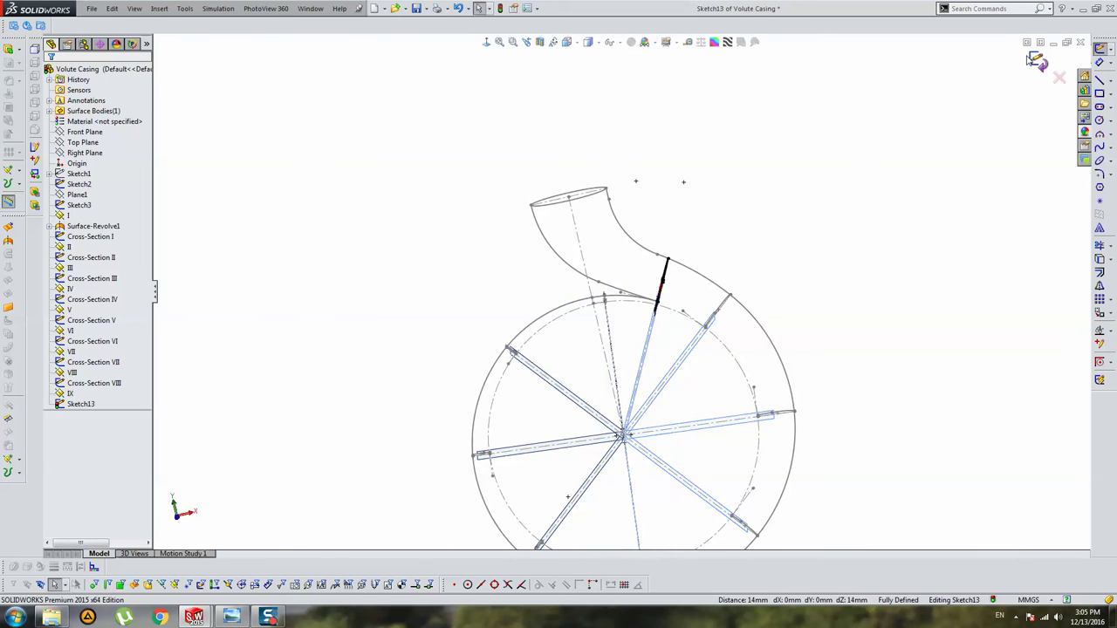
Step: Exit Sketch13 and drag the rollback bar to just below Sketch3
click(1036, 61)
middle_drag(898, 146, 770, 234)
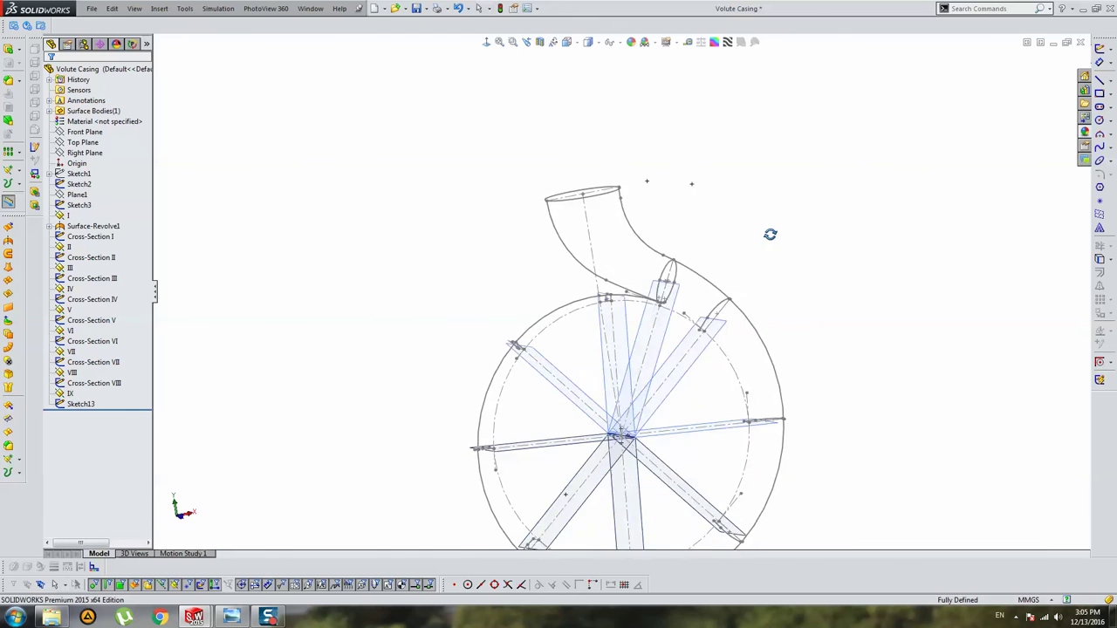
scroll(750, 224, up, 5)
scroll(623, 255, down, 6)
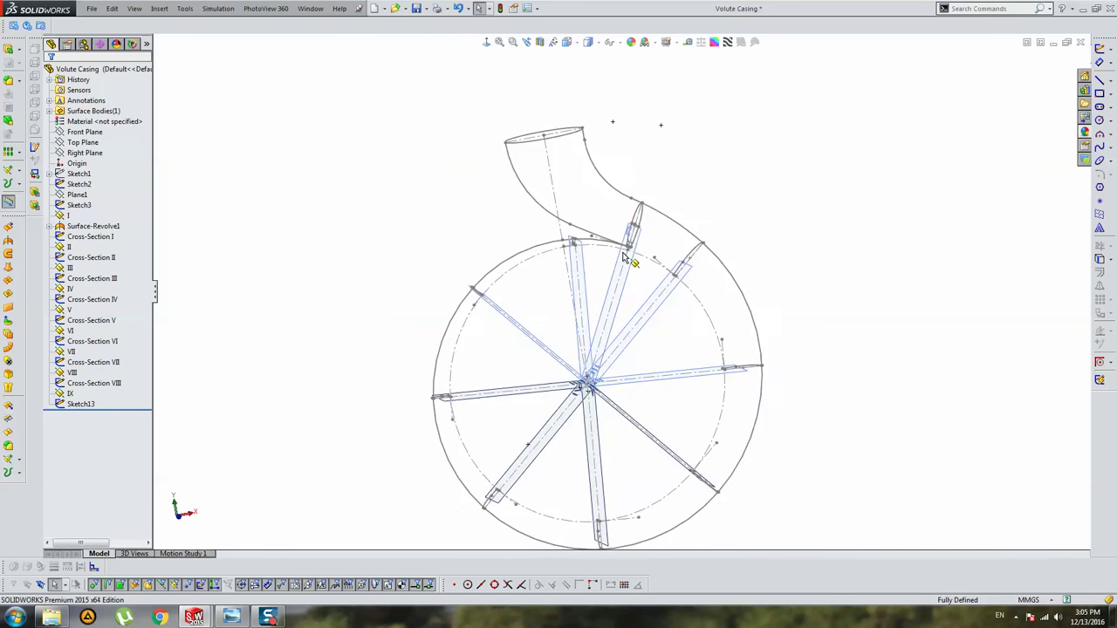
scroll(623, 255, up, 2)
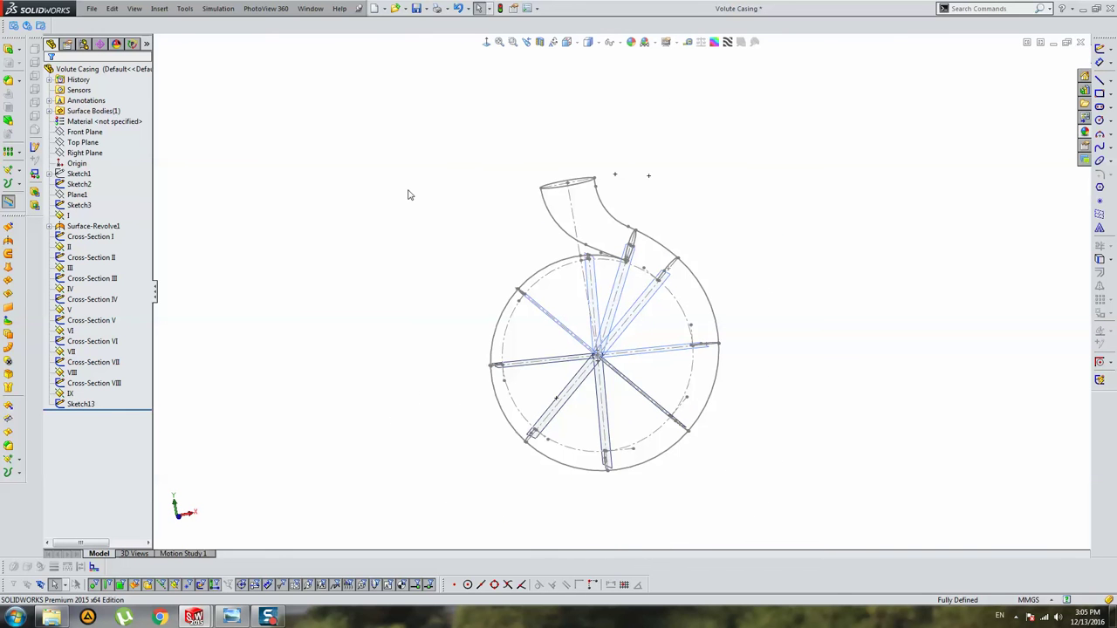
click(79, 174)
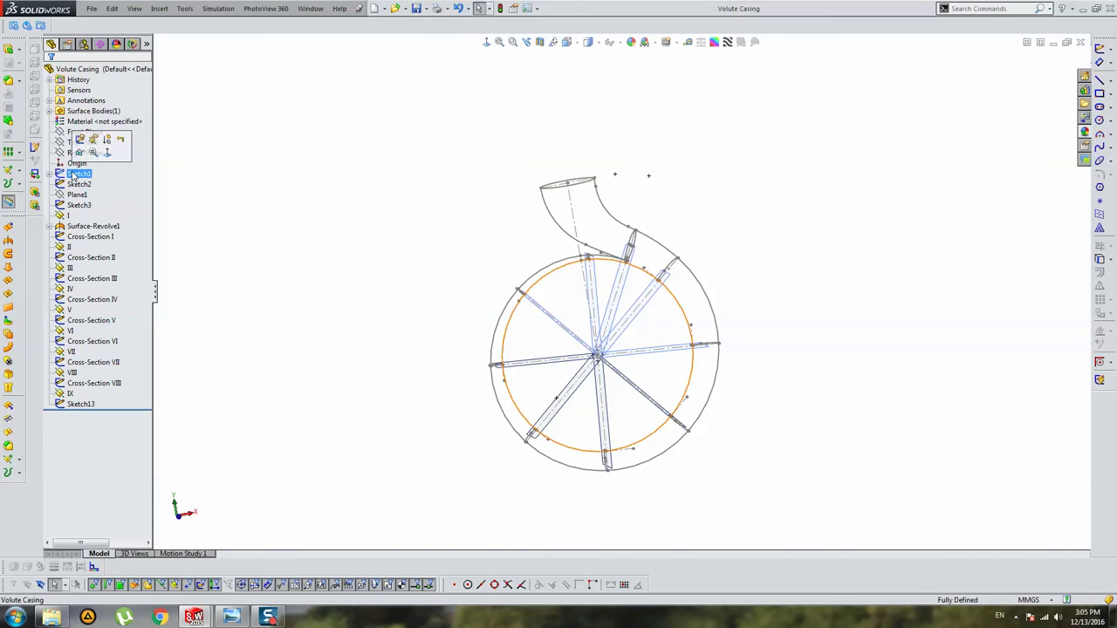
key(Escape)
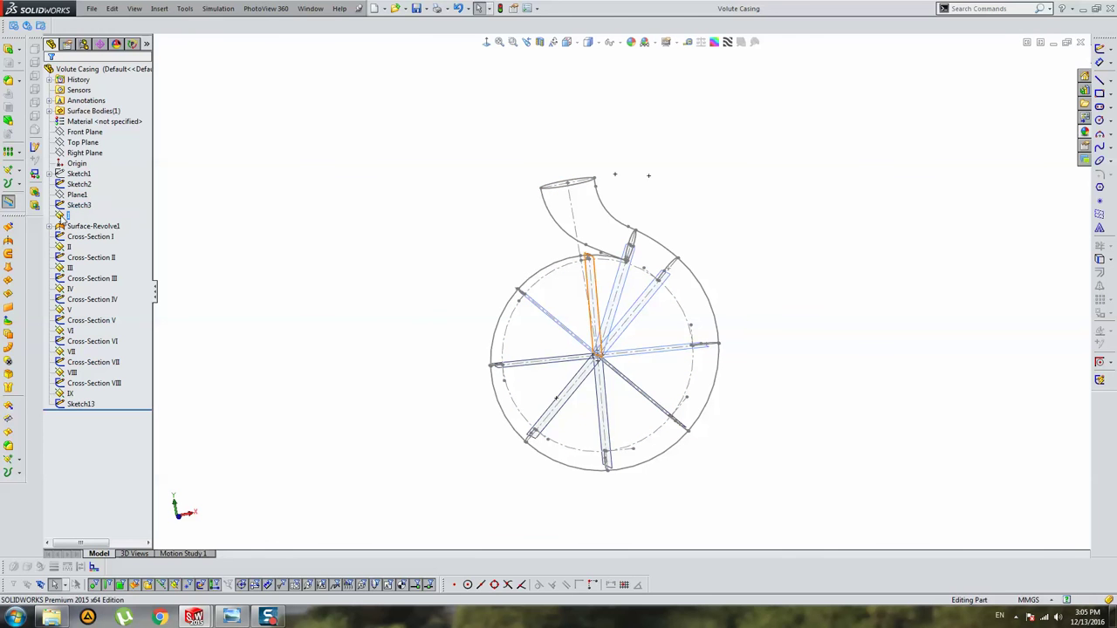
drag(59, 217, 70, 201)
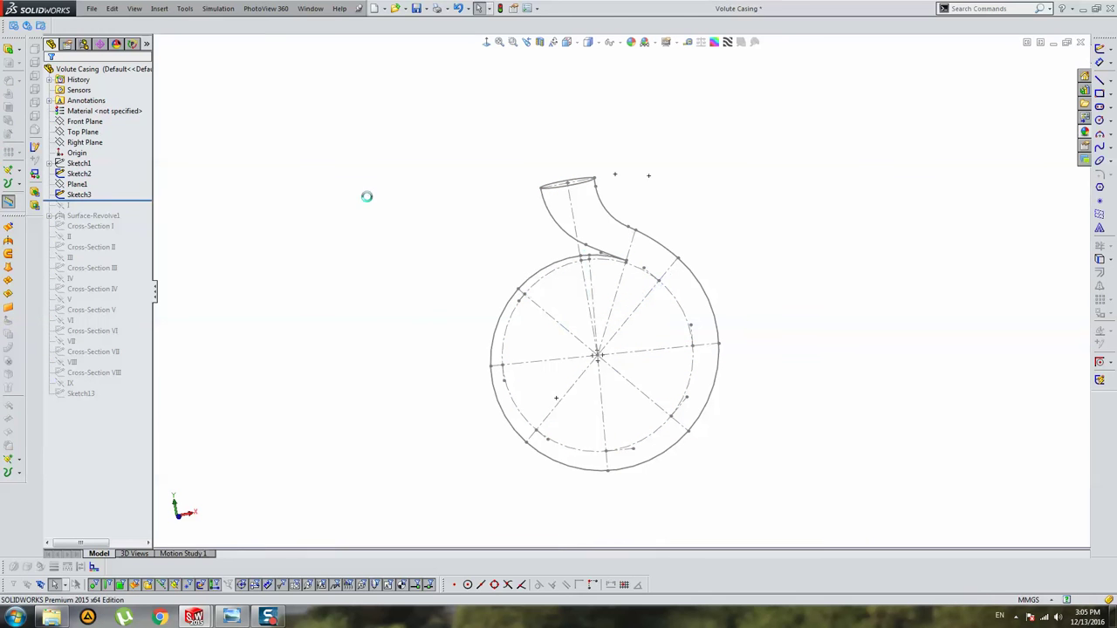
Step: Rename Sketch2 to Volute in the model history
click(609, 216)
click(643, 160)
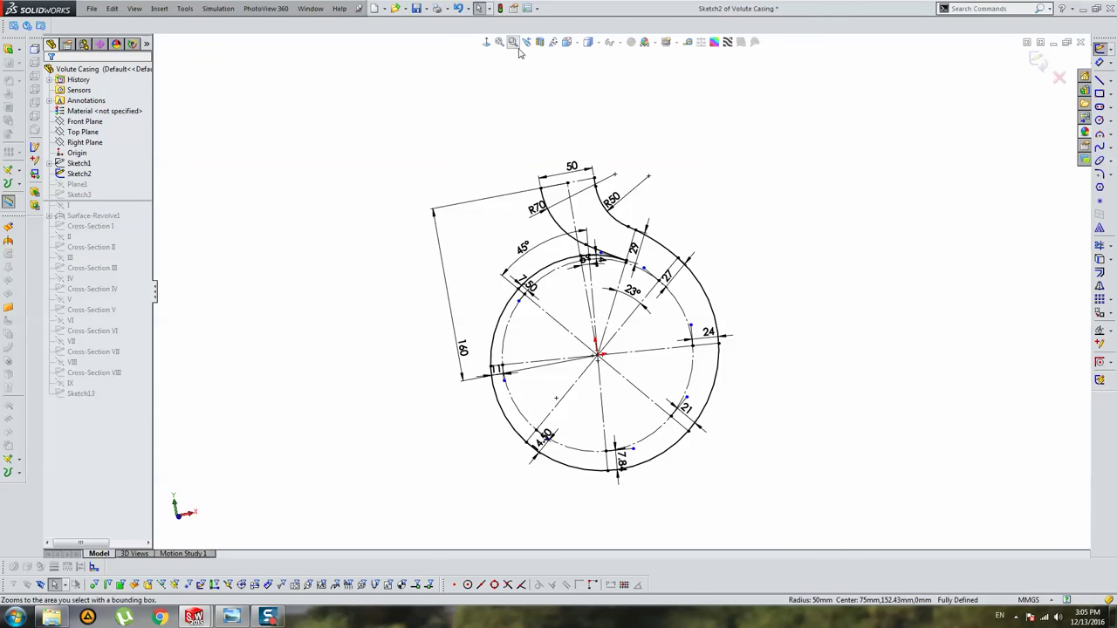
click(1039, 59)
click(70, 195)
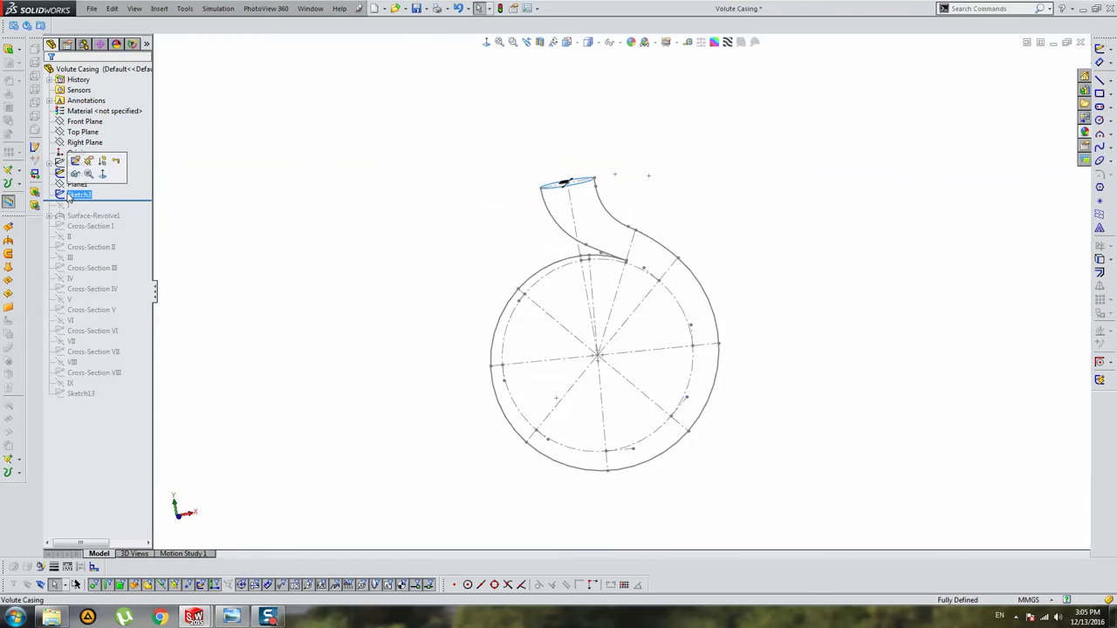
click(103, 174)
click(84, 177)
text(Volute)
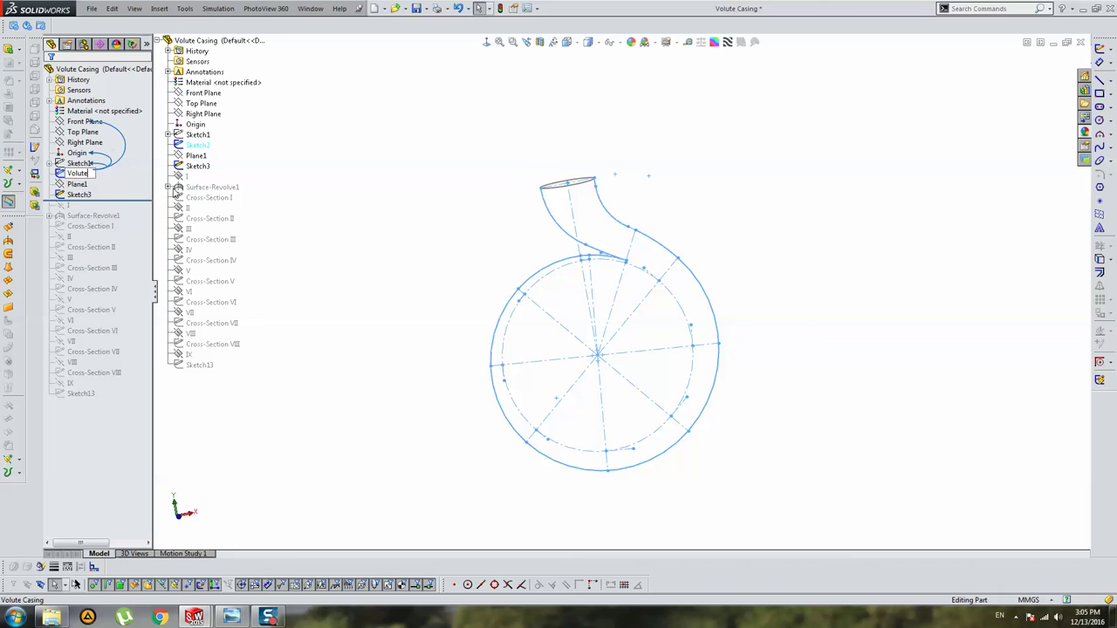
key(Return)
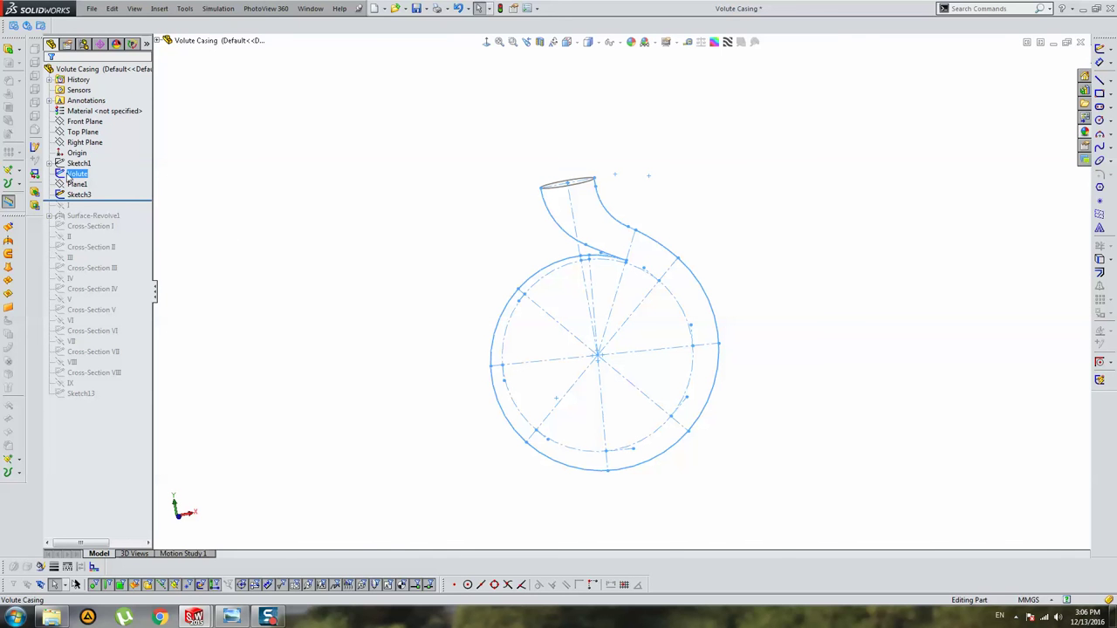
Step: Edit the Volute sketch face-on with Sketch1's reference drawing shown
right_click(69, 179)
click(71, 138)
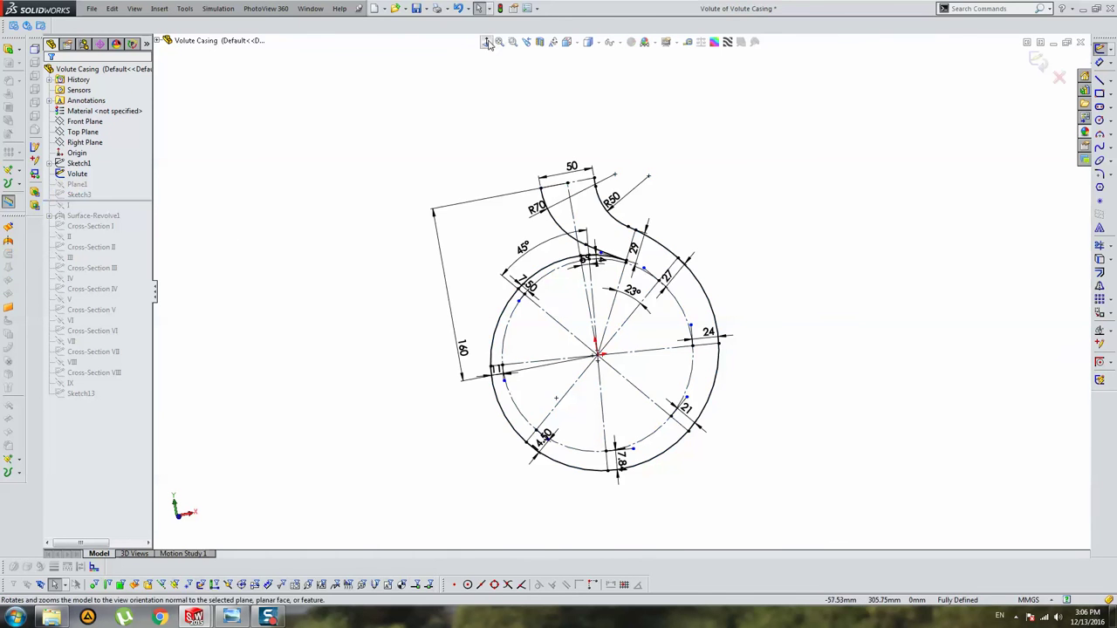
click(488, 44)
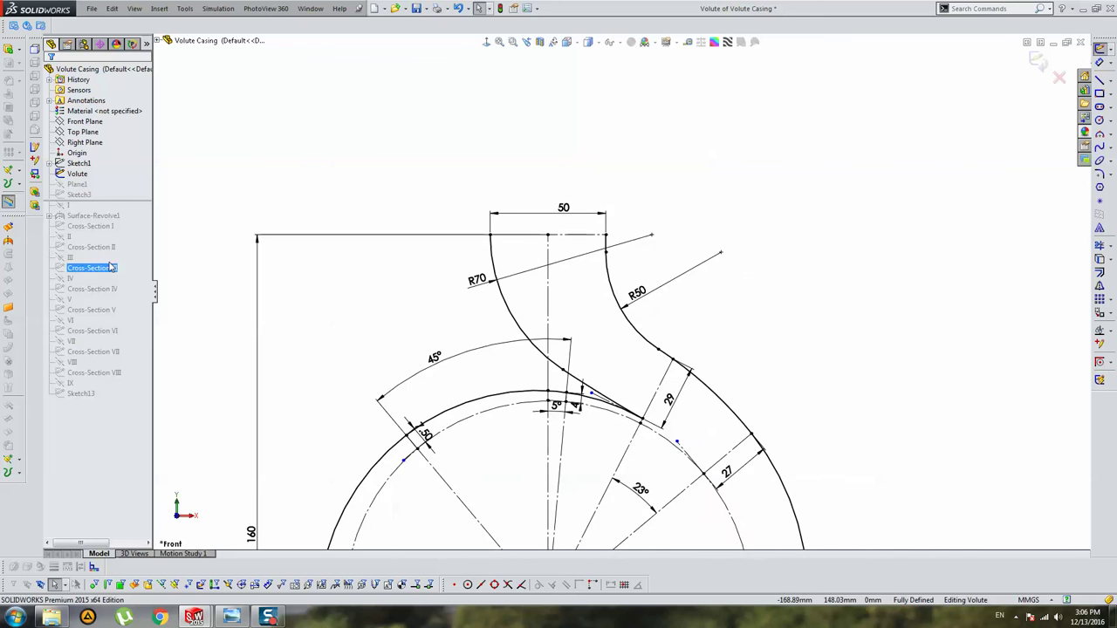
click(79, 163)
click(88, 143)
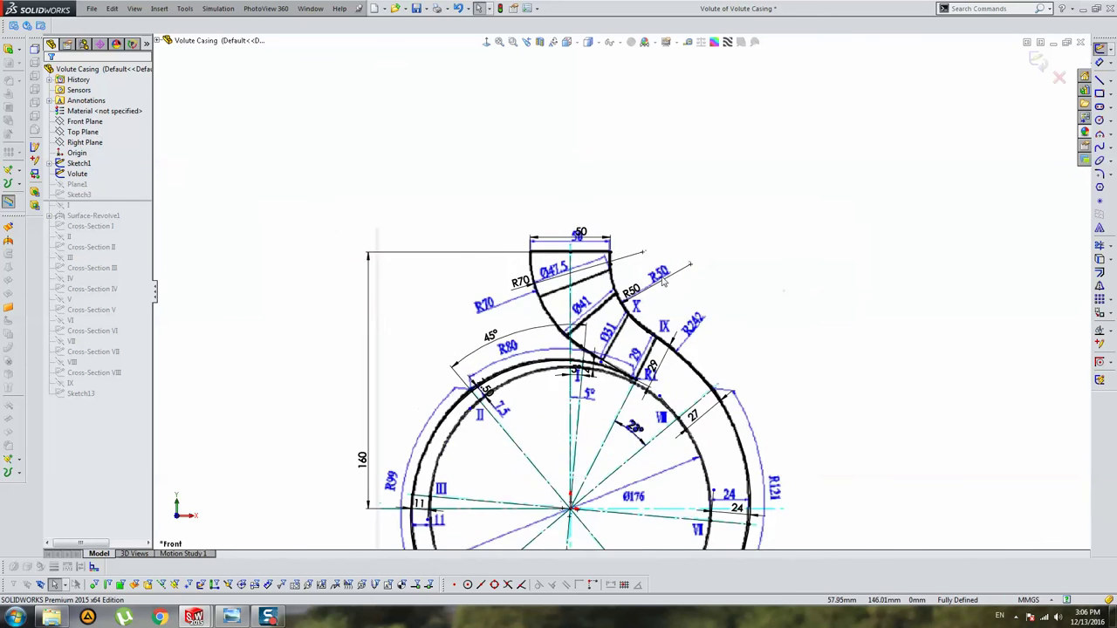
scroll(637, 301, up, 2)
scroll(627, 466, down, 4)
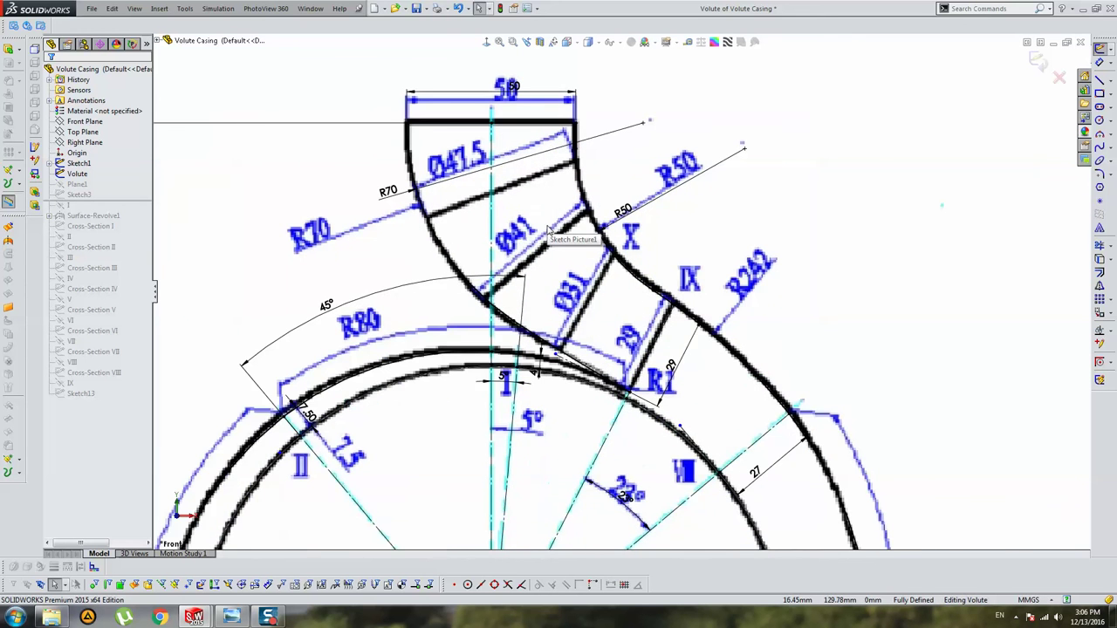
Step: Draw a section line near label X with one end on the outer volute curve
key(l)
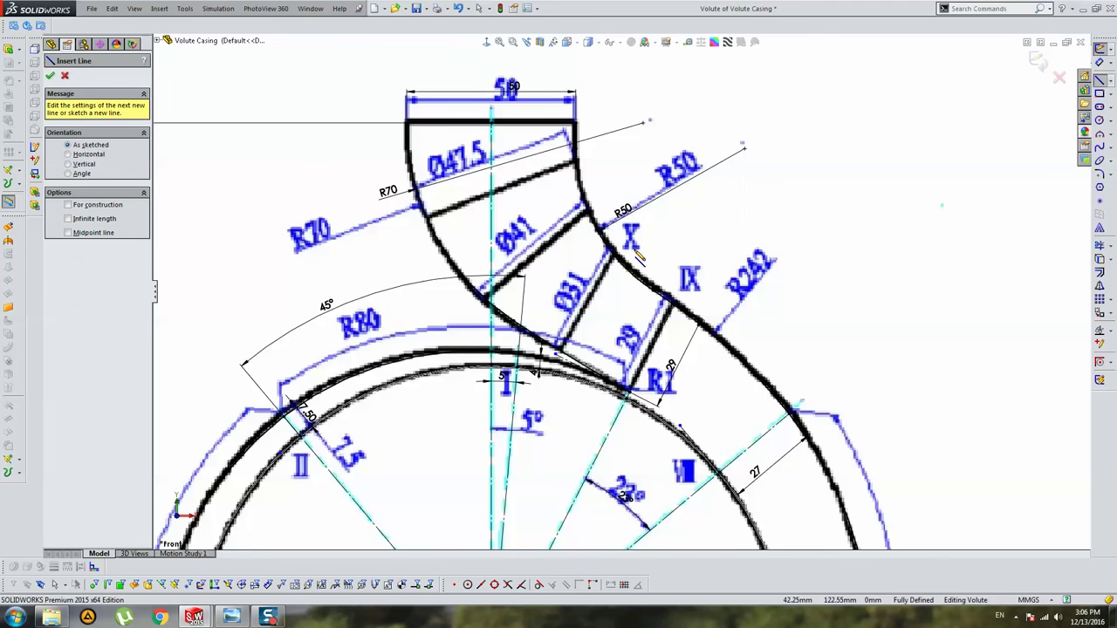
scroll(639, 258, up, 2)
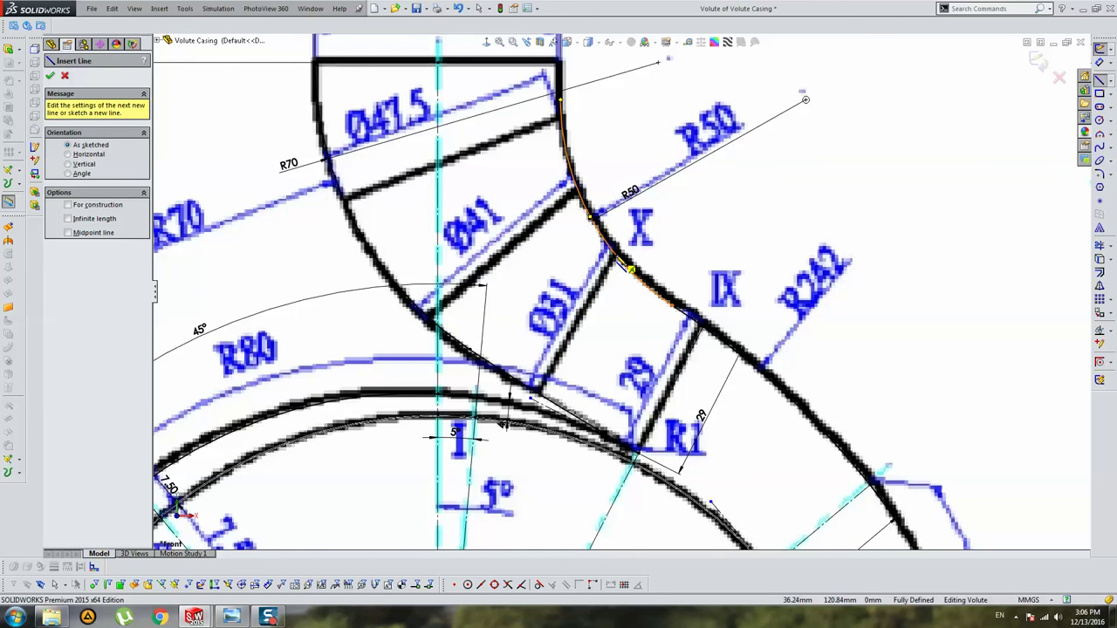
click(805, 99)
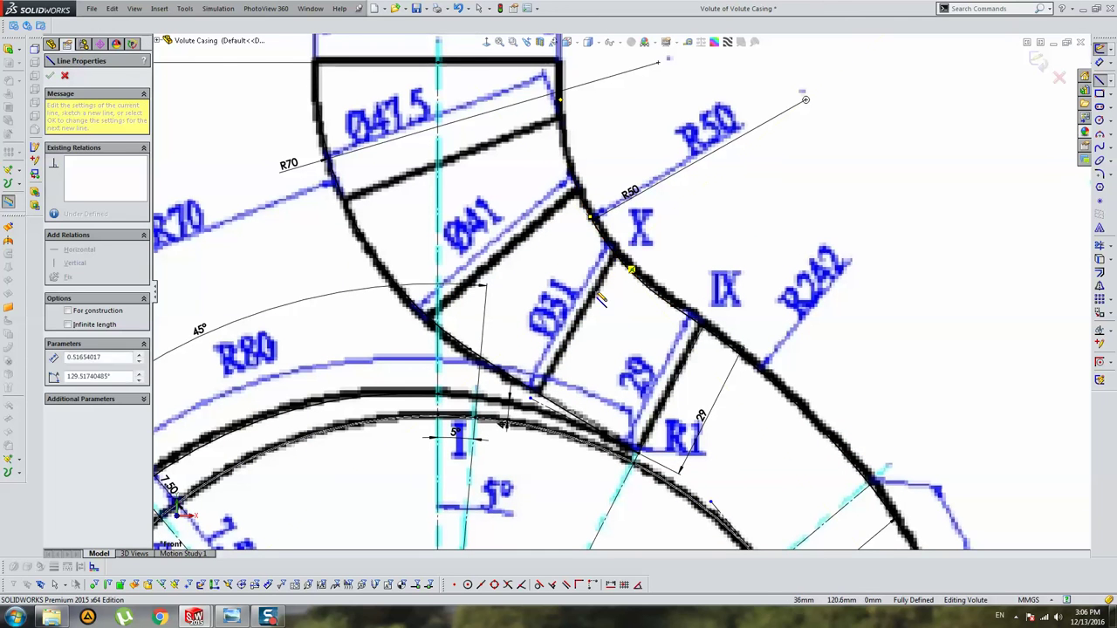
key(Escape)
key(Escape)
click(540, 397)
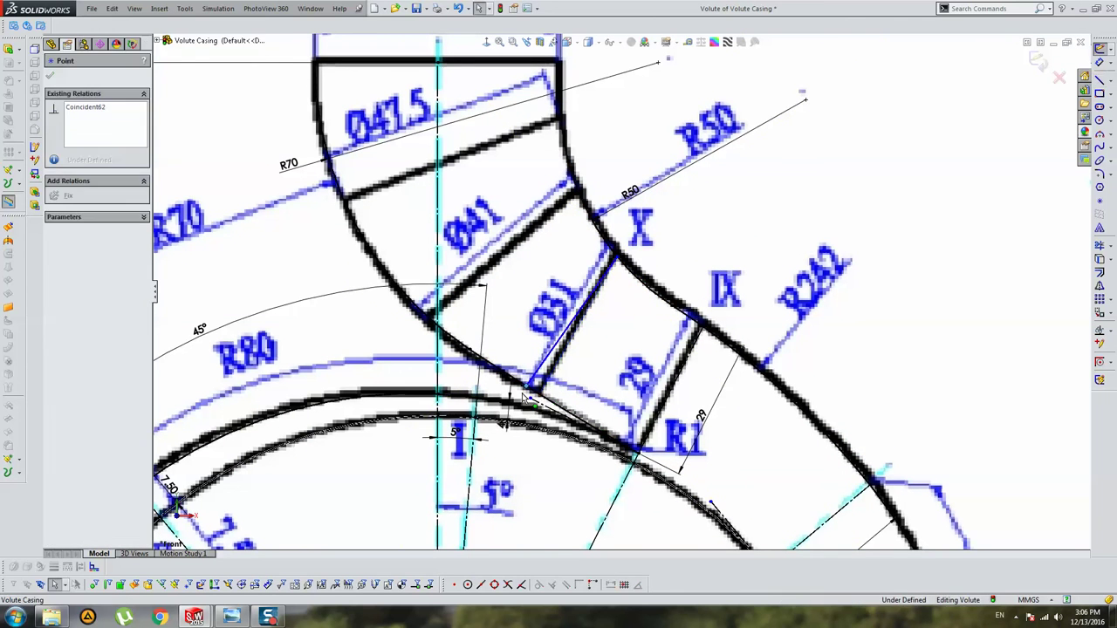
click(615, 259)
drag(627, 269, 615, 249)
Step: Dimension the section line to 32 mm and snap its lower end onto the curve
click(1100, 63)
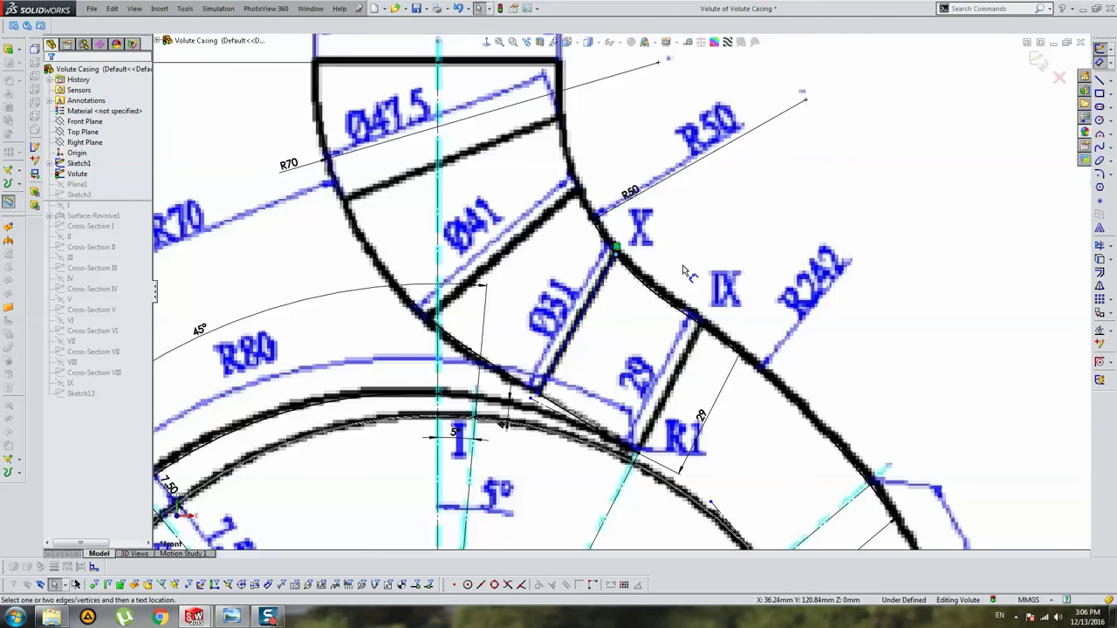
click(586, 311)
click(599, 305)
key(Return)
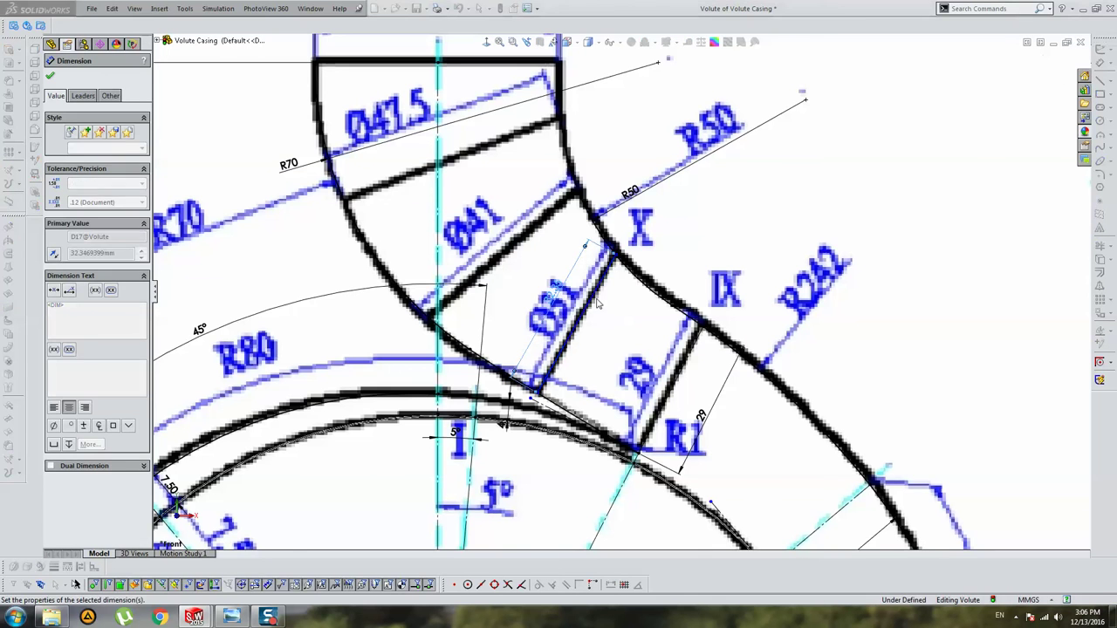
key(Return)
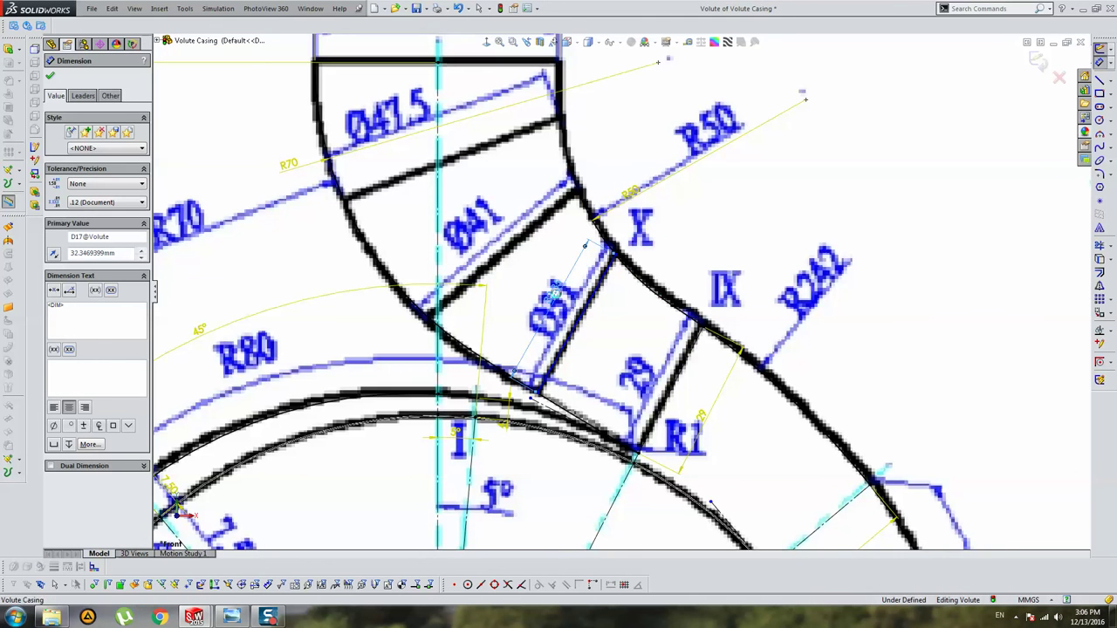
click(558, 301)
text(32)
key(Return)
key(Escape)
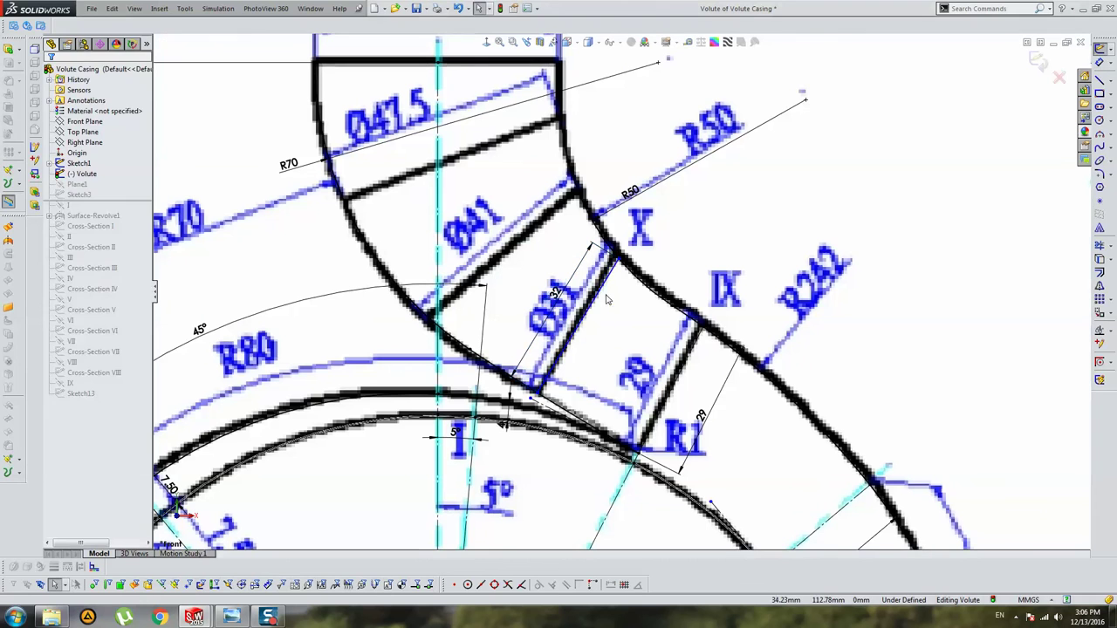
mouse_move(614, 258)
mouse_down()
mouse_move(631, 267)
mouse_move(614, 255)
mouse_up()
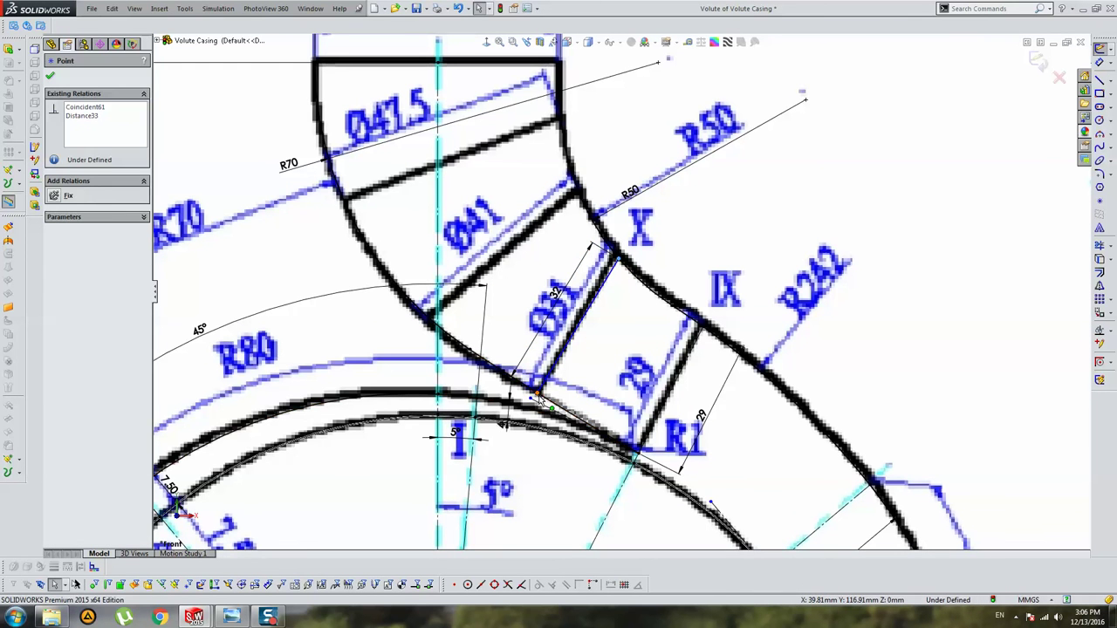
drag(538, 396, 537, 397)
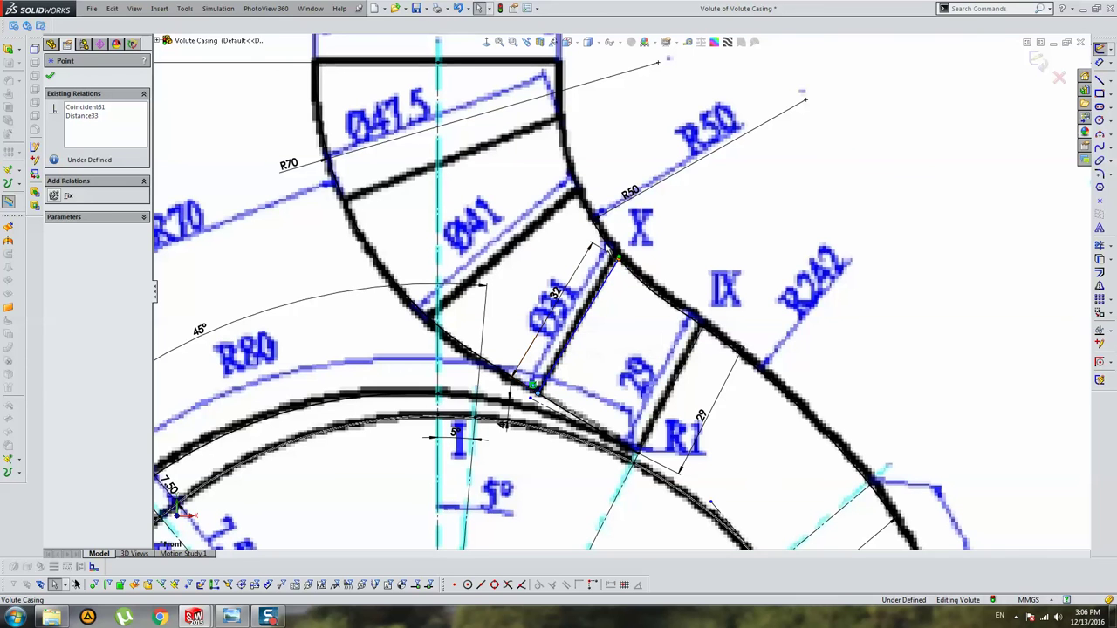
click(918, 267)
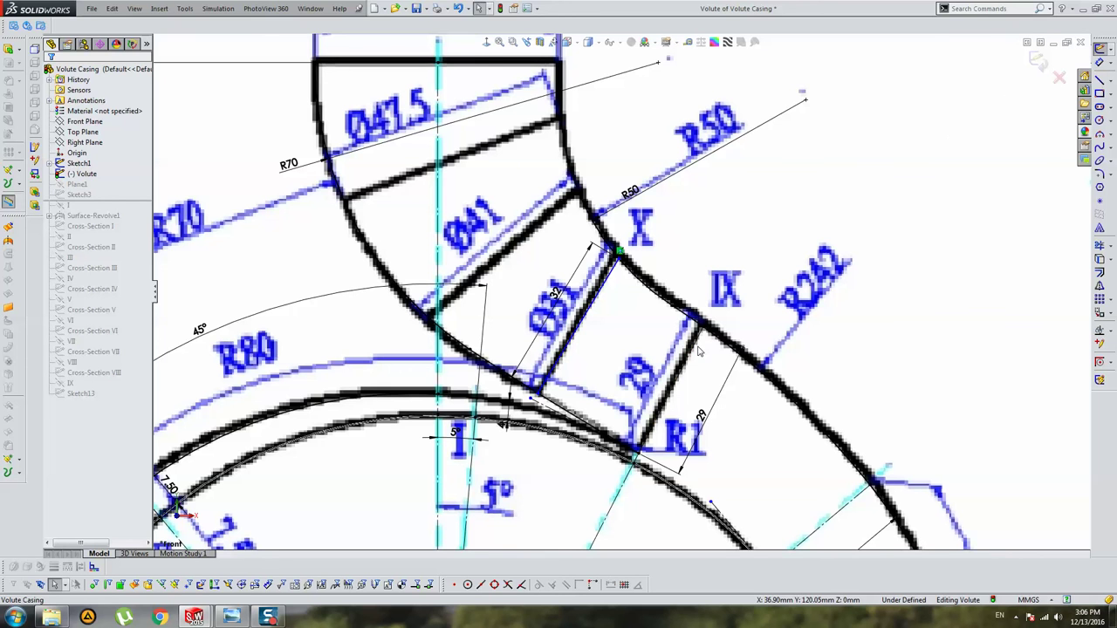
Step: Make the section-X line parallel to the other section line
ctrl+click(611, 297)
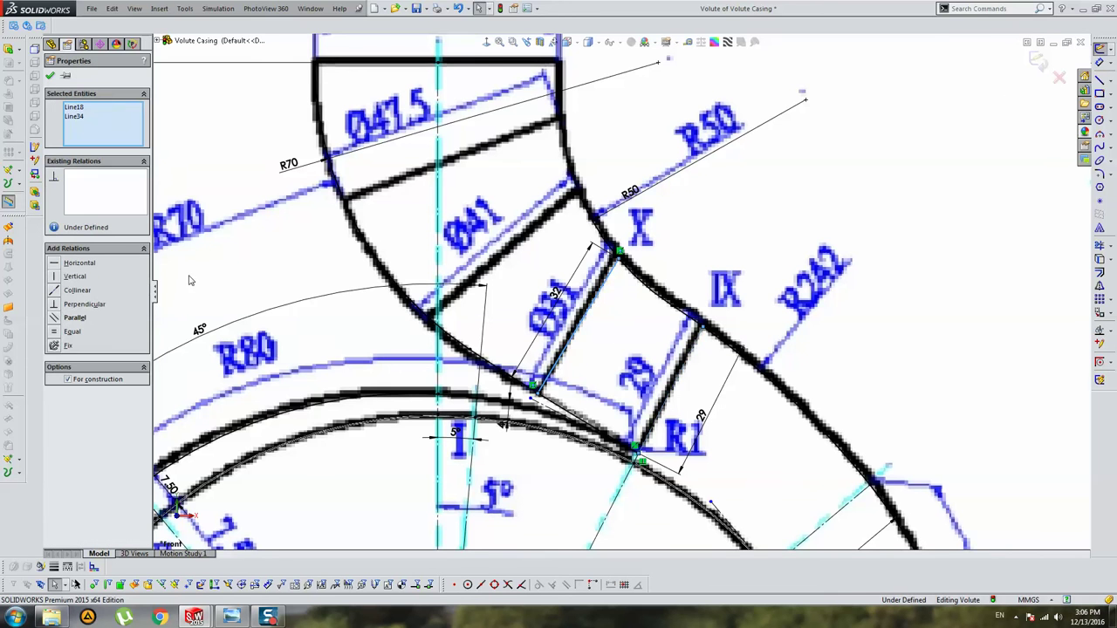
click(75, 317)
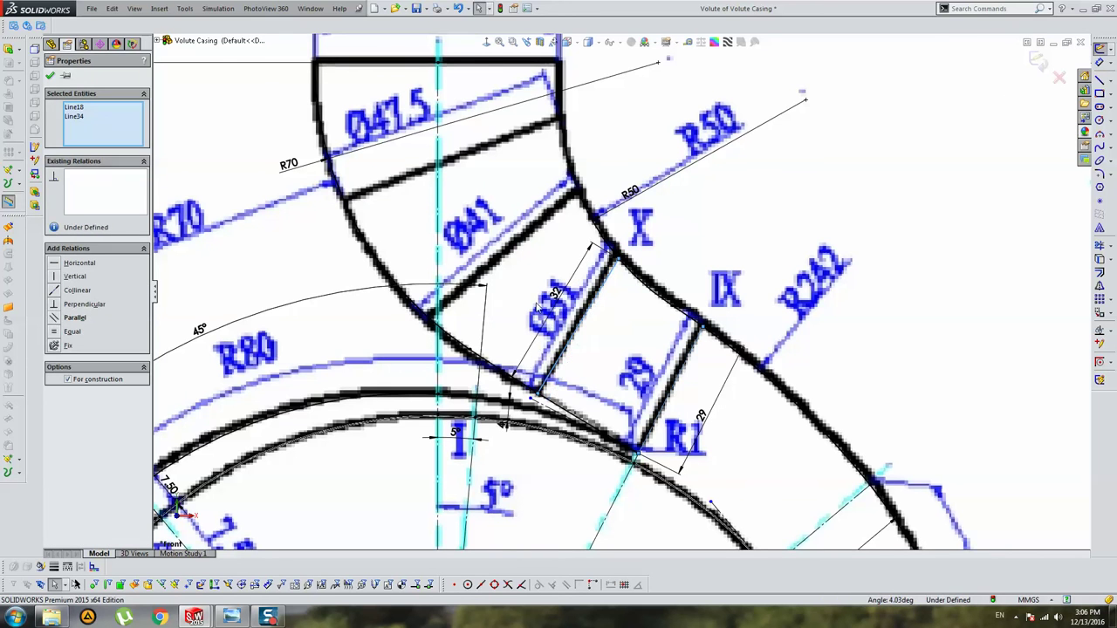
click(1059, 155)
click(618, 260)
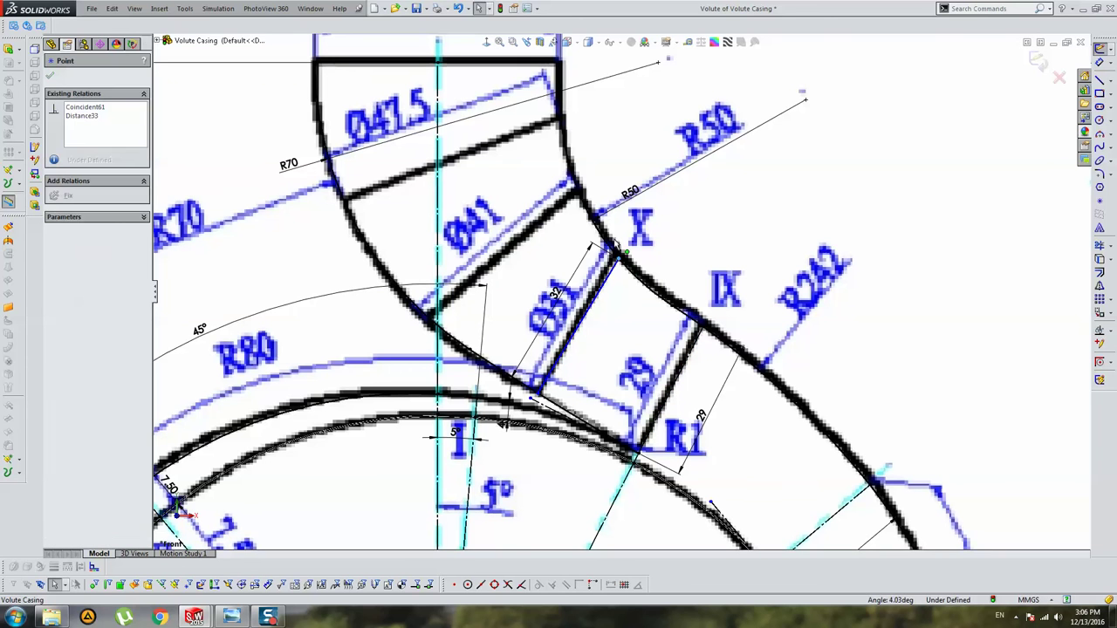
click(748, 236)
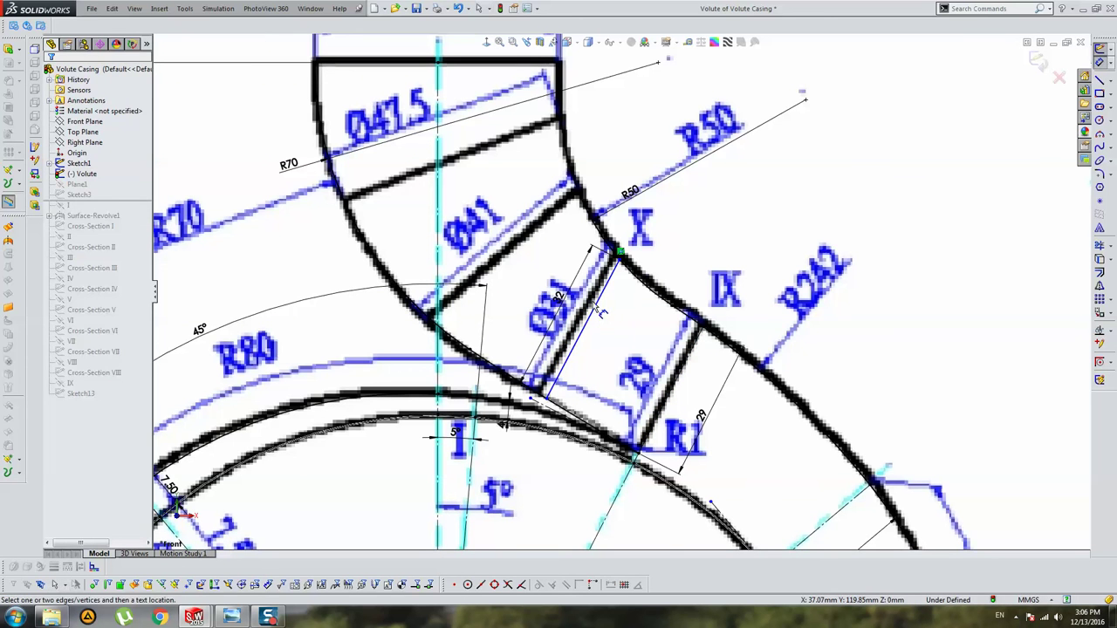
key(Escape)
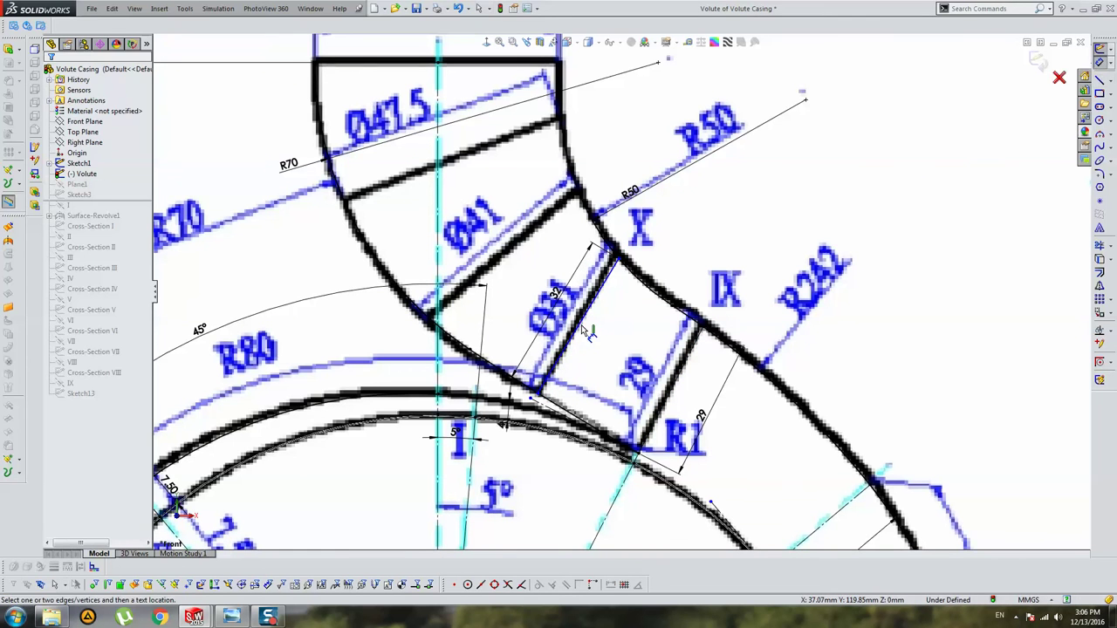
Step: Dimension a 4° angle between the section-X line and the section IX line
click(687, 353)
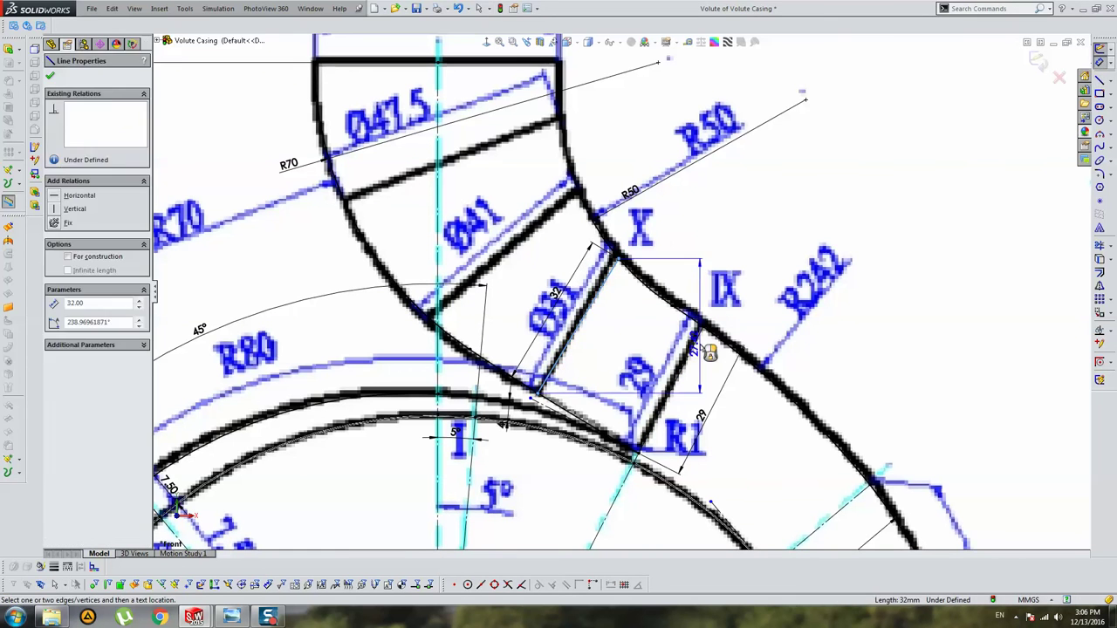
click(704, 262)
key(Return)
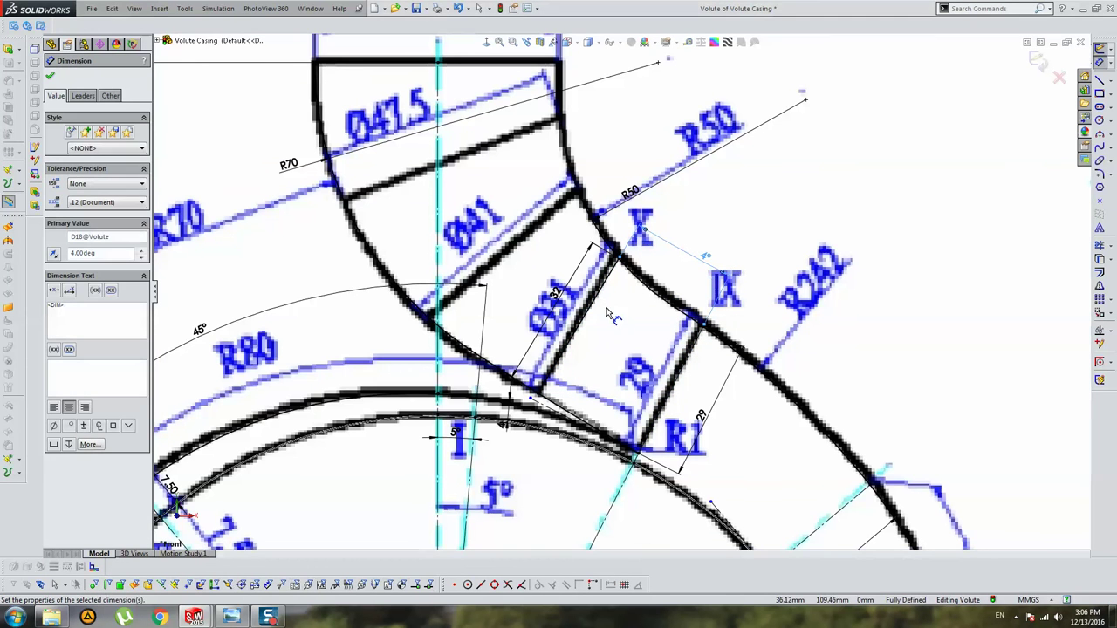
key(Escape)
Step: Draw a short line crossing the Ø31 section line
click(595, 306)
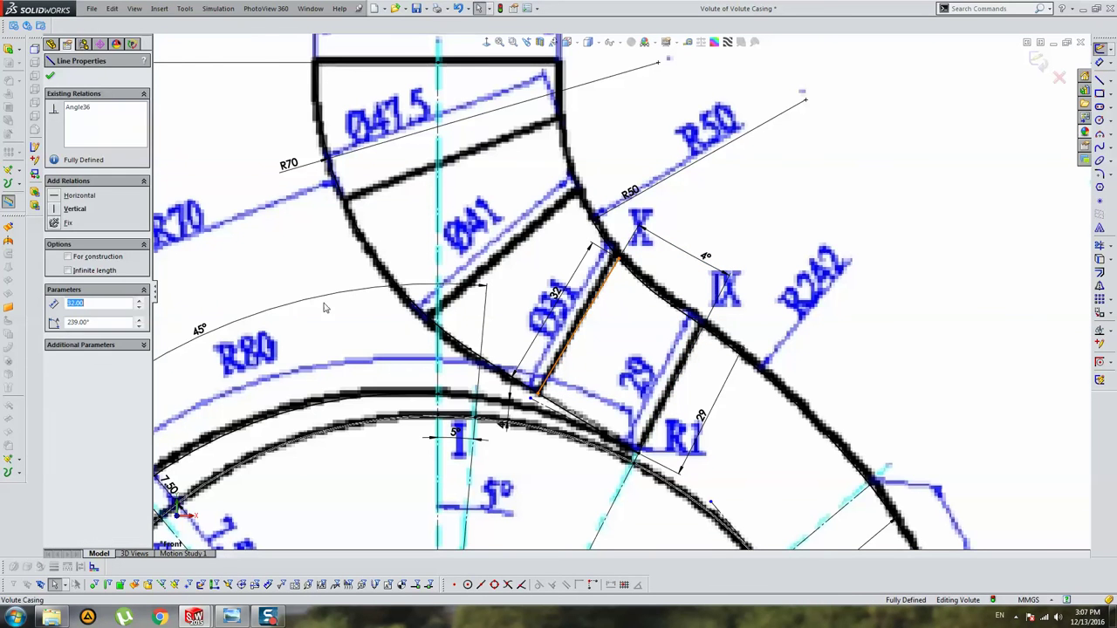
click(764, 325)
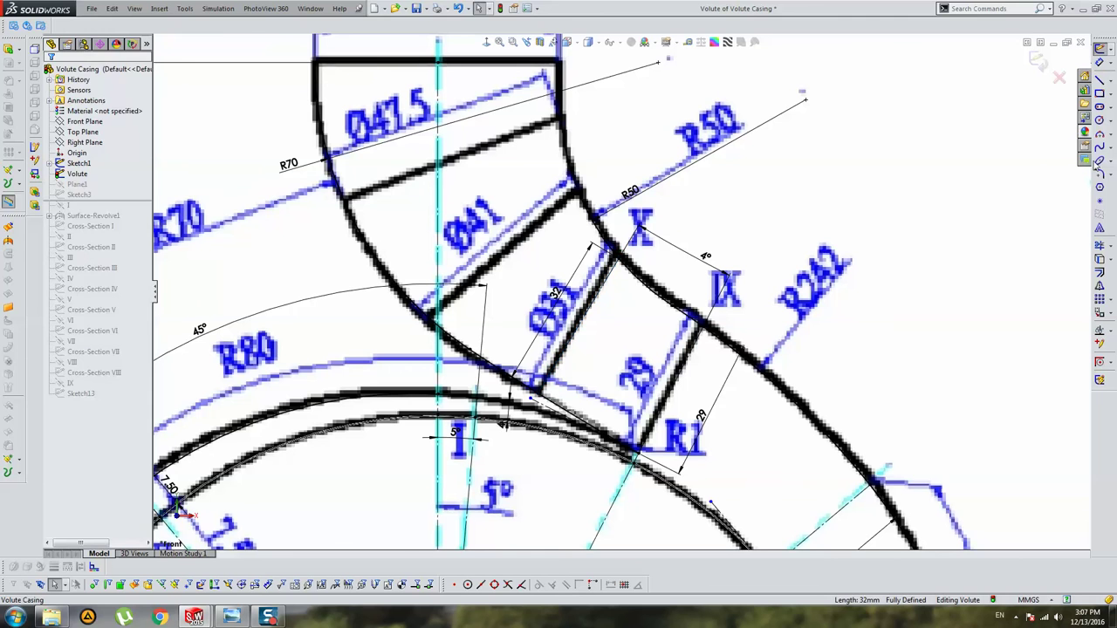
click(1098, 81)
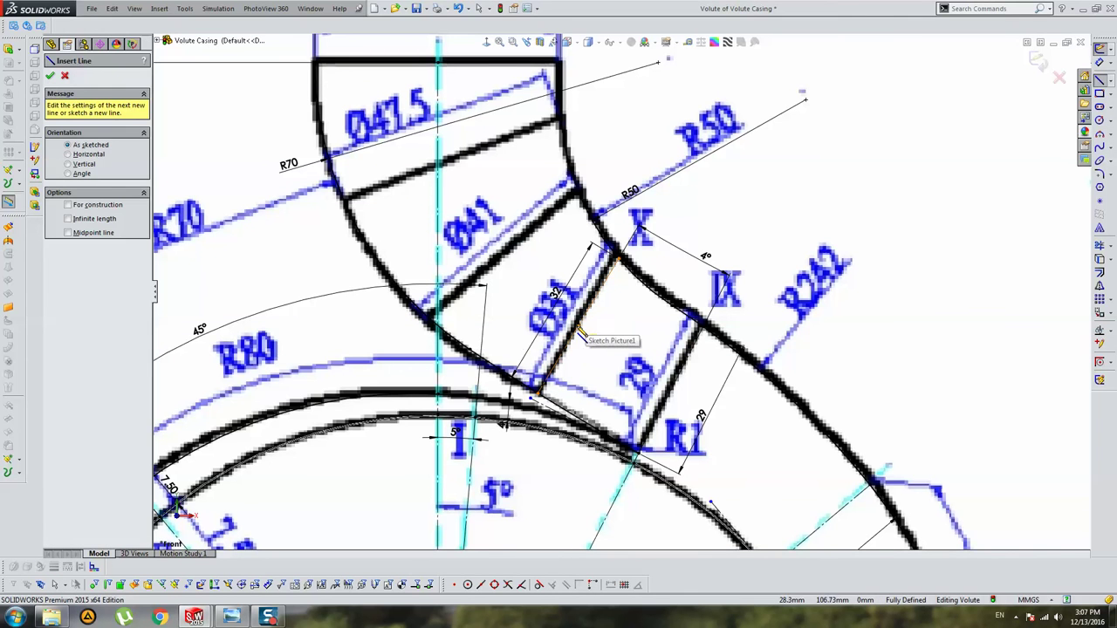
drag(577, 338, 530, 301)
key(Escape)
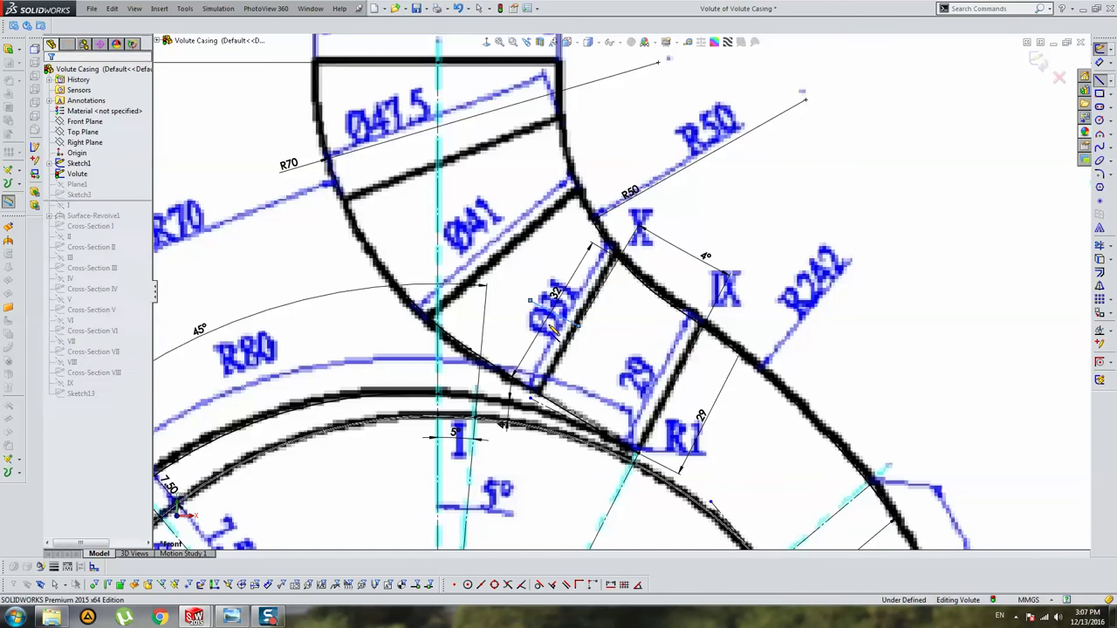
Step: Make the short line perpendicular to the Ø31 construction line and exit the Volute sketch
click(569, 325)
click(599, 307)
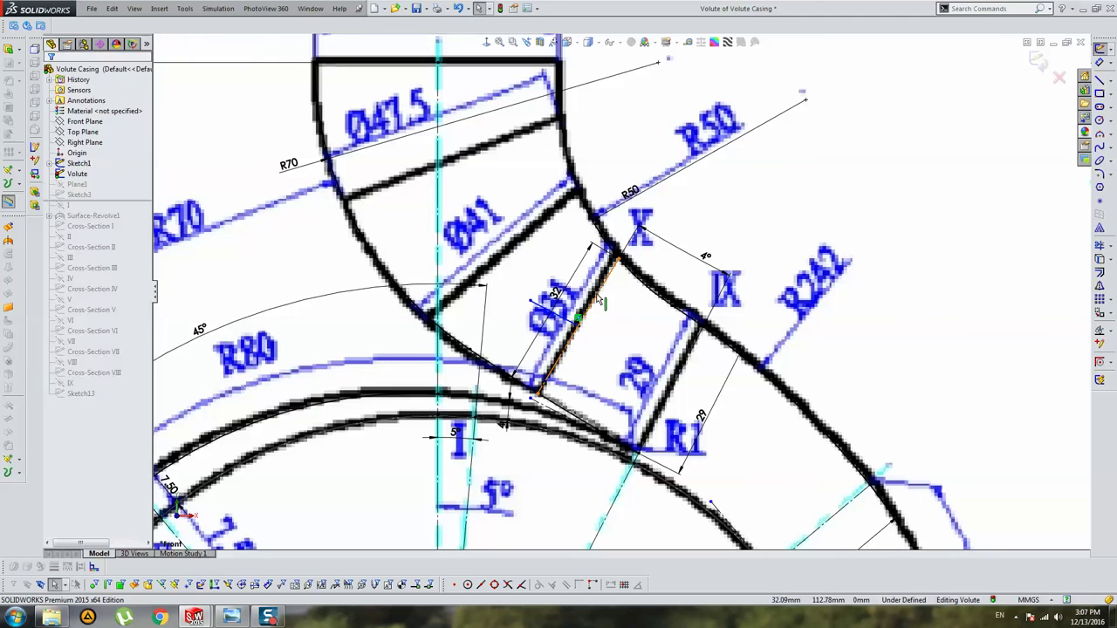
click(589, 303)
ctrl+click(589, 305)
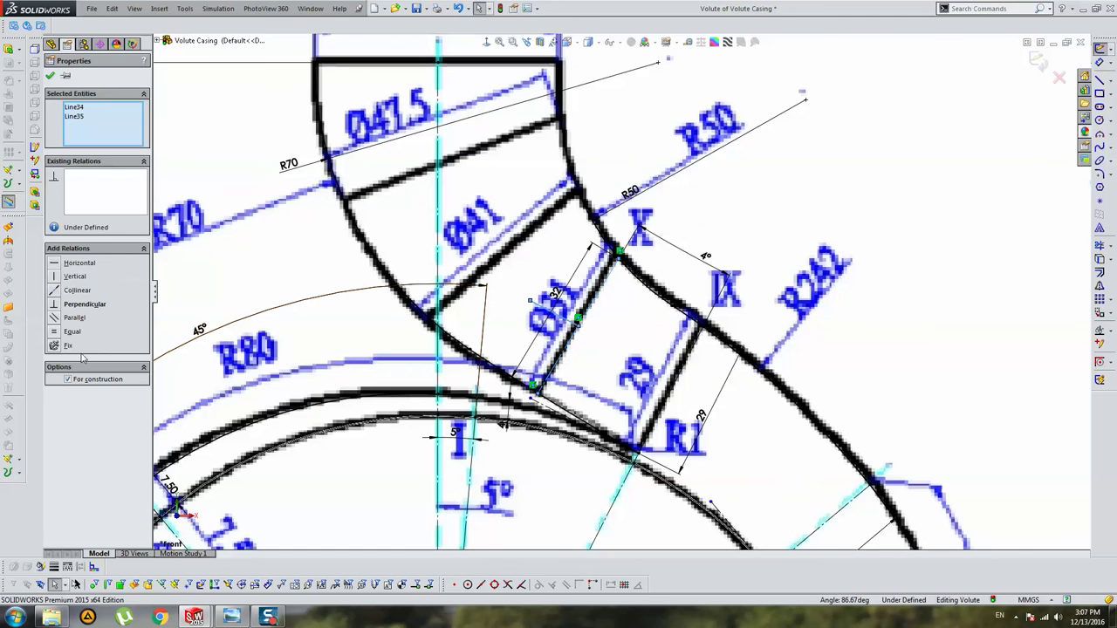
click(88, 308)
click(569, 324)
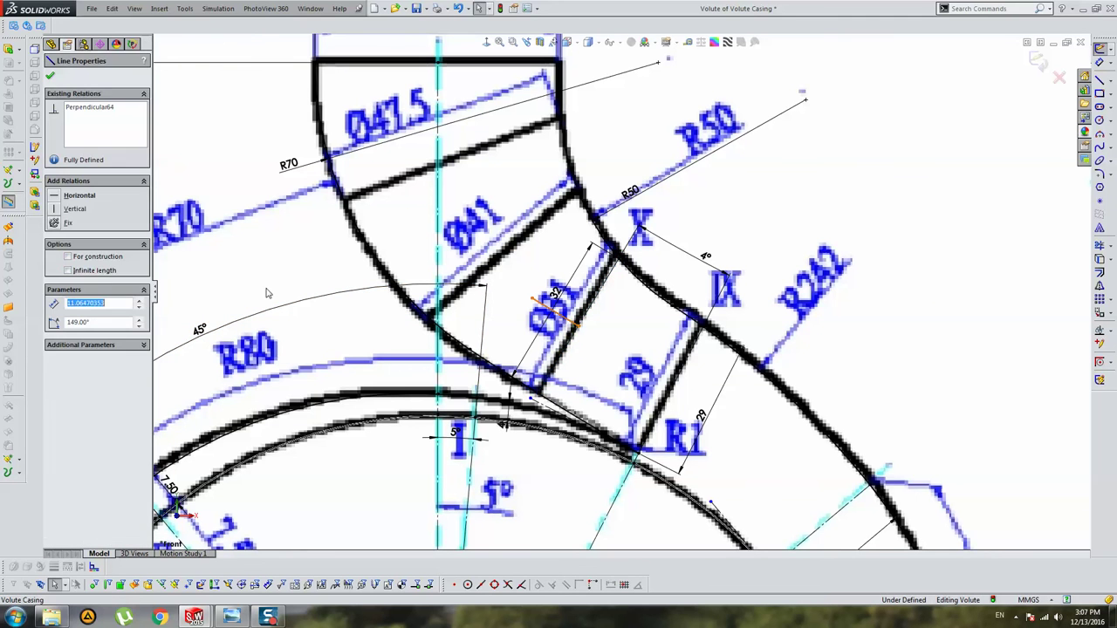
scroll(619, 294, up, 3)
key(Escape)
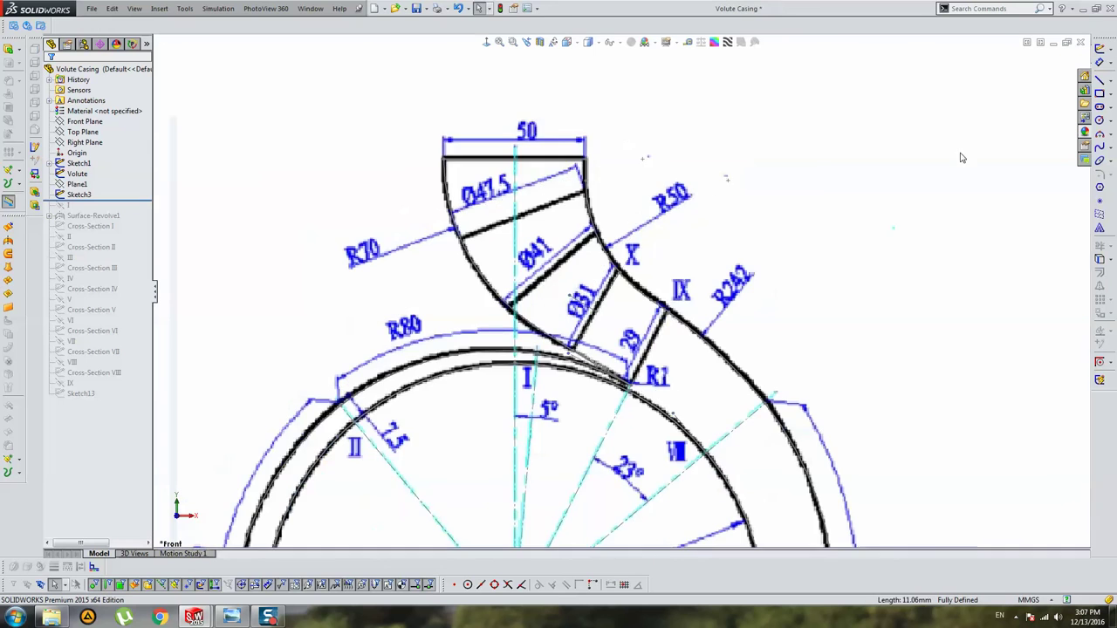
Step: Rename Sketch3 to 'Discharge Cross-Section' by pasting the copied name
scroll(619, 294, up, 2)
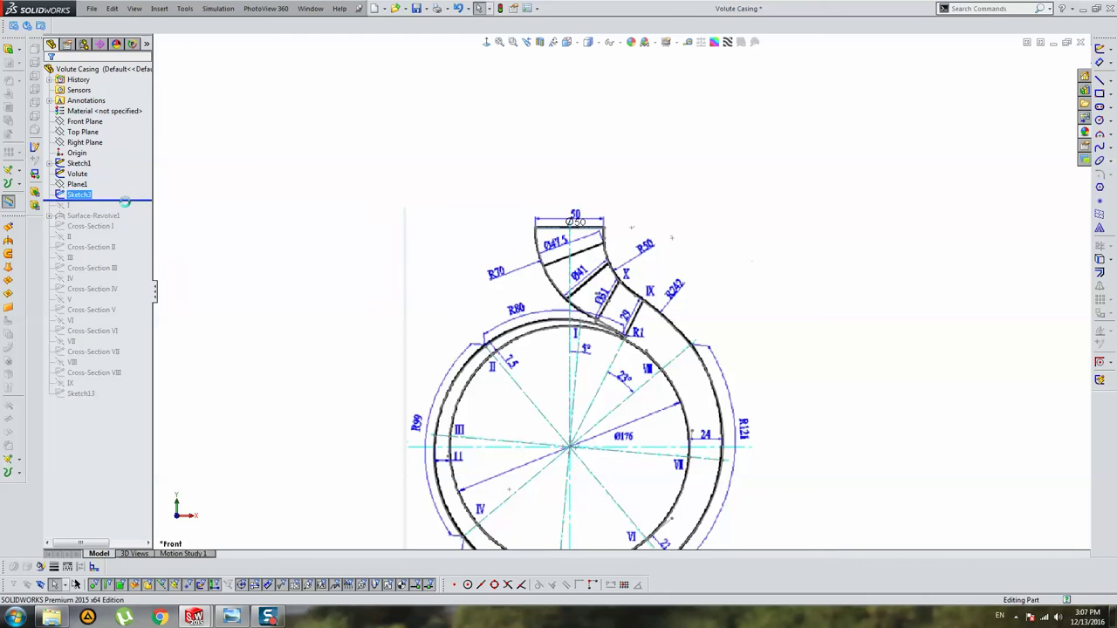
key(F2)
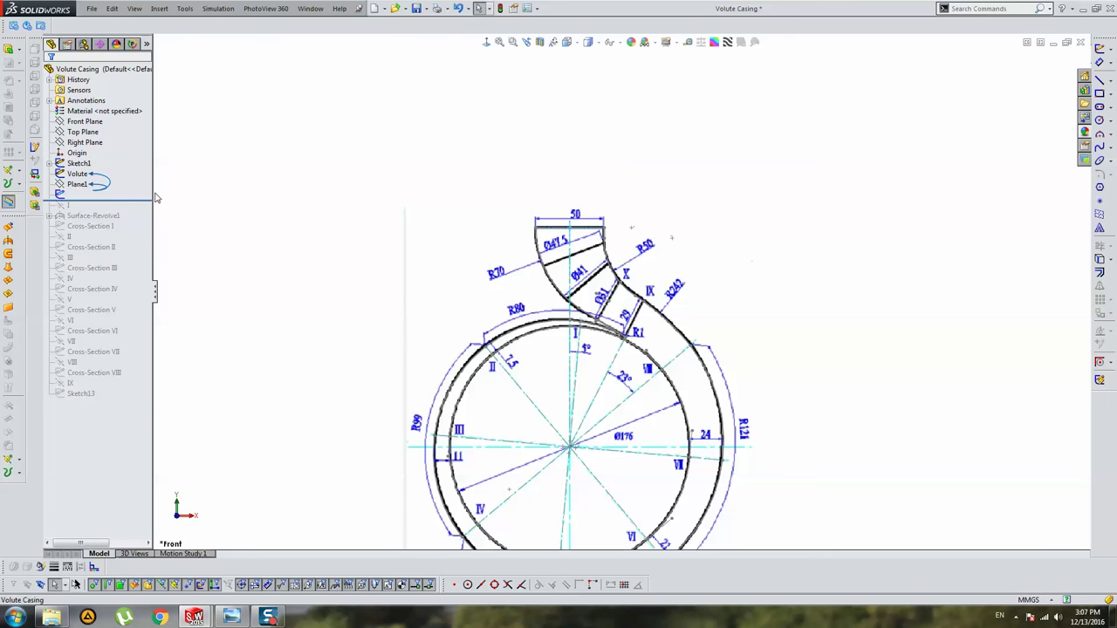
text(Cross-Section)
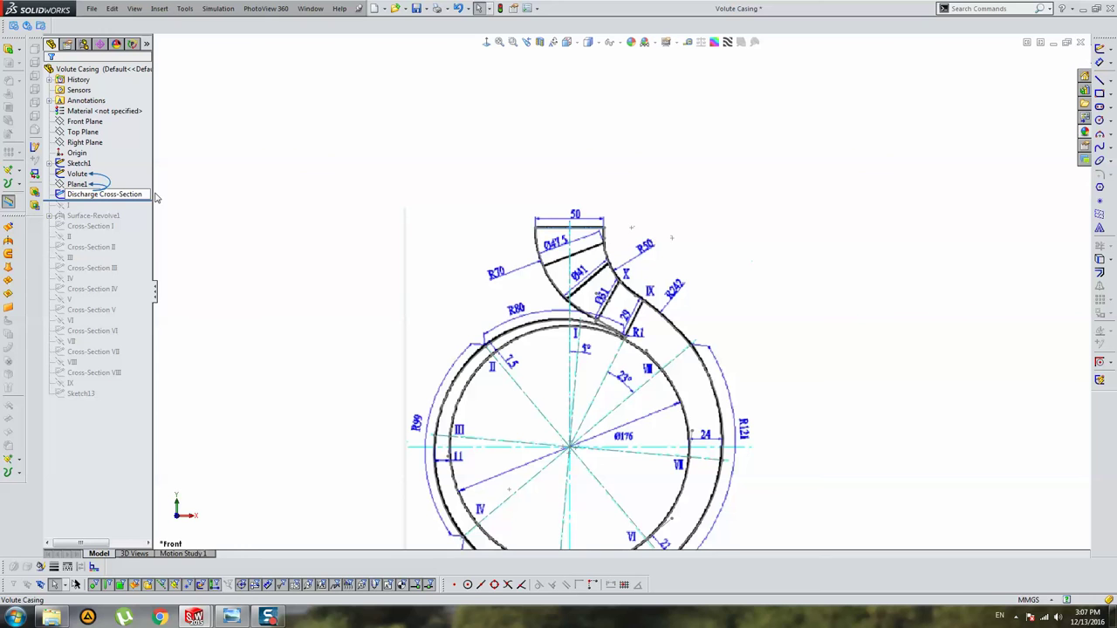
Step: Roll the feature history to the end and rename Sketch13 to 'Cross-Section IX'
right_click(77, 393)
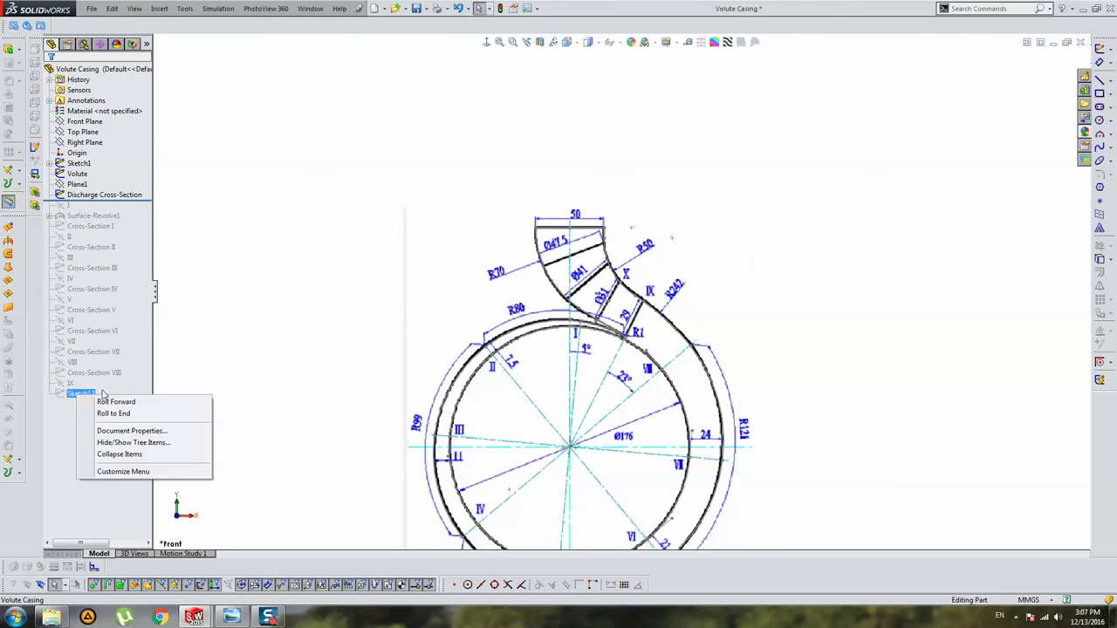
click(101, 410)
click(94, 385)
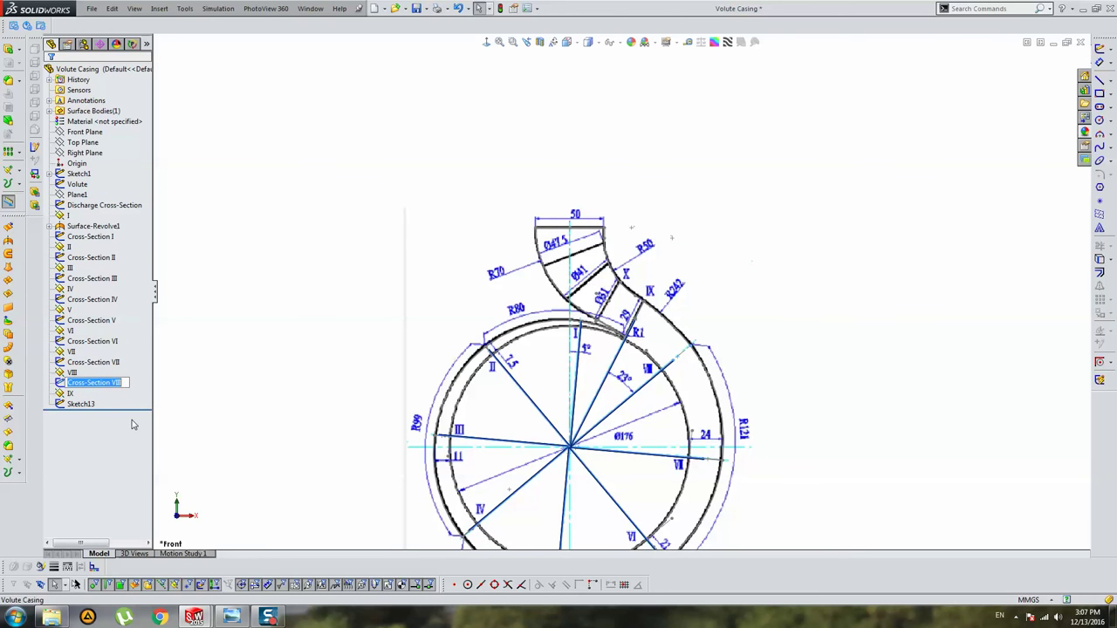
key(Tab)
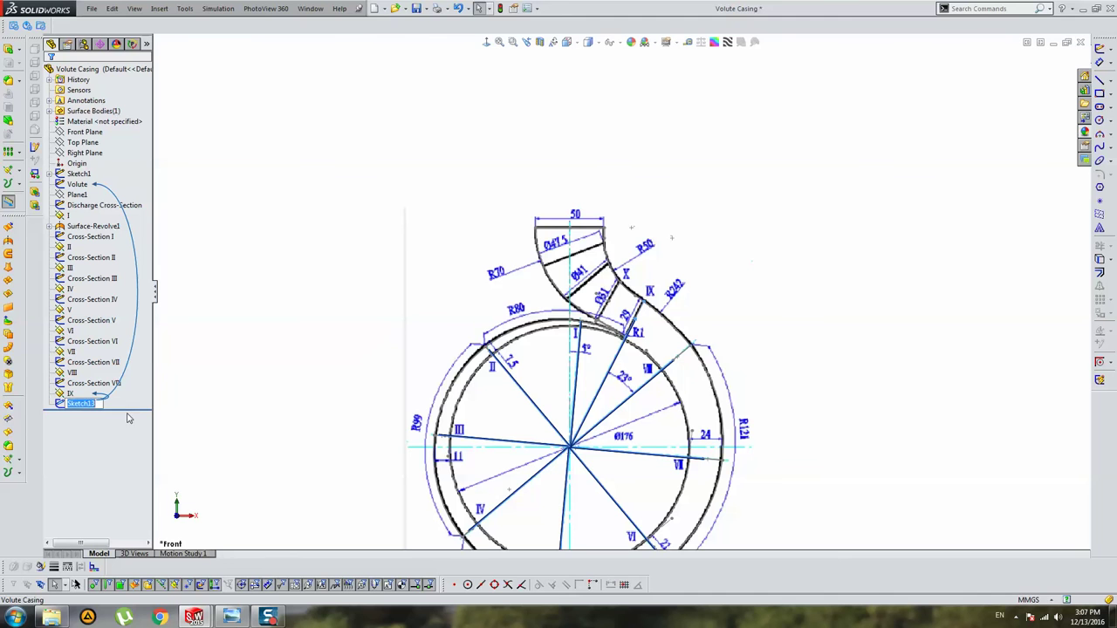
text(Cross-Section VIII)
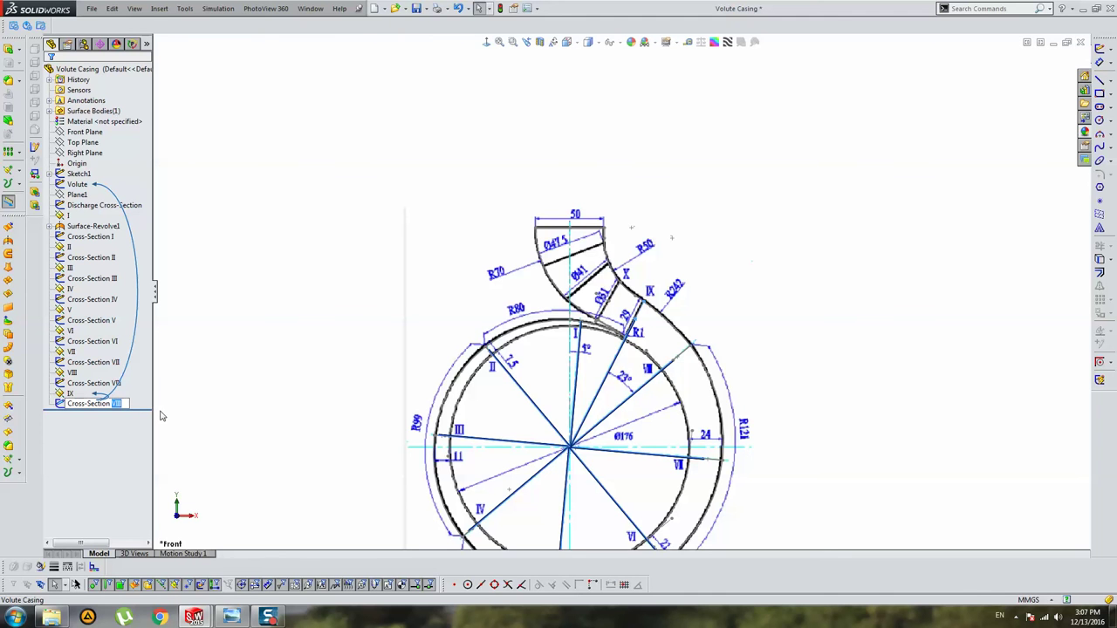
text(X)
key(Return)
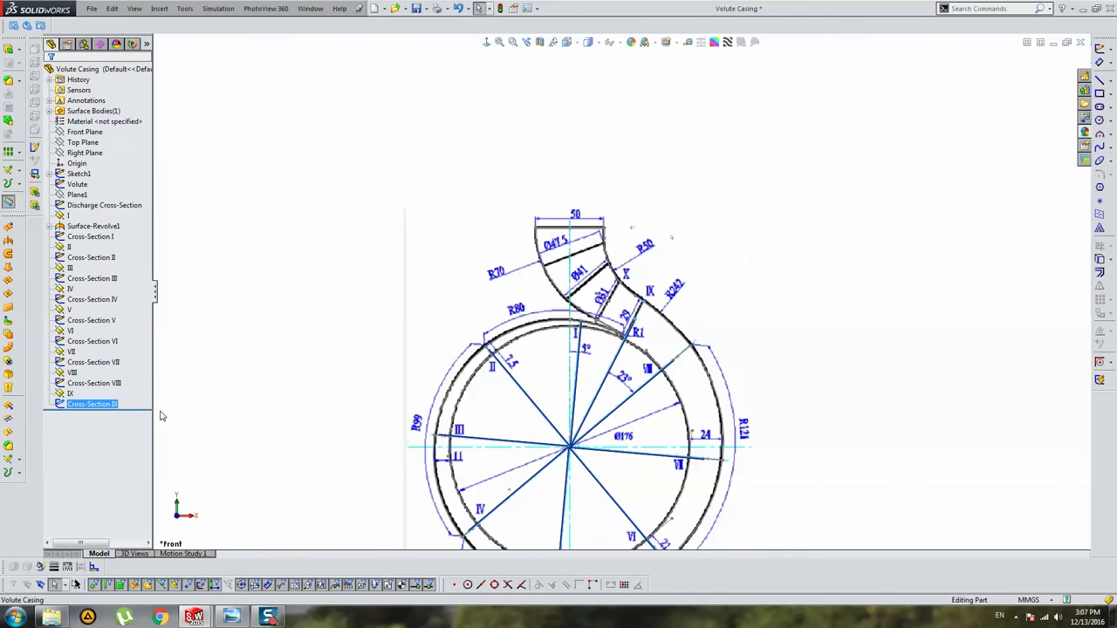
Step: Hide the reference picture Sketch1 and create Plane11 referencing the Volute sketch
right_click(78, 174)
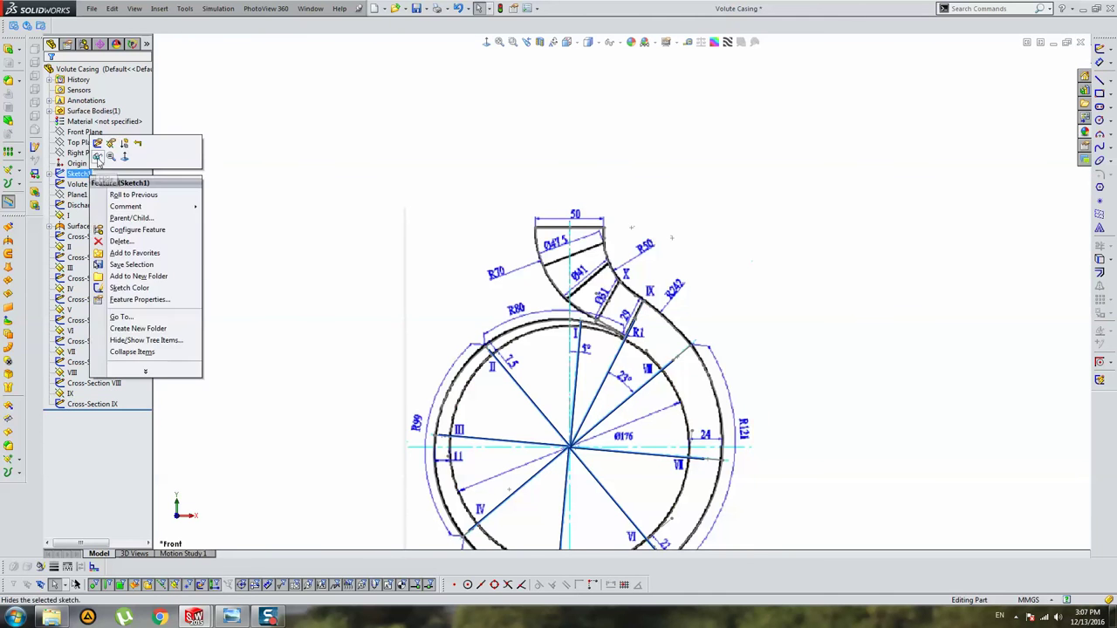
click(98, 157)
scroll(611, 349, down, 5)
double_click(612, 360)
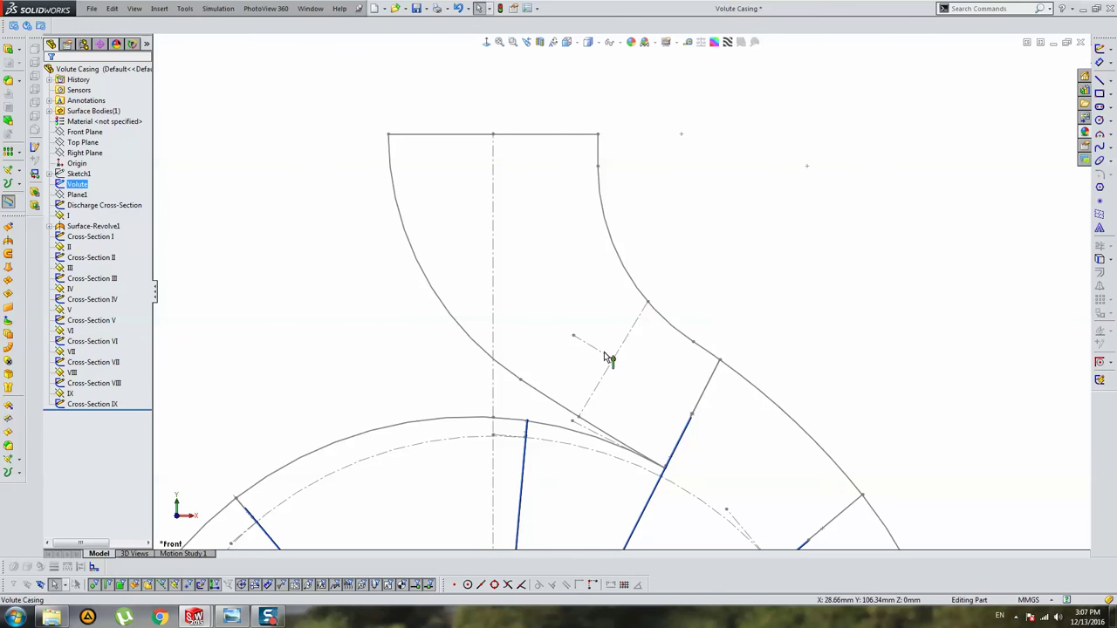
click(19, 457)
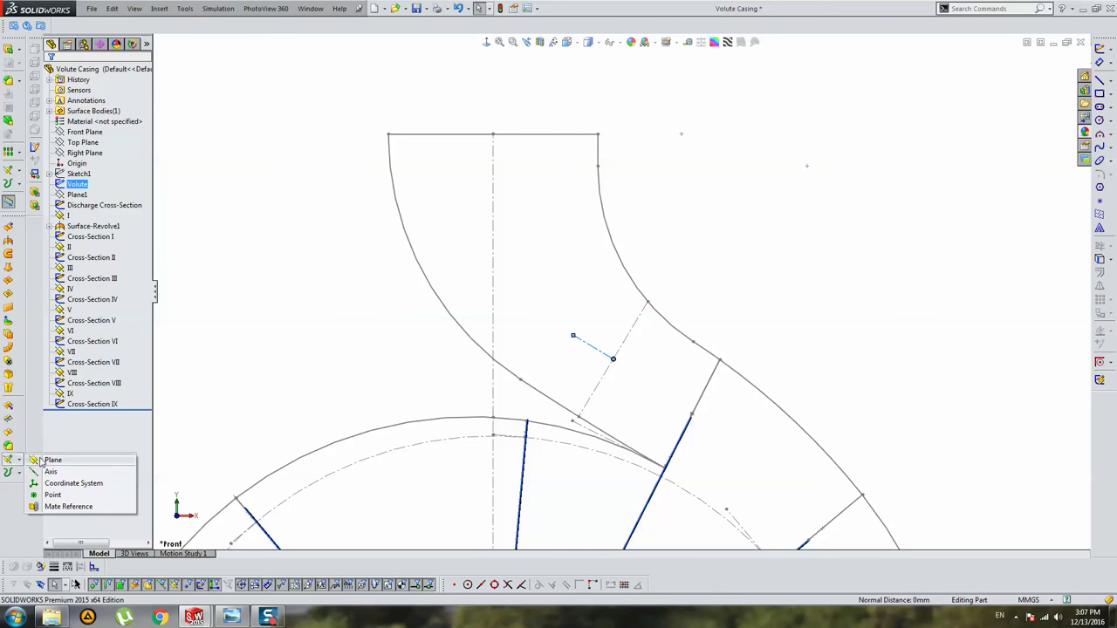
click(74, 456)
key(Return)
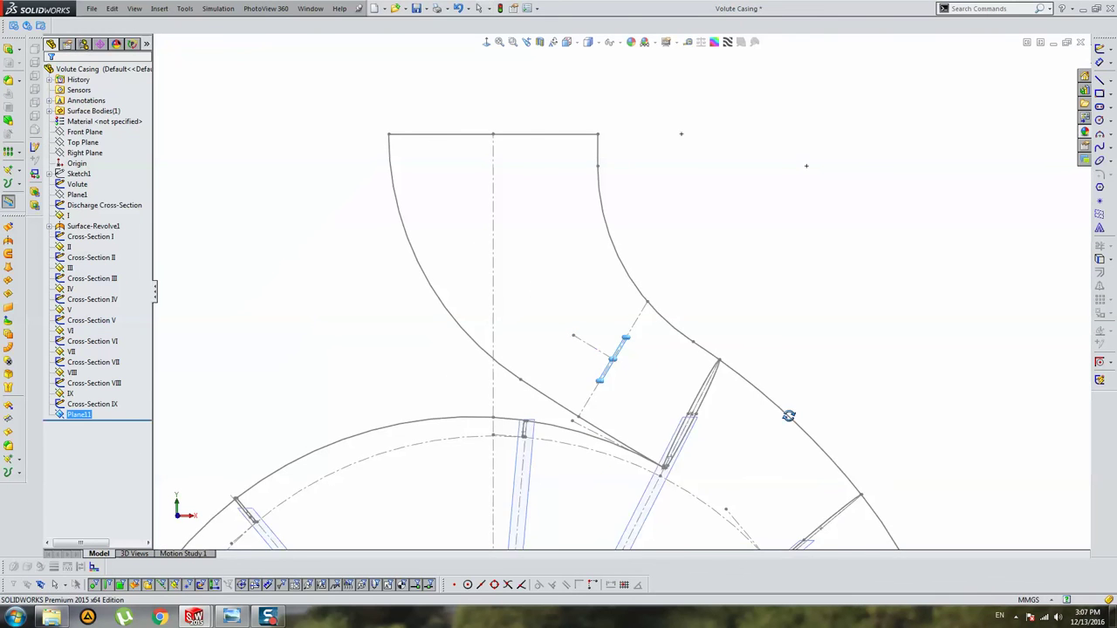
Step: Stretch Plane11 upward and sideways to span the discharge pipe, then begin renaming it X
mouse_move(788, 416)
middle_down()
mouse_move(840, 406)
mouse_move(582, 345)
middle_up()
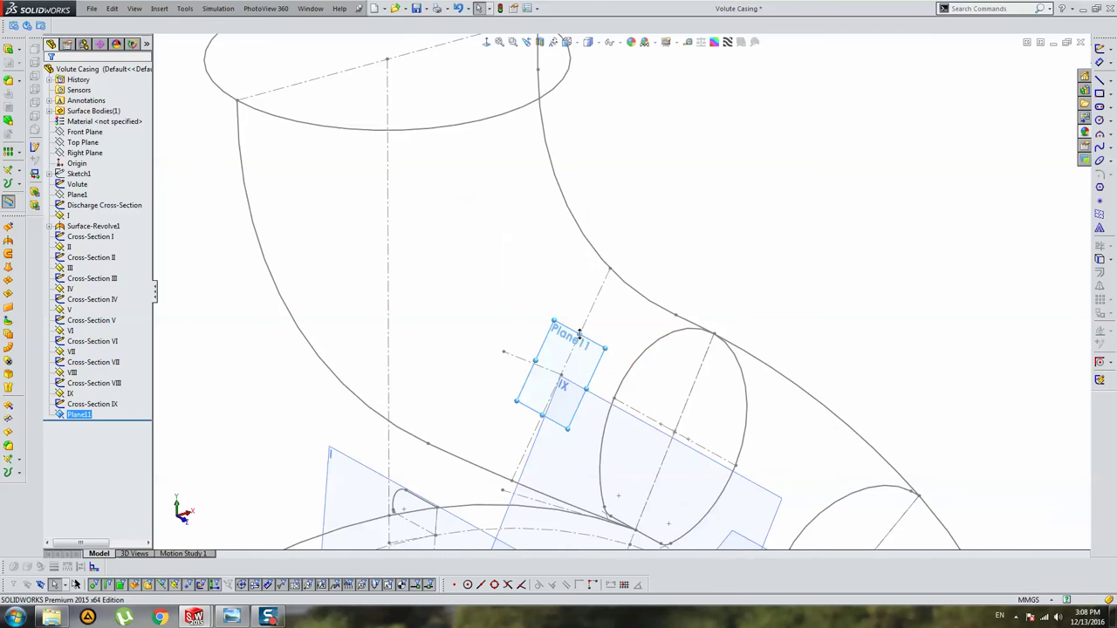
drag(579, 334, 613, 260)
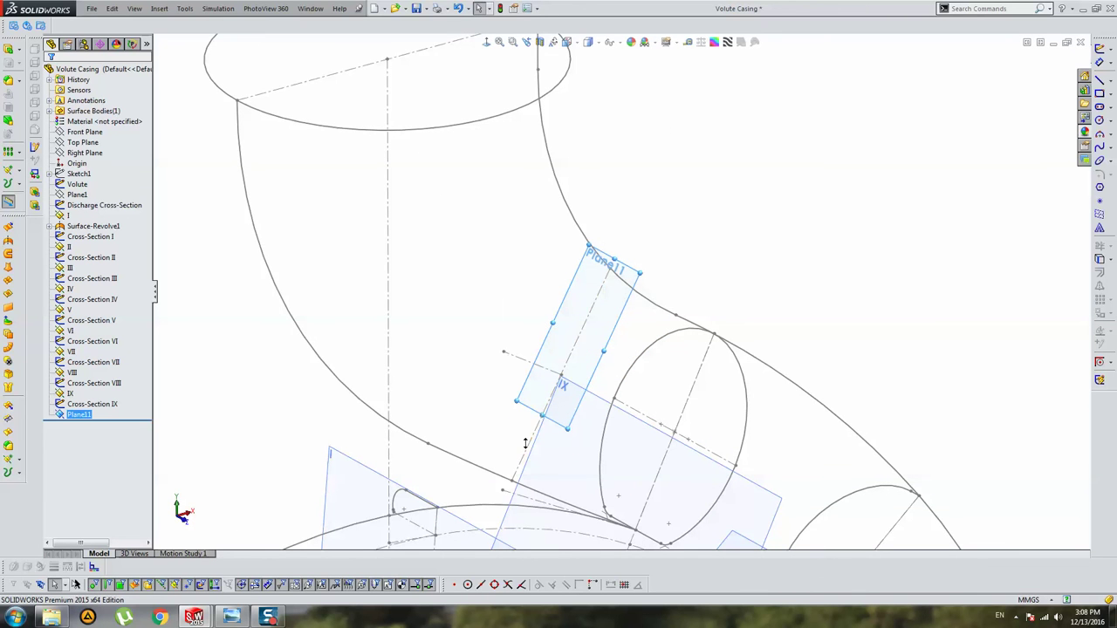
middle_drag(594, 398, 660, 407)
drag(655, 393, 752, 429)
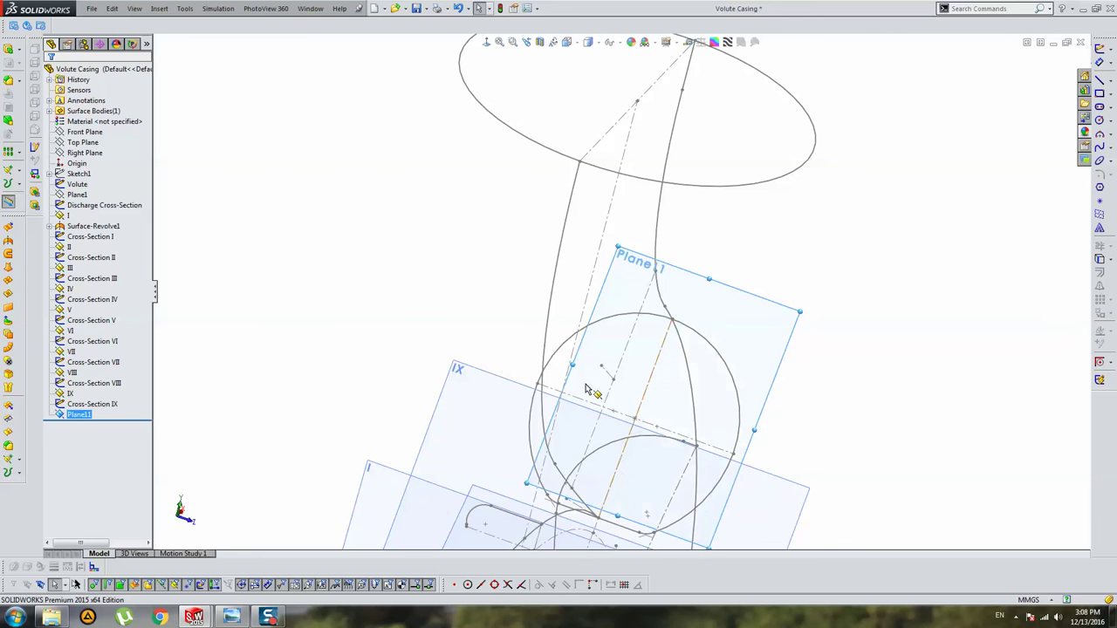
middle_drag(571, 367, 942, 181)
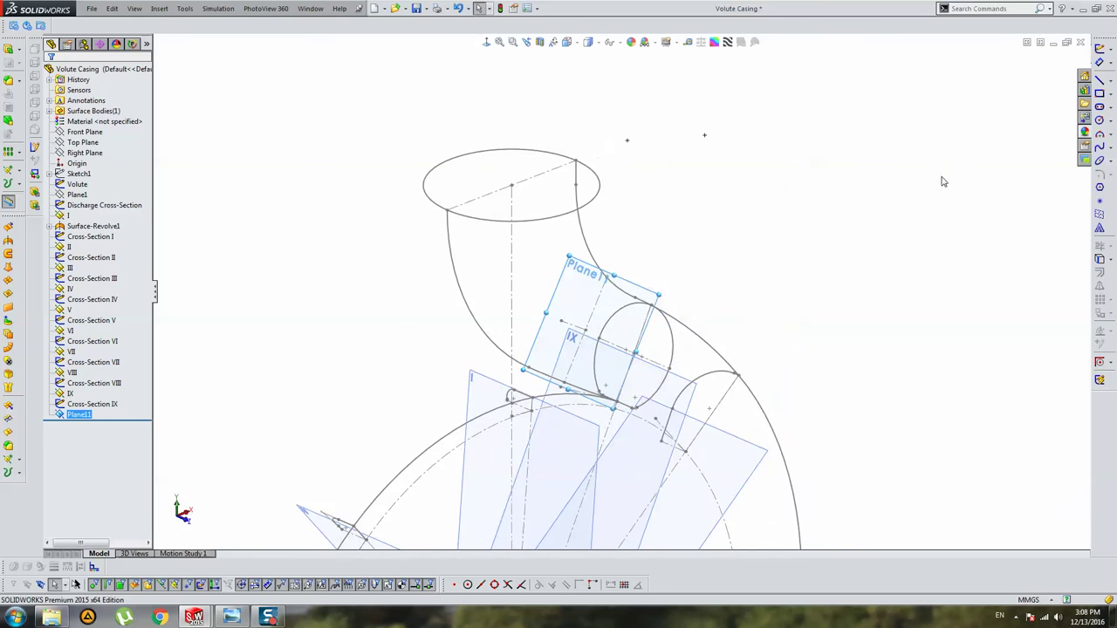
click(79, 414)
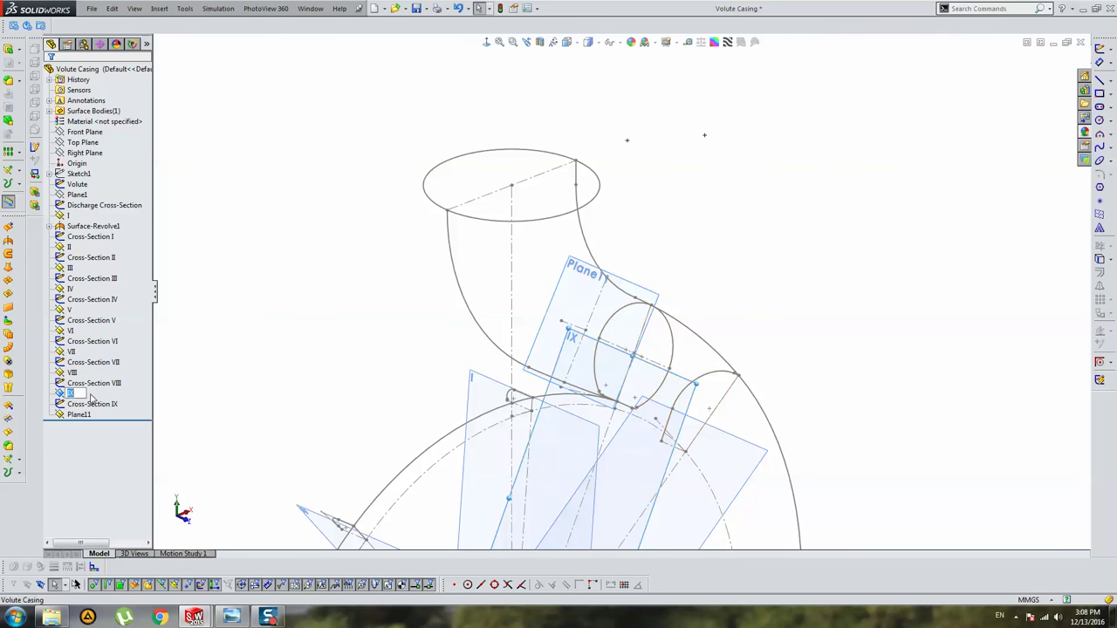
click(80, 413)
text(X)
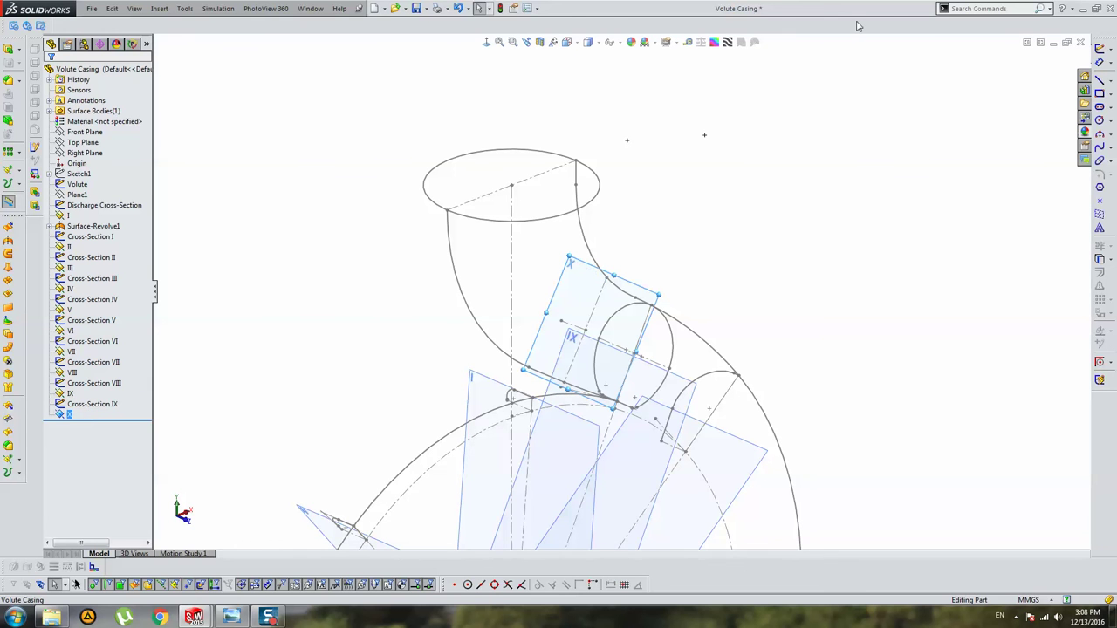
Step: Sketch a circle on plane X passing through two points of the volute outline
click(1098, 48)
click(1098, 119)
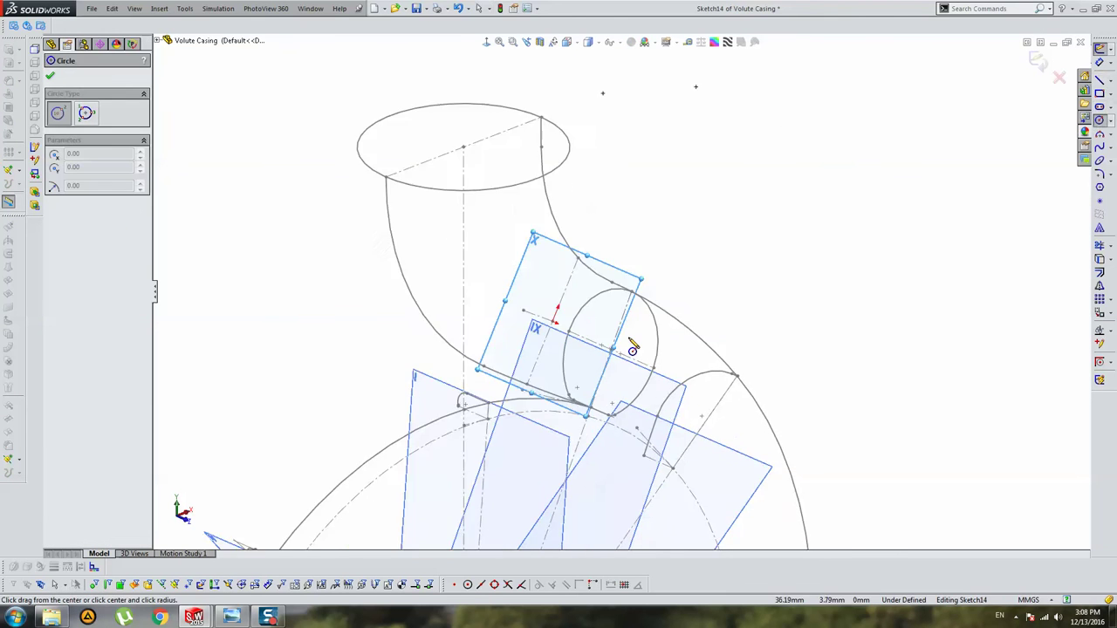
click(503, 284)
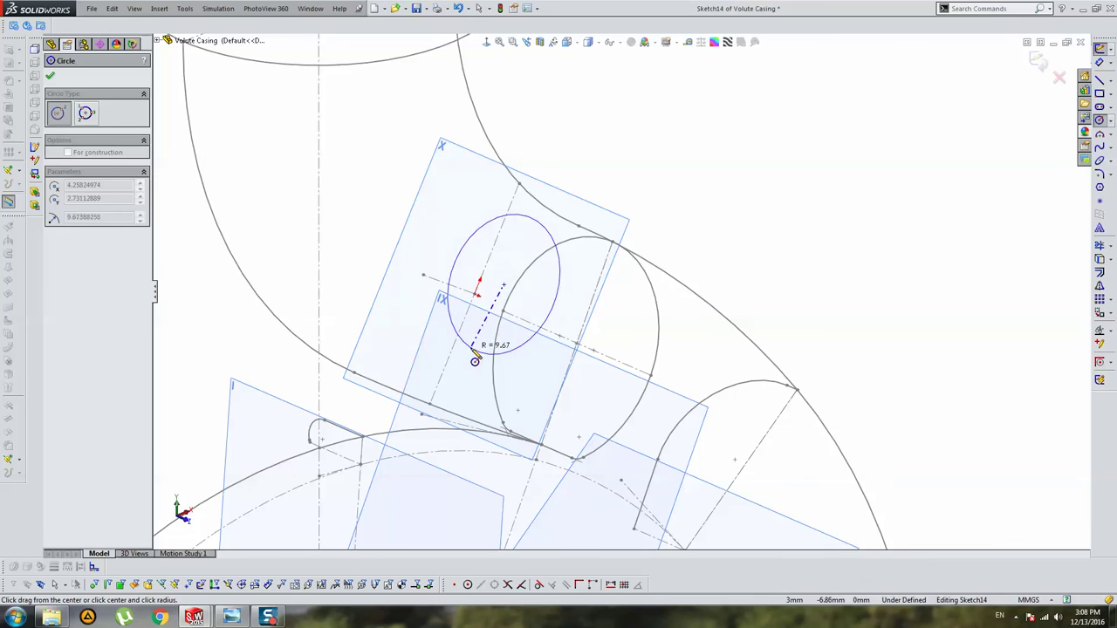
click(474, 357)
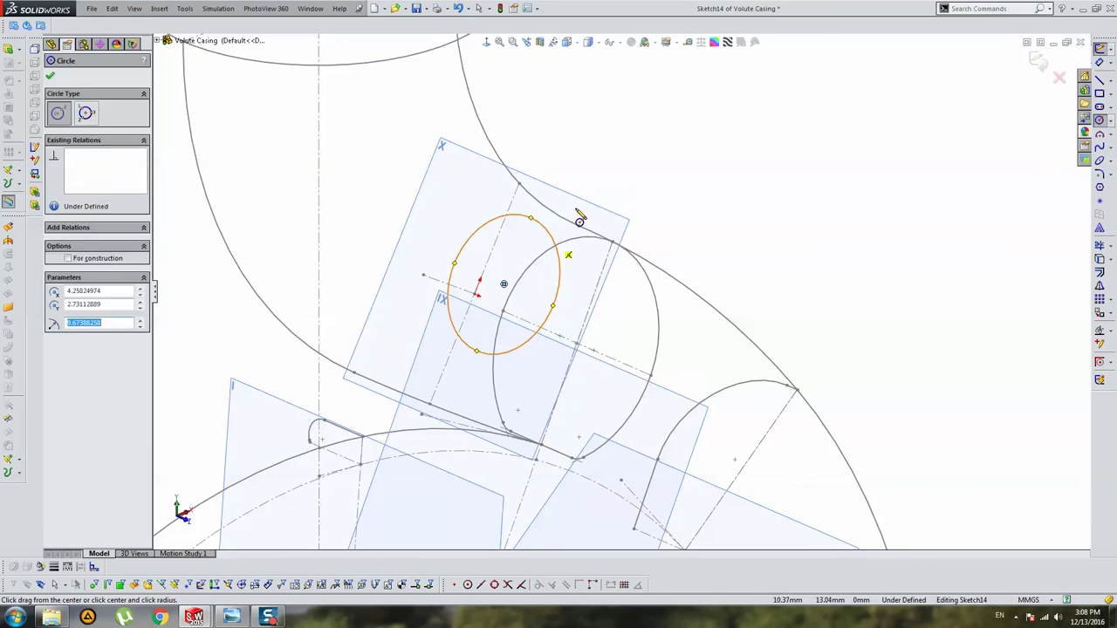
ctrl+click(518, 185)
click(74, 277)
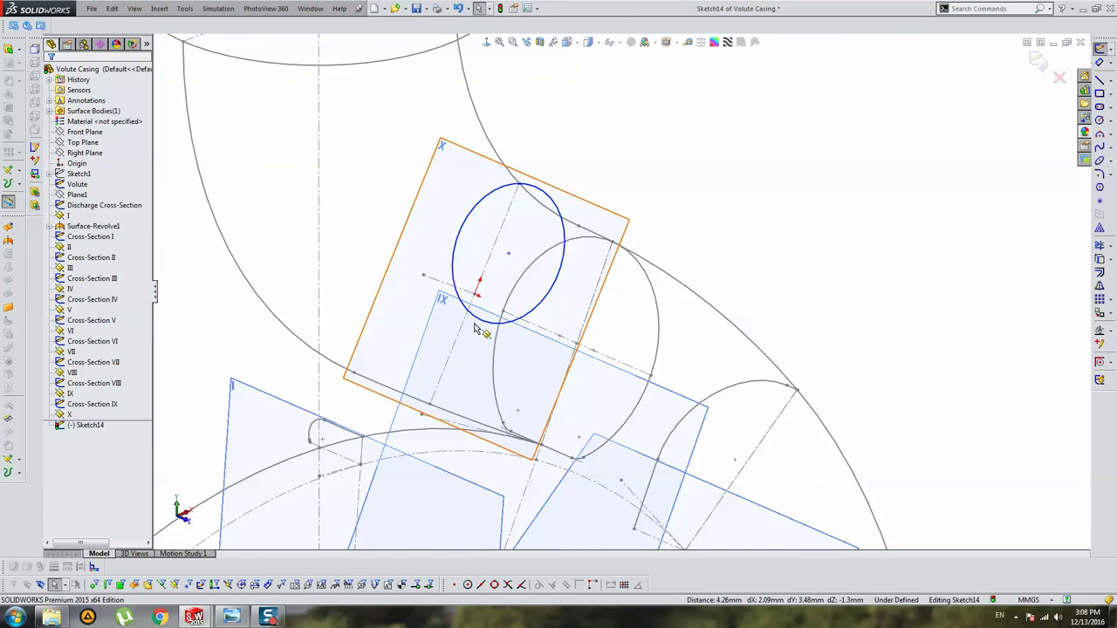
ctrl+click(431, 408)
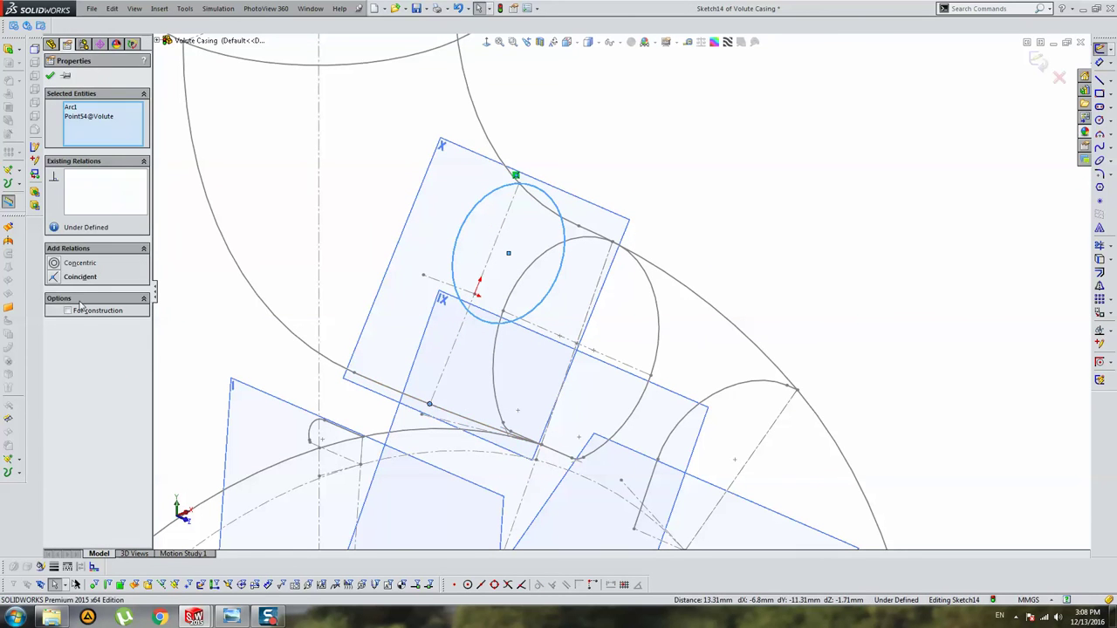
click(75, 284)
key(Escape)
Step: Snap the circle's centre to the centreline point and give it a 32 mm diameter
drag(475, 297, 524, 318)
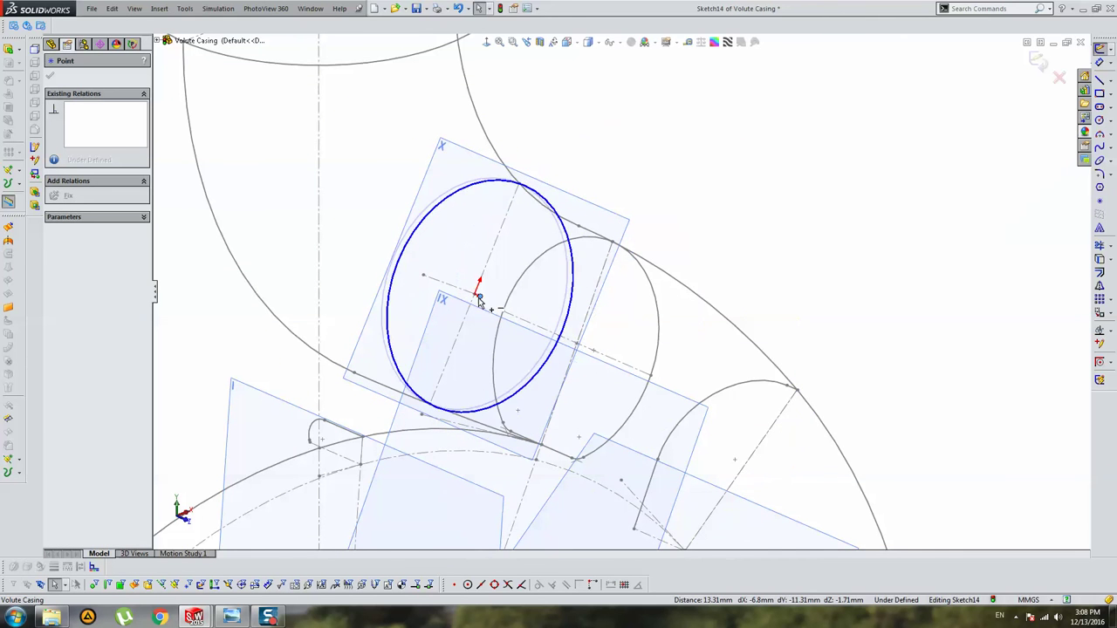
drag(524, 318, 488, 304)
scroll(619, 299, up, 4)
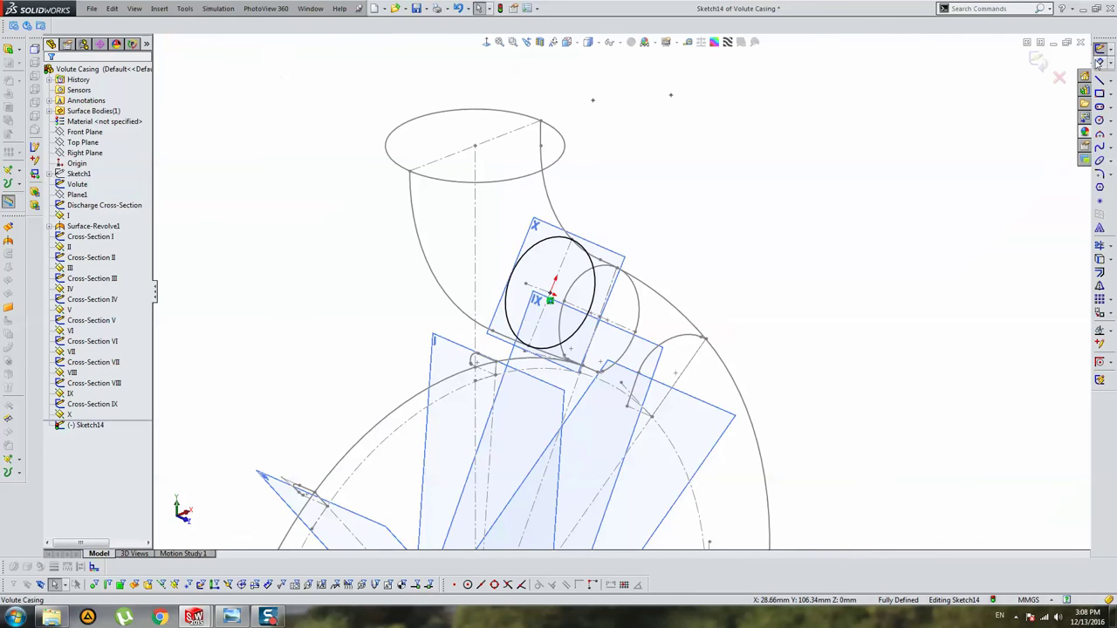
scroll(659, 205, up, 3)
click(523, 294)
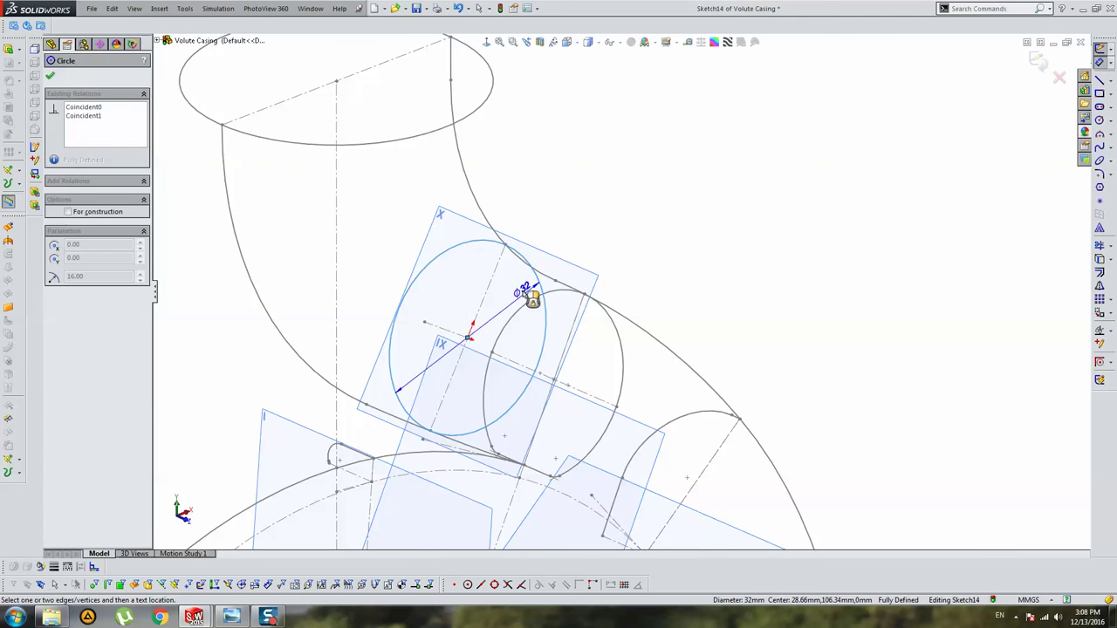
drag(532, 297, 509, 252)
key(Escape)
scroll(506, 326, up, 2)
scroll(578, 323, down, 4)
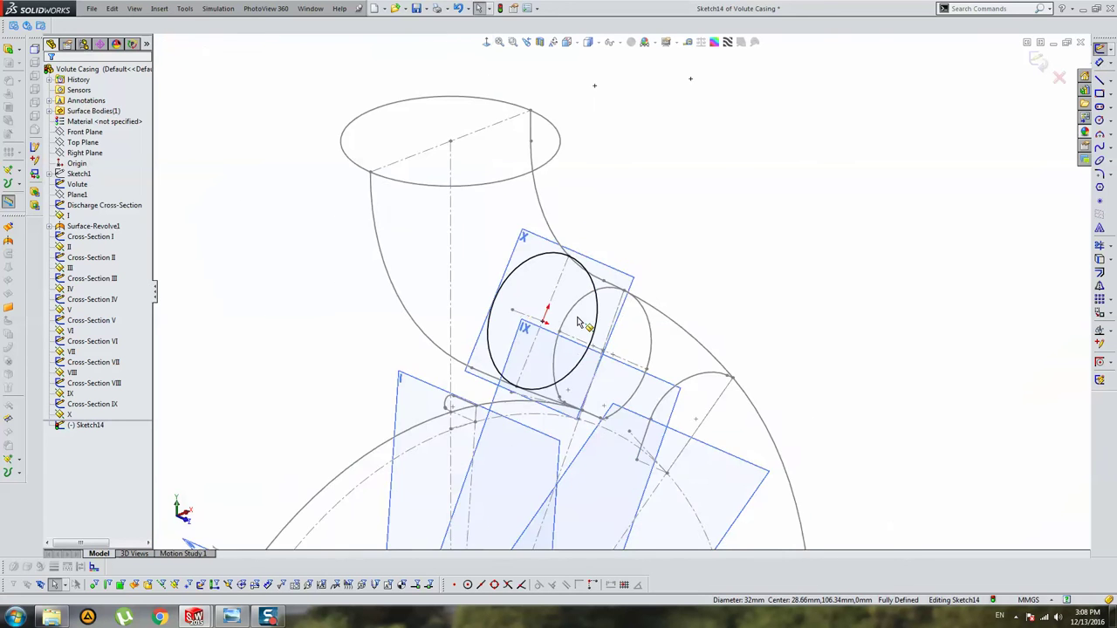
mouse_move(577, 323)
middle_down()
mouse_move(585, 189)
mouse_move(588, 205)
mouse_move(690, 249)
mouse_move(675, 265)
mouse_move(519, 219)
mouse_move(634, 244)
mouse_move(622, 249)
middle_up()
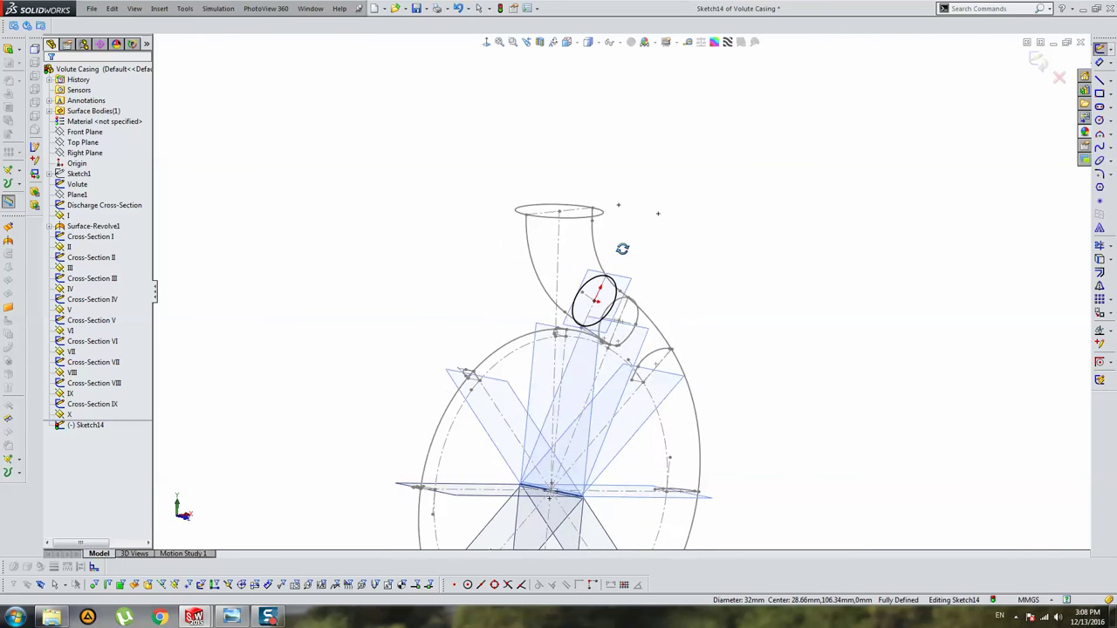
key(ctrl+8)
Step: Exit the circle sketch and rename Sketch14 to 'Cross-Section X'
click(1037, 61)
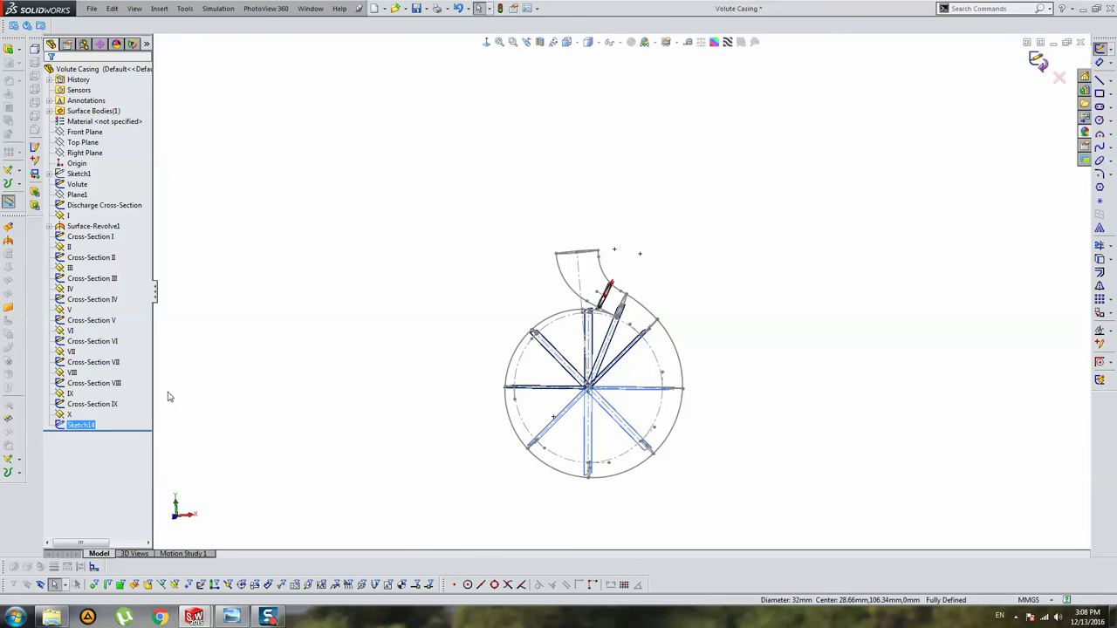
click(92, 404)
click(91, 404)
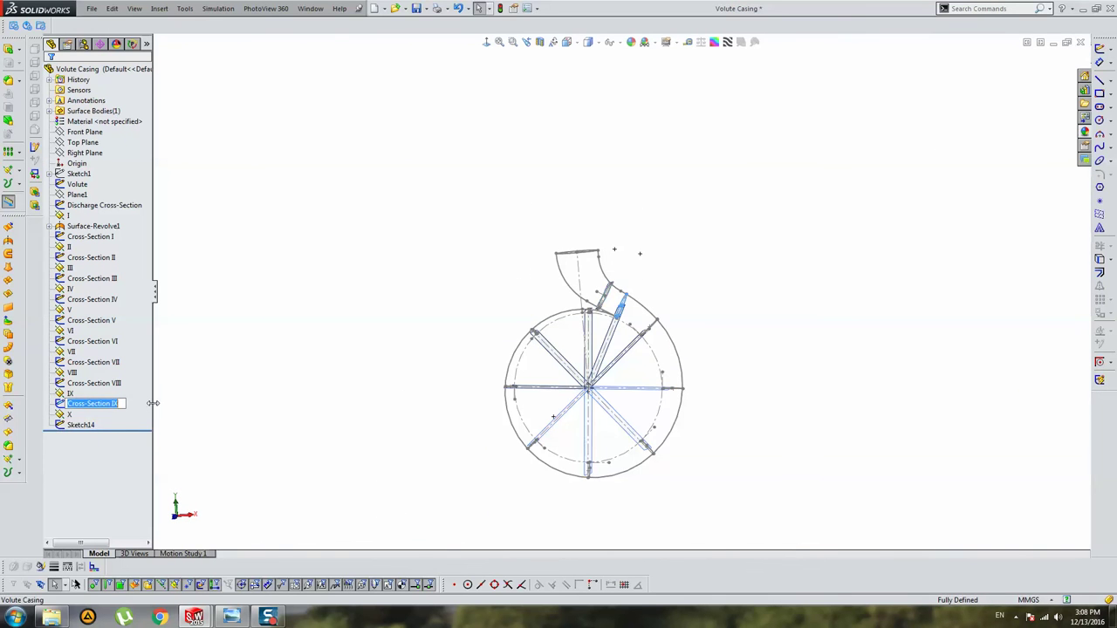
key(ctrl+c)
click(81, 424)
key(F2)
key(ctrl+v)
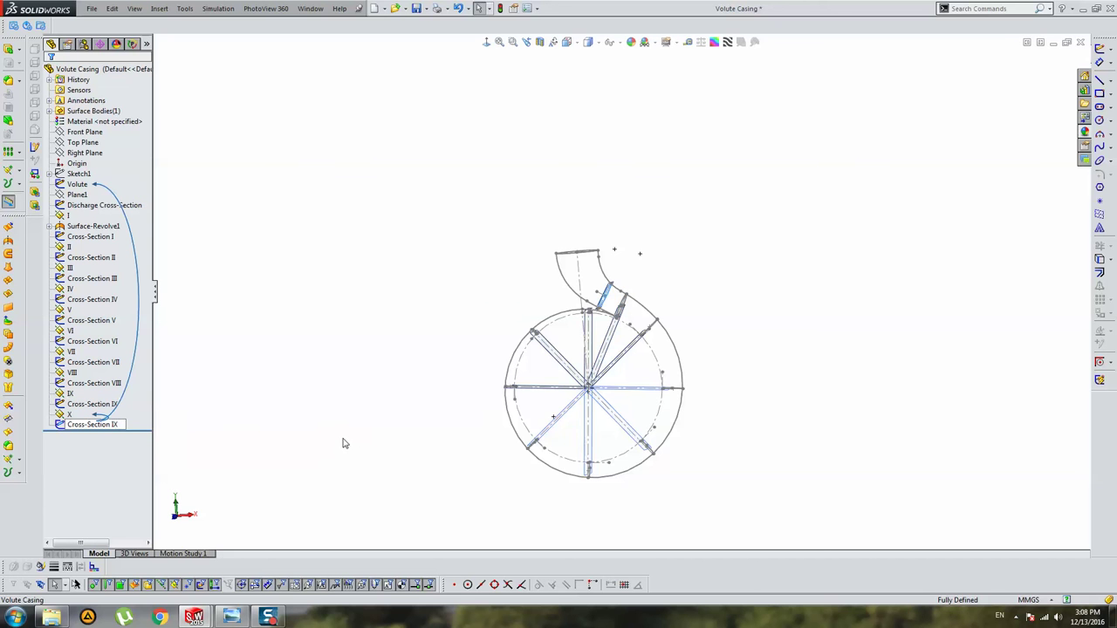
key(BackSpace)
key(Return)
key(Left)
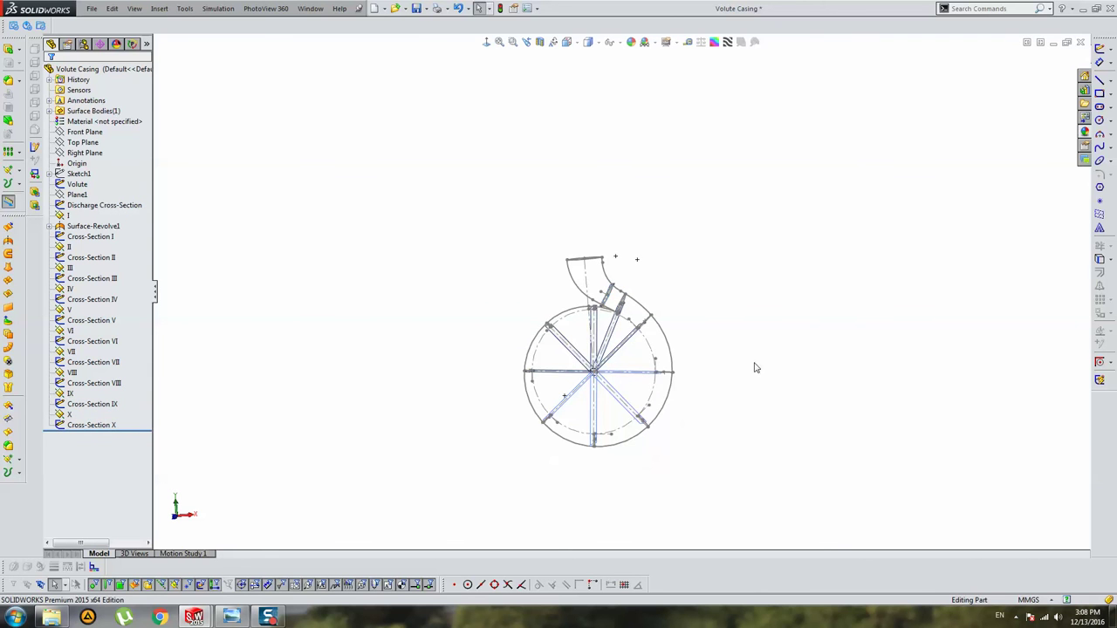
key(Up)
Step: Select section planes VI through X together in the feature tree
key(Escape)
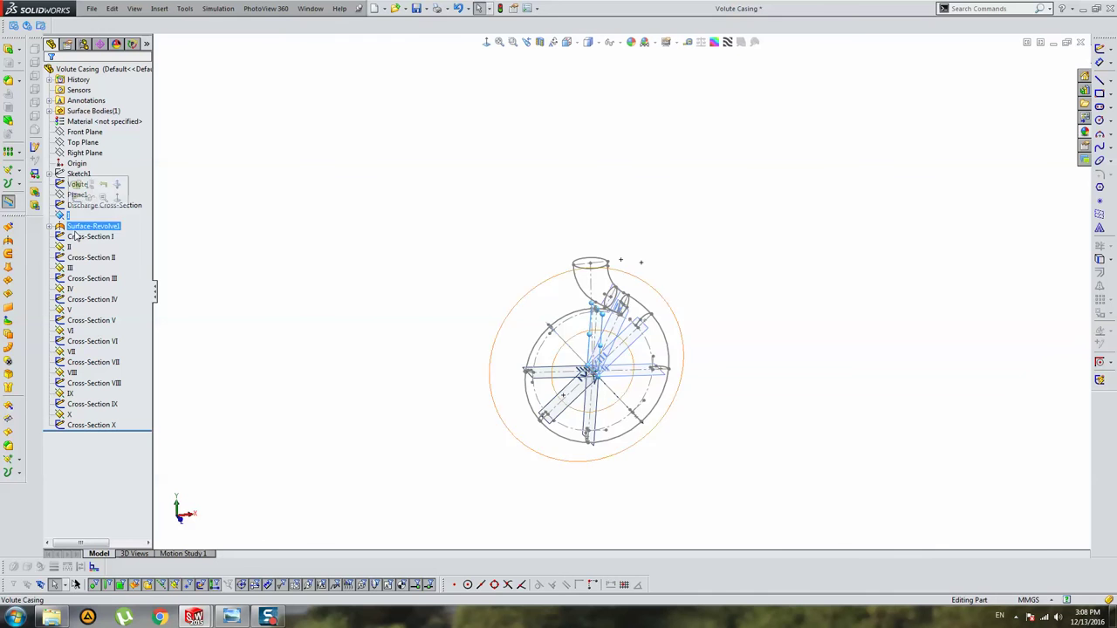
ctrl+click(70, 330)
ctrl+click(71, 352)
ctrl+click(71, 372)
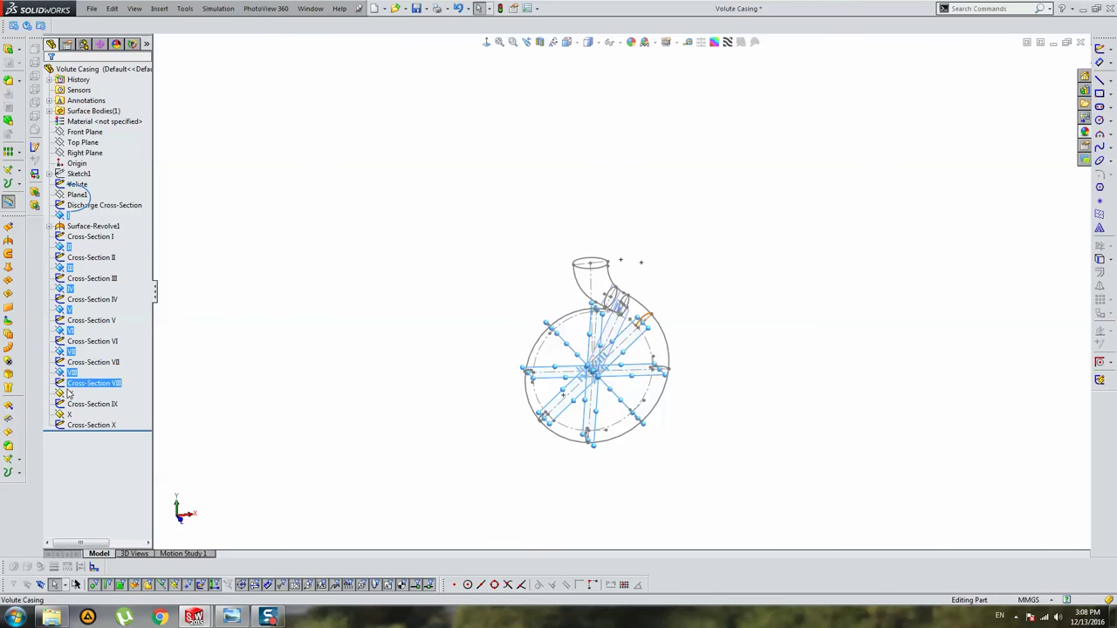
ctrl+click(70, 394)
ctrl+click(68, 414)
click(471, 284)
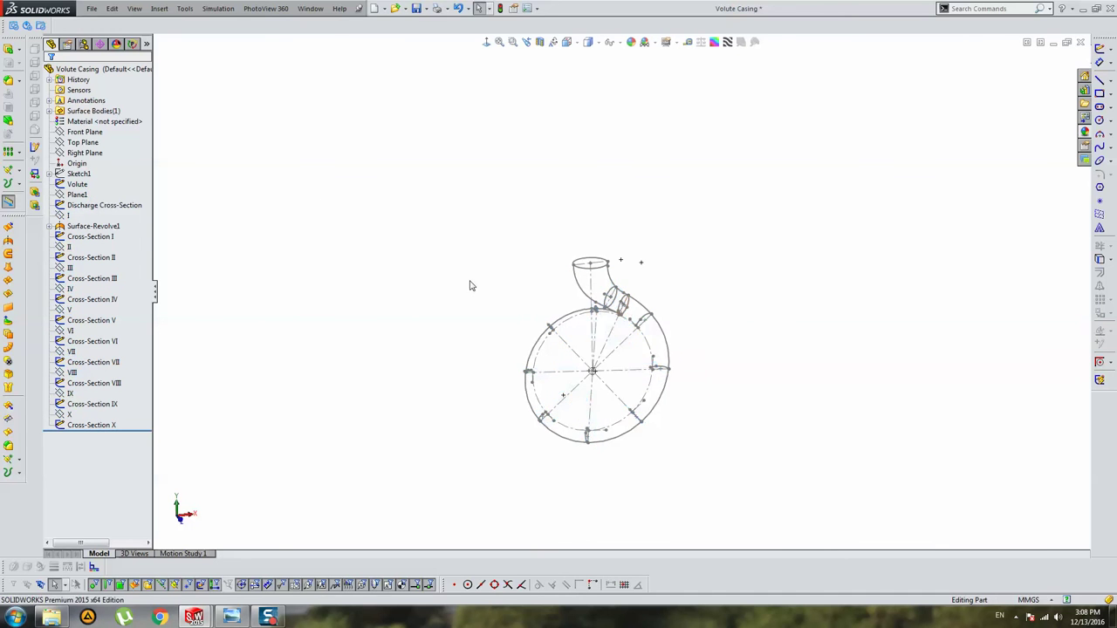
mouse_move(510, 236)
middle_down()
mouse_move(692, 344)
mouse_move(830, 367)
mouse_move(895, 359)
mouse_move(413, 350)
mouse_move(703, 389)
mouse_move(616, 363)
mouse_move(785, 261)
mouse_move(631, 288)
mouse_move(563, 247)
mouse_move(486, 404)
mouse_move(563, 390)
mouse_move(518, 381)
mouse_move(594, 380)
mouse_move(647, 327)
middle_up()
scroll(608, 376, down, 4)
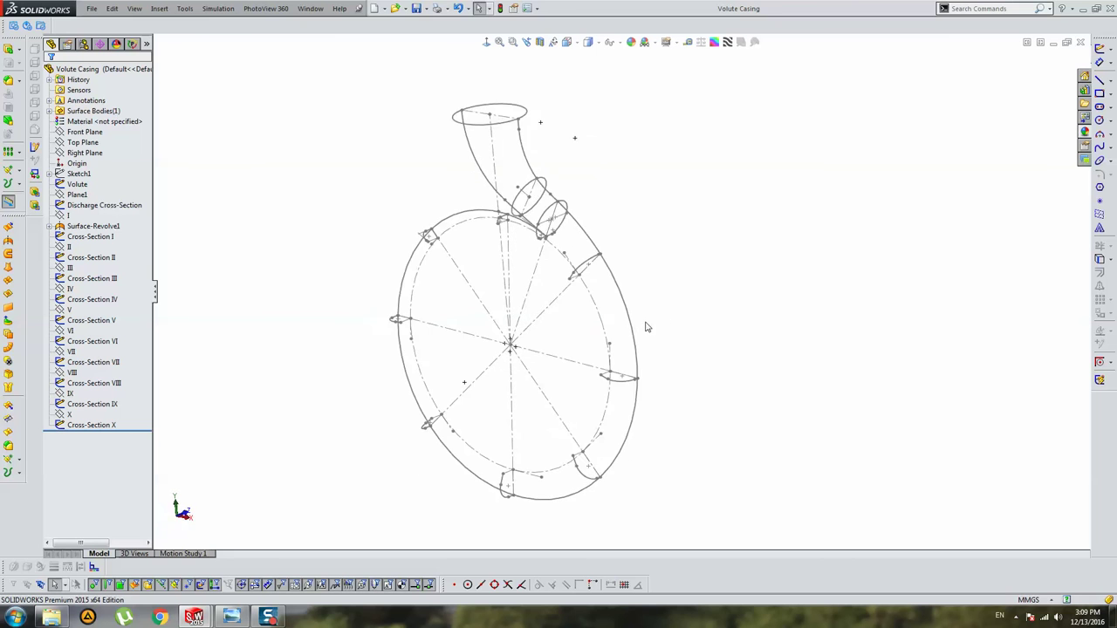
mouse_move(624, 267)
middle_down()
mouse_move(549, 219)
mouse_move(593, 228)
mouse_move(596, 252)
middle_up()
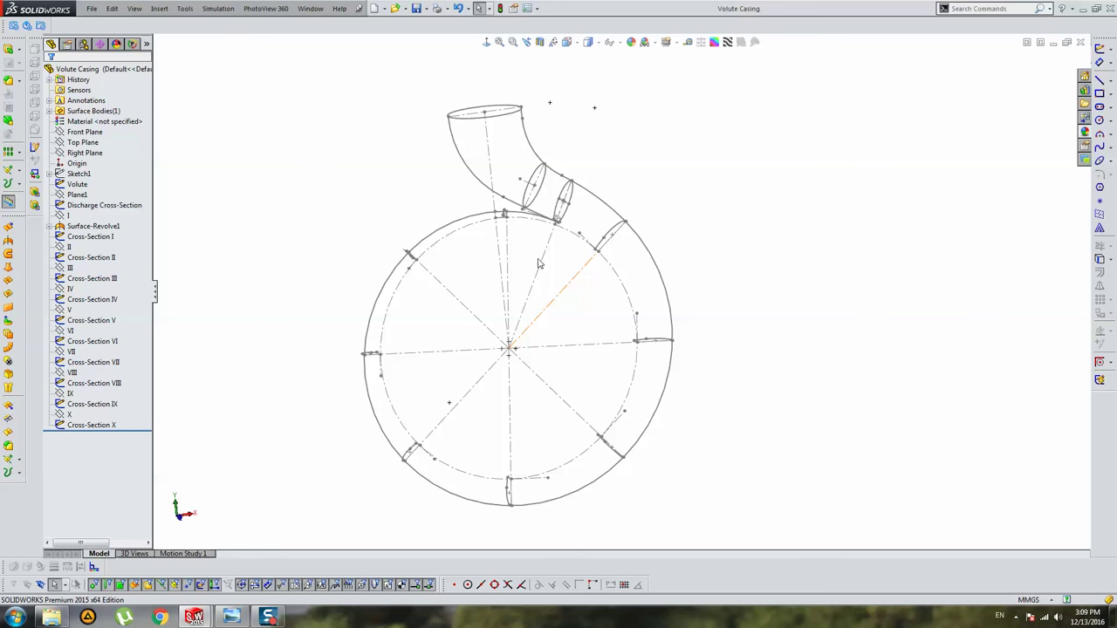
mouse_move(537, 254)
middle_down()
mouse_move(668, 236)
mouse_move(855, 320)
mouse_move(668, 287)
mouse_move(643, 316)
mouse_move(578, 311)
mouse_move(584, 323)
middle_up()
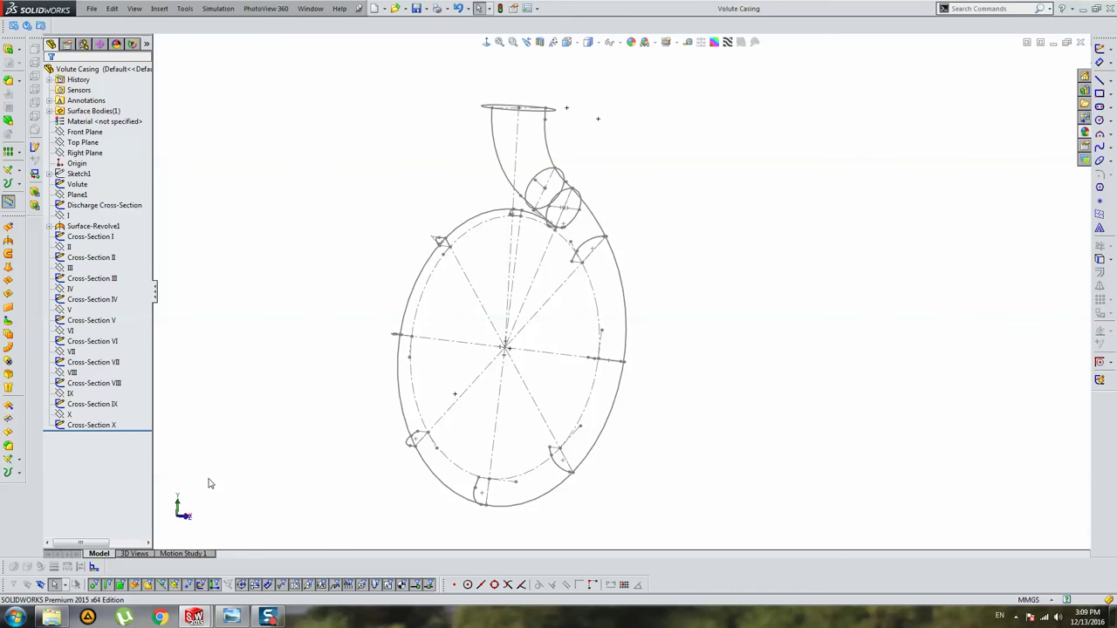